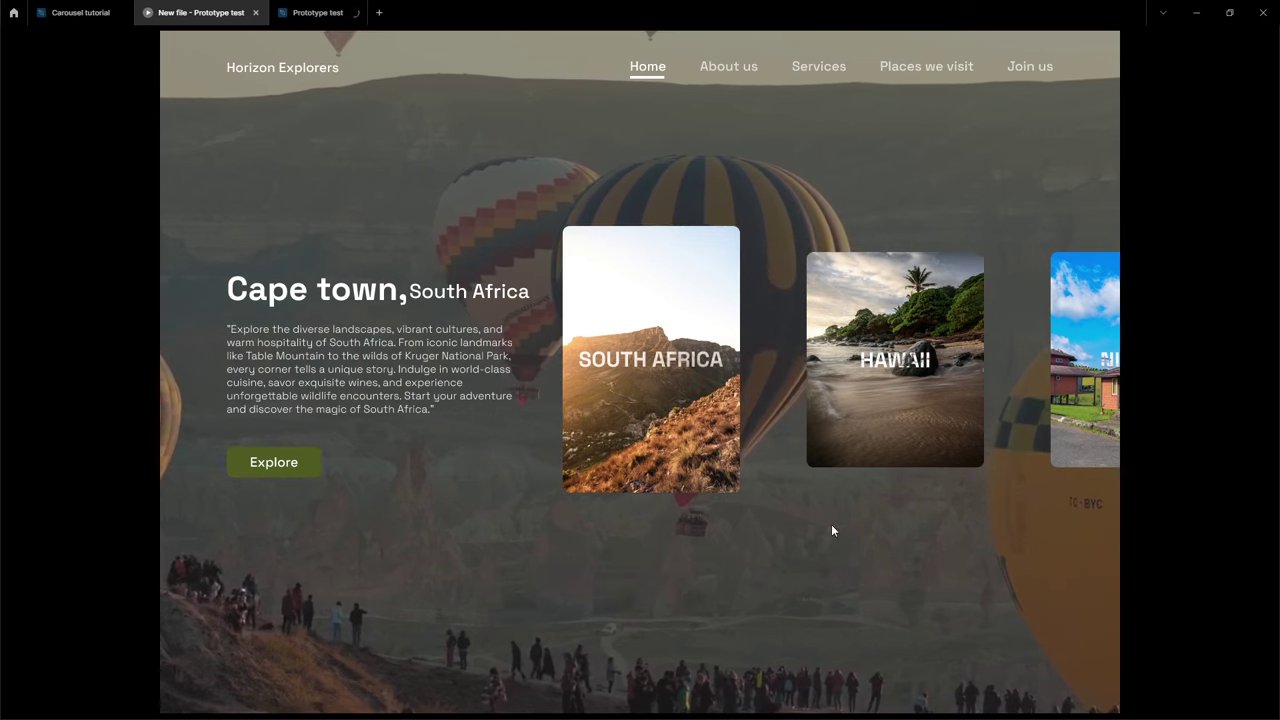
Preview the carousel prototype by advancing through the destination slides to New Delhi and going back towards Cape Town
click(840, 438)
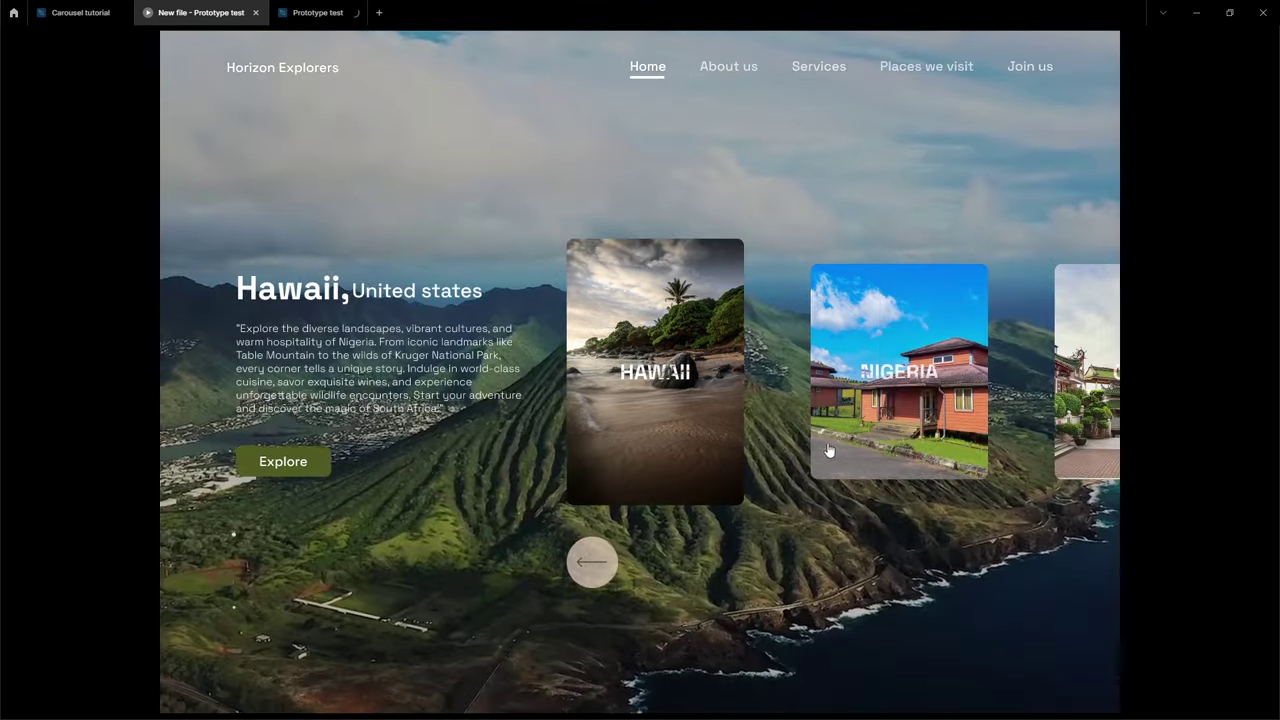
click(840, 438)
click(890, 430)
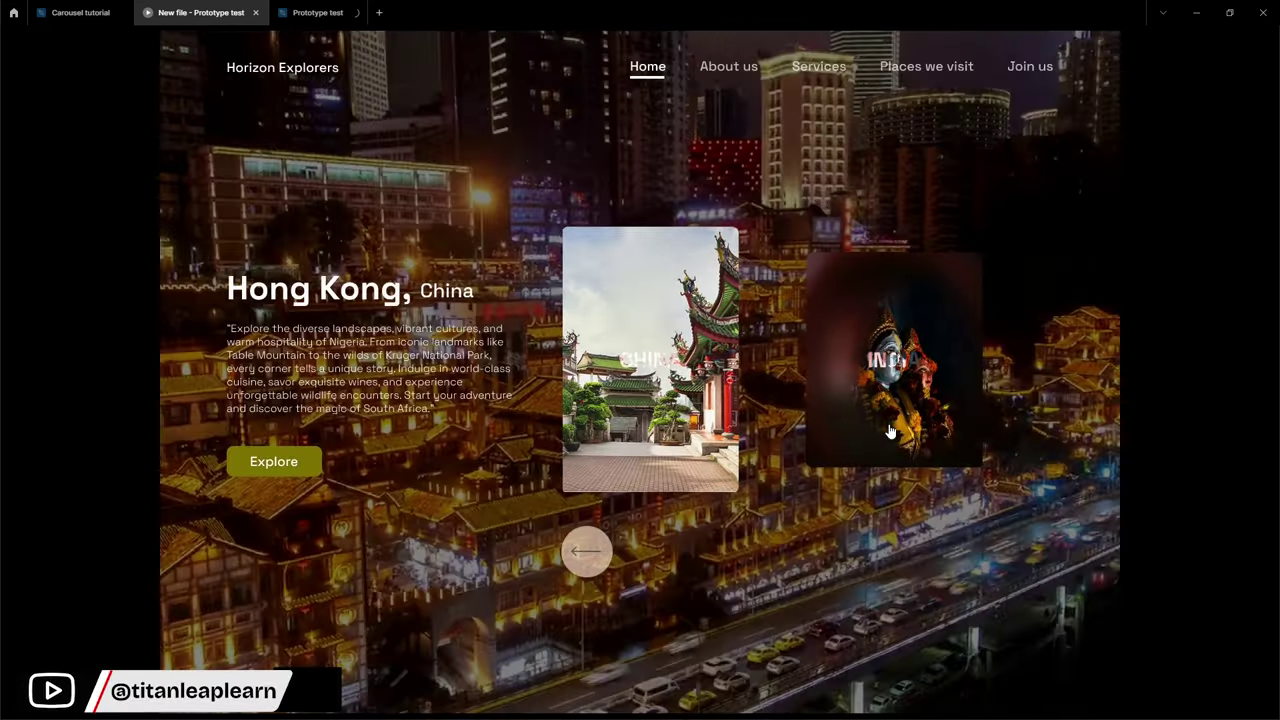
click(890, 430)
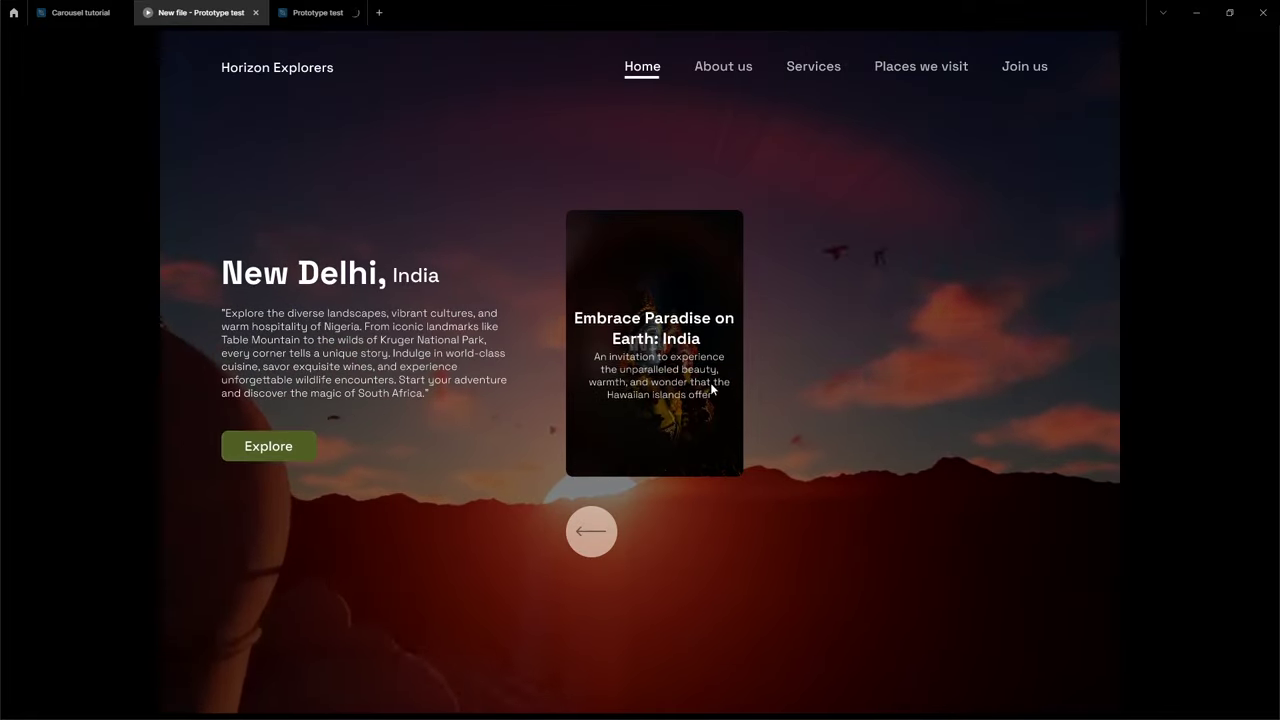
click(590, 538)
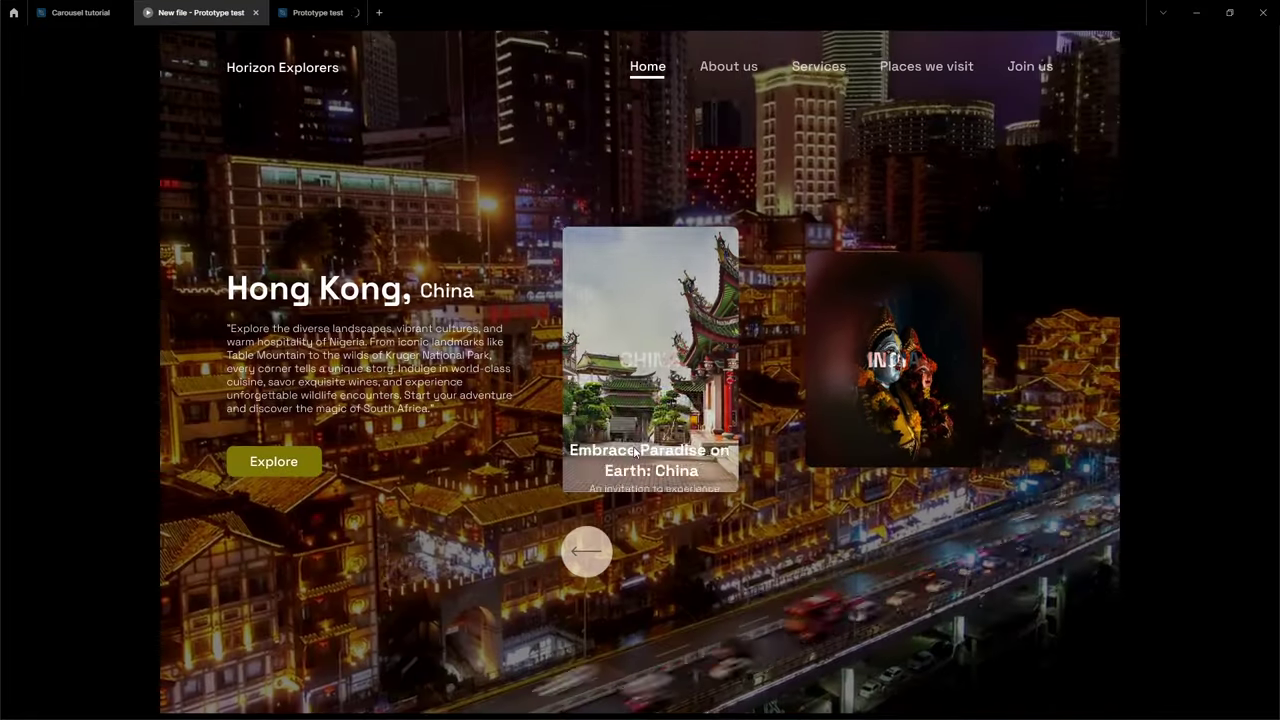
click(587, 552)
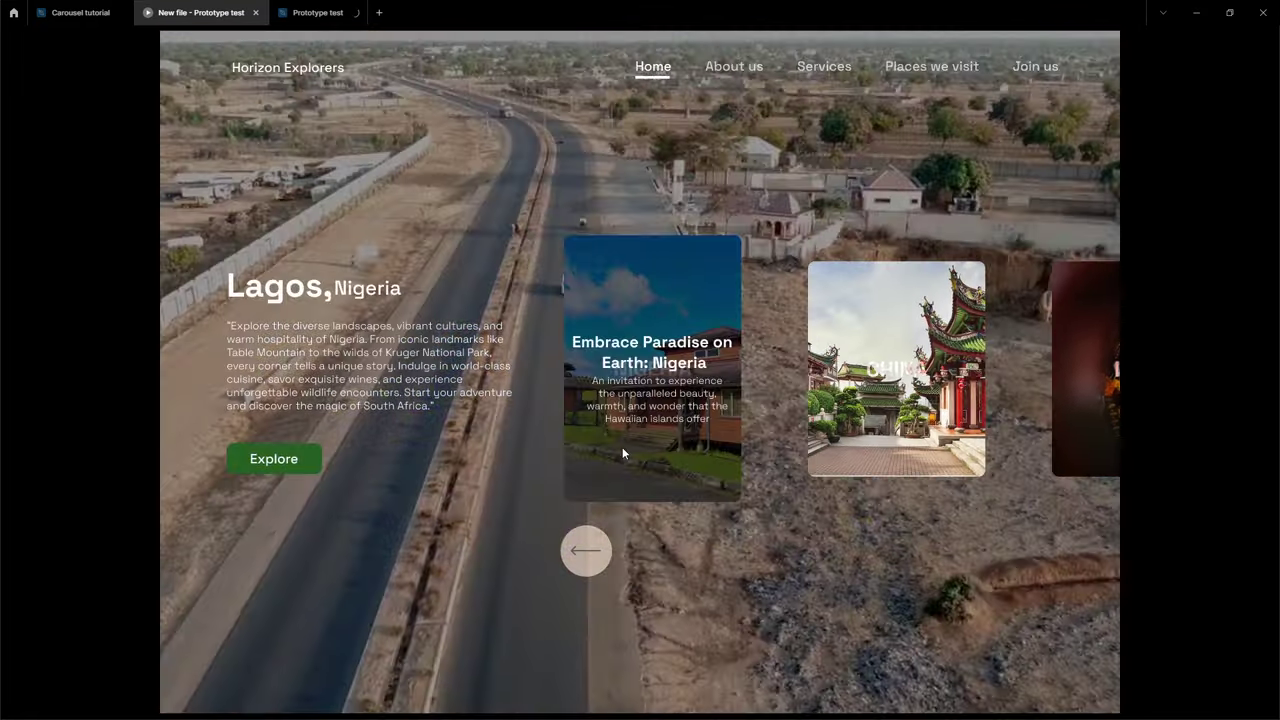
click(577, 555)
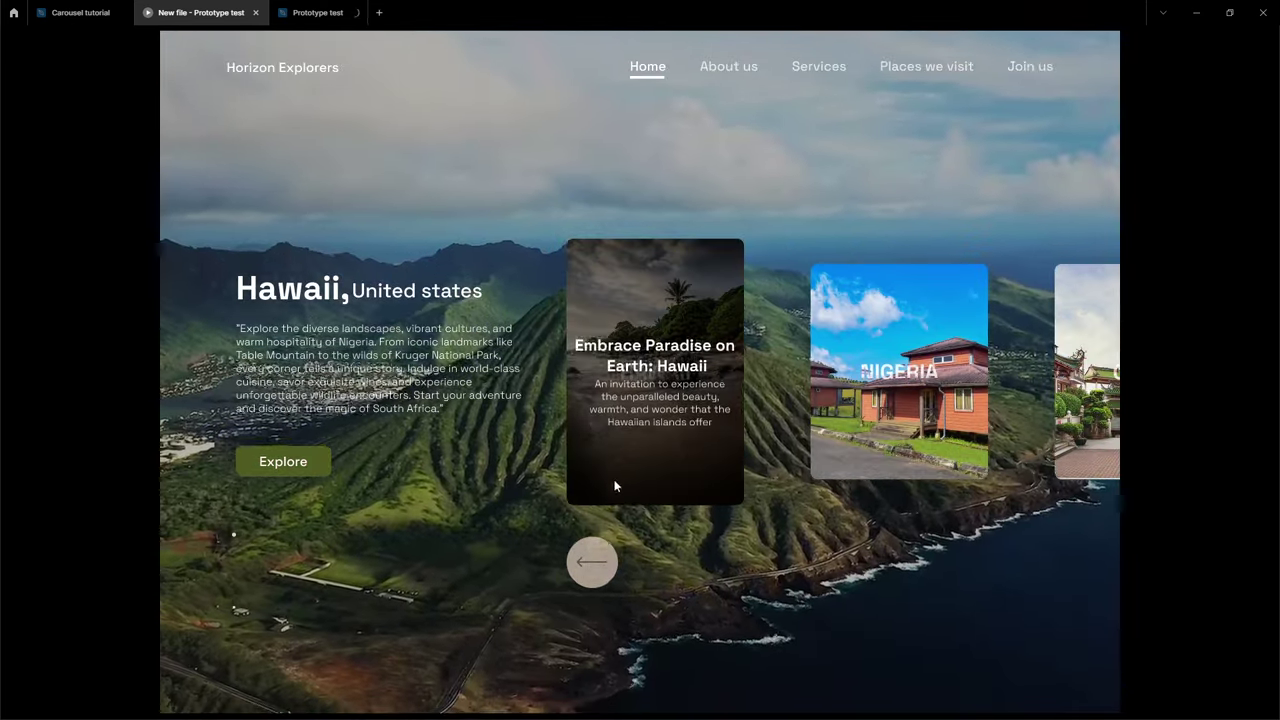
click(589, 570)
Examine the background frames, destination cards and New Delhi text block in the Carousel tutorial file
click(80, 12)
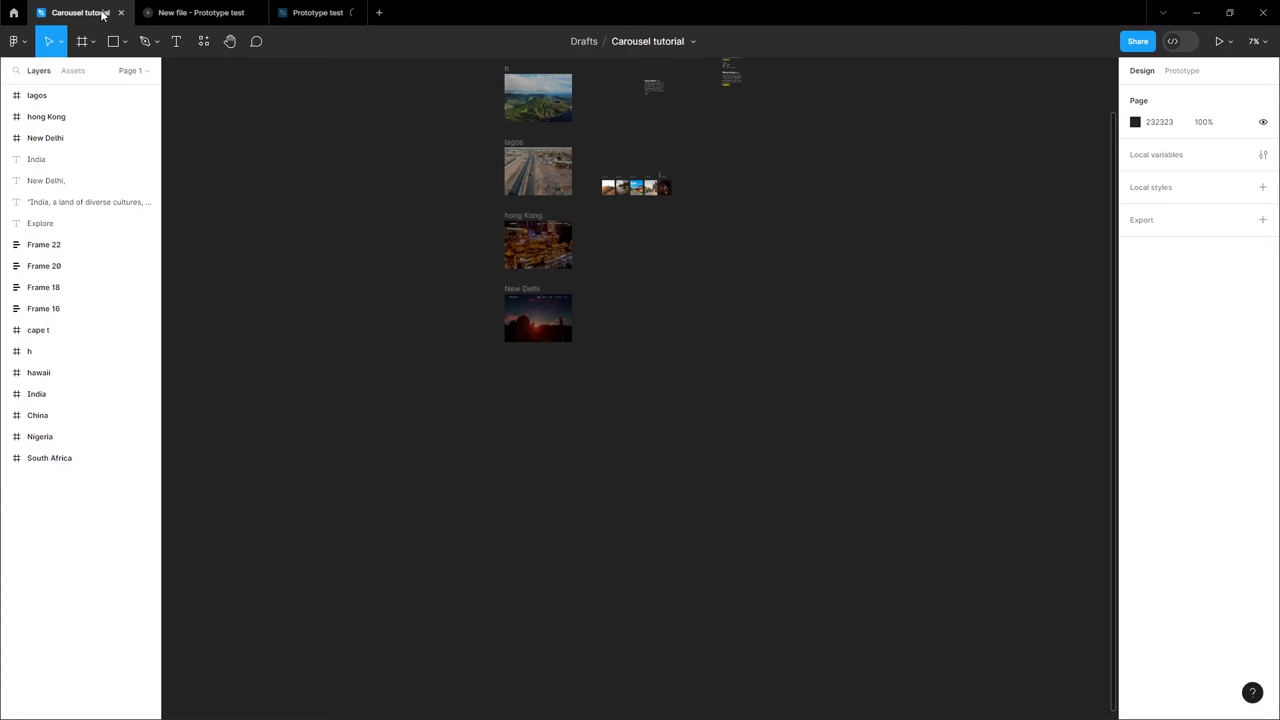
scroll(909, 455, up, 5)
scroll(674, 357, down, 2)
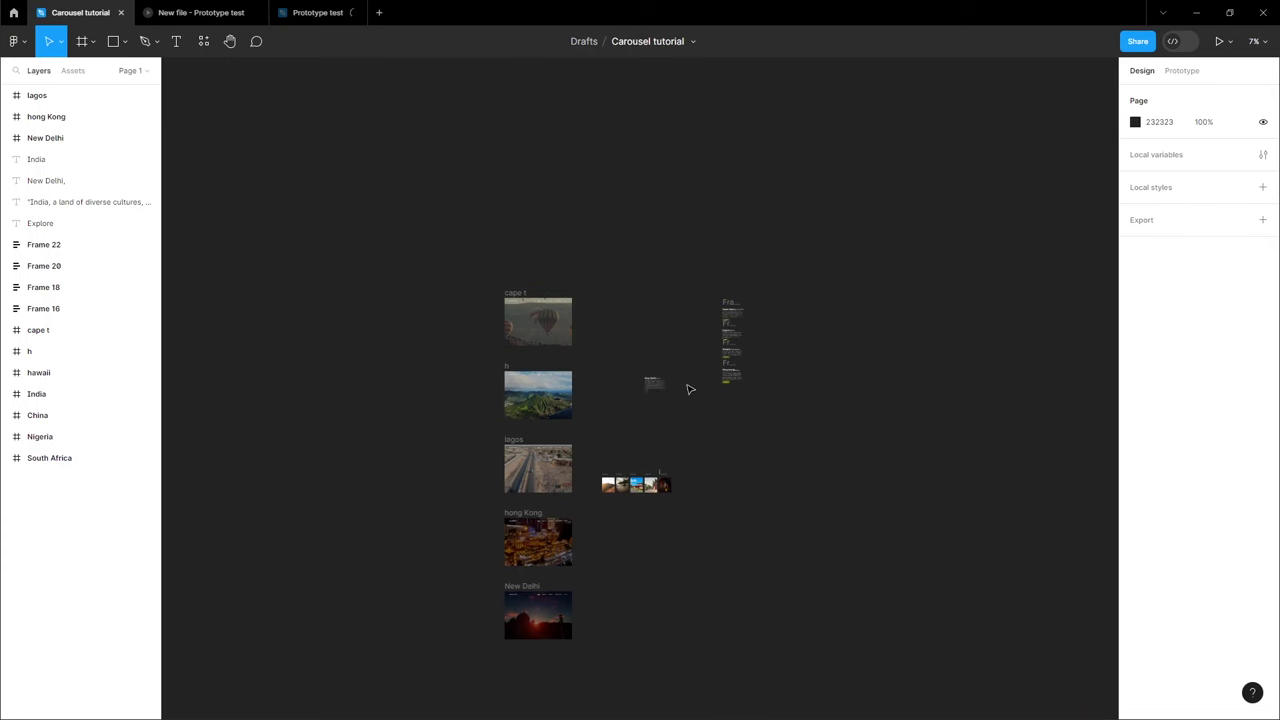
scroll(505, 456, up, 3)
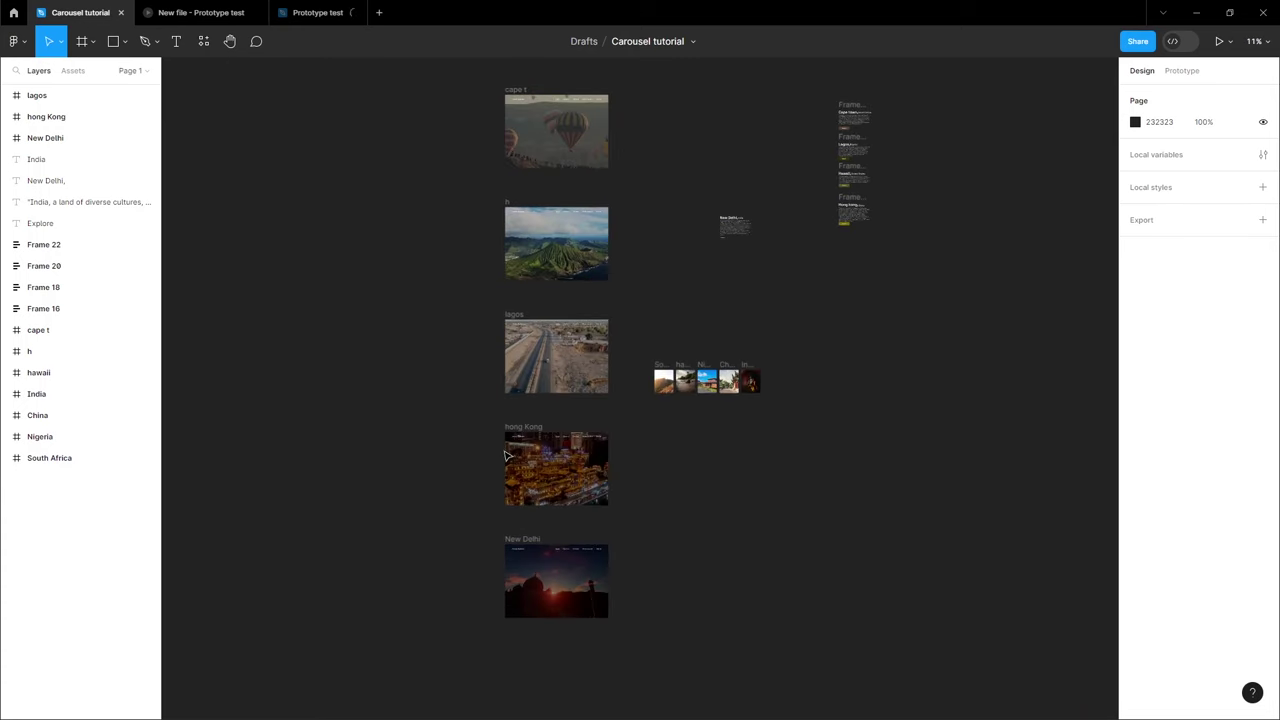
scroll(569, 471, up, 2)
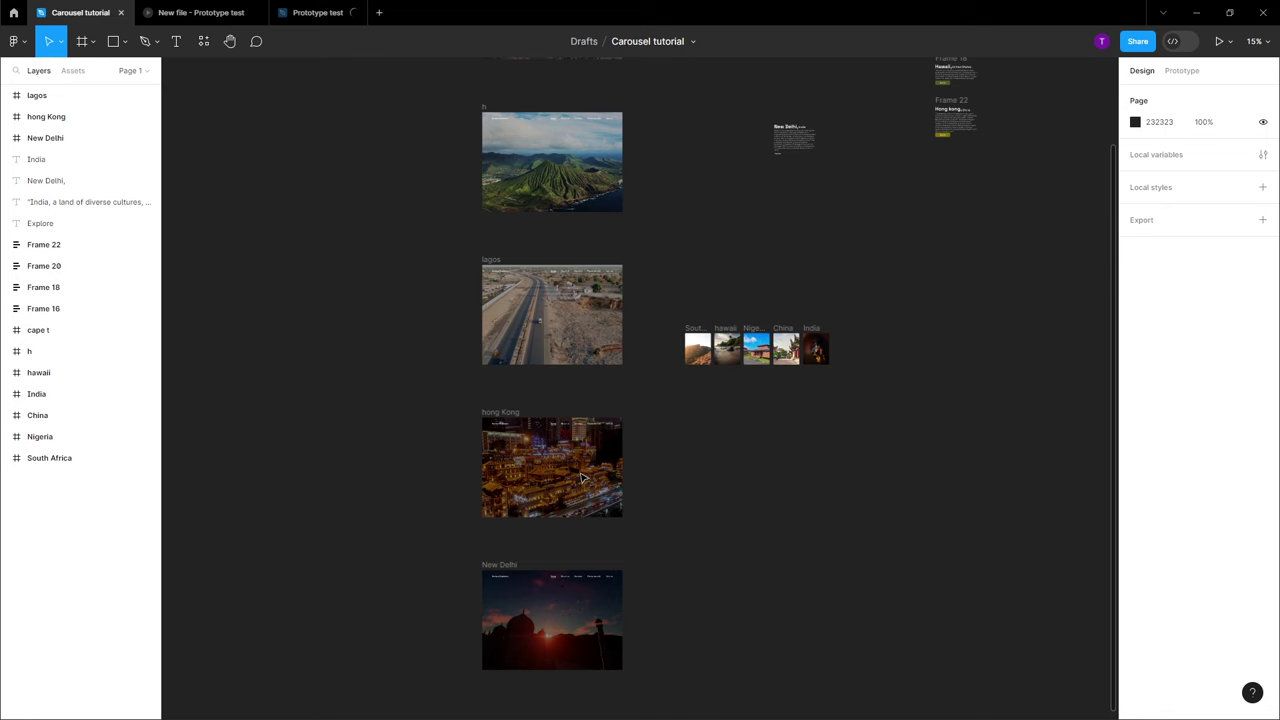
scroll(708, 320, up, 4)
scroll(843, 296, up, 2)
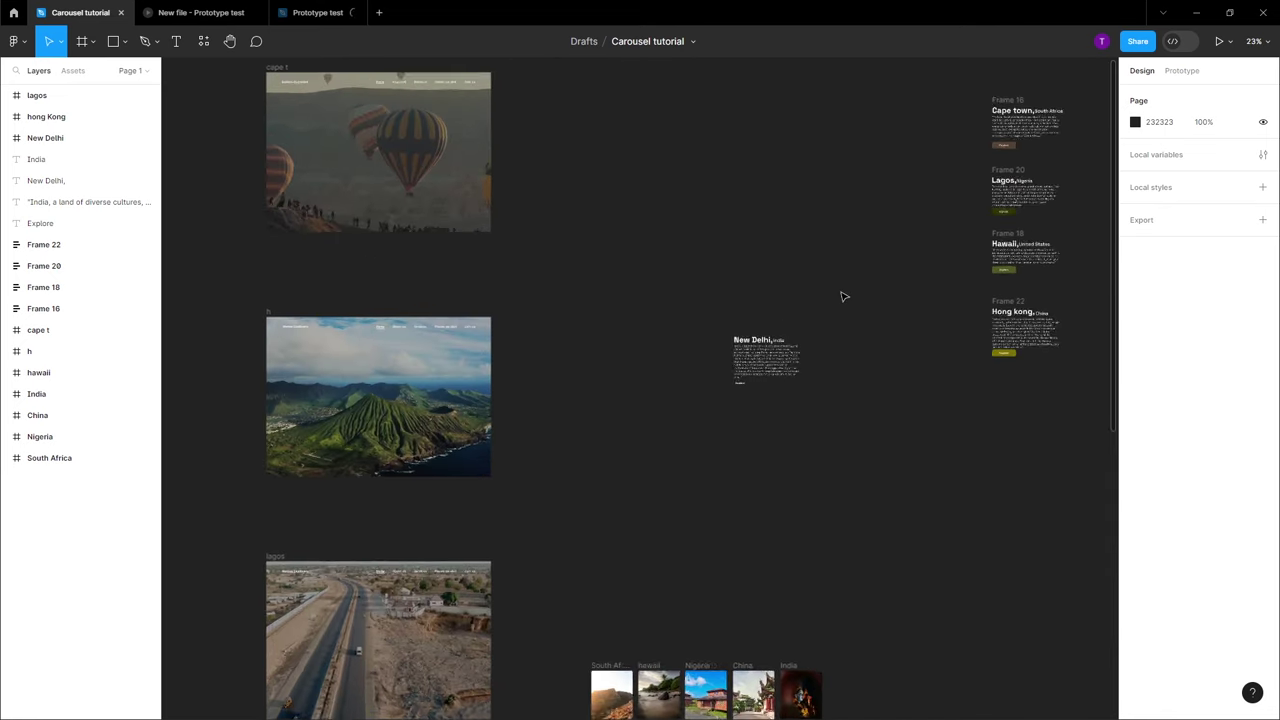
scroll(843, 296, up, 6)
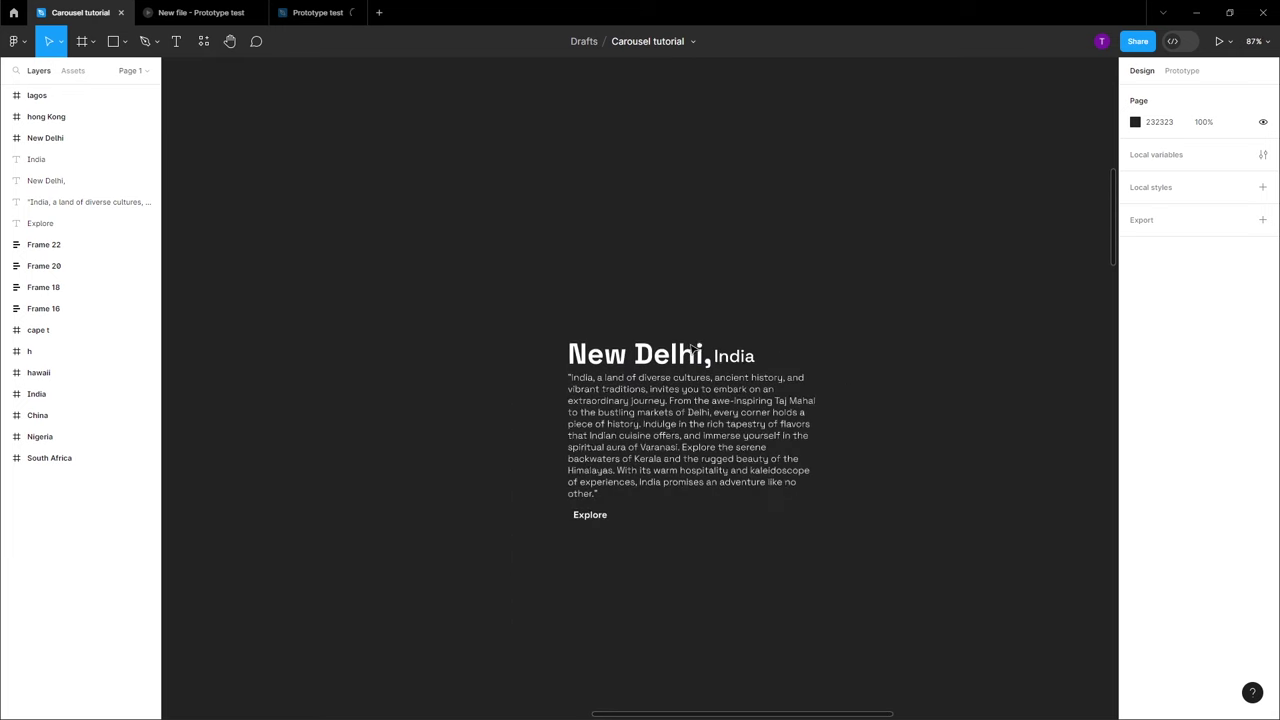
scroll(737, 237, down, 2)
scroll(737, 237, right, 2)
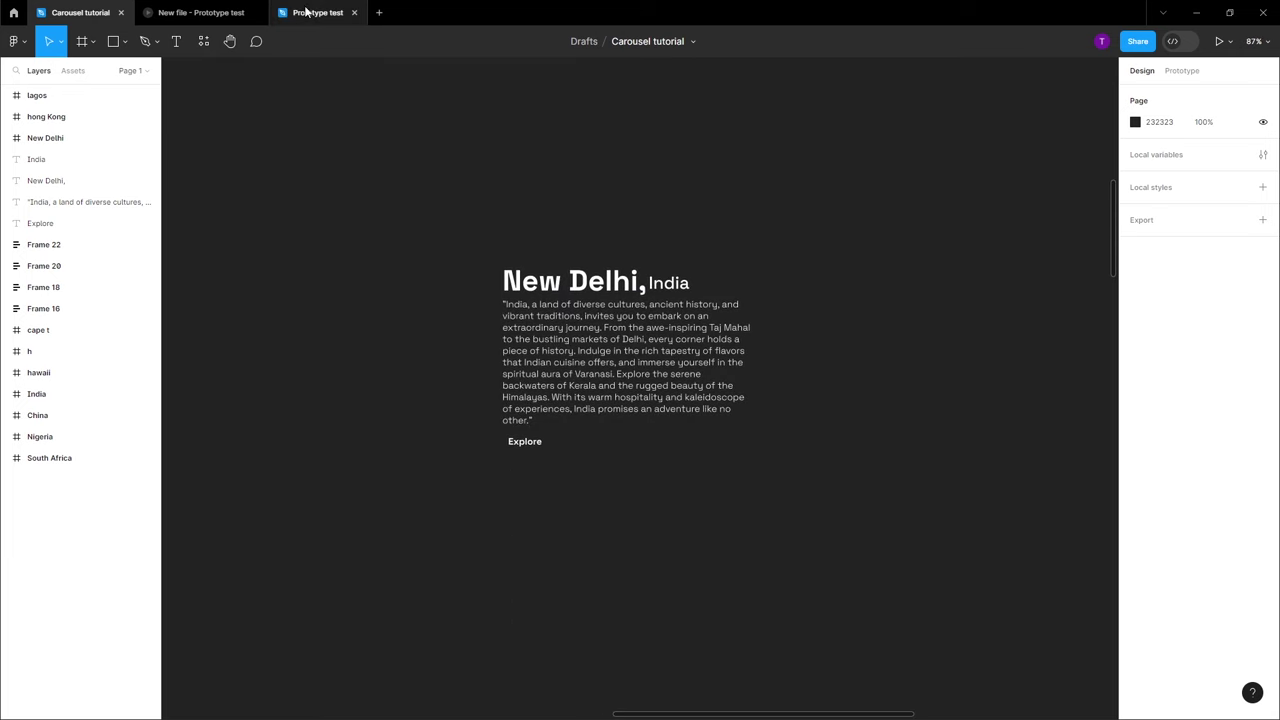
Play the Prototype test preview through to the New Delhi slide to check its text layout
click(235, 13)
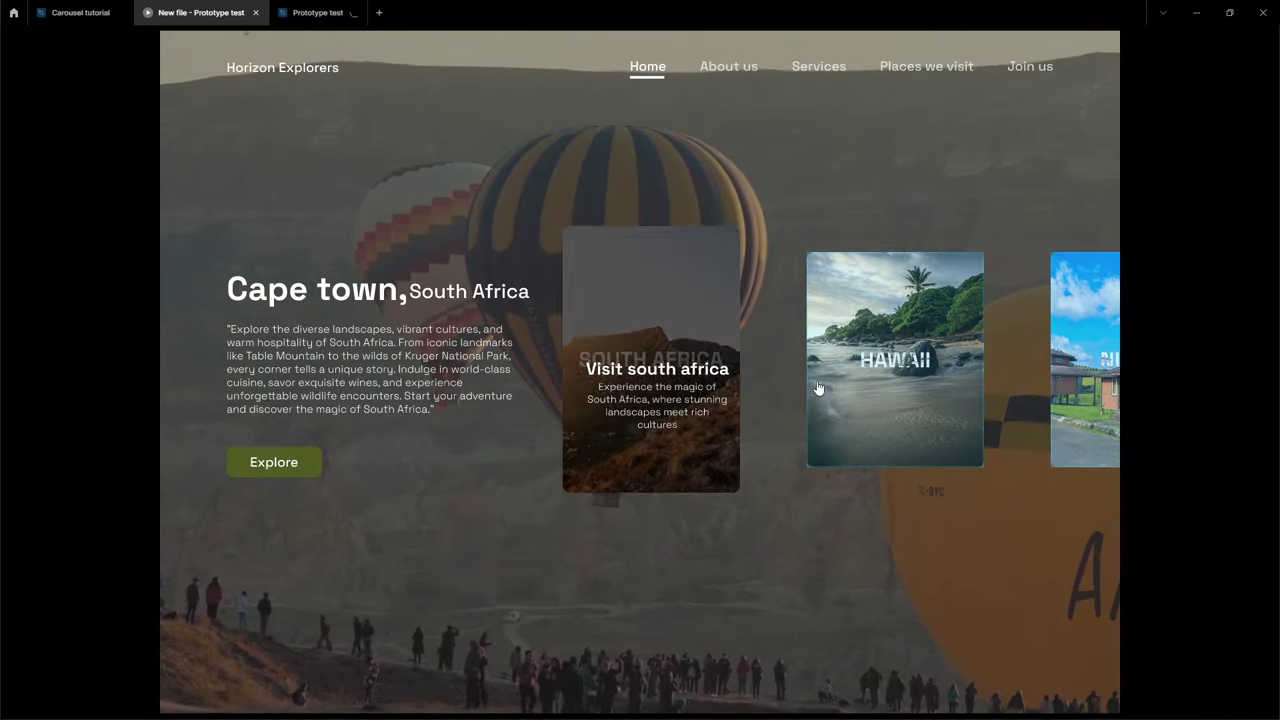
click(829, 389)
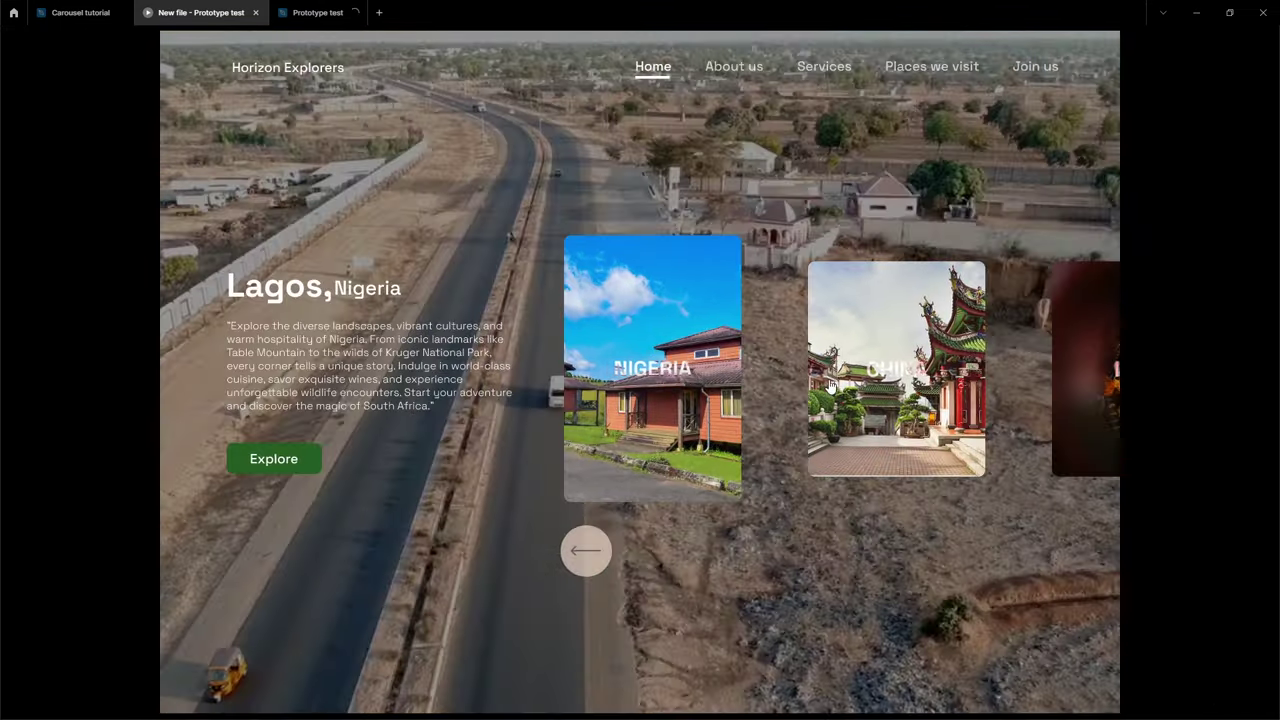
click(830, 387)
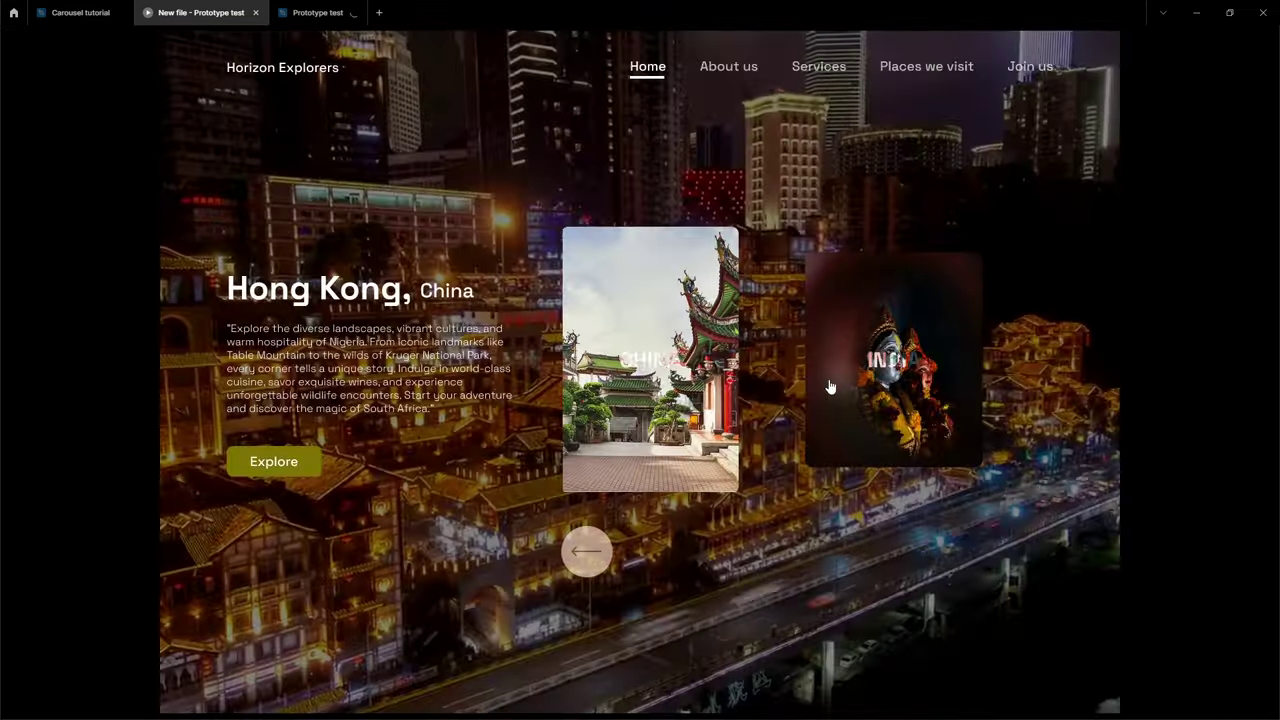
click(861, 380)
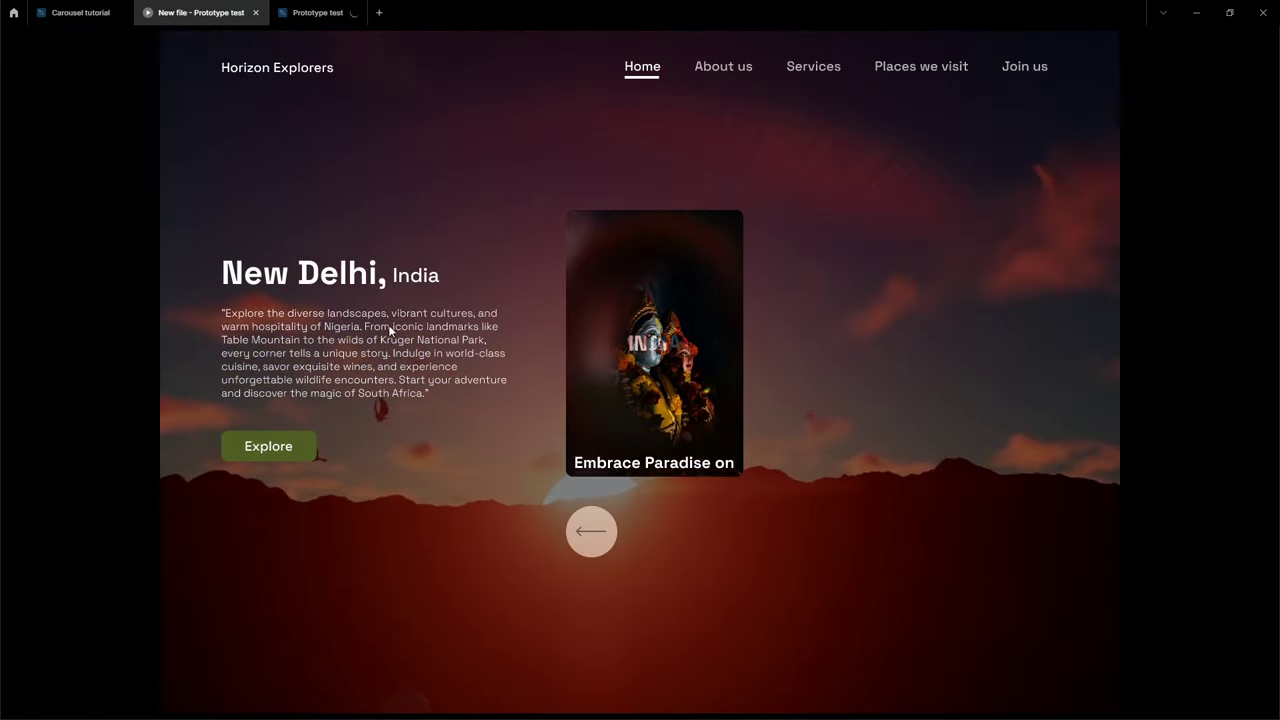
In the Carousel tutorial file, raise the New Delhi heading above its paragraph and place the India text beside it with a small gap
click(78, 14)
scroll(614, 514, down, 3)
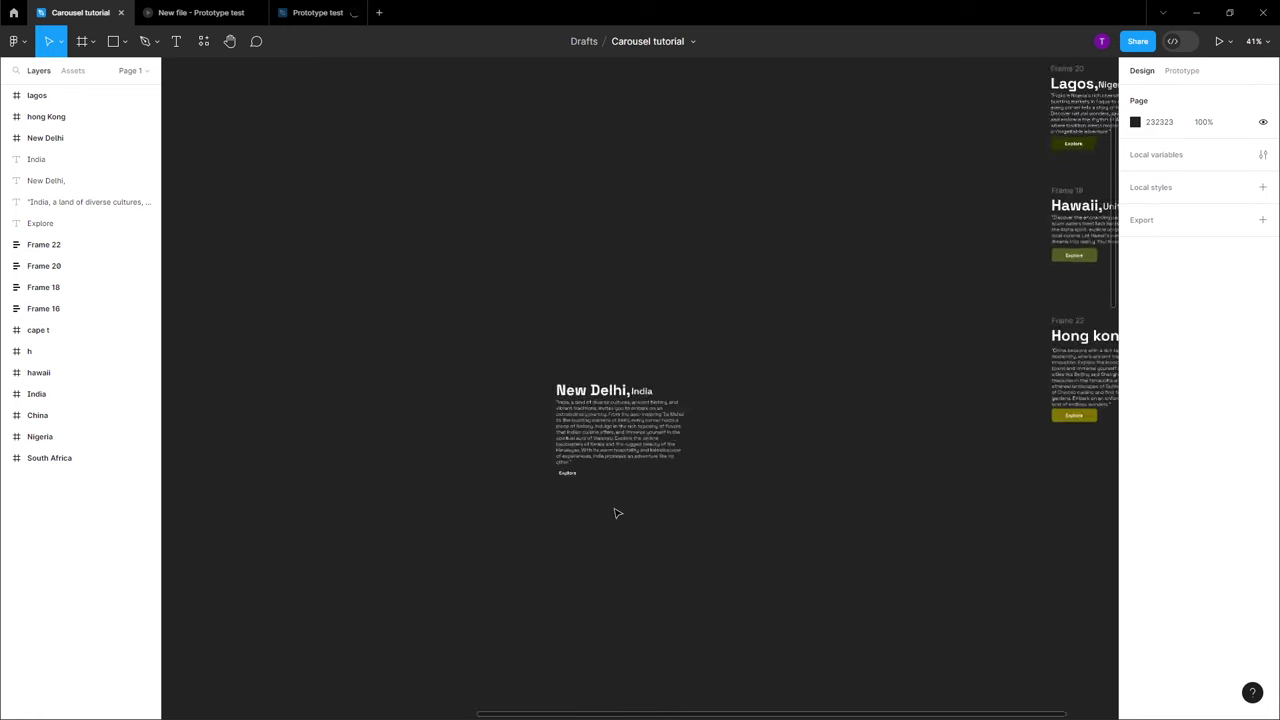
scroll(614, 514, up, 5)
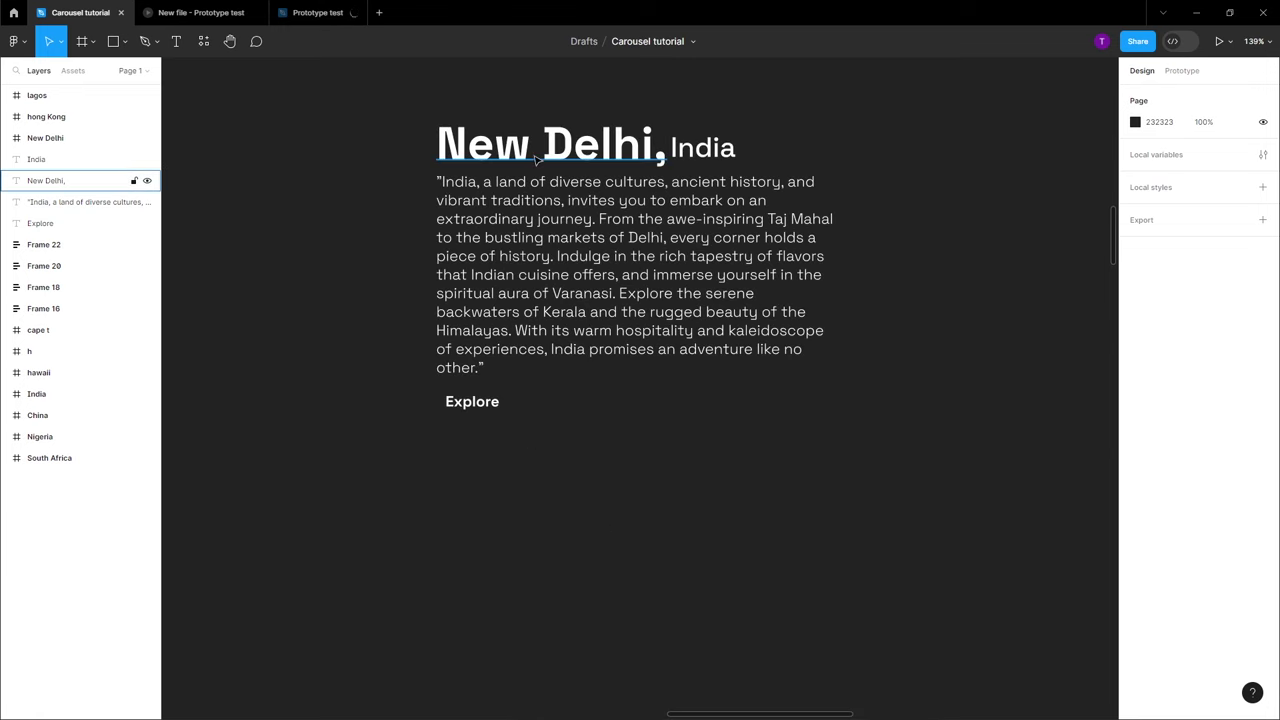
drag(540, 145, 544, 127)
drag(718, 147, 715, 139)
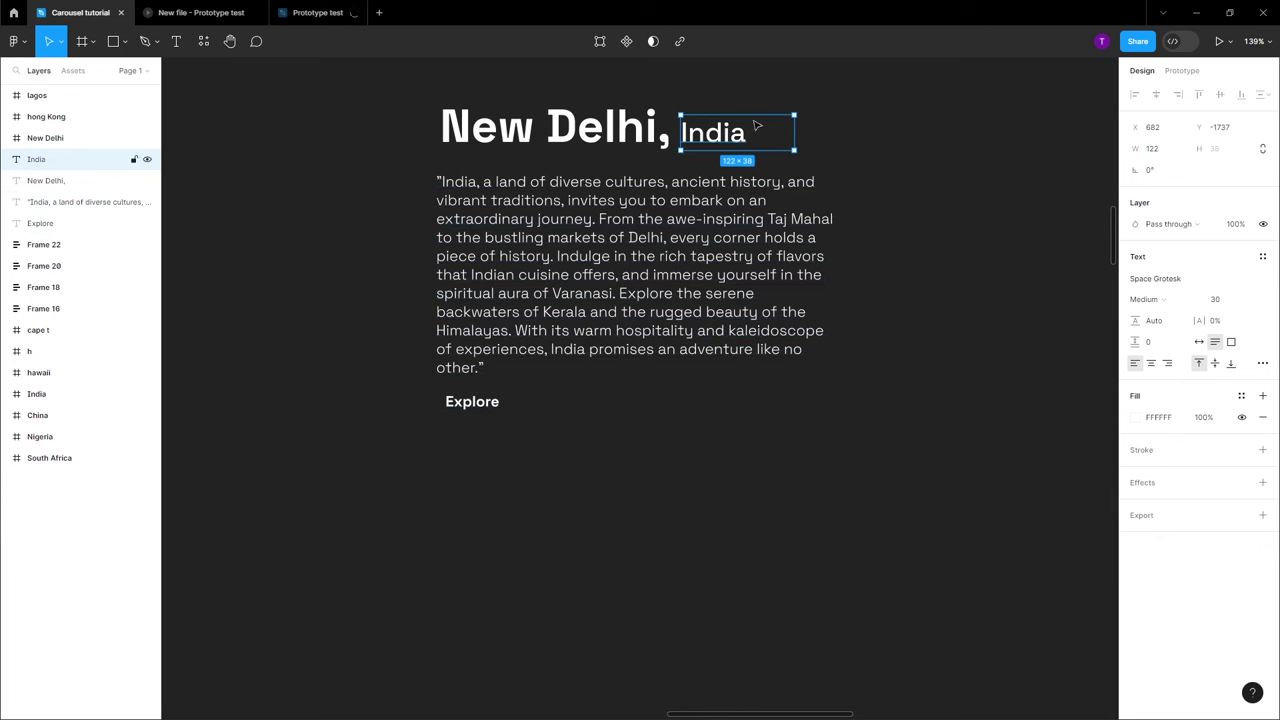
drag(741, 135, 744, 133)
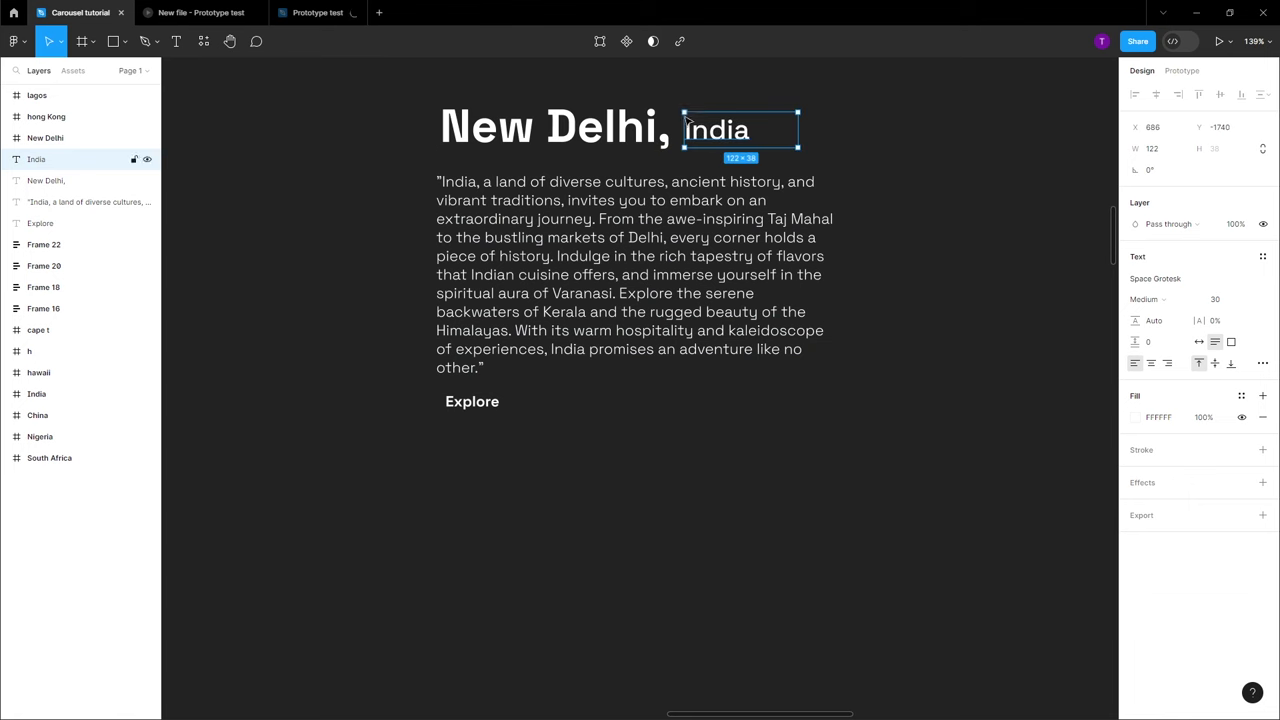
Combine the New Delhi and India texts into one auto layout frame and line it up with the paragraph's left edge
scroll(500, 192, up, 1)
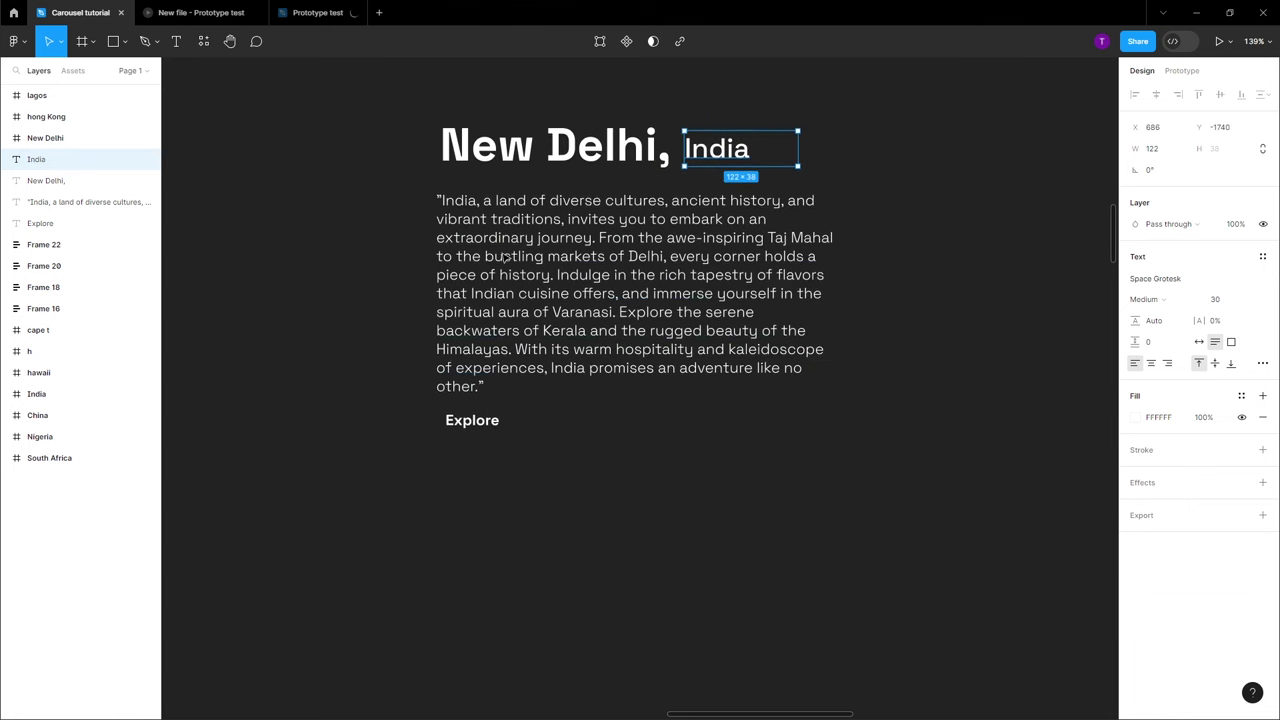
shift+click(610, 157)
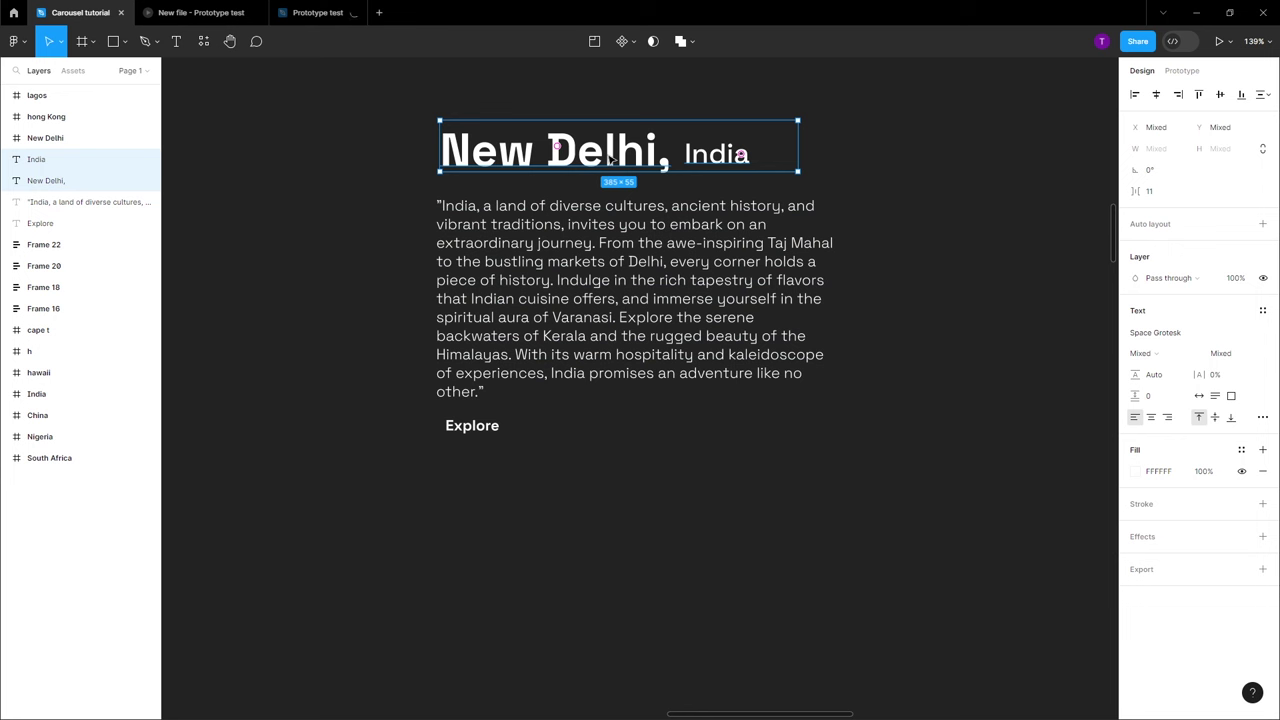
key(shift+a)
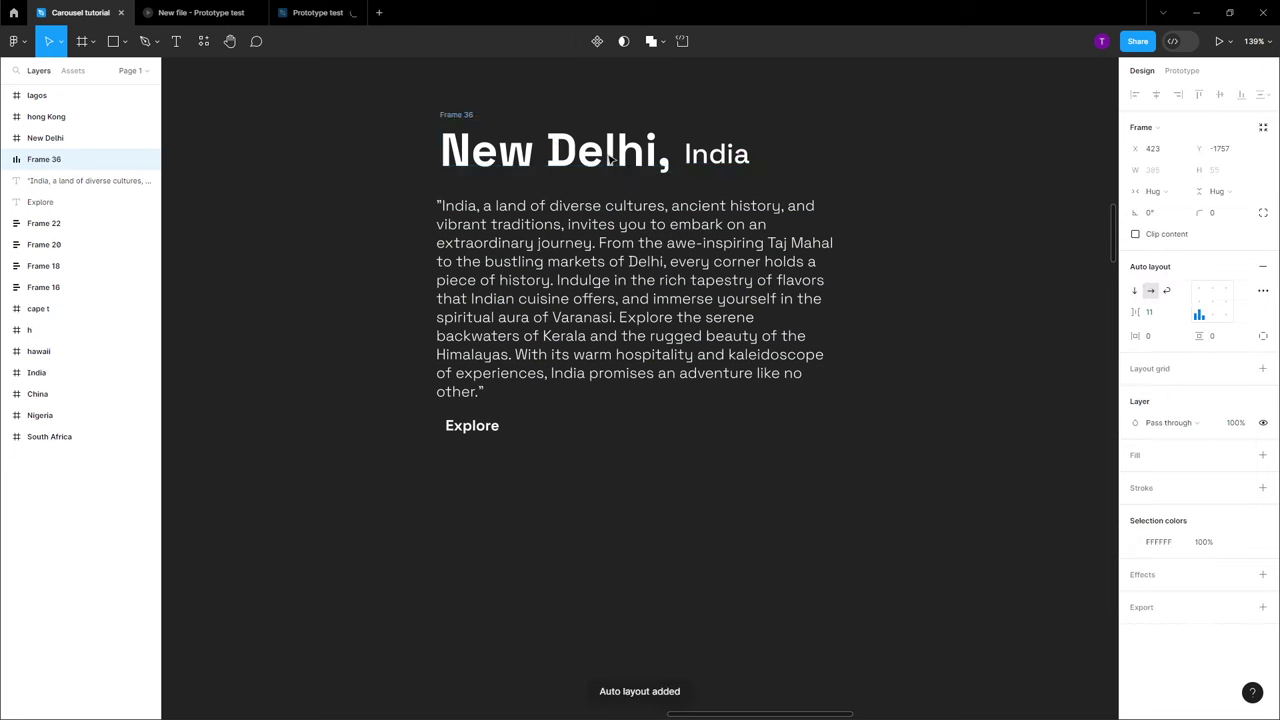
drag(604, 153, 601, 160)
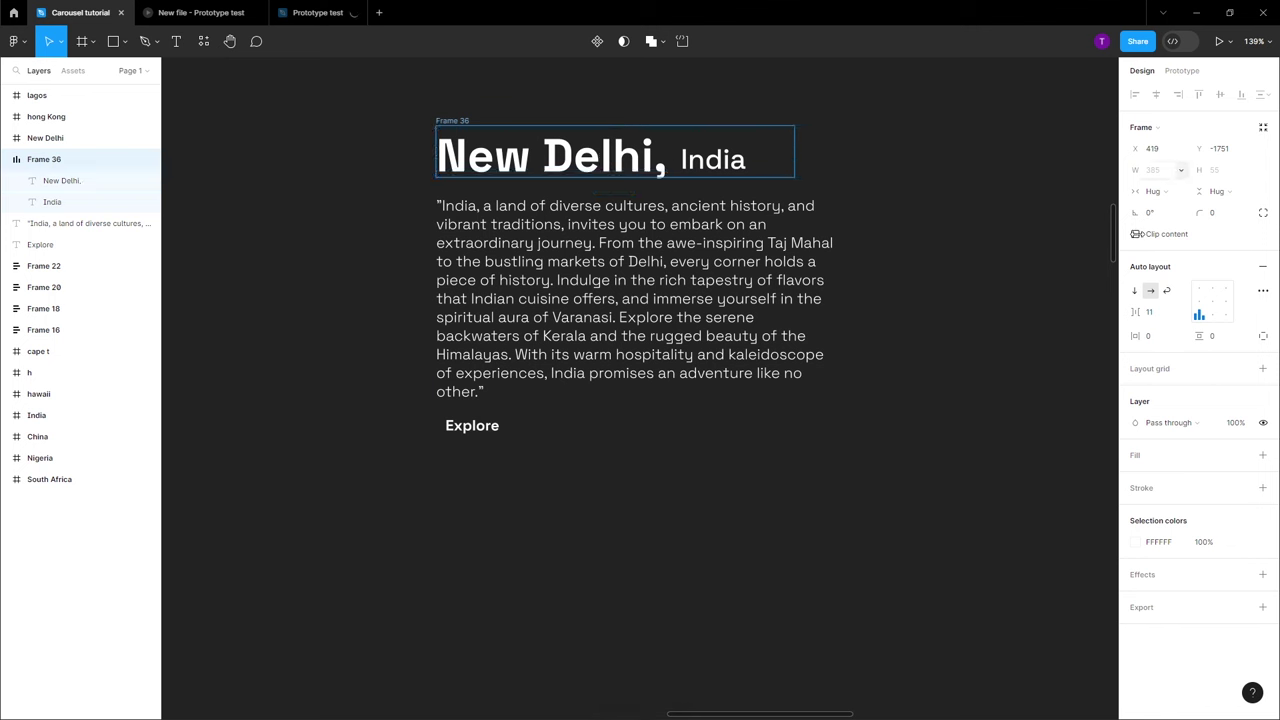
Set the New Delhi heading frame's auto layout alignment to bottom center and its horizontal gap to 10
click(1216, 311)
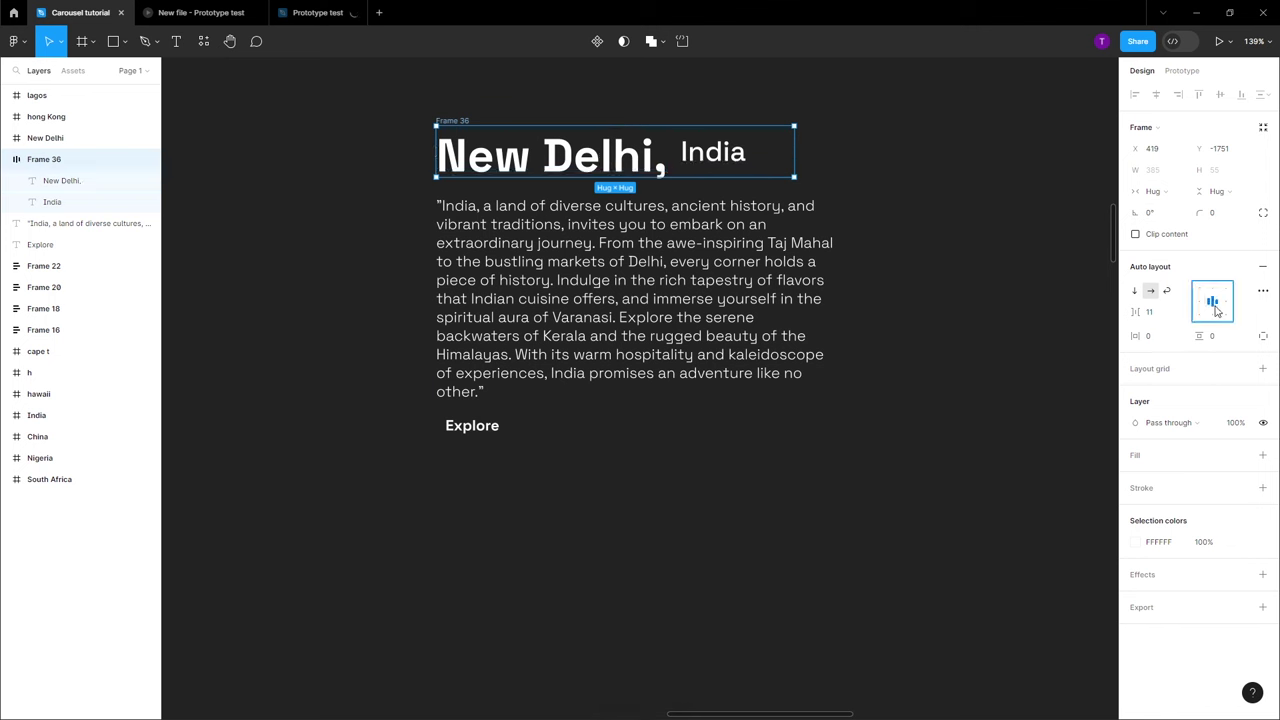
click(1211, 318)
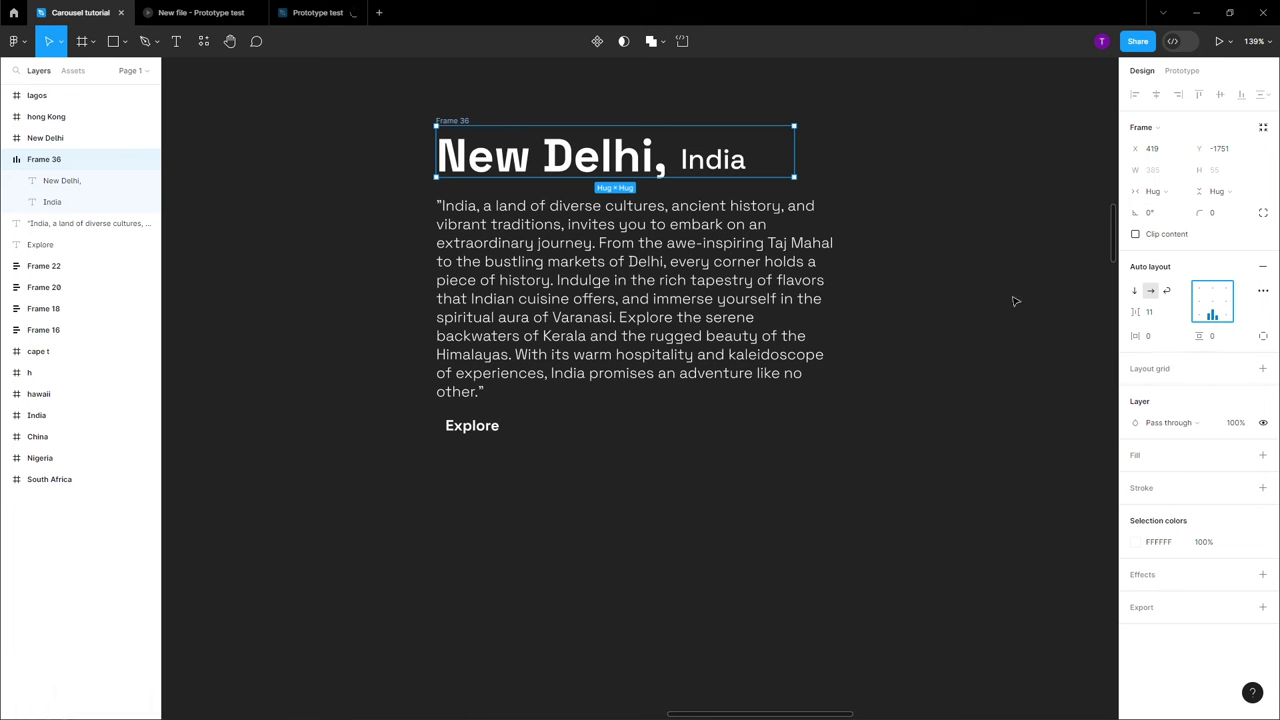
click(1159, 317)
text(10)
key(Return)
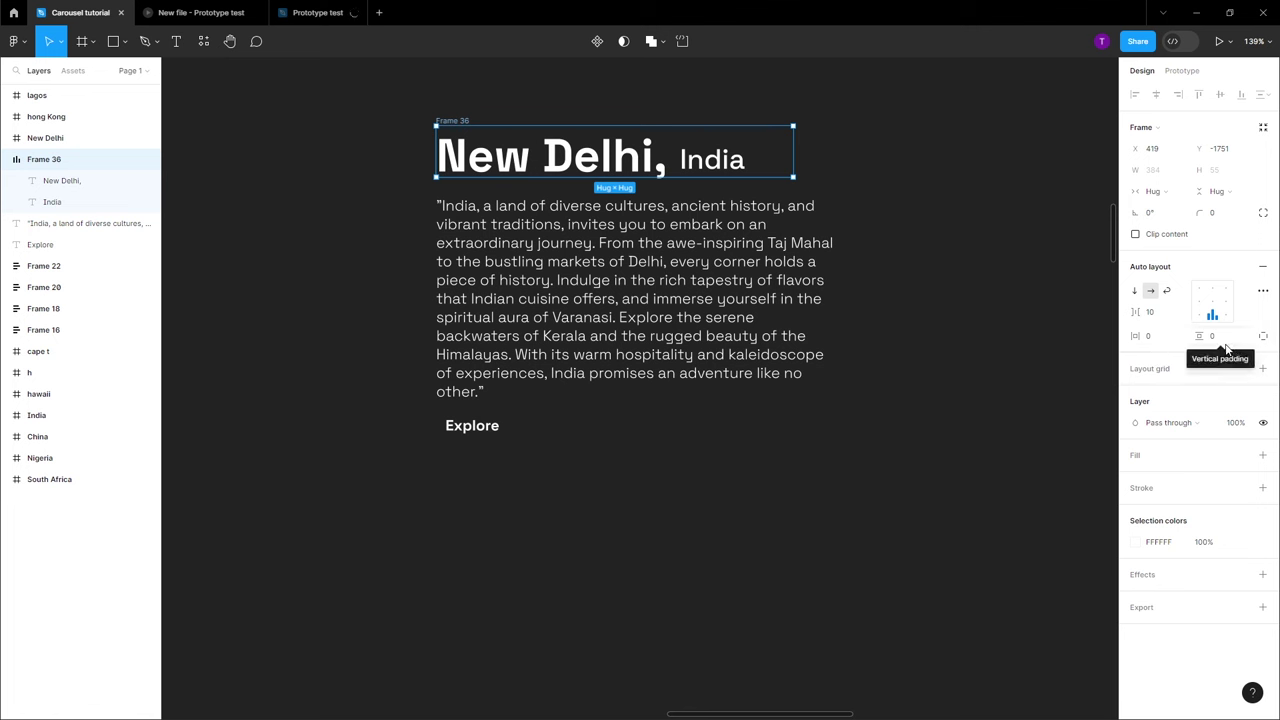
Wrap the Explore text below the New Delhi paragraph in an auto layout frame, using the prototype's Explore button as reference
click(574, 263)
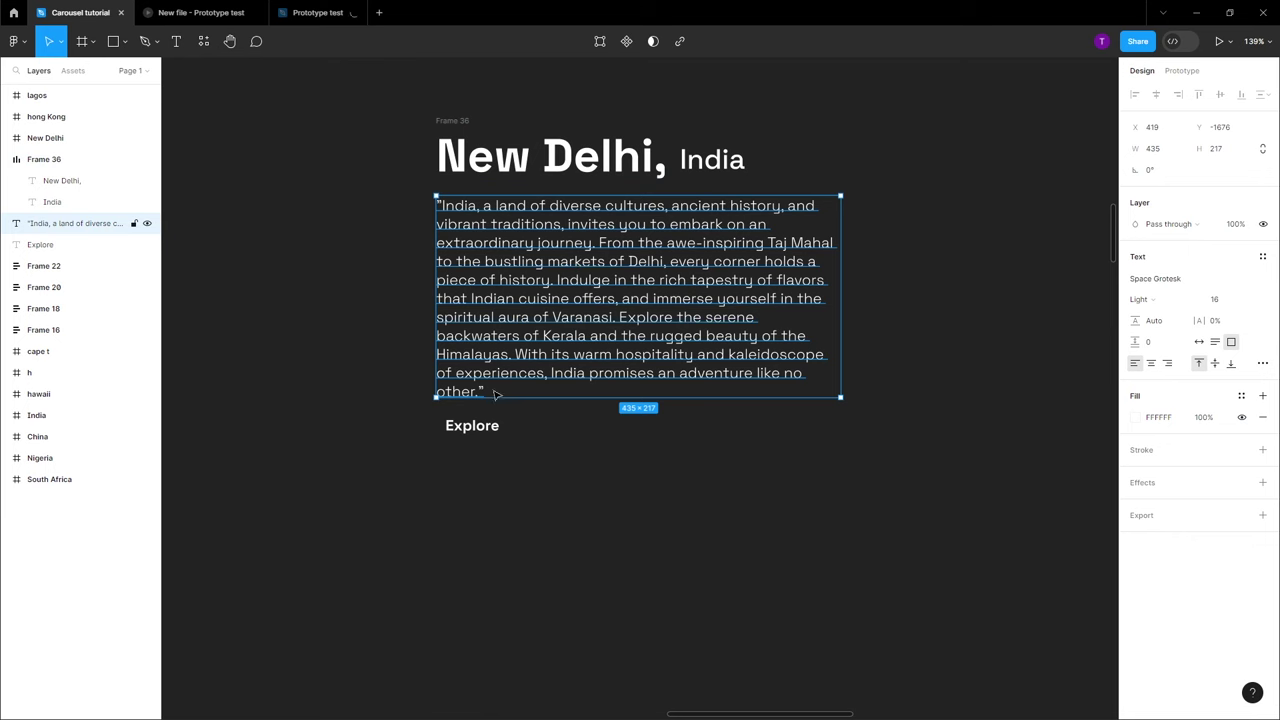
click(476, 432)
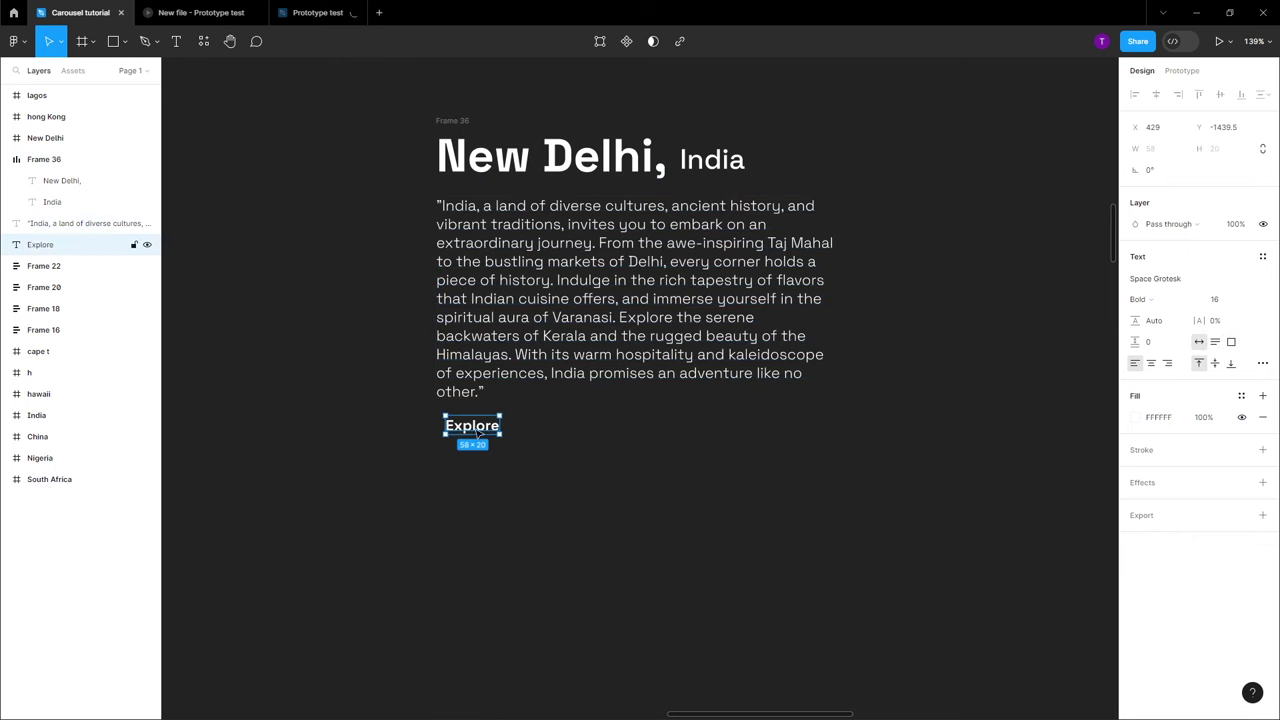
click(224, 13)
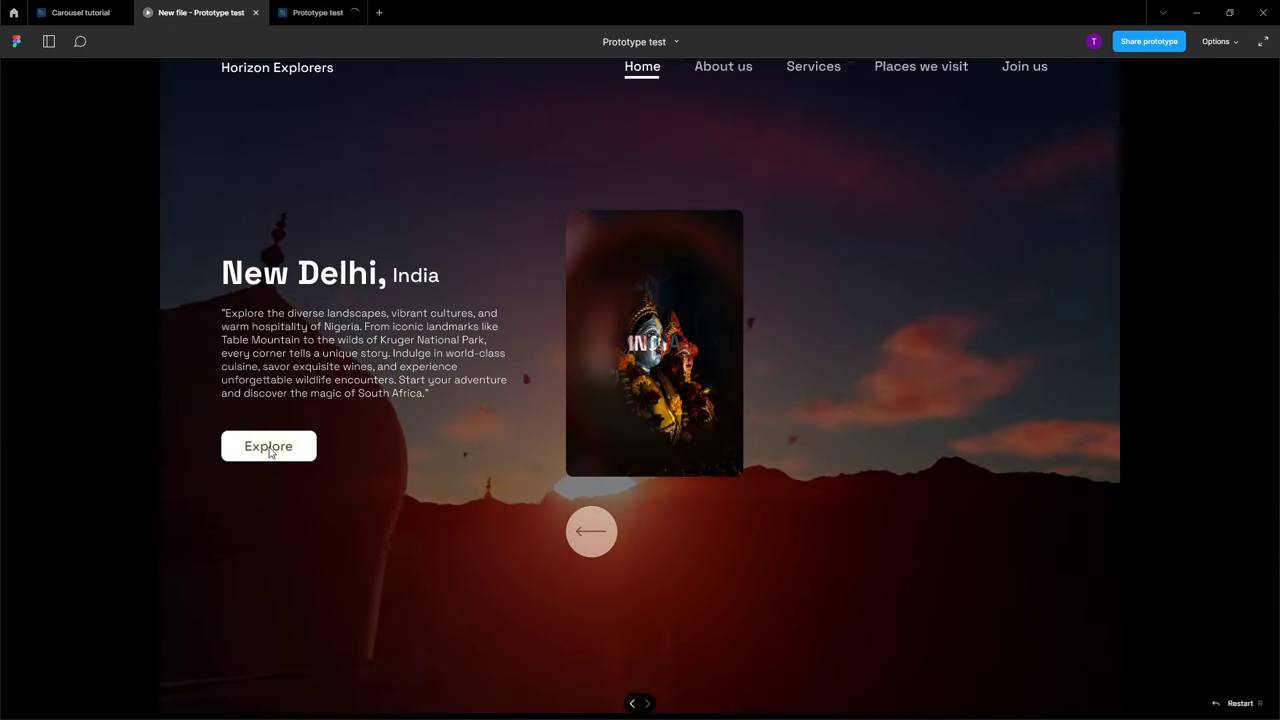
click(92, 17)
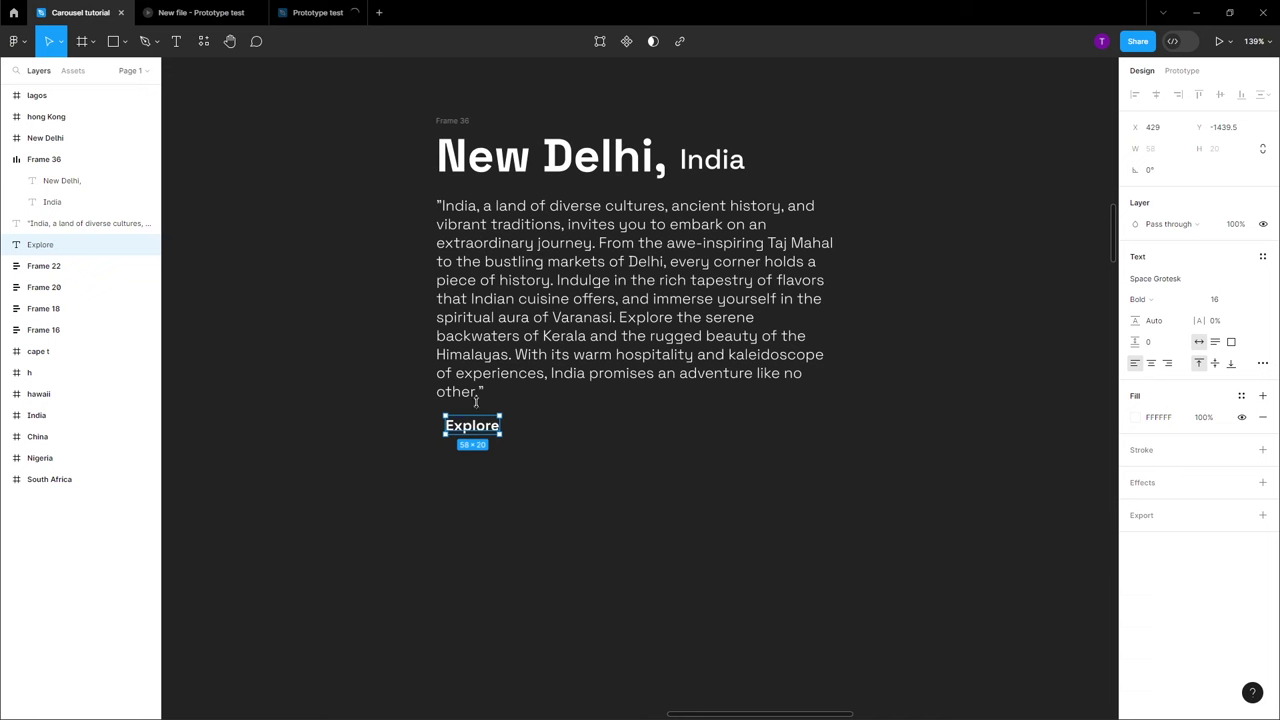
click(205, 13)
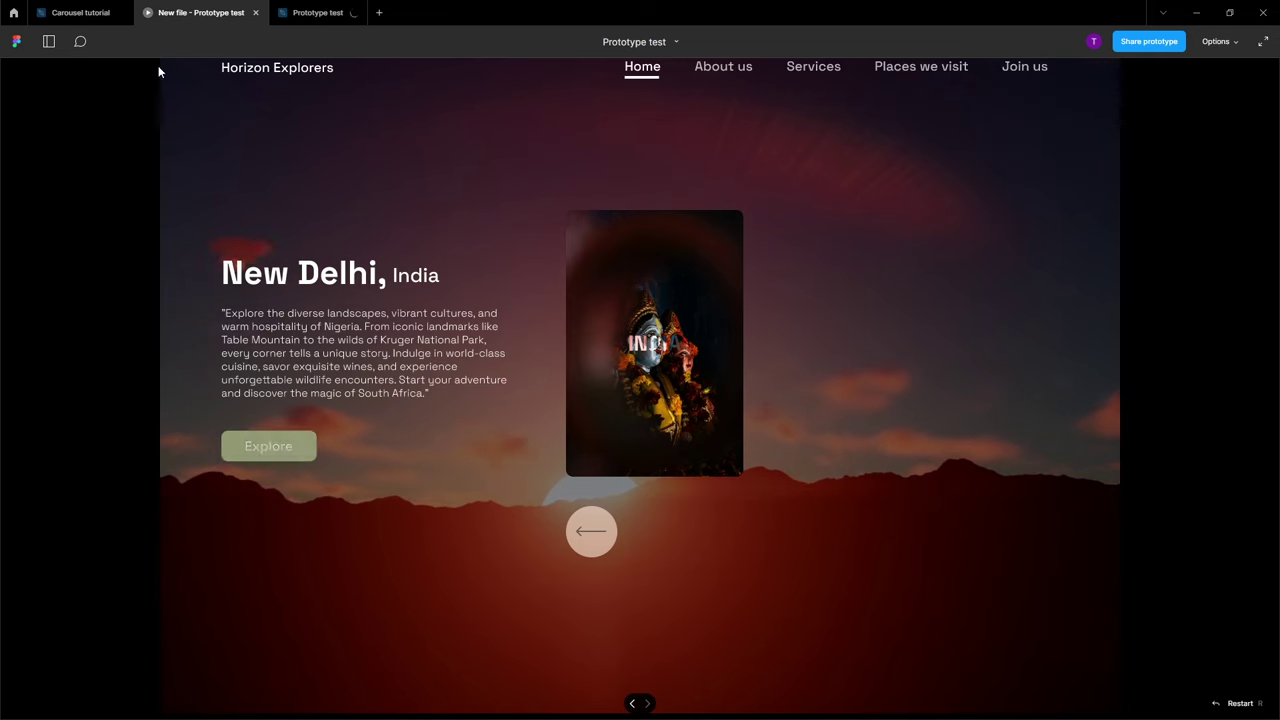
click(97, 15)
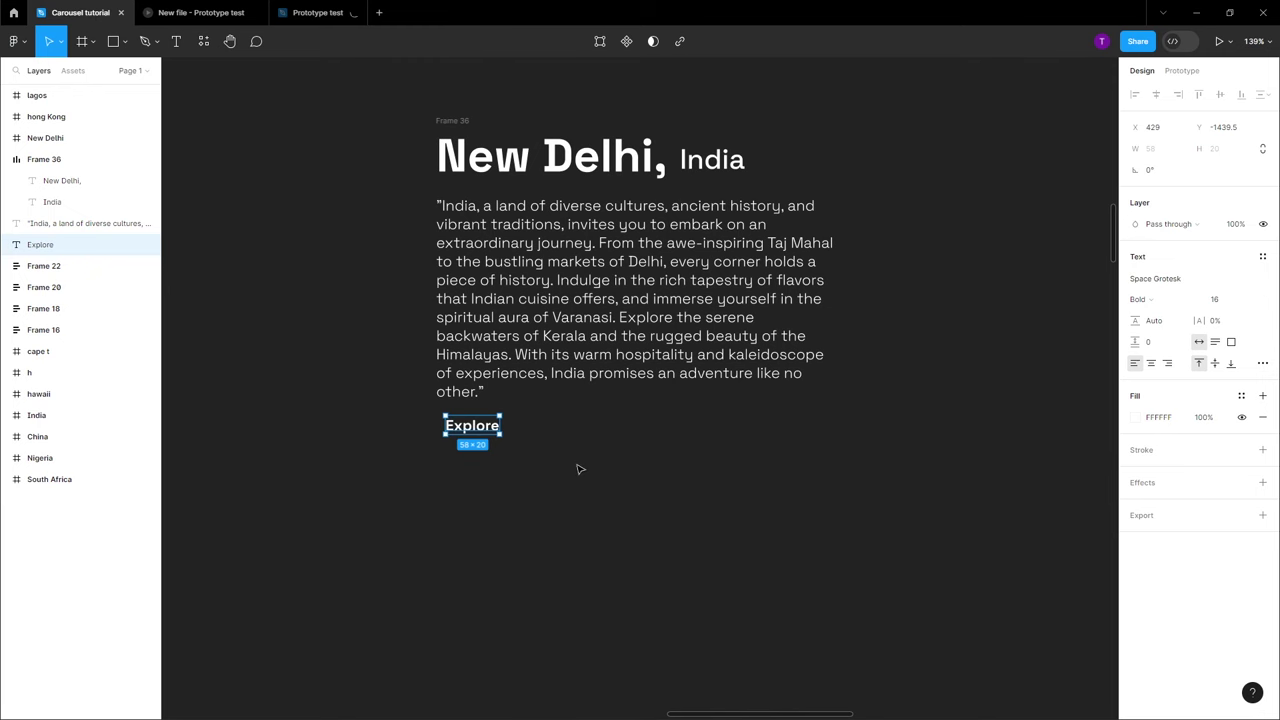
scroll(584, 424, up, 5)
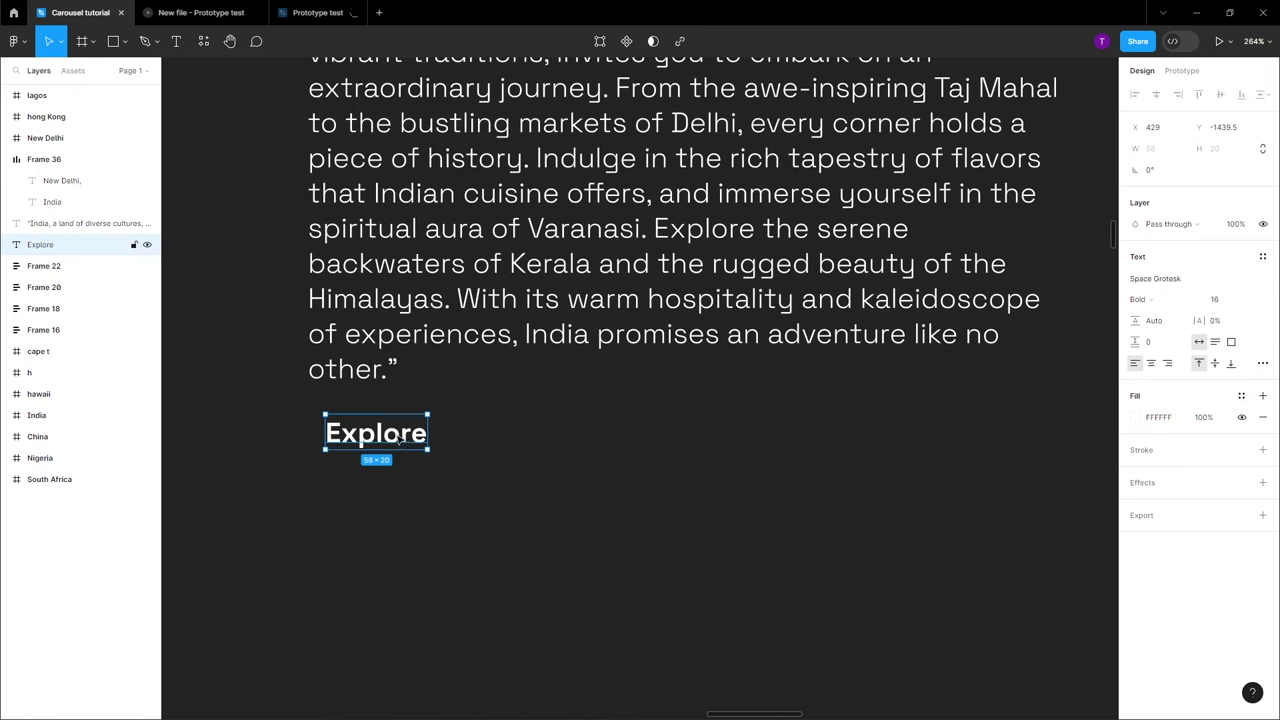
key(shift+a)
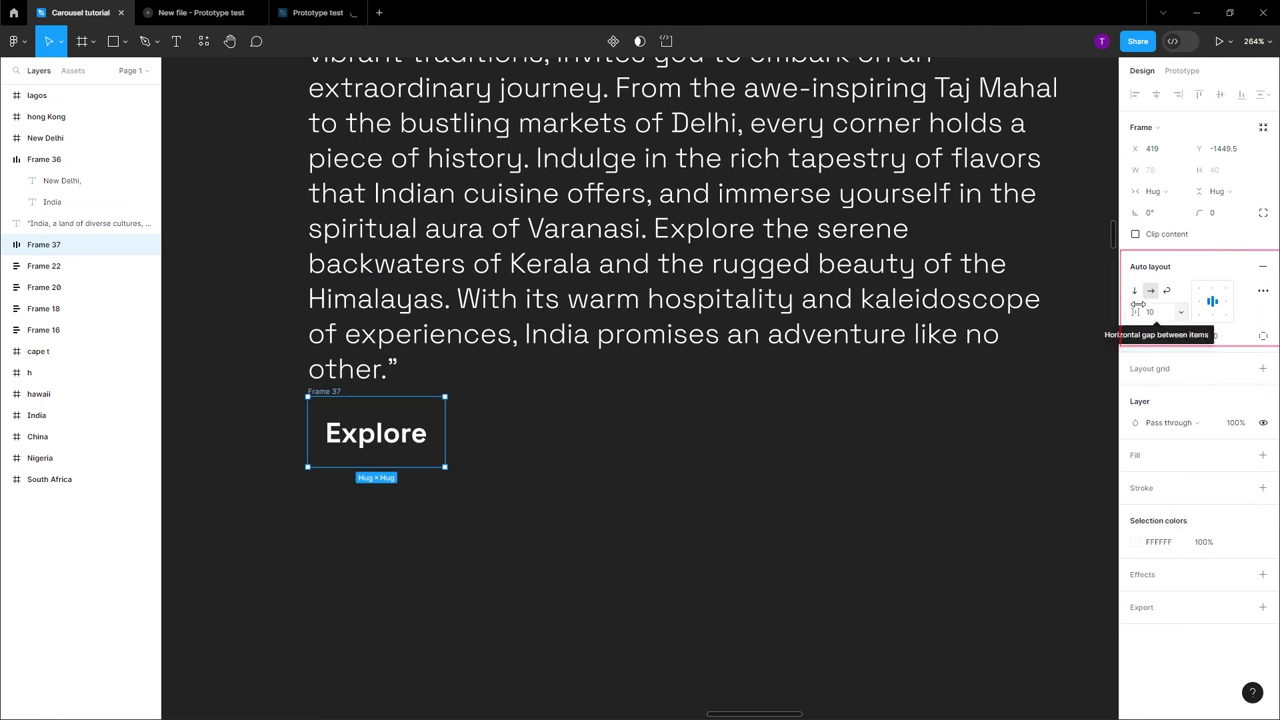
Set the Explore frame's horizontal padding to 20
mouse_move(1150, 336)
mouse_down()
mouse_move(1171, 336)
mouse_move(1160, 343)
mouse_up()
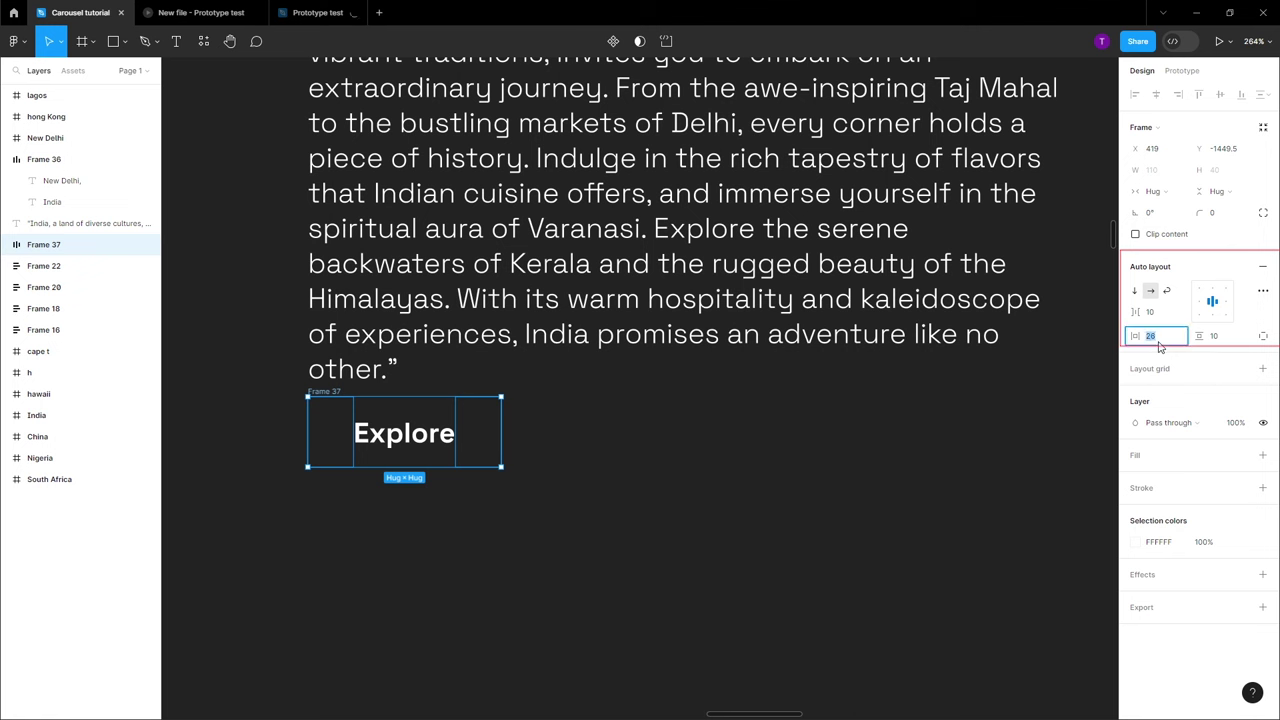
text(20)
key(Return)
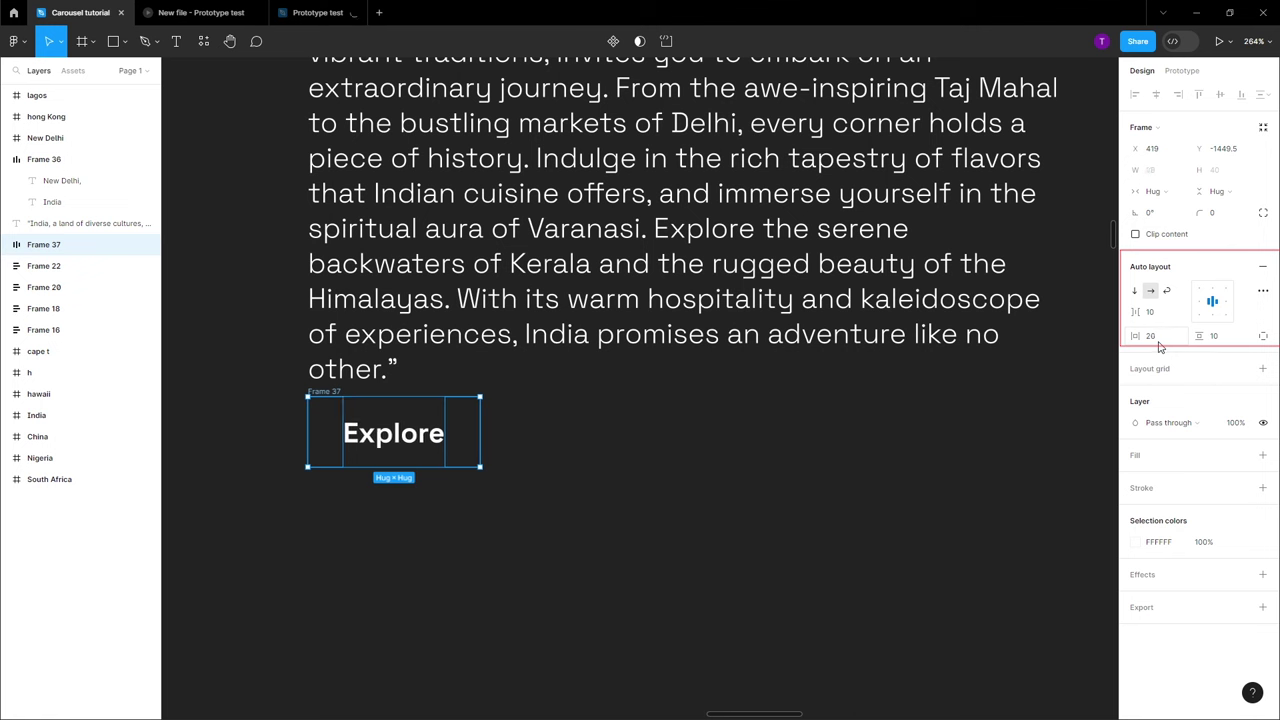
click(1226, 343)
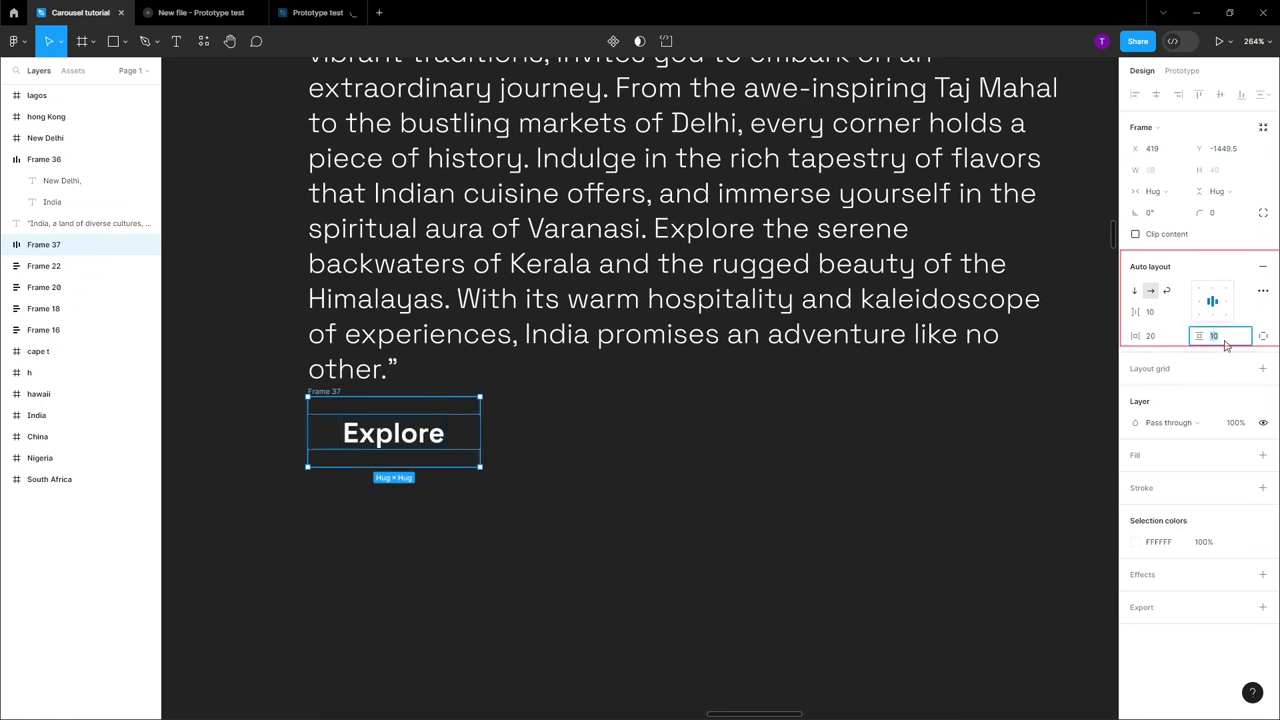
text(20)
key(Return)
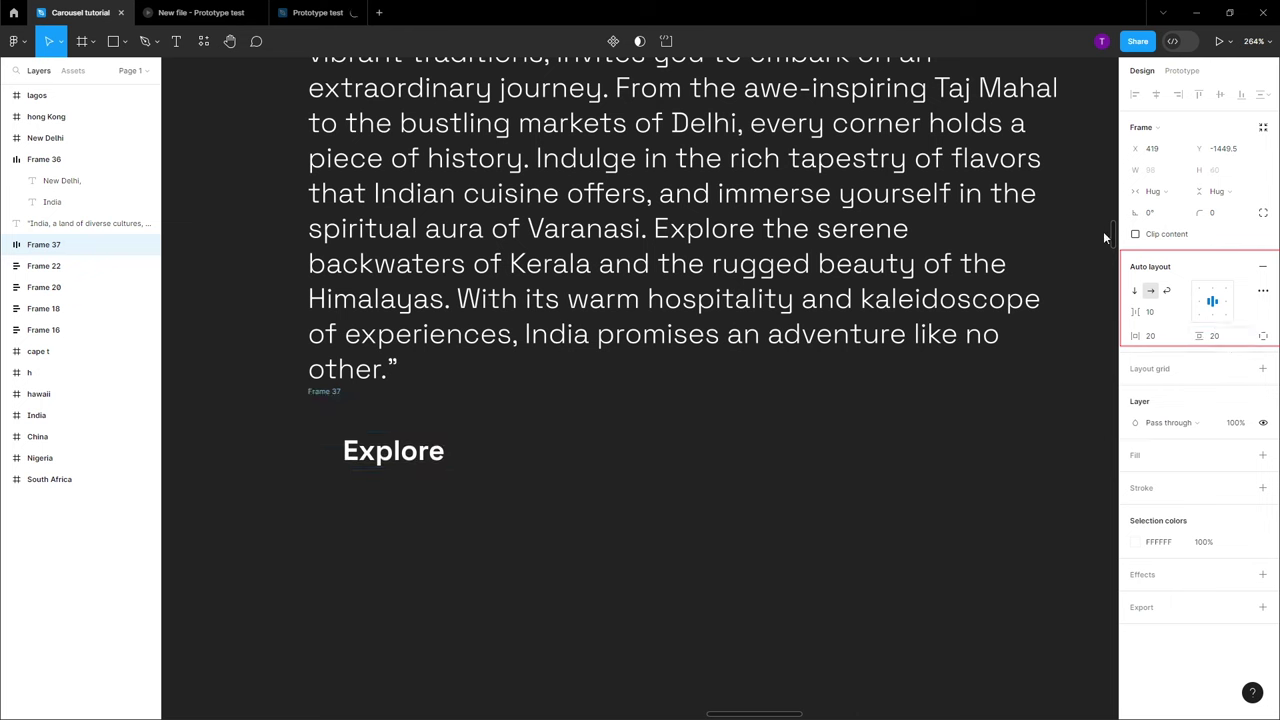
key(ctrl+z)
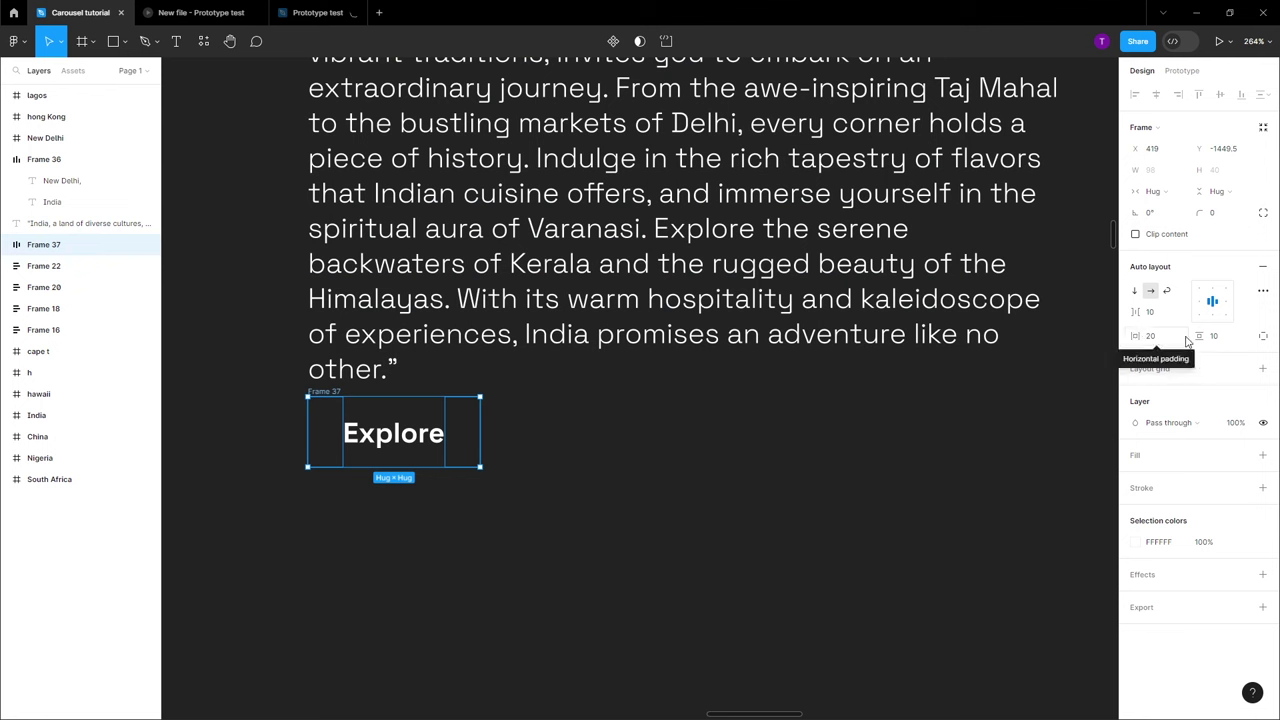
Add a fill to the Explore frame and set its color to dark red C70000
click(1262, 455)
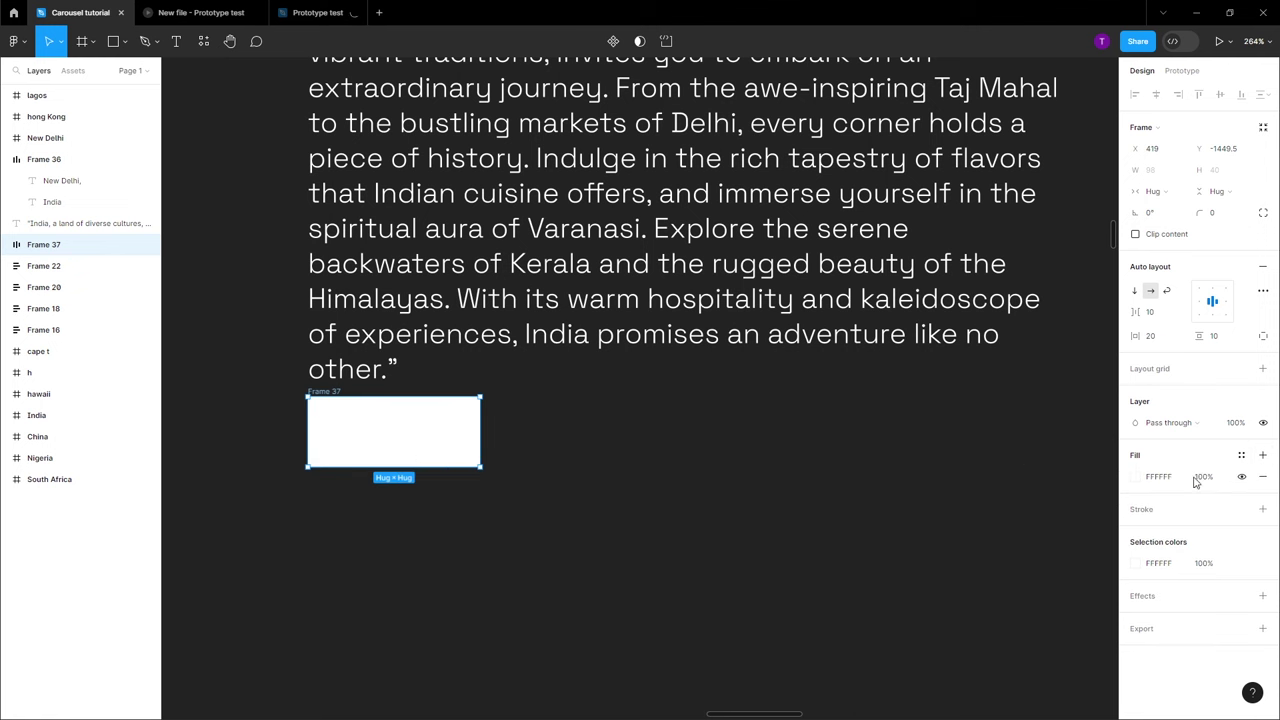
click(1135, 477)
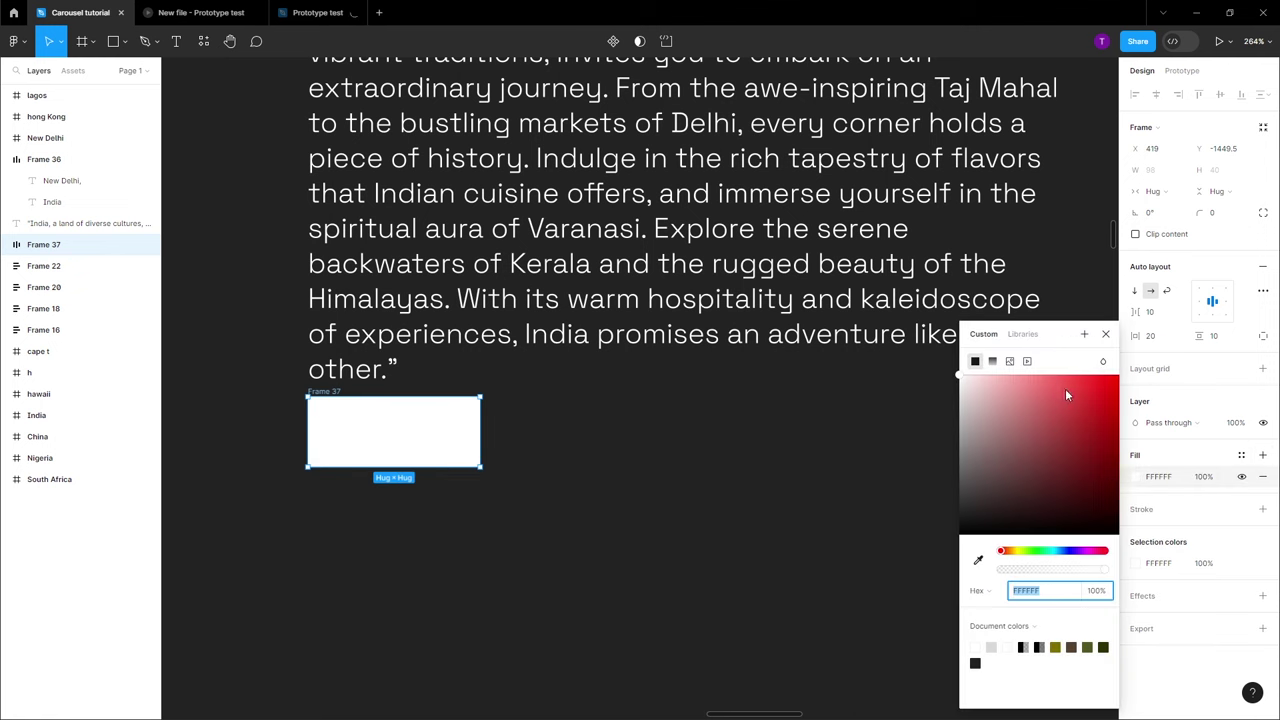
text(FF0000)
key(Return)
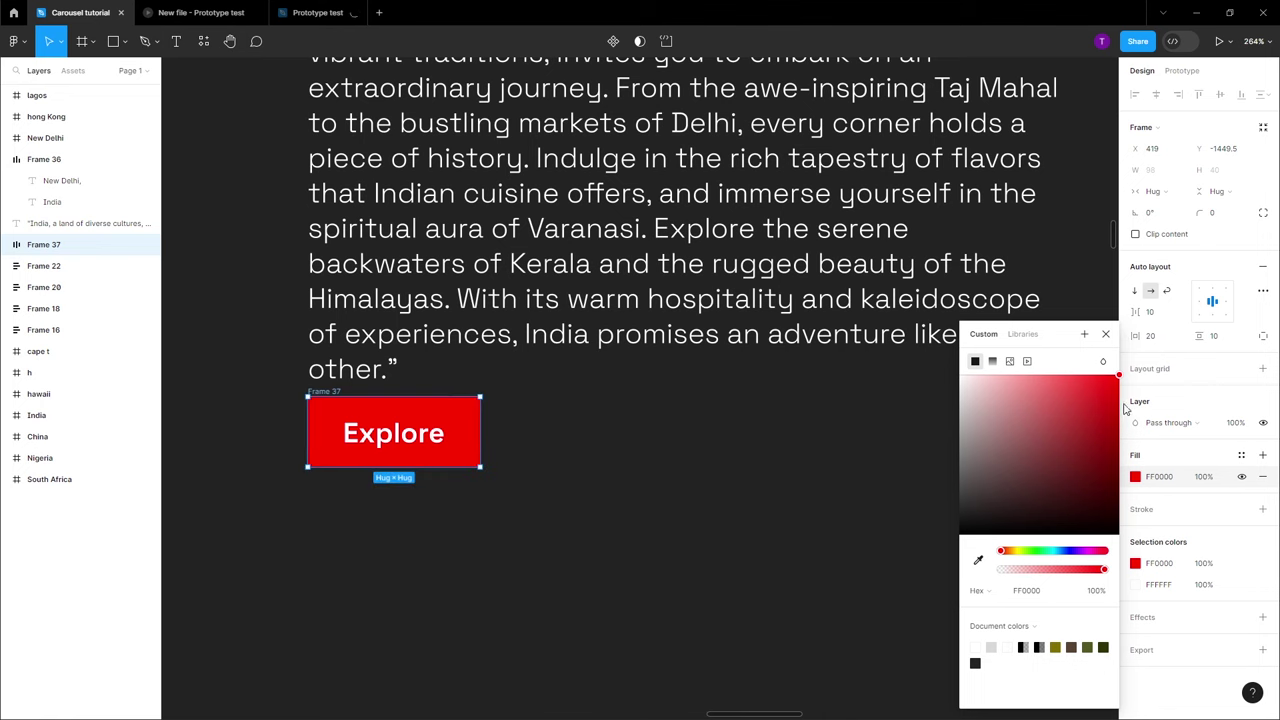
click(1119, 410)
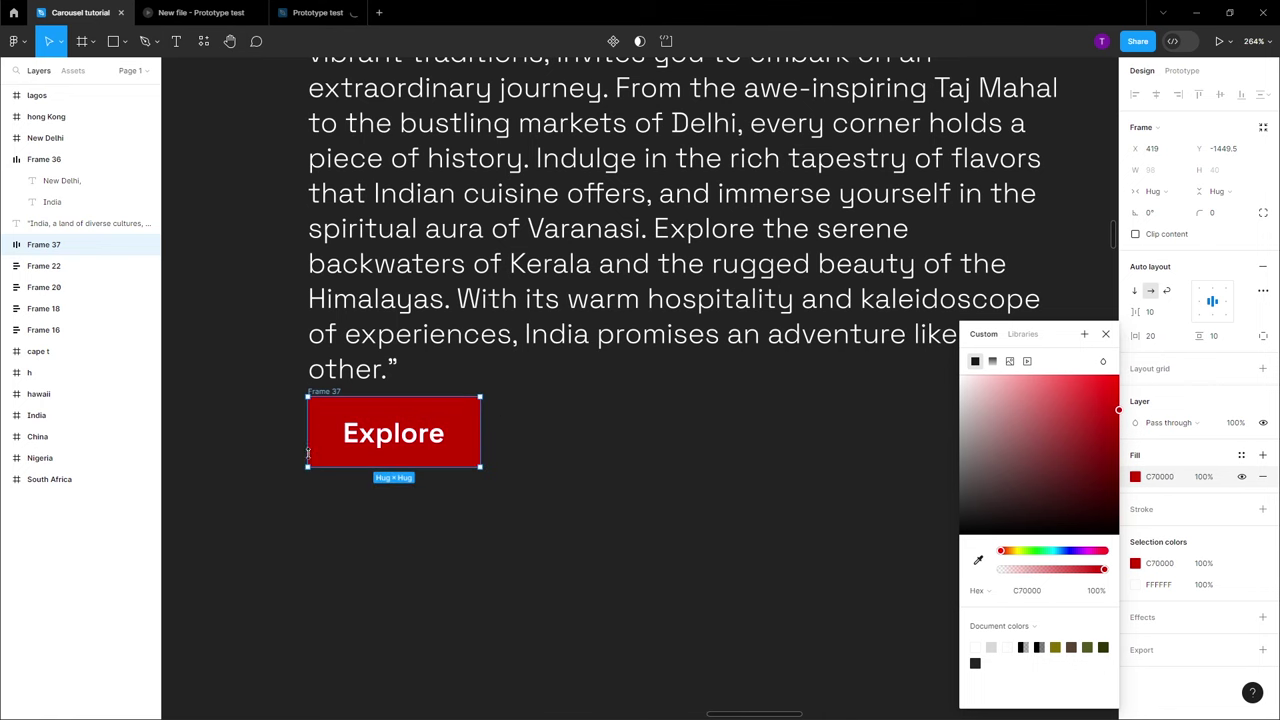
scroll(352, 428, up, 5)
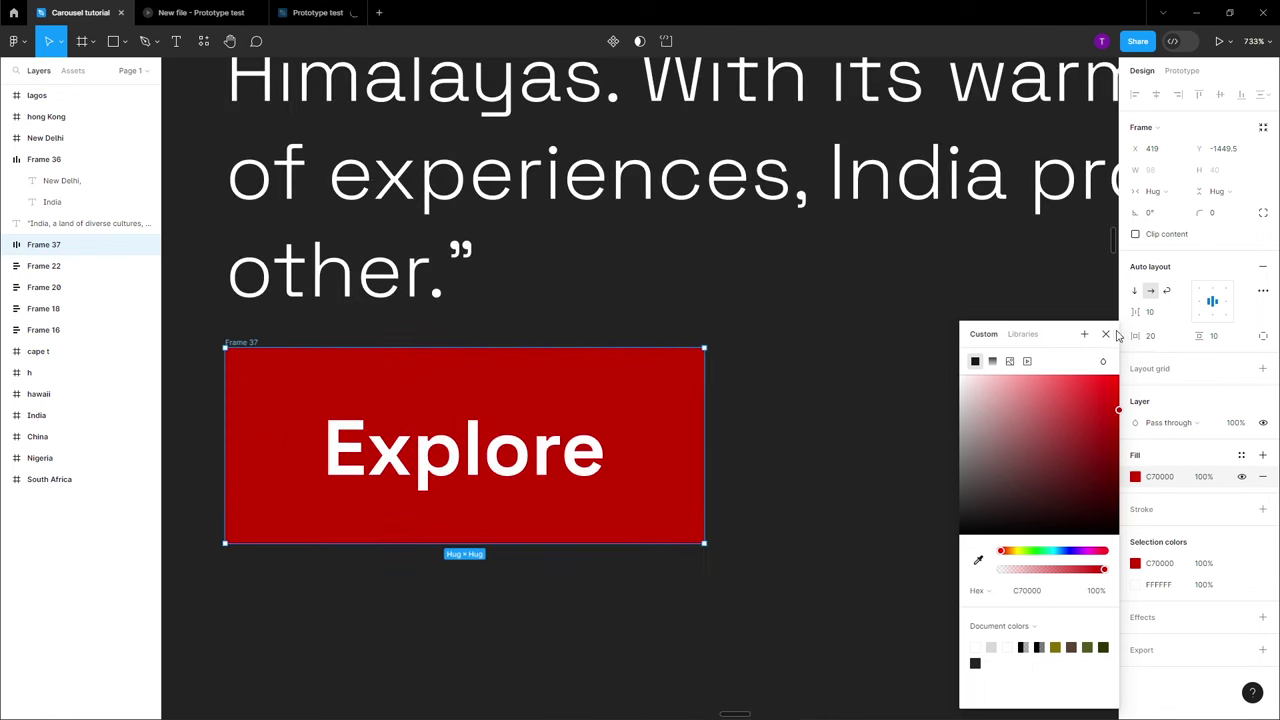
click(1106, 336)
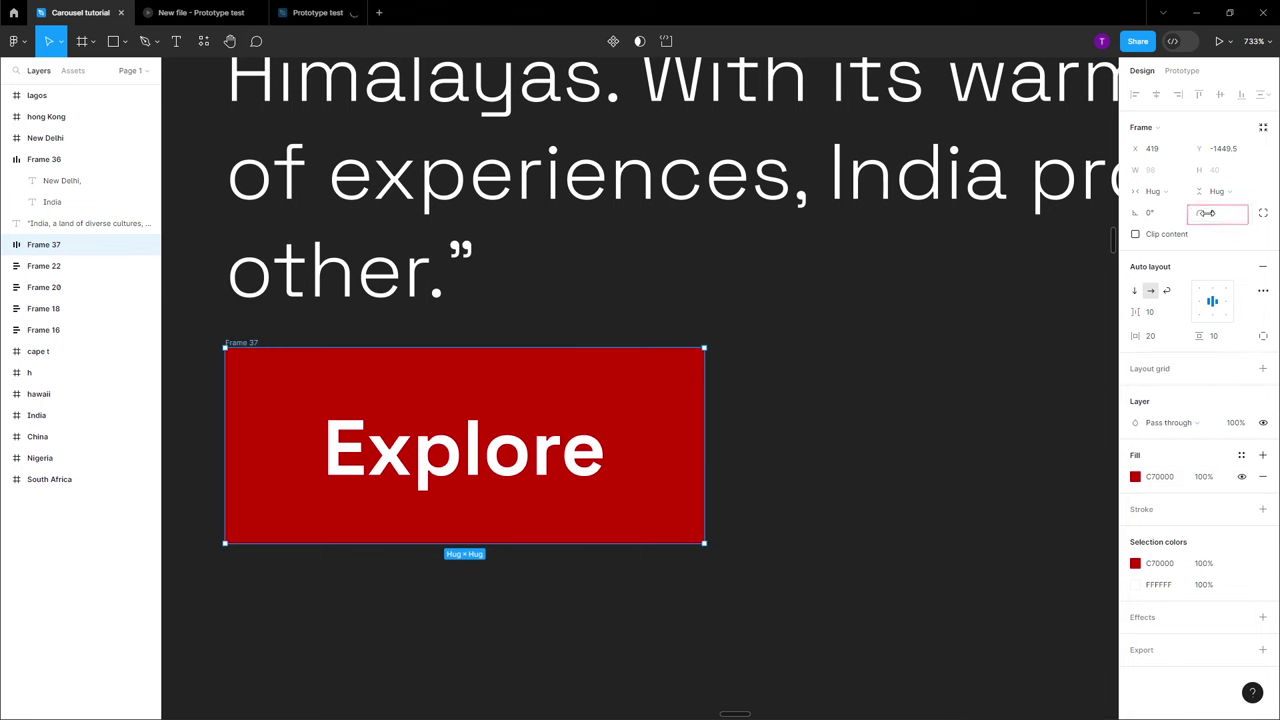
Try a corner radius of 15 on the Explore frame
click(1237, 219)
text(15)
key(Return)
scroll(296, 421, down, 2)
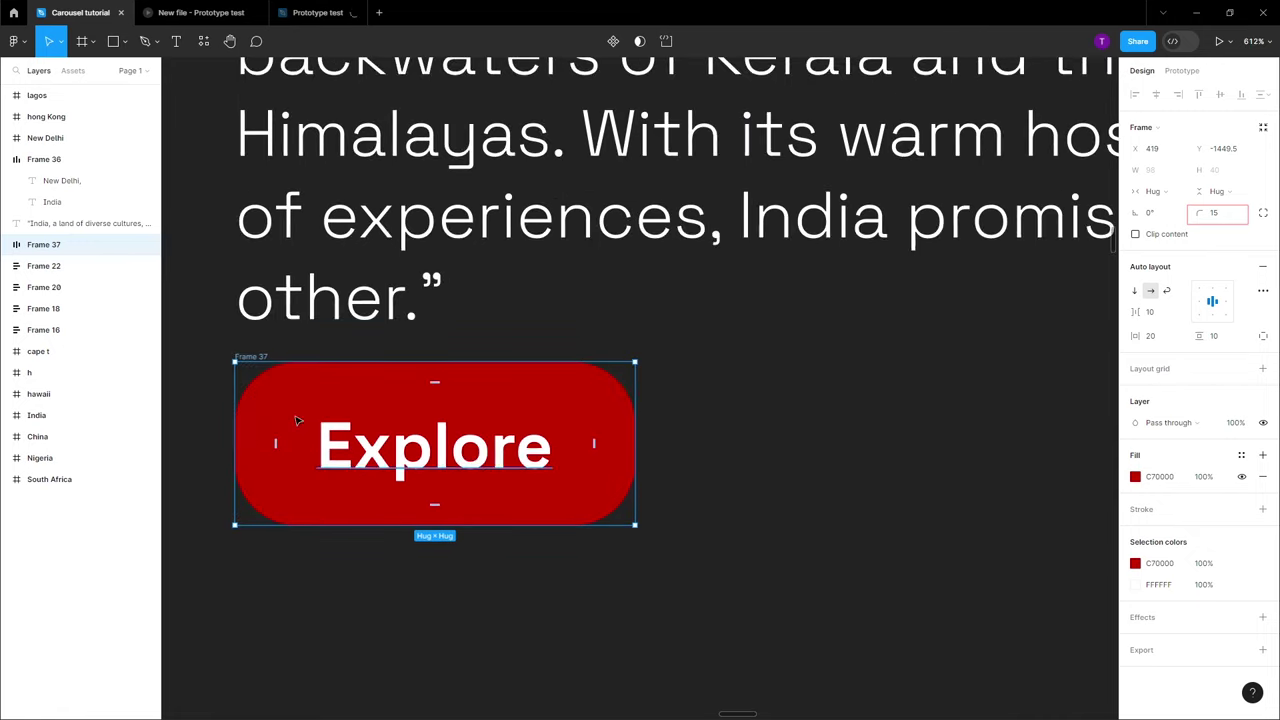
Set the Explore frame's corner radius to 10 and deselect it
click(1236, 219)
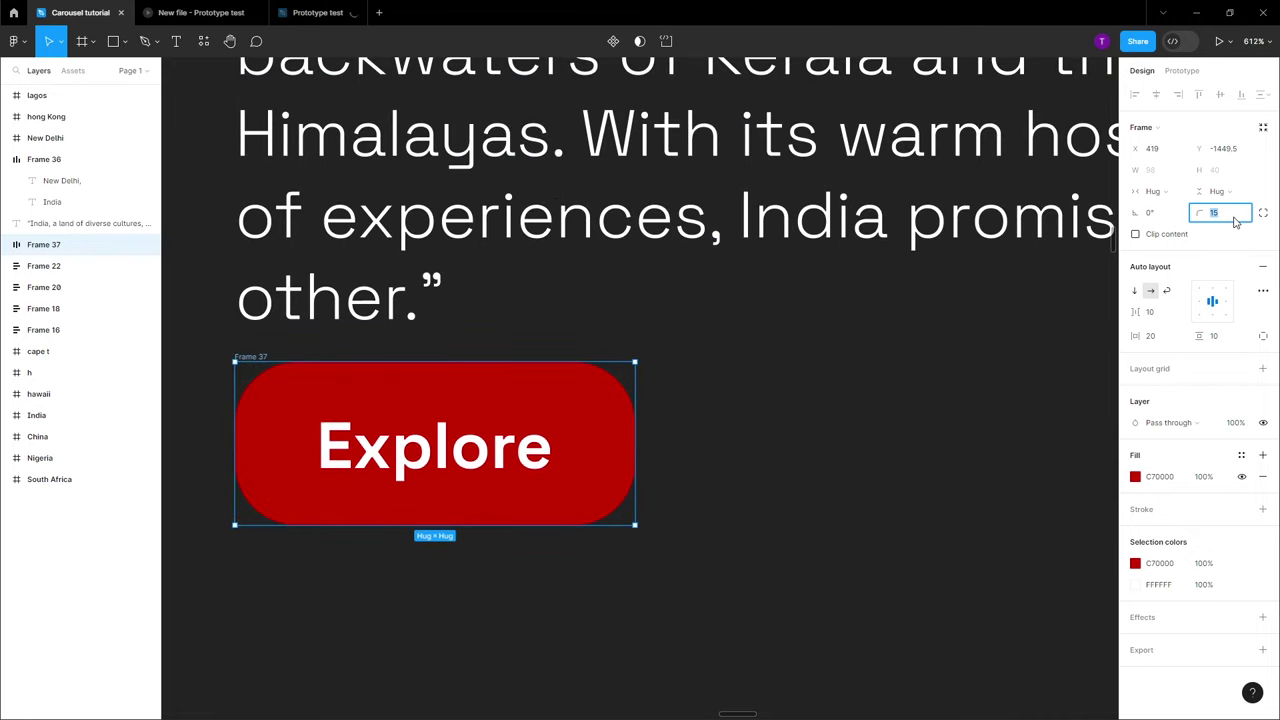
text(10)
key(Return)
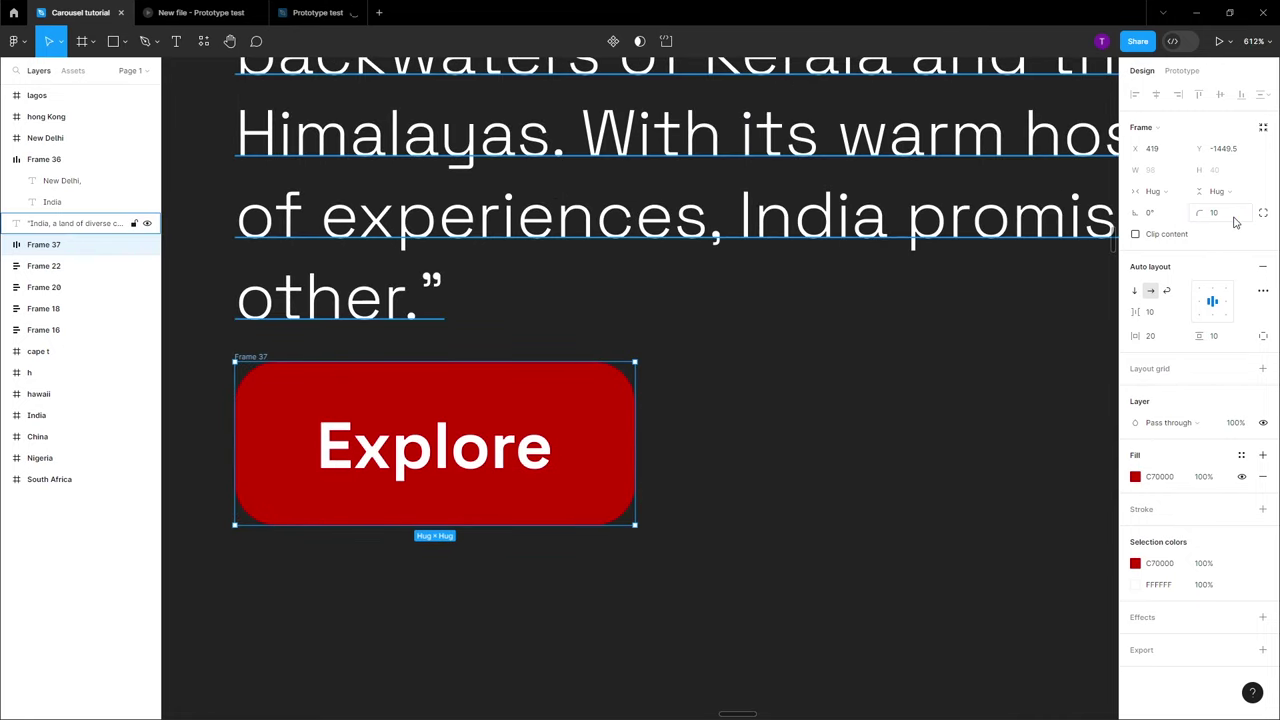
click(670, 434)
scroll(670, 434, down, 10)
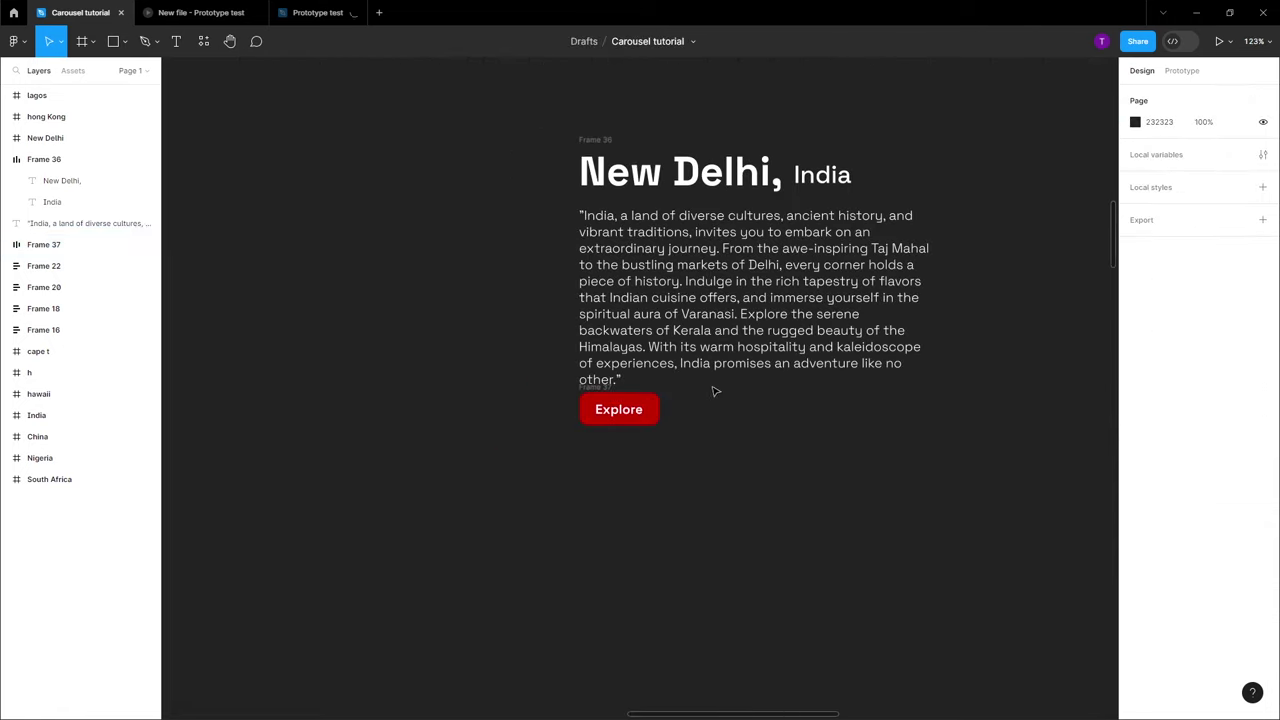
Rename the Explore frame to Button and move it slightly further below the paragraph, to Y -1433
scroll(600, 403, up, 4)
click(551, 385)
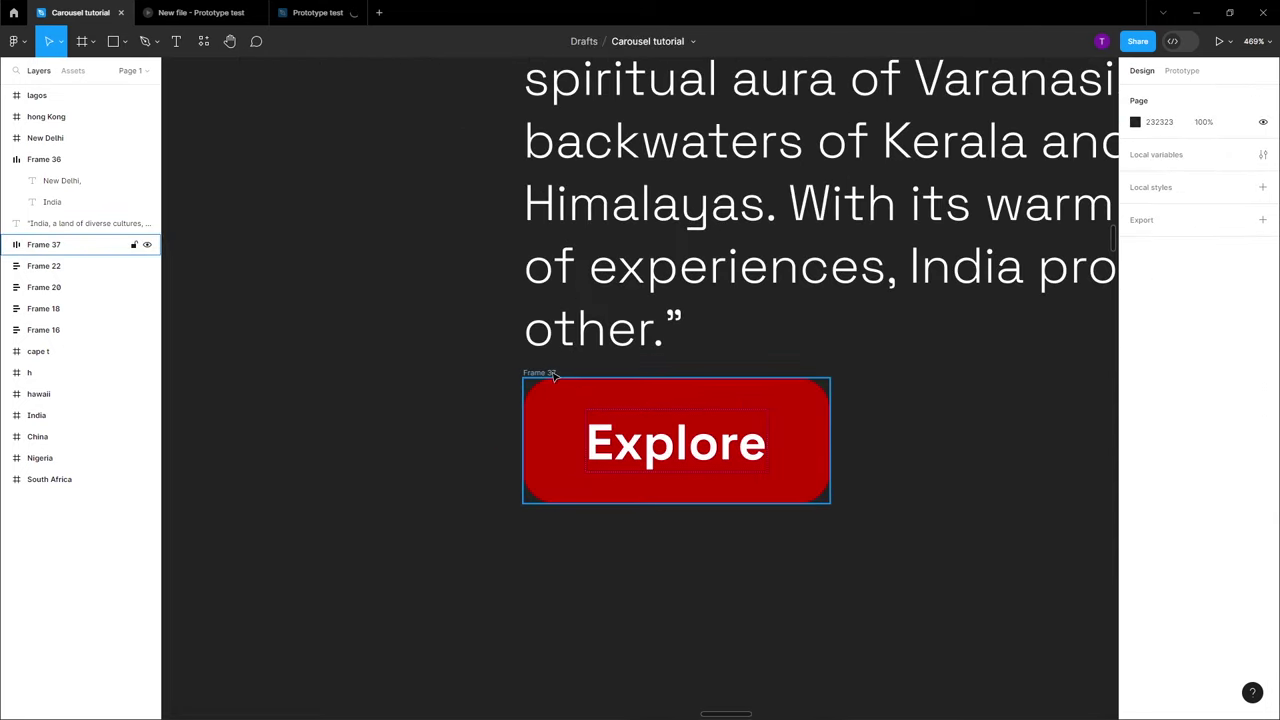
click(553, 374)
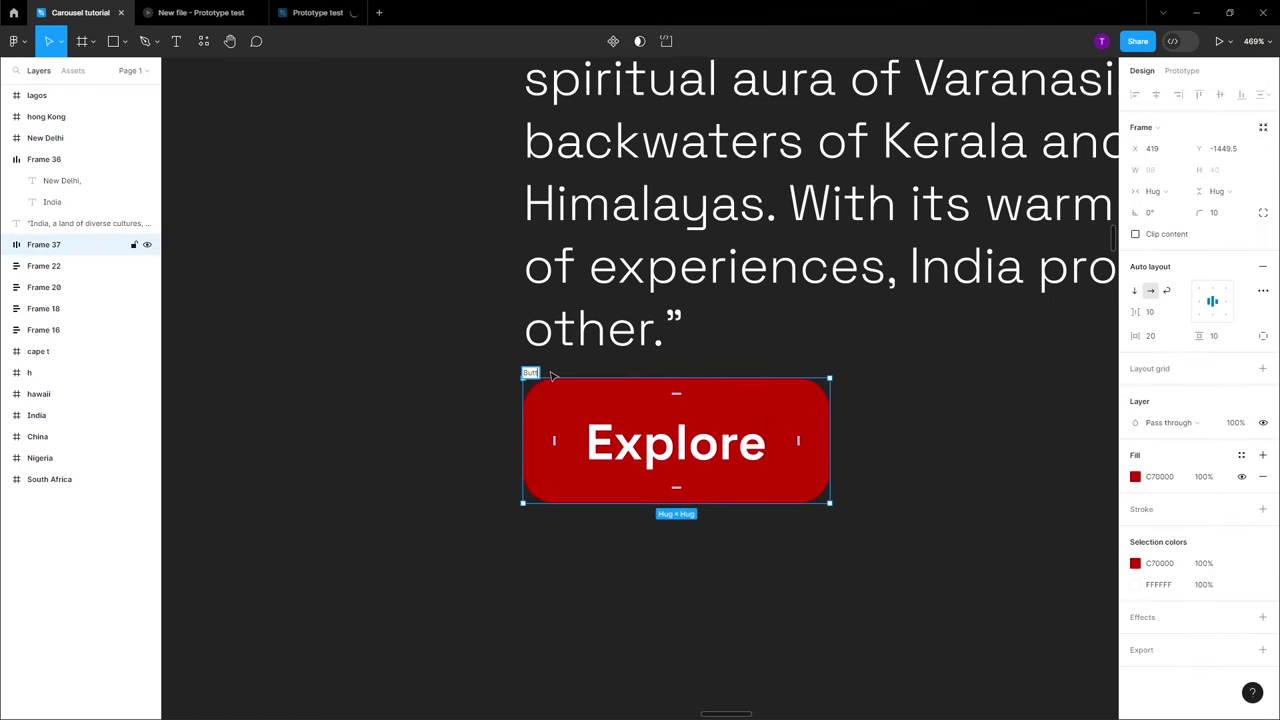
text(Button)
key(Return)
scroll(508, 475, down, 5)
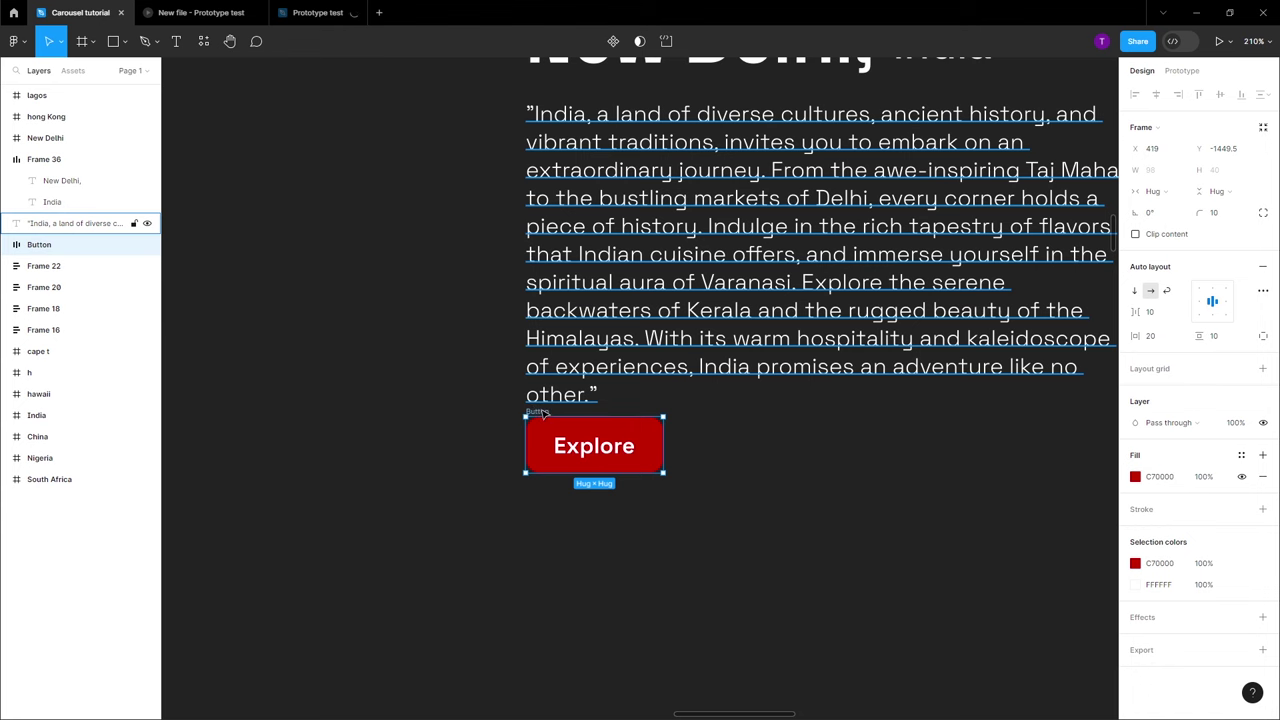
scroll(629, 338, down, 3)
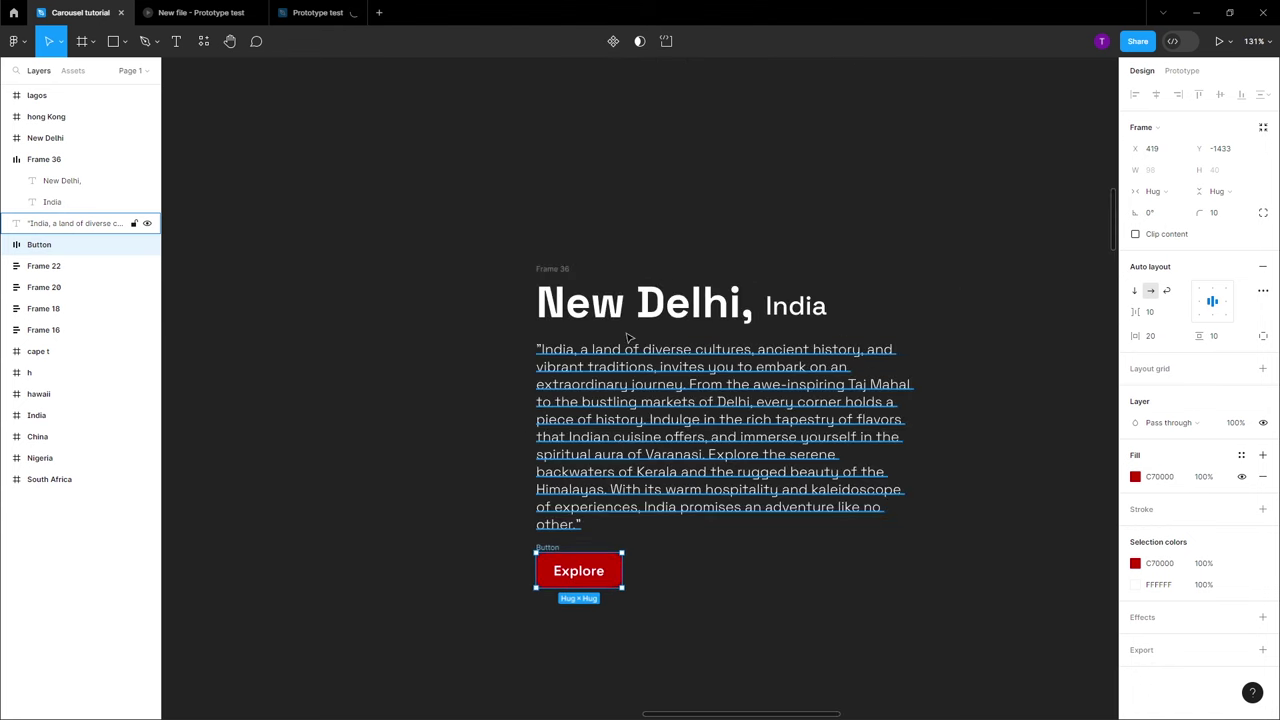
scroll(628, 338, down, 2)
scroll(628, 338, right, 2)
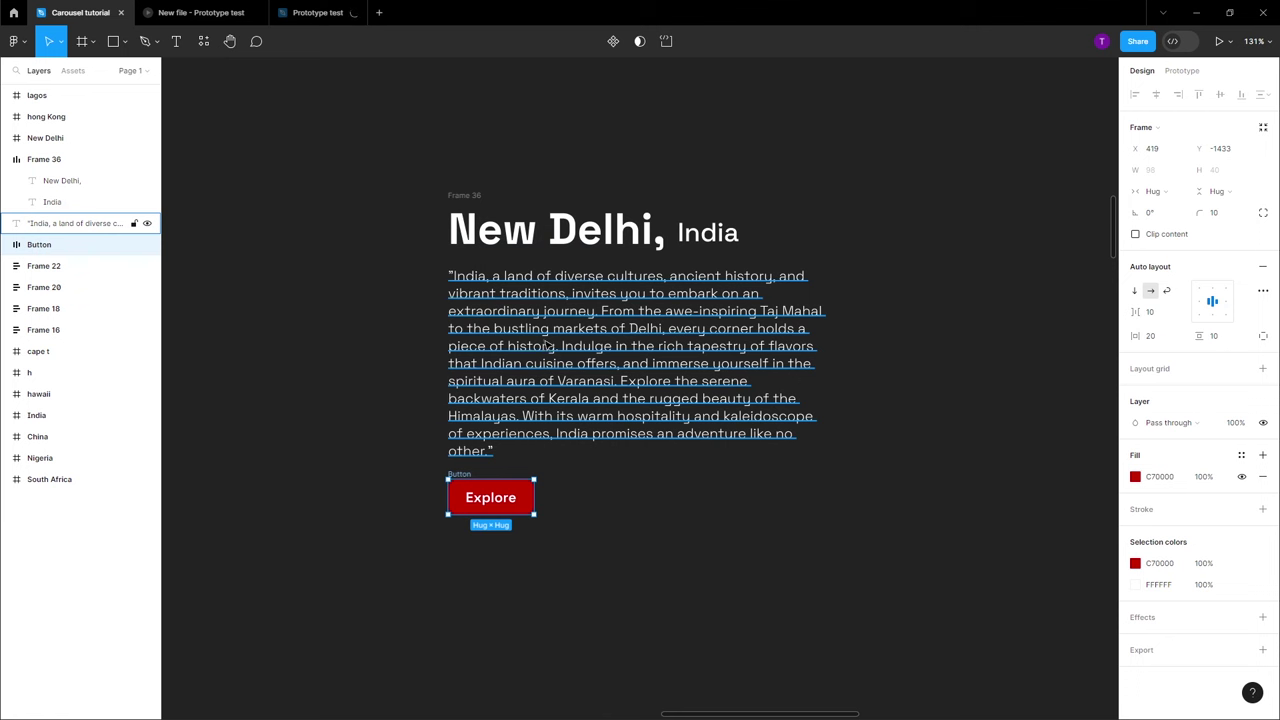
Combine the New Delhi heading frame, the paragraph and the Button into one vertical auto layout frame
shift+click(547, 345)
shift+click(530, 232)
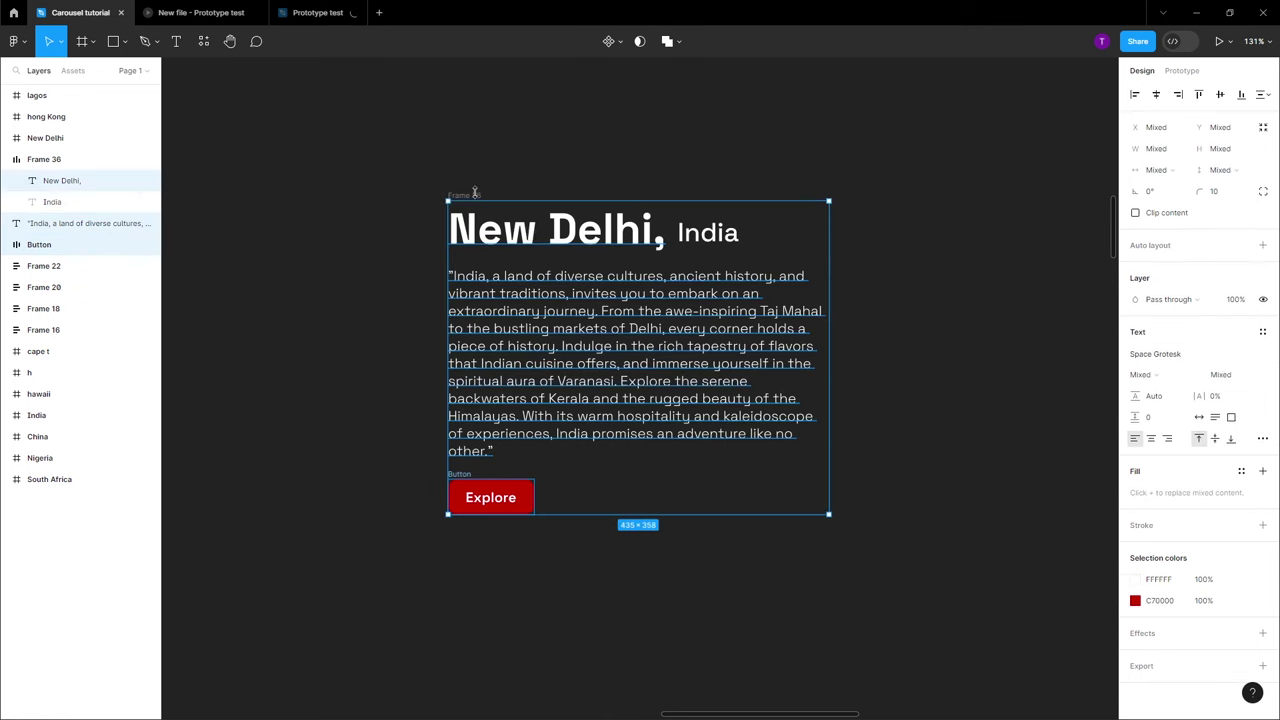
click(498, 186)
click(470, 196)
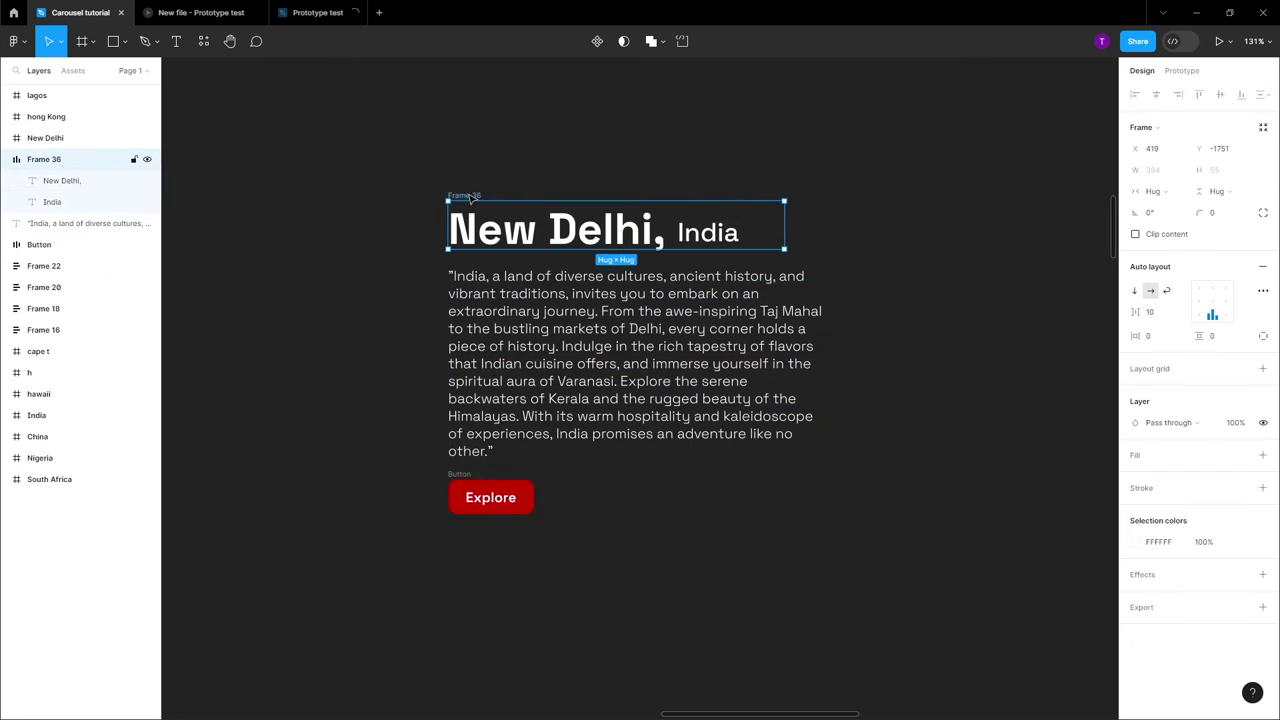
shift+click(518, 307)
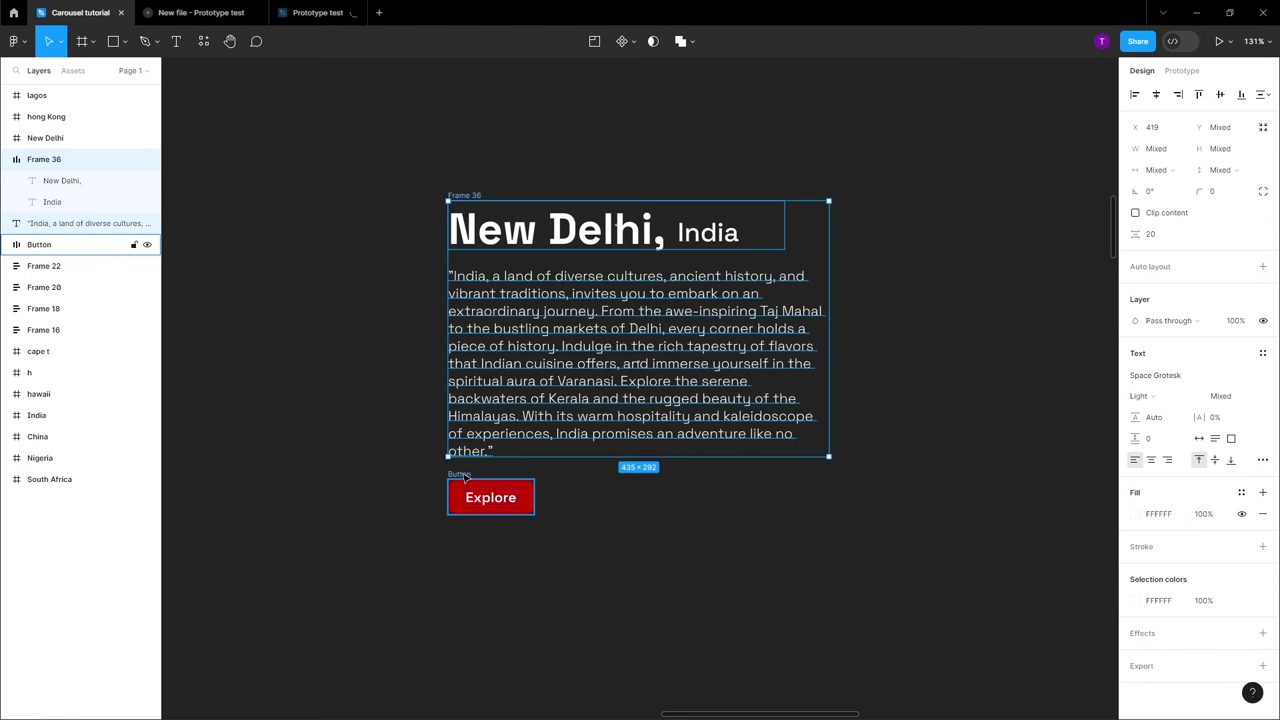
shift+click(465, 479)
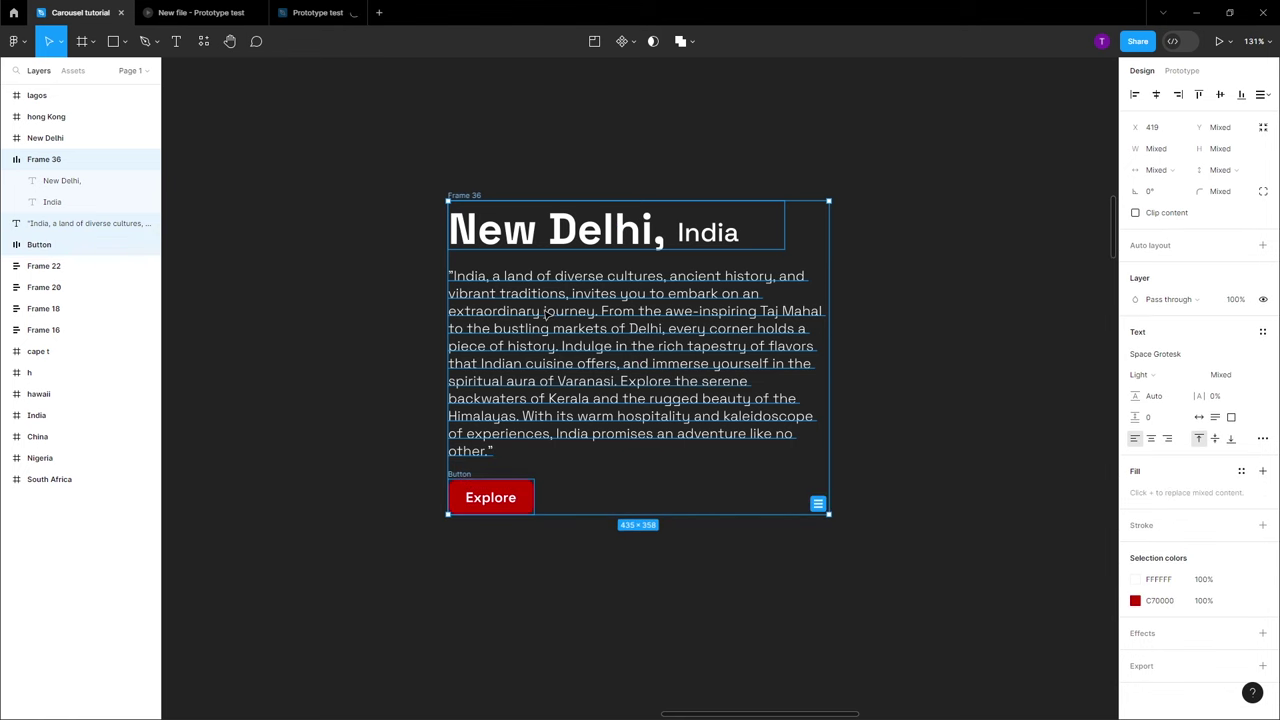
key(shift+a)
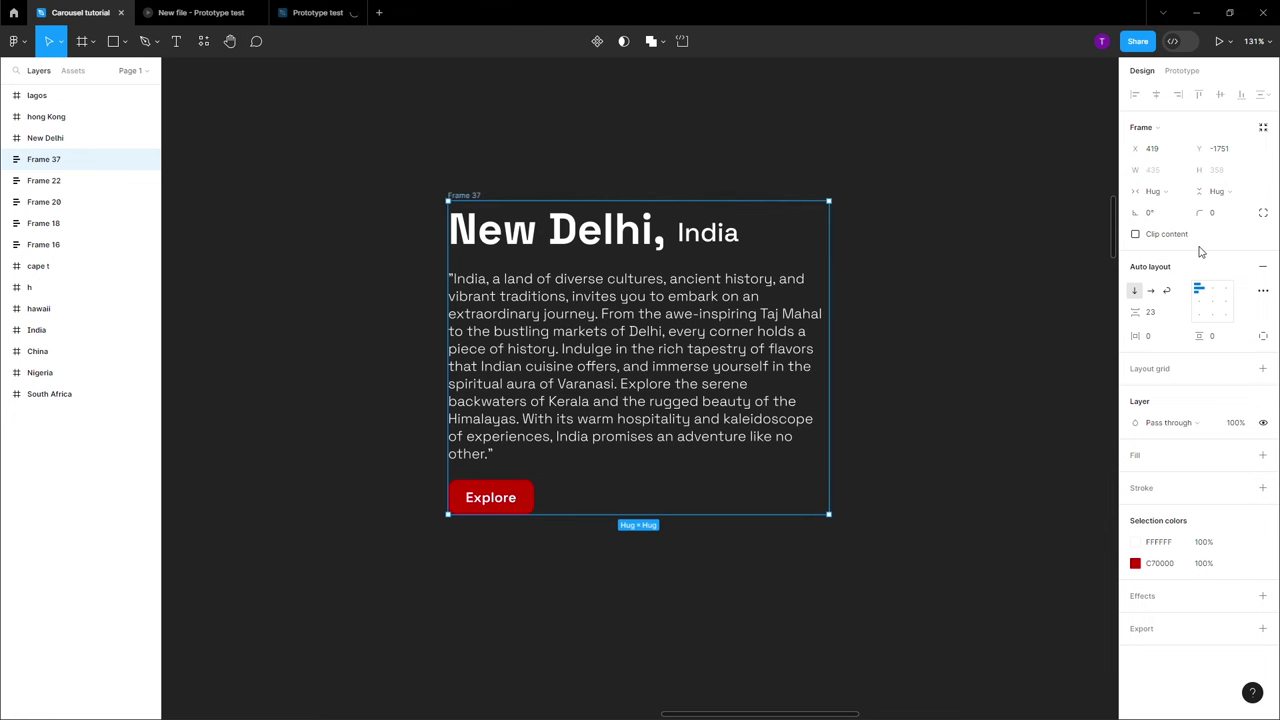
Place a copy of the Explore button below the New Delhi block and a second copy to its right
drag(446, 393, 449, 463)
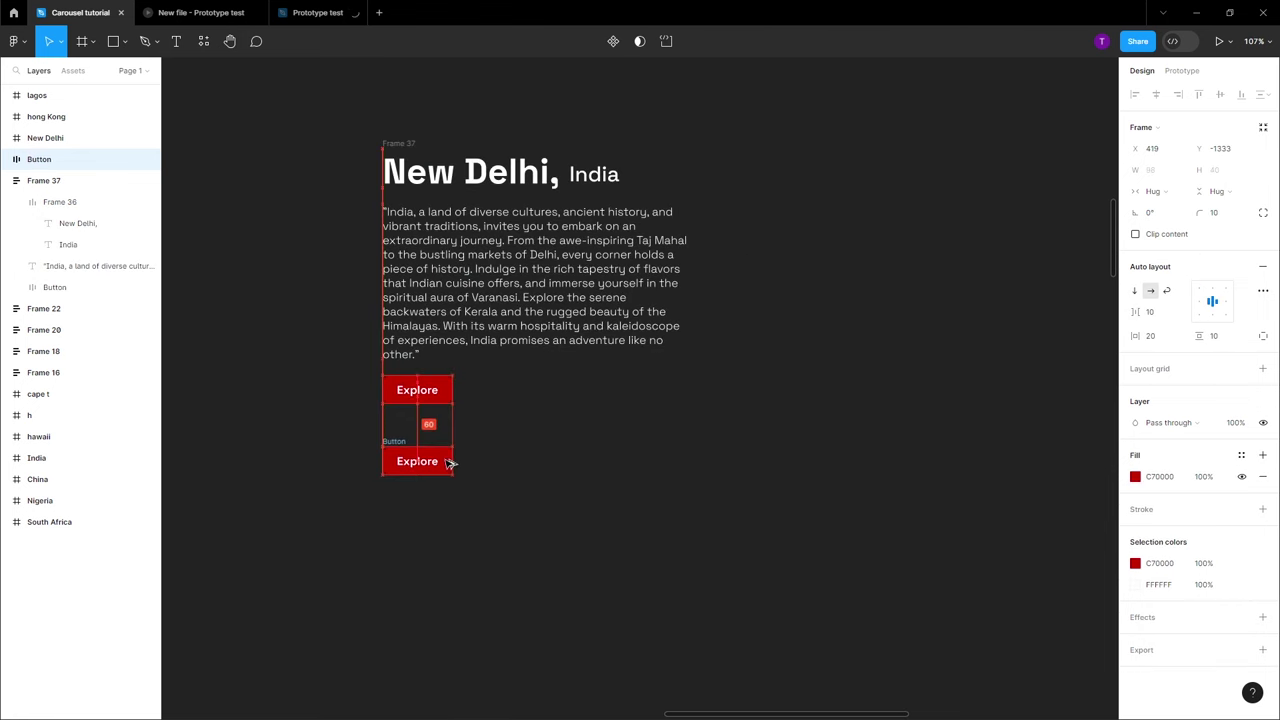
scroll(485, 505, up, 5)
scroll(500, 420, down, 2)
scroll(500, 420, left, 2)
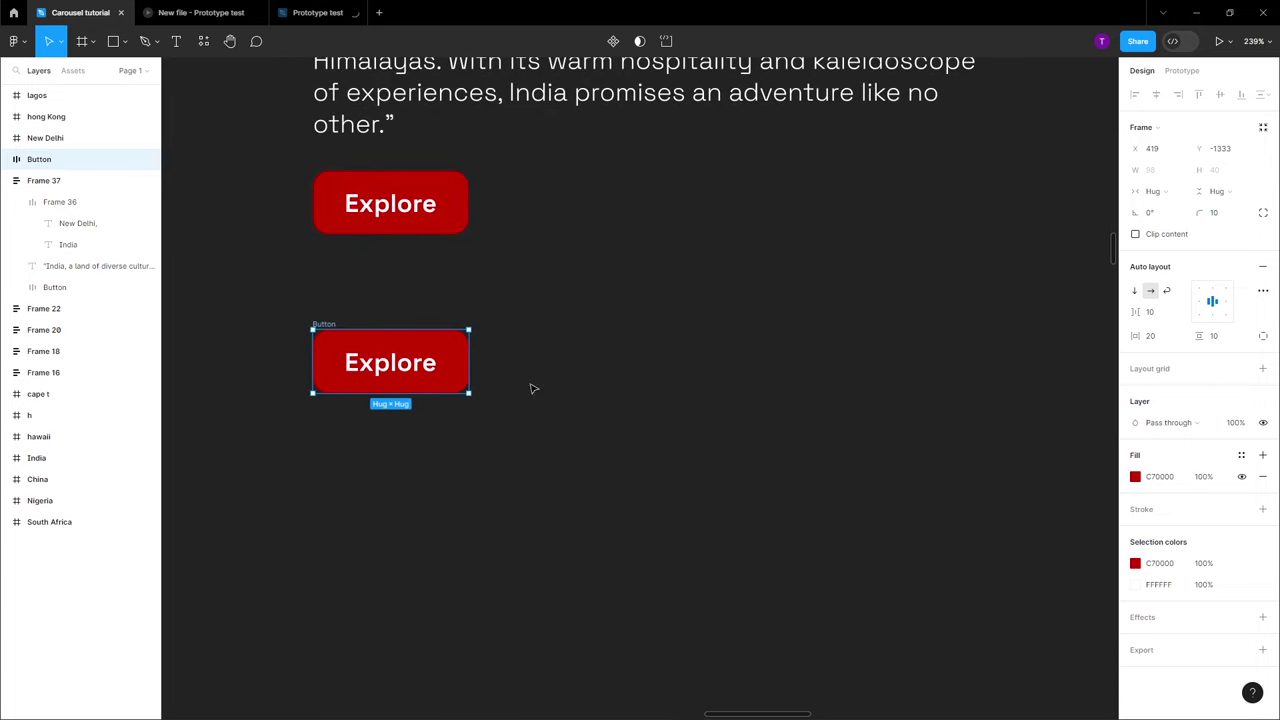
drag(334, 324, 623, 371)
scroll(390, 360, up, 3)
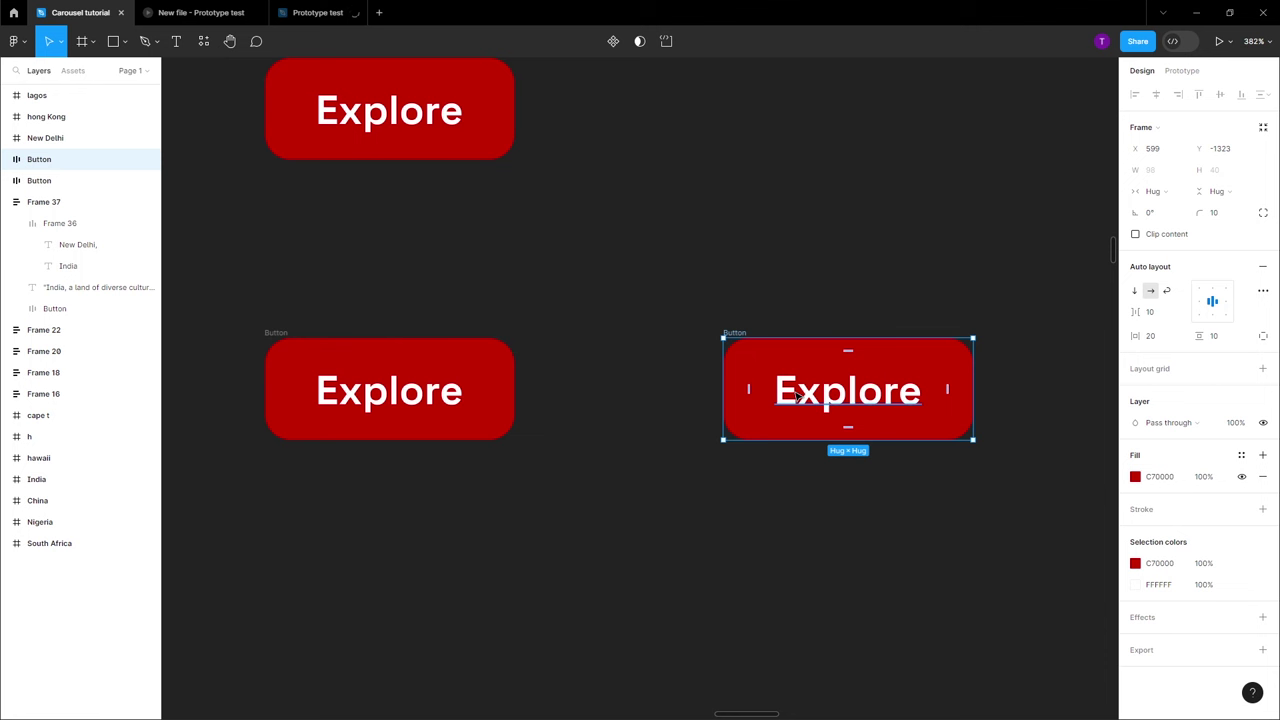
Change the background color of the right-hand Explore button copy to white FFFFFF
double_click(875, 400)
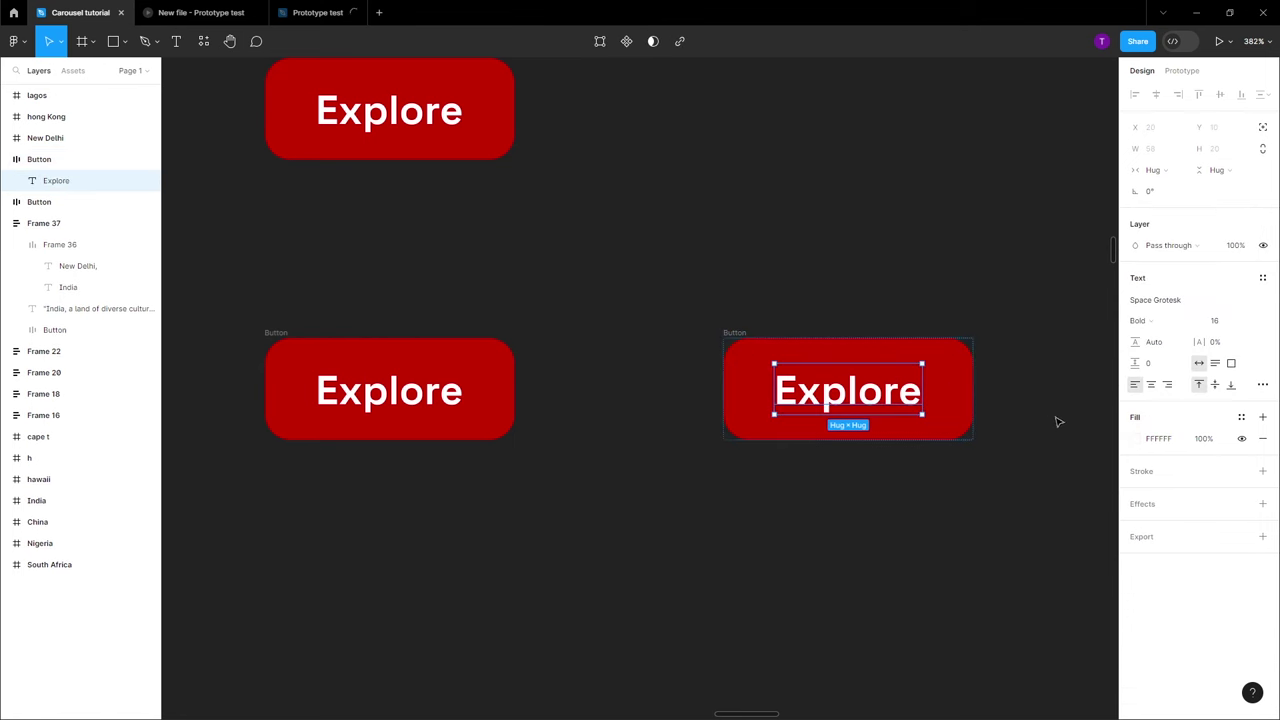
click(738, 335)
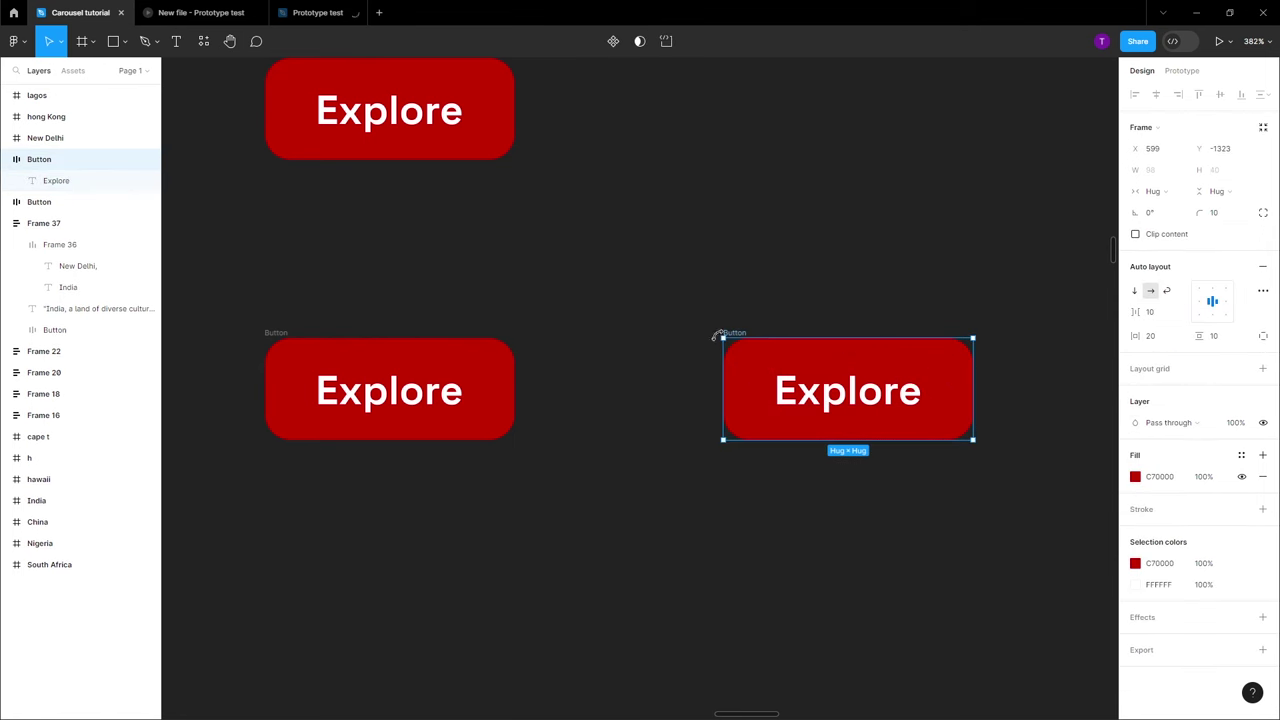
click(1136, 564)
drag(1005, 484, 926, 360)
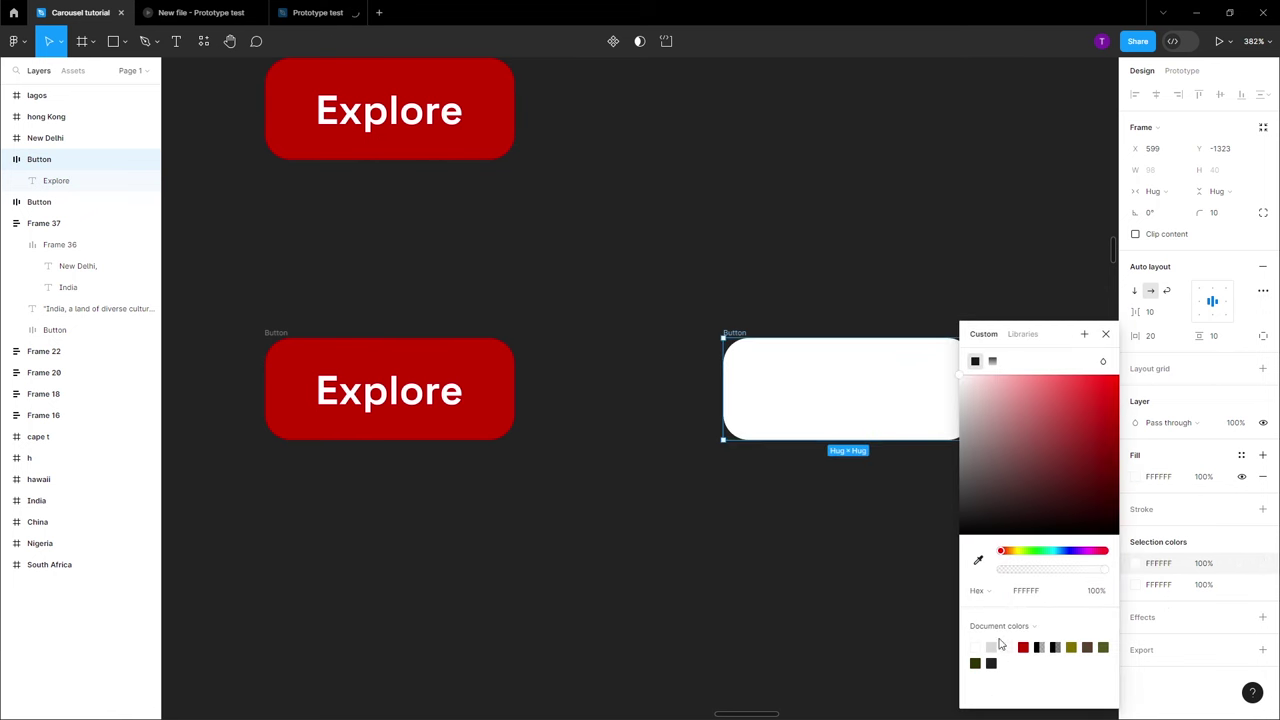
Color the white button's Explore text C70000, sampled from the neighboring red button, and deselect it
click(1136, 584)
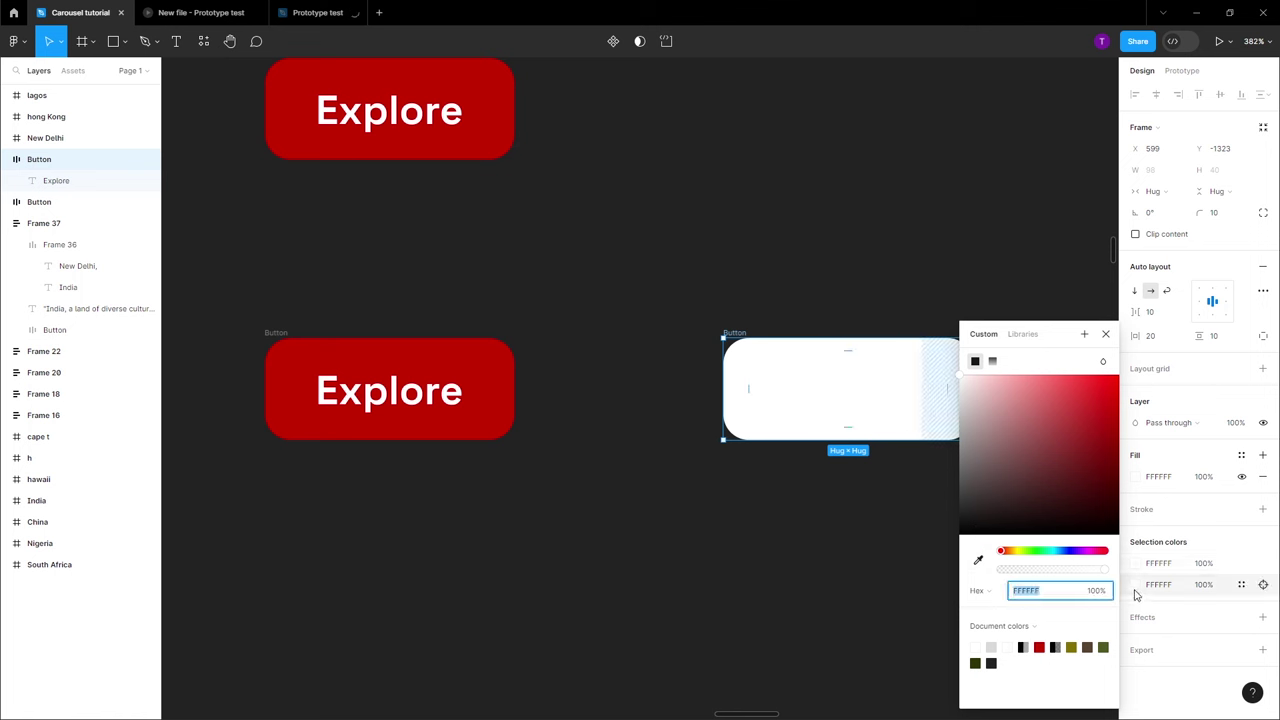
drag(1062, 451, 1106, 404)
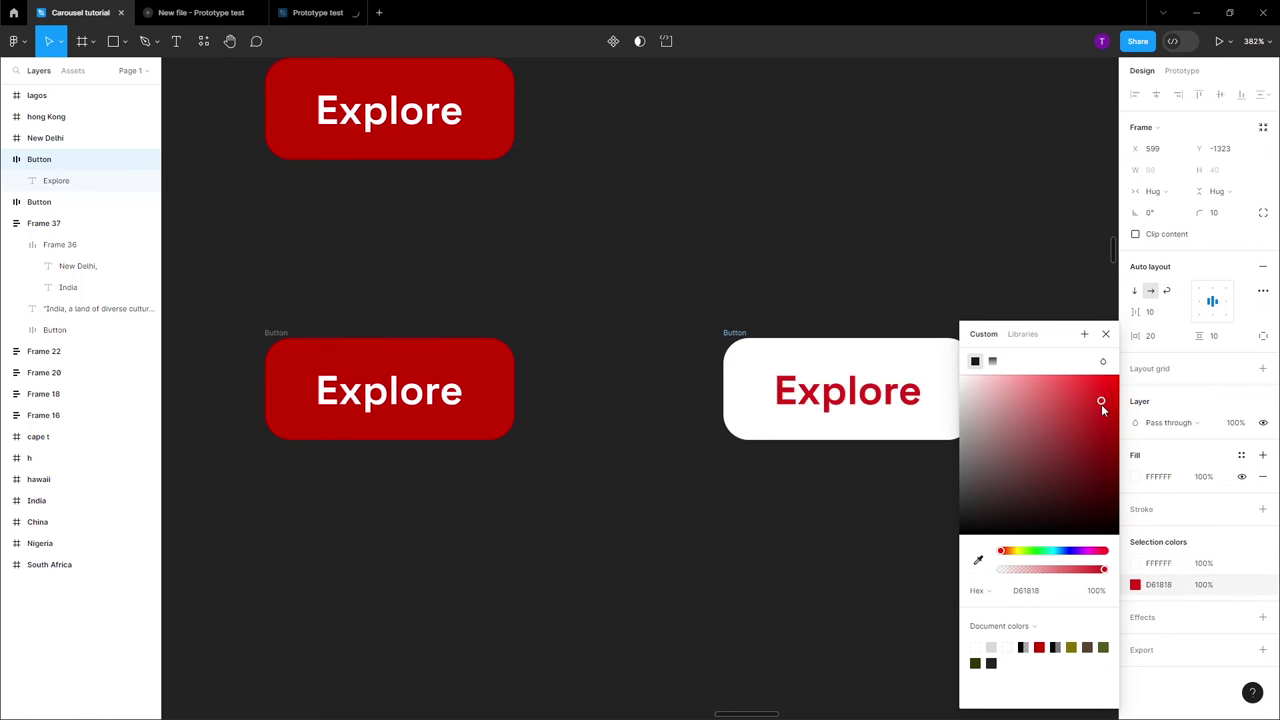
click(978, 560)
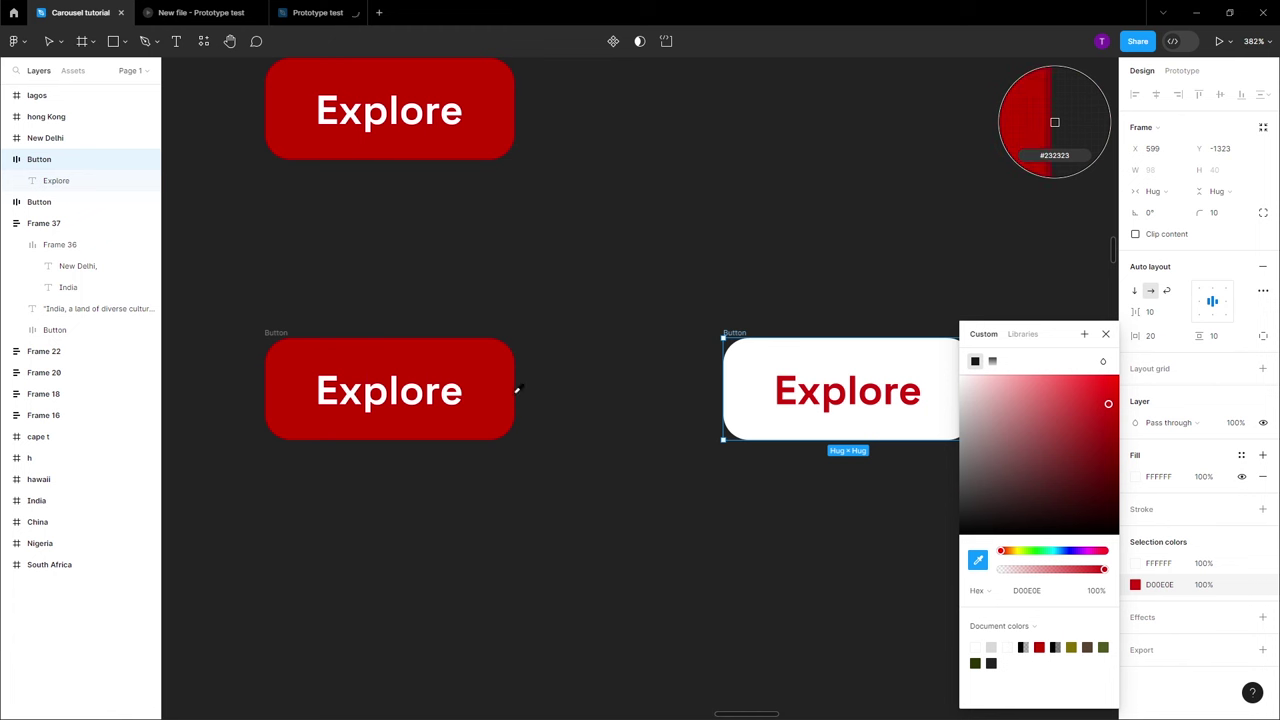
key(Escape)
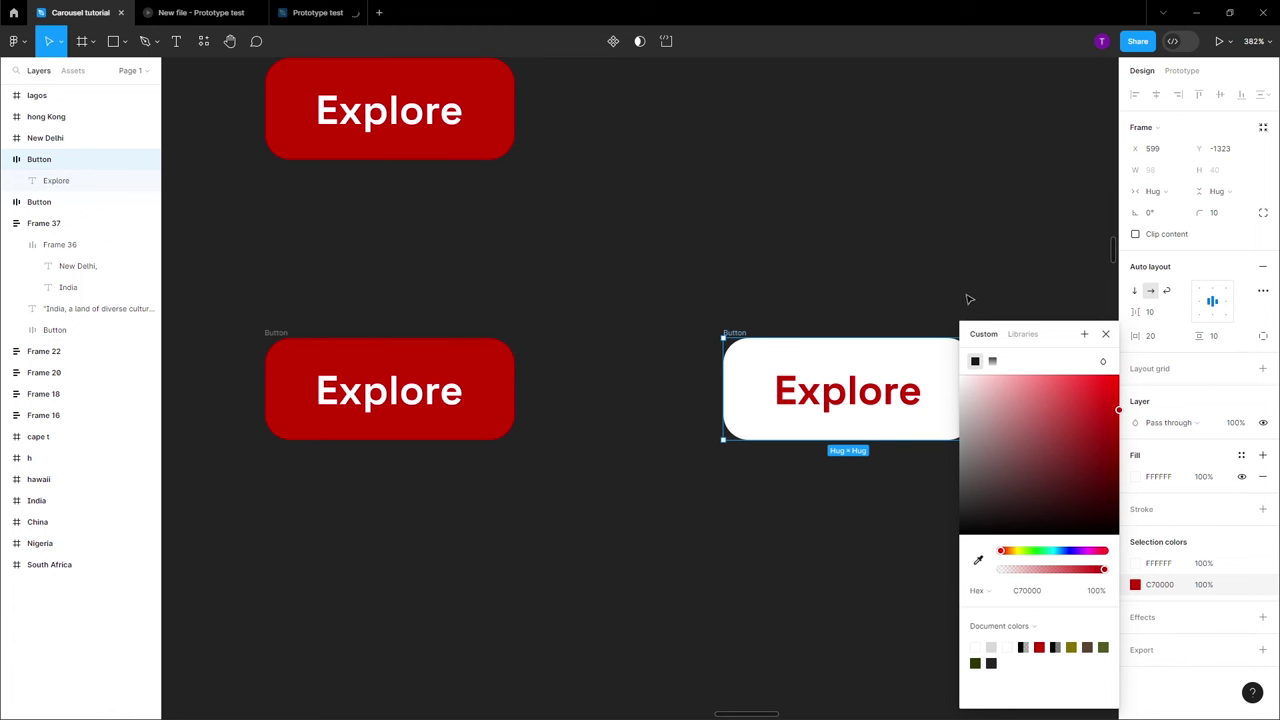
click(1105, 333)
click(712, 591)
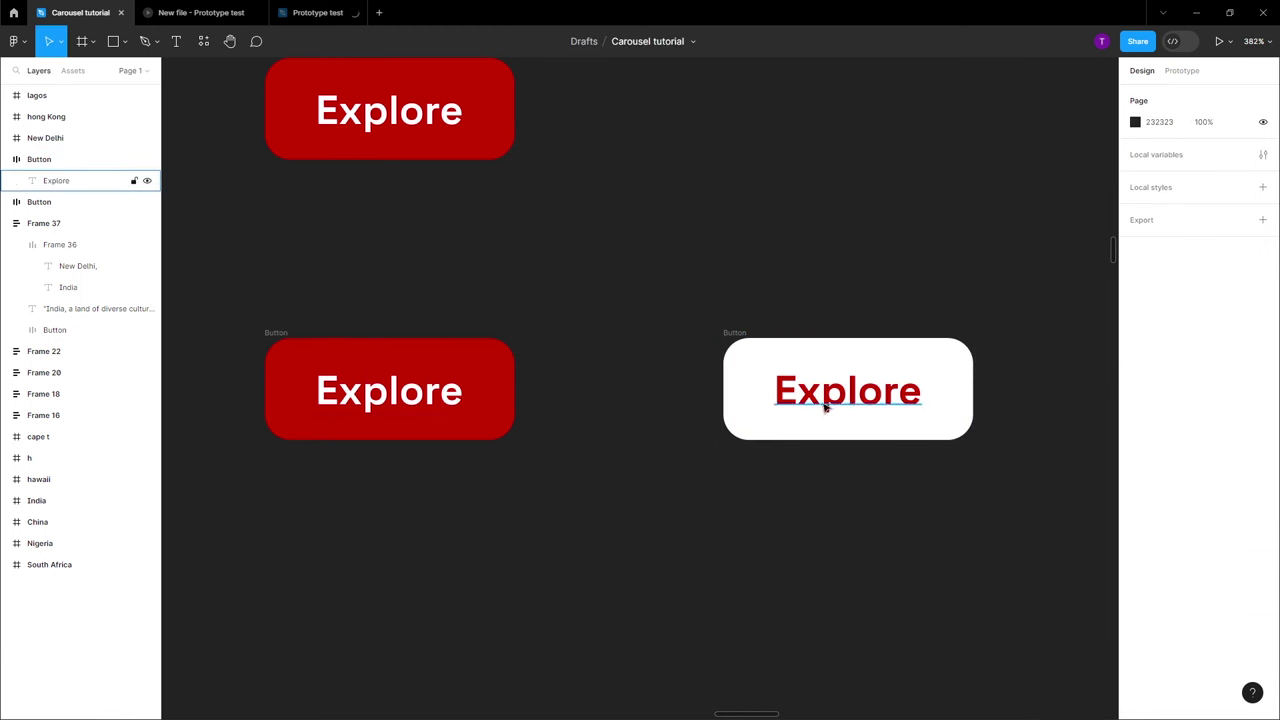
Connect the lower red Explore button to the white one with a While hovering interaction
click(1181, 70)
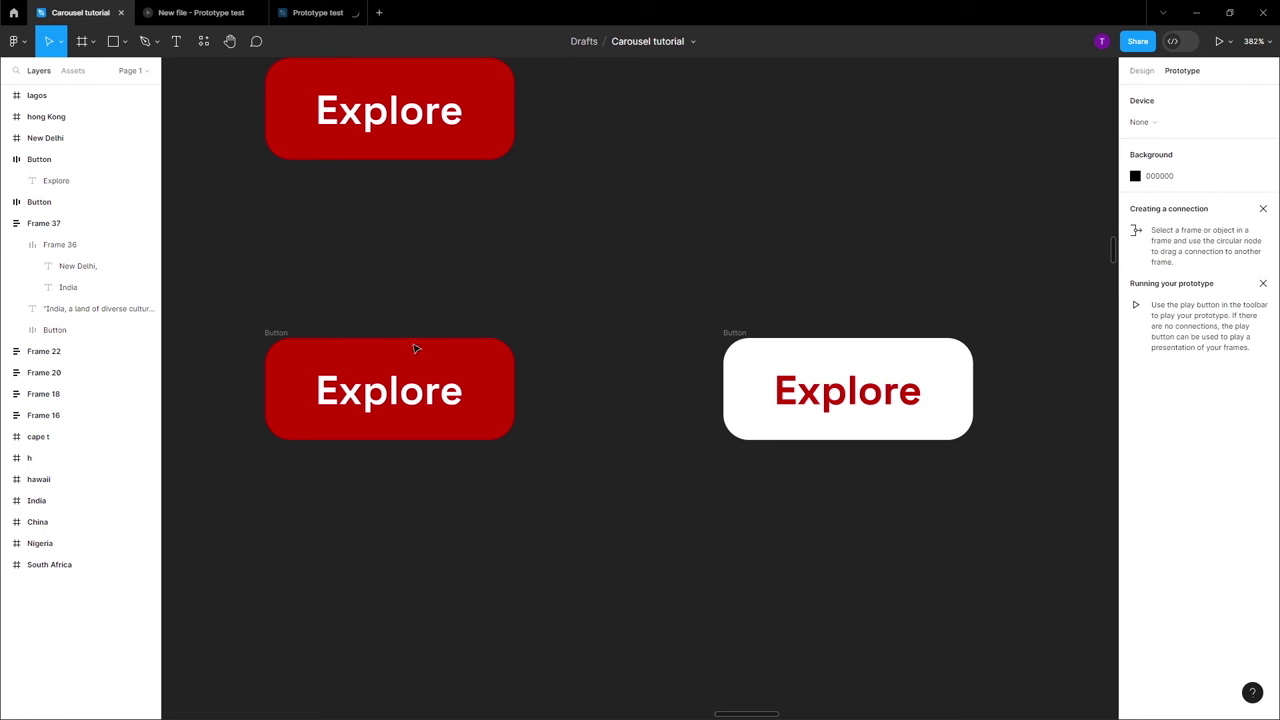
click(445, 340)
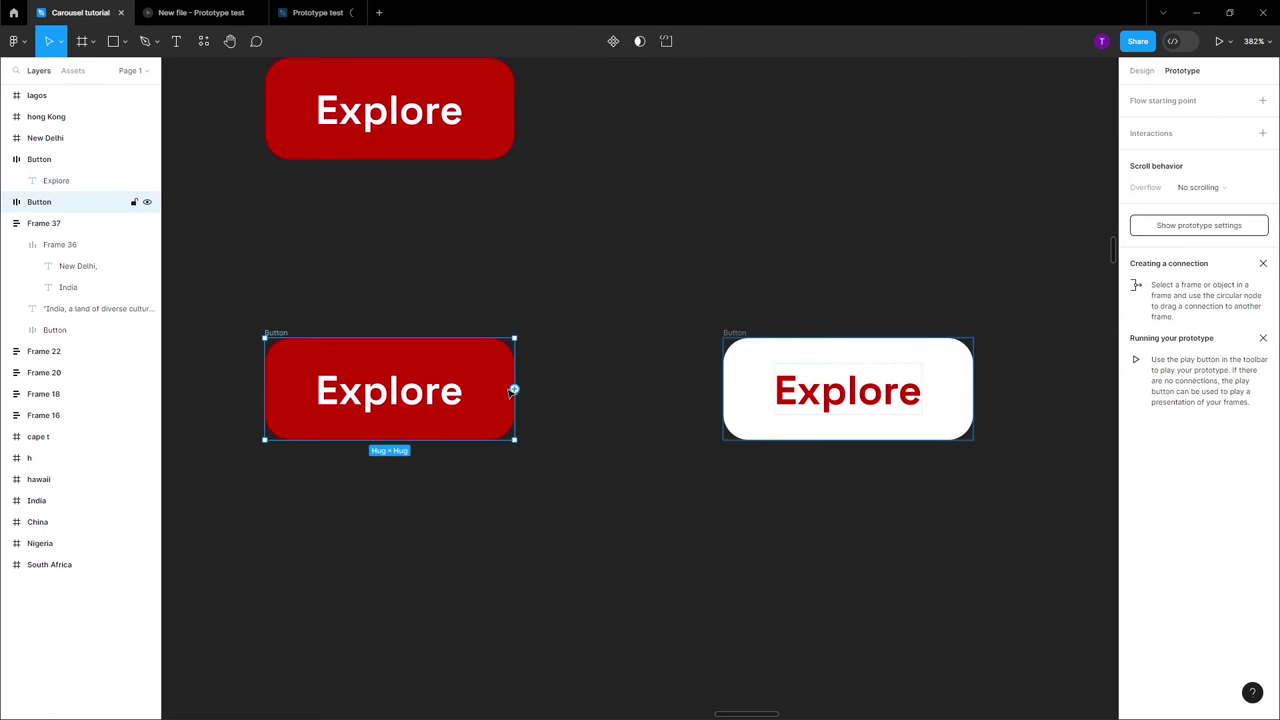
drag(514, 389, 746, 403)
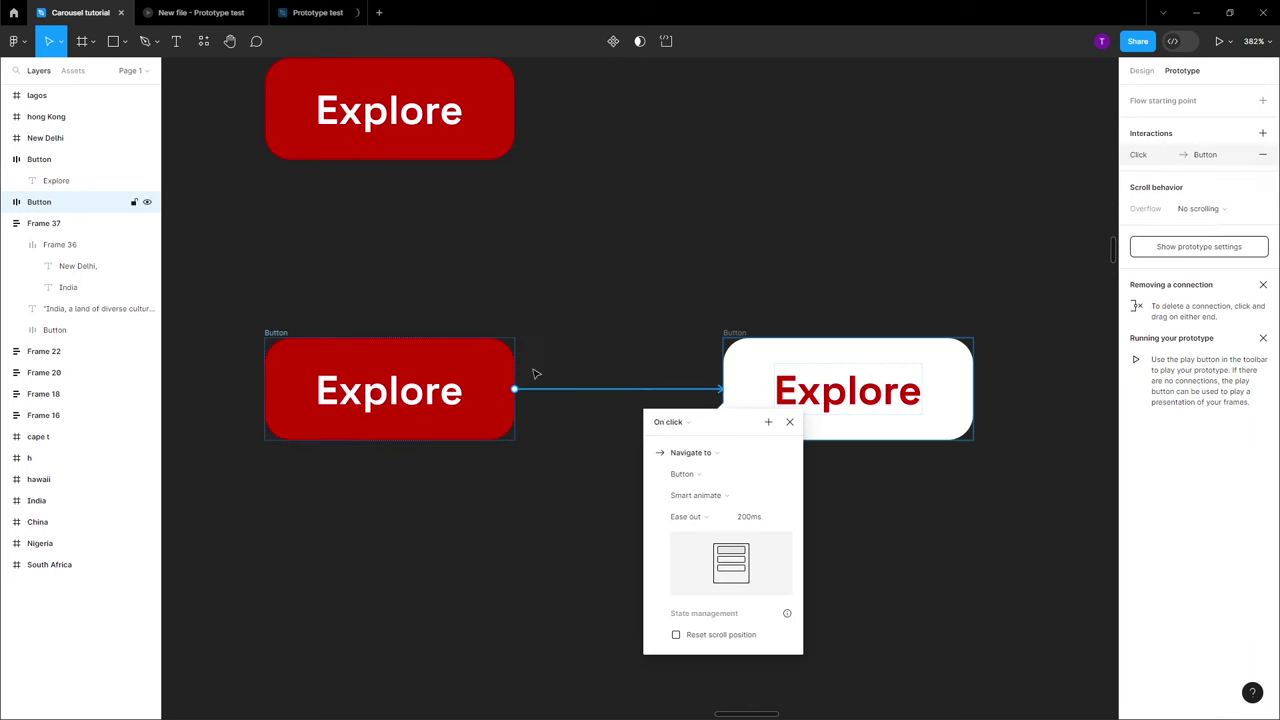
click(671, 431)
click(679, 453)
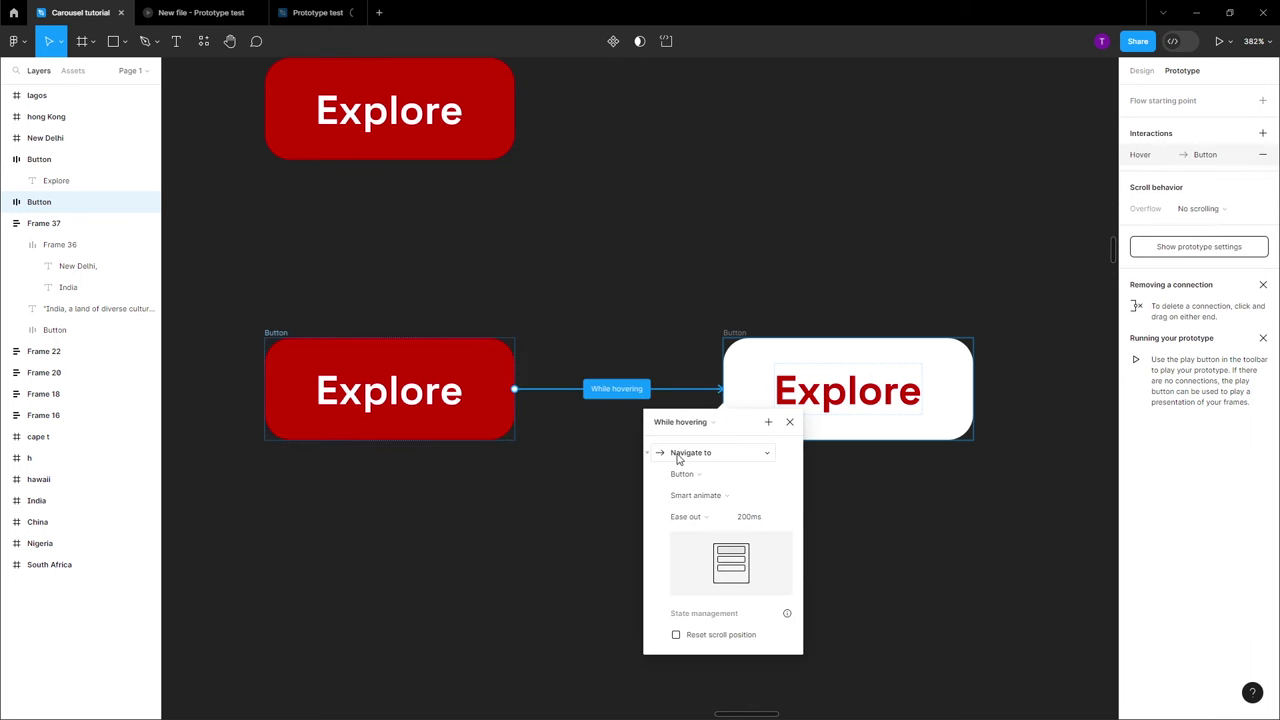
click(790, 423)
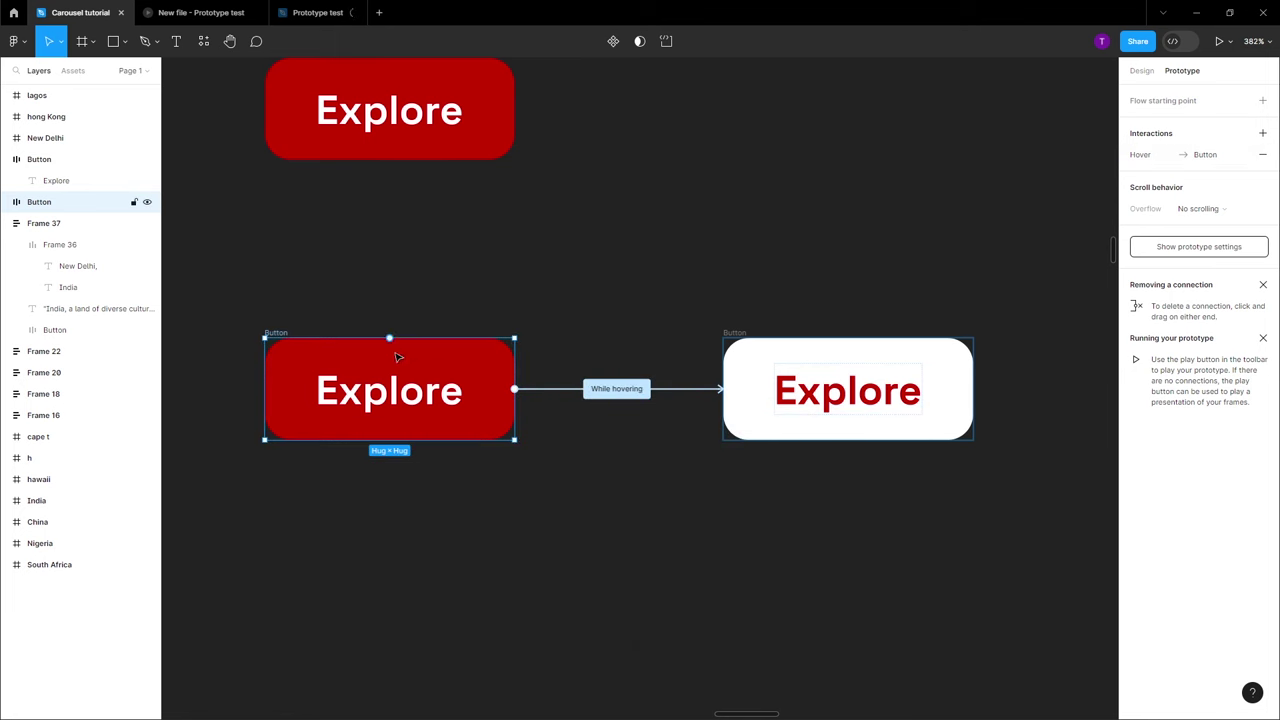
Add a flow starting point to the lower red Explore button and preview its hover interaction
click(1261, 102)
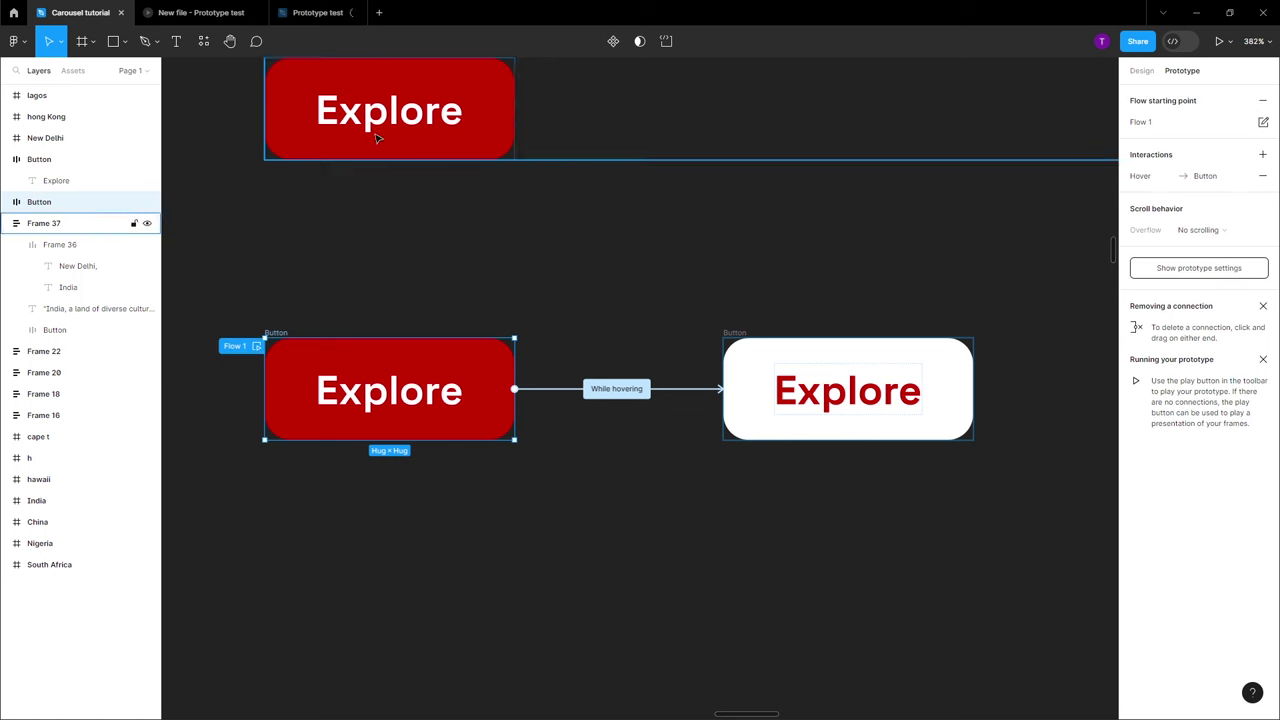
click(257, 347)
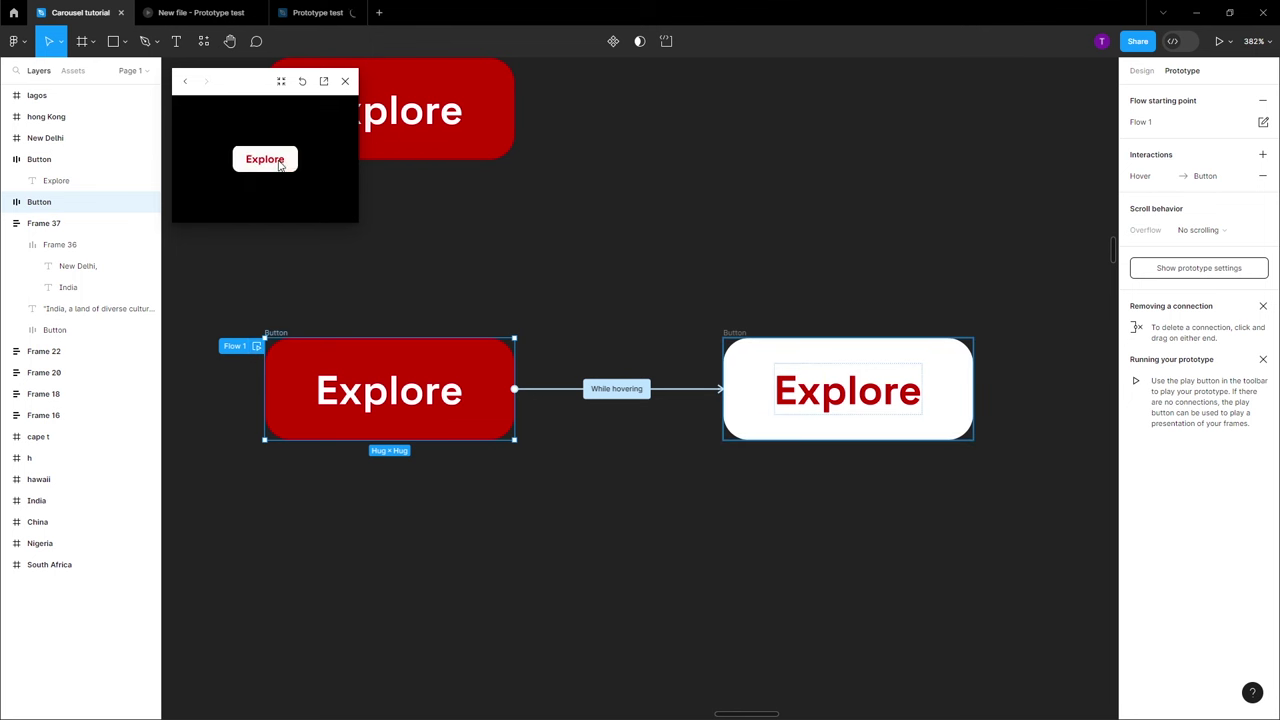
click(345, 81)
Combine the lower red Explore button and the white Explore button into one component set
scroll(540, 354, down, 5)
drag(518, 331, 451, 292)
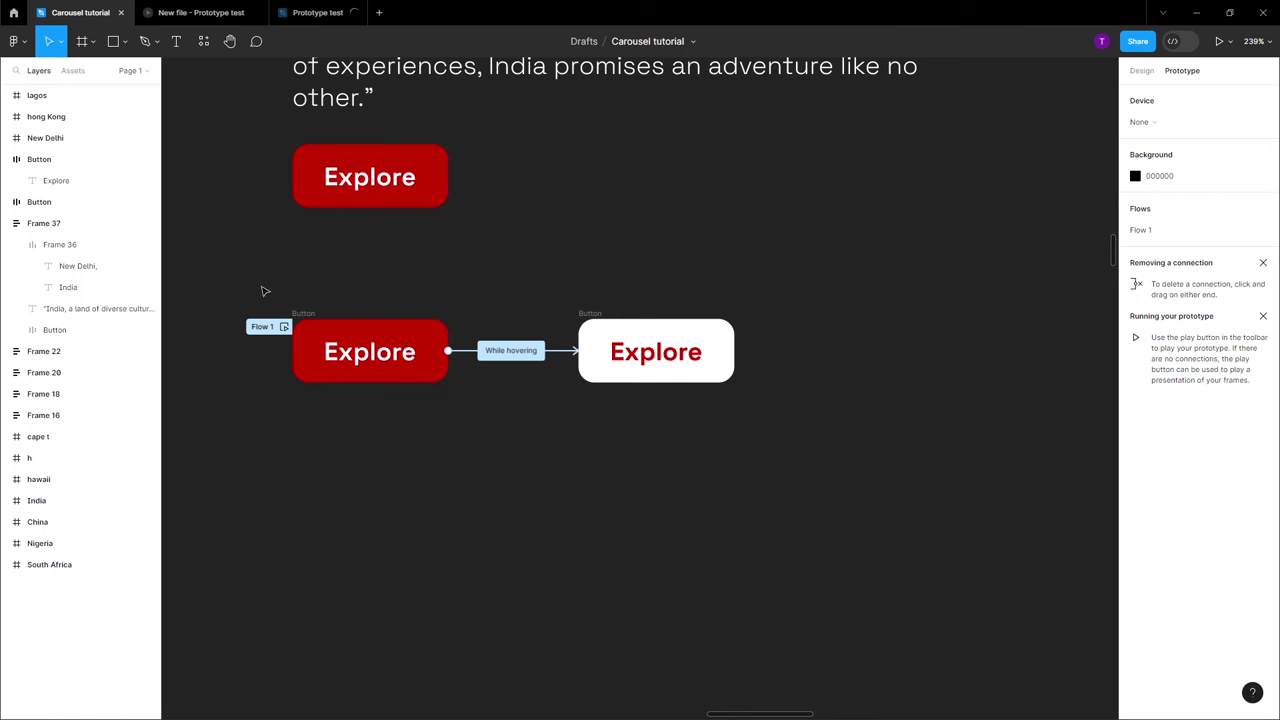
drag(234, 276, 860, 508)
click(620, 41)
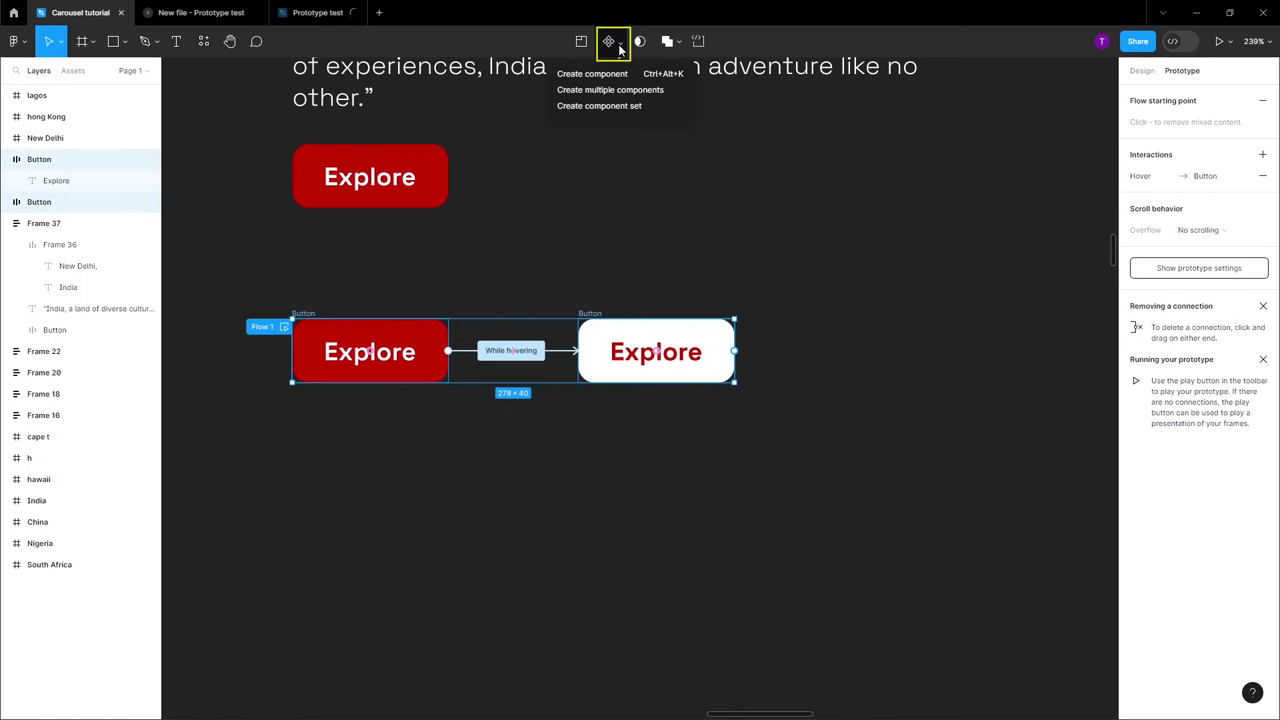
click(627, 105)
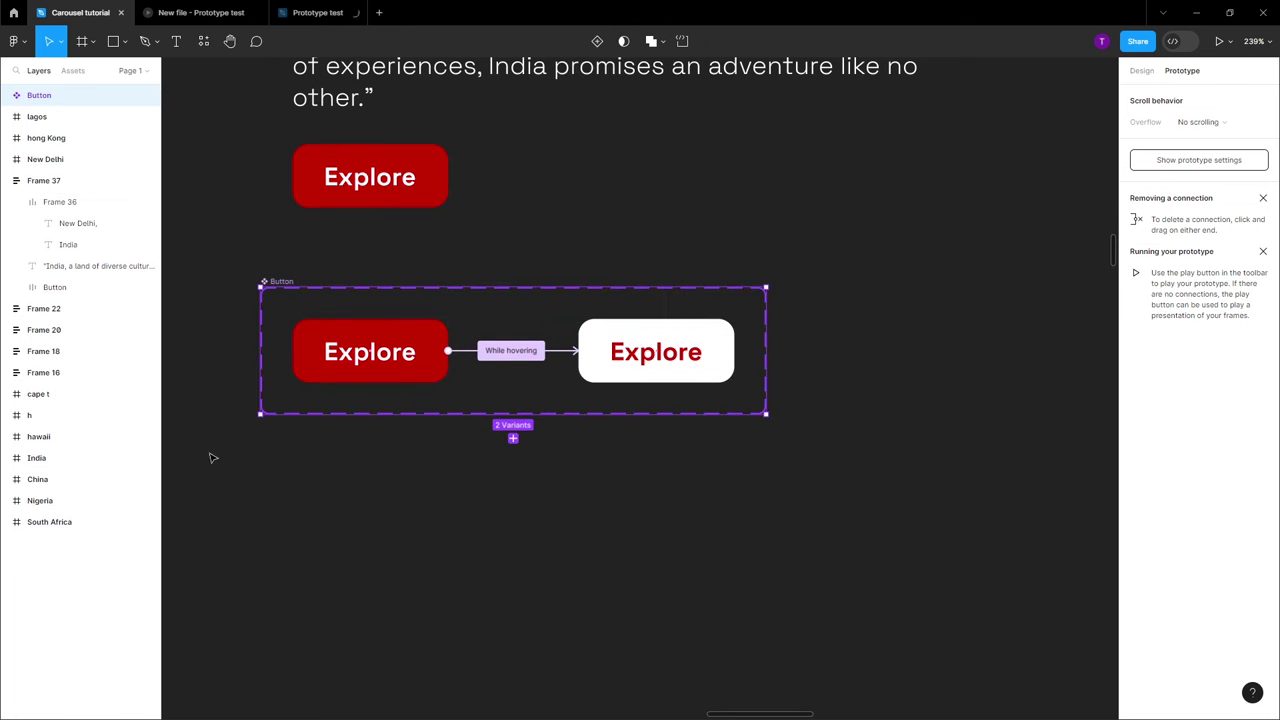
Move the Button component set away from the New Delhi block to a separate area of the canvas
scroll(362, 328, up, 5)
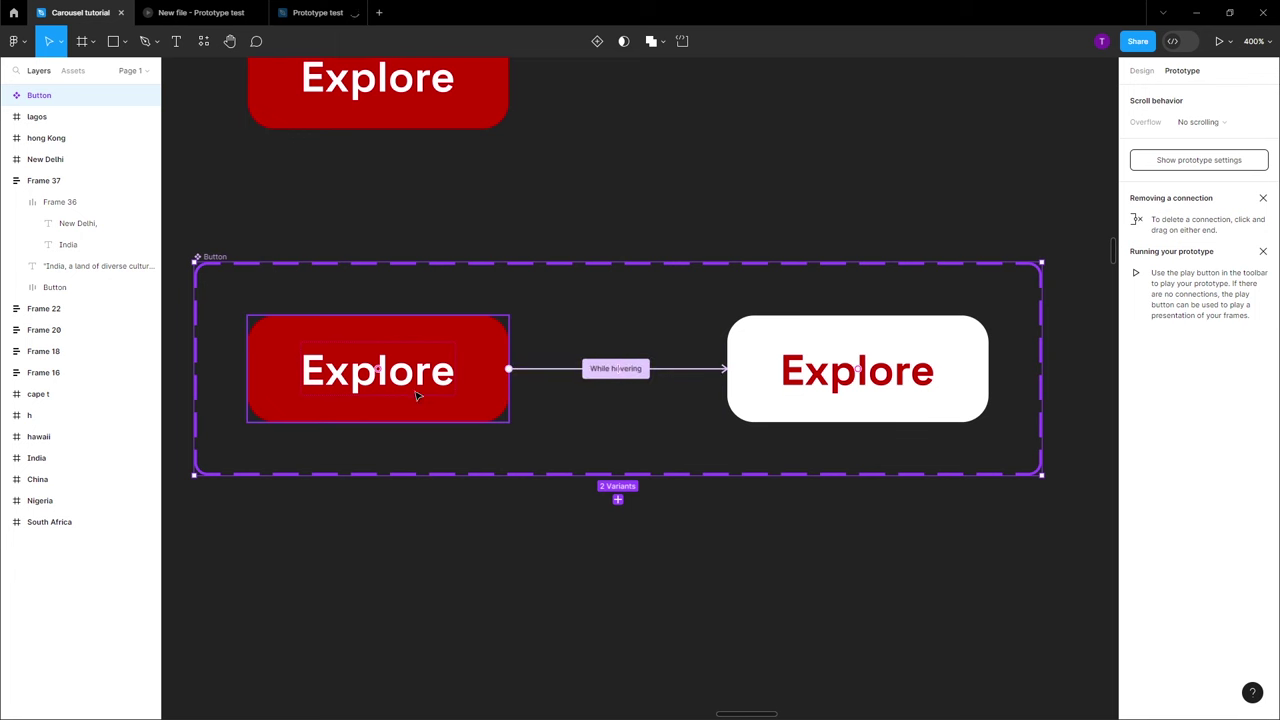
scroll(503, 390, down, 5)
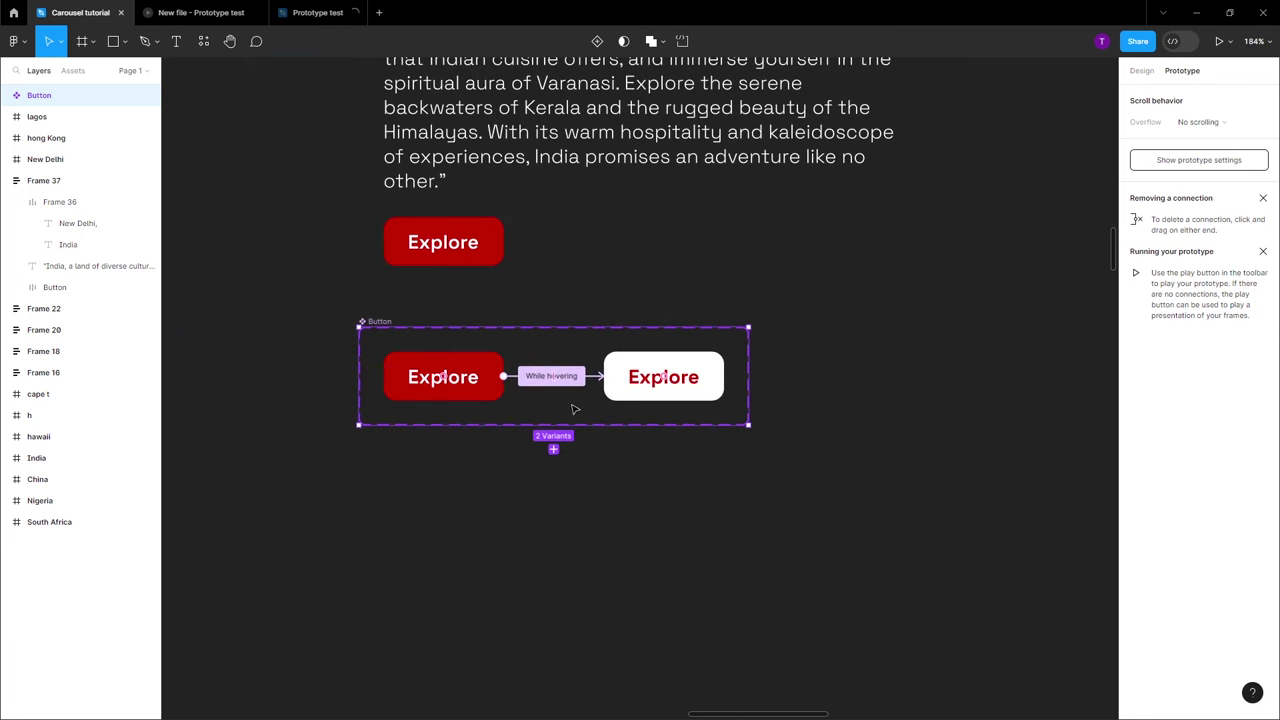
scroll(618, 392, up, 3)
drag(563, 306, 619, 384)
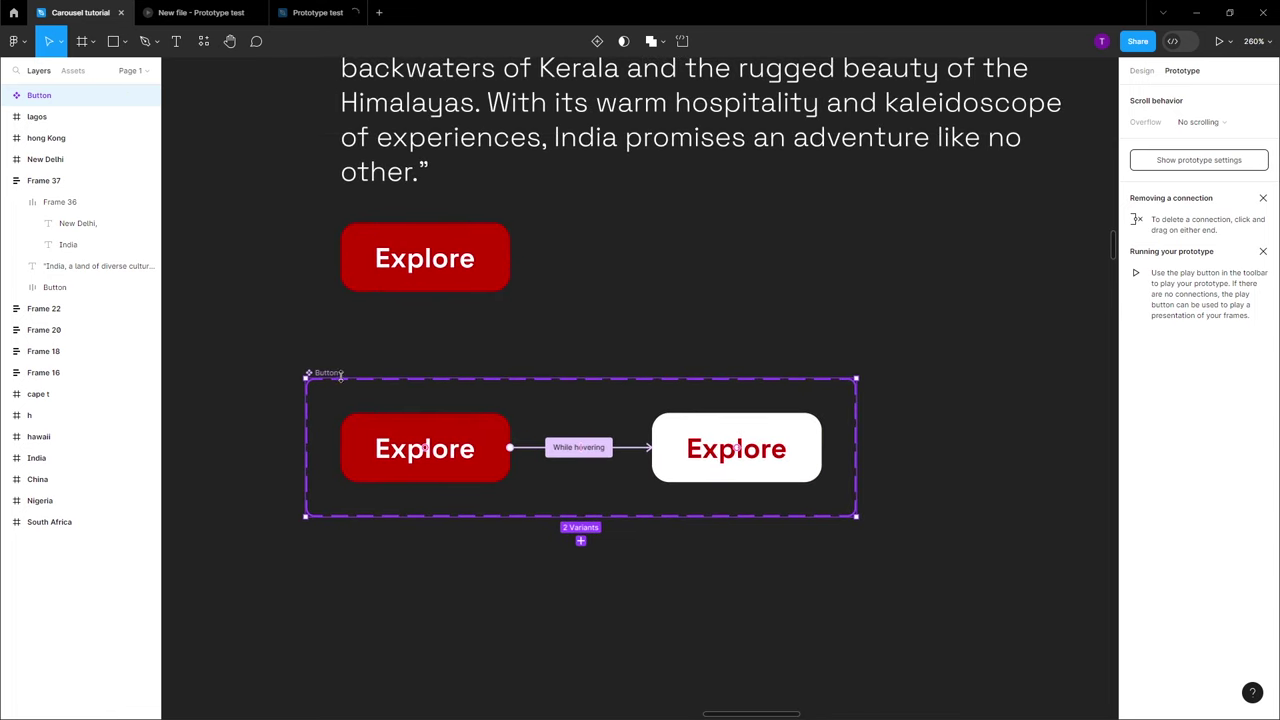
scroll(335, 374, down, 4)
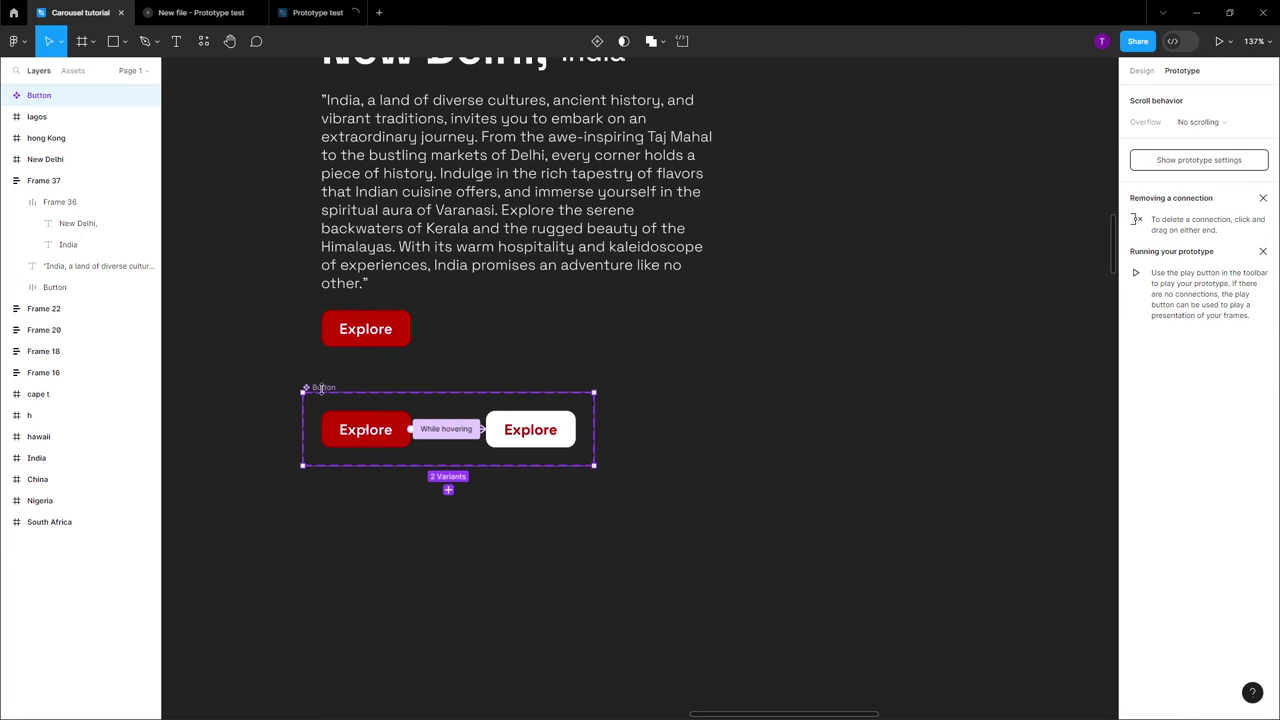
scroll(338, 382, down, 2)
scroll(338, 384, down, 3)
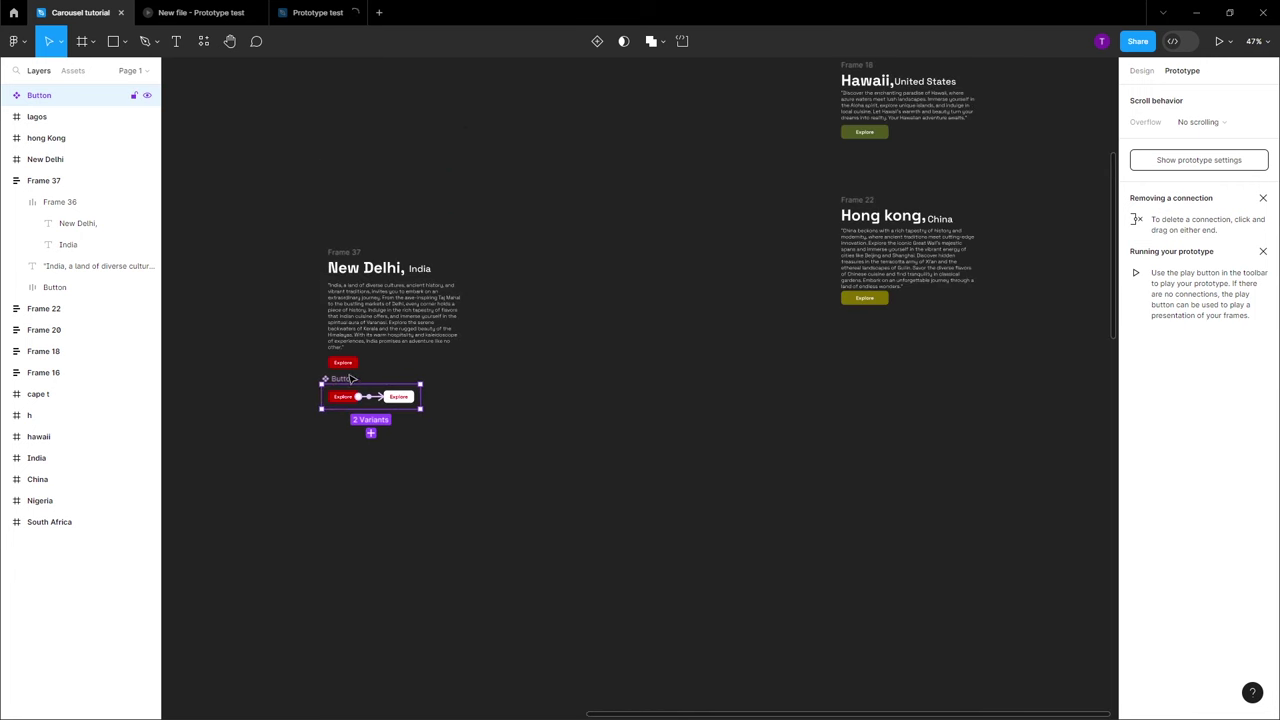
drag(352, 380, 396, 148)
scroll(385, 320, down, 5)
scroll(315, 422, up, 8)
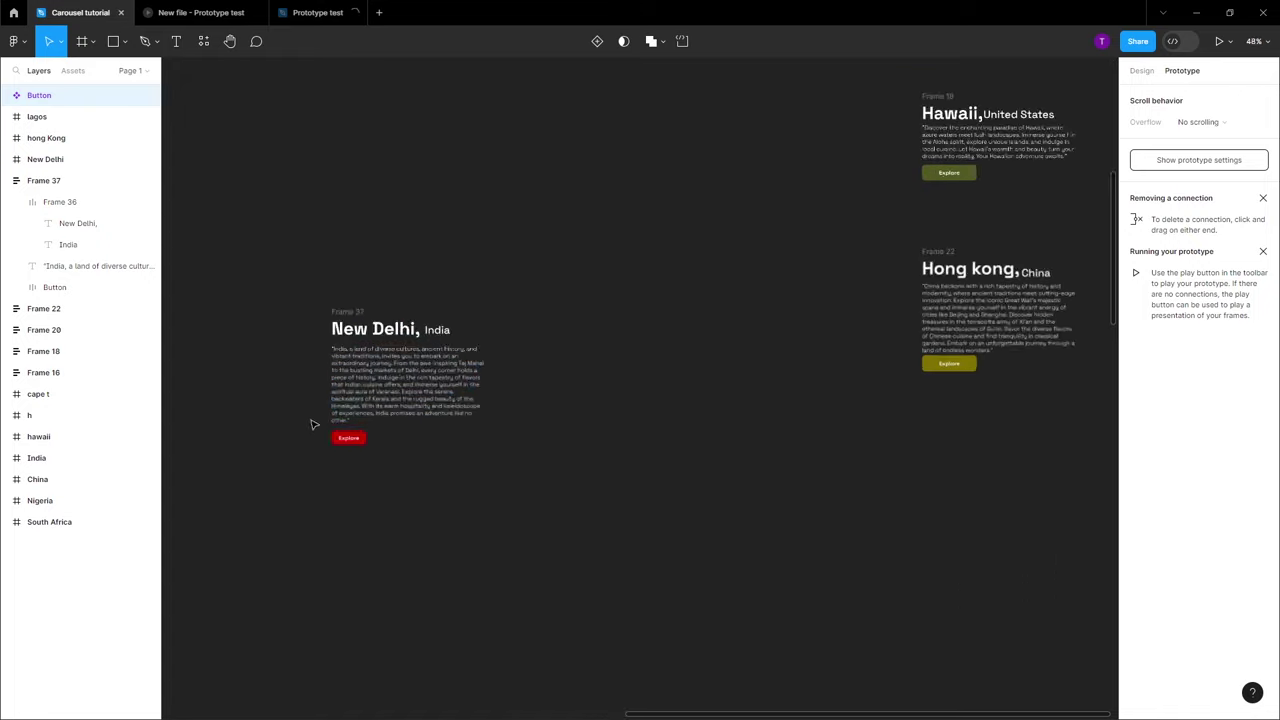
Insert an instance of the local Button component between the New Delhi paragraph and the original Explore button, and select the original button
click(460, 503)
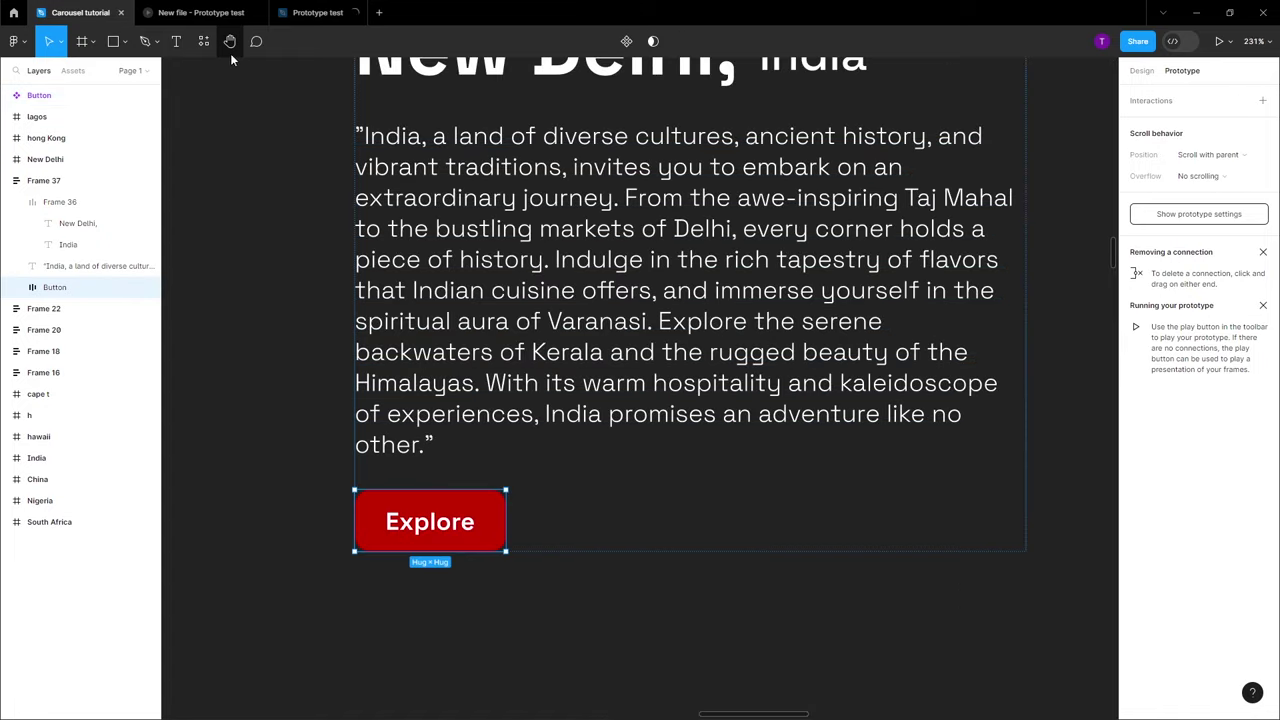
click(334, 403)
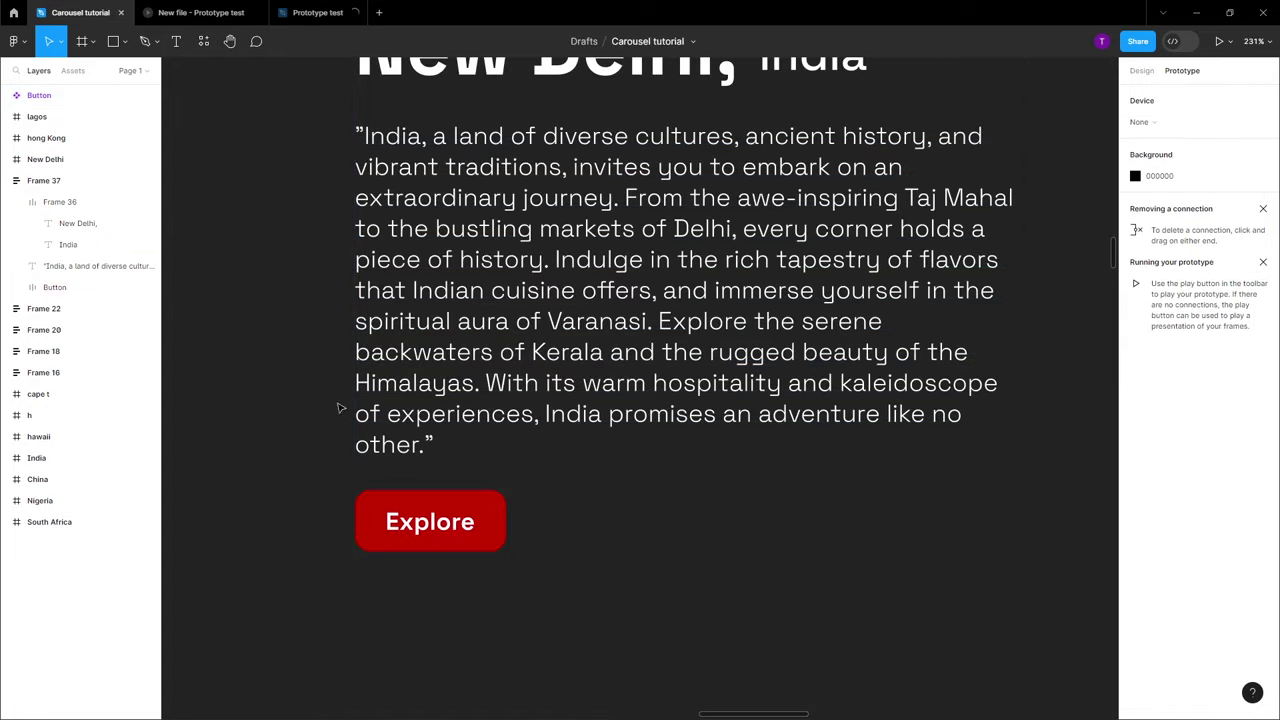
click(204, 42)
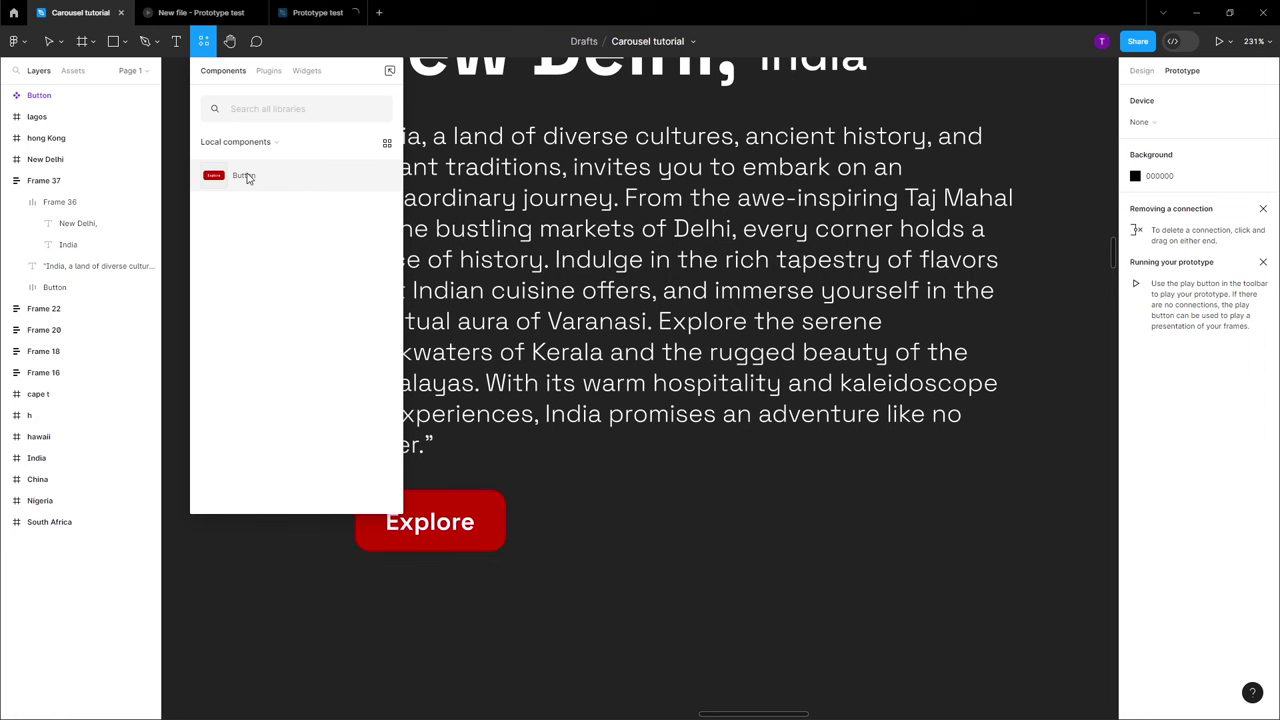
drag(247, 177, 560, 505)
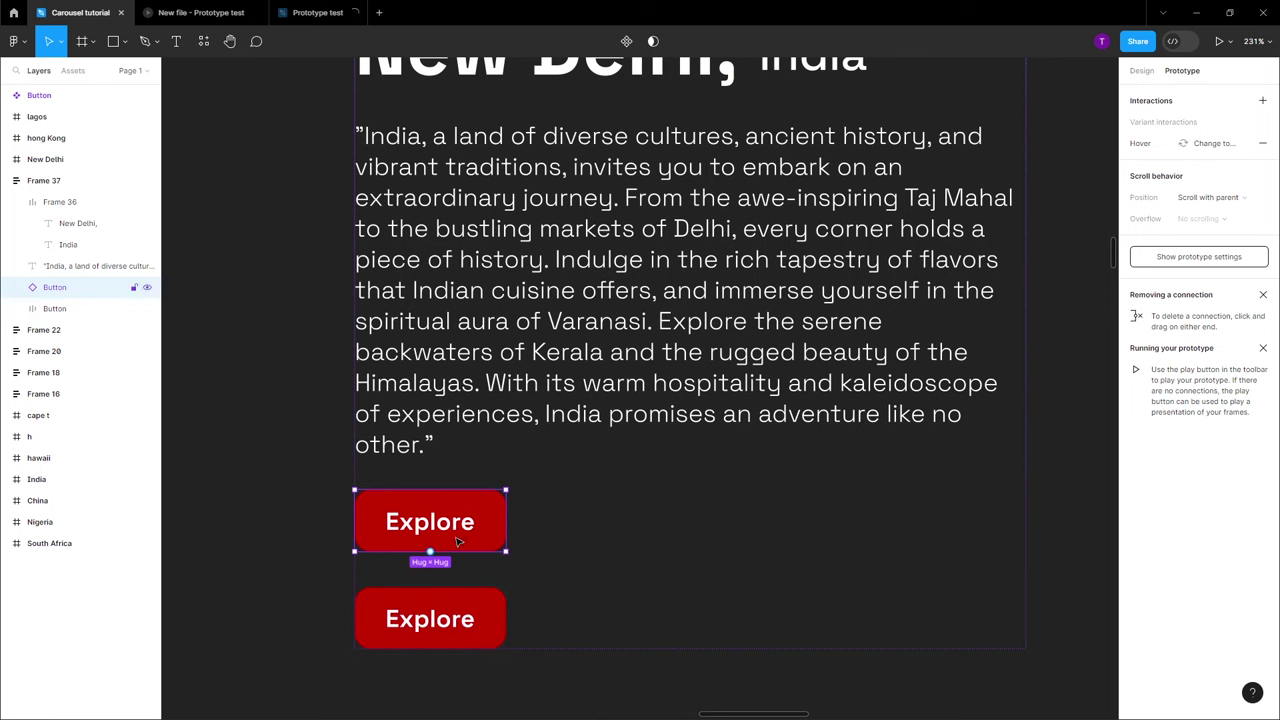
click(503, 621)
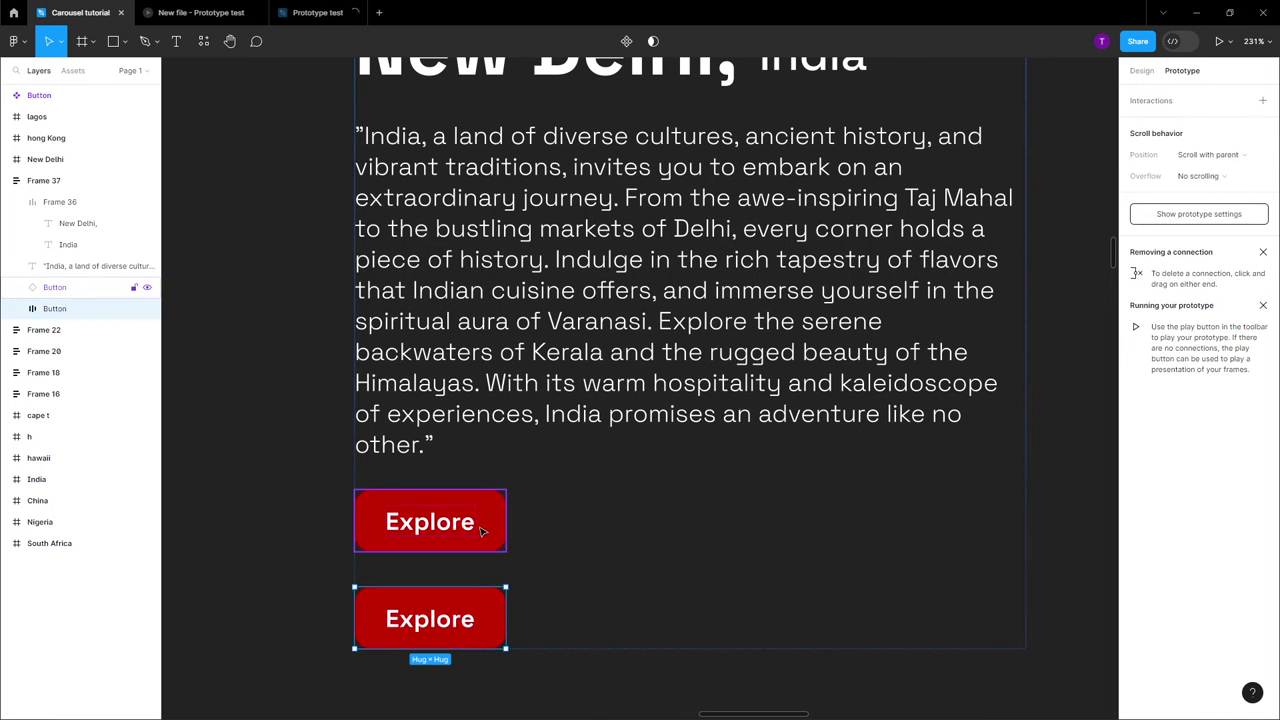
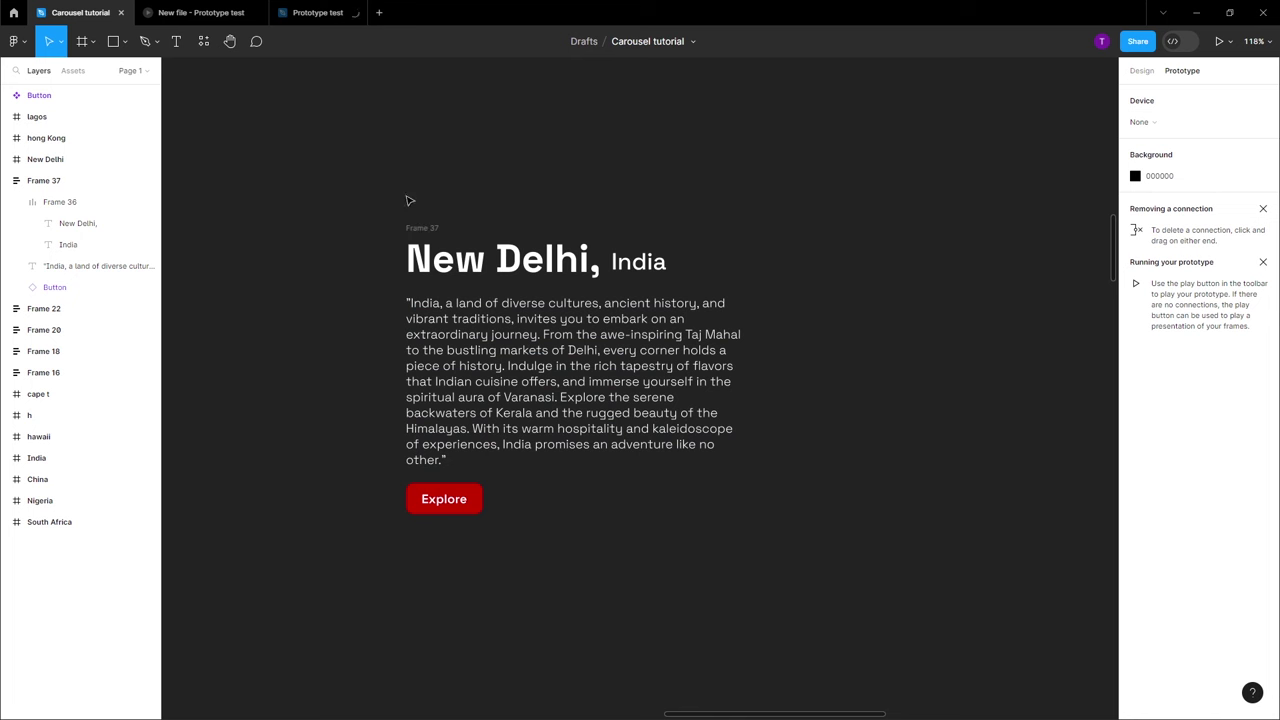
Duplicate the New Delhi text block to its right and select the copy's city heading
drag(469, 218, 735, 254)
scroll(620, 250, right, 4)
double_click(573, 245)
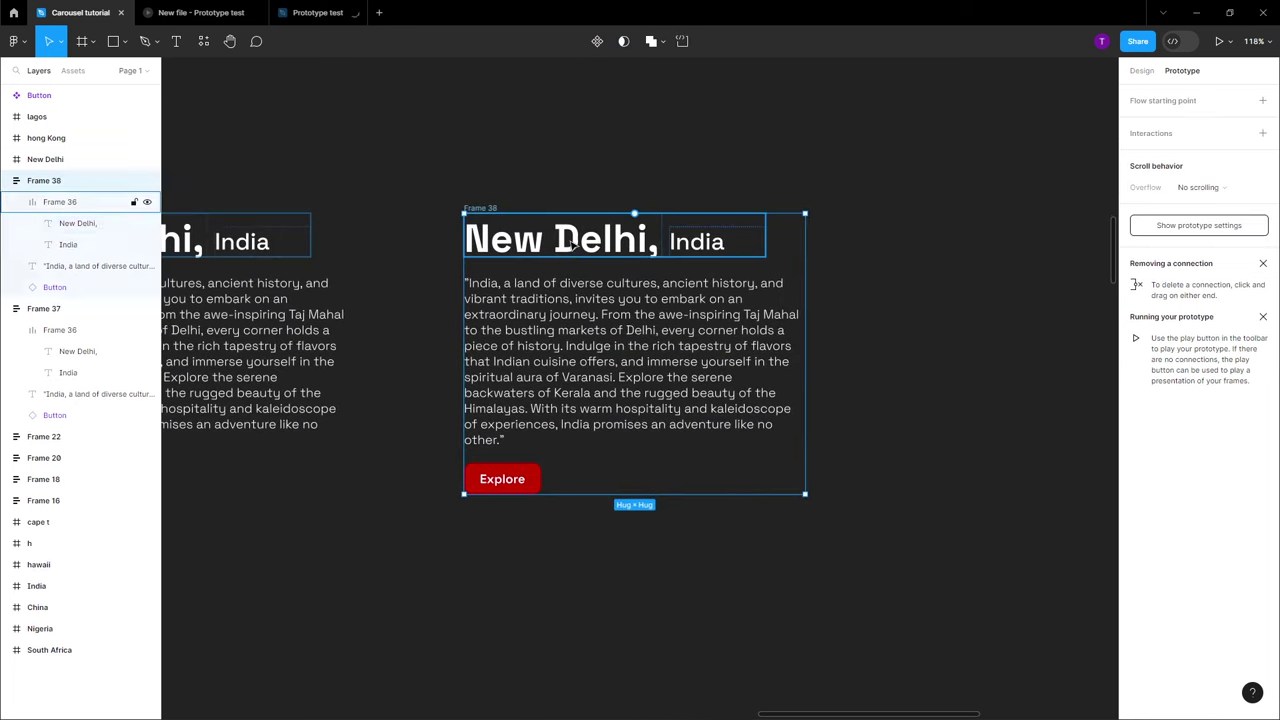
double_click(572, 244)
key(Escape)
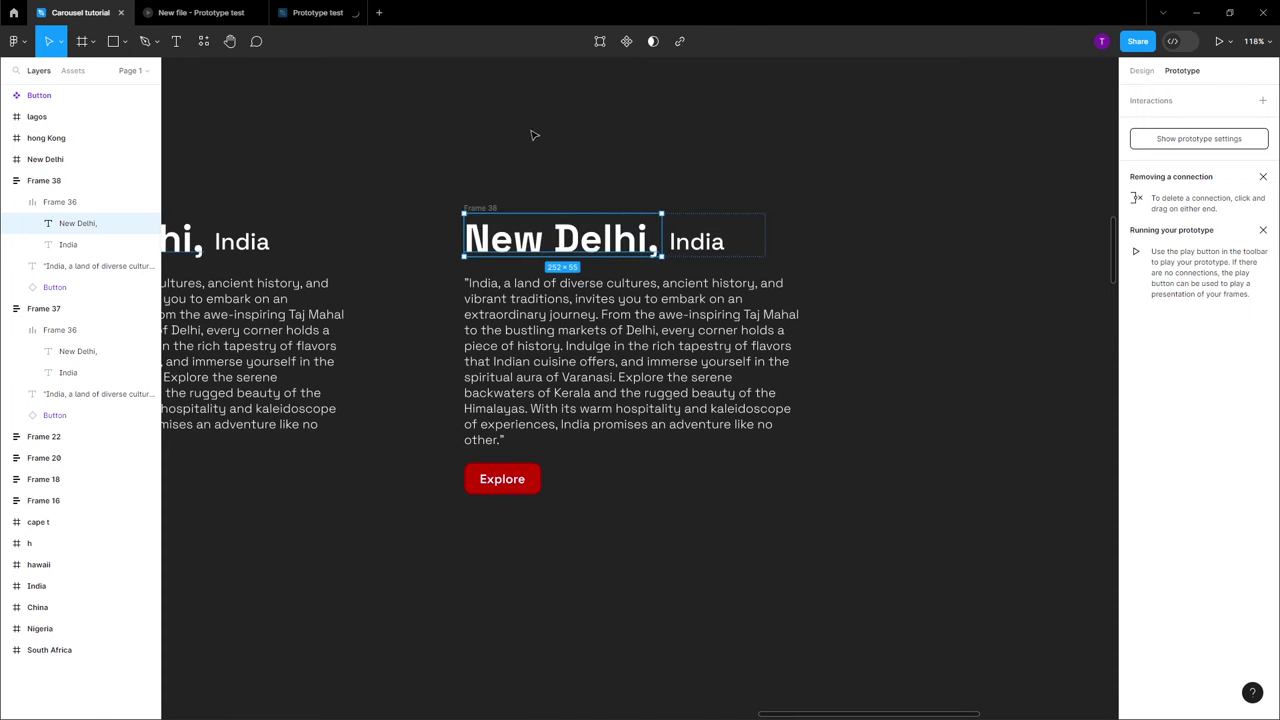
Switch to the reference prototype, go from the New Delhi slide to the Hong Kong slide, and return to the carousel file
click(195, 12)
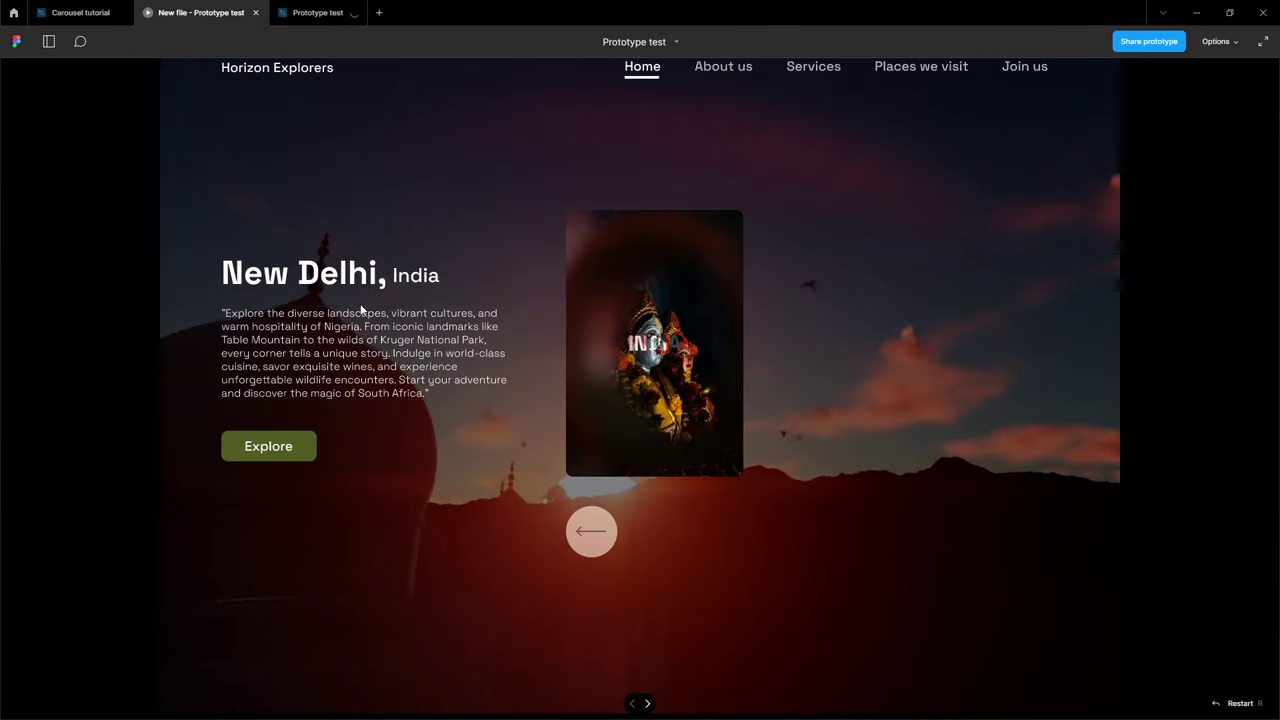
click(592, 536)
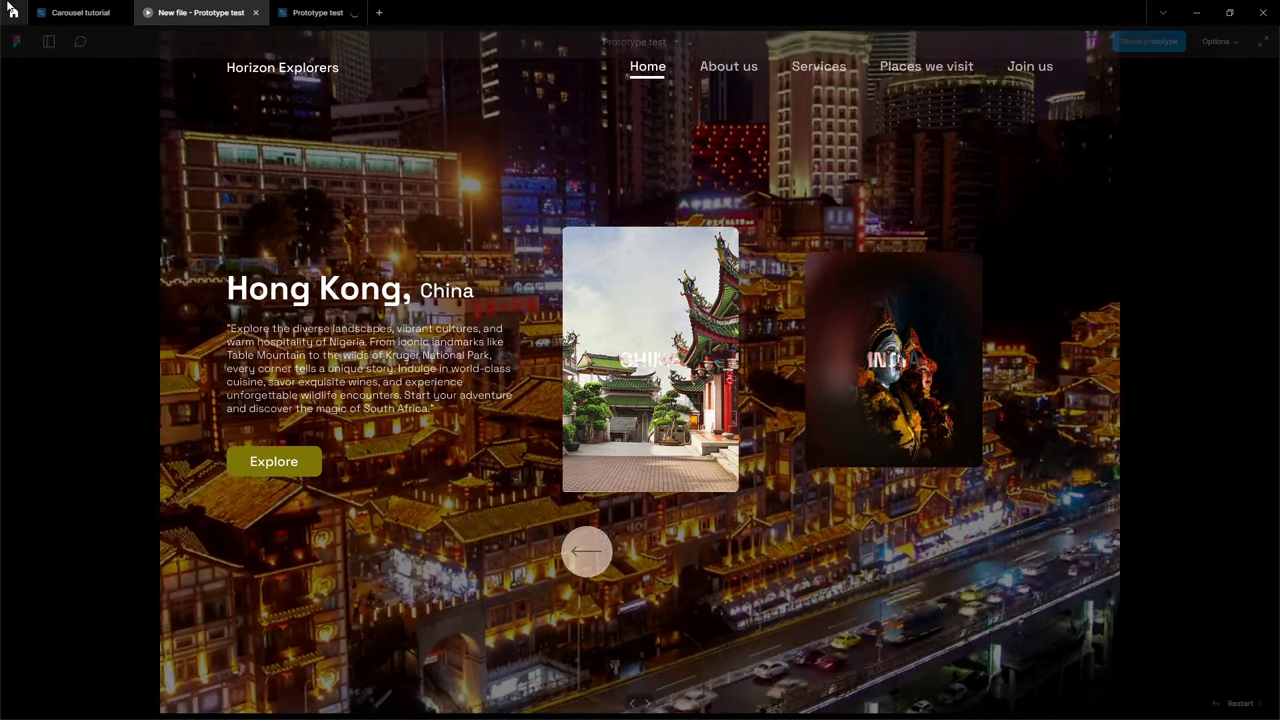
click(78, 12)
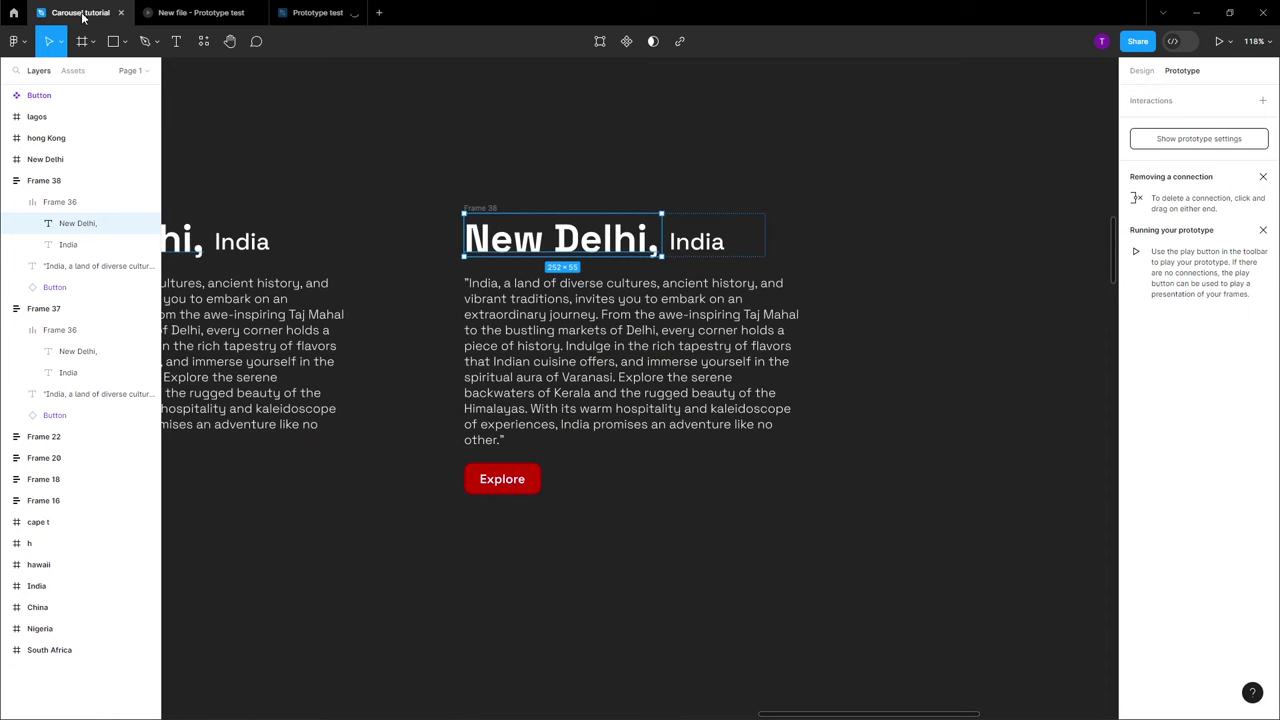
Change the copied block's city heading to Hong Kong
double_click(608, 232)
text(Hong Kong)
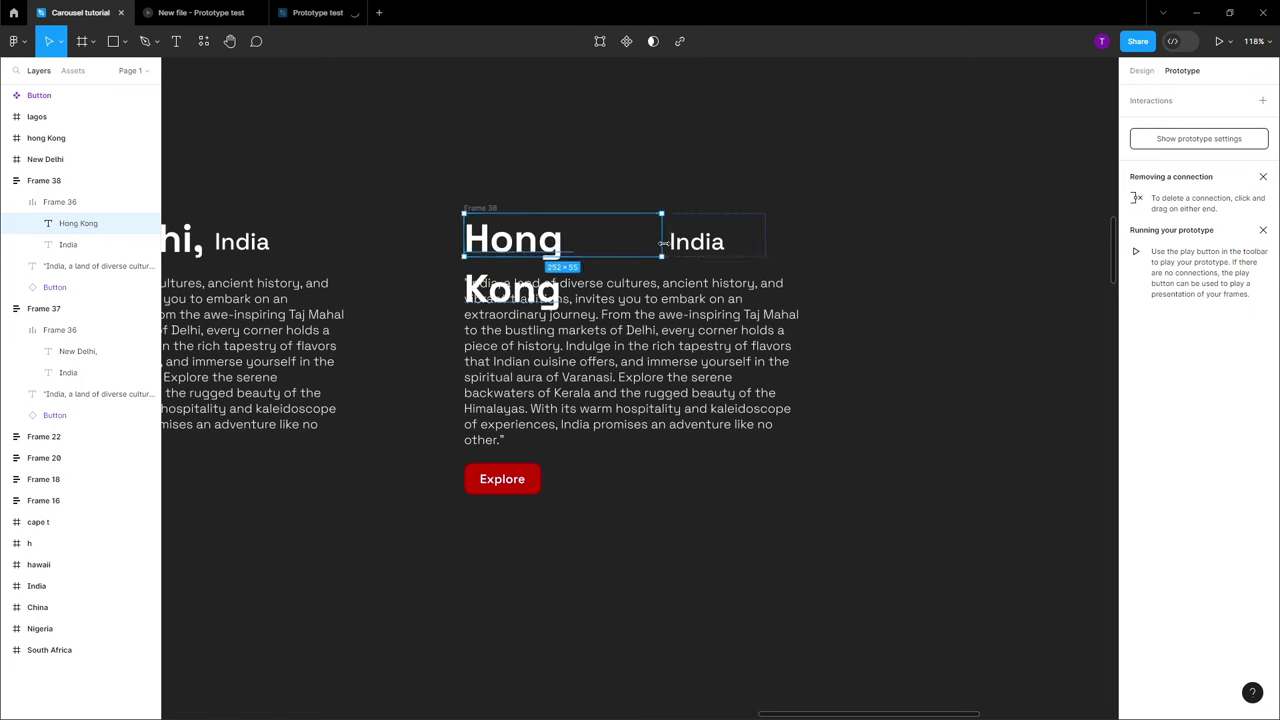
drag(664, 243, 819, 240)
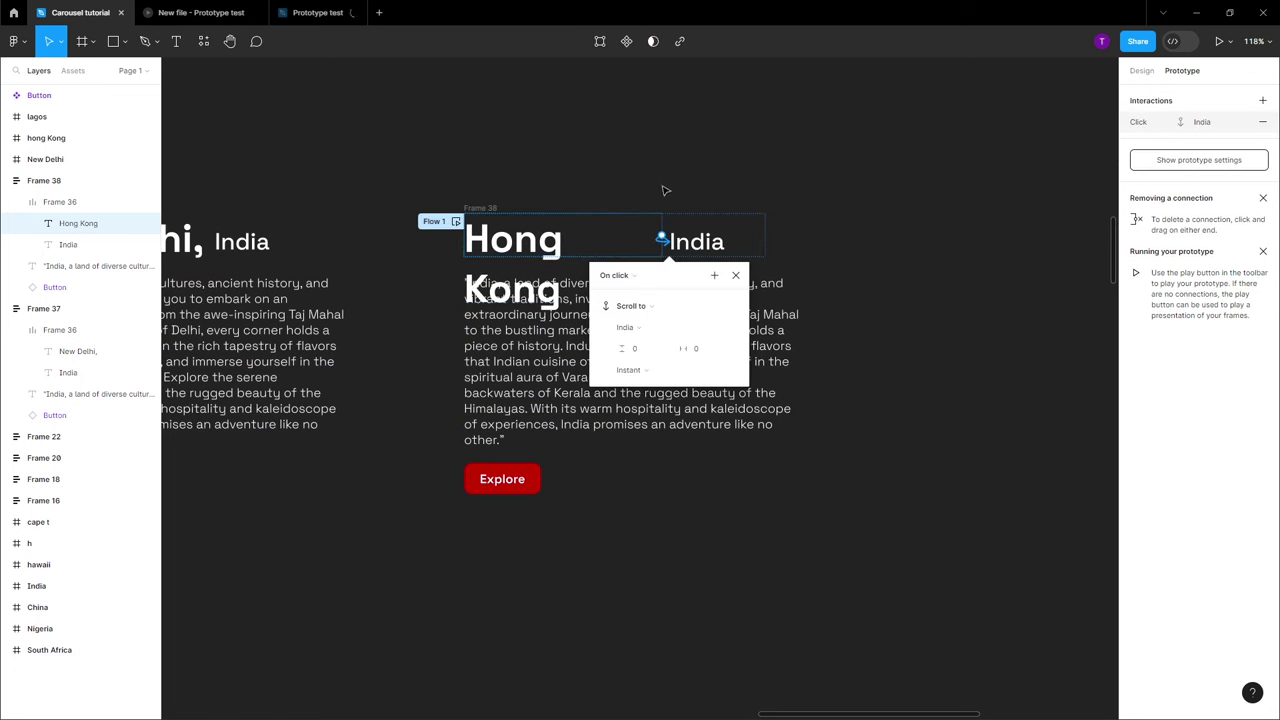
click(667, 192)
key(ctrl+z)
key(ctrl+z)
Widen the Hong Kong heading box to 269 and change the country label beside it to China
click(1142, 72)
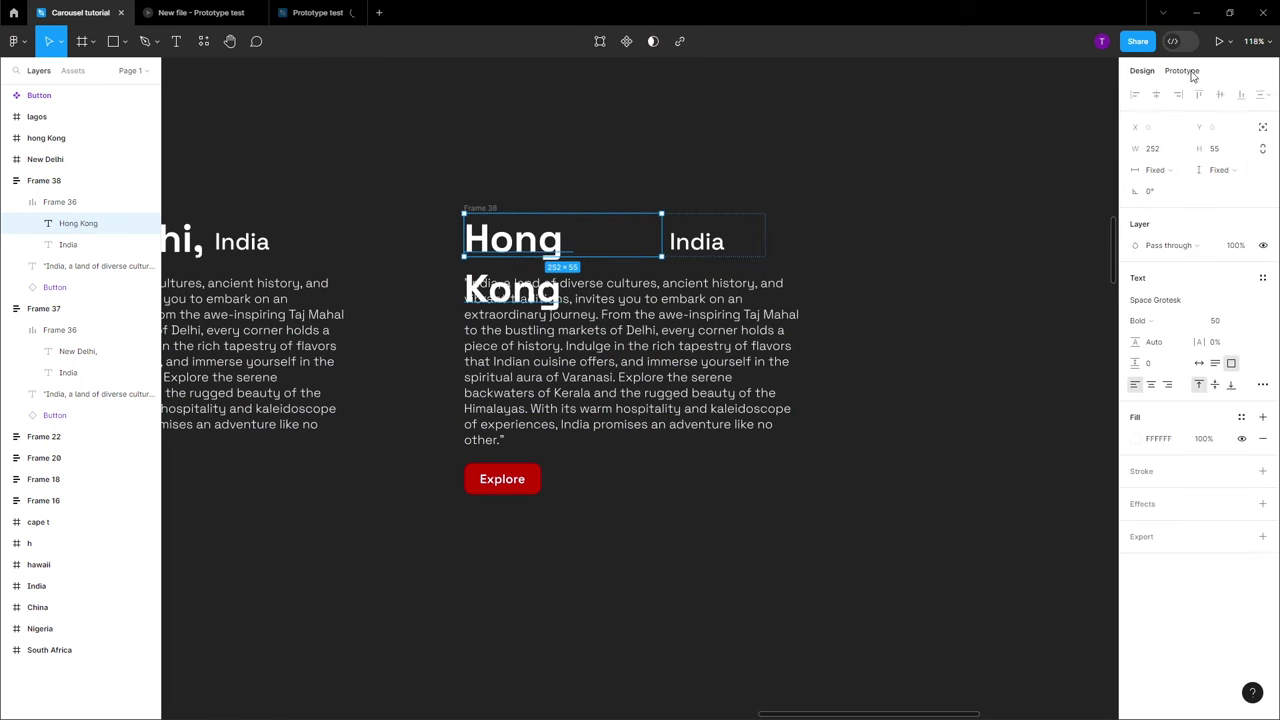
drag(663, 240, 676, 240)
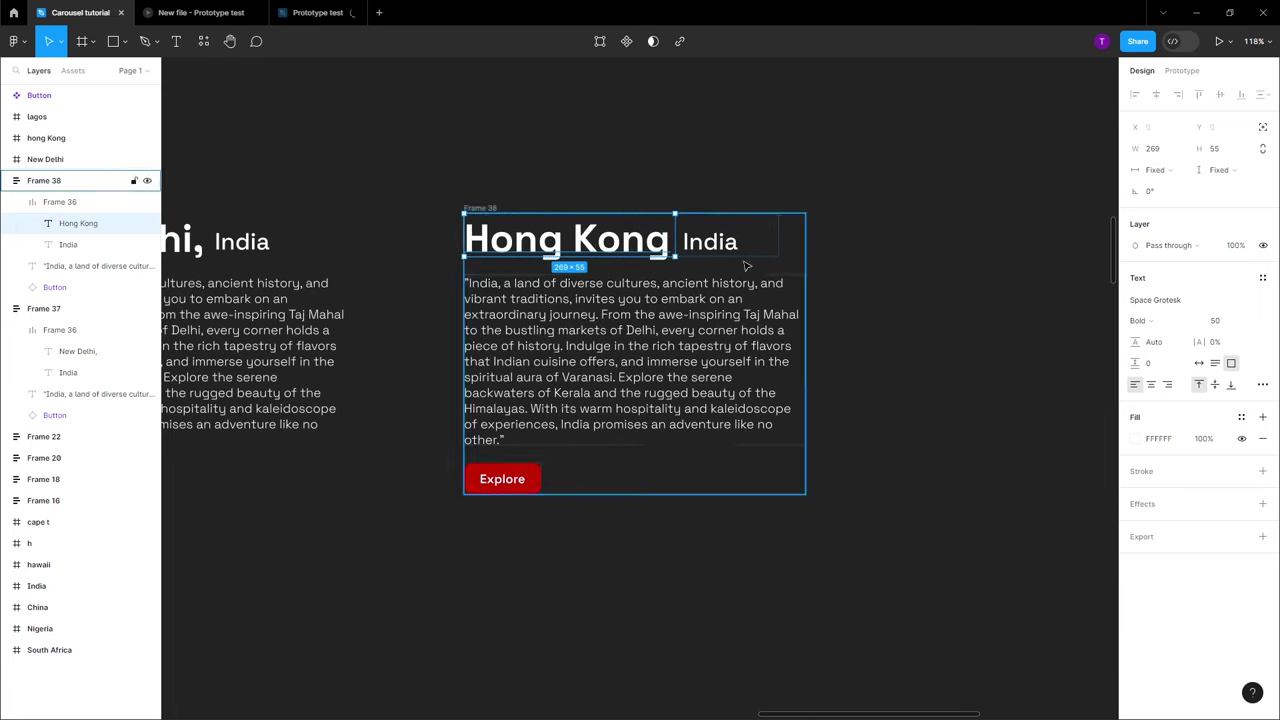
double_click(710, 240)
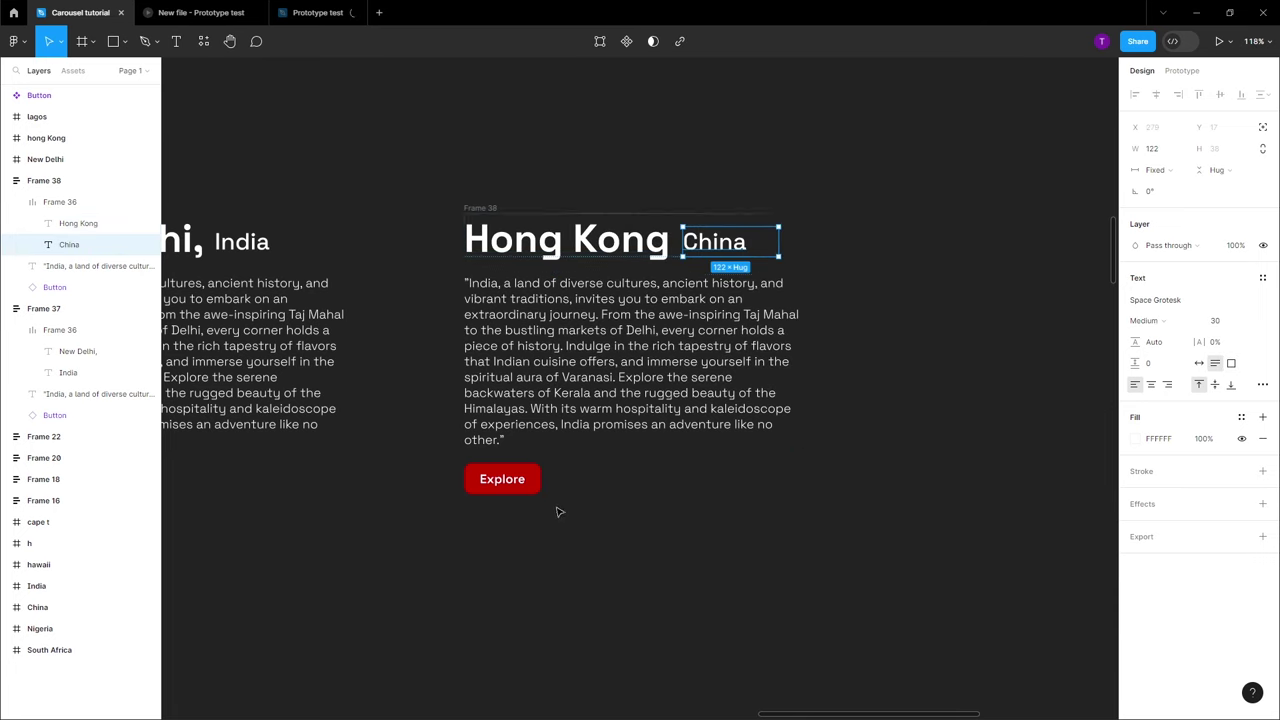
Replace the opening word India with China in the Hong Kong block's paragraph
scroll(496, 284, up, 5)
double_click(485, 284)
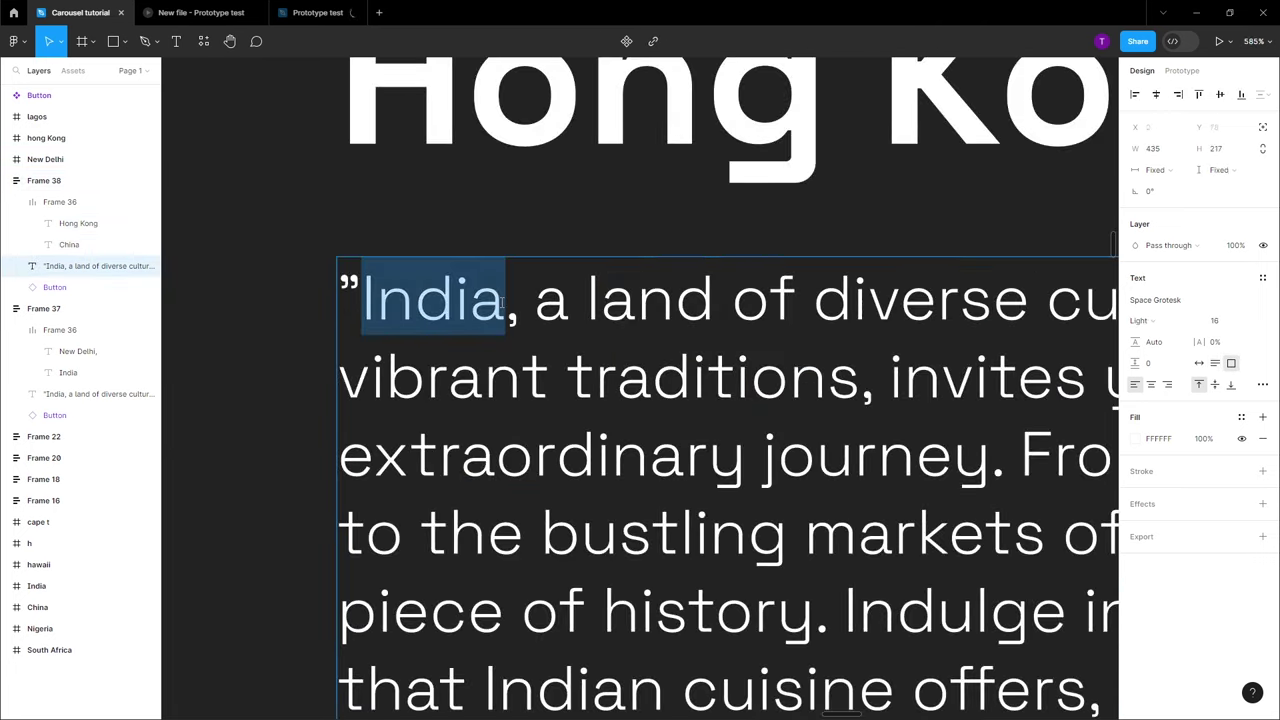
text(China)
key(Escape)
Change the red selection color of the Hong Kong block to orange C74800 for its Explore button
scroll(280, 409, down, 5)
scroll(472, 440, up, 3)
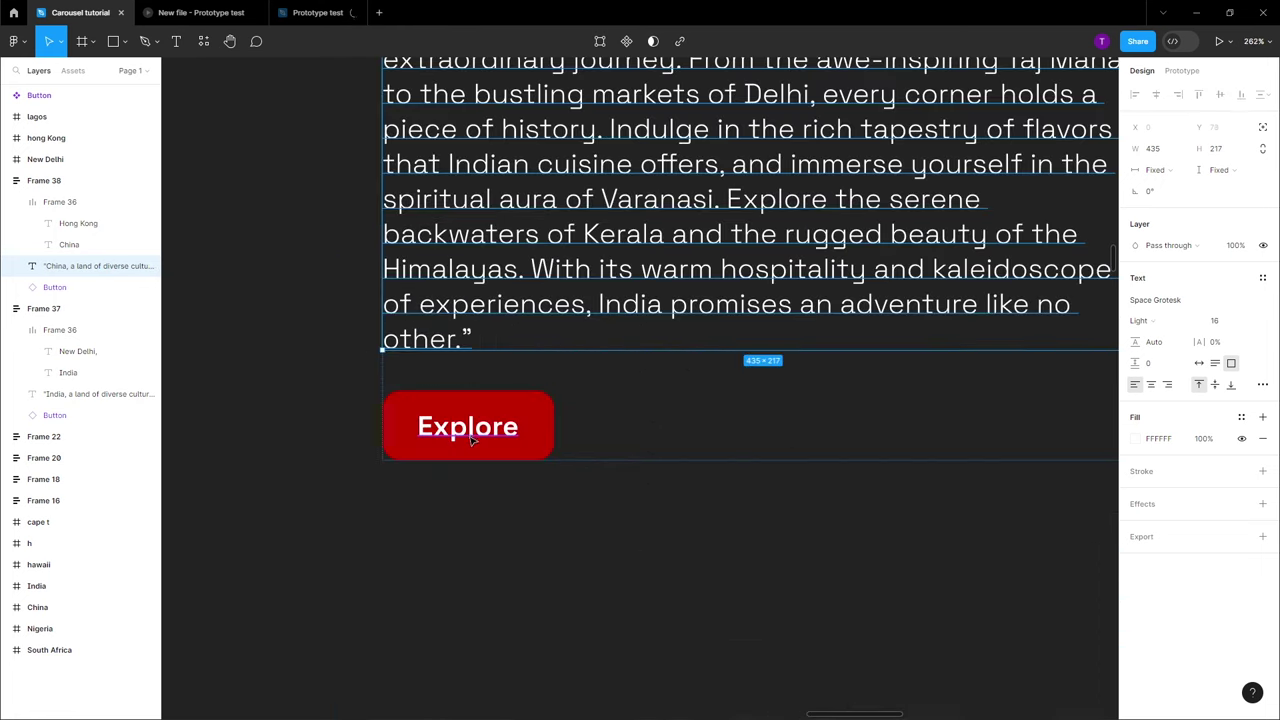
scroll(472, 440, down, 3)
key(Escape)
click(1135, 542)
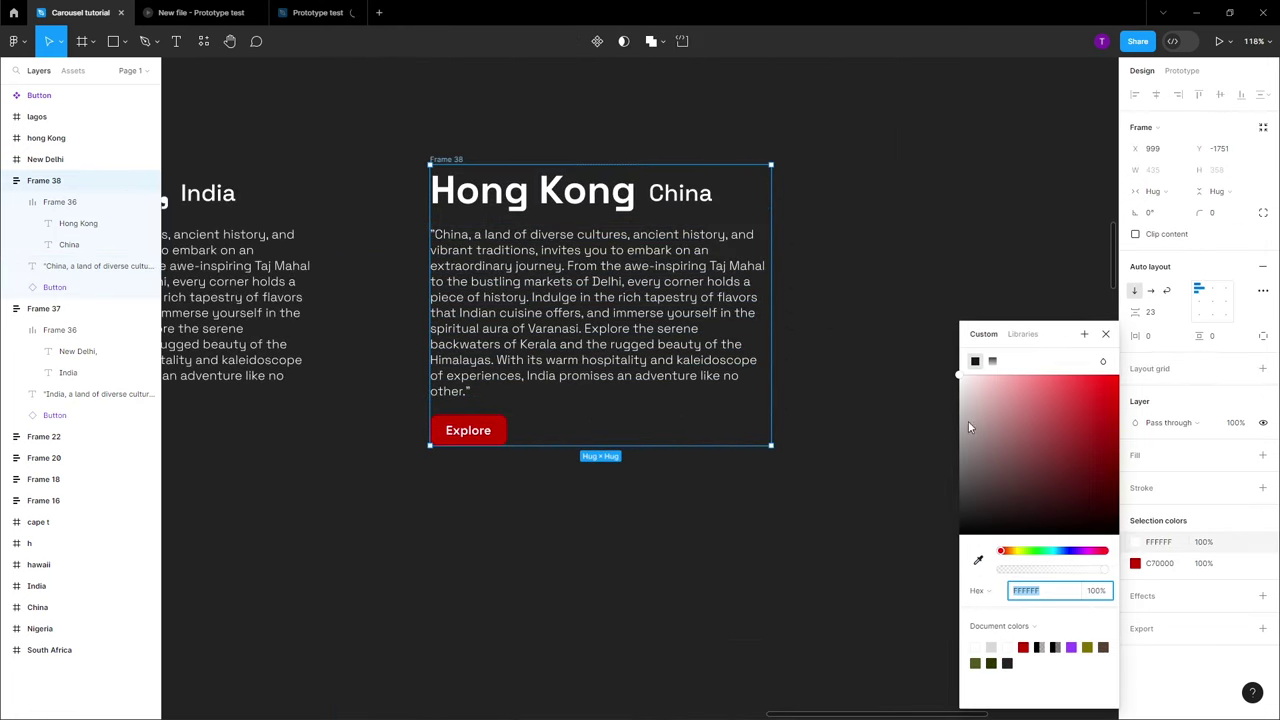
click(1135, 563)
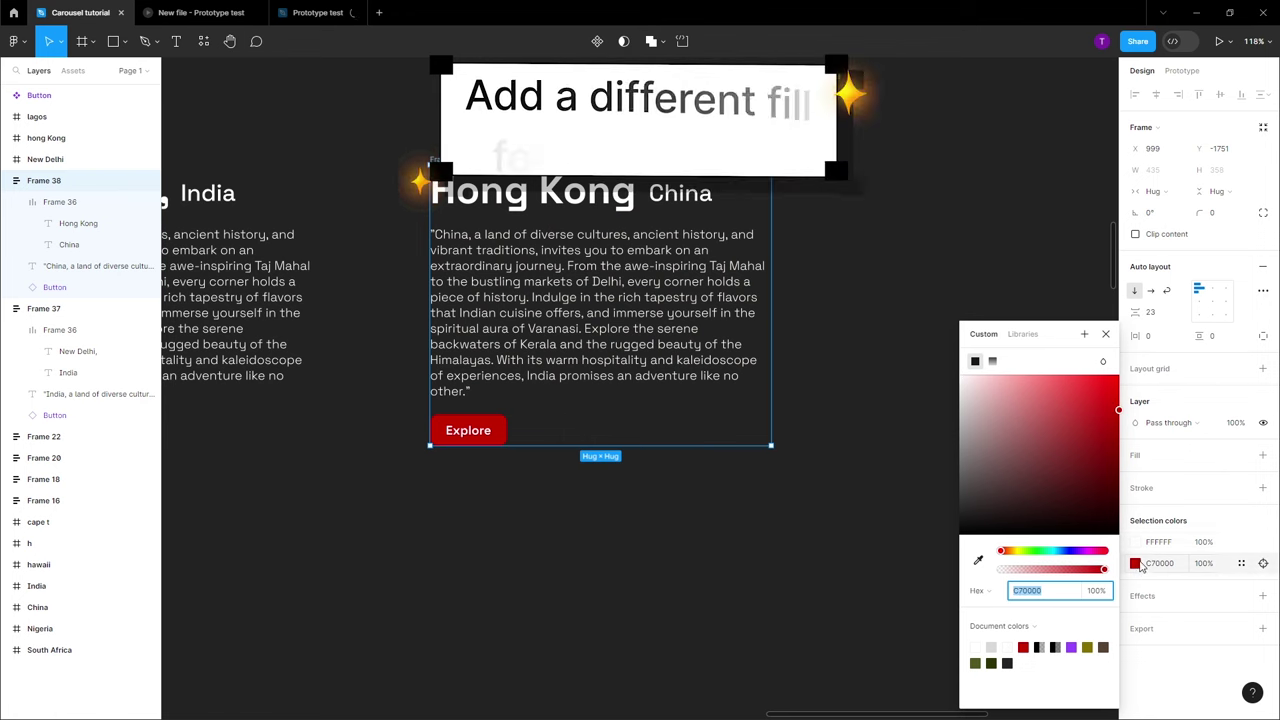
drag(1002, 552, 1007, 557)
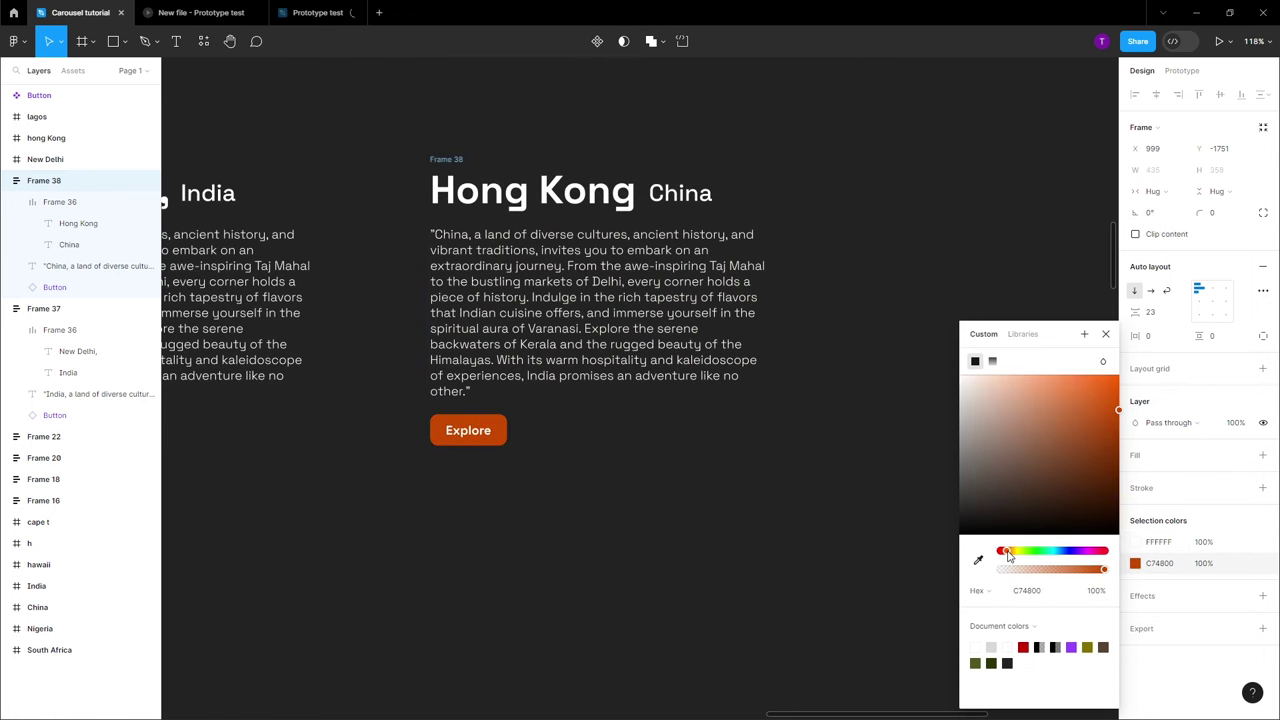
click(1106, 334)
Examine the Explore label's fill and the button instance's properties in the Hong Kong block
scroll(480, 433, down, 3)
double_click(480, 435)
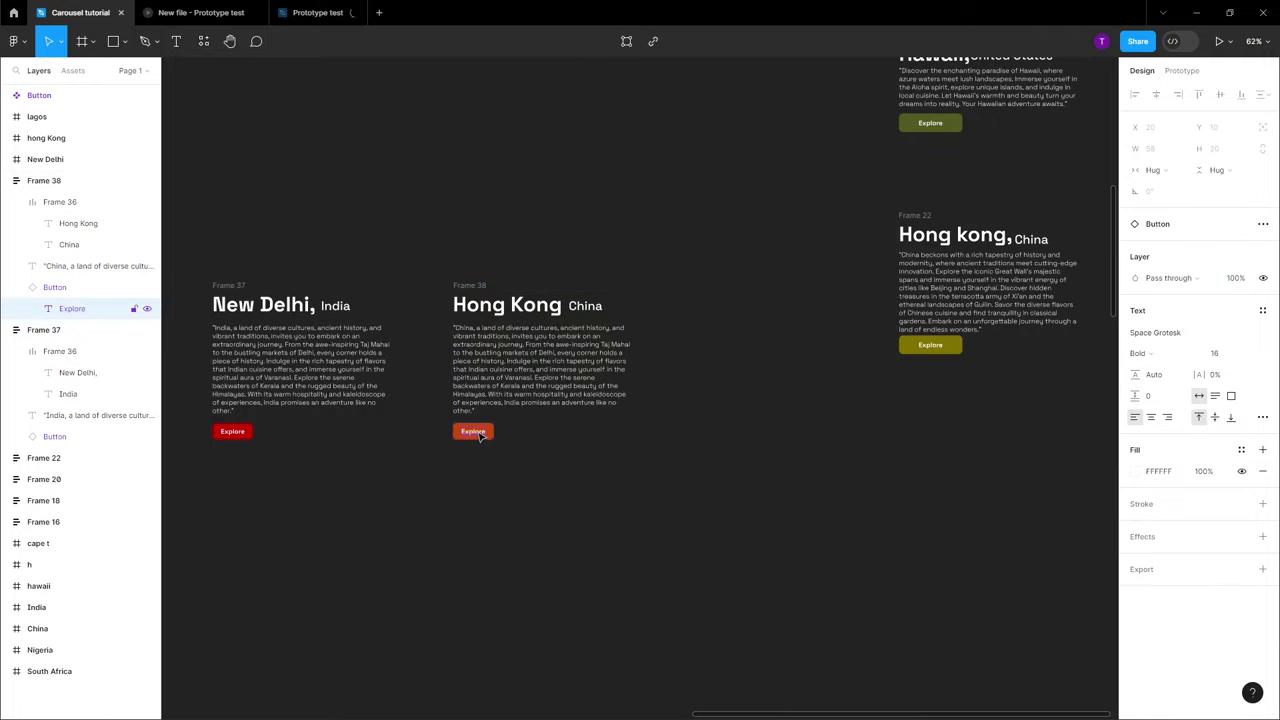
scroll(560, 425, up, 6)
click(1138, 471)
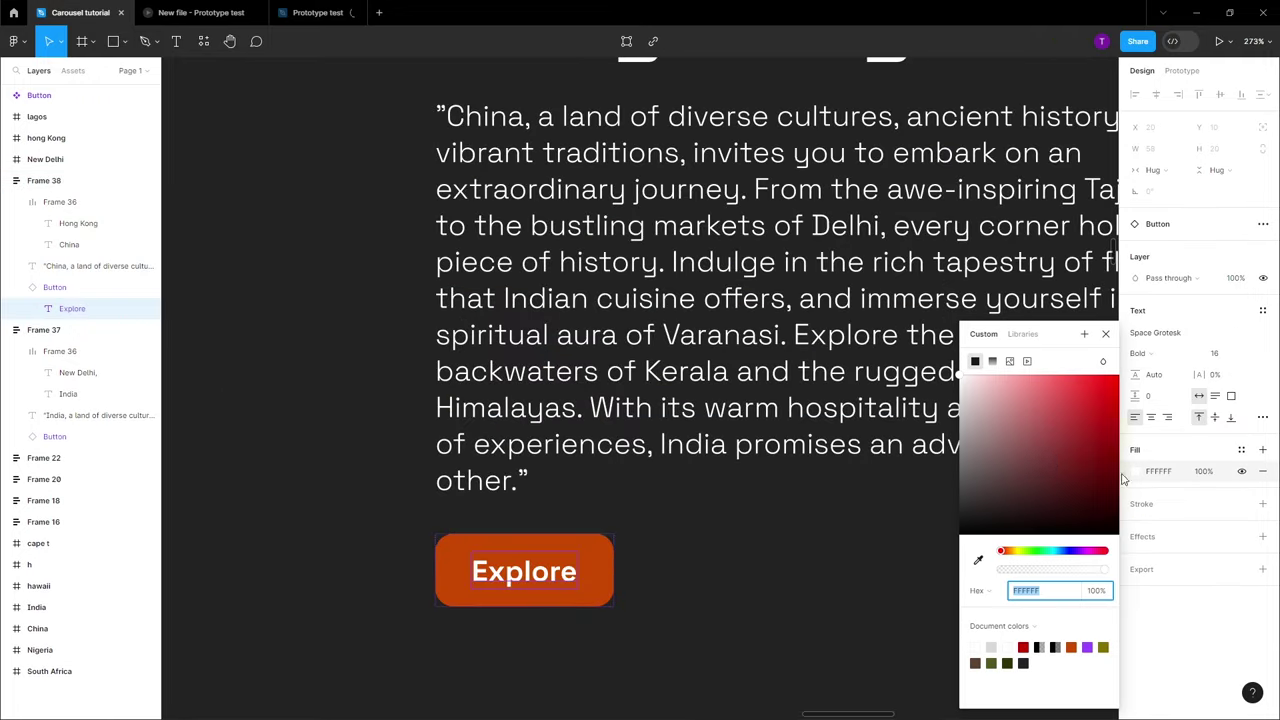
click(1105, 334)
scroll(789, 677, down, 5)
click(607, 333)
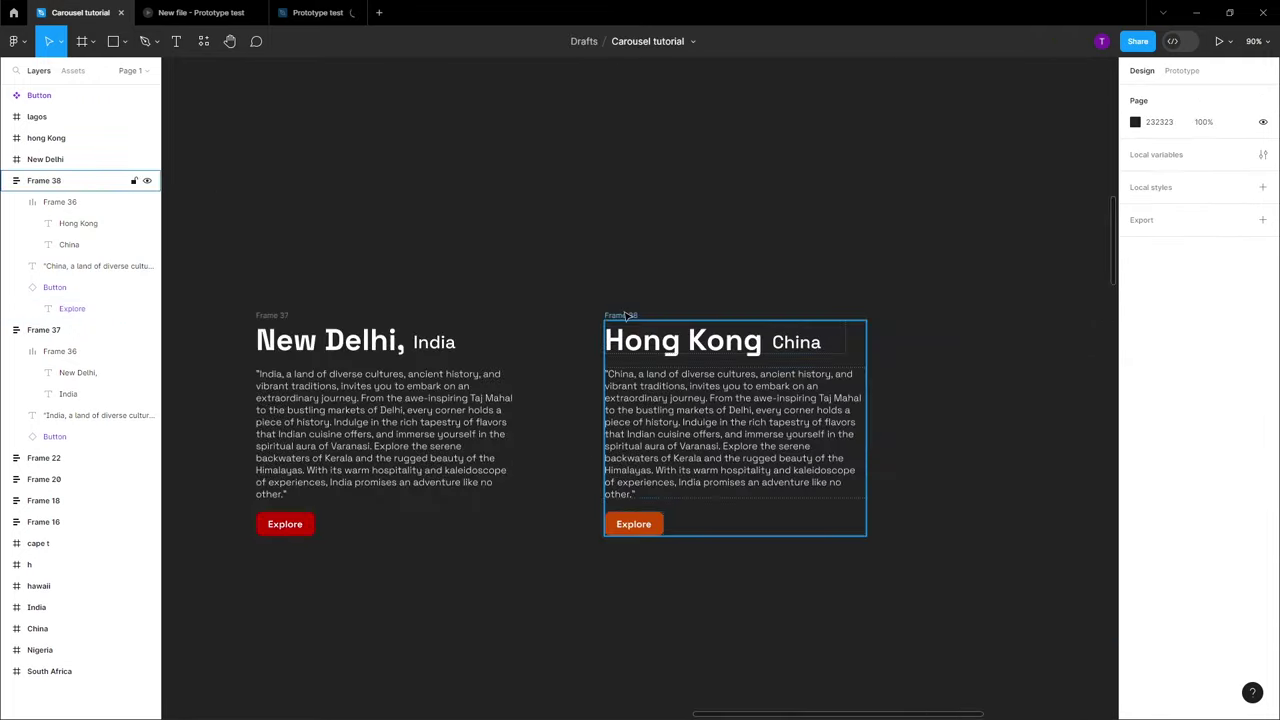
click(655, 526)
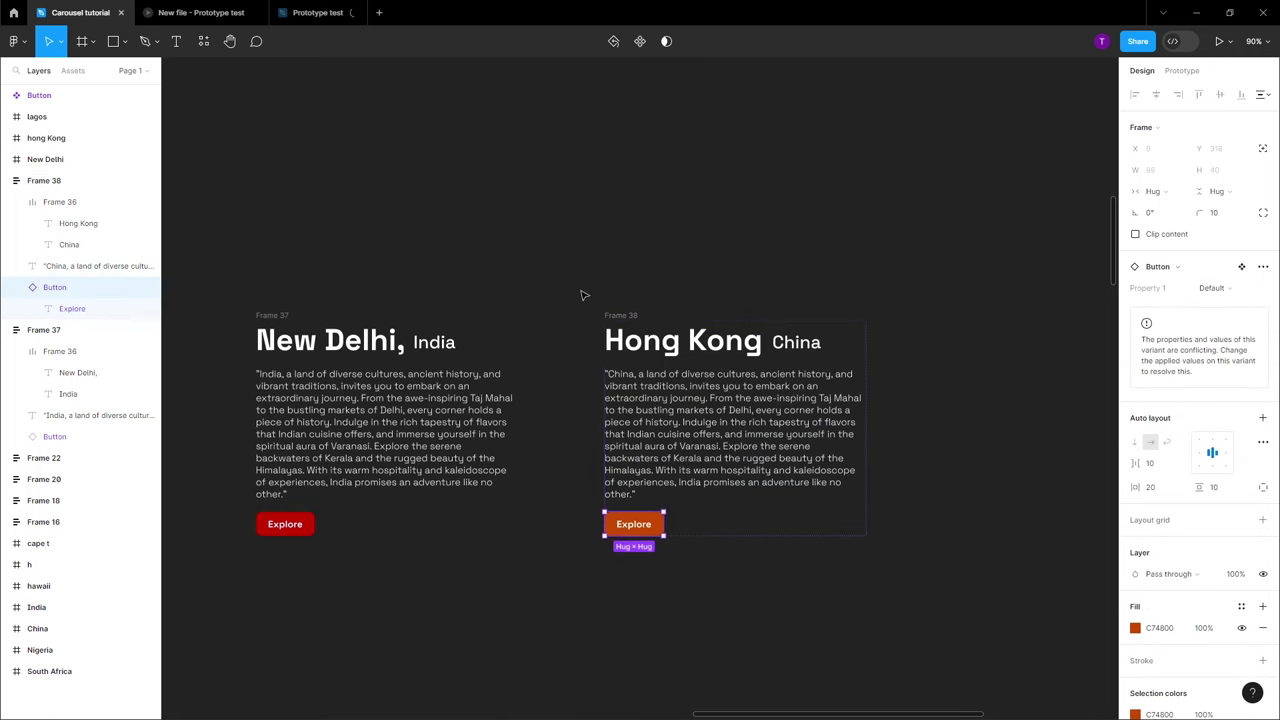
click(537, 346)
Move the New Delhi and Hong Kong blocks together down to Y -1336
scroll(574, 263, down, 2)
scroll(448, 262, right, 5)
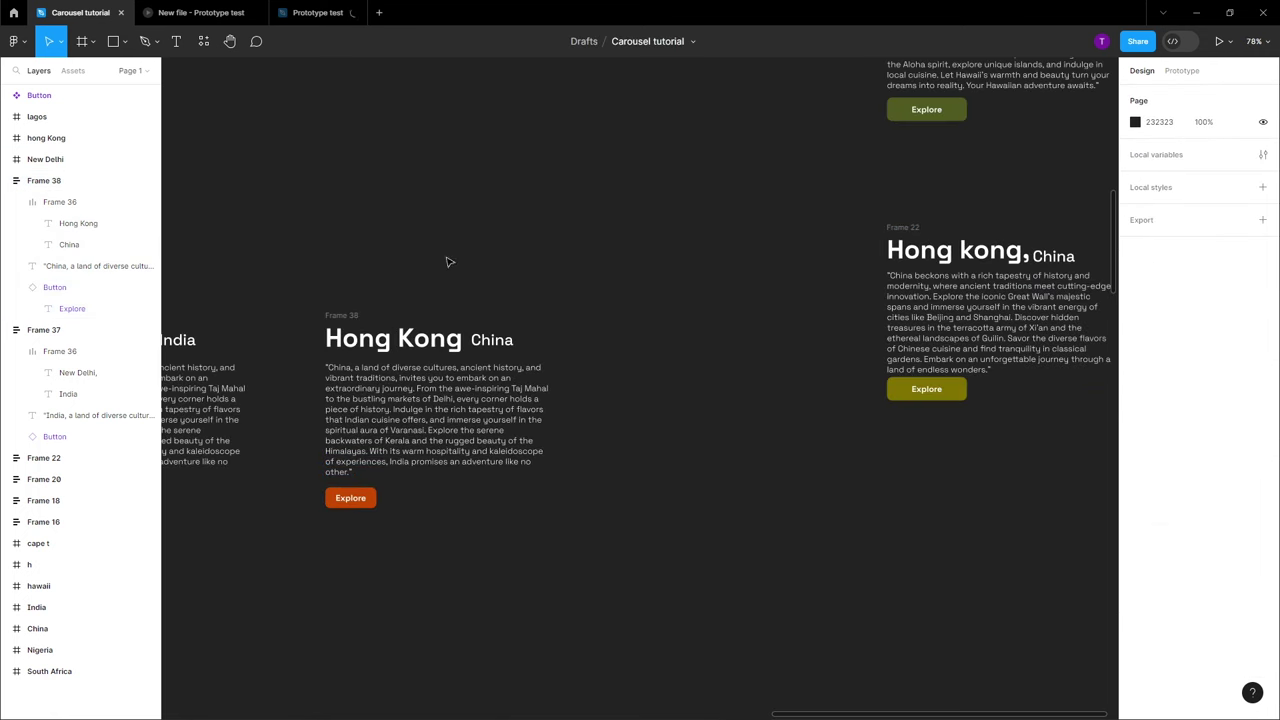
drag(545, 230, 803, 180)
drag(246, 230, 858, 540)
scroll(855, 536, down, 4)
drag(727, 390, 585, 518)
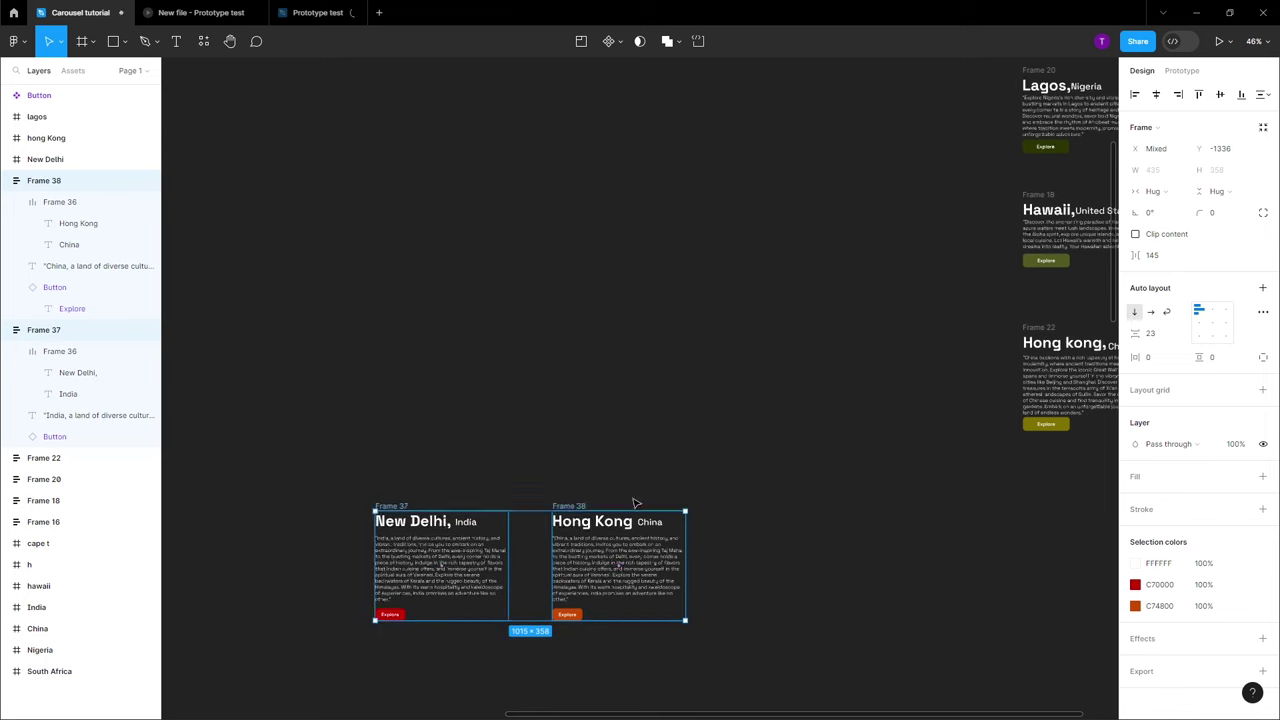
Duplicate the Hong Kong block to its right
drag(697, 498, 537, 422)
click(537, 422)
scroll(940, 486, up, 3)
scroll(940, 486, down, 3)
drag(437, 446, 622, 447)
scroll(640, 458, up, 8)
Change the new copy's city heading to Lagos and its country label to Nigeria
double_click(600, 399)
double_click(600, 399)
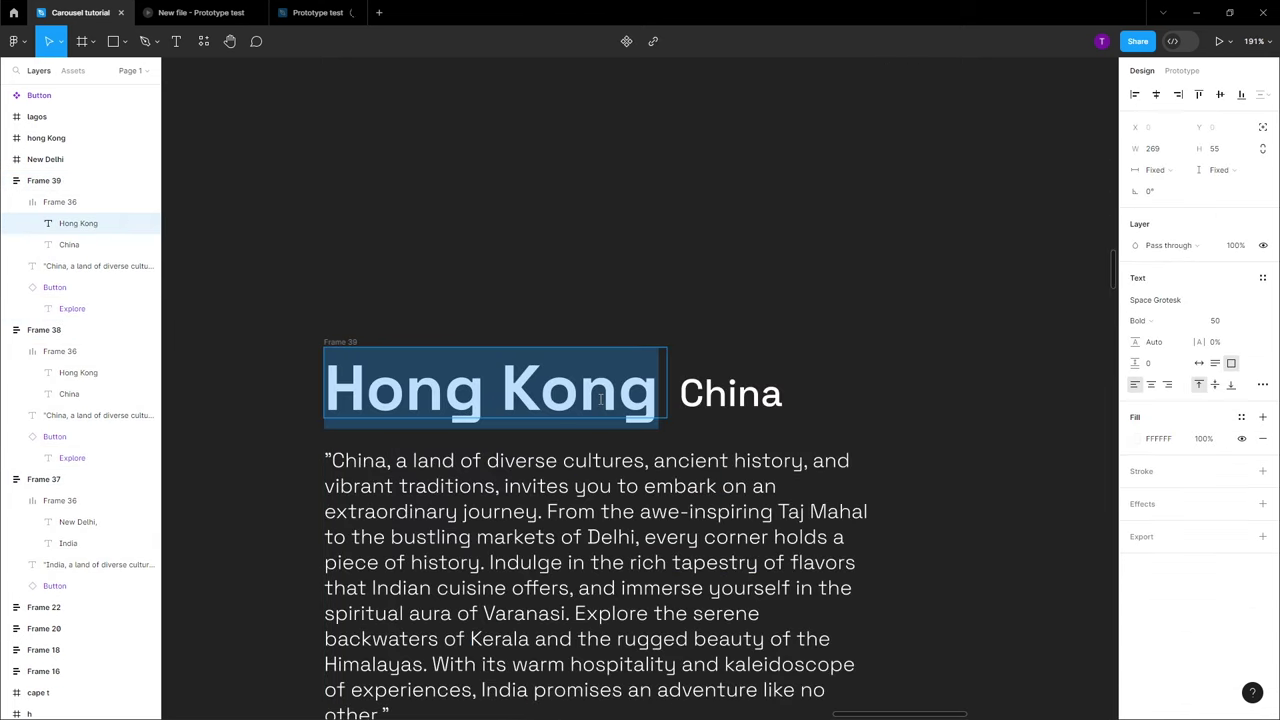
text(Lagos)
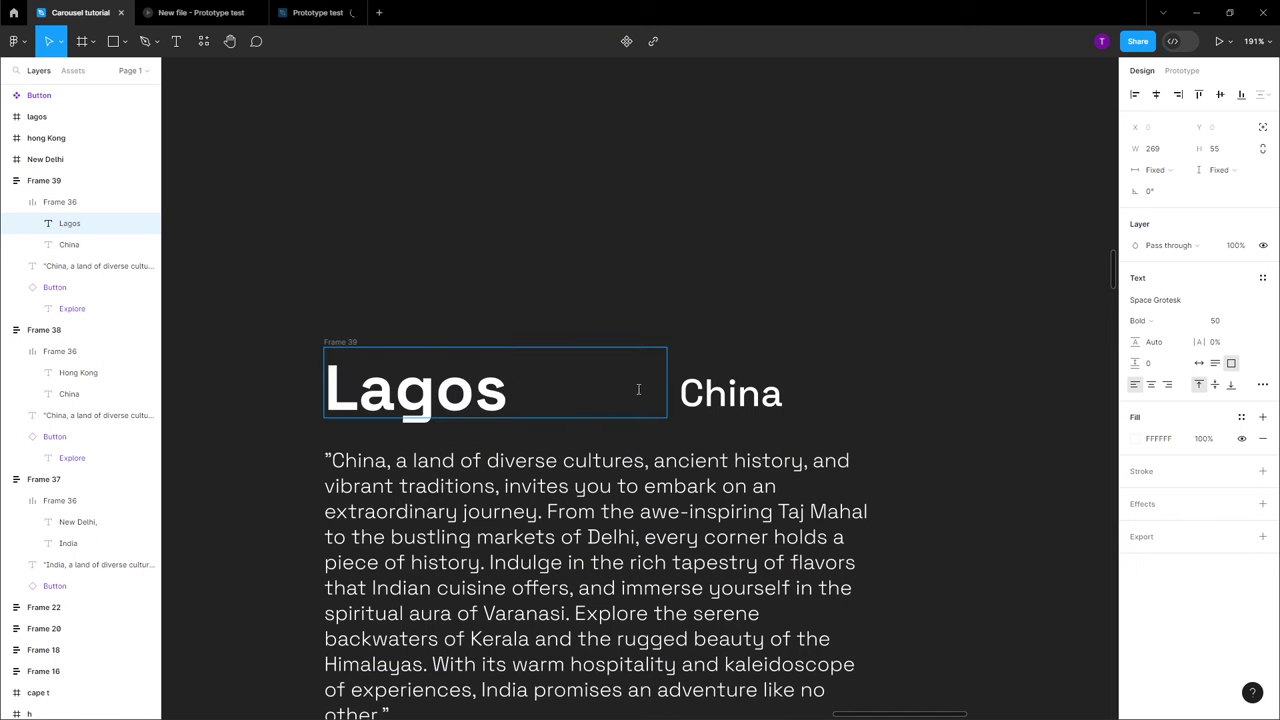
double_click(730, 393)
text(Nigeria)
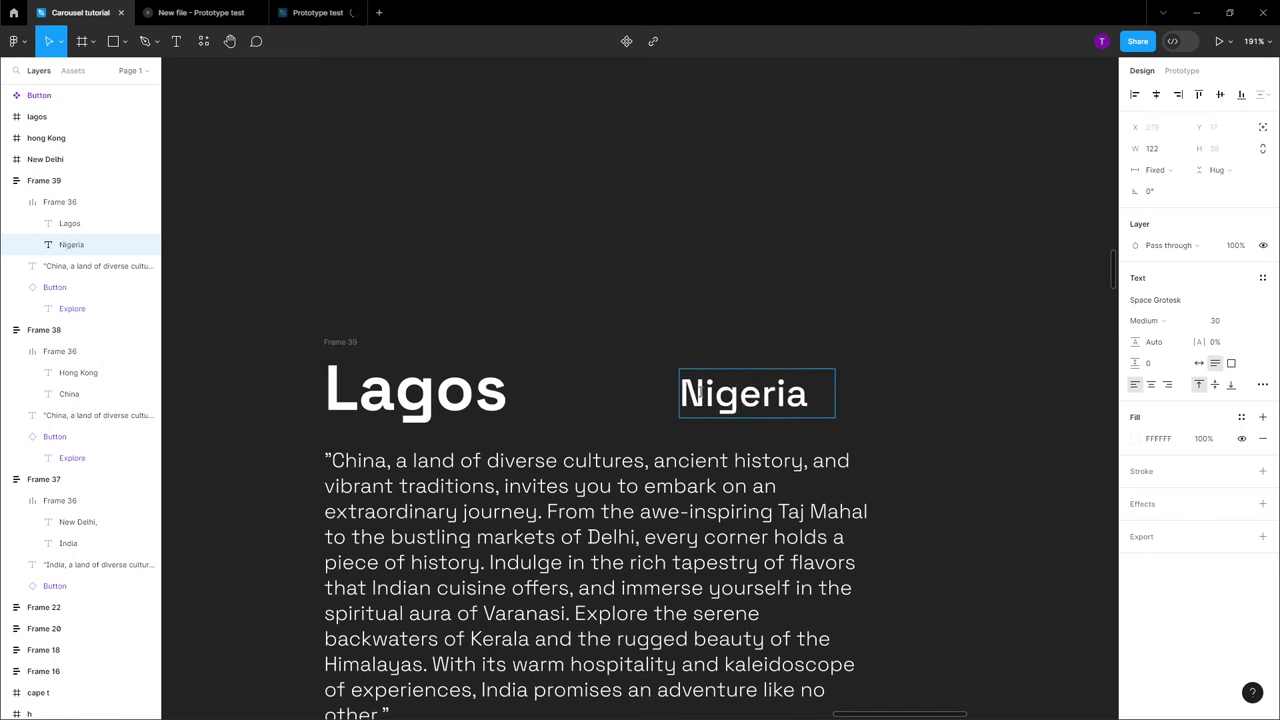
Add a comma after Lagos and narrow the heading box to 164, bringing Nigeria closer
click(503, 394)
key(Escape)
drag(657, 389, 530, 390)
Change the orange selection color of the Lagos block to green 00701F for its Explore button
scroll(530, 390, down, 5)
click(505, 600)
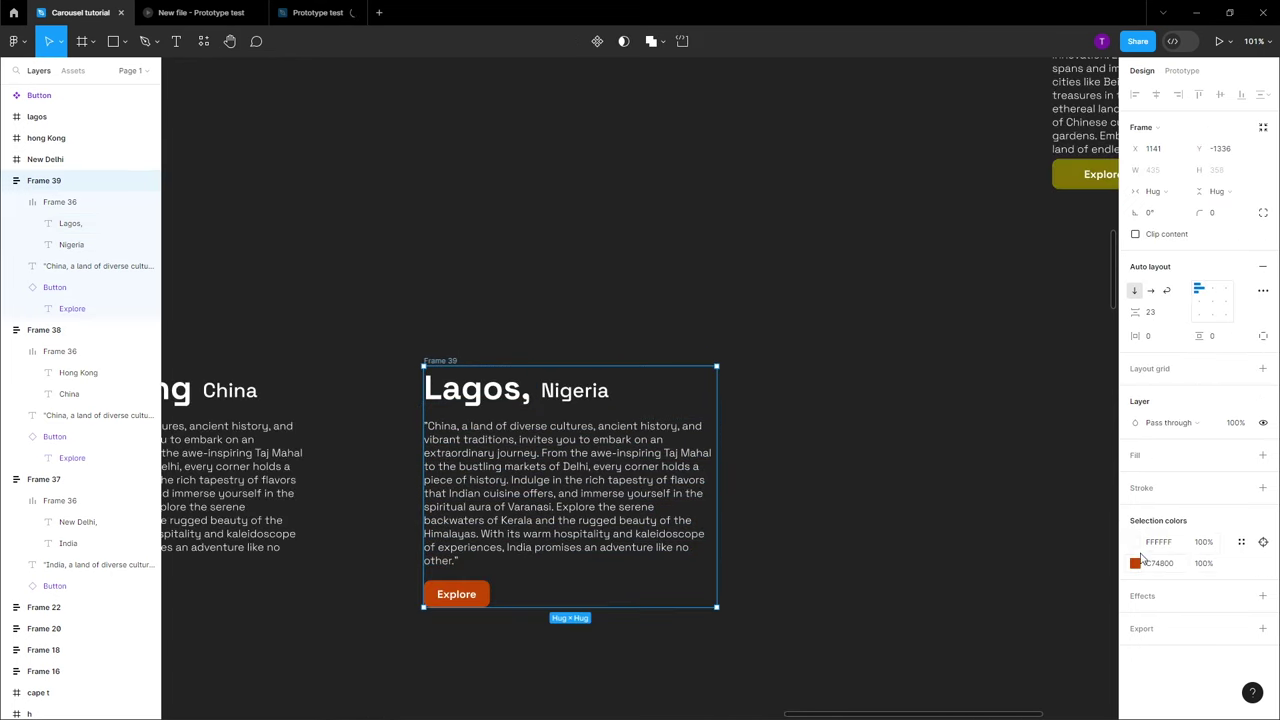
click(1135, 563)
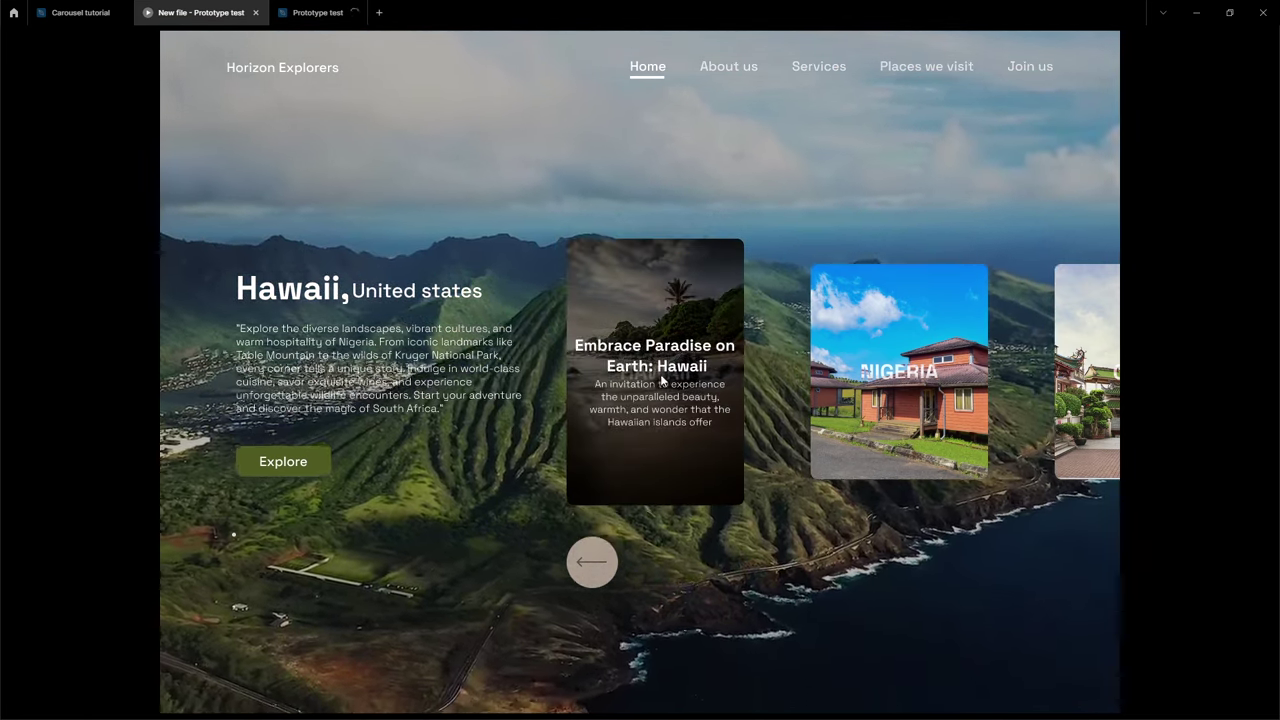
Step through the Lagos, Hong Kong and Cape Town slides of the reference prototype and return to the carousel file
click(885, 348)
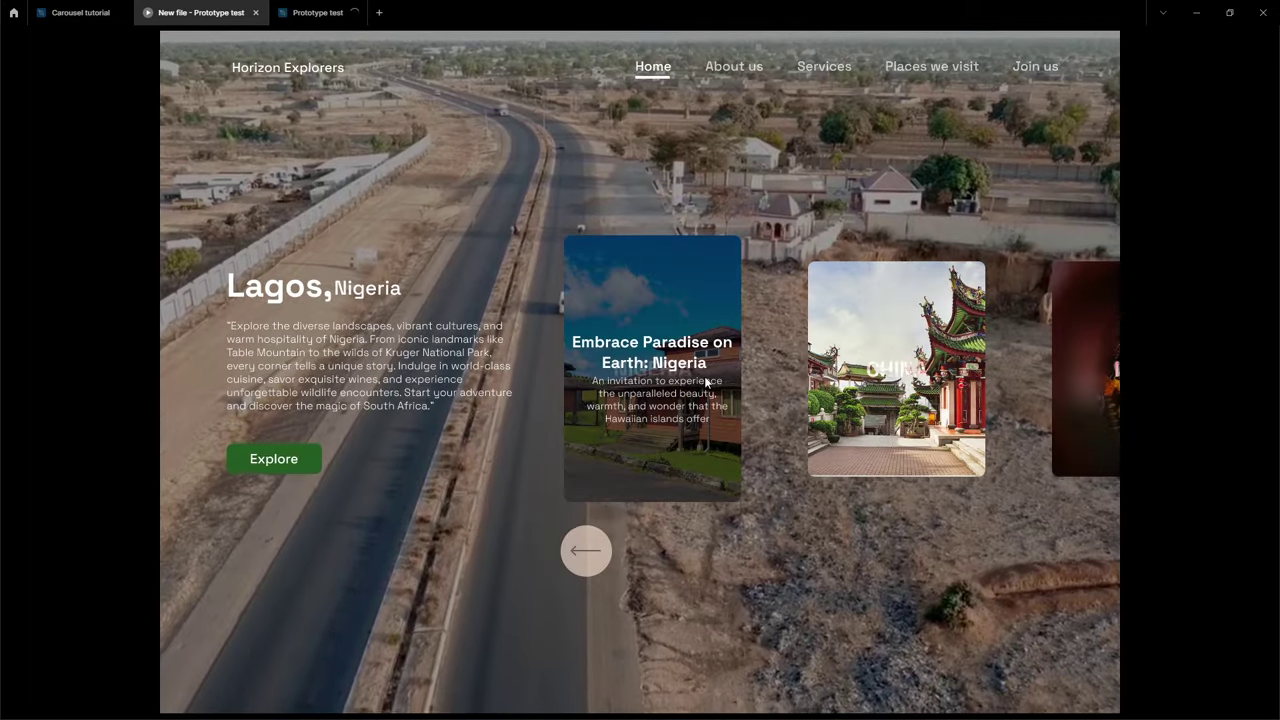
click(910, 395)
click(587, 550)
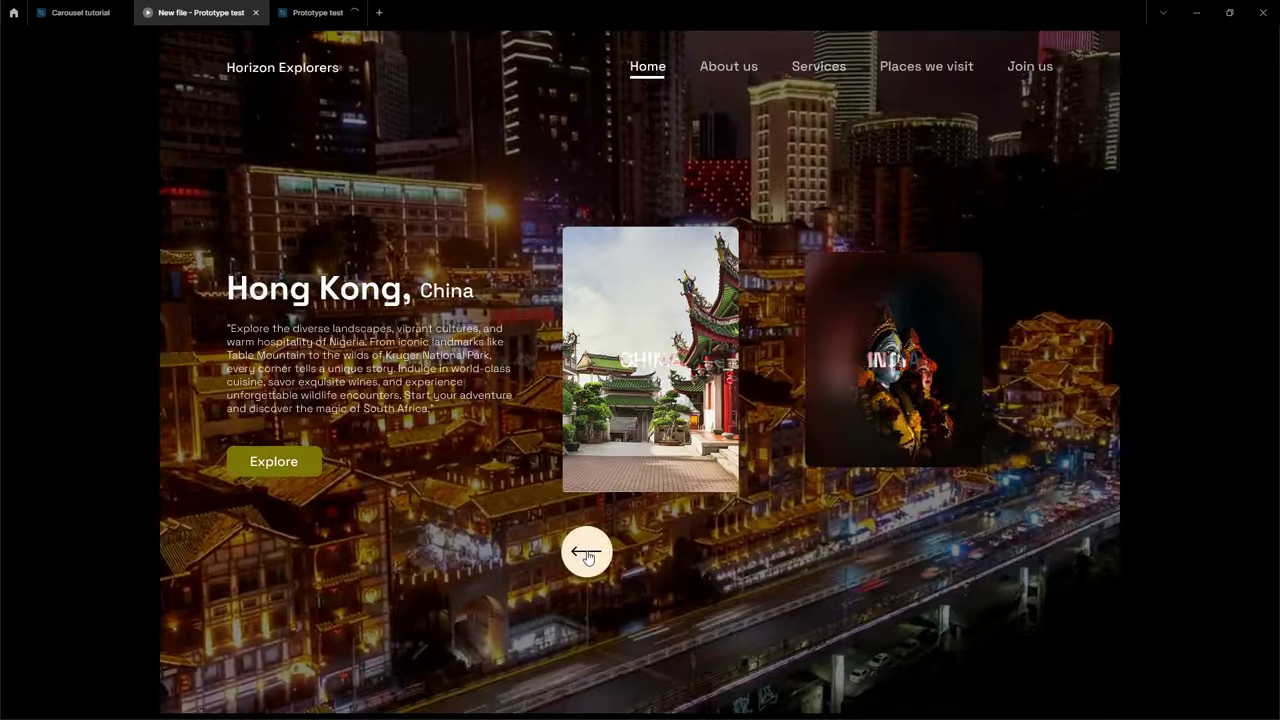
click(588, 555)
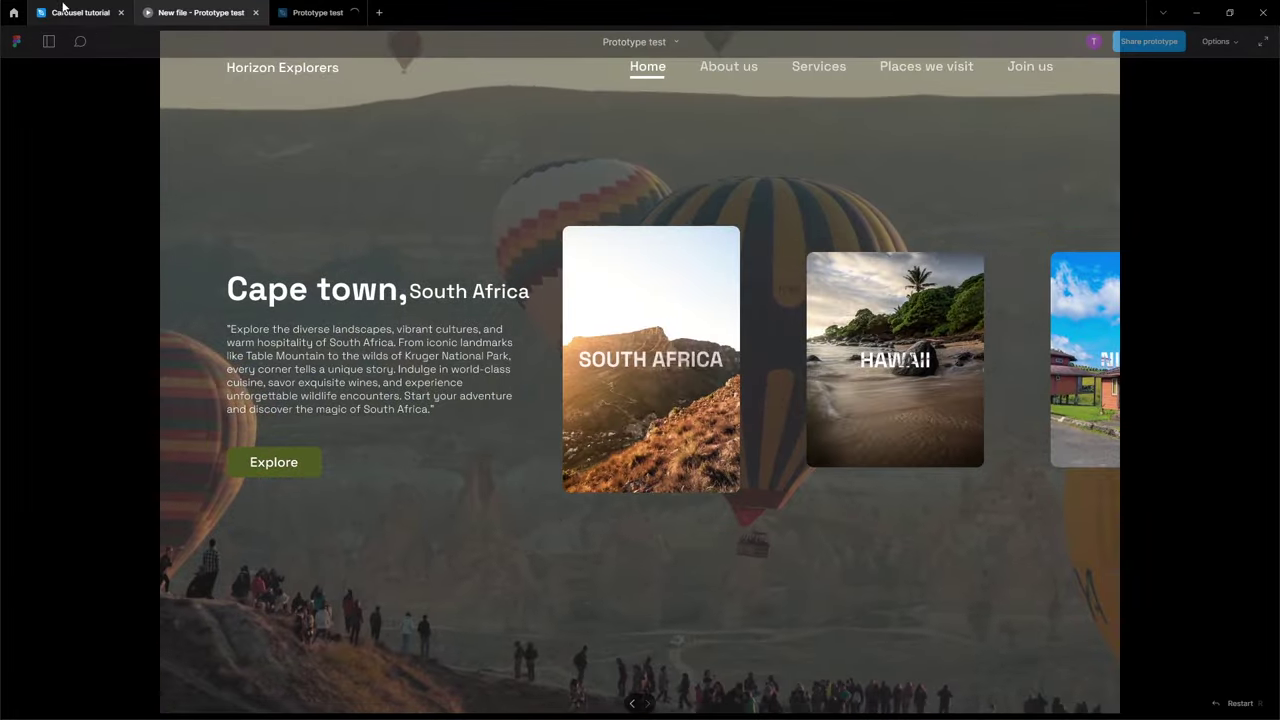
click(80, 12)
Duplicate the Lagos block to its right at X 1783
scroll(524, 479, down, 2)
scroll(583, 577, up, 5)
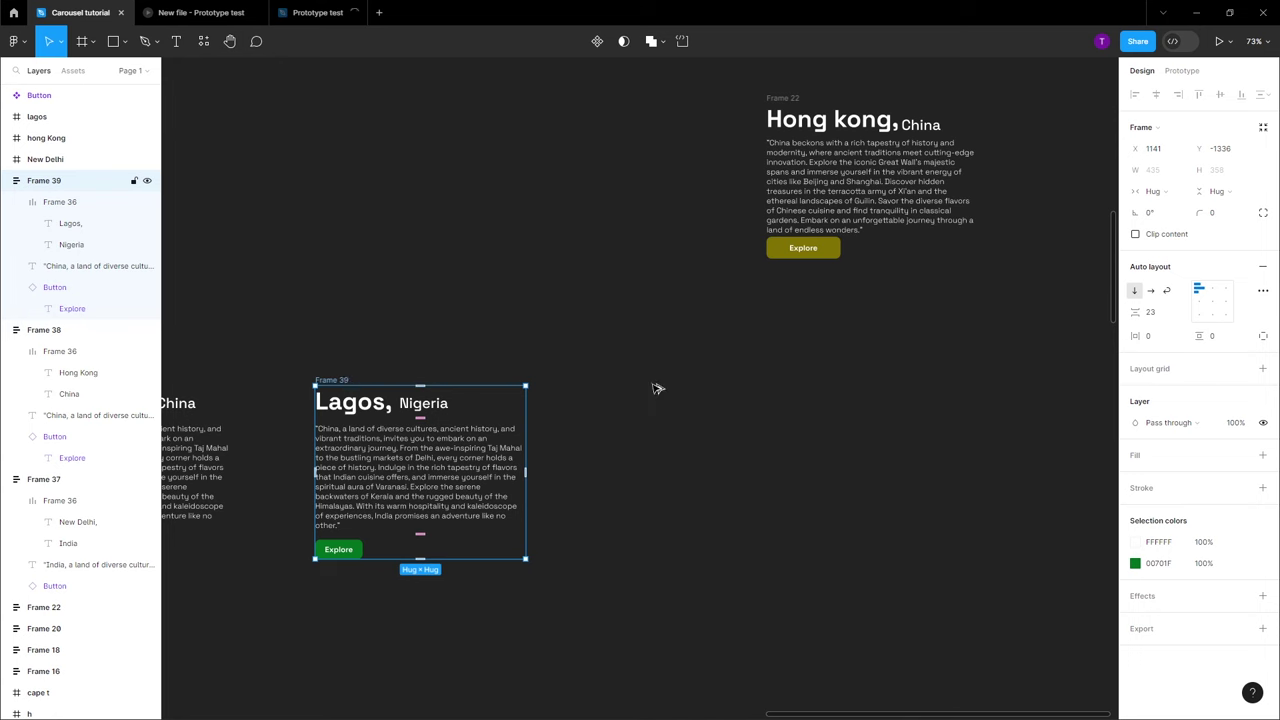
key(ctrl+d)
scroll(735, 400, up, 5)
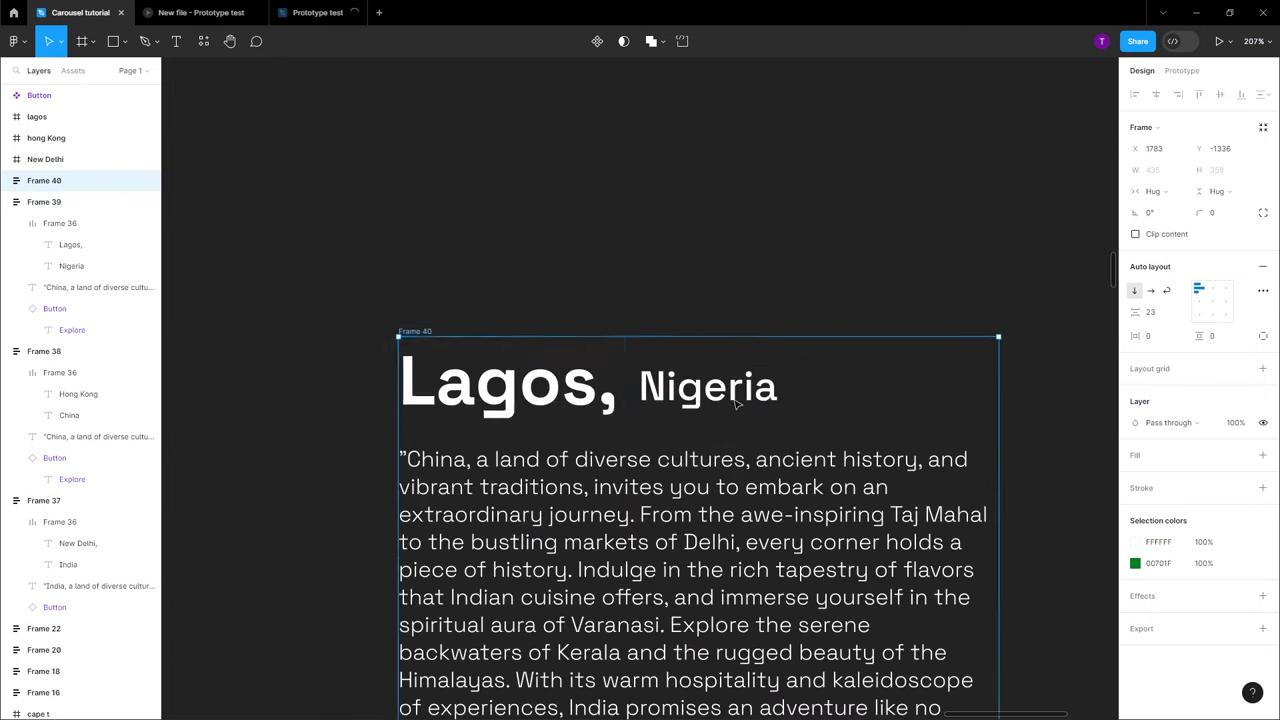
Replace Lagos with Hawaii in the new copy's city heading, keeping the comma
click(508, 402)
double_click(508, 400)
click(508, 399)
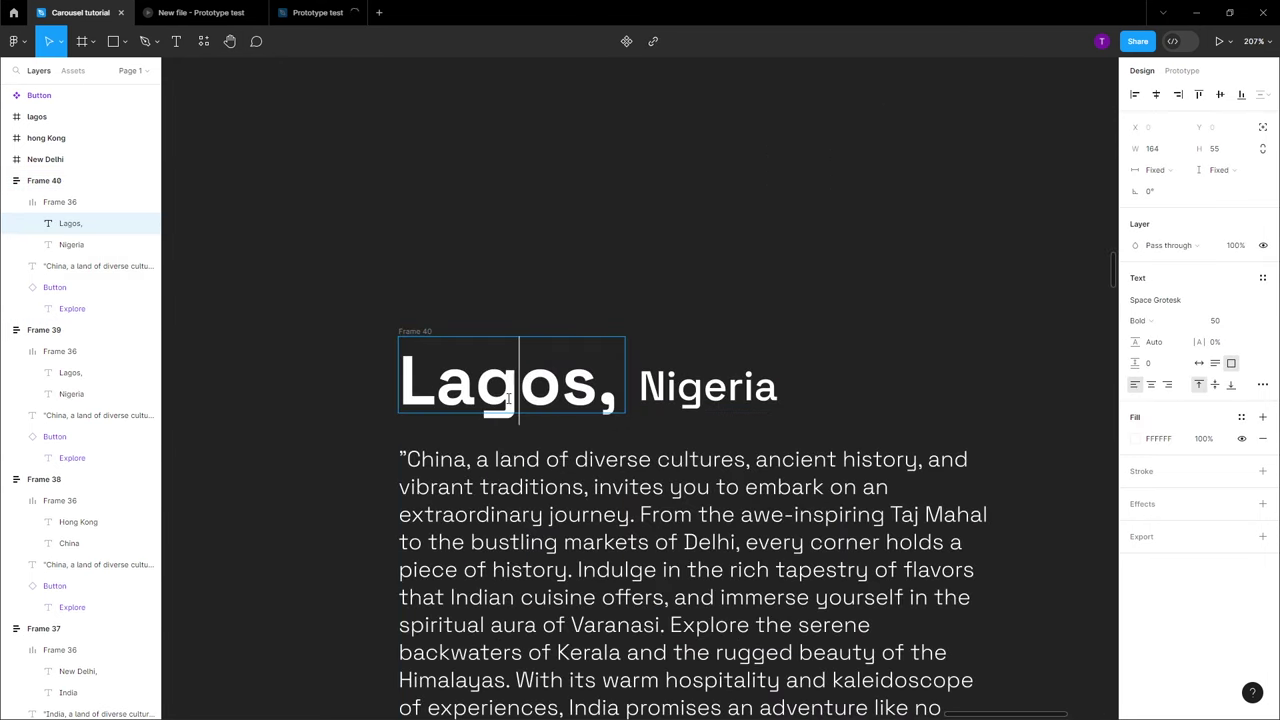
drag(597, 388, 327, 381)
text(ha)
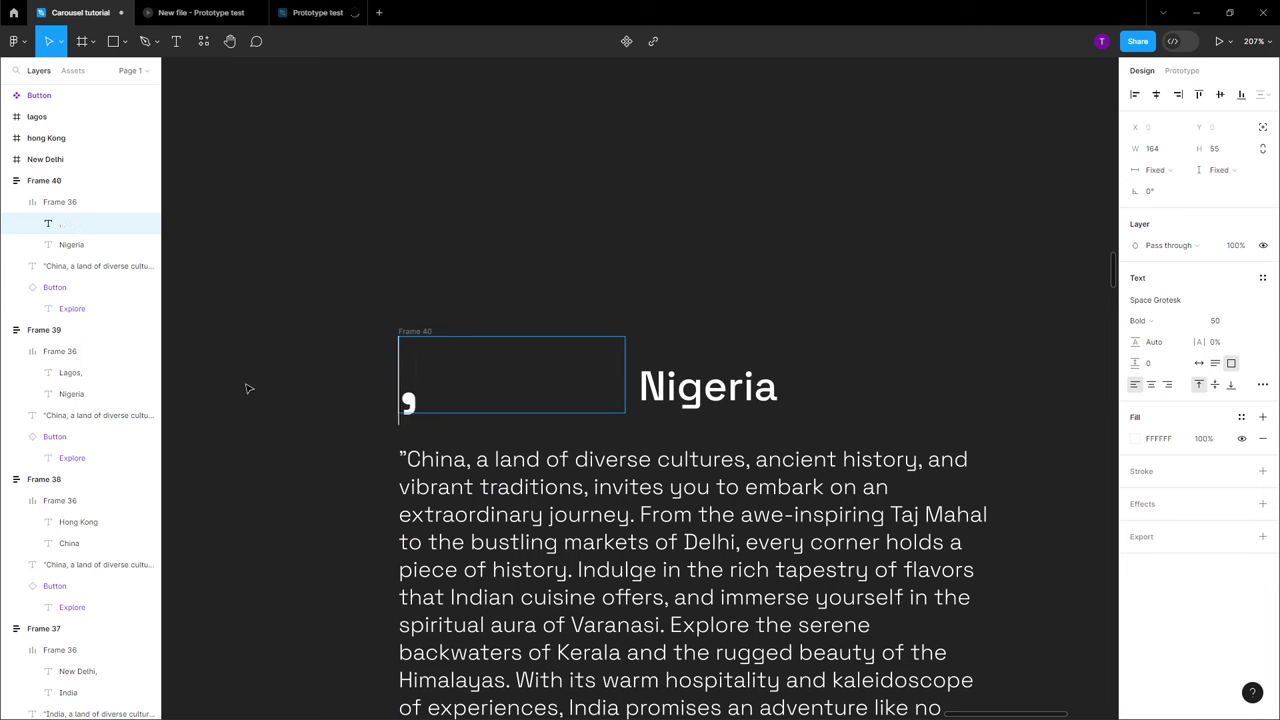
text(awaii)
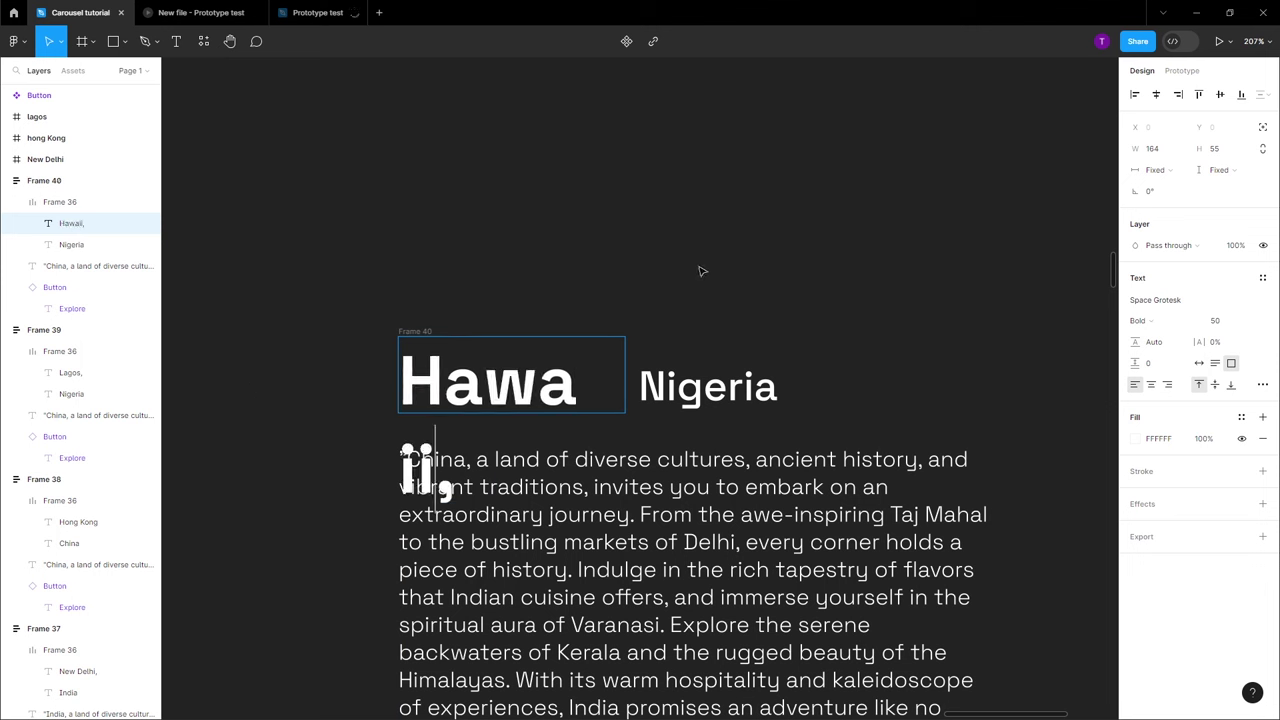
key(Escape)
Change the Hawaii block's country label to United states, widen its text box, and select the whole block
double_click(683, 385)
text(United stat)
drag(825, 378, 938, 383)
scroll(830, 410, down, 4)
click(624, 355)
scroll(618, 493, down, 7)
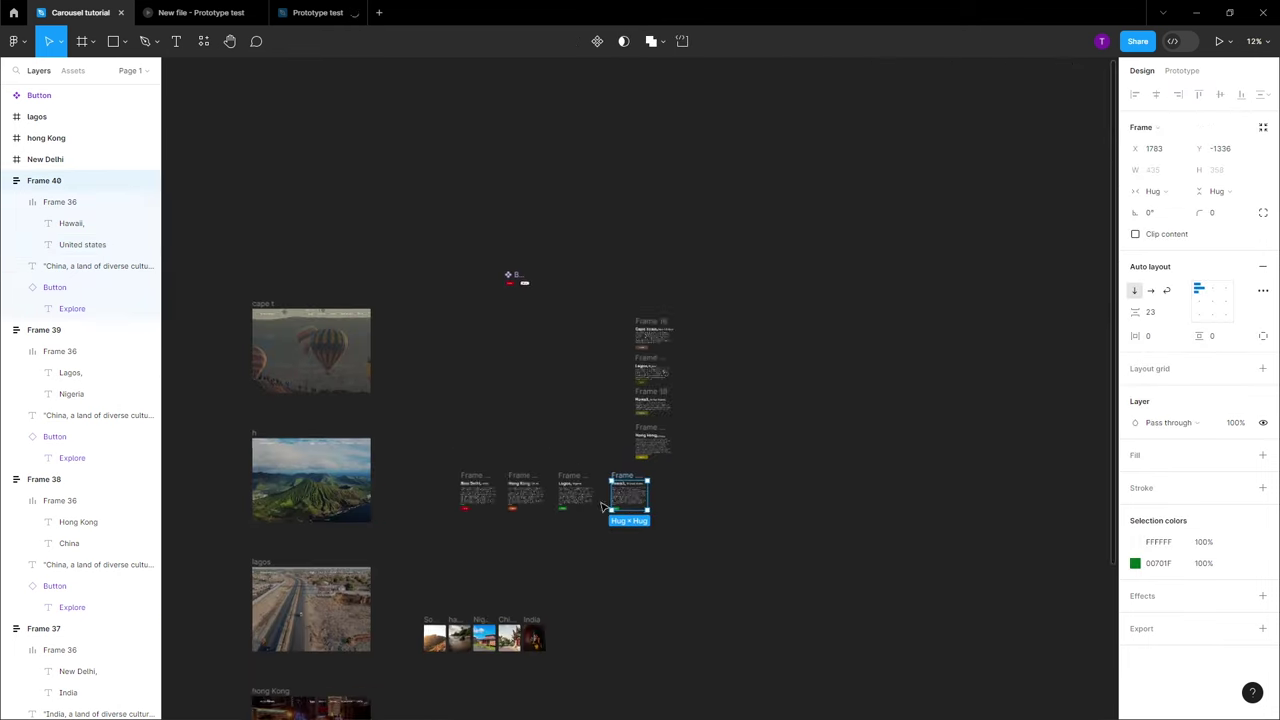
Change the Explore button colour in the Lagos block to B58200
scroll(374, 484, up, 1)
scroll(800, 512, up, 5)
click(241, 336)
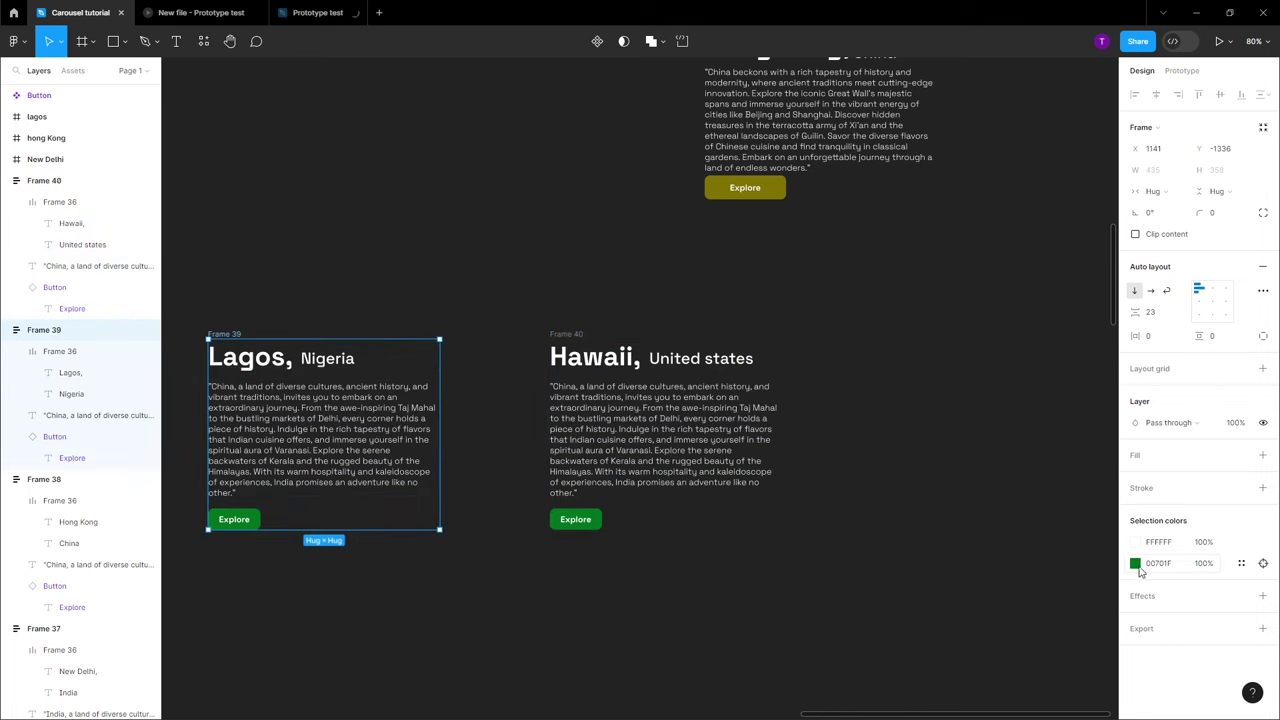
click(1135, 563)
click(975, 662)
drag(1016, 556, 1010, 556)
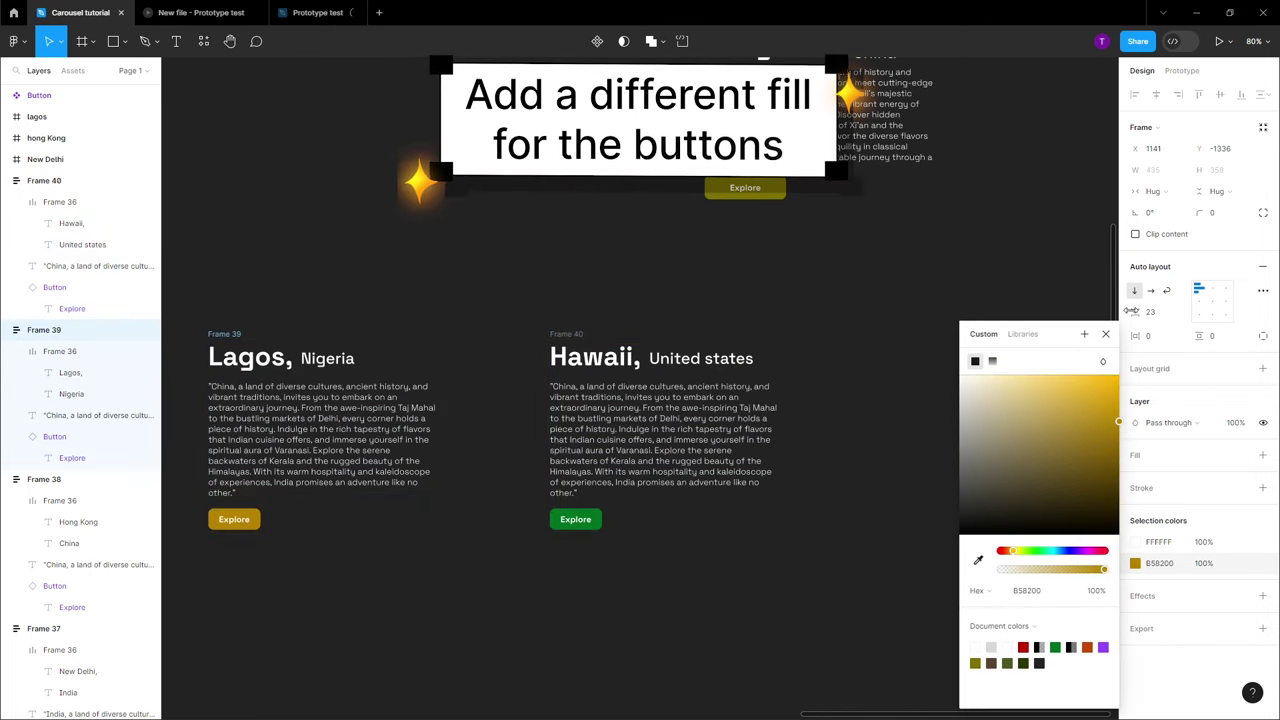
Duplicate the Hawaii block to its right at X 2476
click(640, 316)
drag(567, 335, 935, 335)
drag(984, 275, 629, 290)
scroll(719, 376, up, 5)
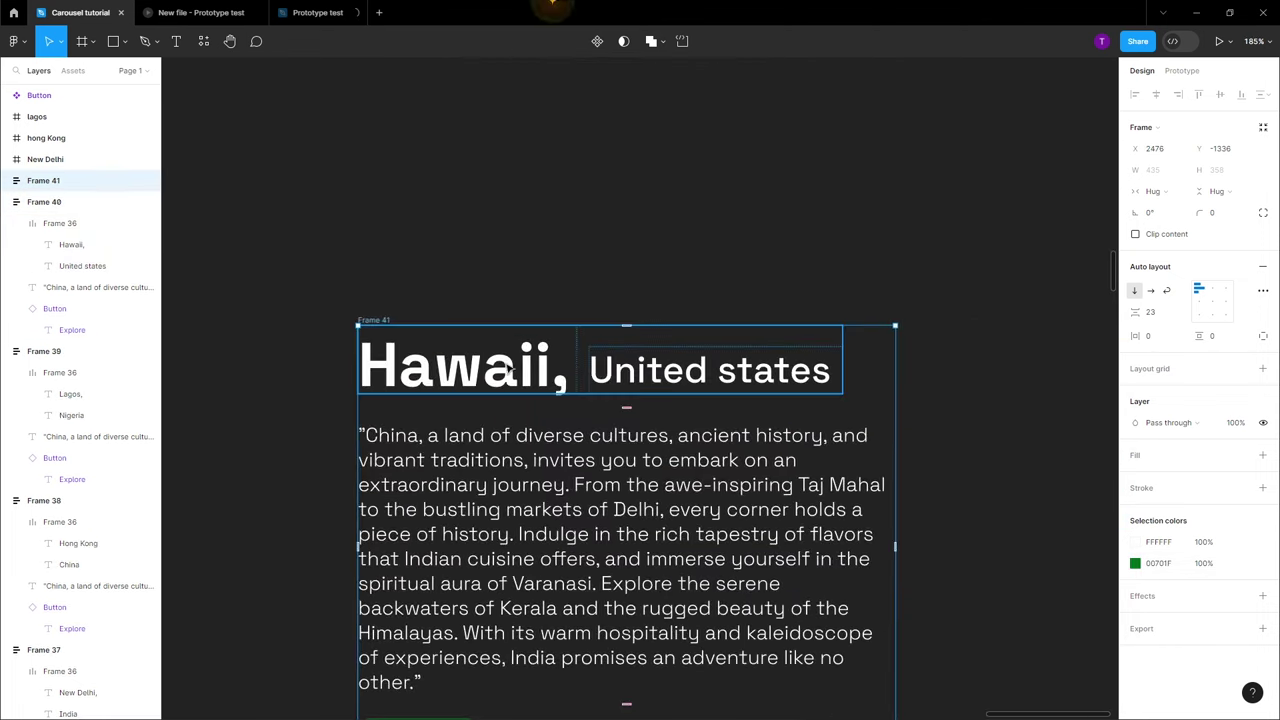
Change the new copy's city heading to Cape town, keeping the comma, and widen its text box to fit on one line
double_click(510, 368)
double_click(512, 366)
drag(557, 366, 257, 361)
text(cape)
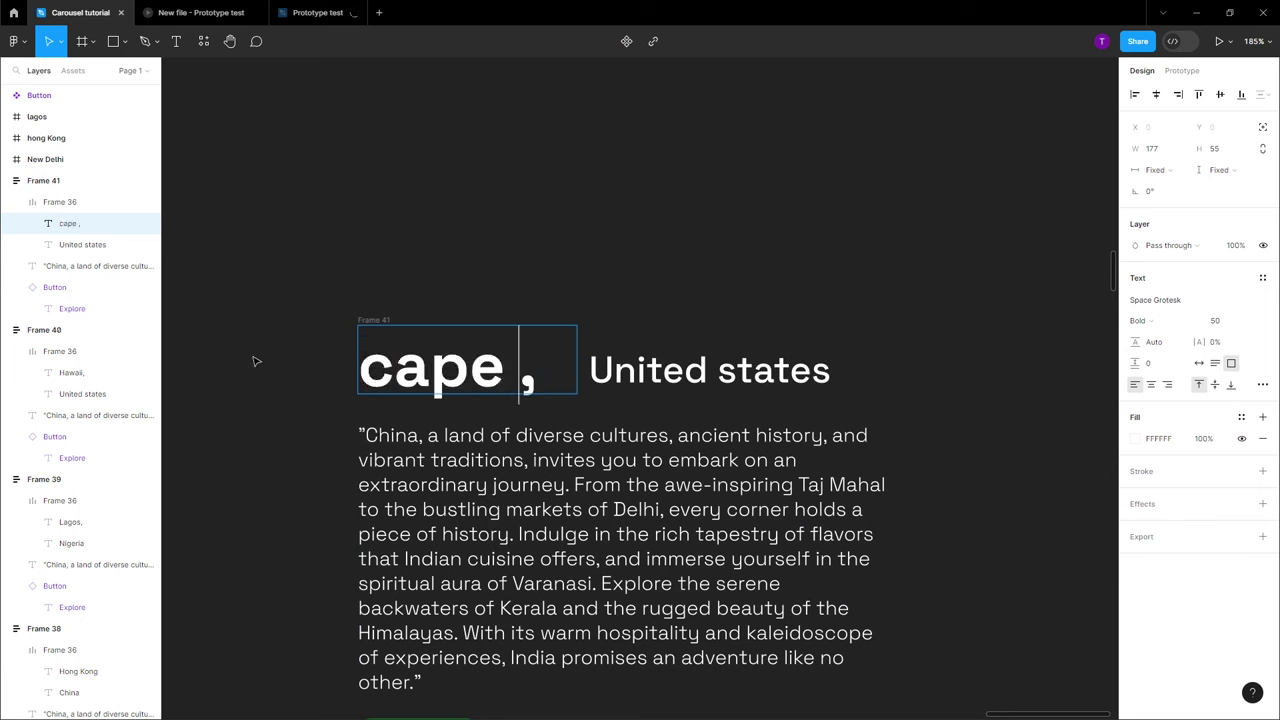
text( town)
drag(389, 365, 317, 371)
text(C)
key(Escape)
drag(578, 364, 700, 347)
Change the Cape town block's country label to South Africa and narrow its text box to fit
double_click(775, 370)
text(D)
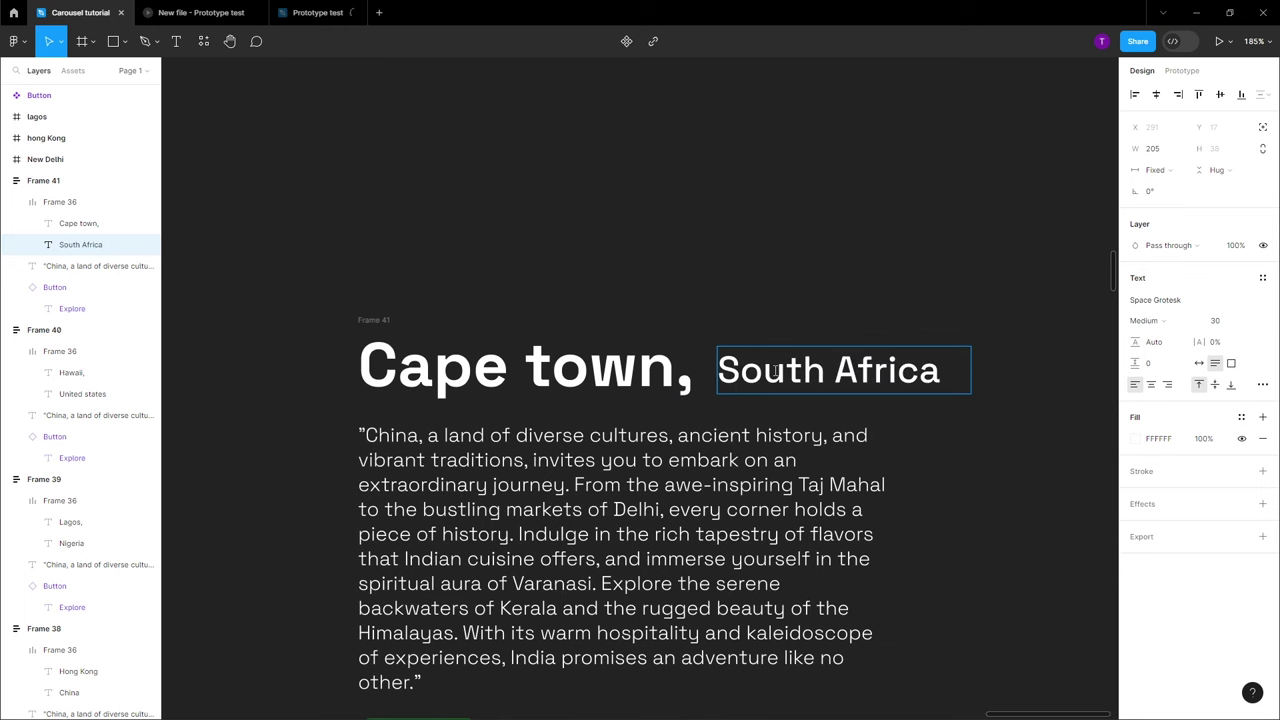
drag(975, 372, 945, 372)
Replace the word China with Cape Town at the start of the Cape town block's description
scroll(416, 482, up, 2)
double_click(422, 475)
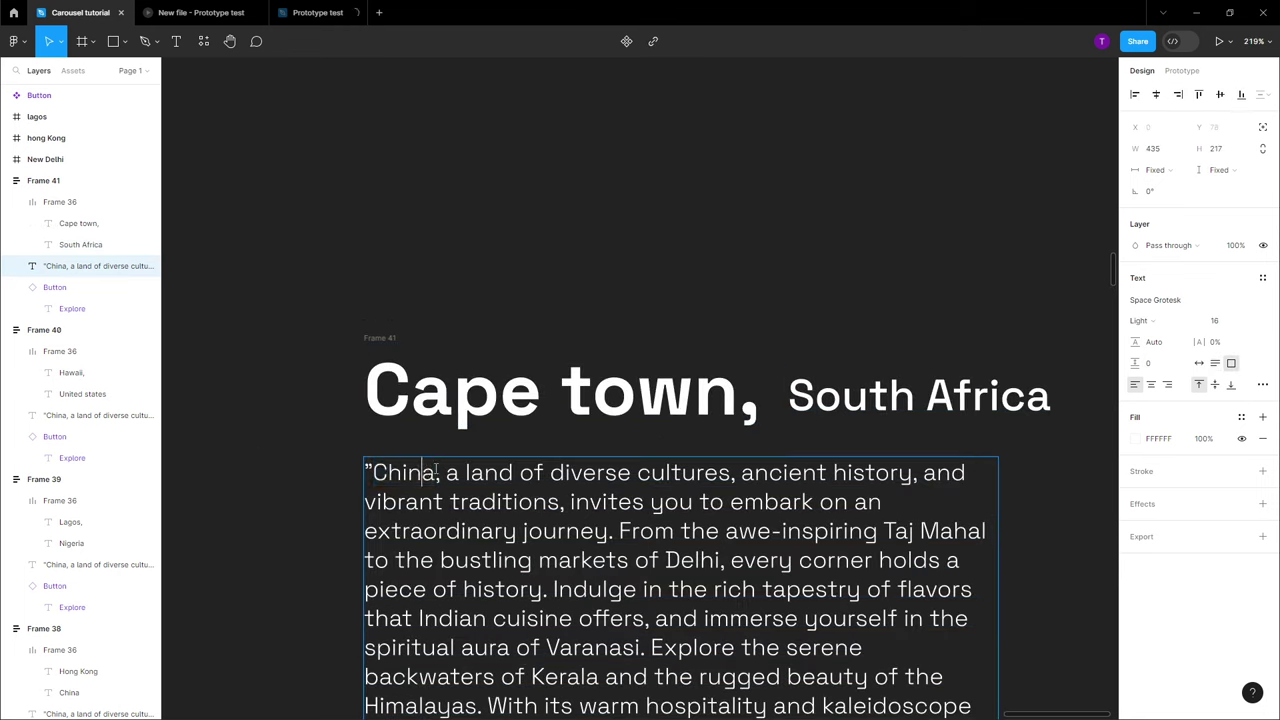
text(Cape Town)
key(Escape)
Replace the word China with Hawaii at the start of the Hawaii block's description
scroll(381, 465, down, 4)
drag(335, 514, 863, 480)
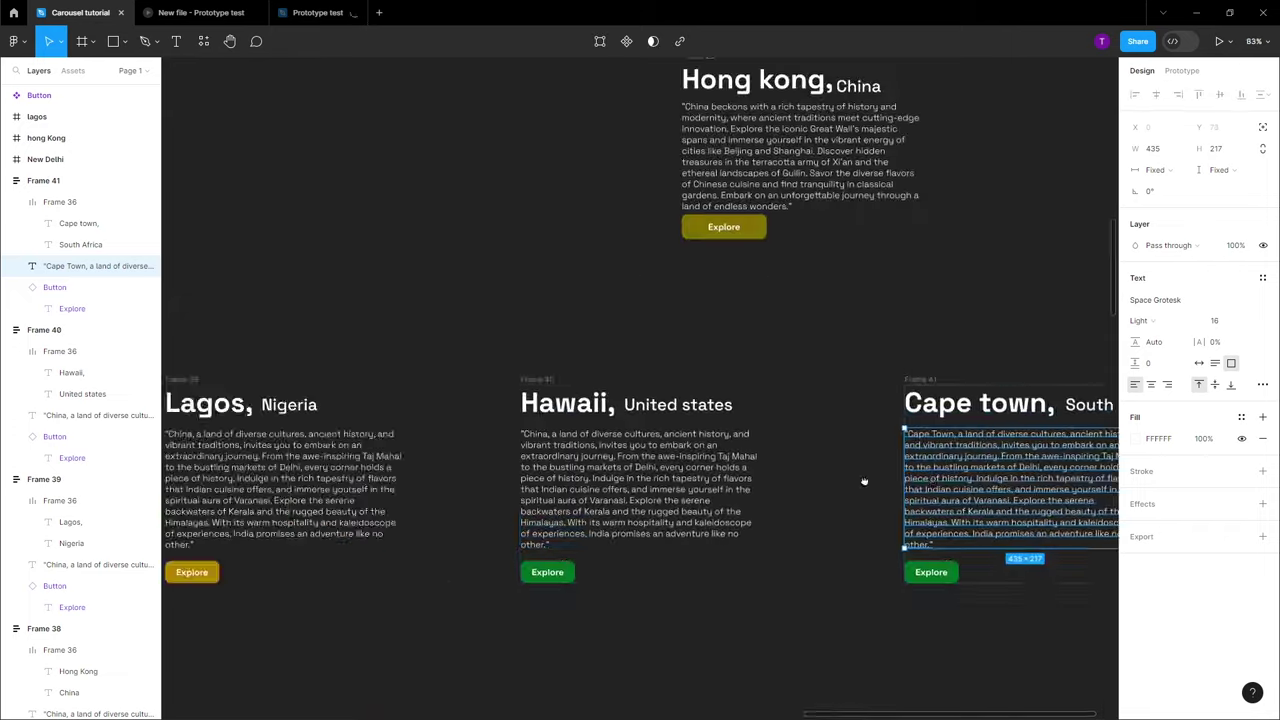
scroll(545, 432, up, 5)
click(476, 455)
double_click(478, 450)
text(Ha)
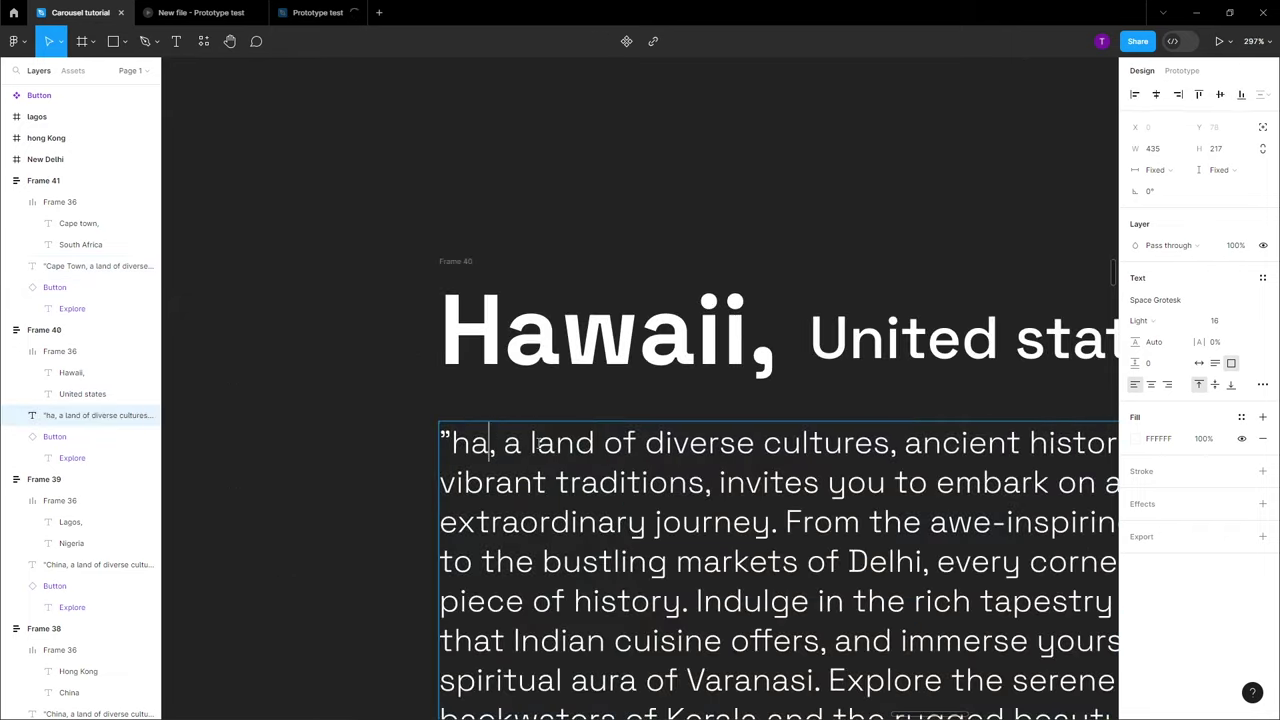
text(waii)
Replace the word China with Lagos at the start of the Lagos block's description
scroll(533, 442, down, 5)
scroll(420, 440, up, 5)
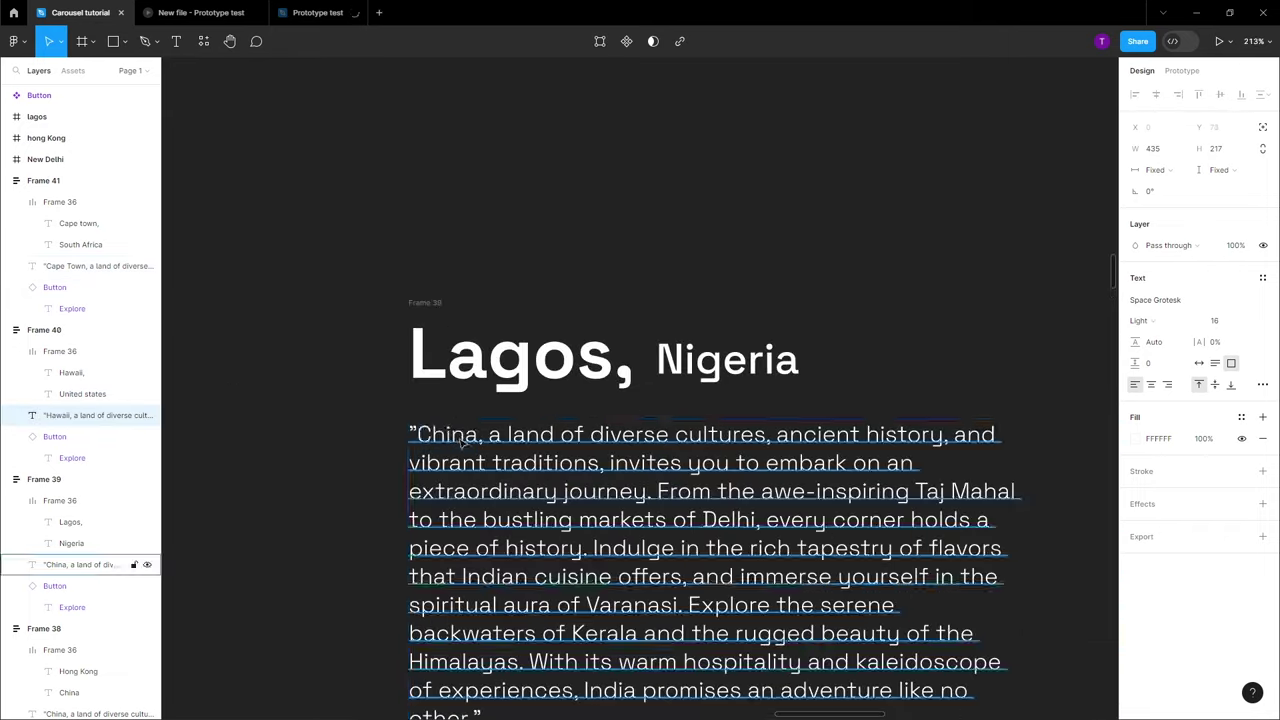
double_click(420, 440)
text(La)
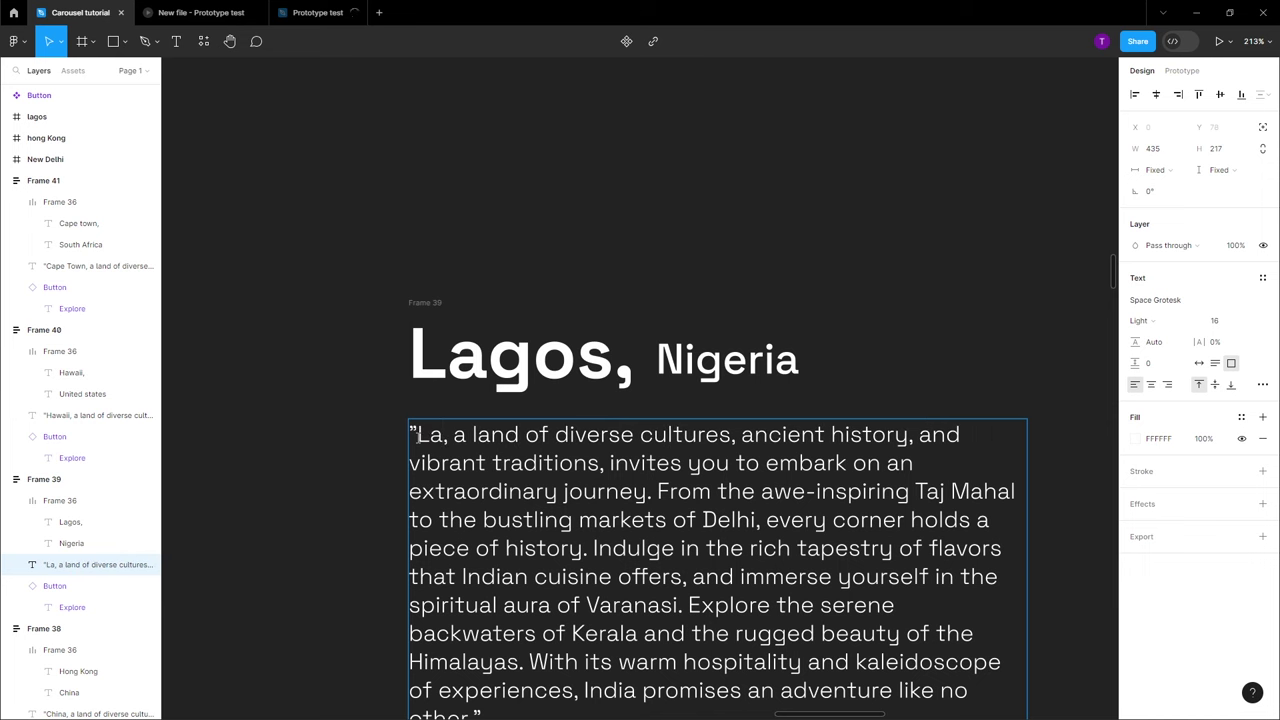
text(gos)
key(Escape)
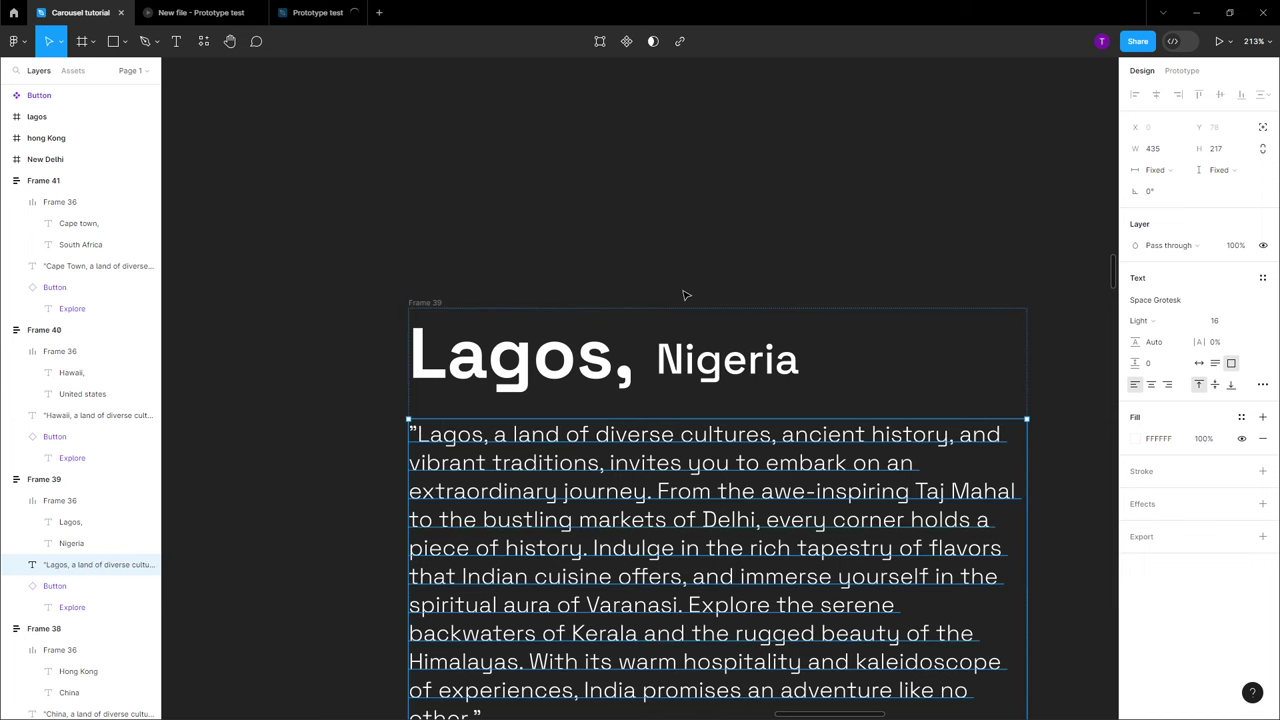
Change the Explore button colour in the Cape town block to 8247FF
scroll(680, 307, down, 10)
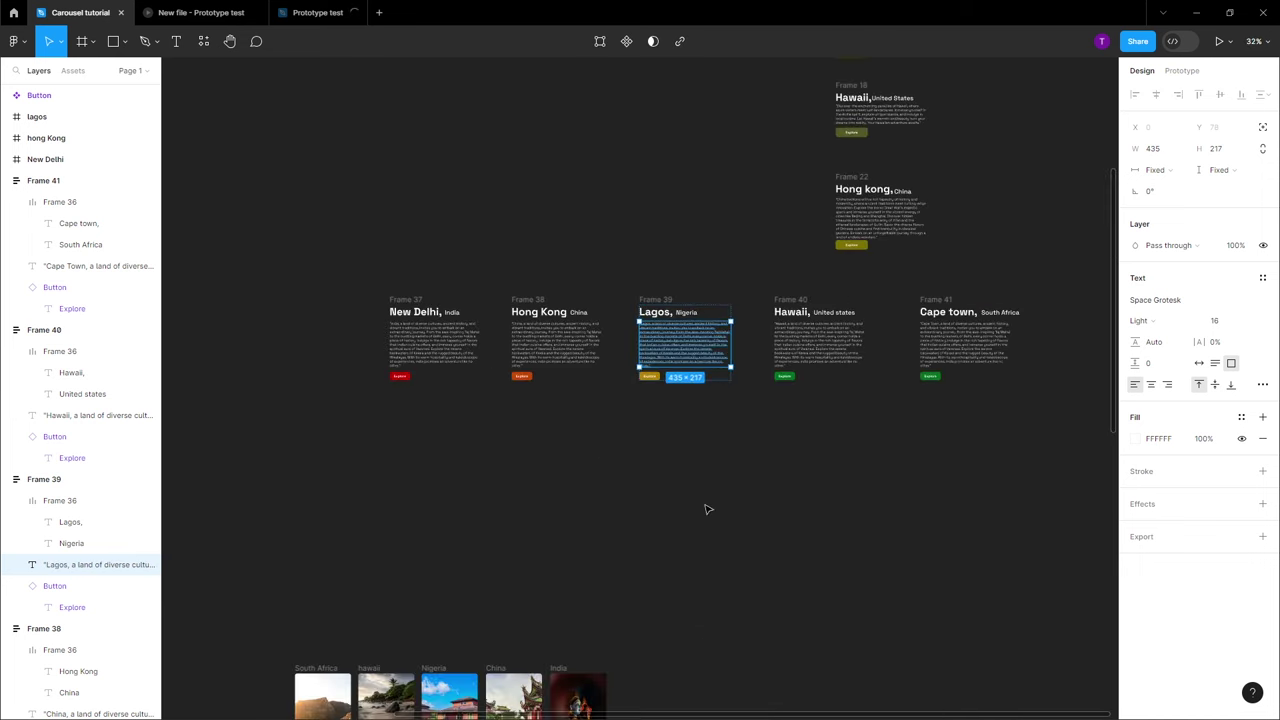
click(574, 473)
drag(574, 473, 171, 349)
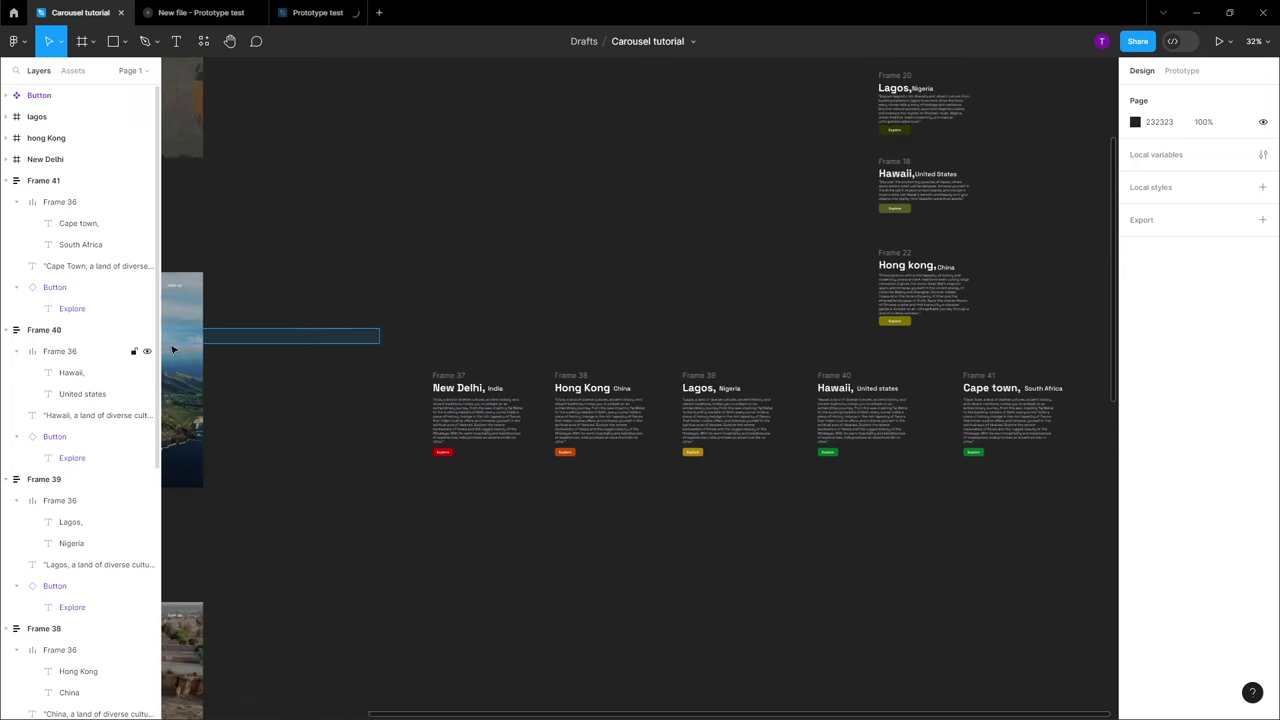
drag(212, 214, 207, 350)
click(1006, 510)
click(1134, 564)
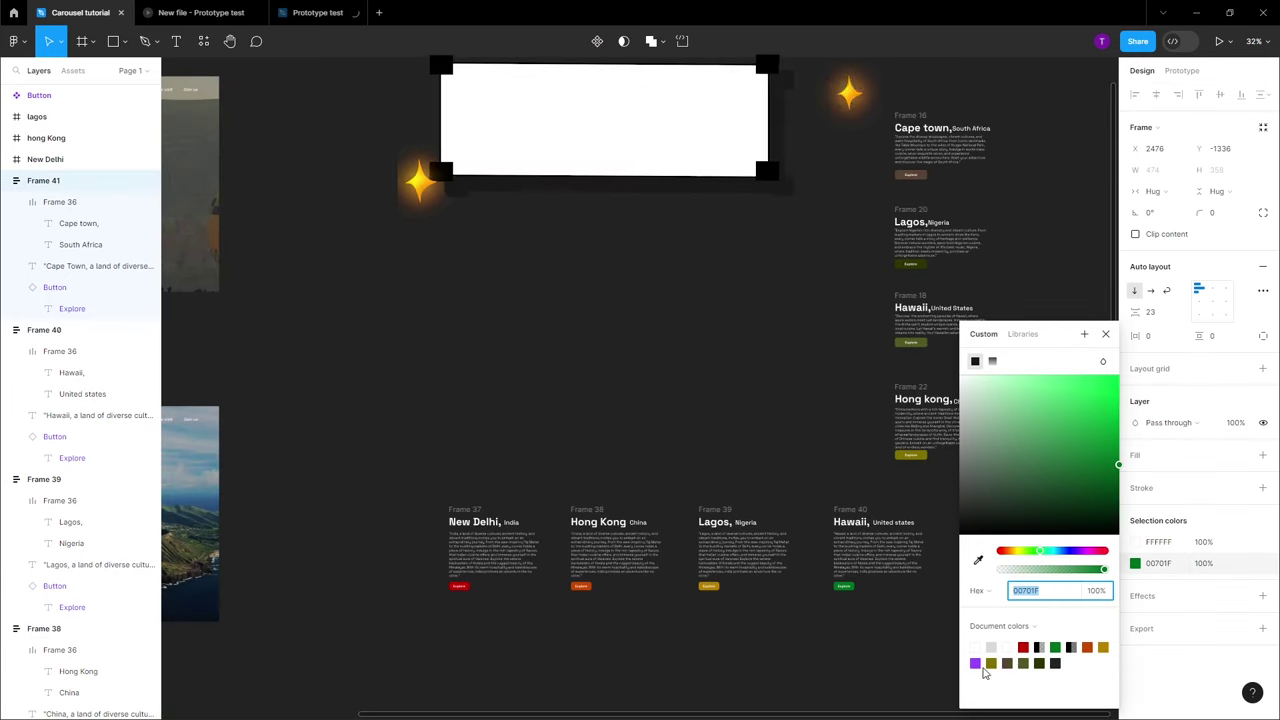
text(8247FF)
key(Return)
click(1106, 334)
Select all five destination text blocks in the row and wrap them in one frame
drag(725, 434, 575, 367)
drag(178, 390, 324, 490)
scroll(519, 450, down, 2)
scroll(519, 450, up, 1)
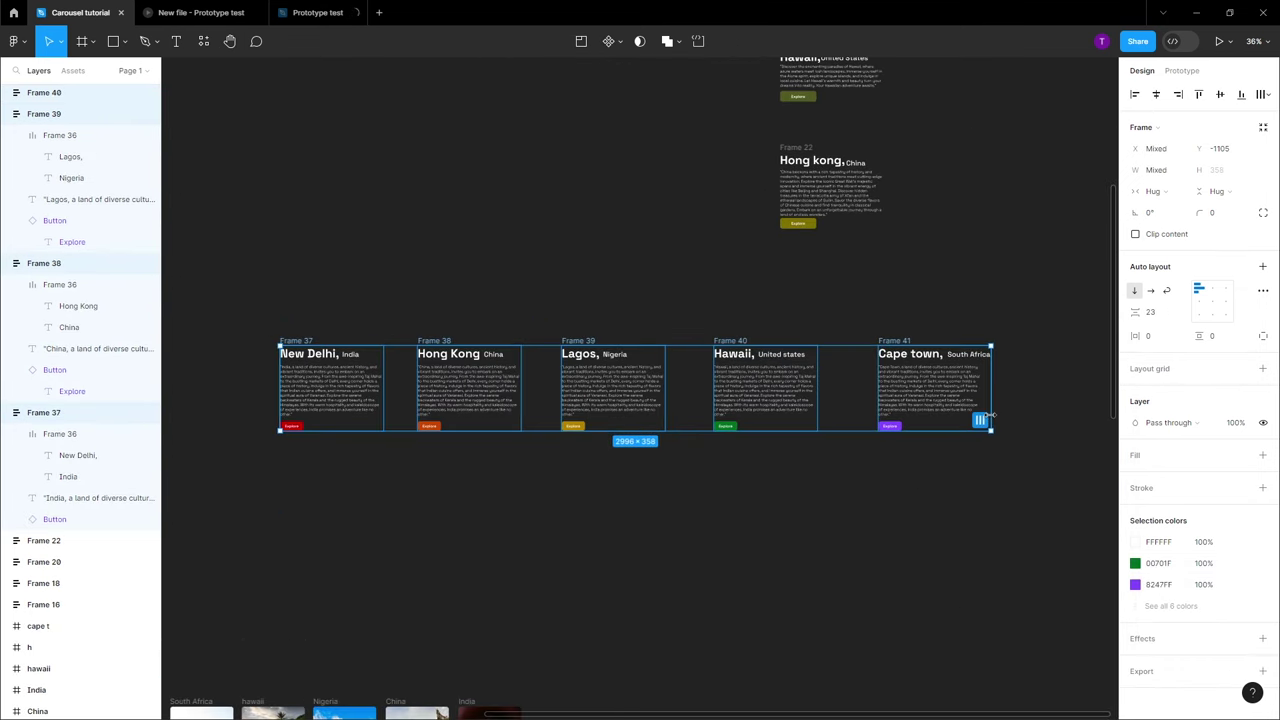
right_click(642, 367)
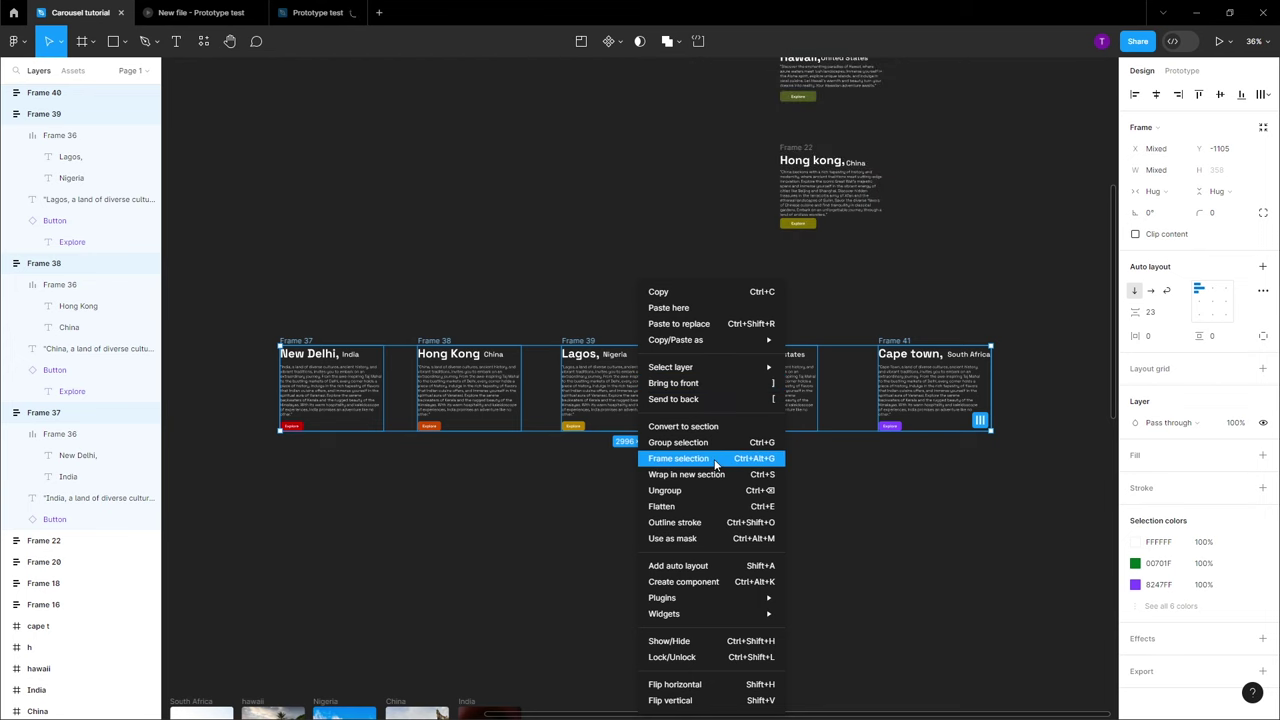
click(715, 460)
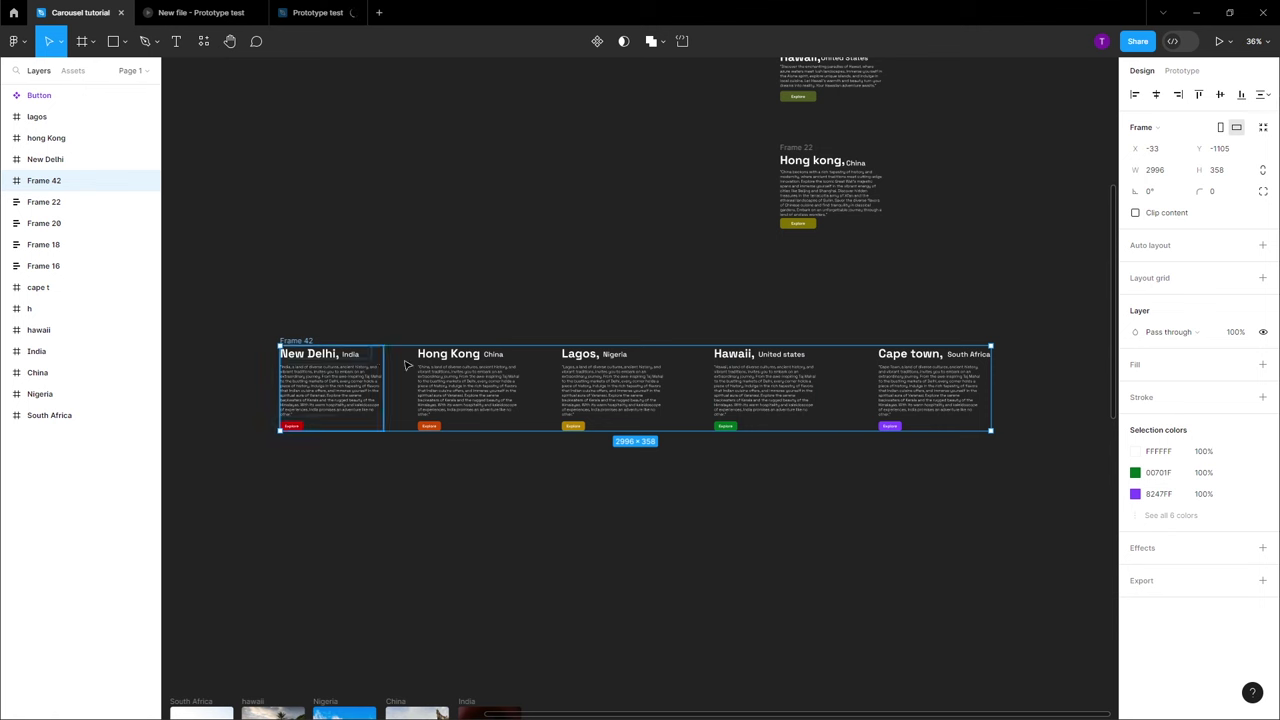
Apply Distribute vertical spacing and Distribute horizontal spacing to the five blocks in the new frame
click(1265, 95)
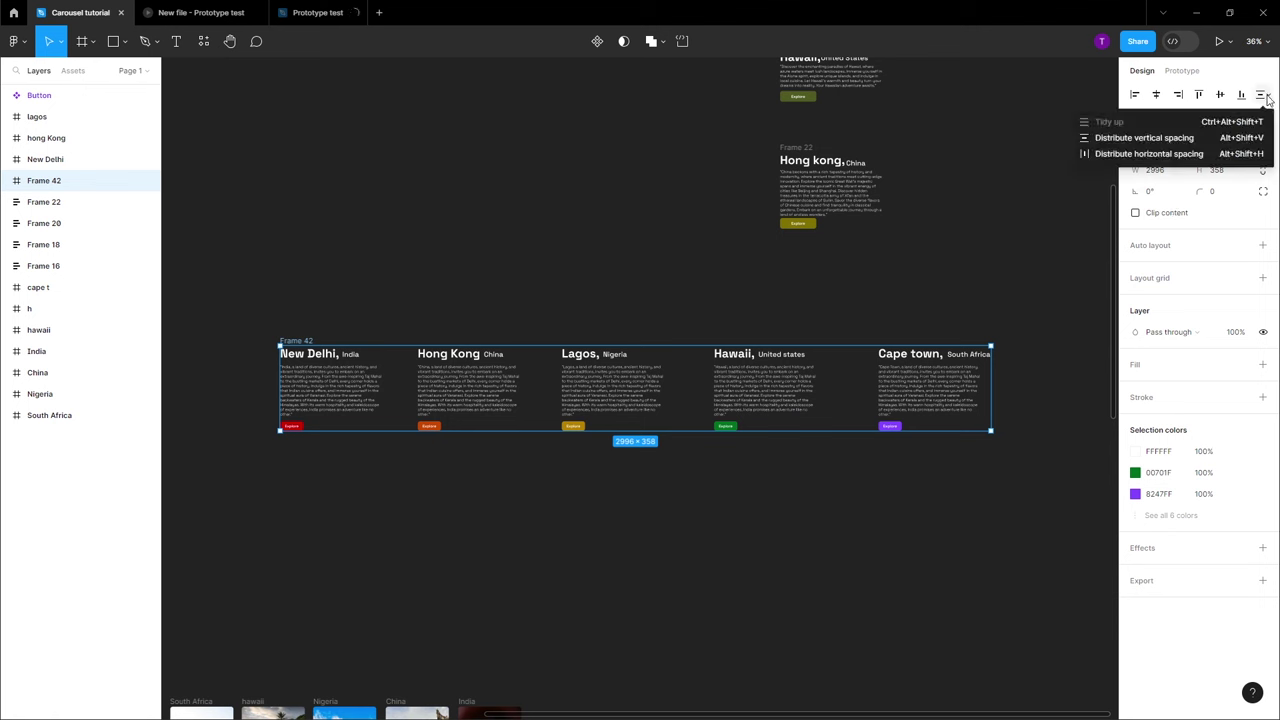
click(1153, 141)
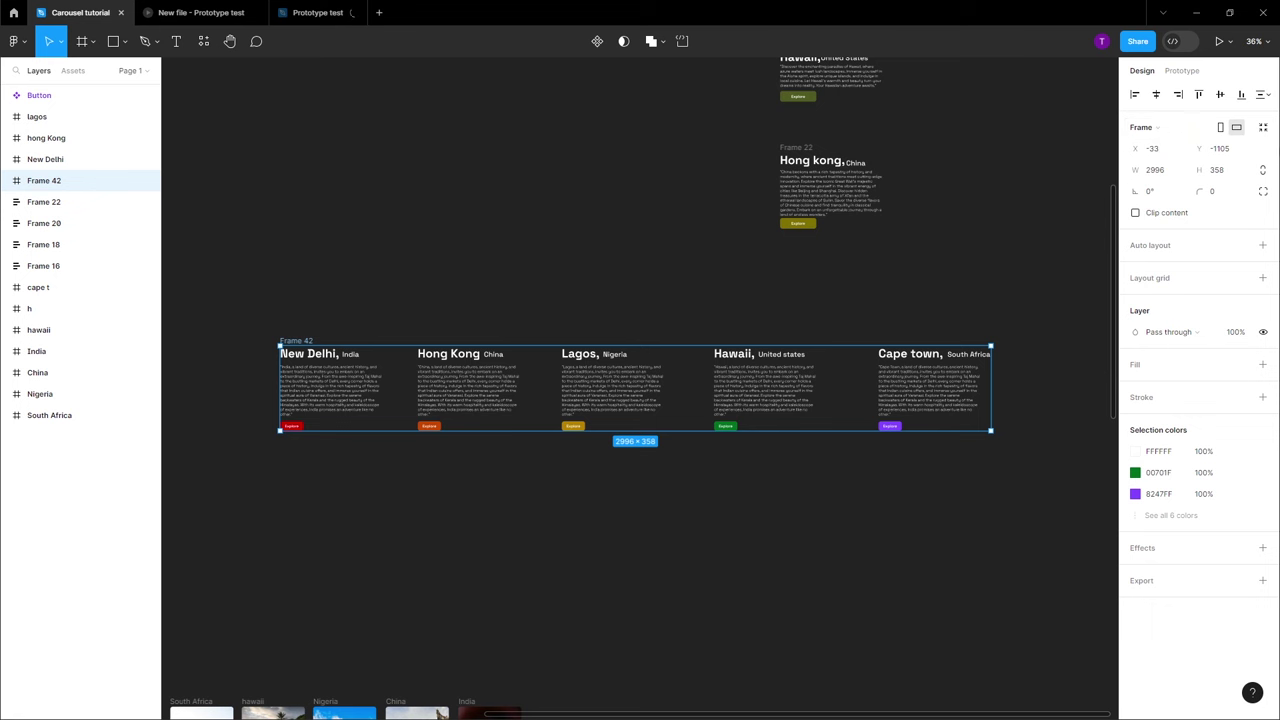
click(1266, 95)
click(1212, 158)
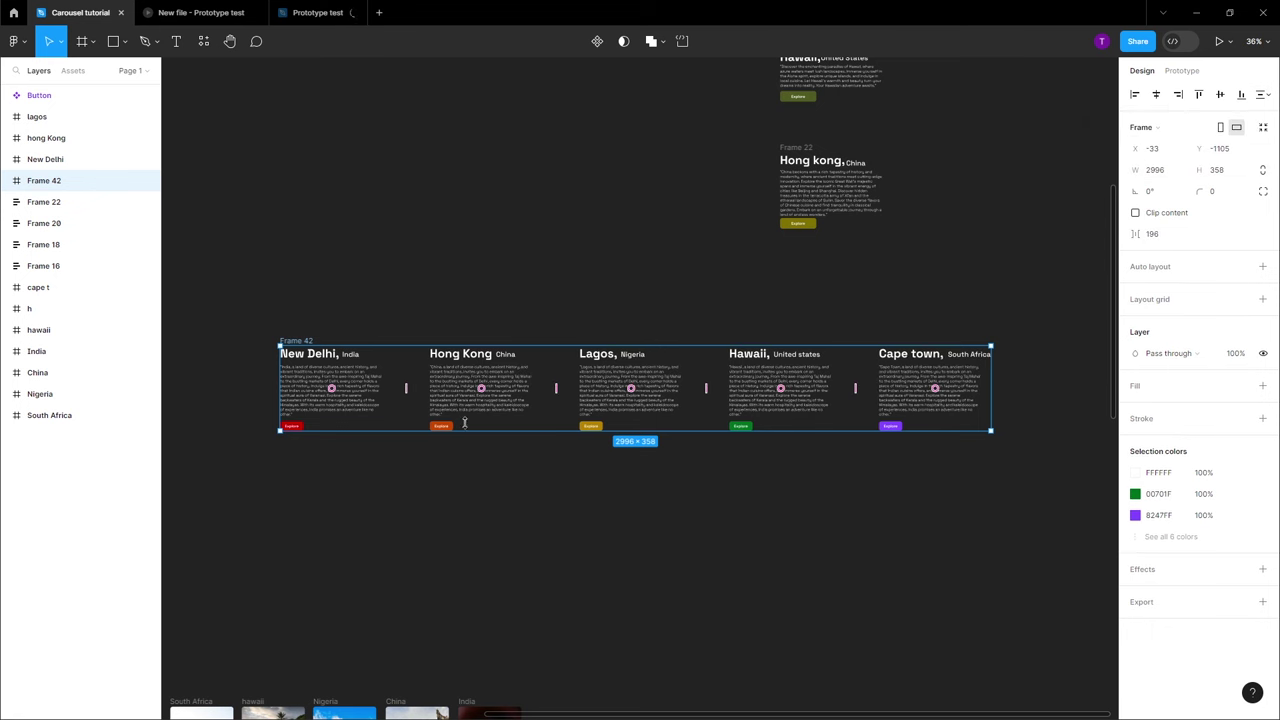
Widen the horizontal gap between the five destination blocks to 336
mouse_move(406, 390)
mouse_down()
mouse_move(517, 401)
mouse_move(397, 378)
mouse_move(424, 384)
mouse_up()
click(520, 325)
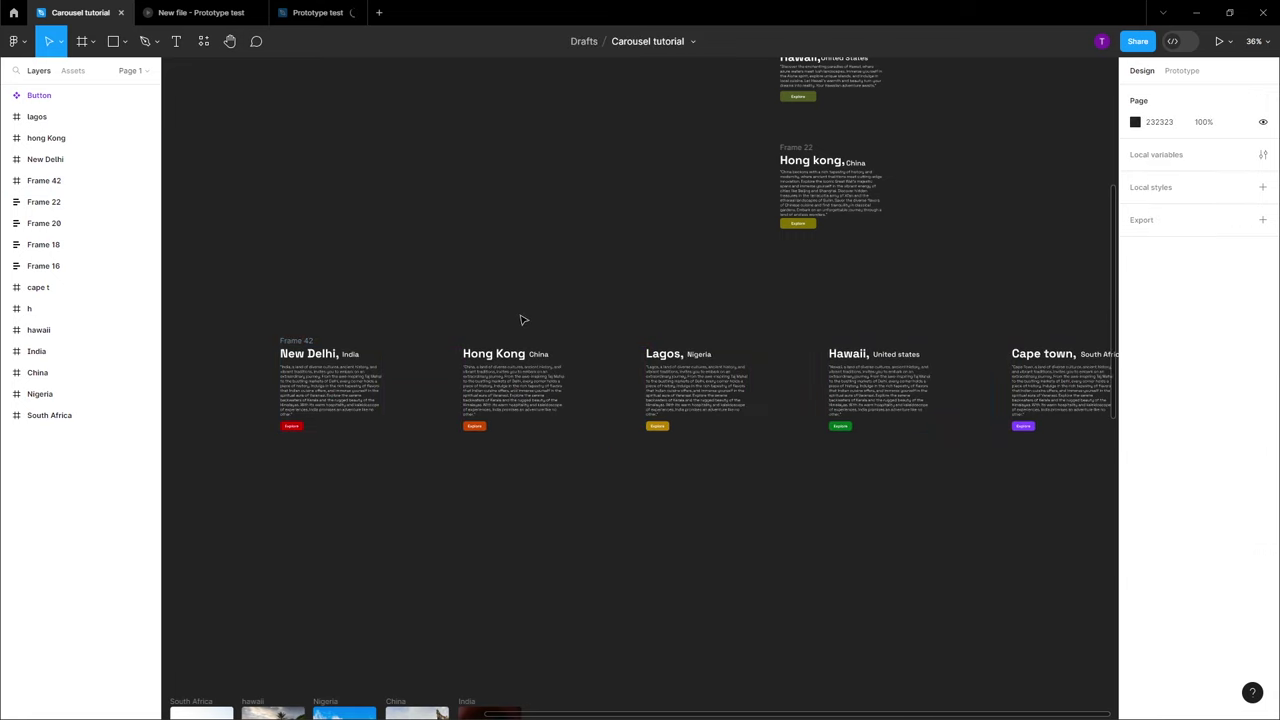
scroll(523, 330, down, 3)
drag(466, 260, 597, 300)
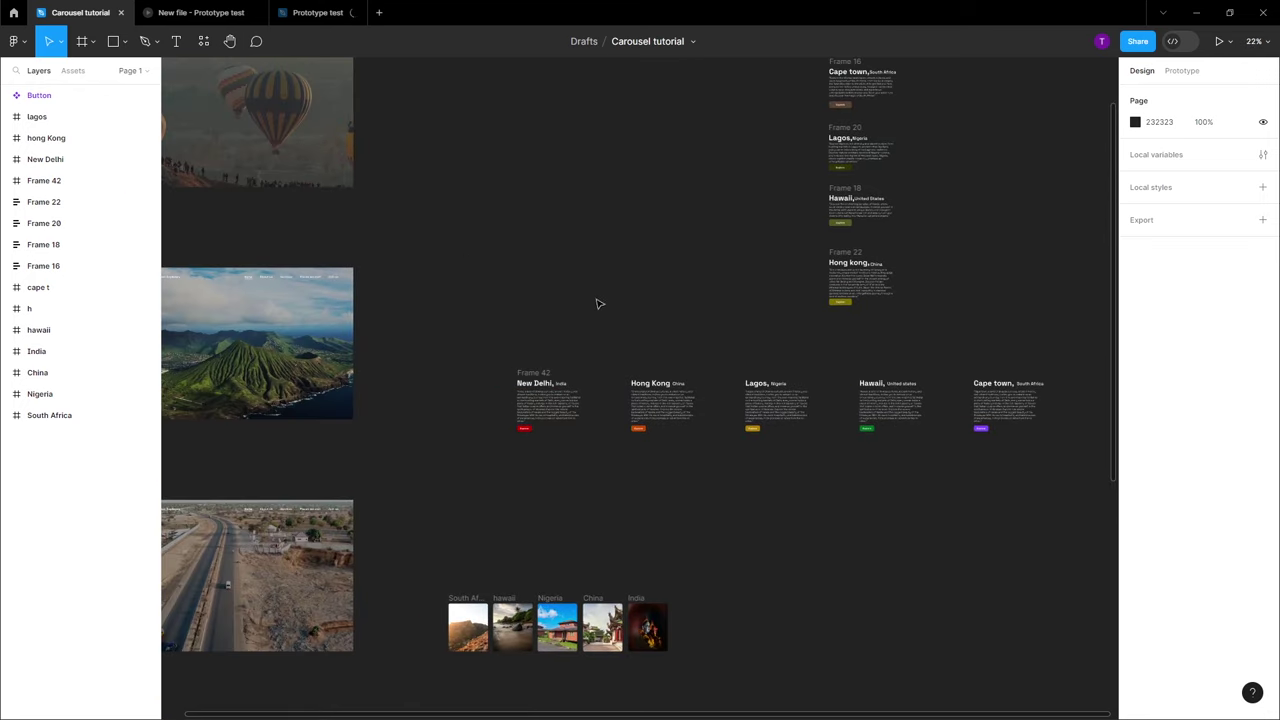
scroll(450, 203, down, 2)
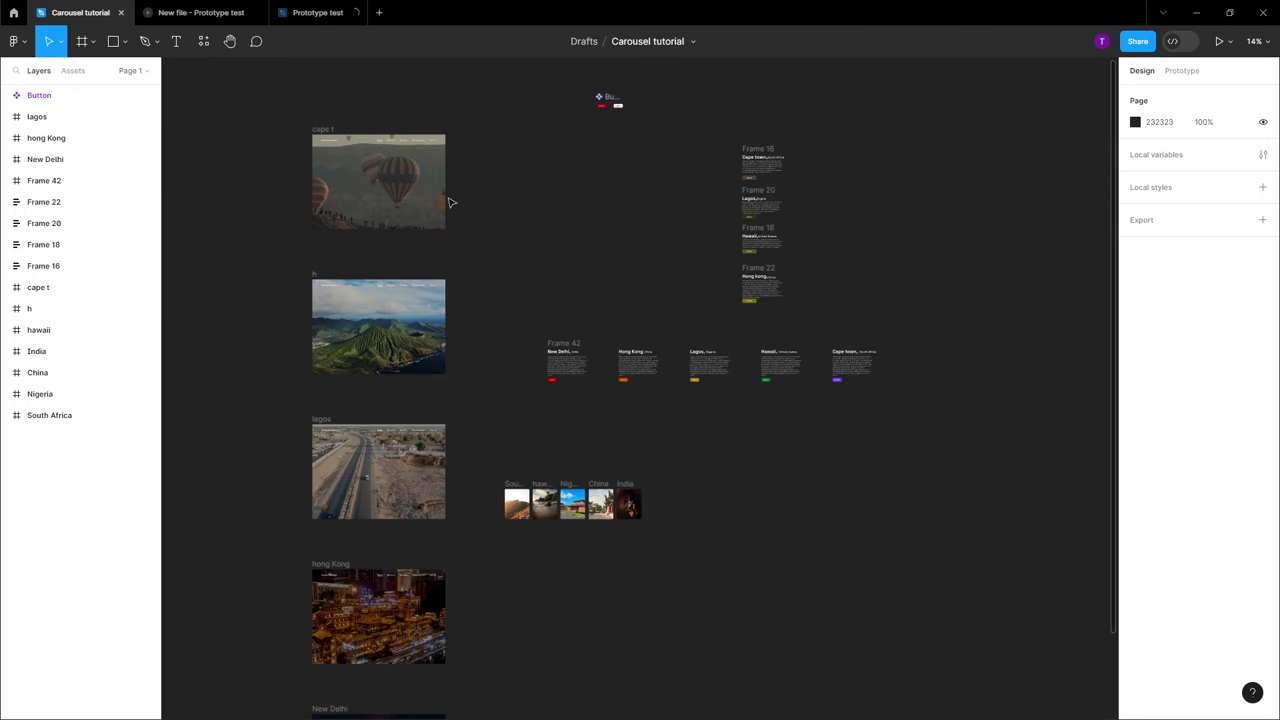
Select the Cape town block and collapse the Cape town, Hawaii and Lagos blocks in the layer list
click(857, 374)
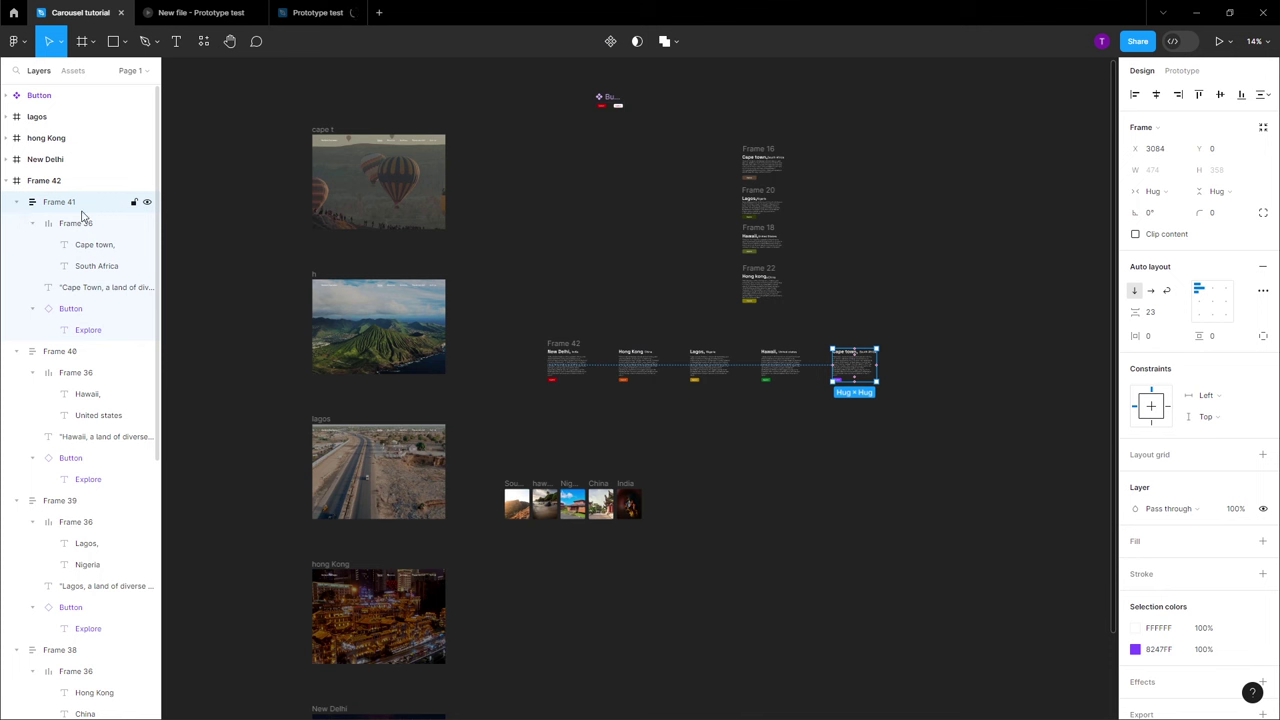
click(17, 203)
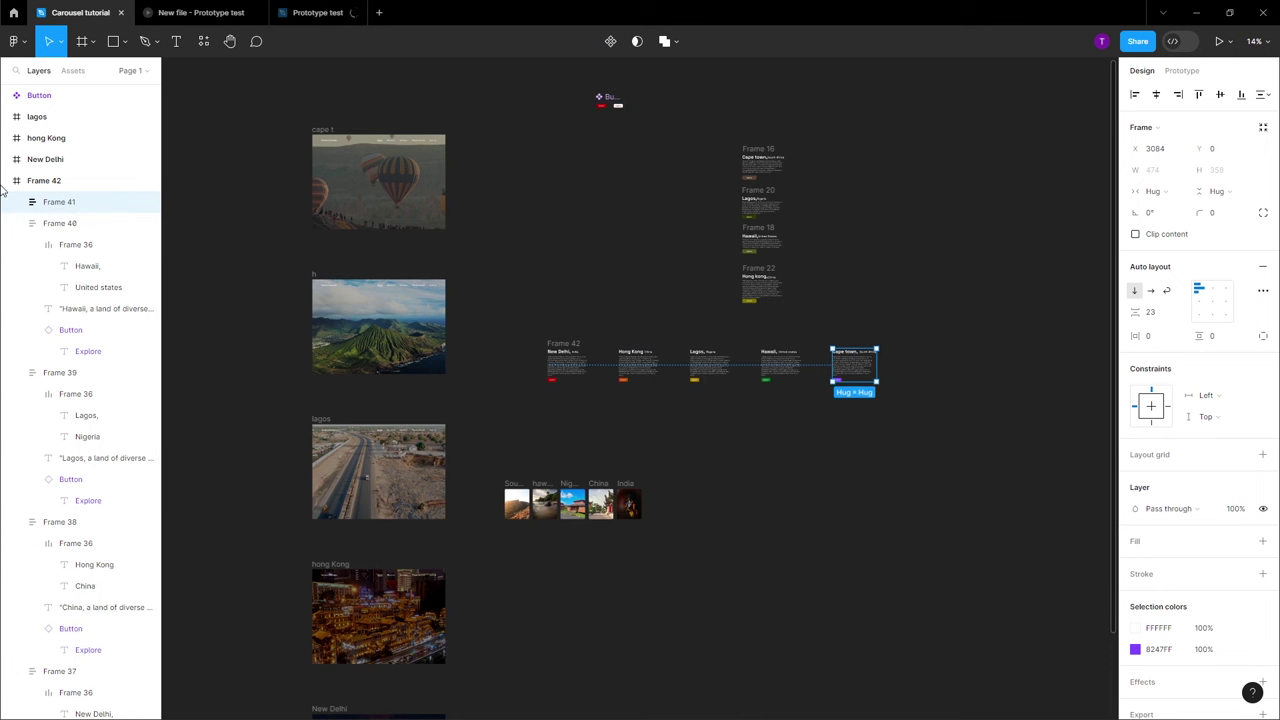
click(18, 224)
click(18, 245)
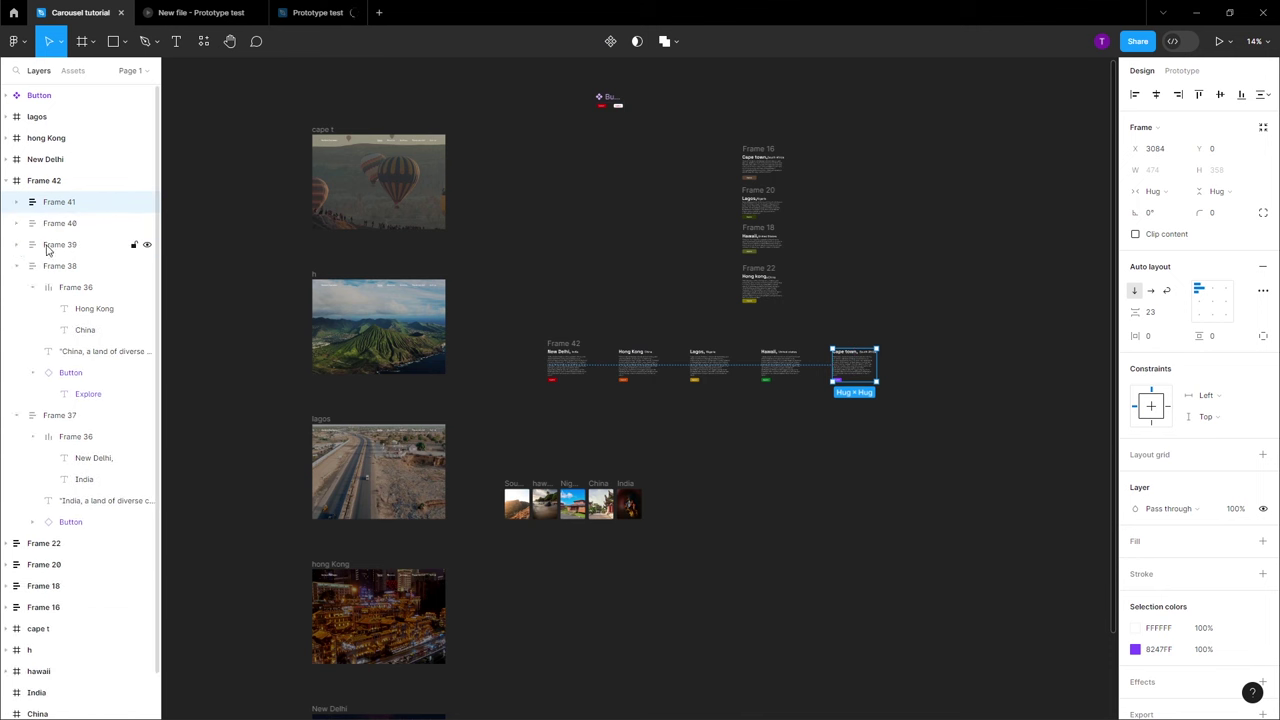
Try moving the Cape town block to the start of the row and undo the move
drag(848, 367, 549, 365)
scroll(609, 362, up, 3)
key(ctrl+z)
scroll(750, 396, down, 2)
scroll(750, 397, down, 2)
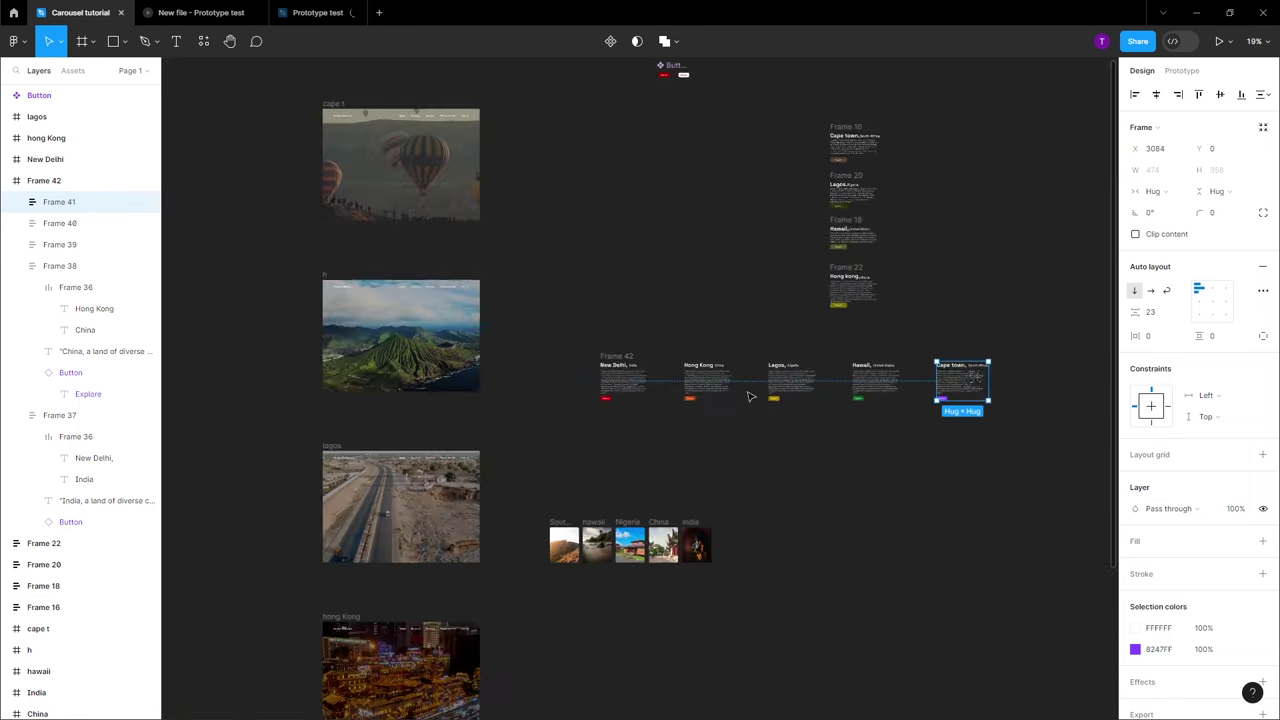
Select the frame holding the five blocks and undo the gap widening
click(624, 359)
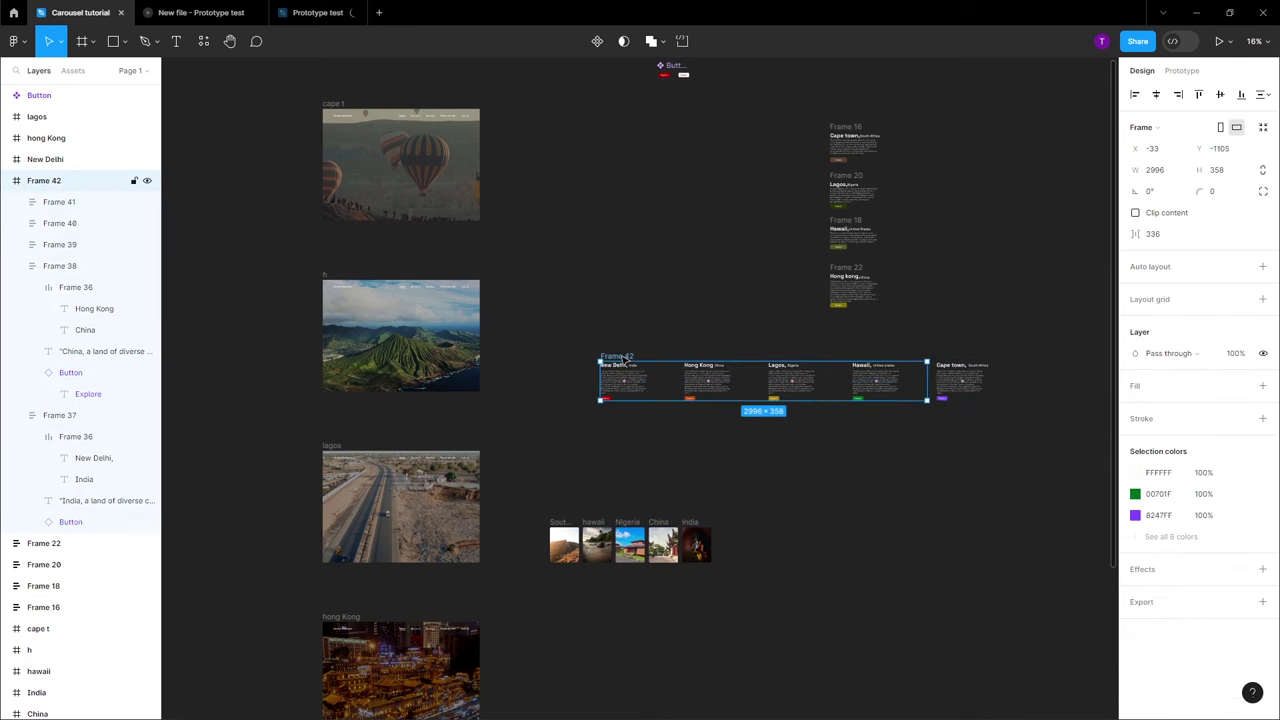
key(ctrl+z)
click(684, 355)
click(794, 360)
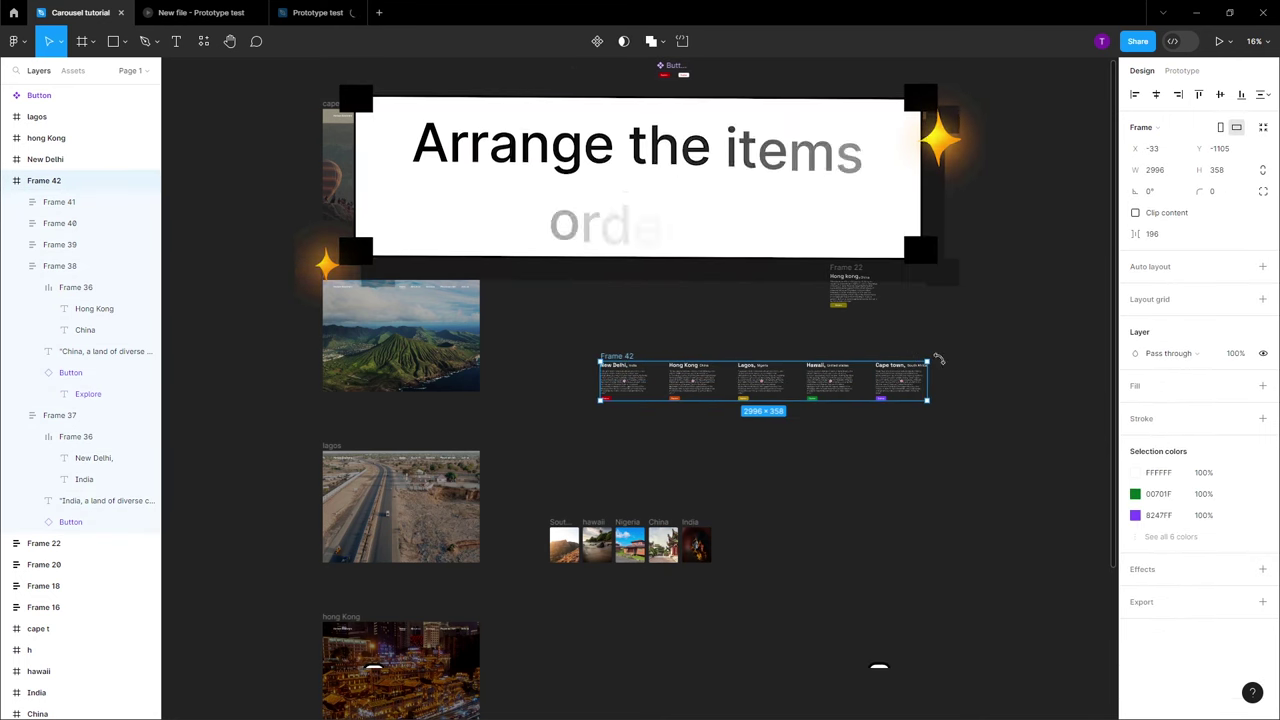
Apply horizontal auto layout to the five-block frame and place the Cape town block first in the row
scroll(1080, 429, up, 3)
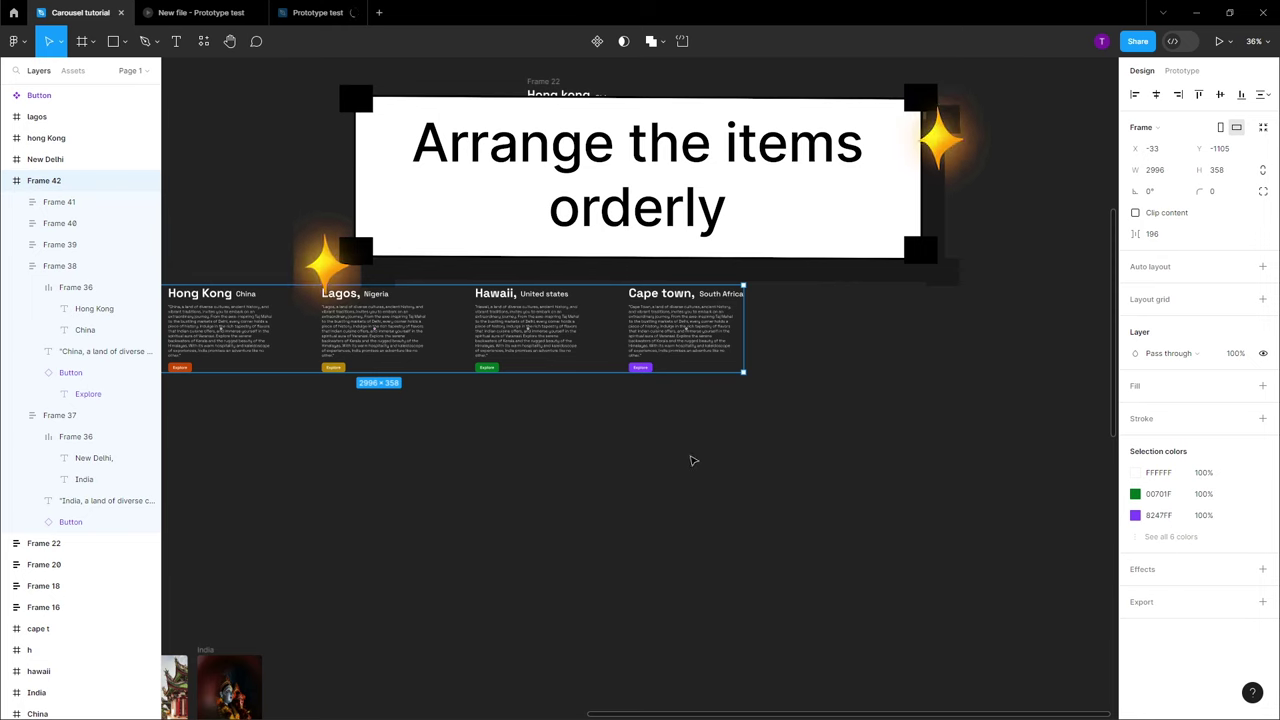
scroll(691, 450, down, 3)
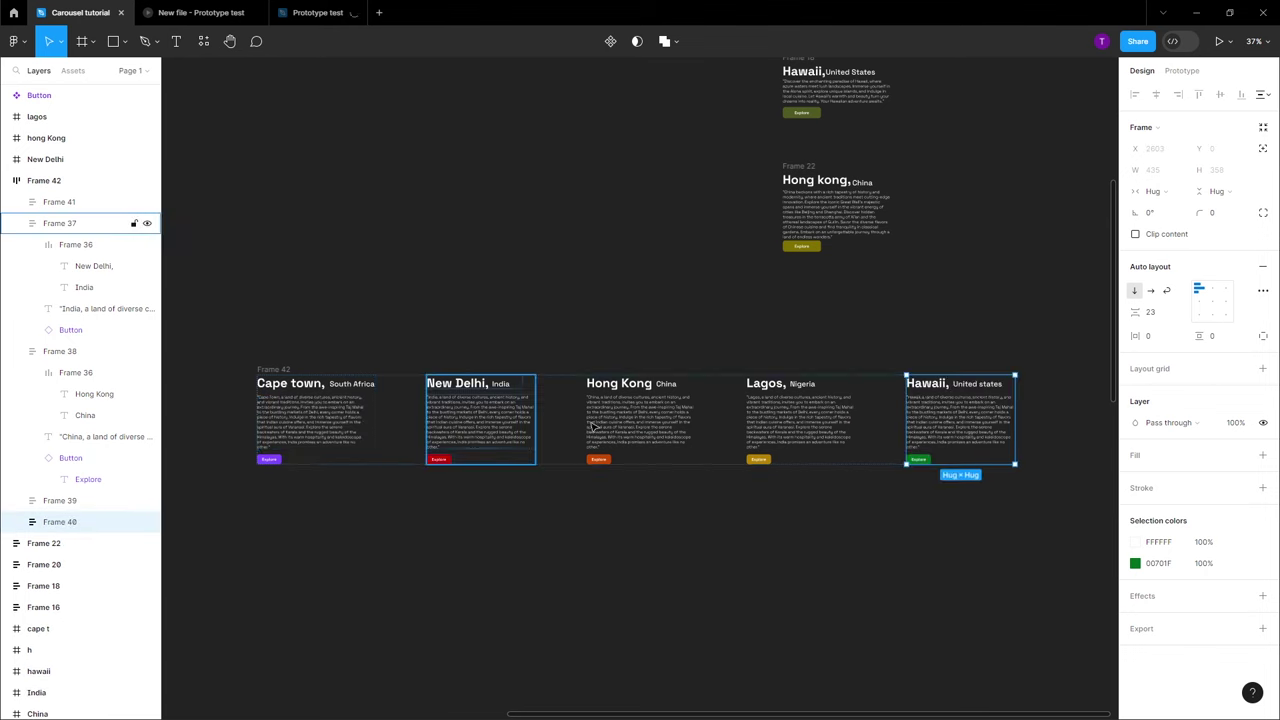
scroll(602, 433, down, 1)
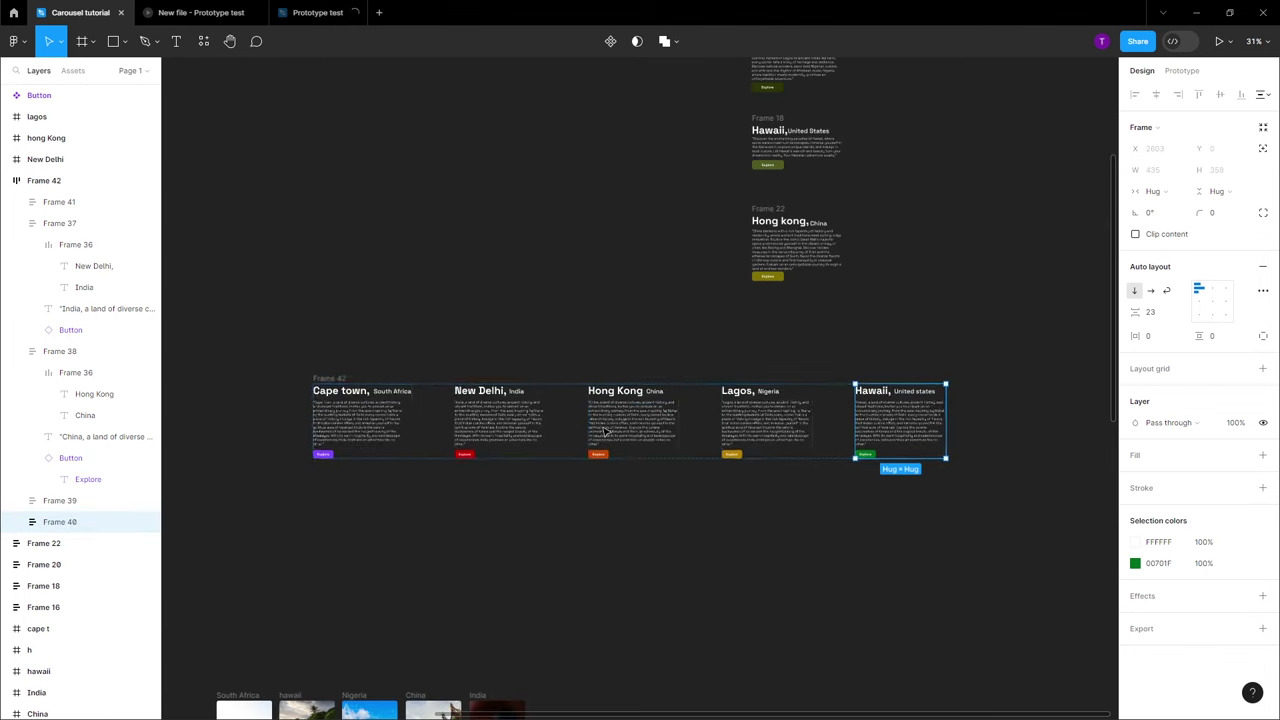
Widen the auto layout gap between the destination blocks to 647 and select the Hawaii block
click(315, 377)
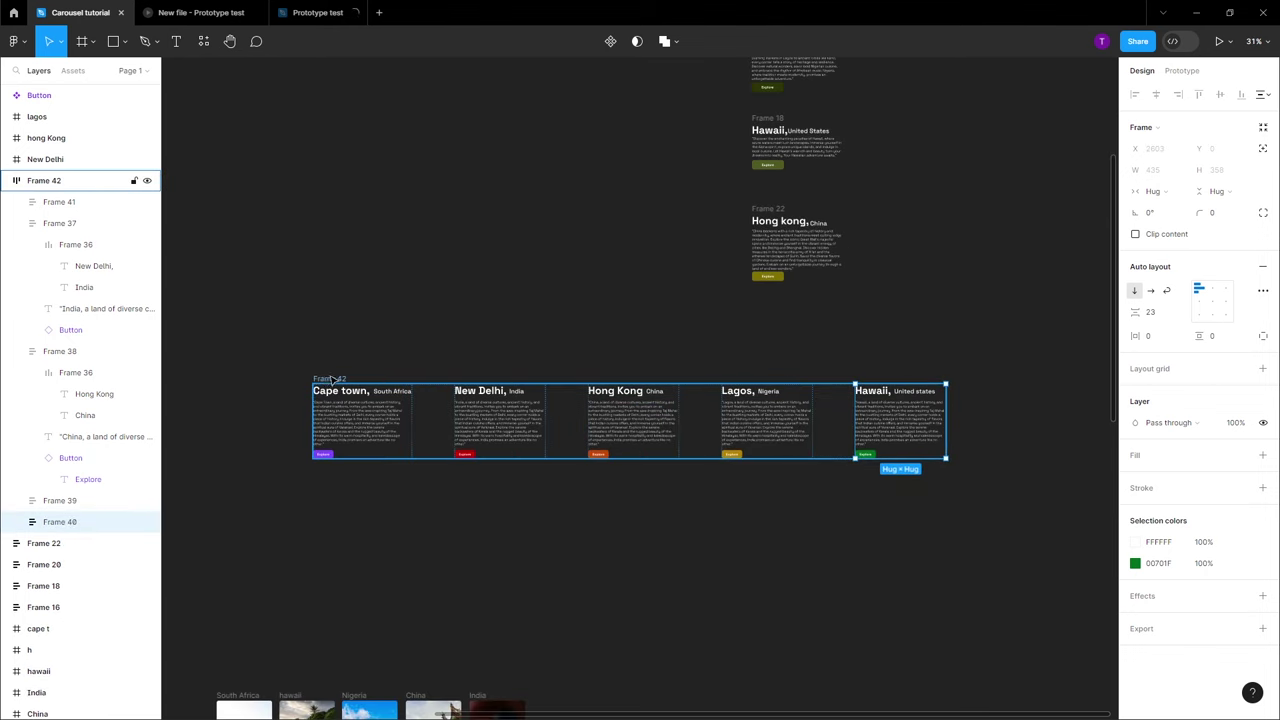
drag(433, 420, 480, 416)
scroll(480, 416, down, 3)
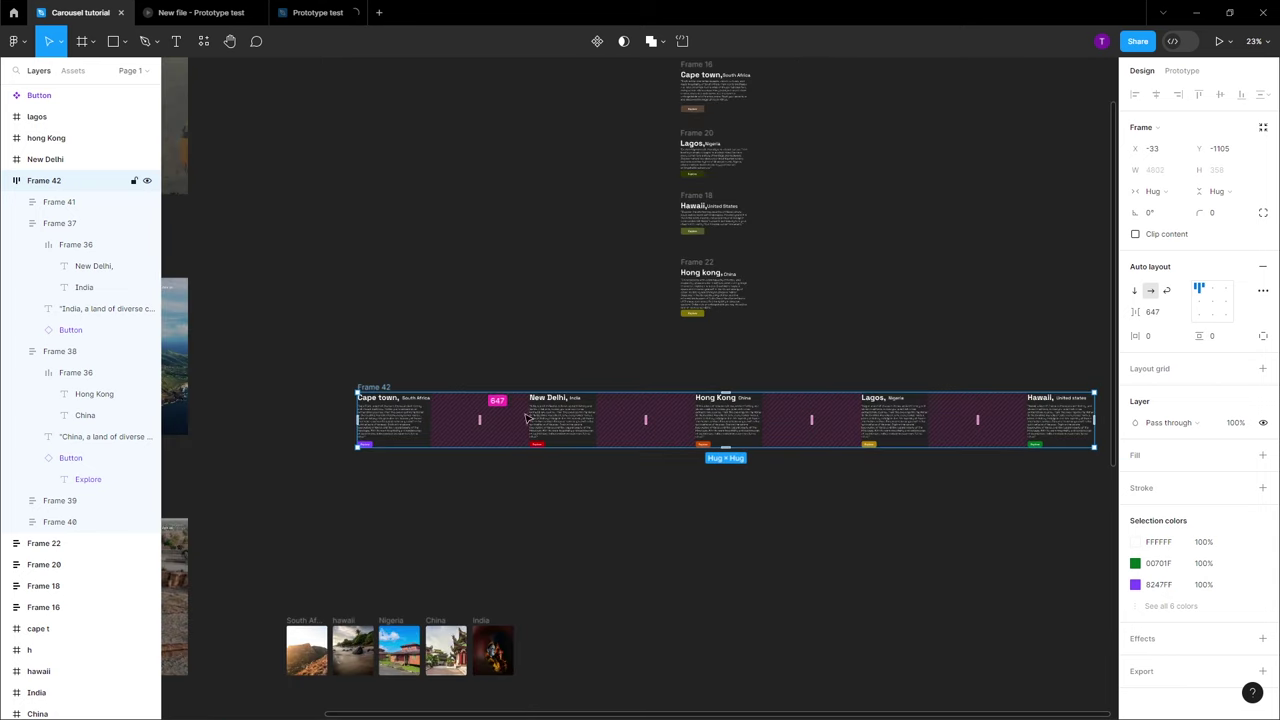
scroll(720, 365, right, 2)
click(955, 400)
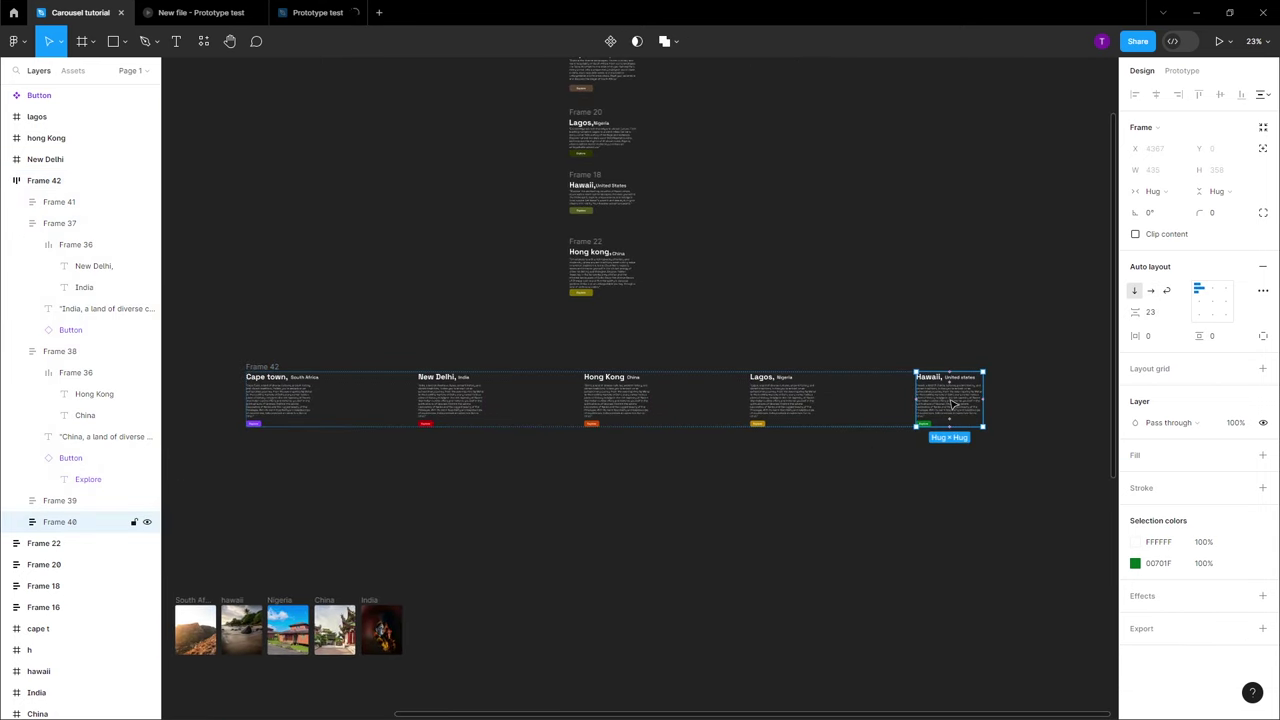
Reorder the destination blocks in the row as Cape town, Hawaii, Lagos, Hong Kong, New Delhi
drag(948, 403, 286, 408)
drag(955, 396, 606, 400)
click(948, 396)
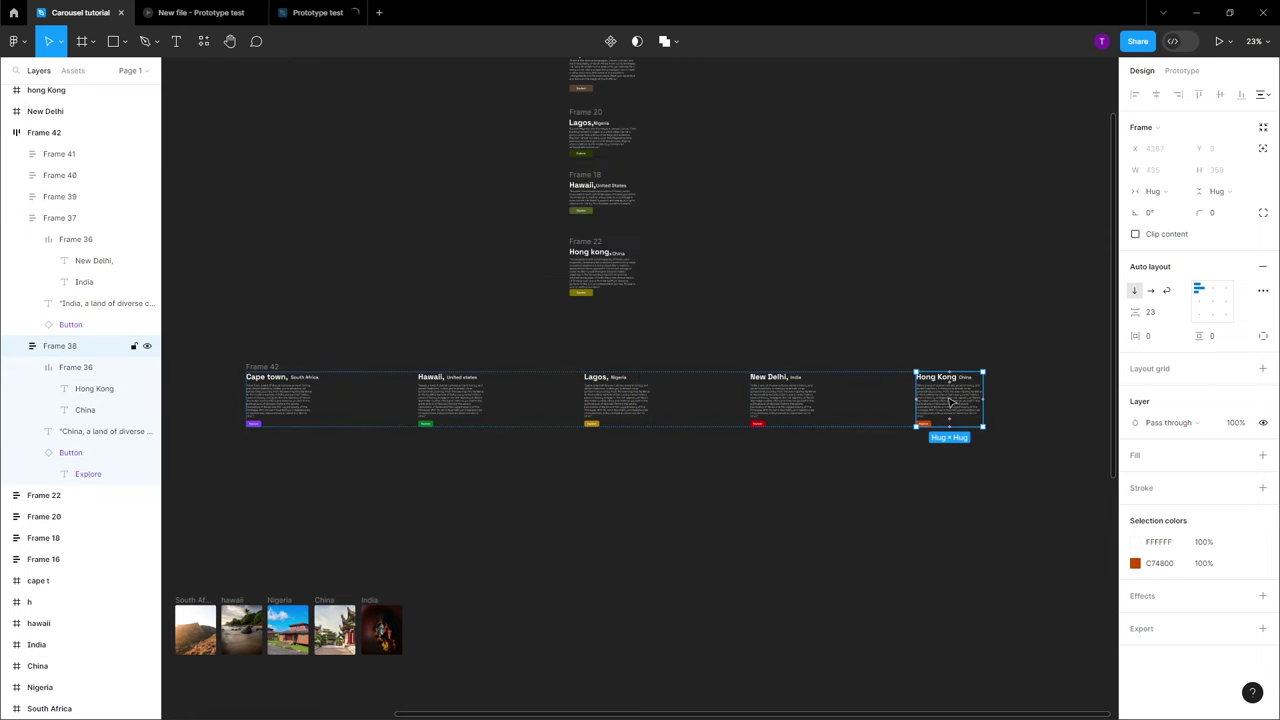
drag(950, 398, 781, 400)
Reduce the gap between the blocks in the row frame to 324 and remove the frame's auto layout
click(257, 366)
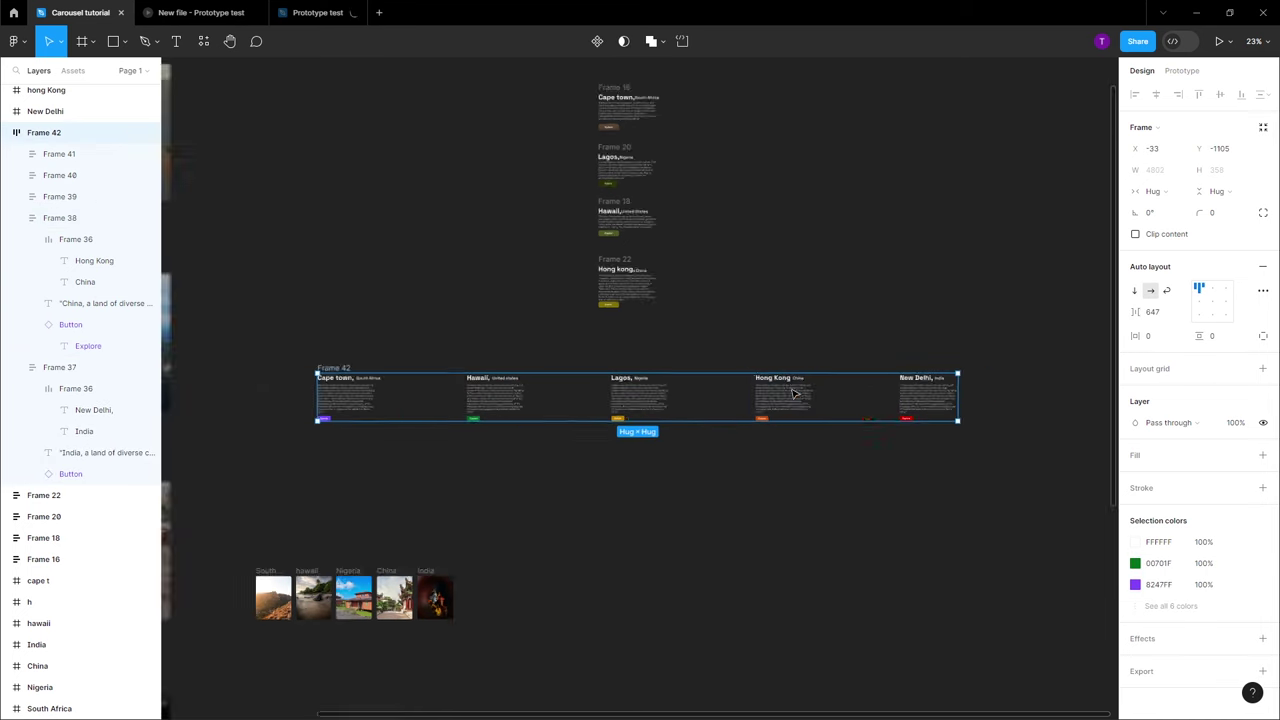
scroll(793, 393, down, 3)
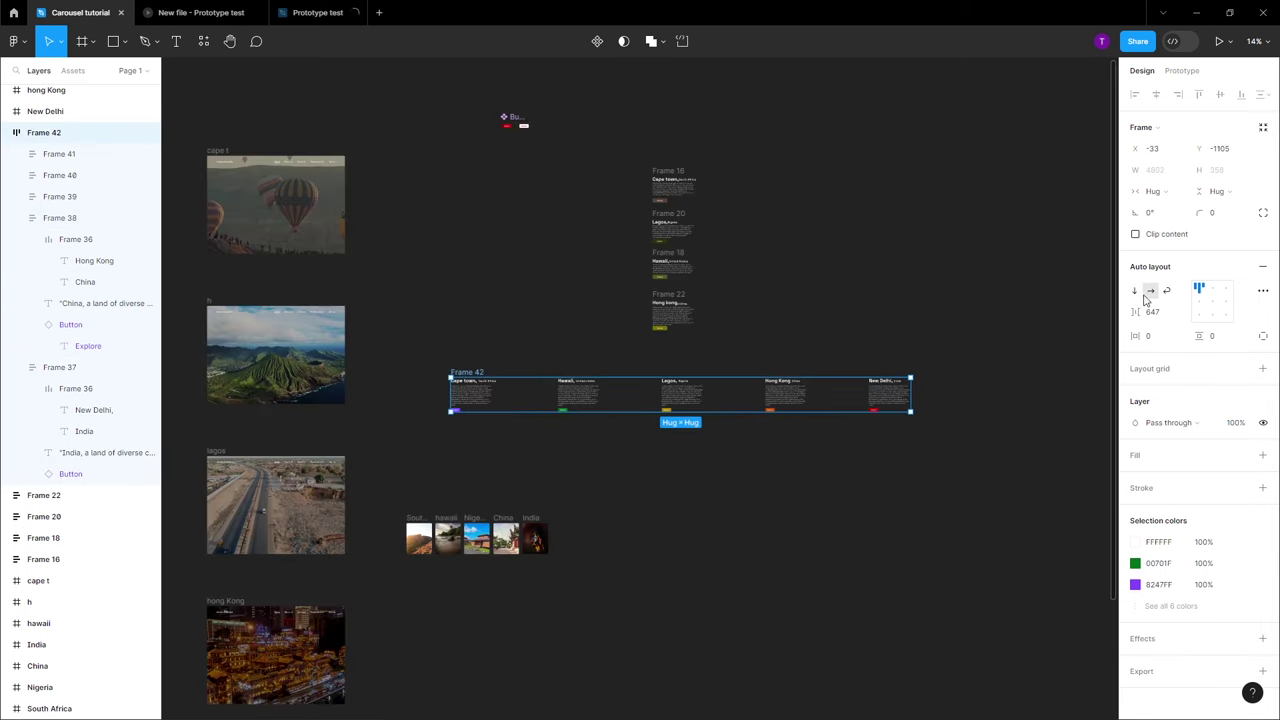
drag(1136, 313, 706, 360)
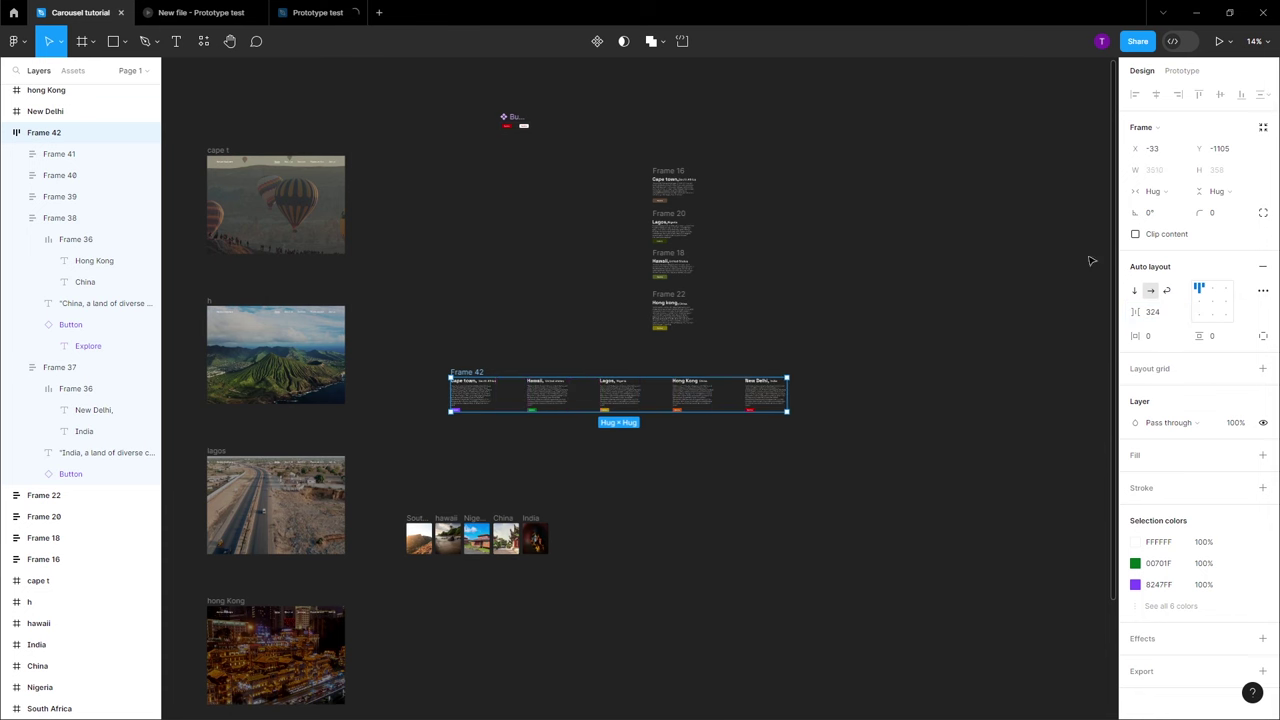
click(1262, 266)
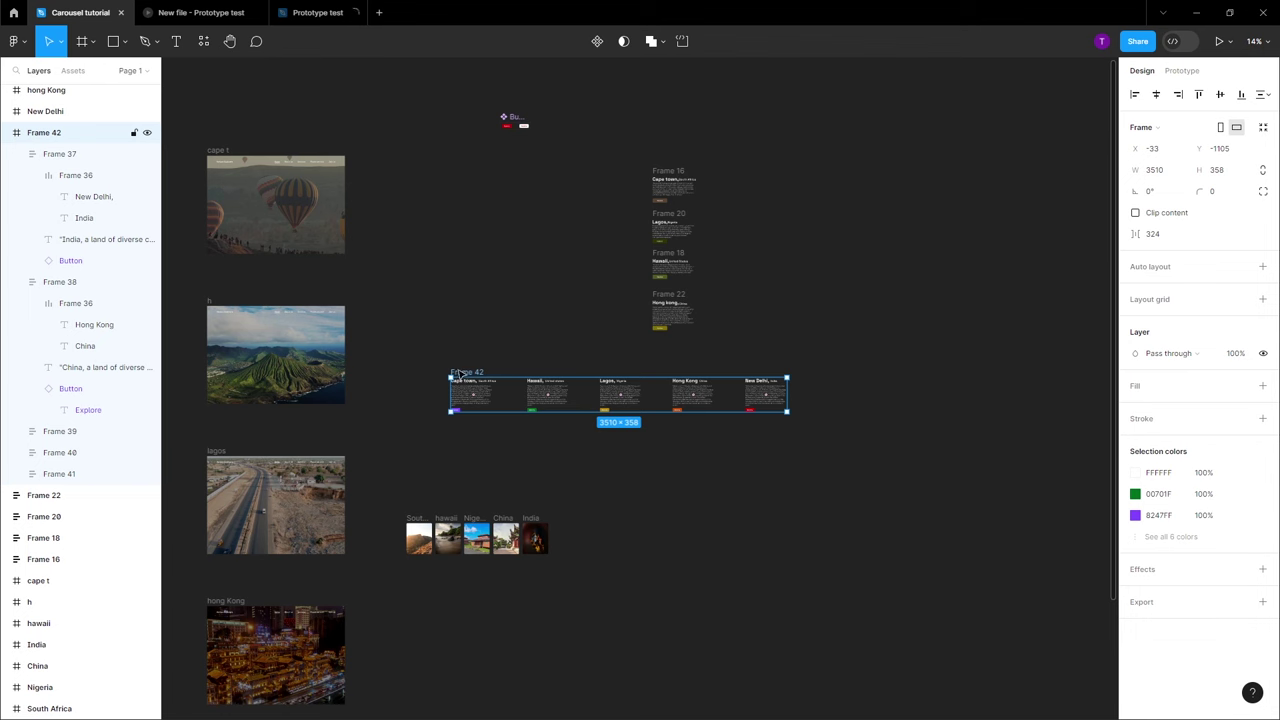
Enable content clipping on the row frame and narrow it to 517 wide around the Cape town block
ctrl+scroll(516, 386, up, 3)
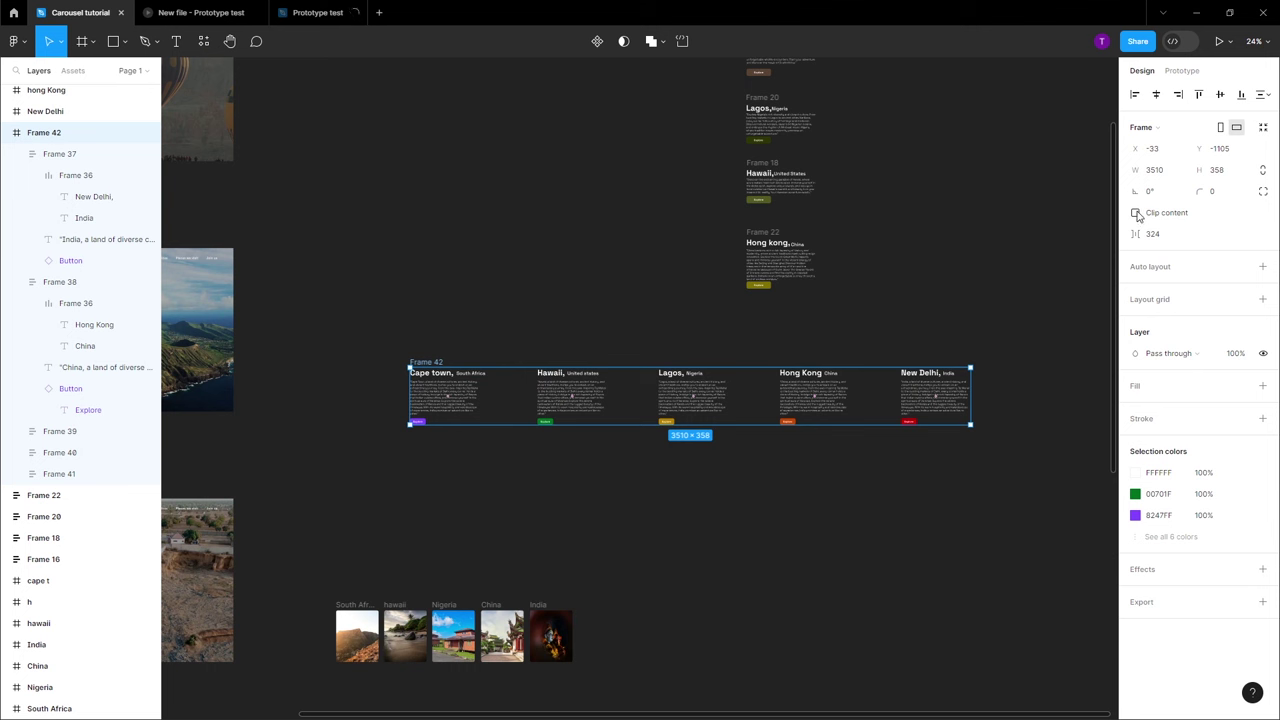
click(1136, 213)
drag(971, 391, 492, 390)
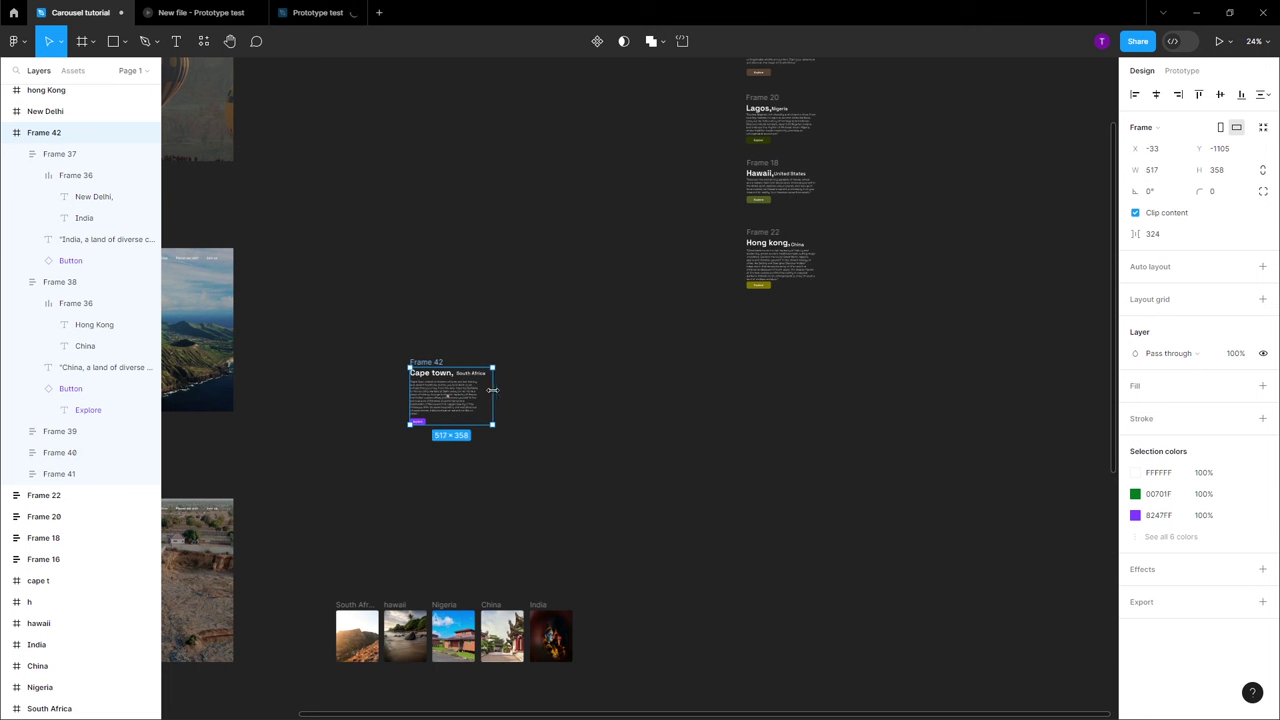
Select all five destination blocks inside the clipped frame and shift them left until the Hawaii block fills the visible area
click(17, 156)
click(16, 177)
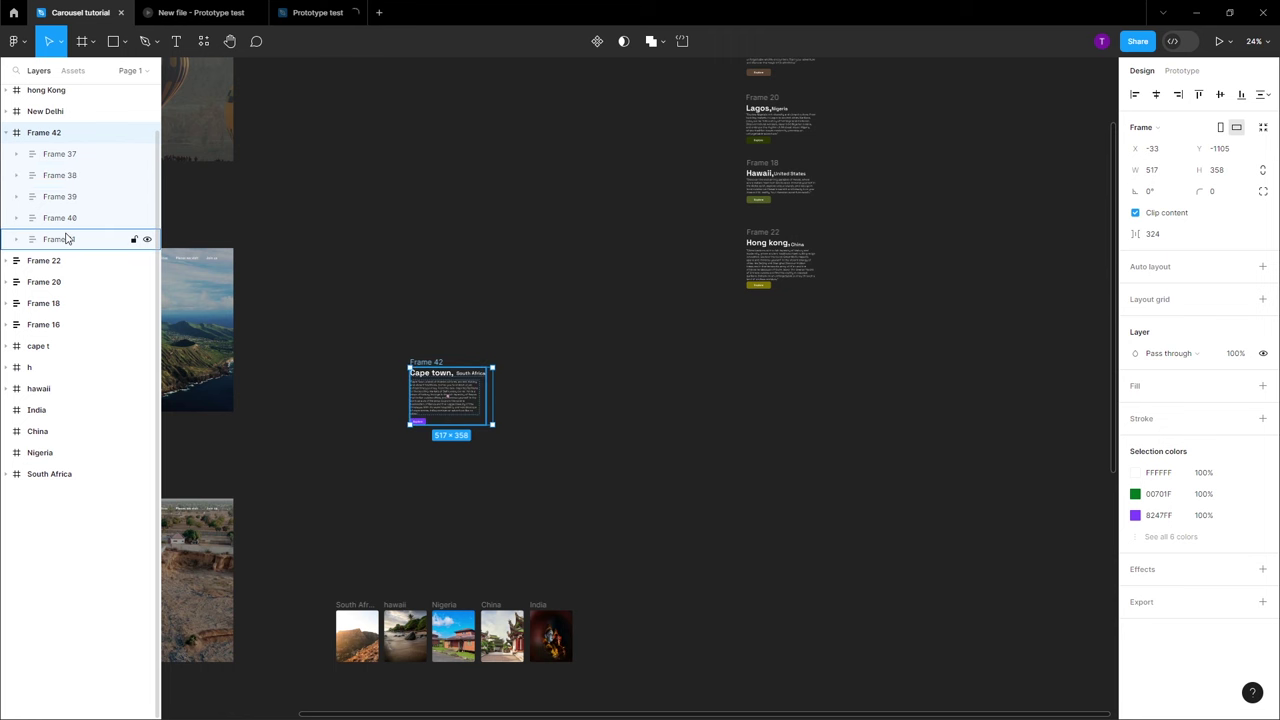
click(58, 238)
shift+click(70, 155)
key(shift+a)
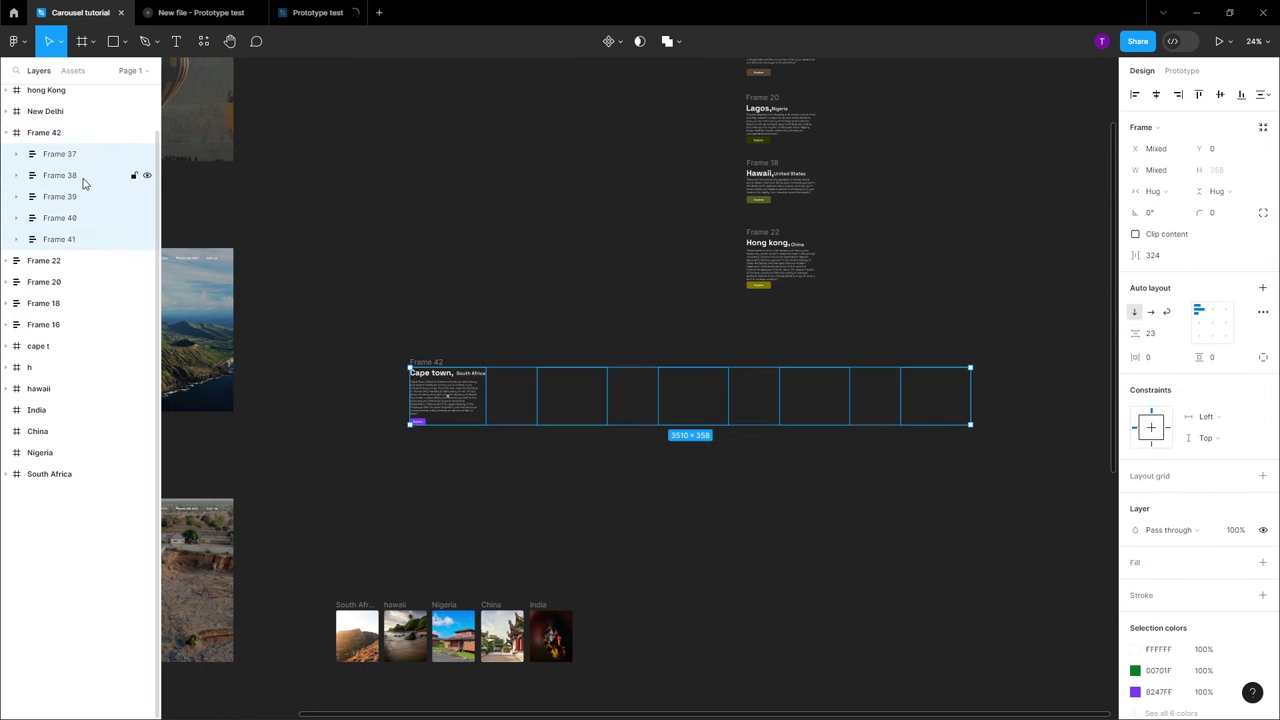
key(shift+Left)
key(shift+Left)
key(shift+Left)
key(shift+Left)
key(shift+Left)
key(shift+Left)
key(shift+Left)
key(shift+Left)
key(shift+Left)
key(shift+Left)
key(shift+Left)
key(shift+Left)
key(shift+Left)
key(shift+Left)
key(shift+Left)
key(shift+Left)
key(shift+Left)
key(shift+Left)
key(shift+Left)
key(shift+Left)
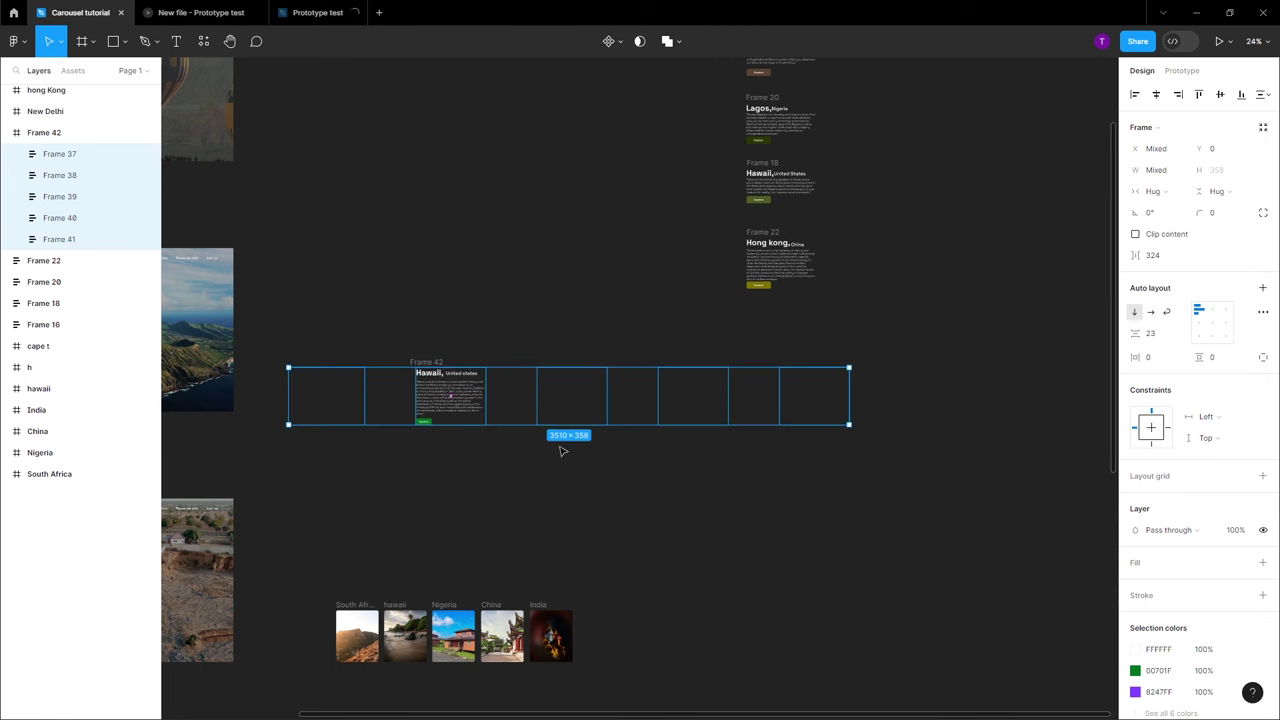
Examine the destination image cards in the Prototype test preview and return to the Carousel tutorial file
scroll(422, 375, up, 3)
drag(458, 350, 594, 423)
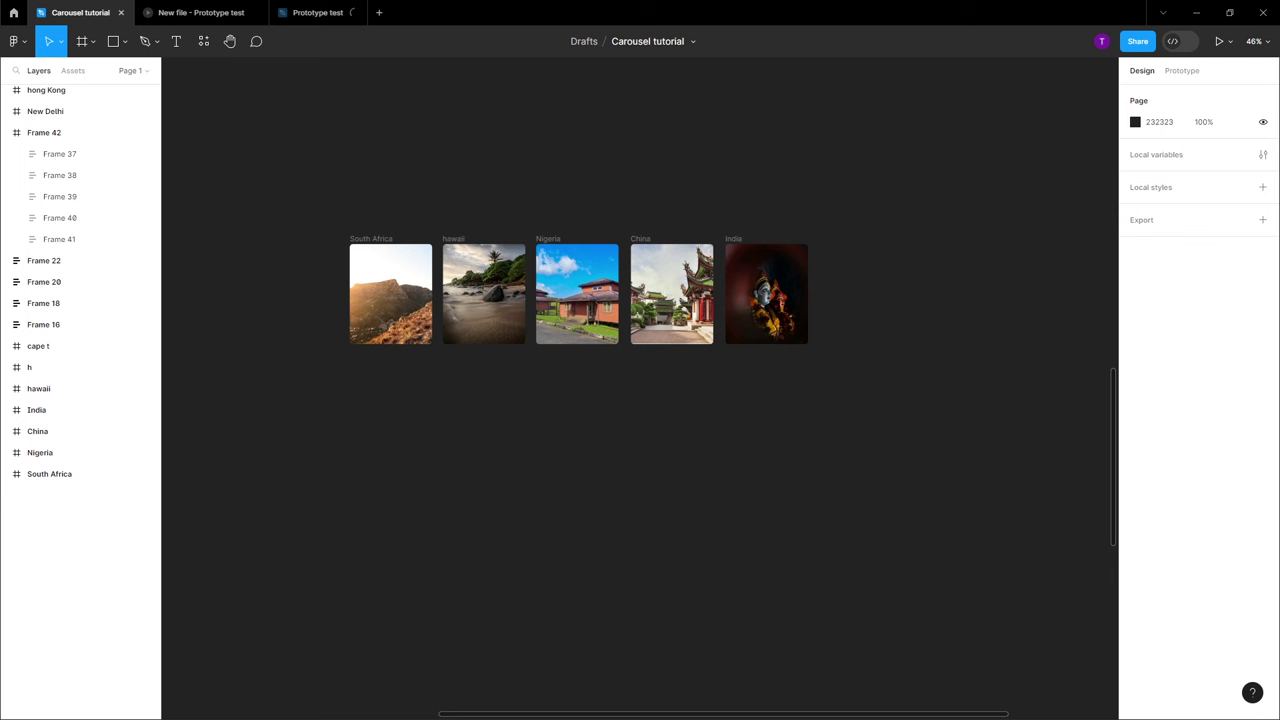
click(236, 14)
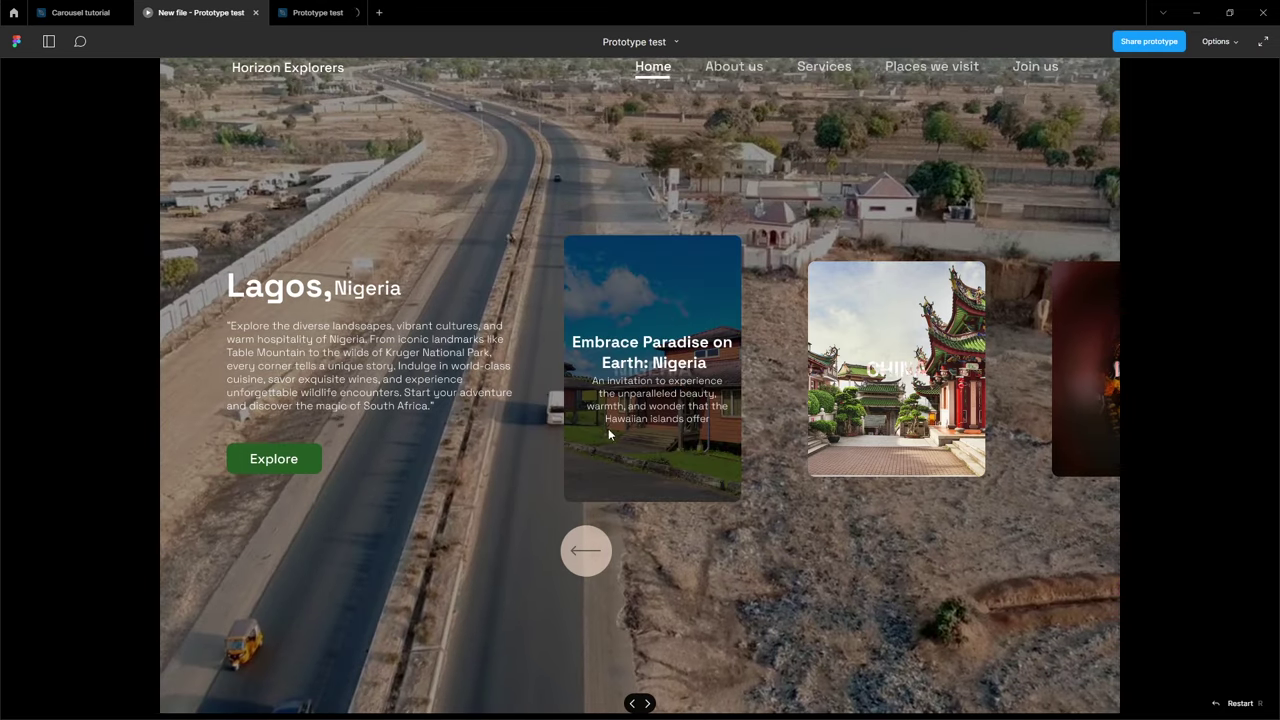
click(83, 12)
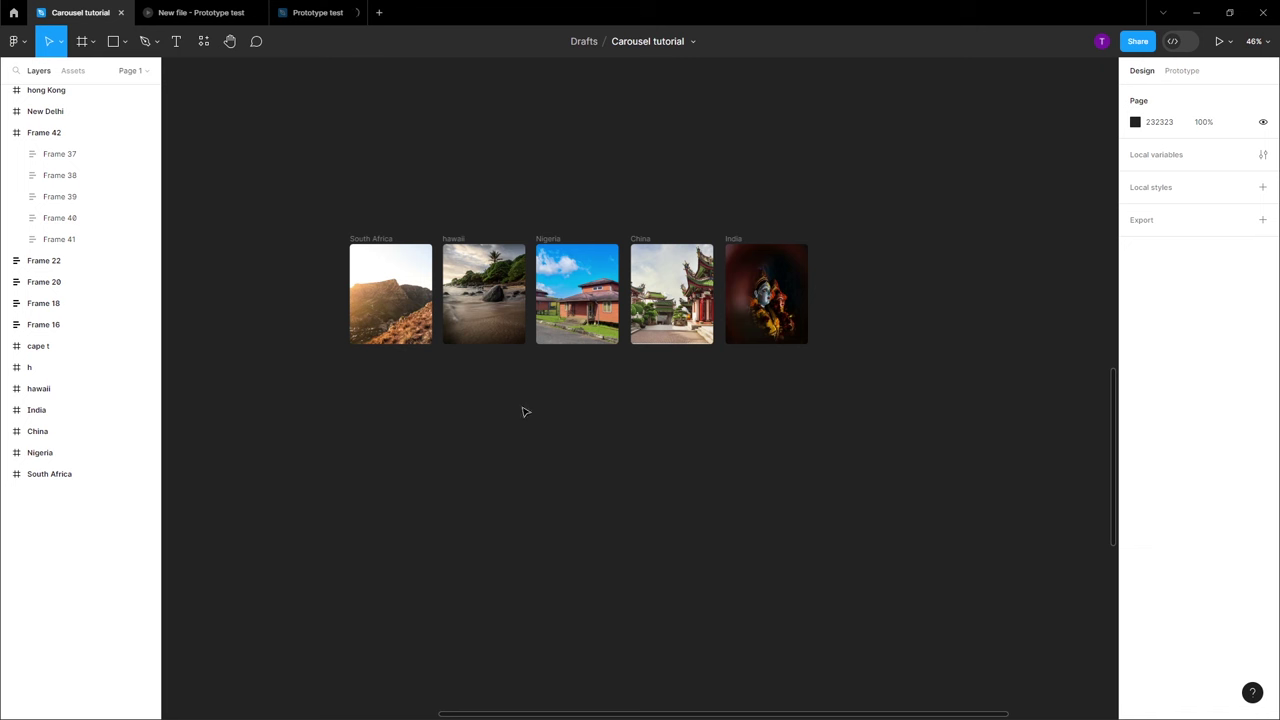
Add the text "SOUTH AFRICA" to the South Africa image card
click(382, 241)
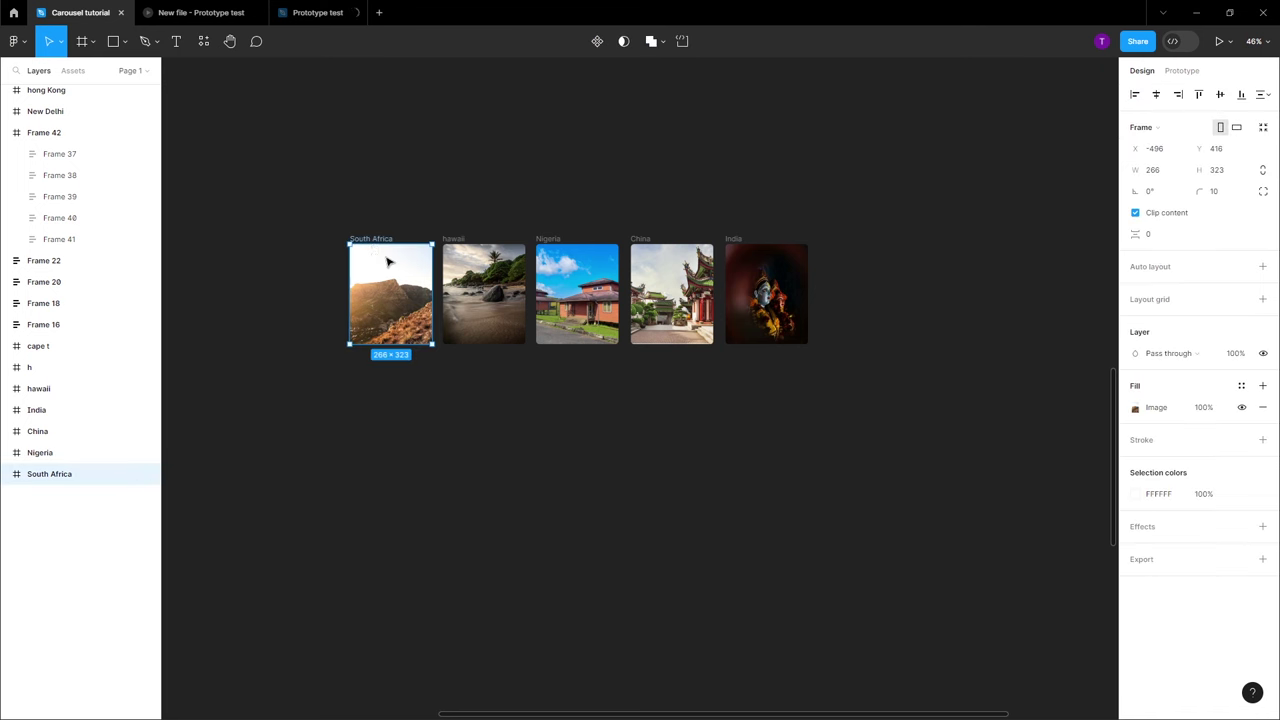
scroll(389, 260, up, 5)
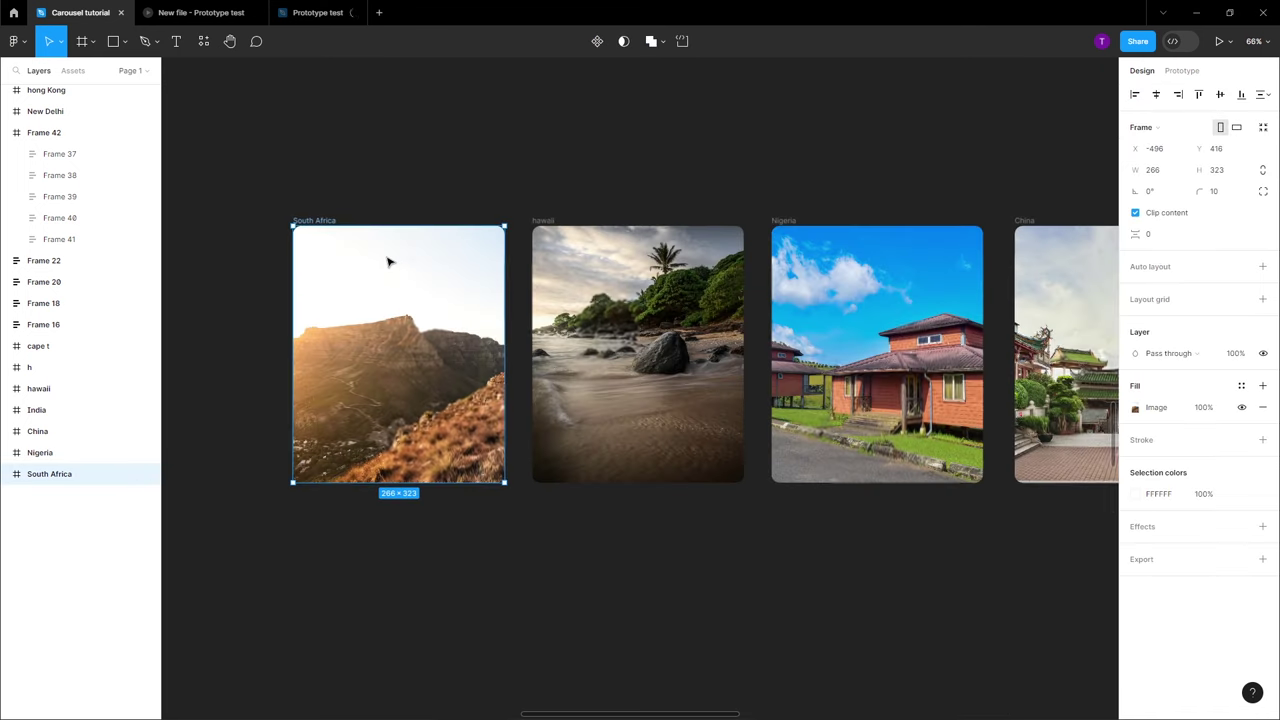
click(176, 41)
click(363, 325)
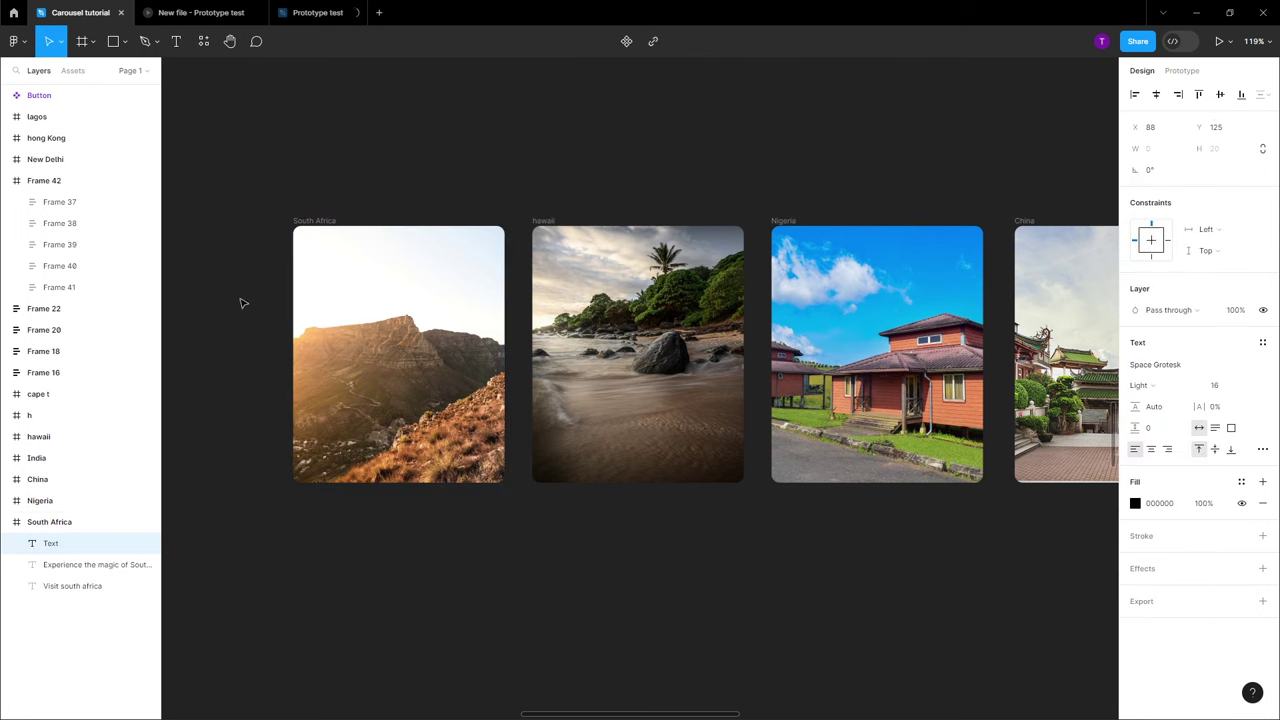
text(Ho)
key(BackSpace)
text(SOUTH AFRICA)
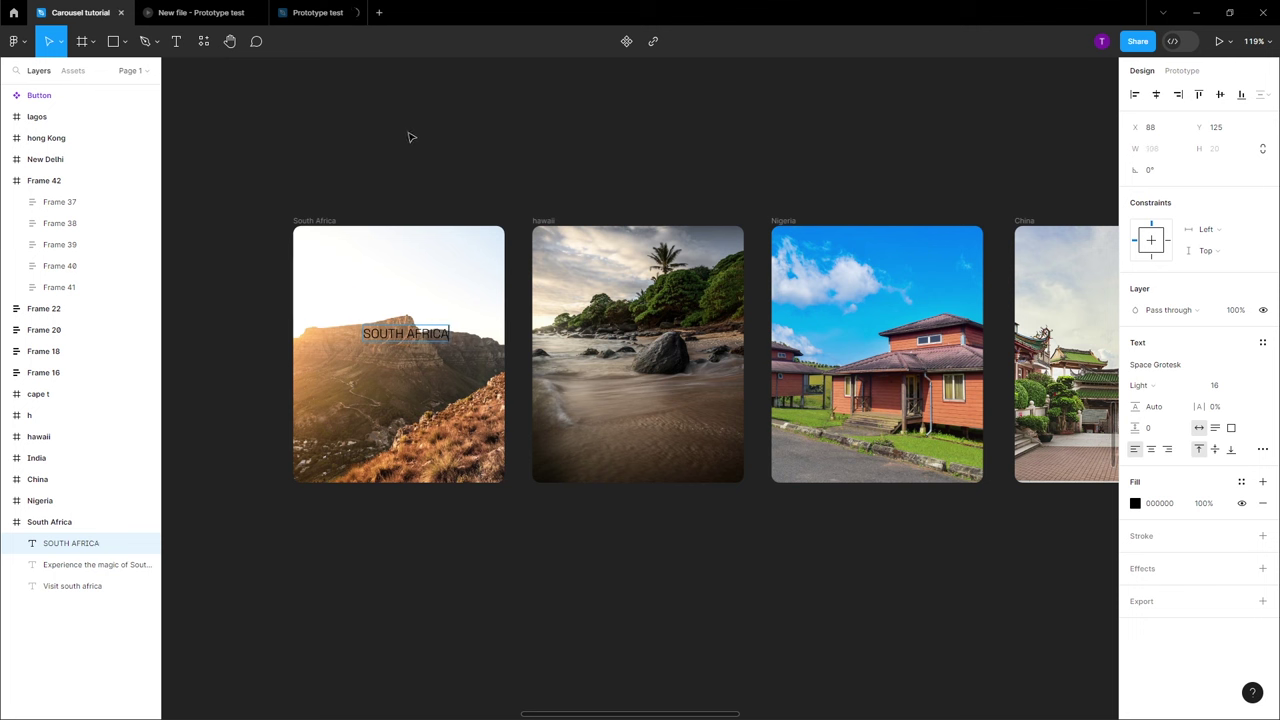
key(Escape)
Style the SOUTH AFRICA text as 32 Bold and move it to the middle of the card at X 25, Y 141
click(1255, 397)
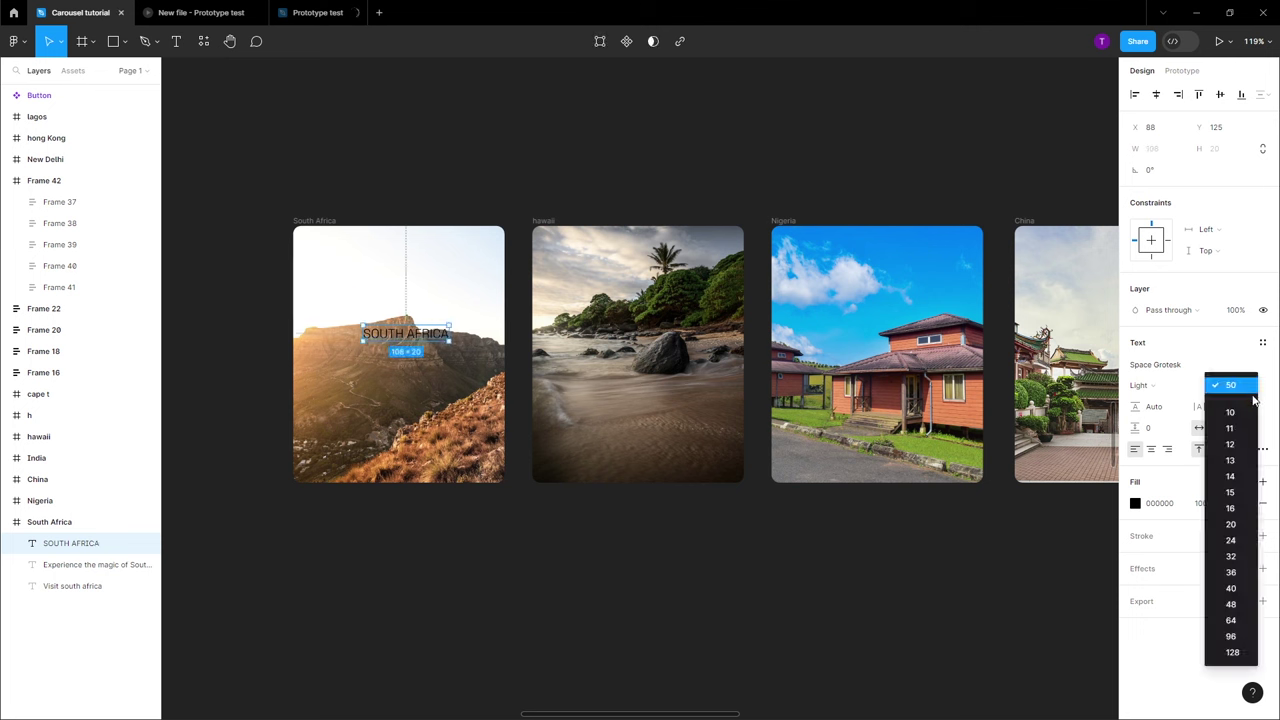
click(1232, 557)
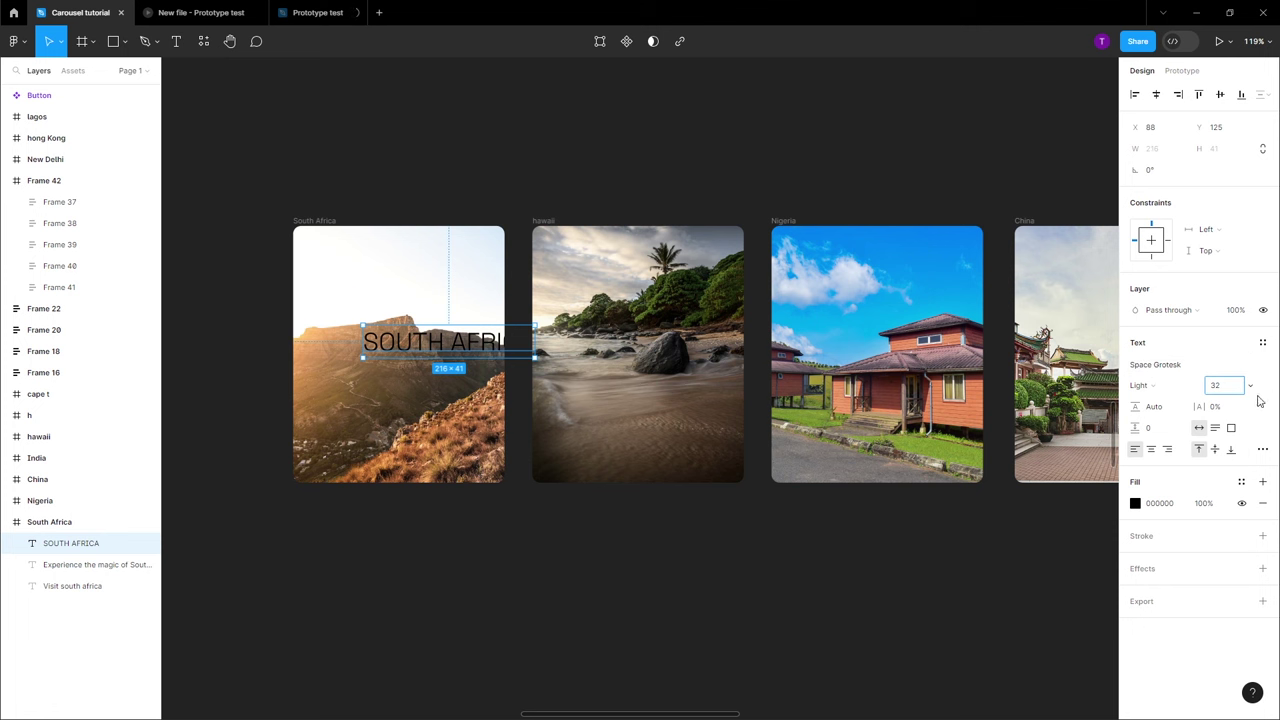
click(1196, 391)
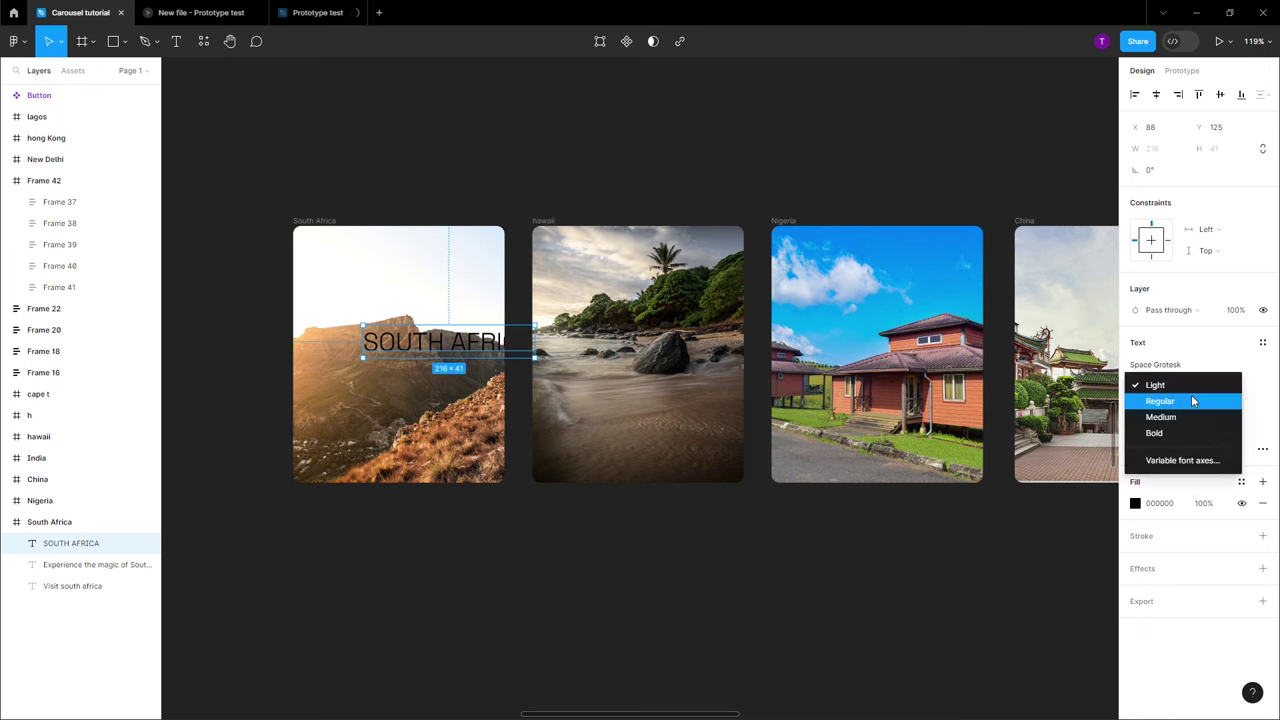
click(1187, 432)
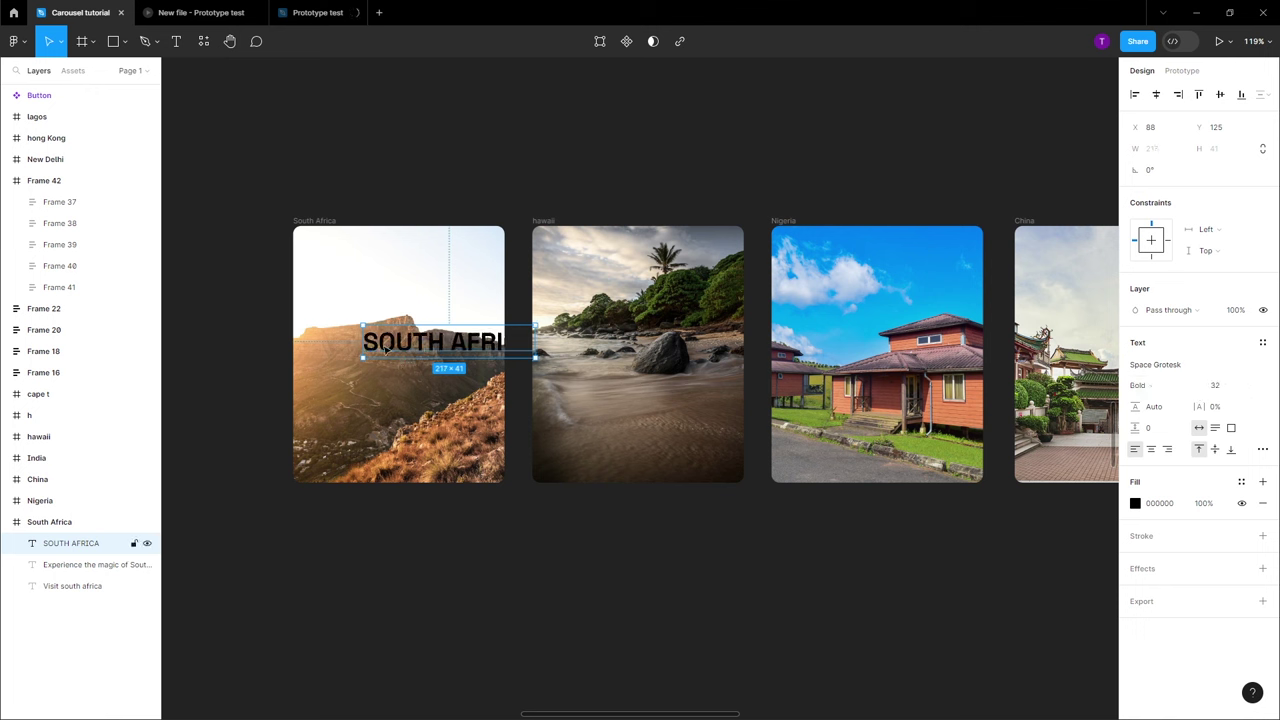
drag(385, 347, 398, 361)
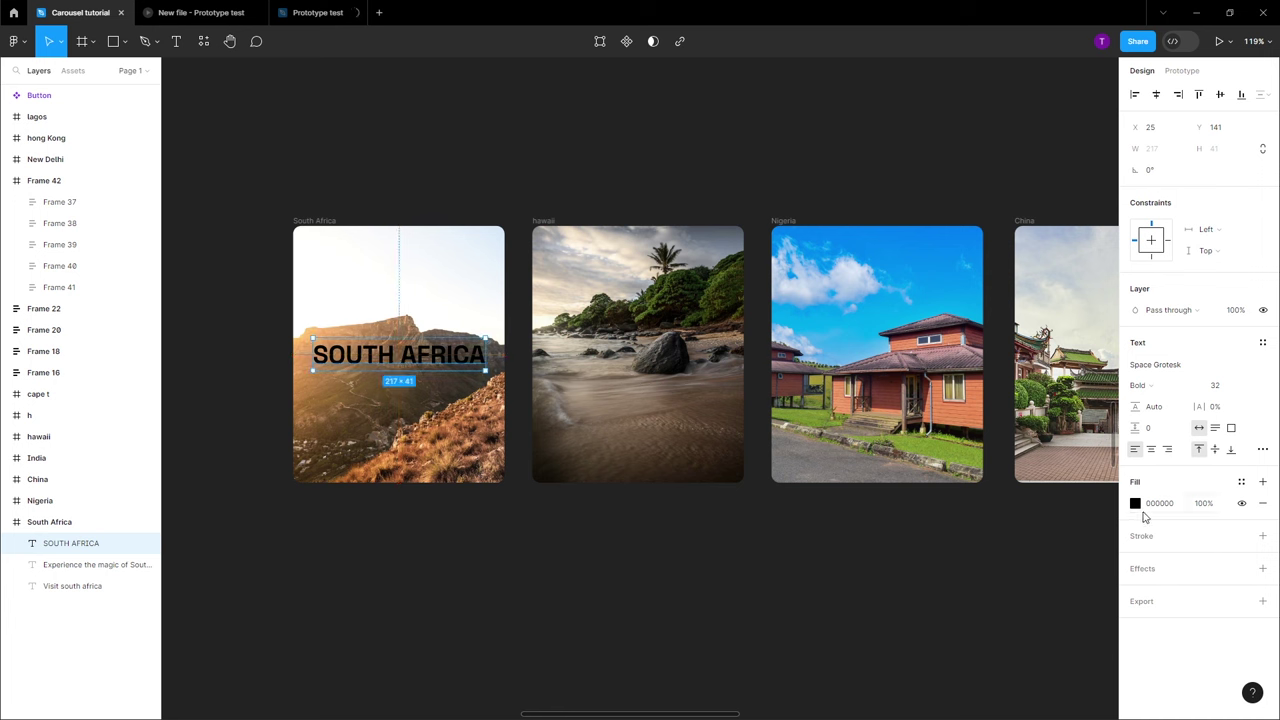
Change the SOUTH AFRICA text's fill to an image fill using the card's mountain photo
click(1135, 503)
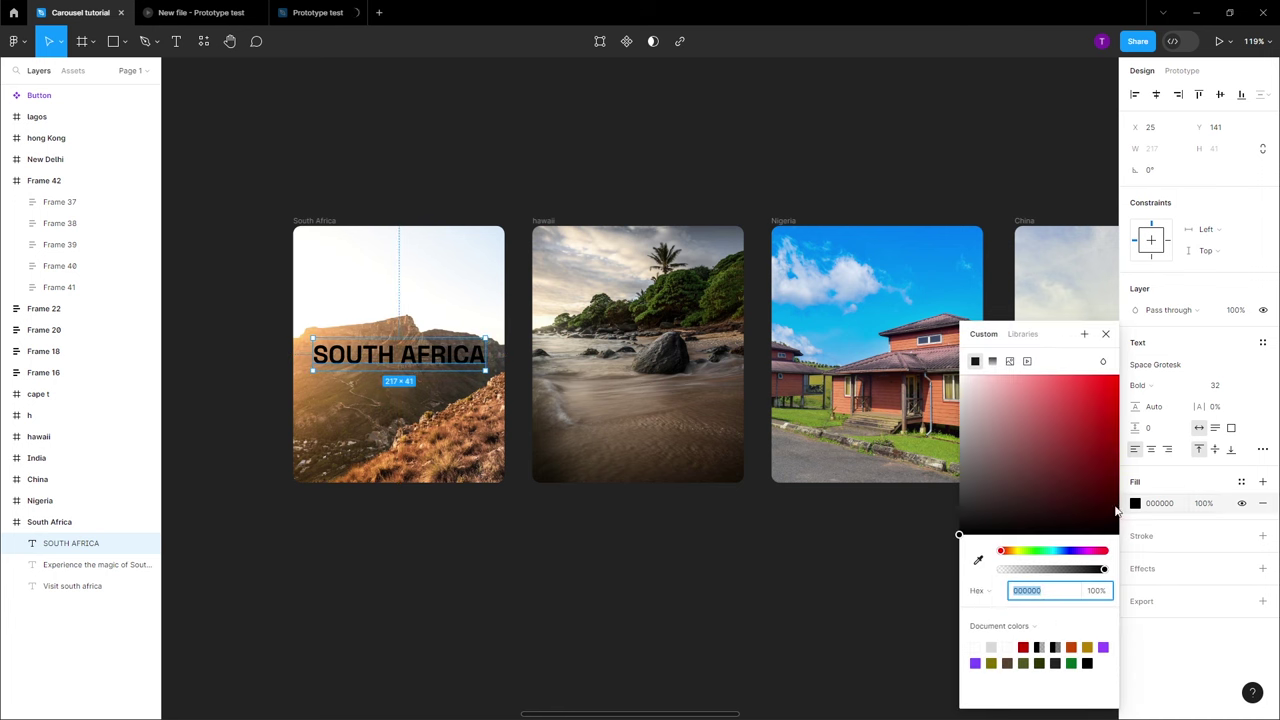
click(1027, 362)
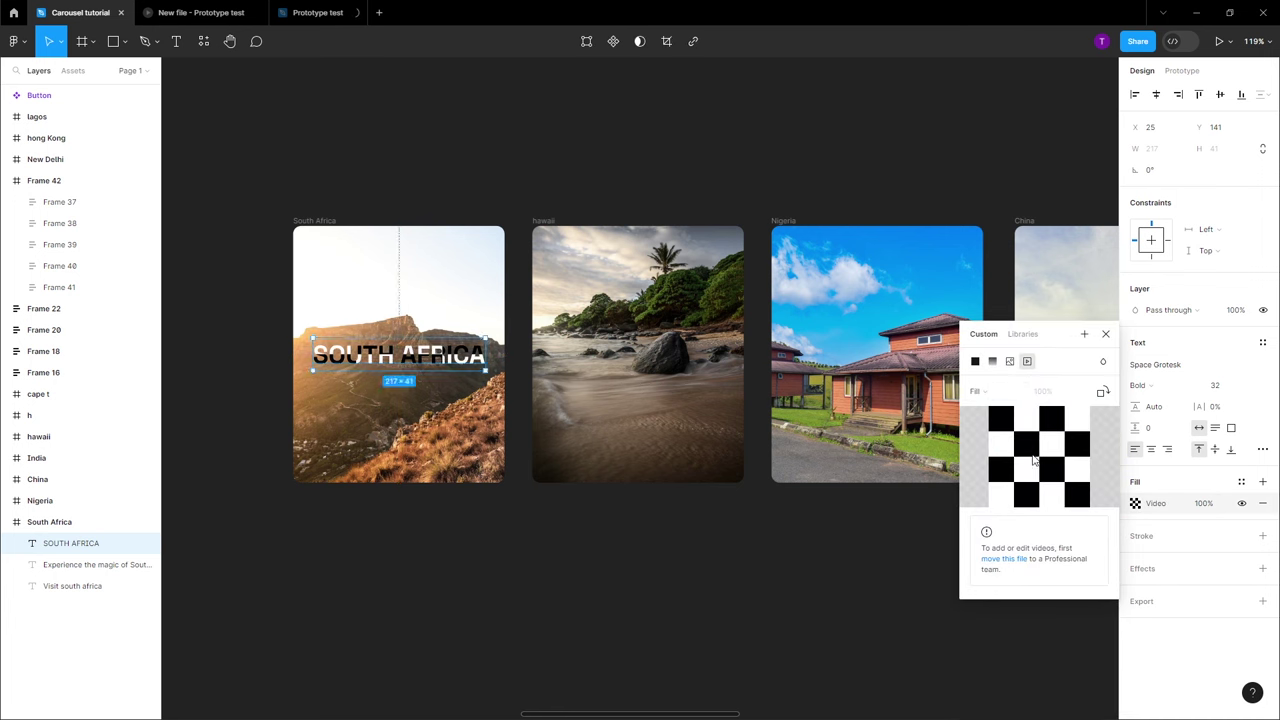
click(1010, 361)
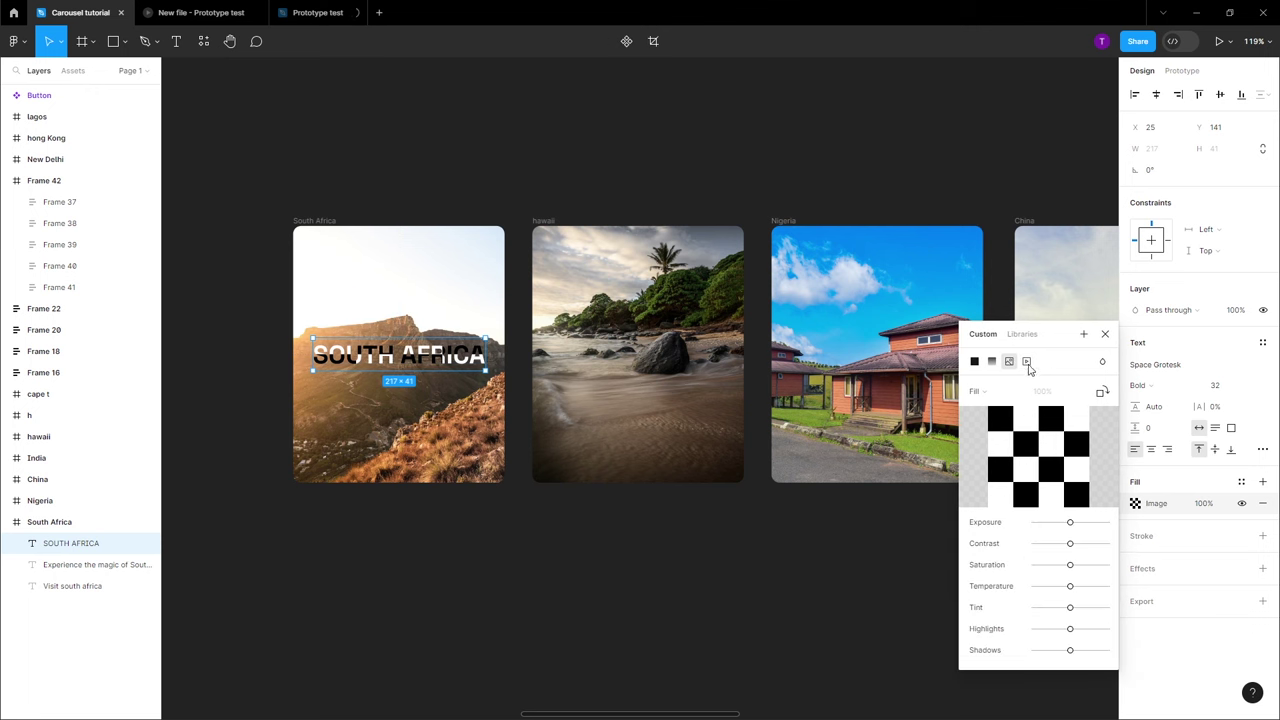
click(1105, 334)
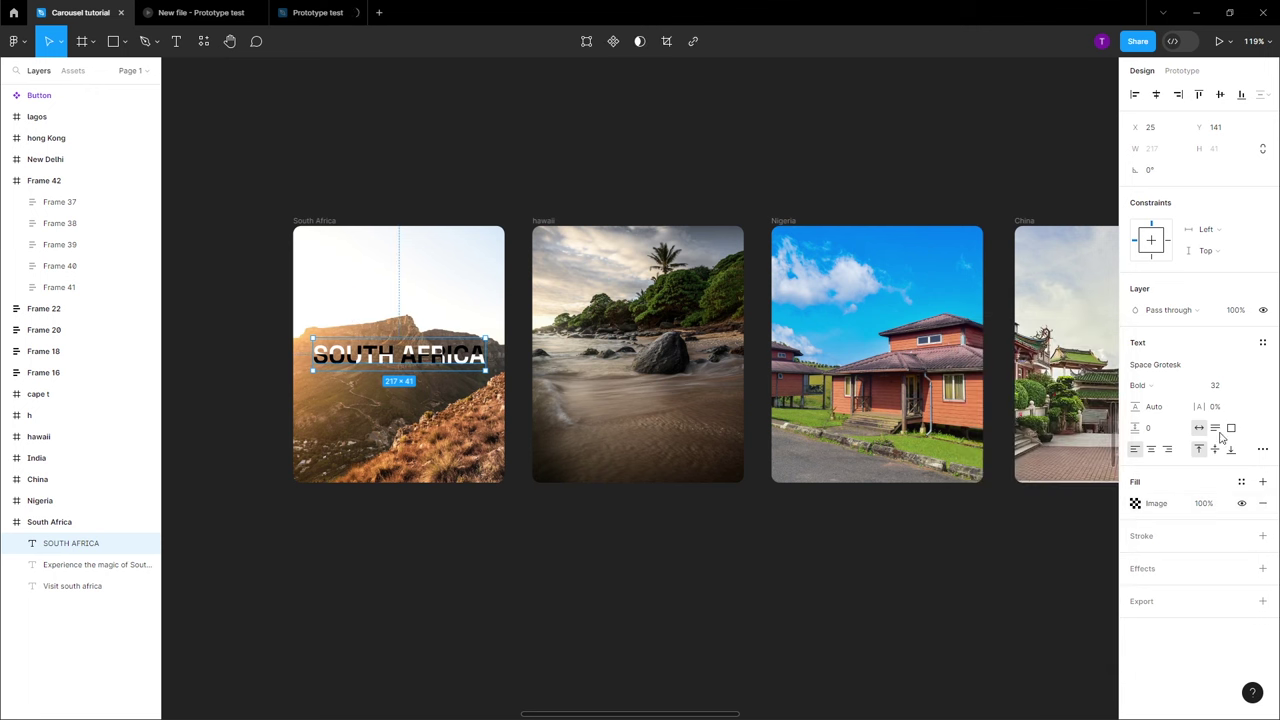
click(1135, 503)
mouse_move(1050, 507)
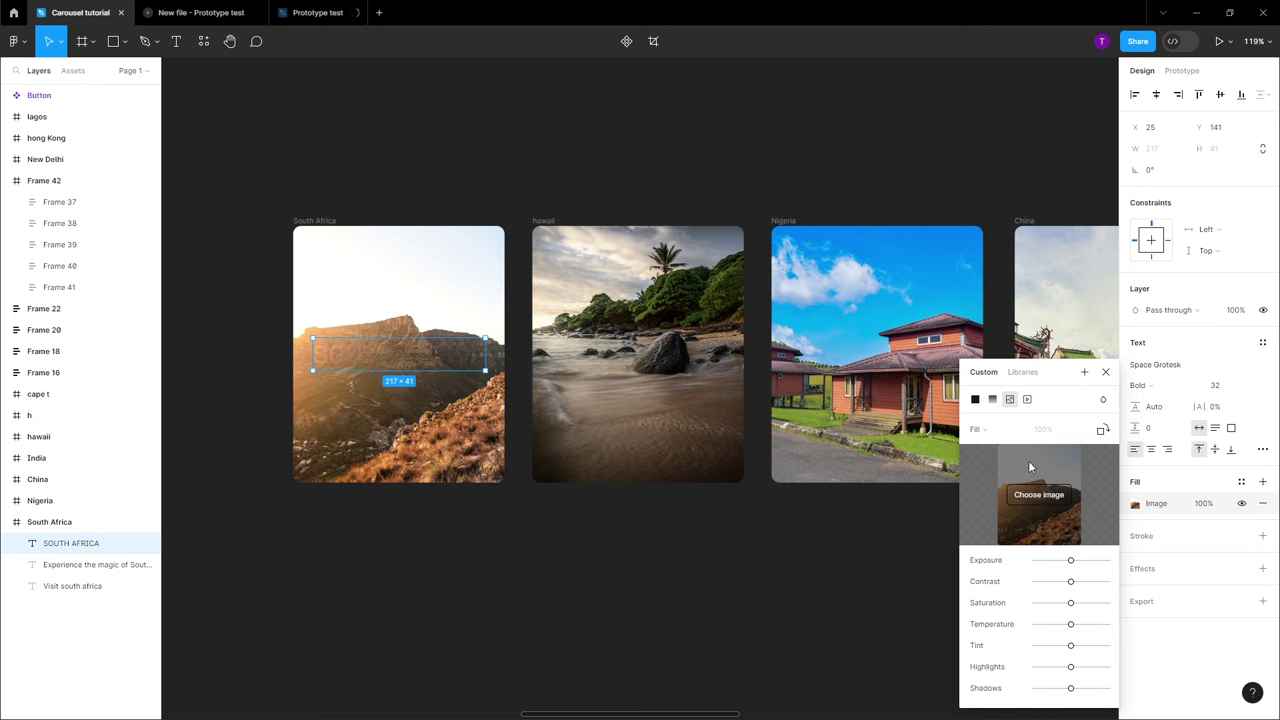
Set the text's image fill to Crop, reposition the photo behind the letters, and raise its exposure
click(989, 431)
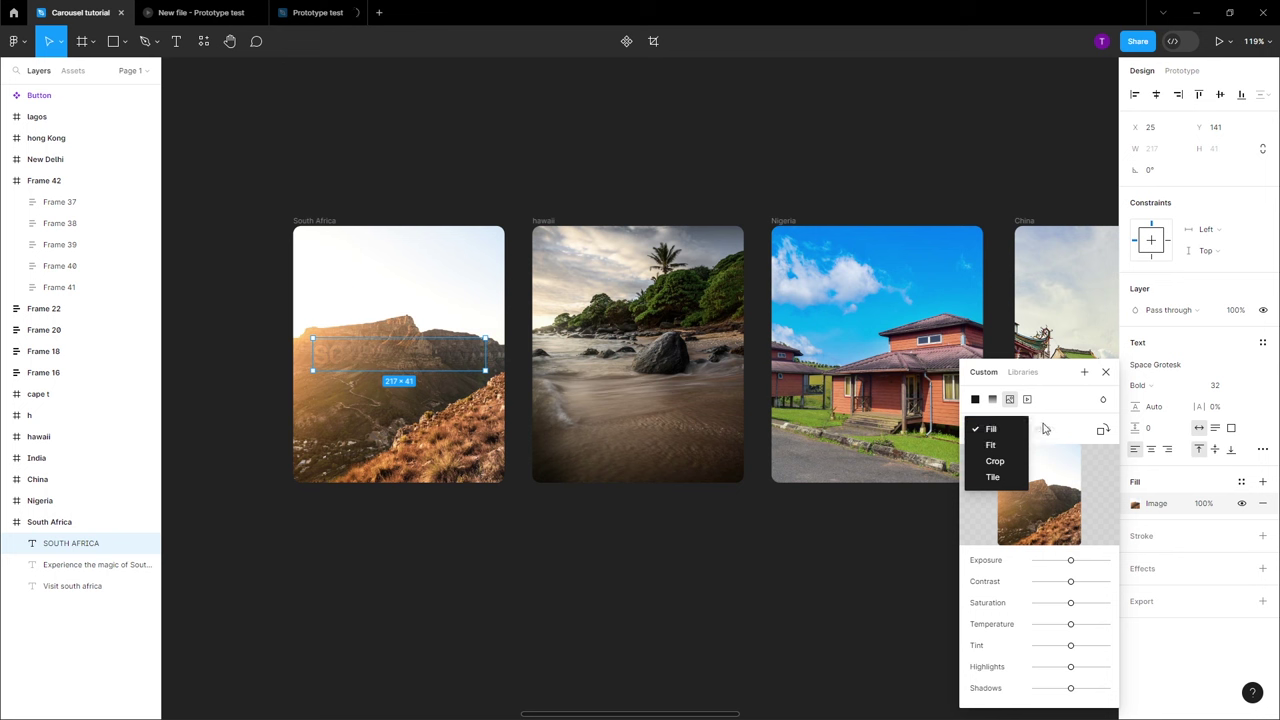
click(1004, 429)
click(1006, 428)
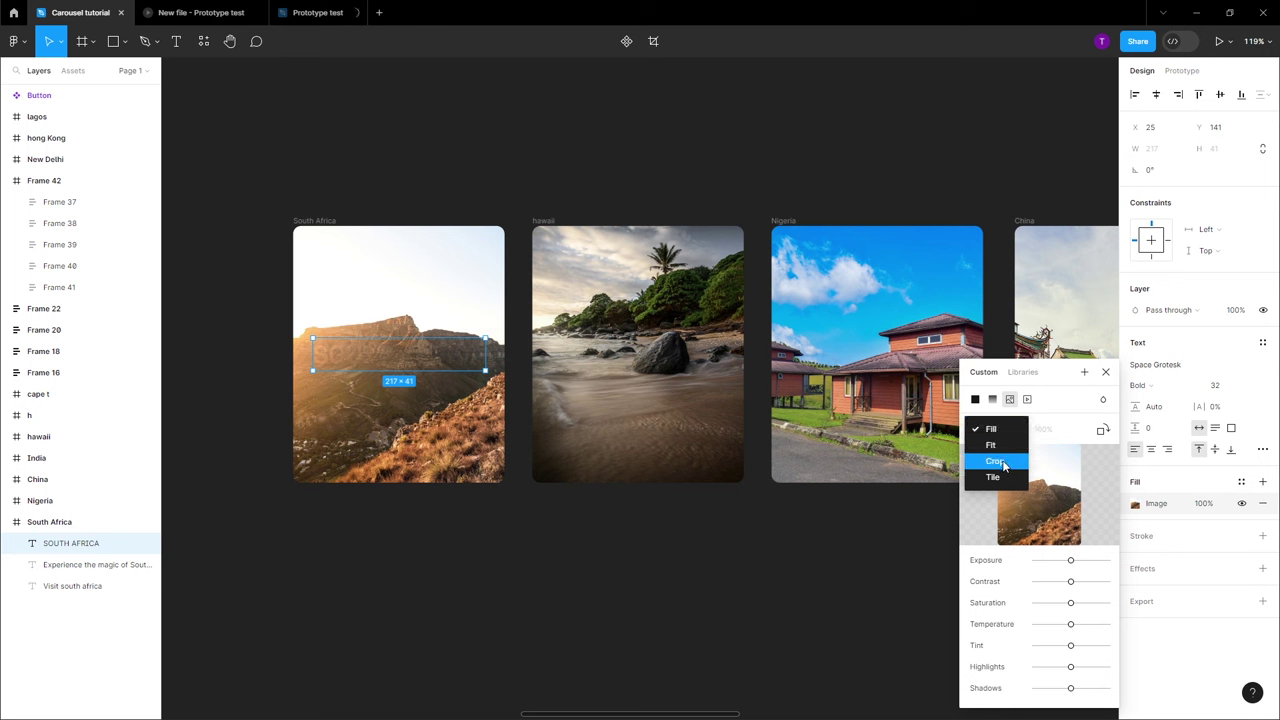
click(1005, 461)
drag(449, 323, 451, 247)
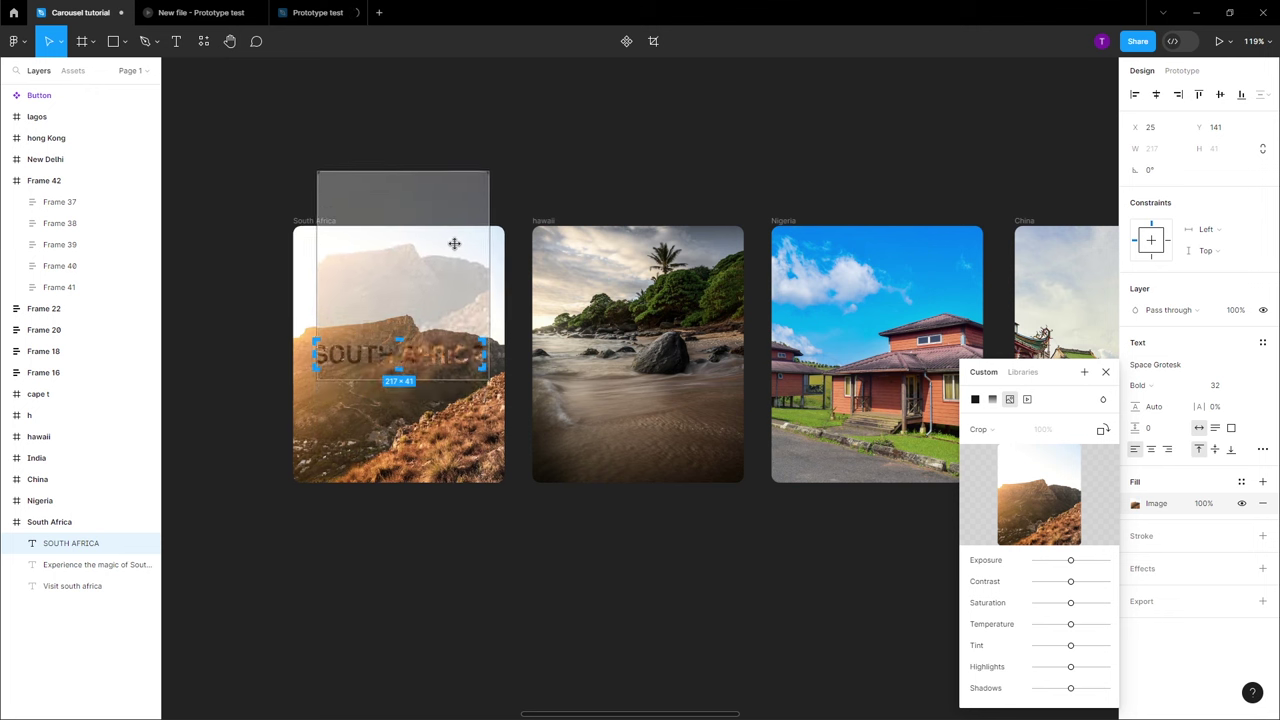
mouse_move(1070, 560)
mouse_down()
mouse_move(1134, 569)
mouse_move(1093, 557)
mouse_up()
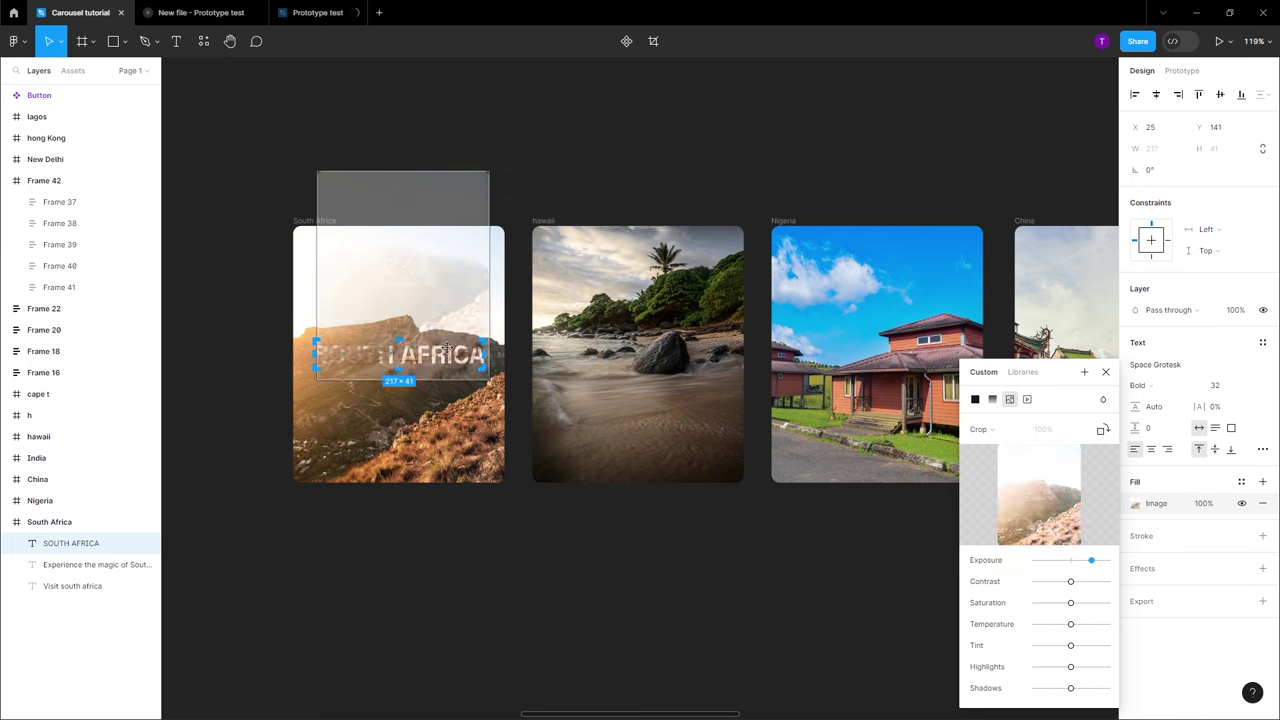
drag(437, 266, 437, 304)
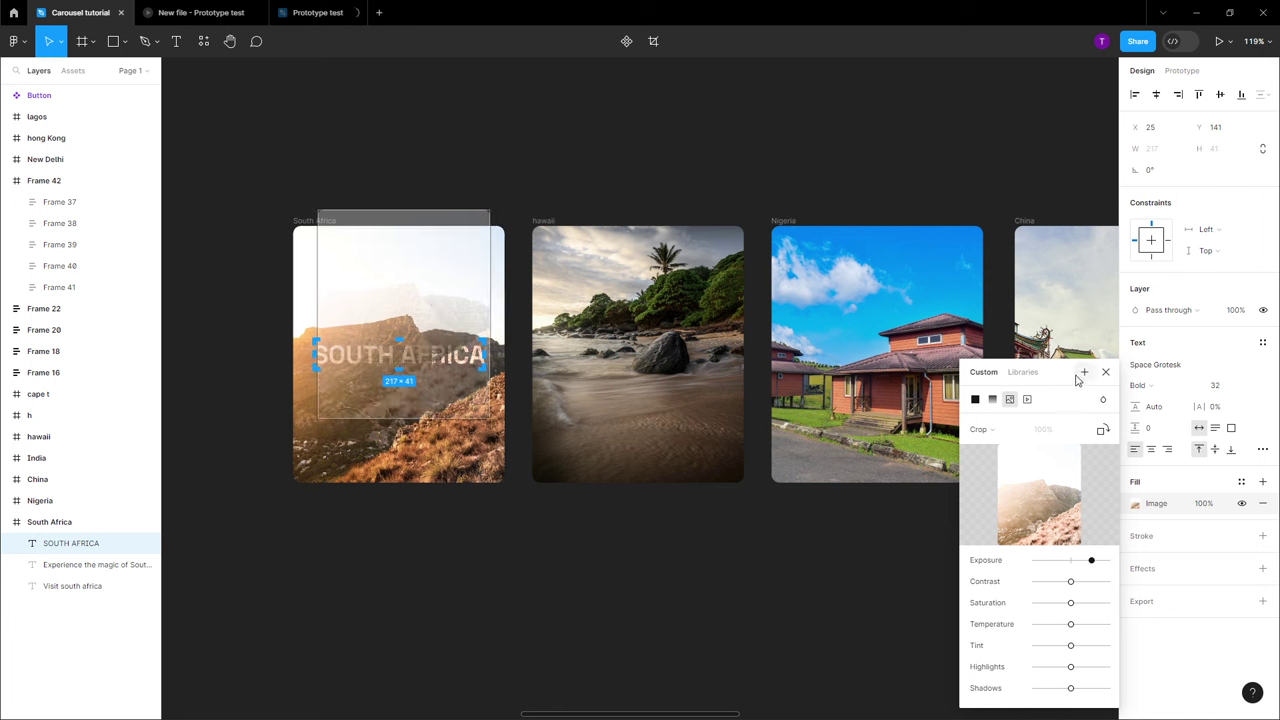
click(1105, 372)
click(391, 523)
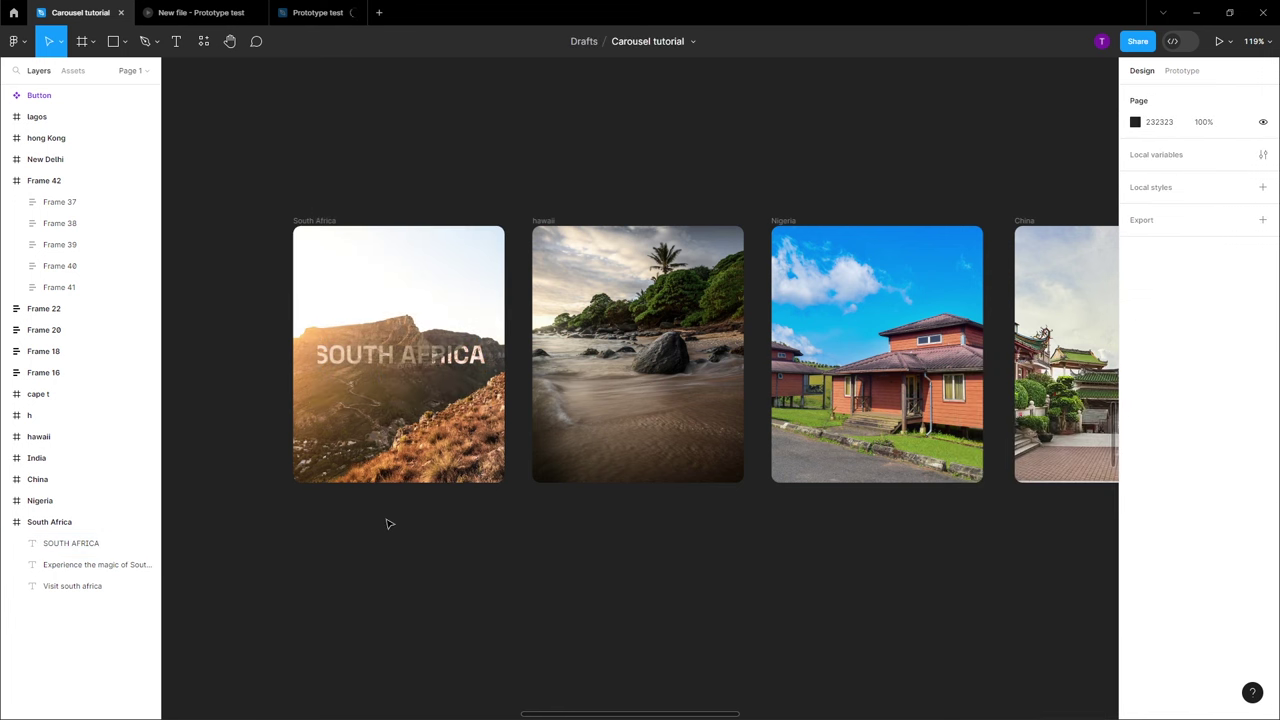
Copy the SOUTH AFRICA text onto the hawaii card and change the copy's wording to "HAWAII"
click(451, 355)
drag(451, 364, 666, 362)
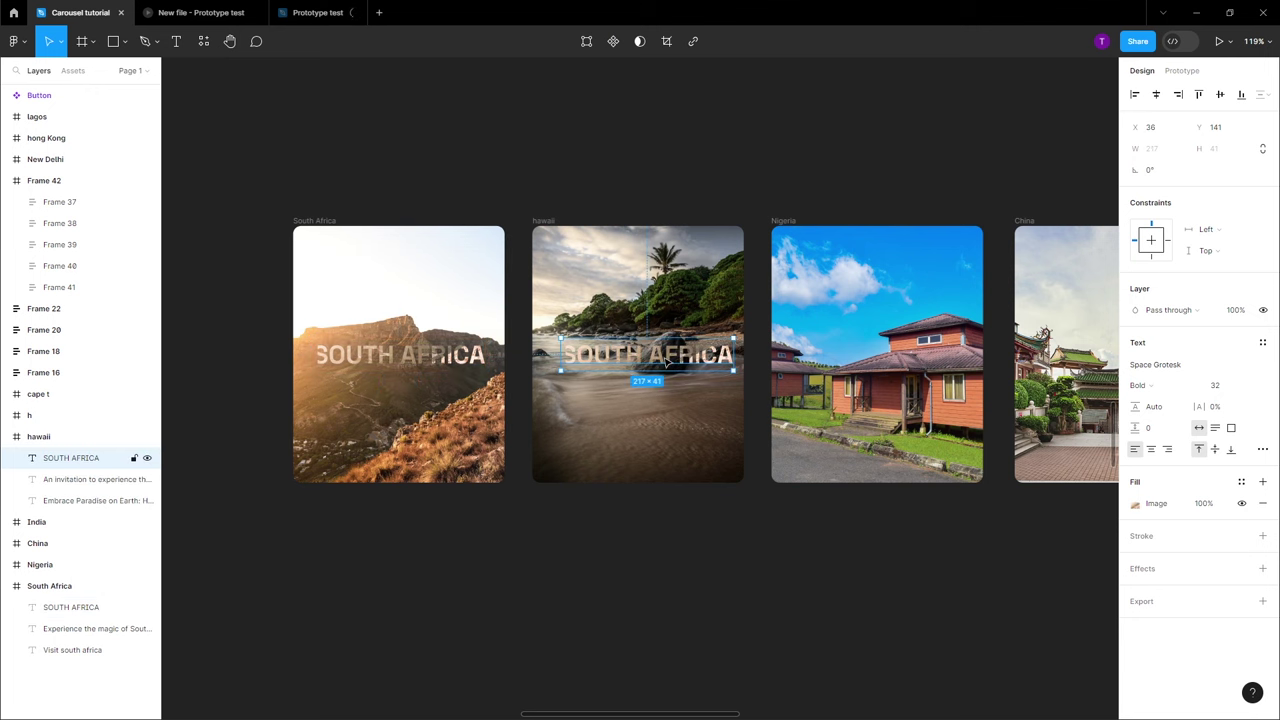
key(Return)
key(BackSpace)
text(HAWAII)
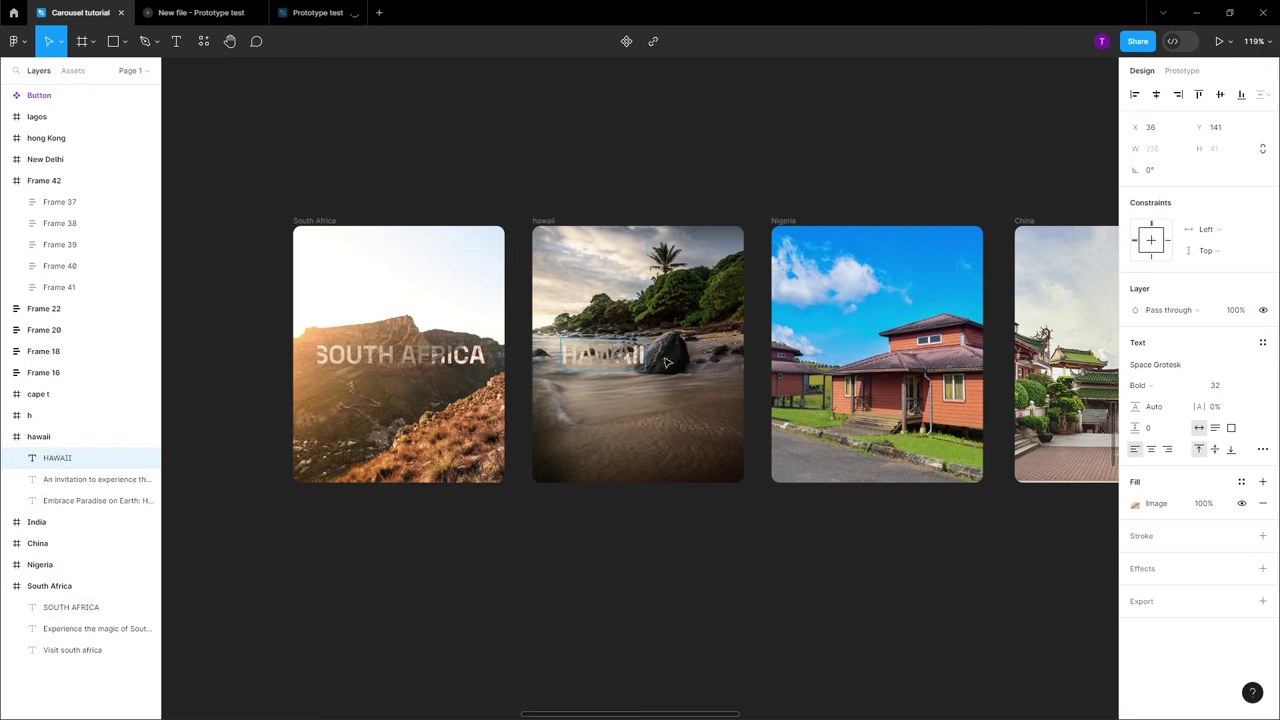
Center the HAWAII text across its card at X 80, replace its image fill with the hawaii card's photo, and raise the exposure
key(Escape)
drag(632, 364, 665, 365)
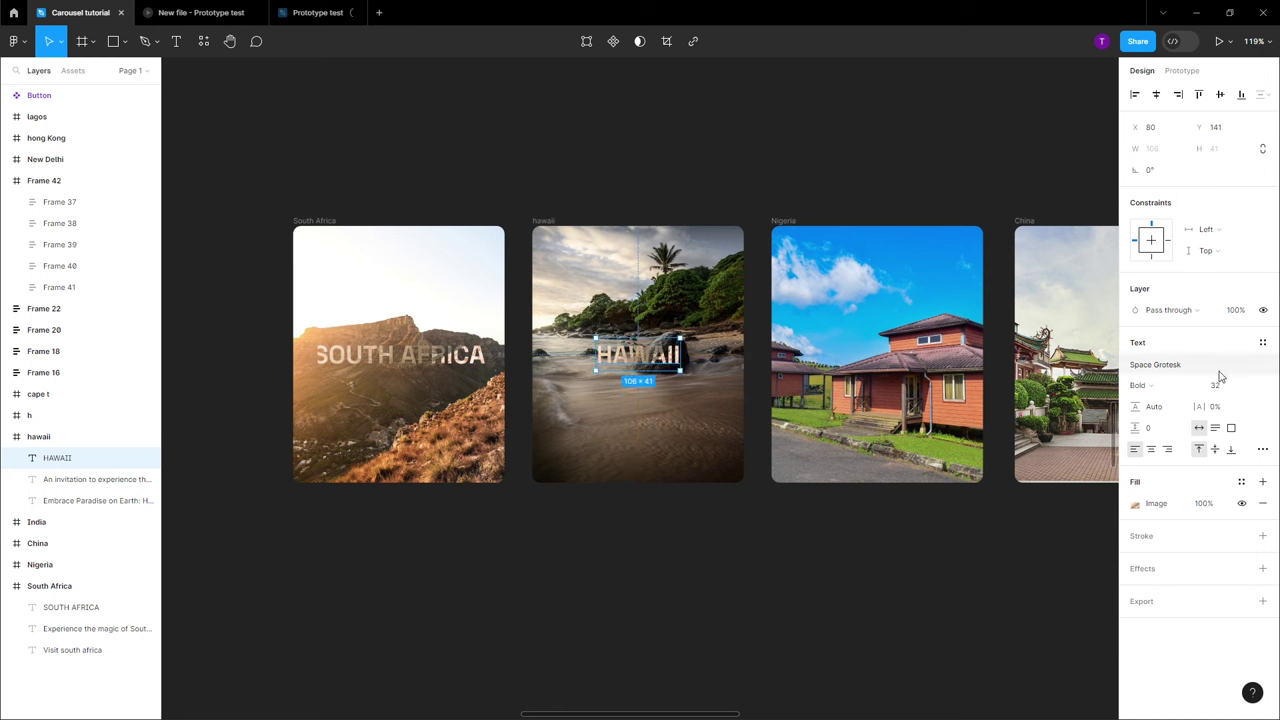
click(1135, 504)
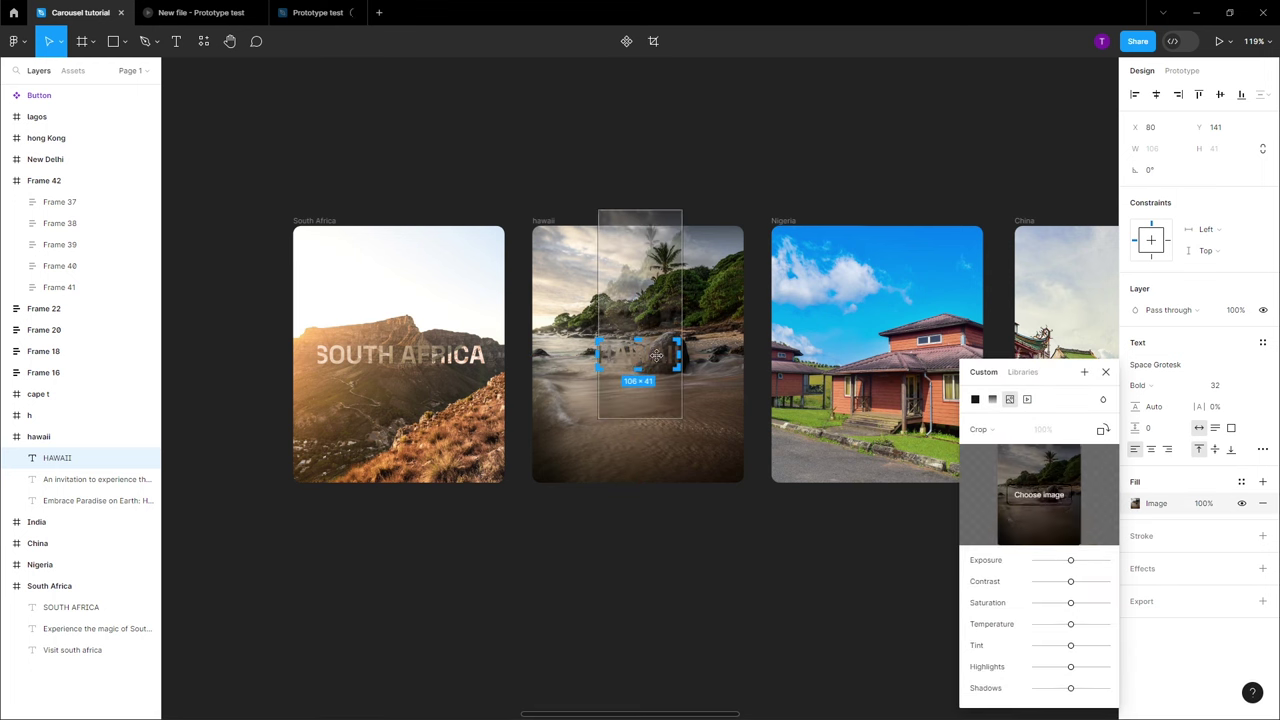
drag(1090, 561, 1104, 566)
click(1106, 372)
click(1030, 540)
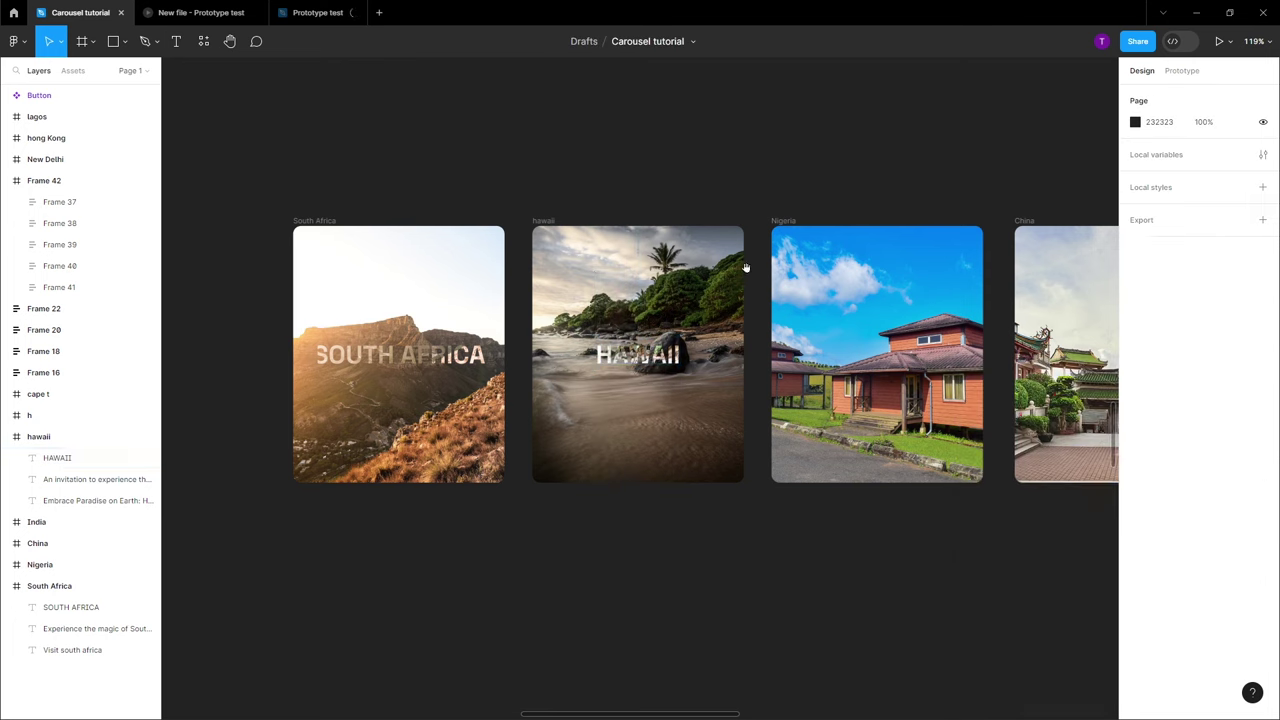
Copy the HAWAII text onto the Nigeria card and change the copy's wording to "NIGERIA"
scroll(860, 540, right, 2)
click(430, 370)
drag(430, 370, 663, 370)
double_click(663, 370)
text(NIGERIA)
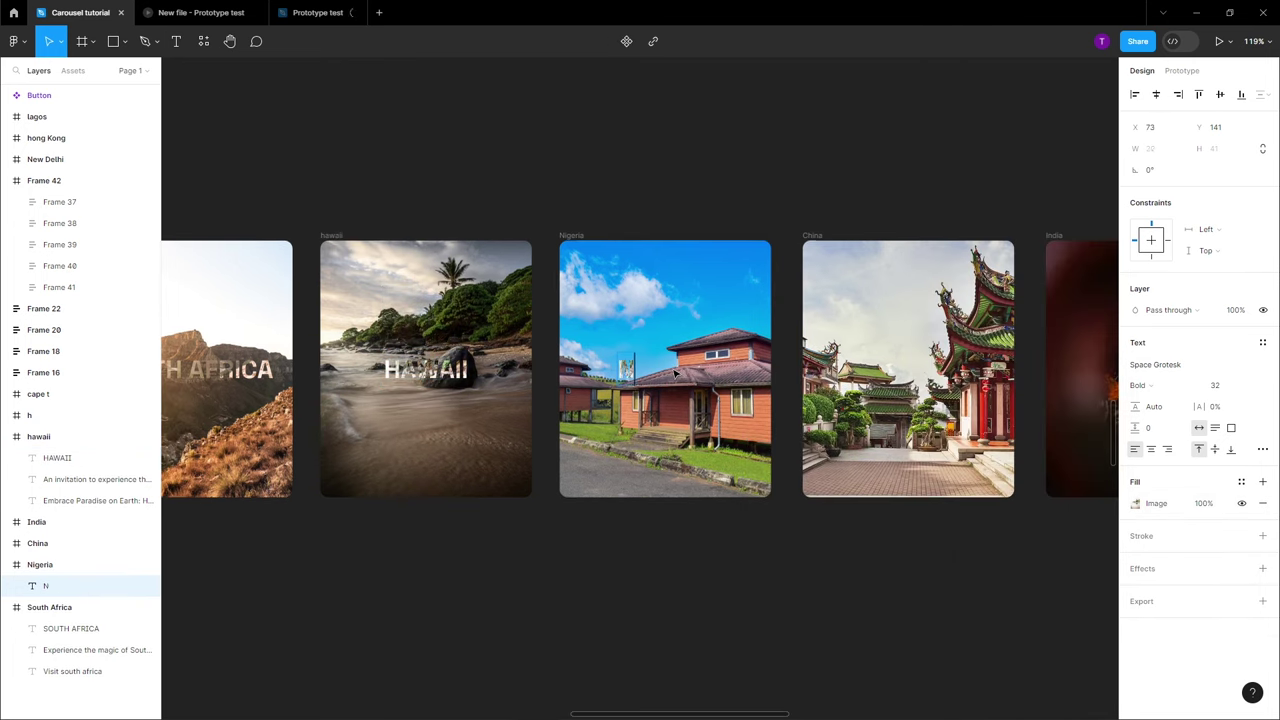
key(Escape)
Replace the NIGERIA text's image fill with the Nigeria card's photo, raise its exposure, and shift the photo up behind the letters
click(1135, 503)
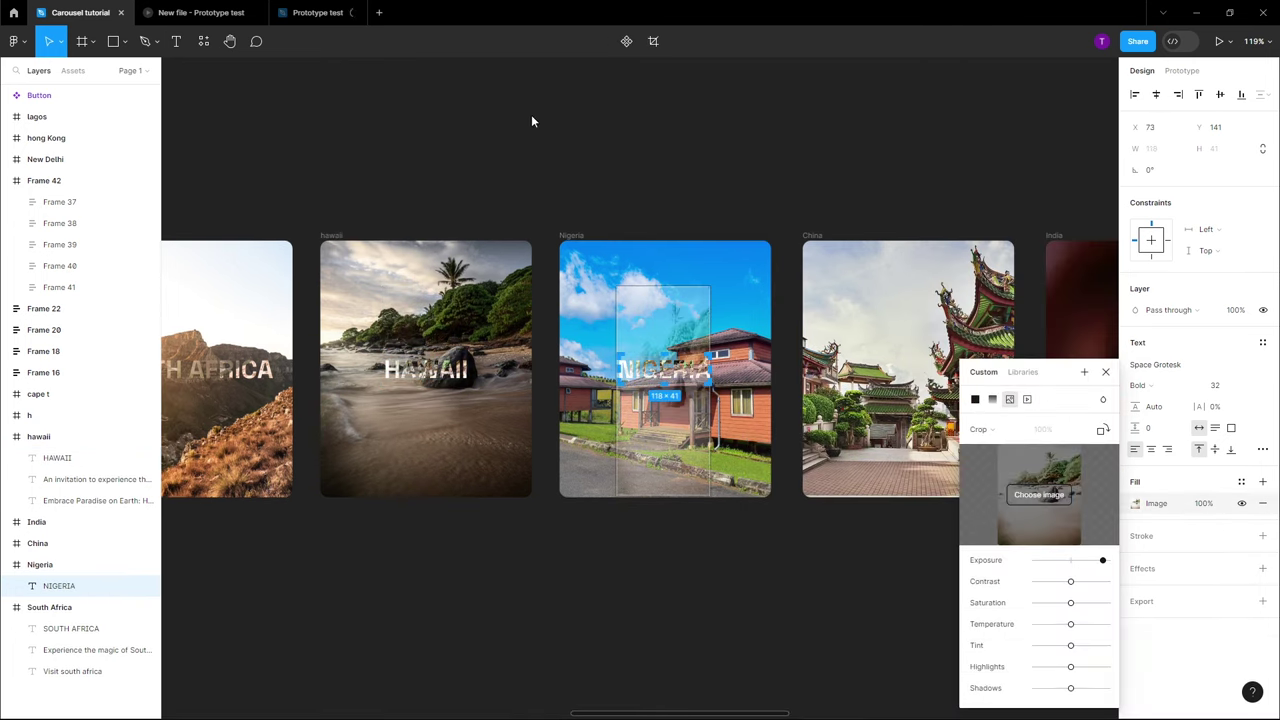
double_click(544, 341)
drag(1071, 560, 1099, 561)
mouse_move(682, 426)
mouse_down()
mouse_move(685, 388)
mouse_move(683, 401)
mouse_up()
click(1106, 372)
Copy the NIGERIA text onto the China card and change the copy's wording to "CHINA"
scroll(540, 376, right, 4)
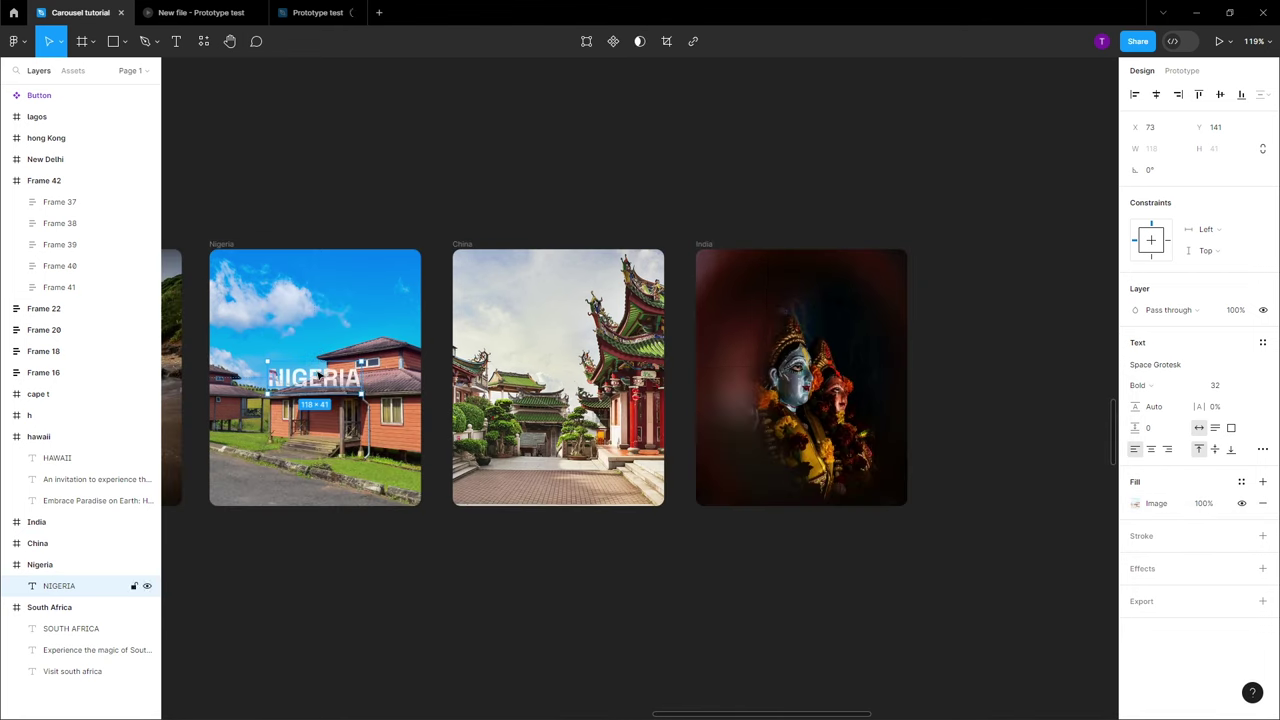
drag(325, 378, 567, 378)
double_click(565, 377)
text(NA)
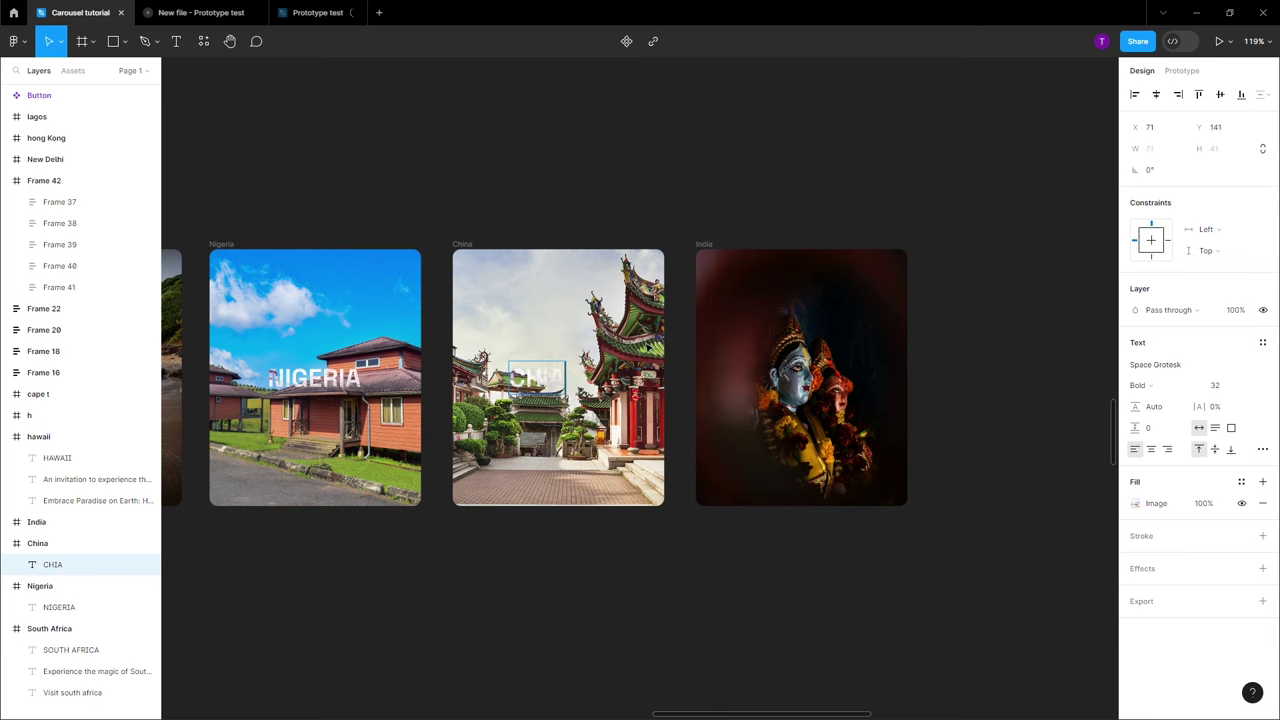
key(Escape)
Replace the CHINA text's image fill with the China card's temple photo, moved slightly up behind the letters, with raised exposure
click(1133, 505)
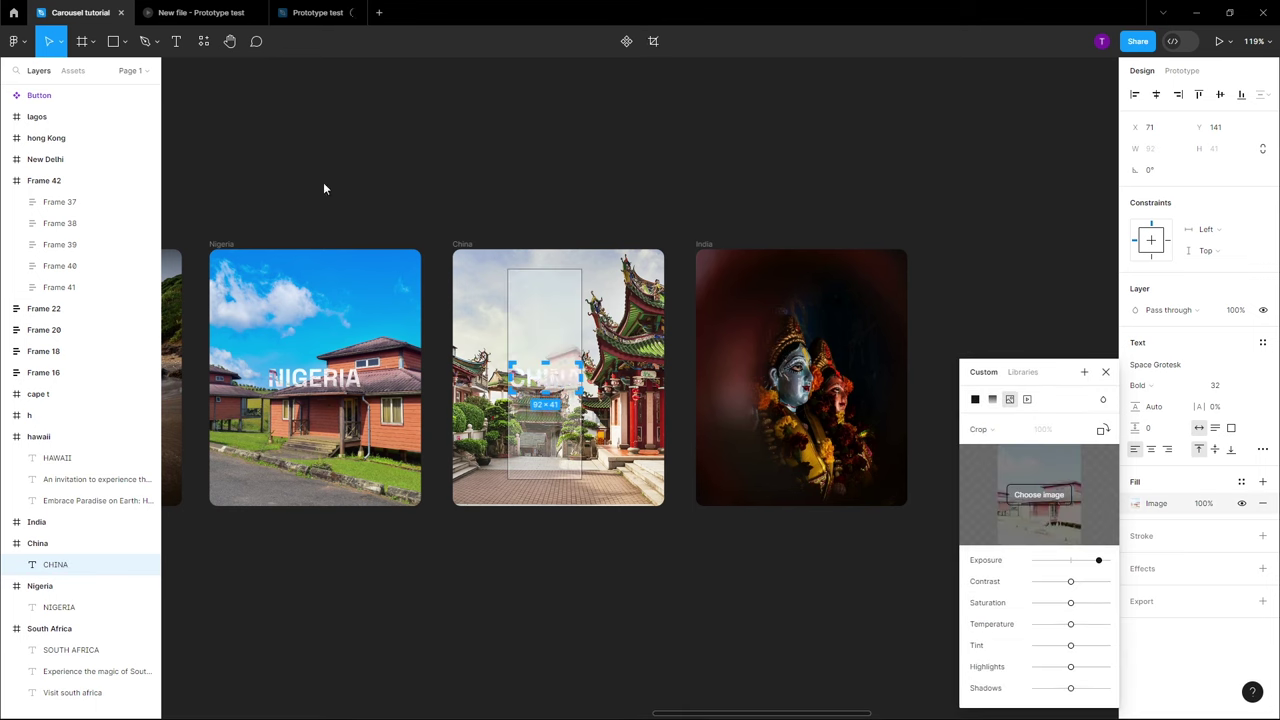
double_click(535, 359)
drag(1085, 562, 1100, 573)
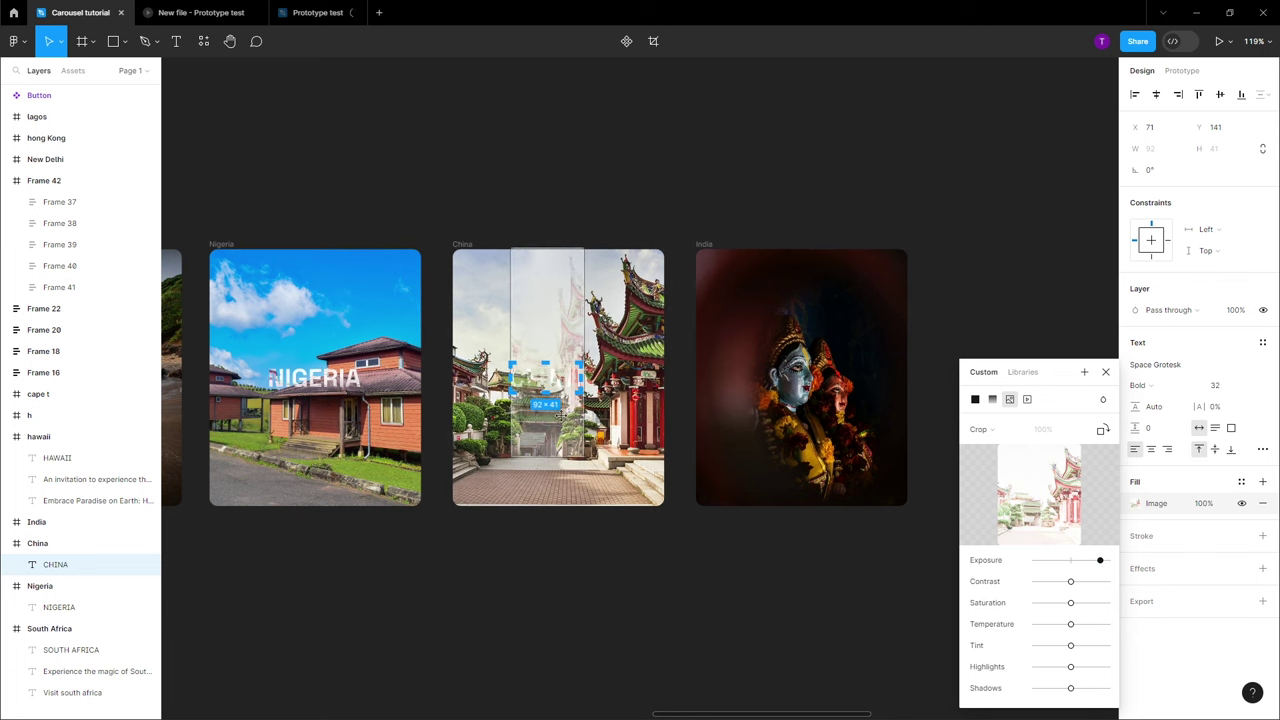
click(1091, 561)
click(1105, 373)
Copy the CHINA text onto the India card and change the copy's wording to "INDIA"
scroll(844, 382, up, 3)
click(376, 382)
alt+drag(372, 384, 798, 384)
key(Return)
text(INDIA)
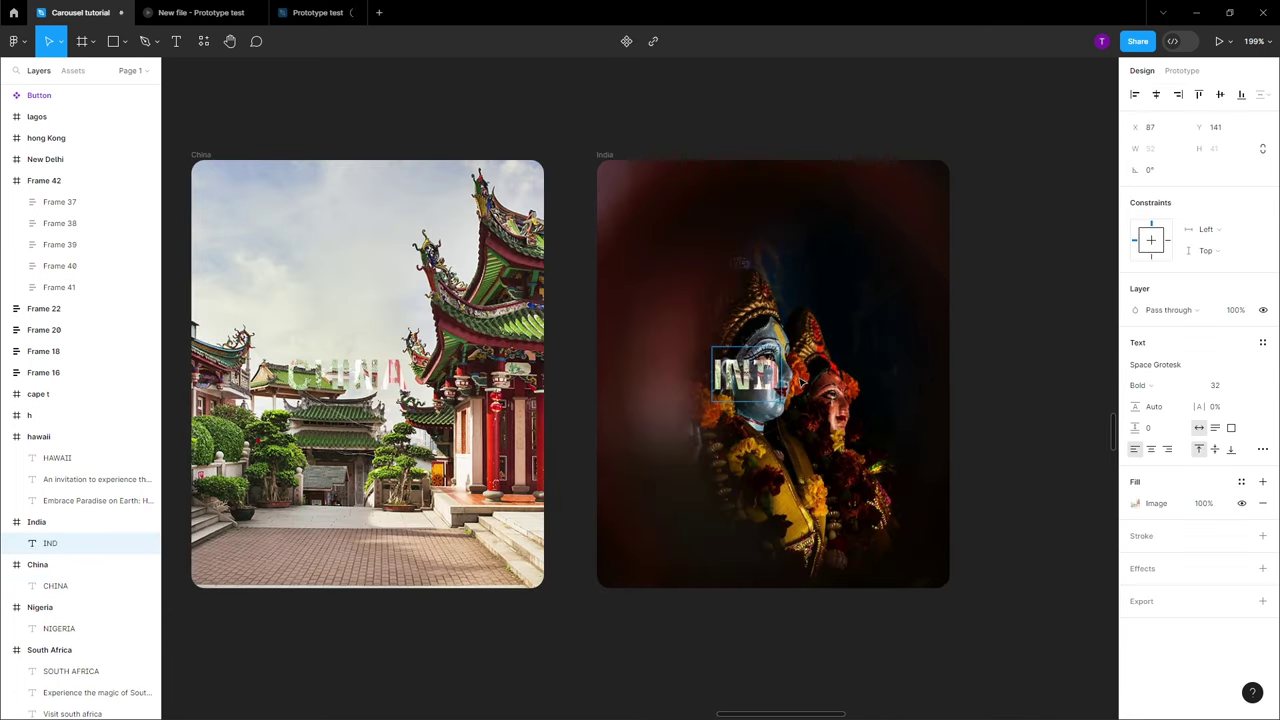
click(1136, 503)
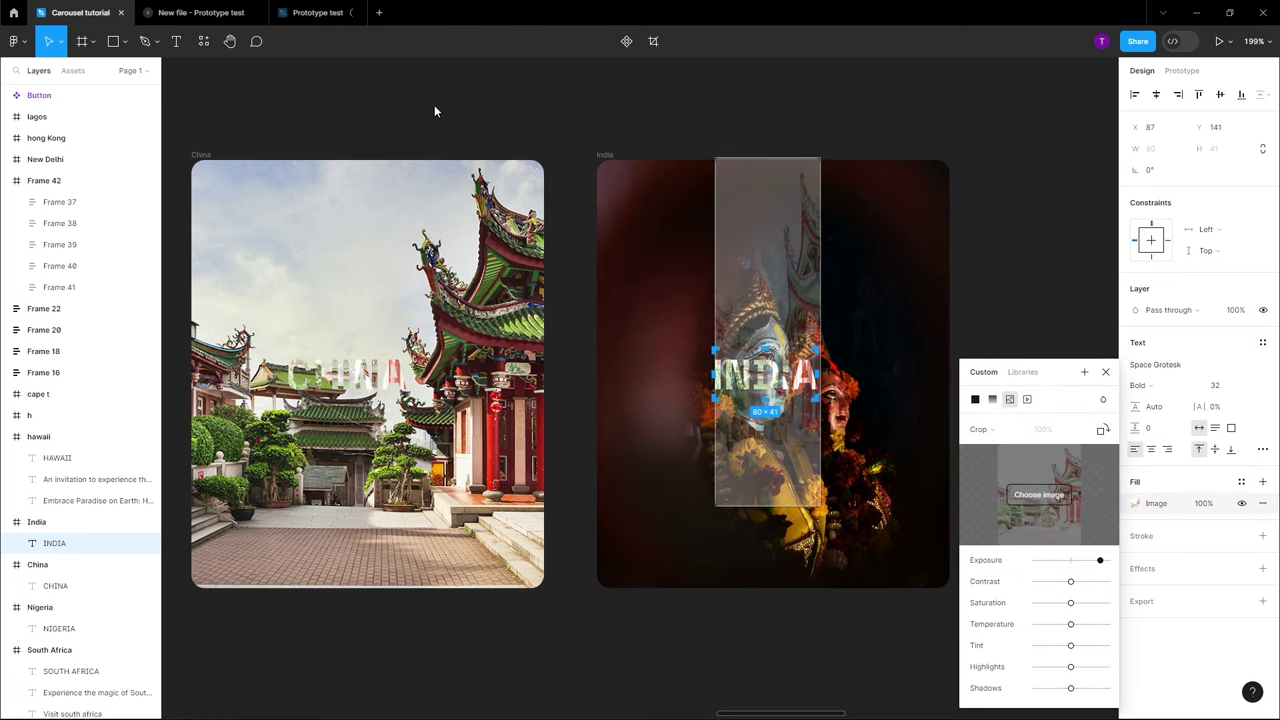
drag(1100, 560, 1095, 560)
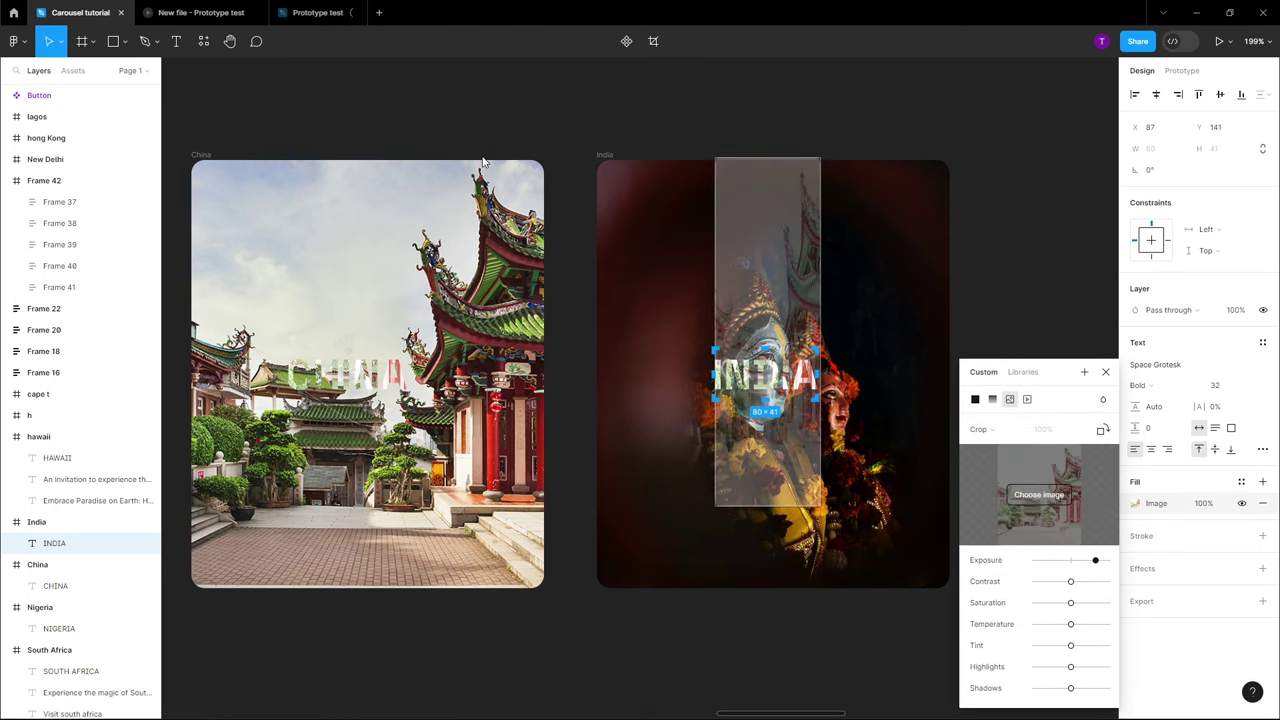
click(1063, 323)
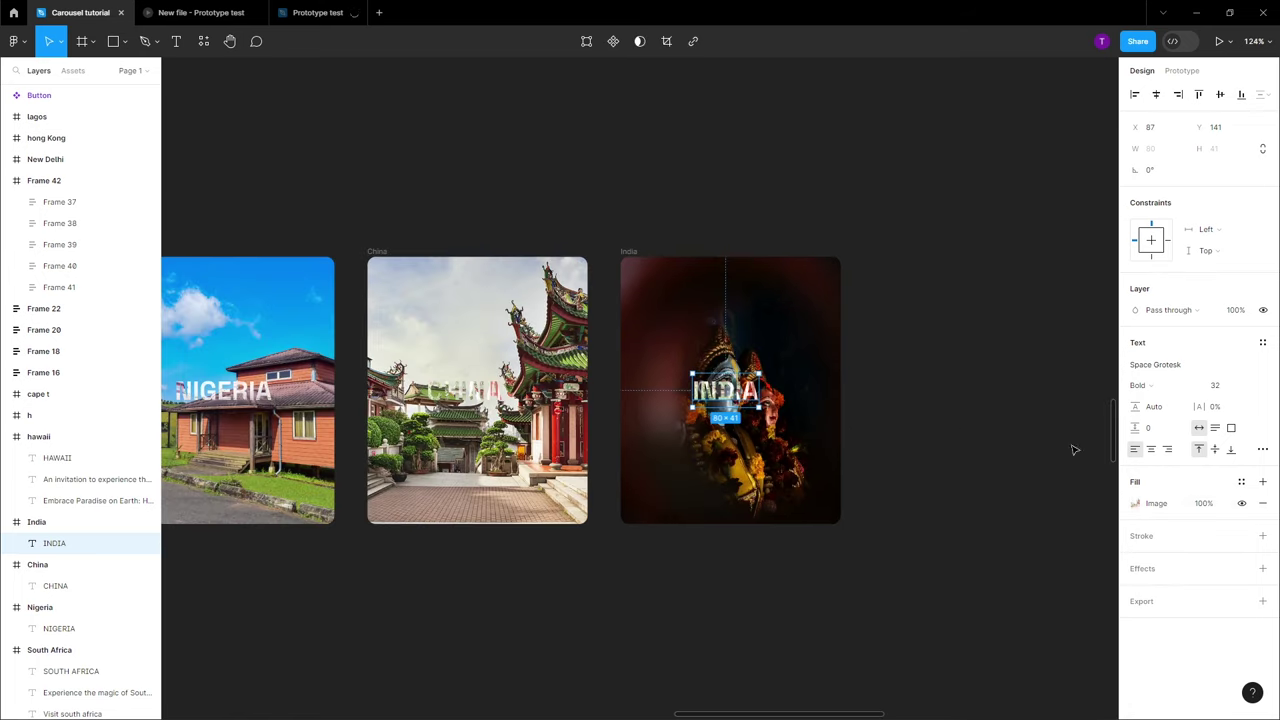
Replace the INDIA text's image fill with the India card's photo, raise its exposure, and shift the photo down behind the letters
click(1136, 503)
click(1039, 503)
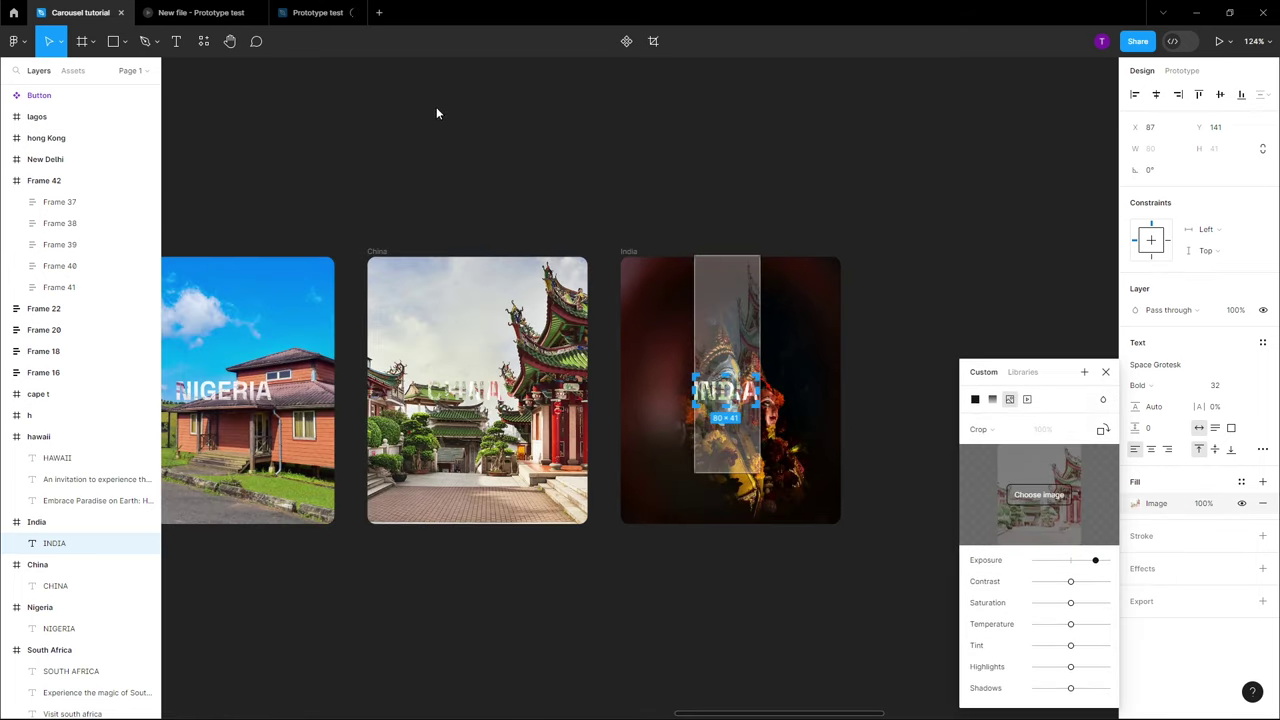
double_click(535, 334)
drag(1071, 561, 1102, 562)
drag(733, 440, 736, 482)
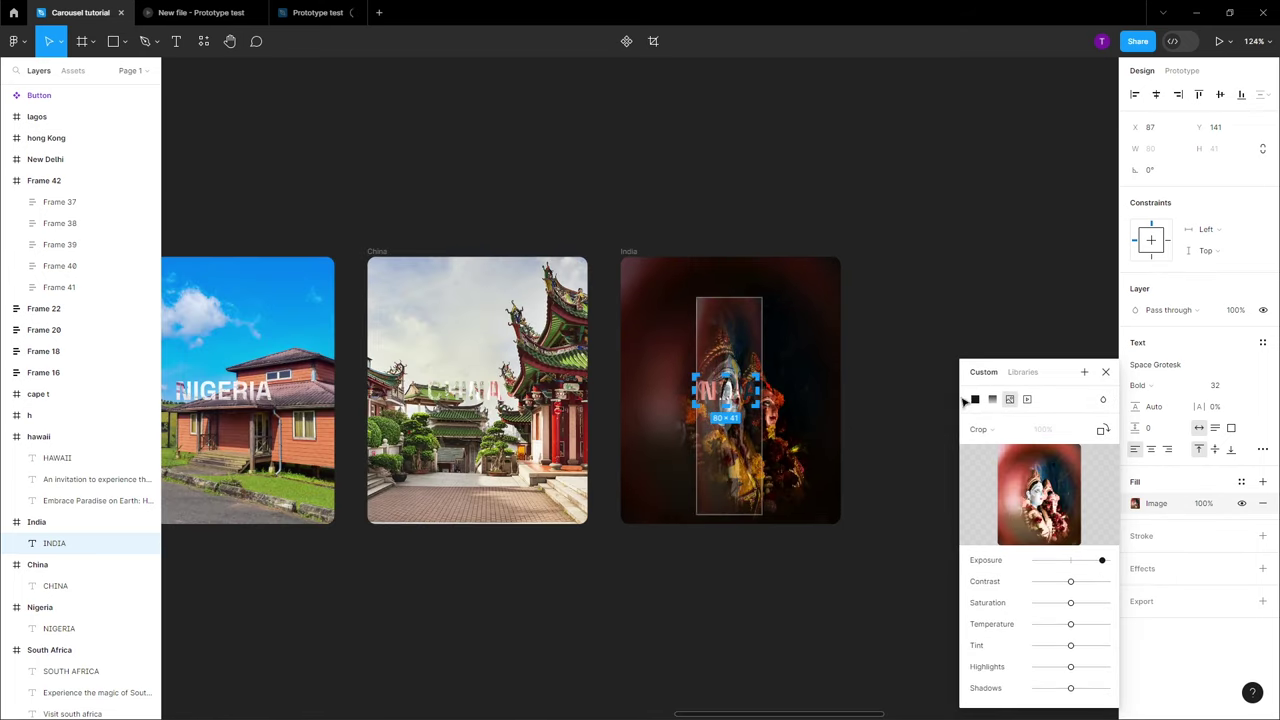
click(1106, 371)
click(905, 390)
Duplicate the South Africa card below the card row and place a second copy beside the first one
scroll(523, 447, down, 5)
drag(454, 358, 594, 349)
scroll(540, 507, up, 5)
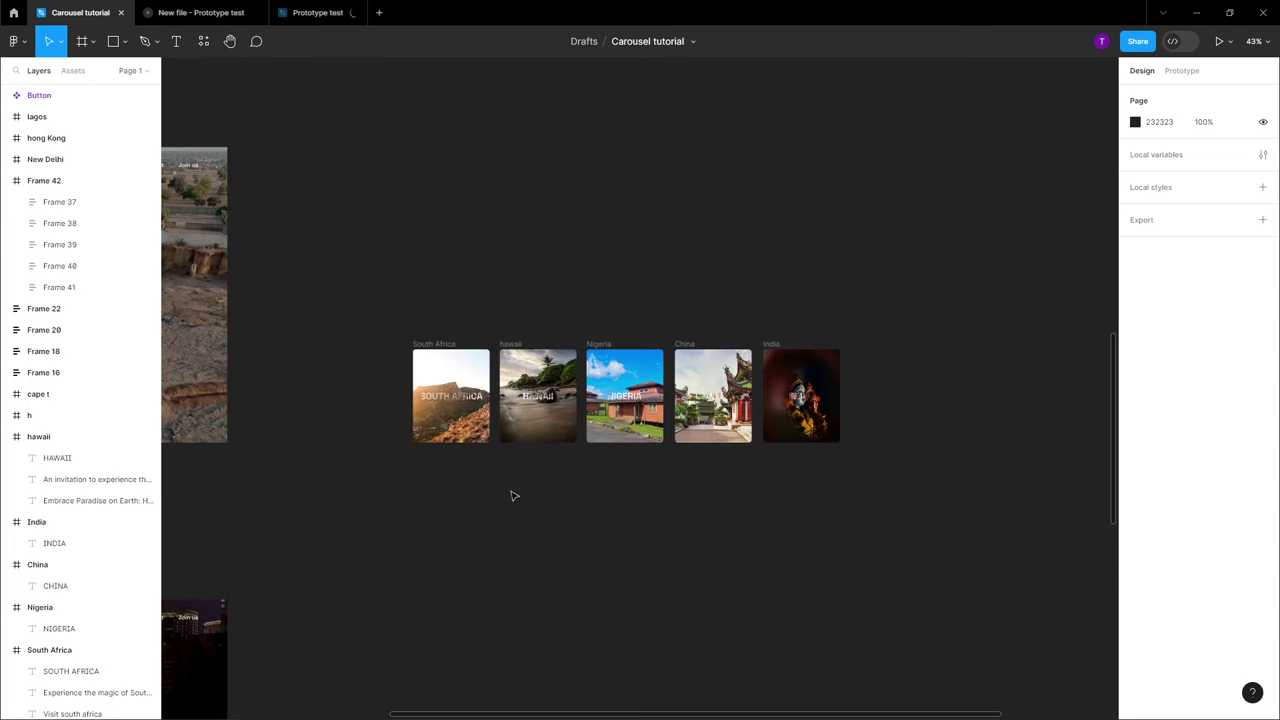
scroll(548, 430, down, 2)
drag(558, 354, 473, 285)
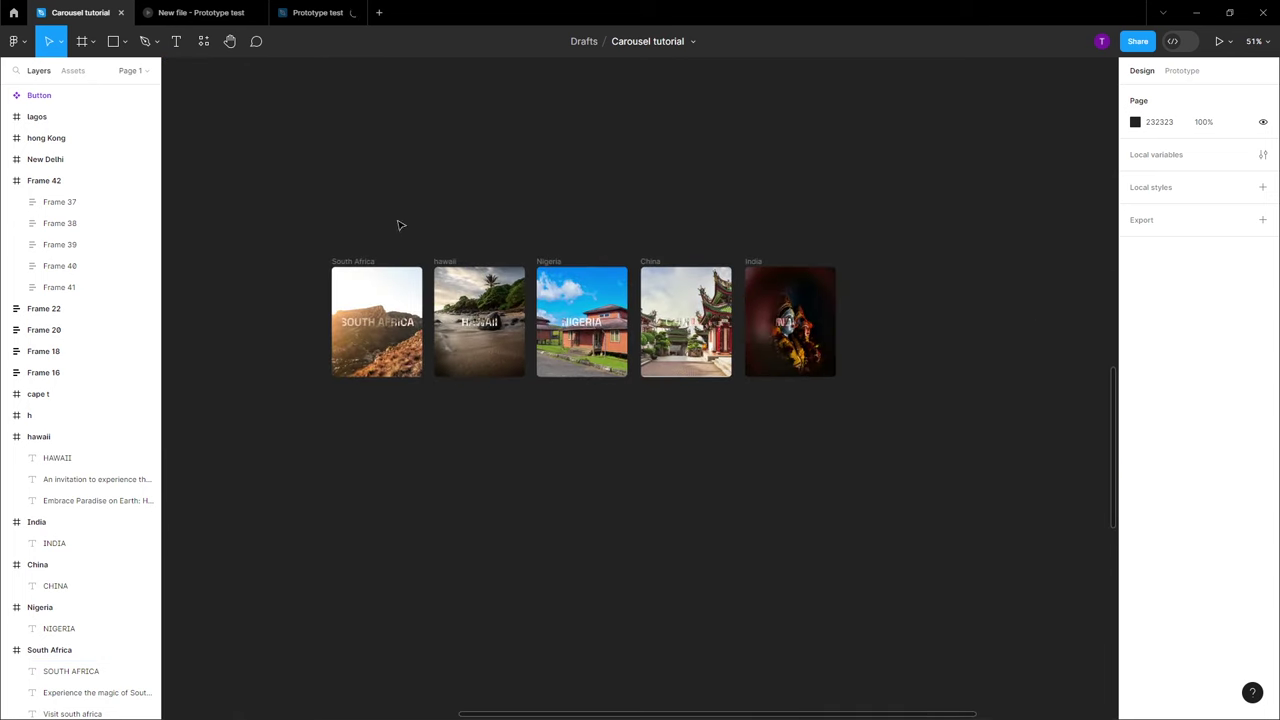
click(370, 260)
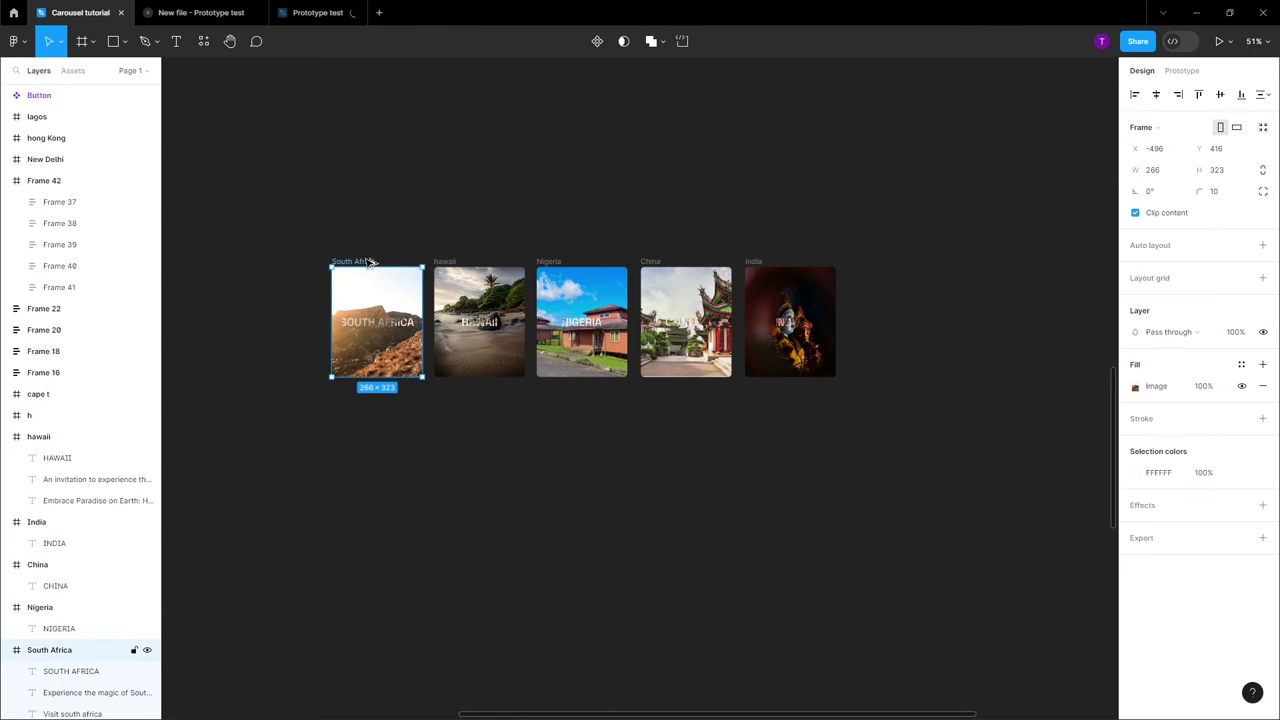
alt+drag(370, 262, 372, 466)
scroll(450, 560, up, 2)
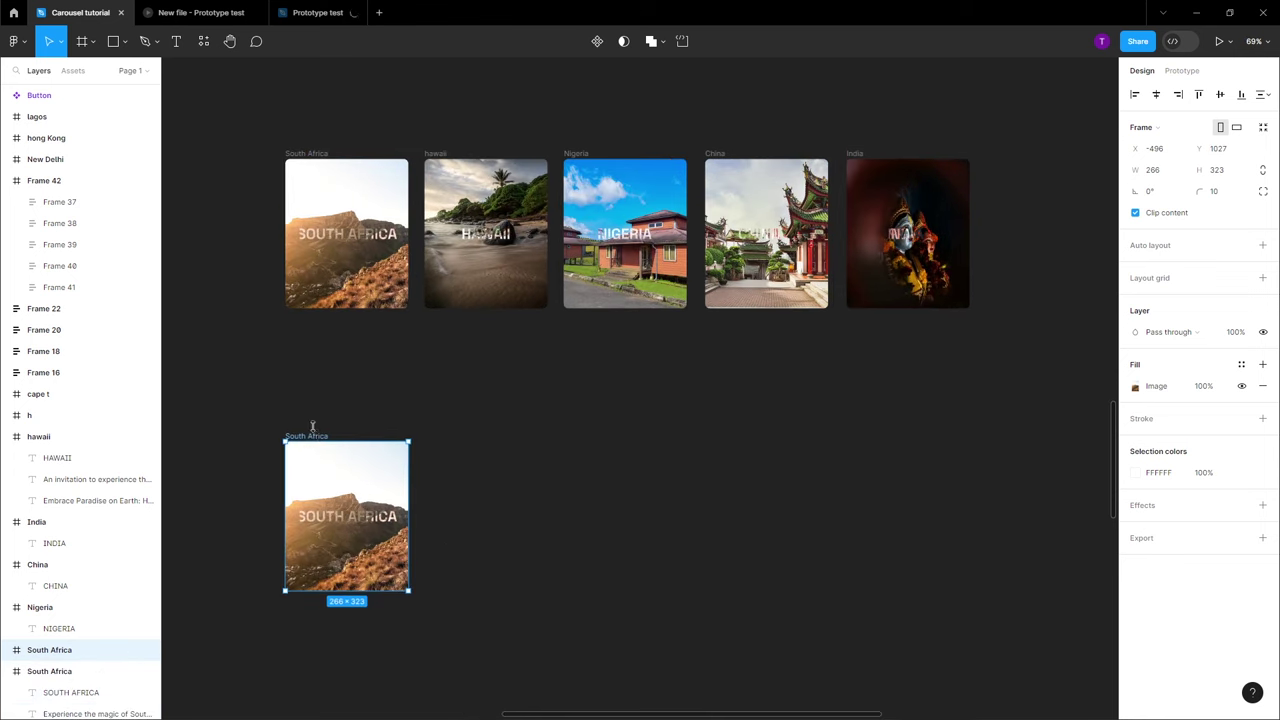
alt+drag(322, 438, 479, 441)
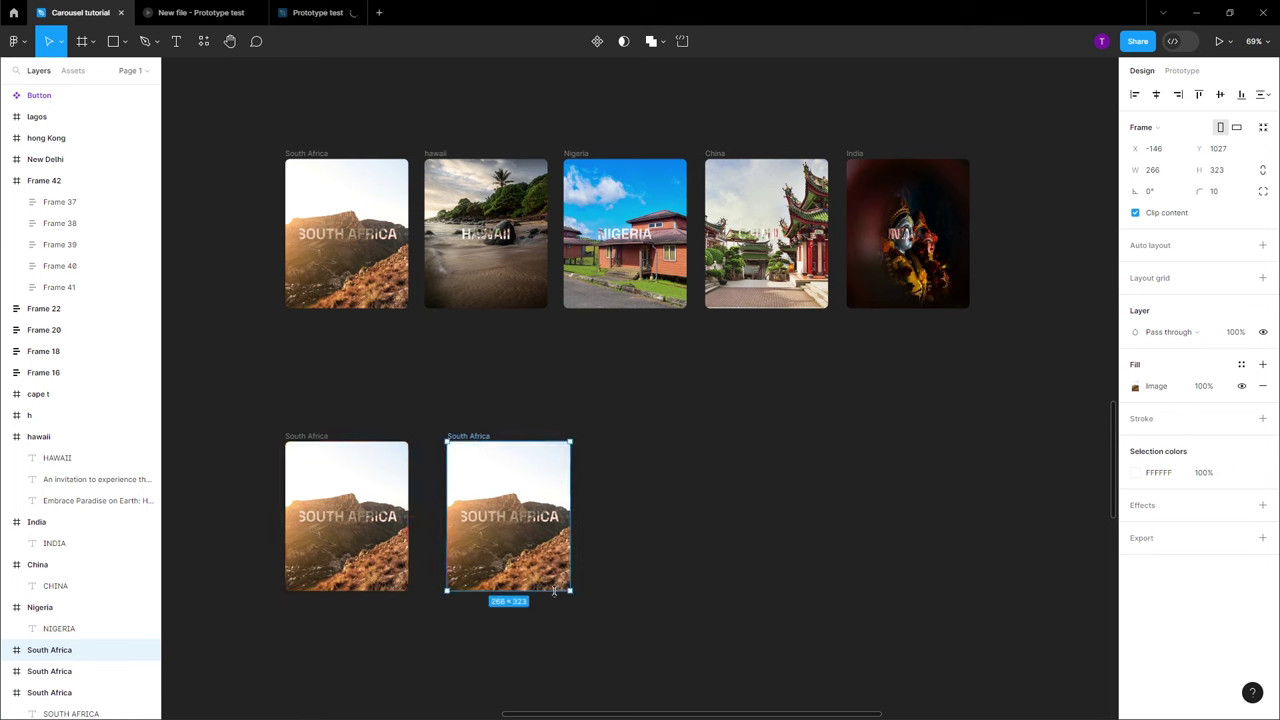
Enlarge the second South Africa copy to a width of 300 and a height of 450
drag(545, 593, 549, 647)
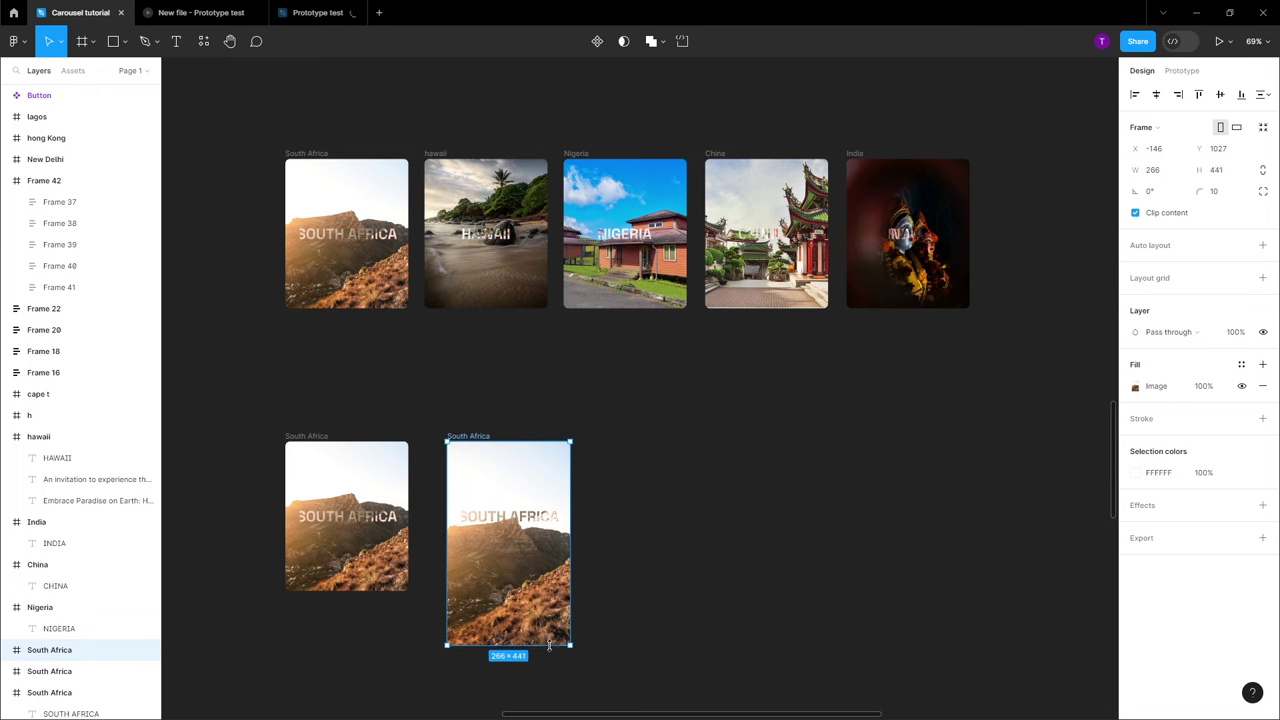
click(1230, 175)
key(Return)
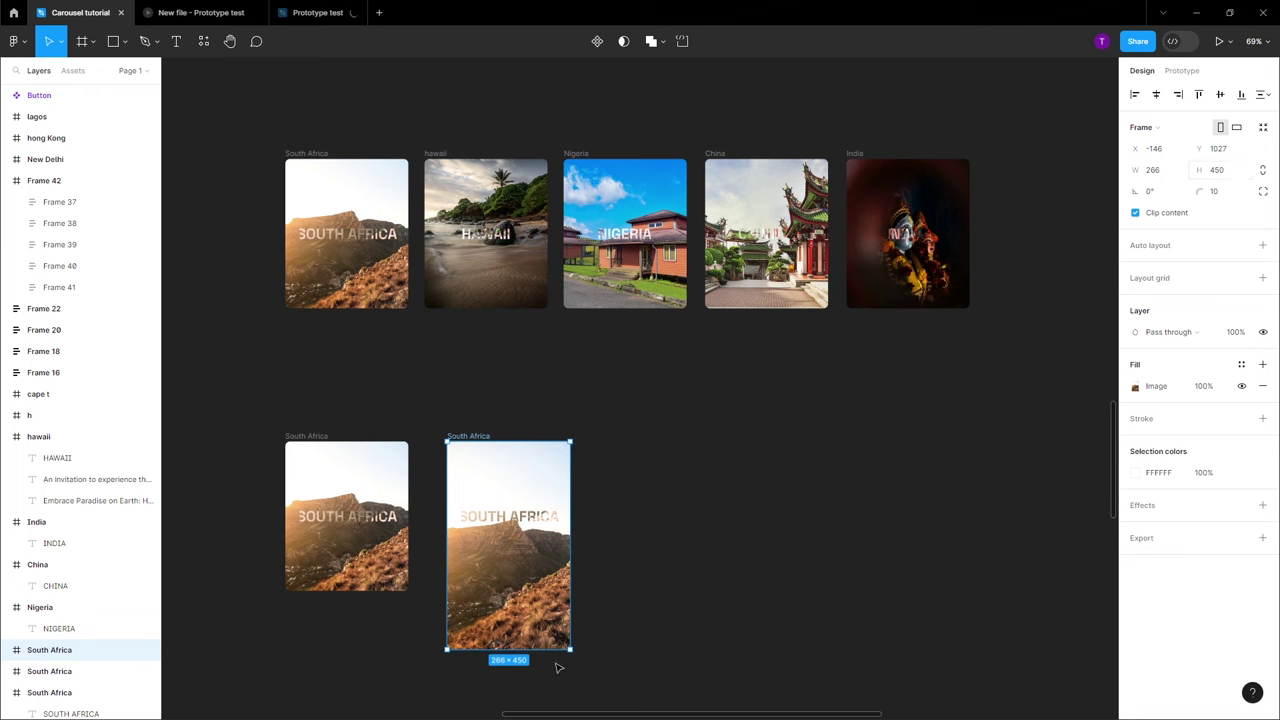
drag(574, 546, 587, 550)
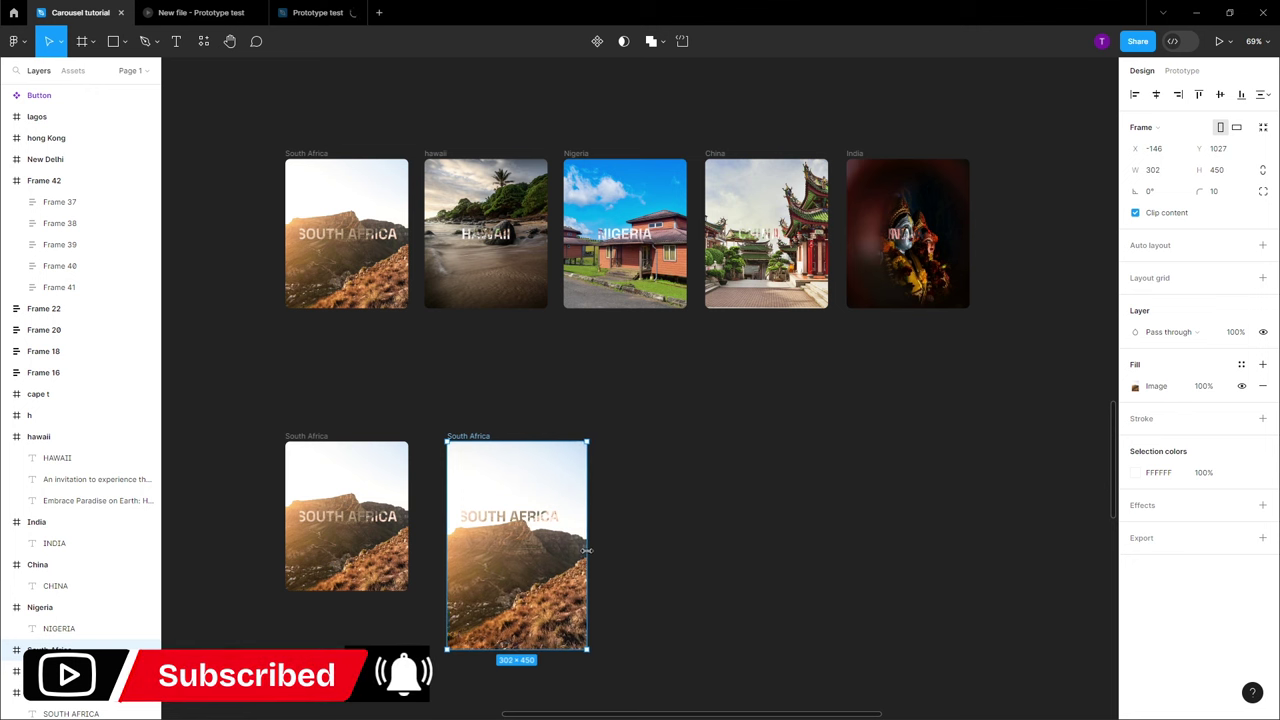
click(1175, 171)
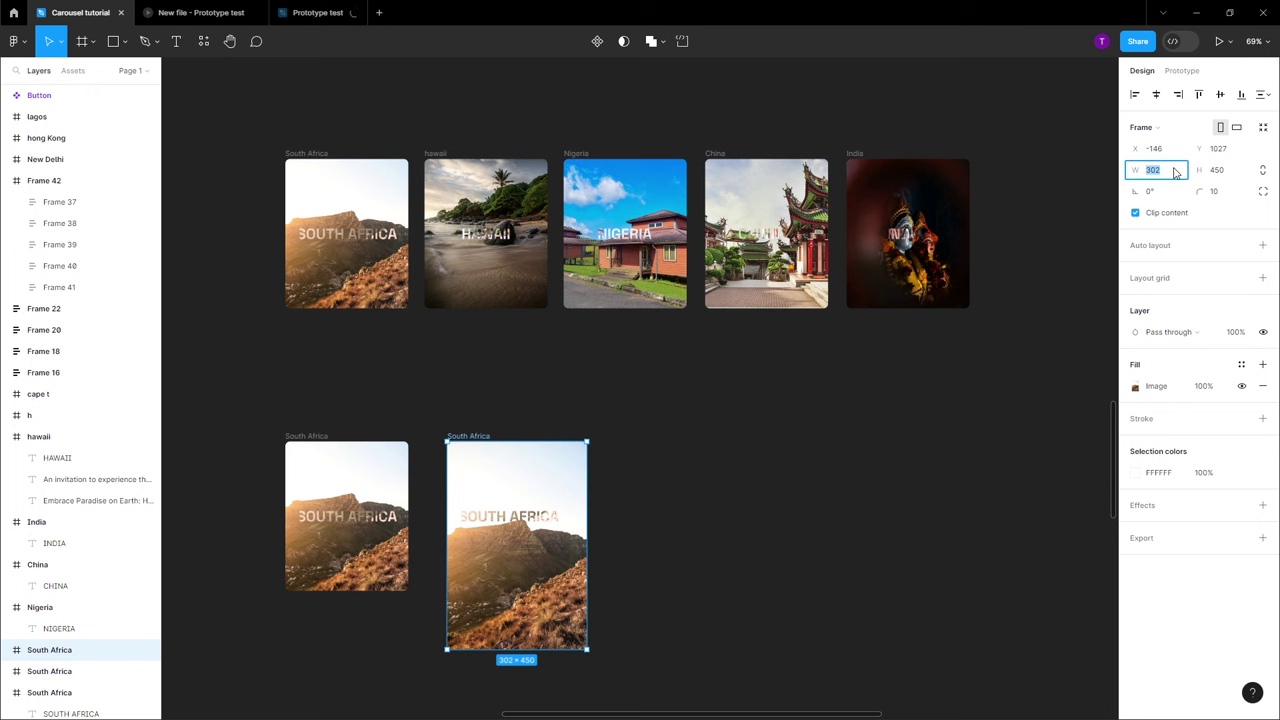
text(300)
key(Return)
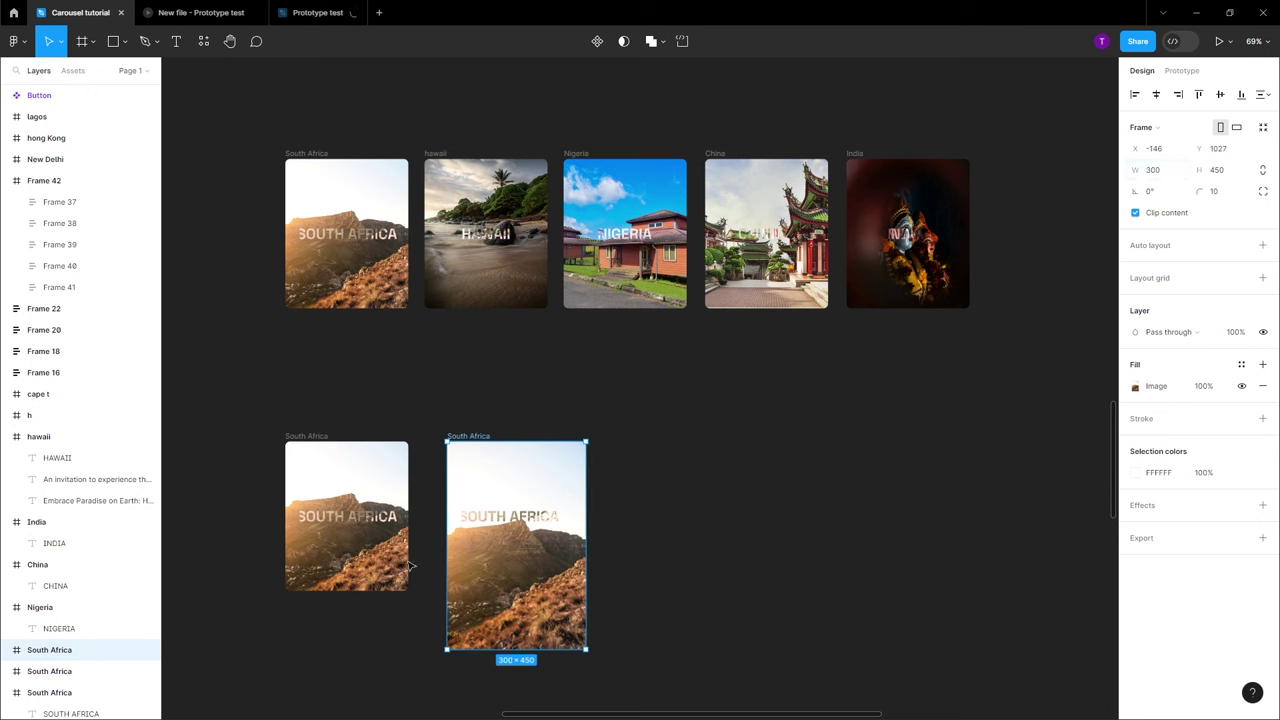
Center the SOUTH AFRICA text in the enlarged card at X 41, Y 204, and duplicate that card beside it
drag(510, 518, 532, 551)
scroll(611, 483, down, 3)
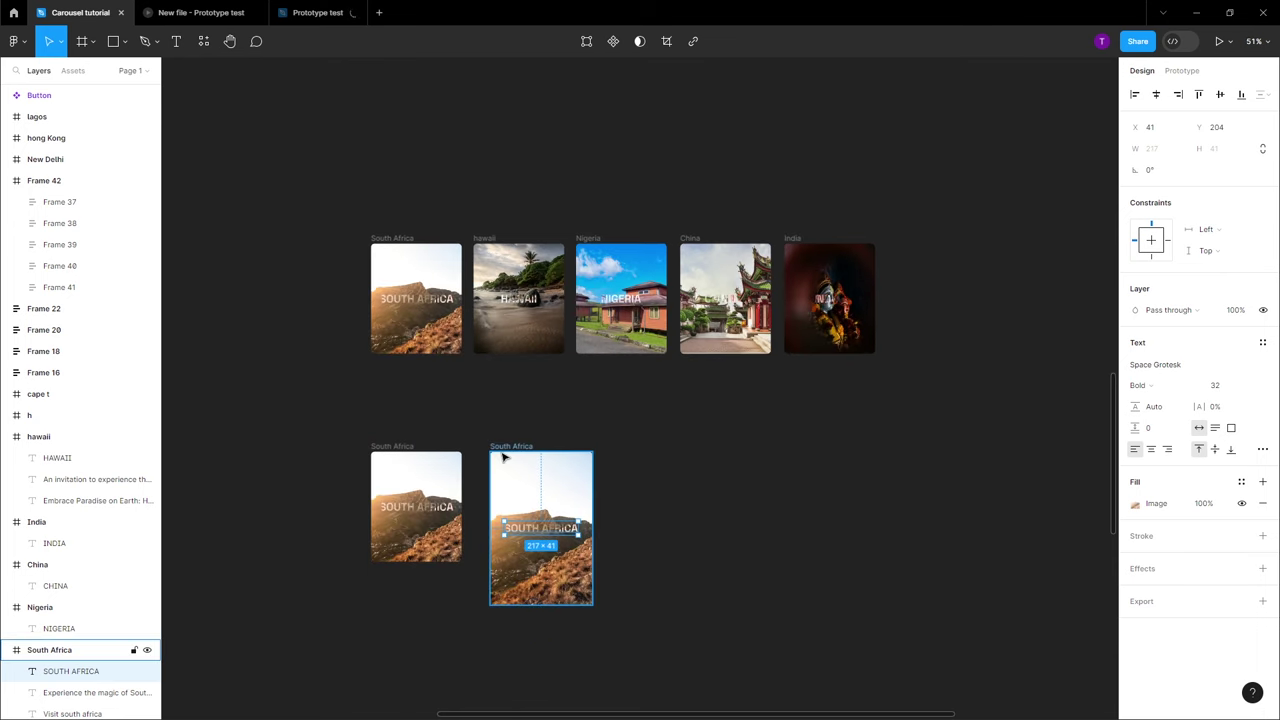
click(508, 444)
drag(510, 446, 640, 450)
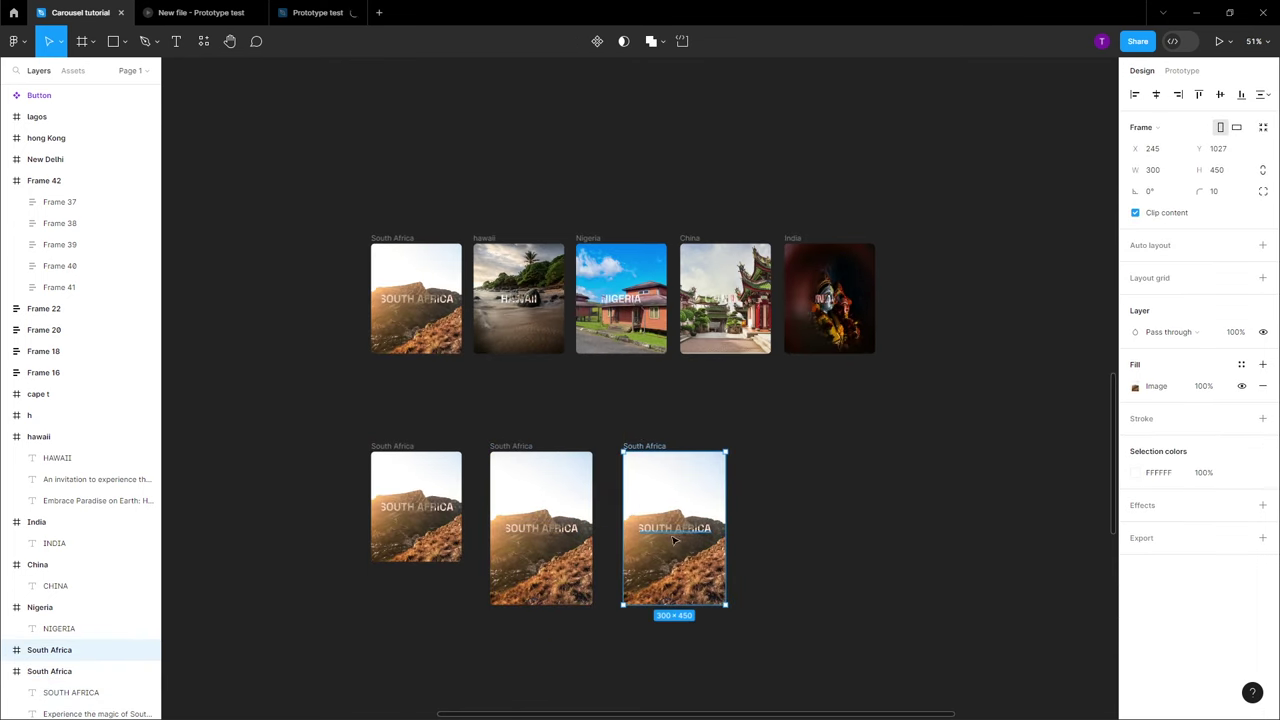
Switch to the Prototype test preview, examine the Nigeria card's hover text, and return to the Carousel tutorial file
click(215, 15)
mouse_move(648, 370)
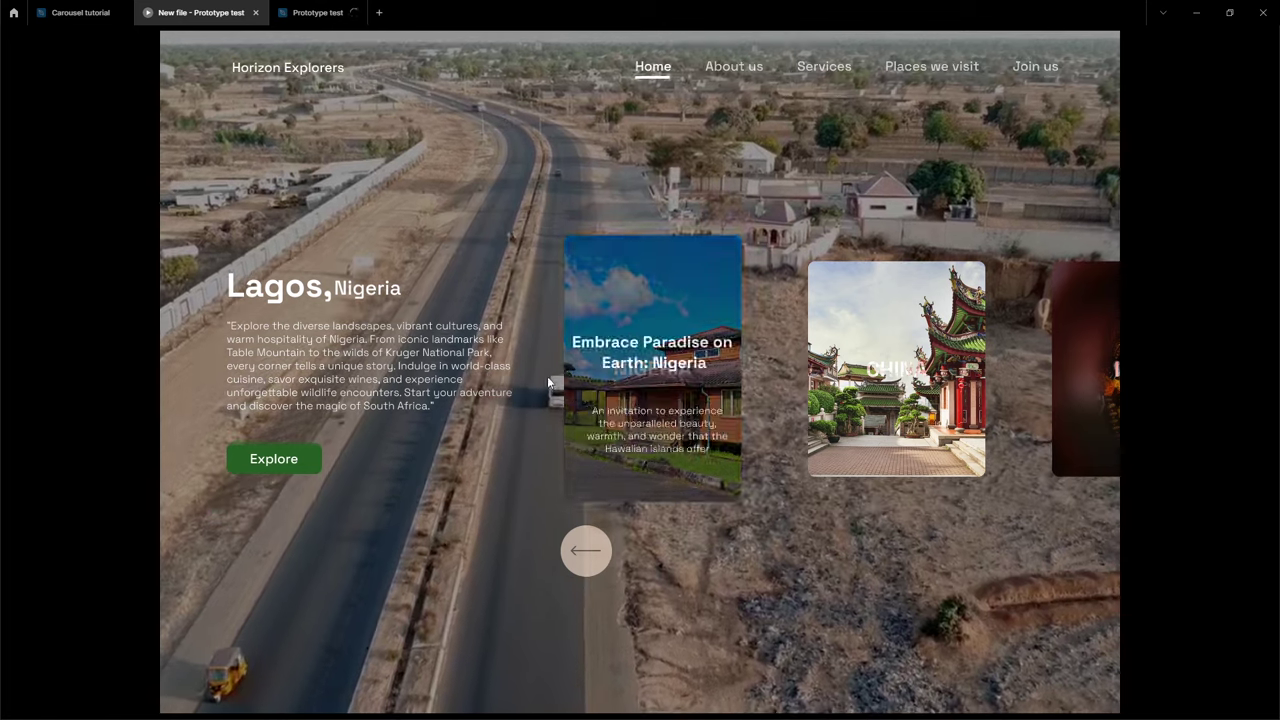
click(95, 14)
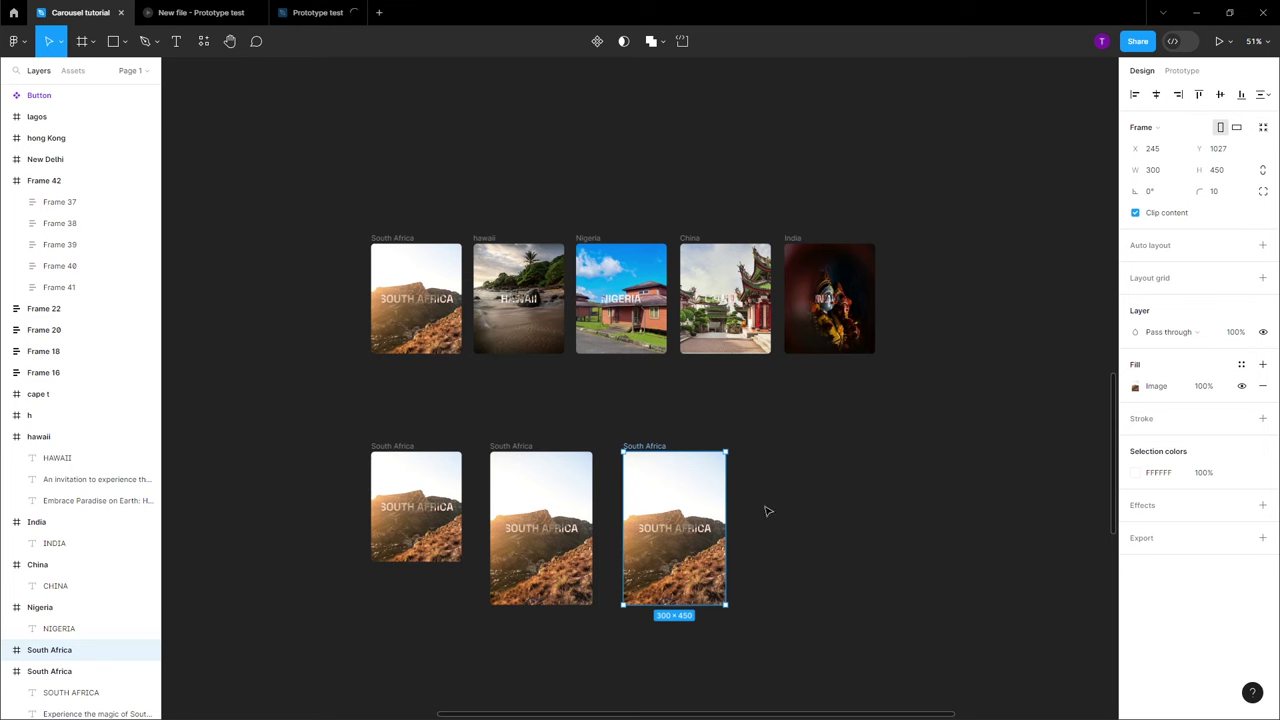
Add a text layer above the title on the last enlarged South Africa card and begin its wording with "Embrace a"
click(857, 485)
scroll(857, 485, down, 5)
scroll(857, 485, up, 4)
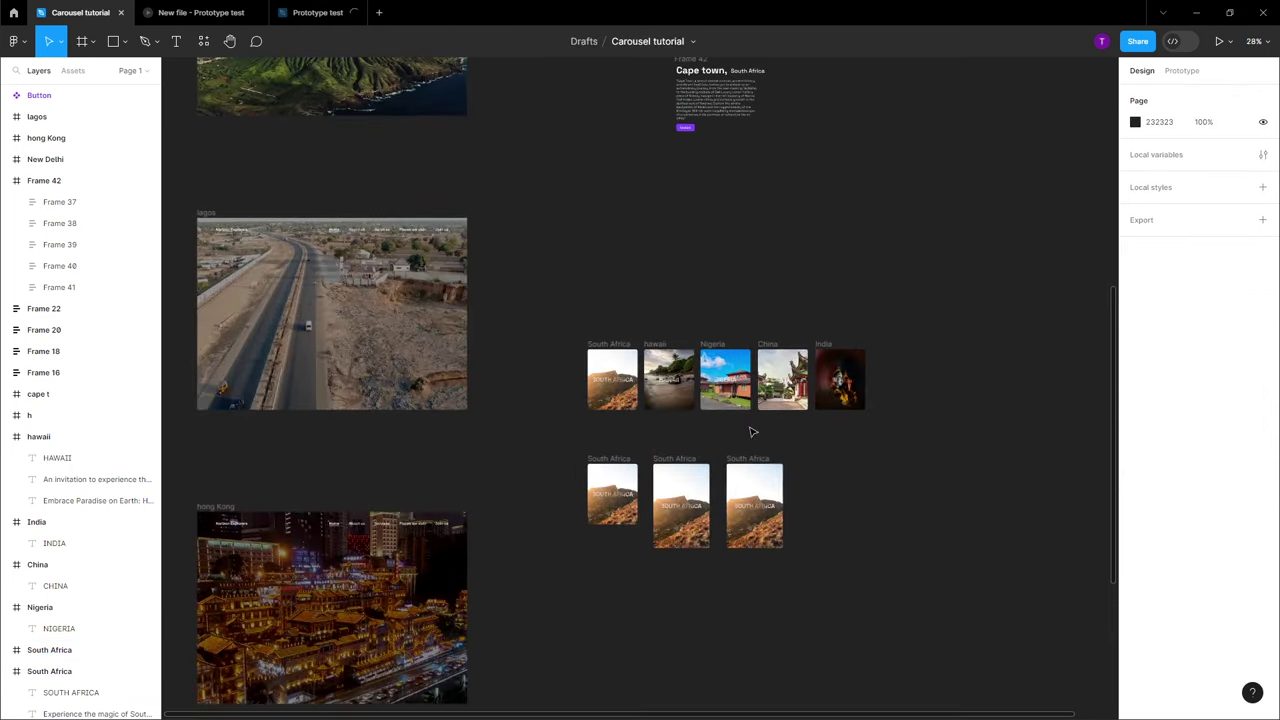
scroll(896, 557, up, 5)
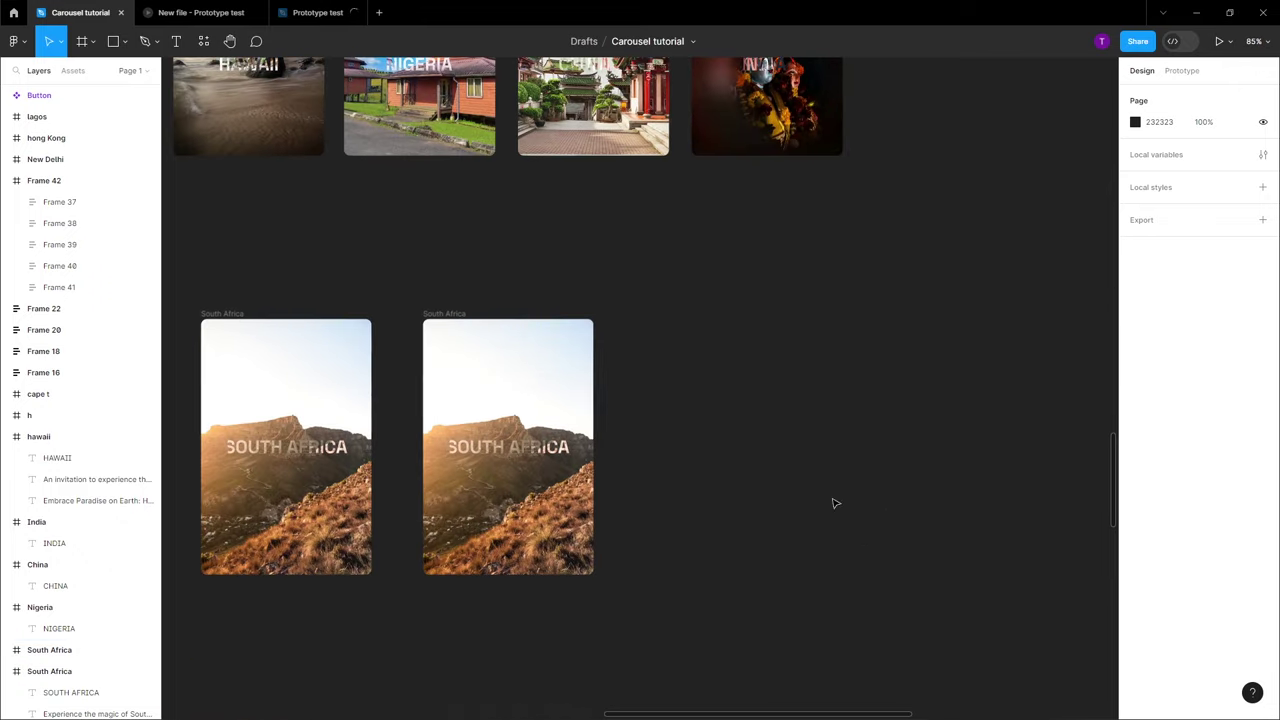
click(176, 41)
click(463, 408)
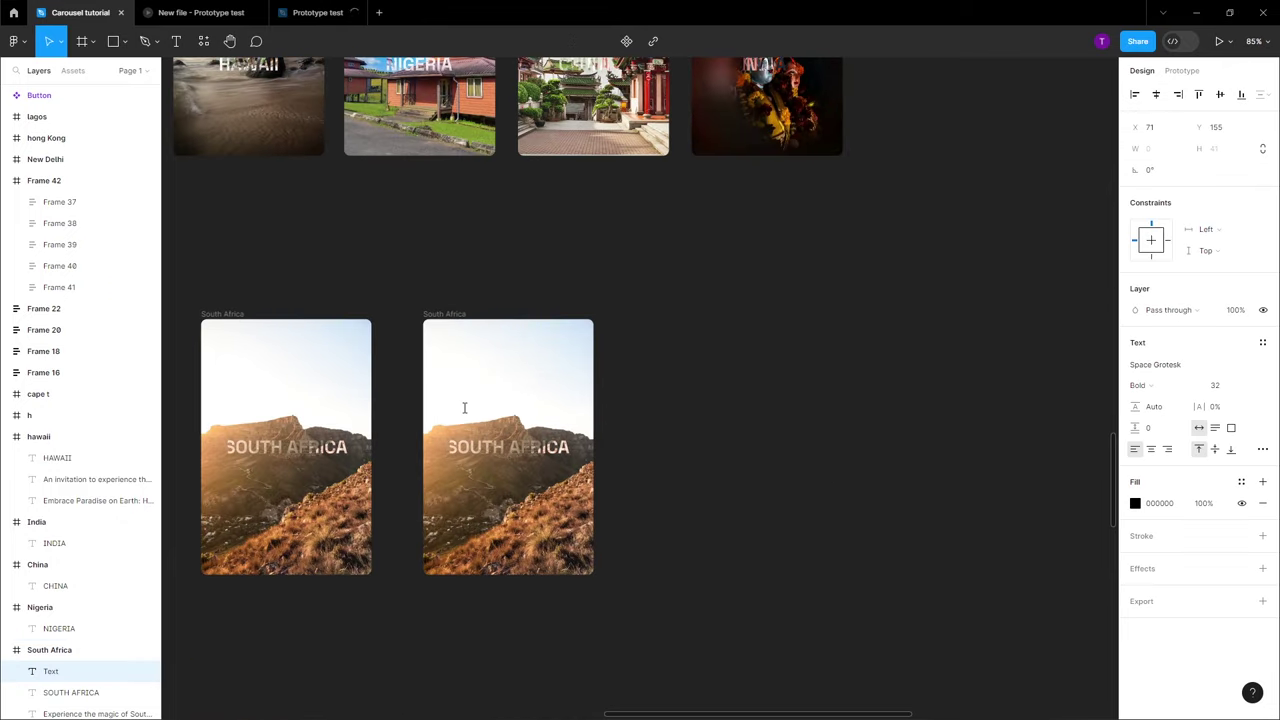
text(sMA)
key(BackSpace)
key(BackSpace)
key(BackSpace)
text(Embrace a)
Recheck the Nigeria card's hover wording in the Prototype test preview and return to the Carousel tutorial file
click(160, 12)
mouse_move(110, 20)
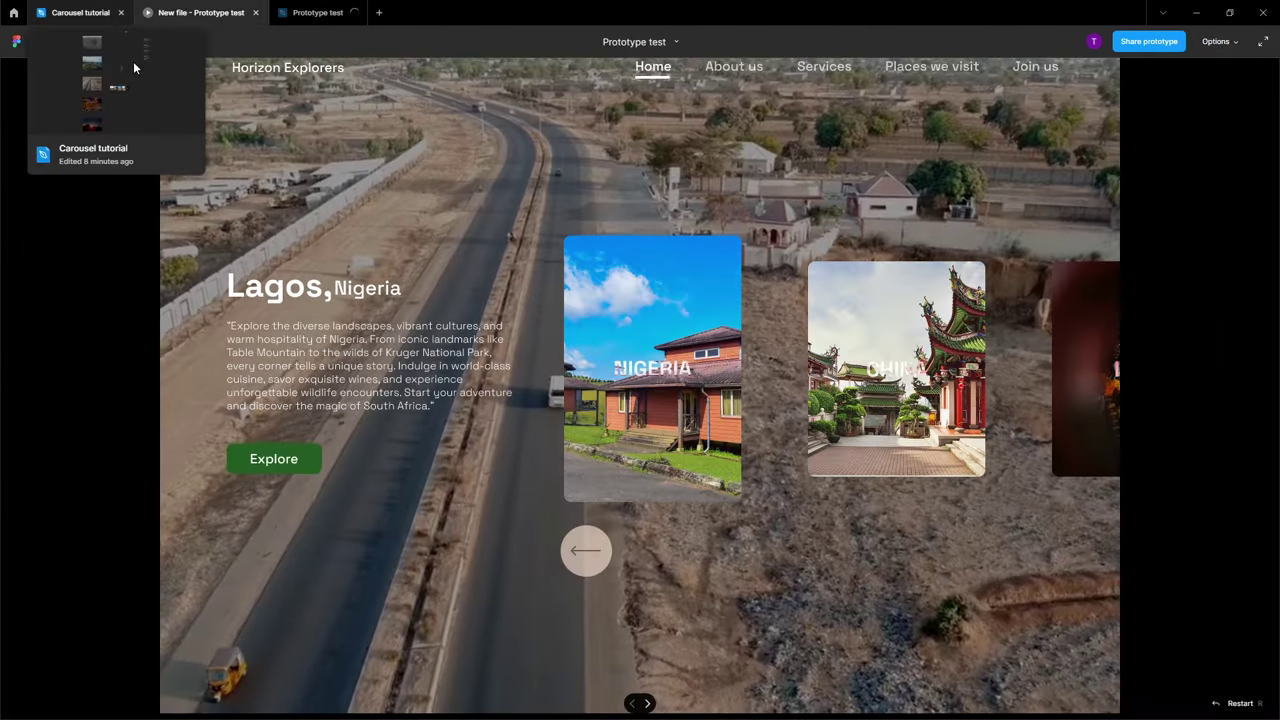
mouse_move(686, 459)
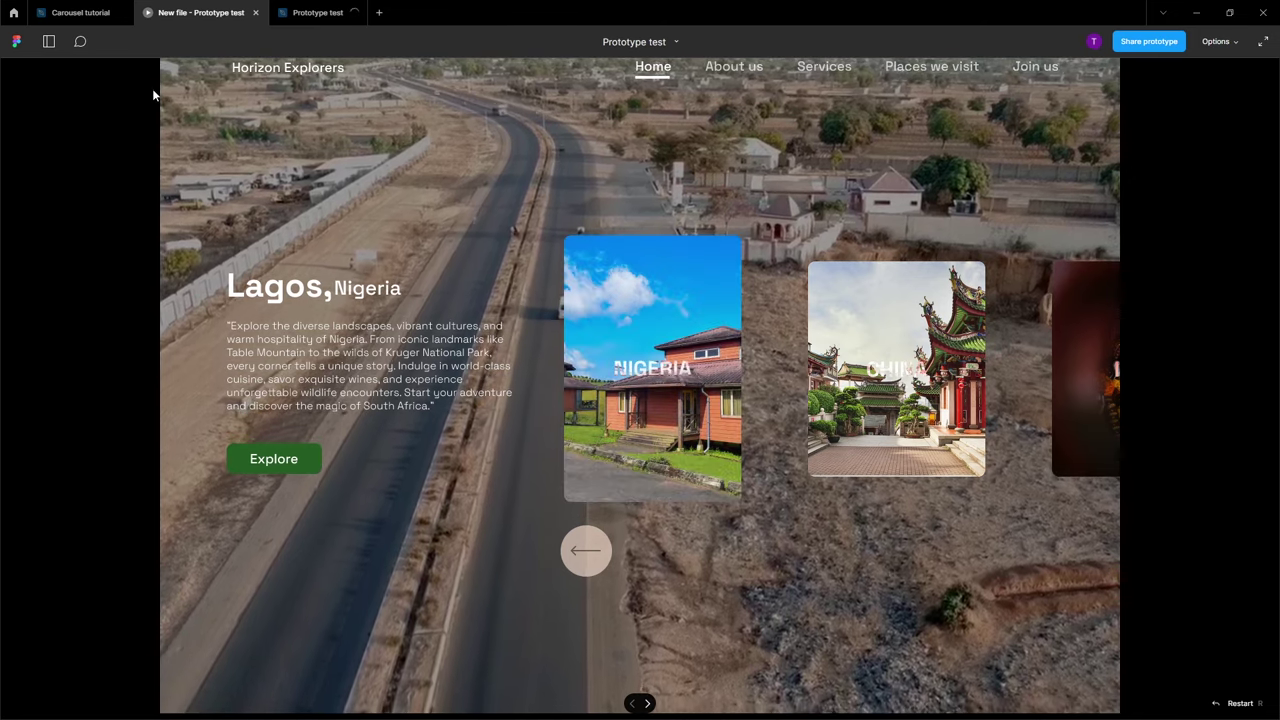
click(92, 12)
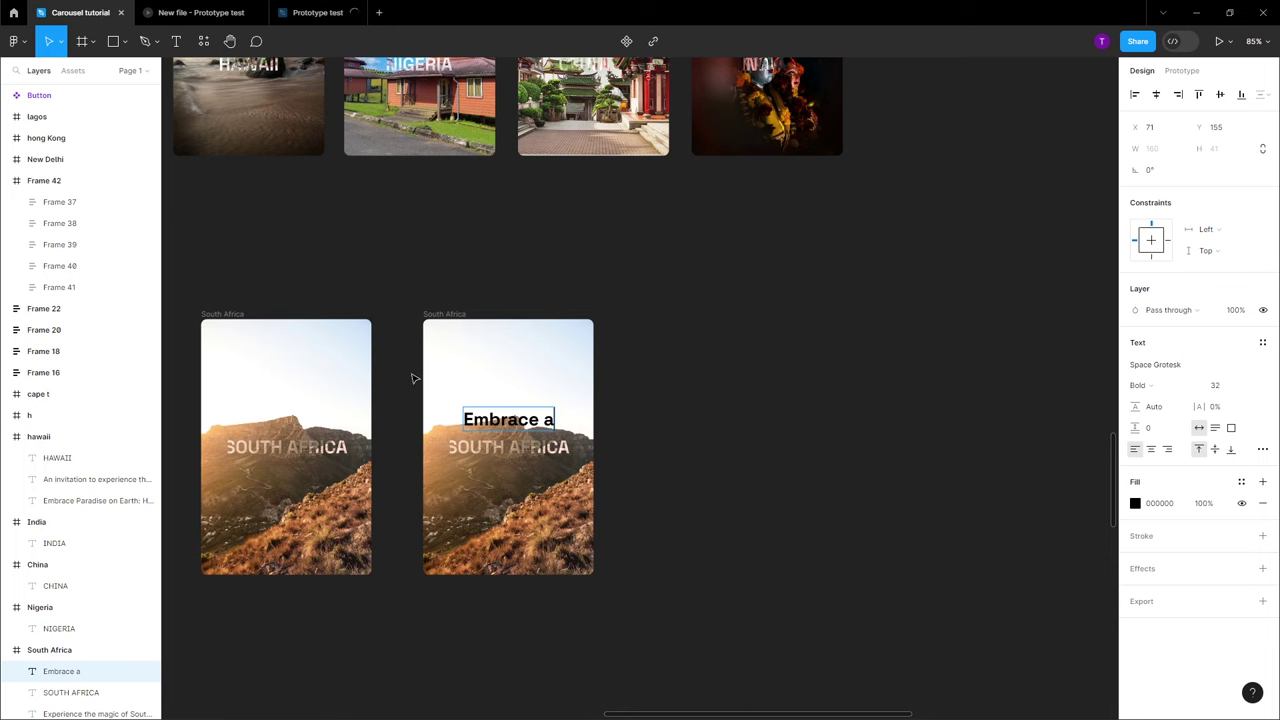
Complete the heading on the last enlarged South Africa card as "Embrace Paradis on earth", breaking the line before "on"
key(BackSpace)
key(BackSpace)
text(Pra)
key(BackSpace)
text(arad)
key(Return)
text(on)
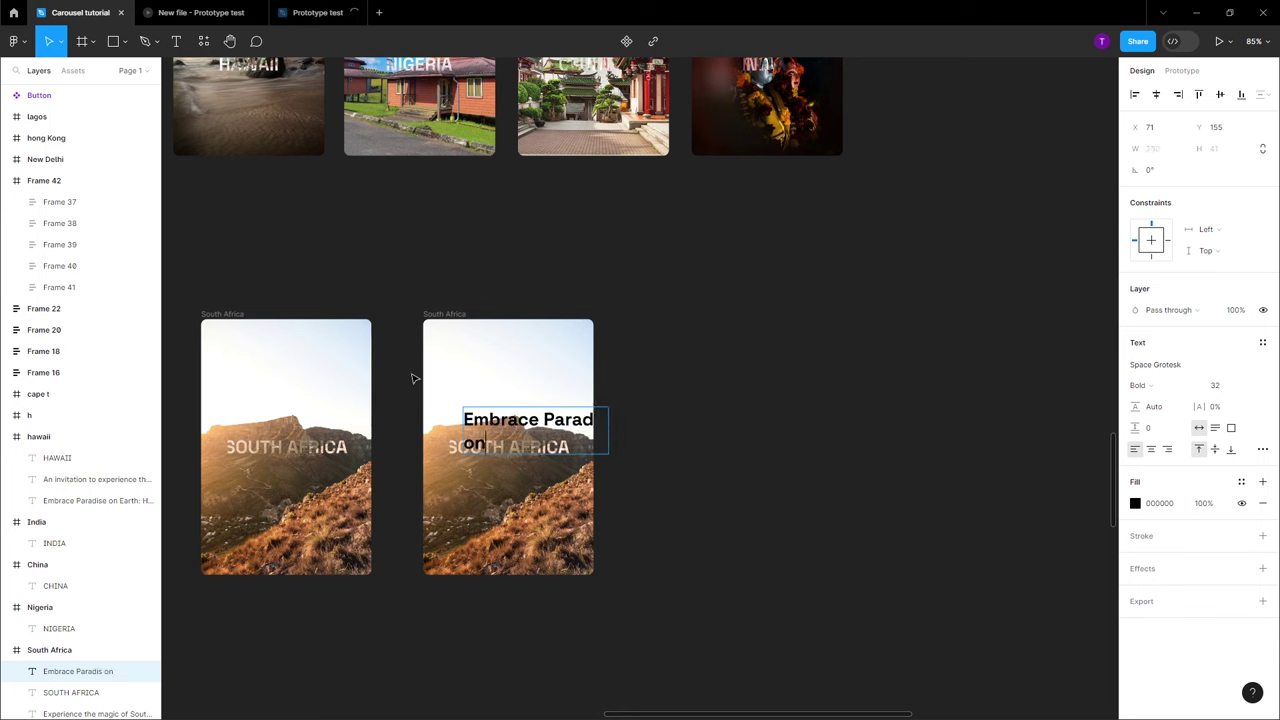
text( earth)
key(Escape)
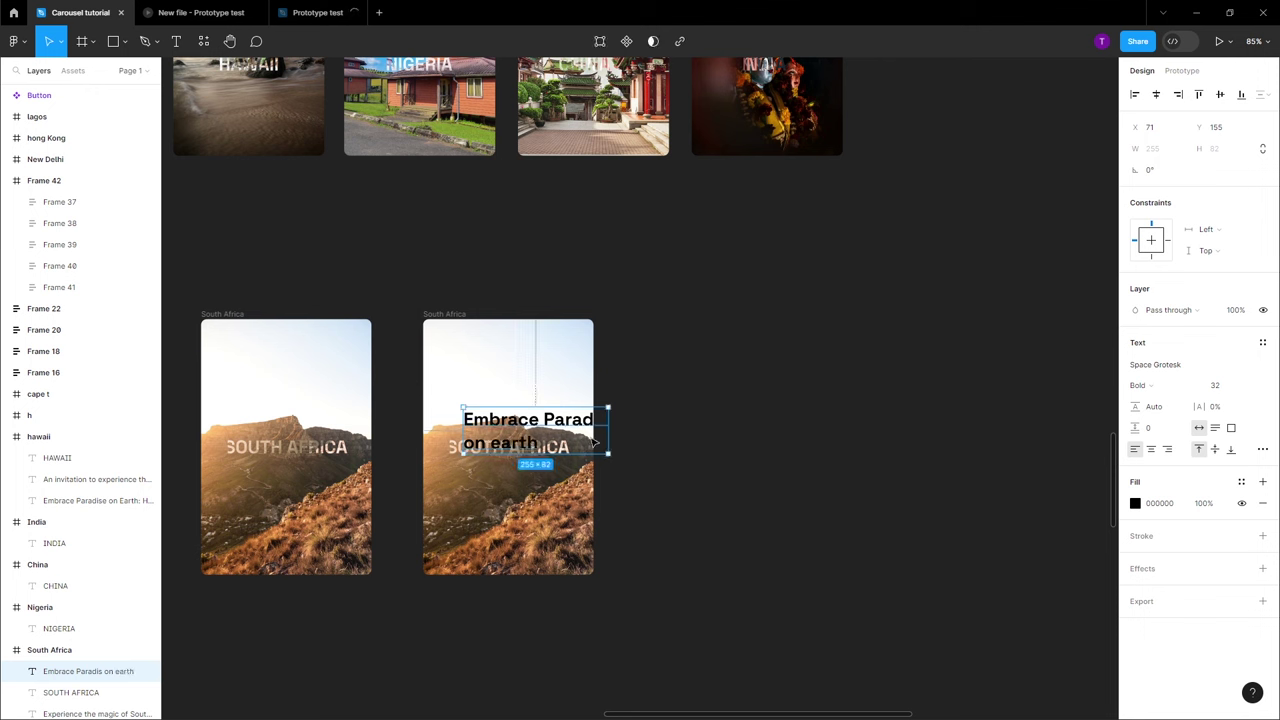
Center-align the heading text, shift it toward the card's middle, and correct its spelling to "Paradise"
click(1151, 449)
drag(576, 430, 540, 447)
click(578, 428)
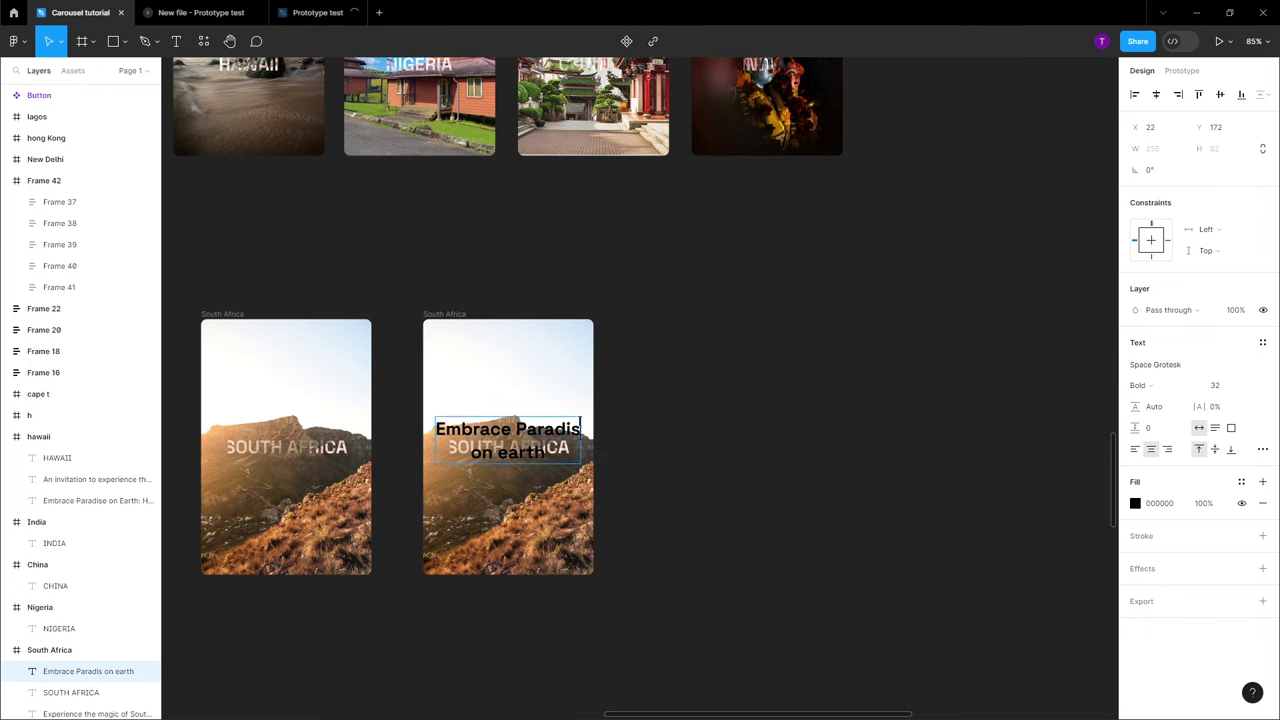
text(er)
key(BackSpace)
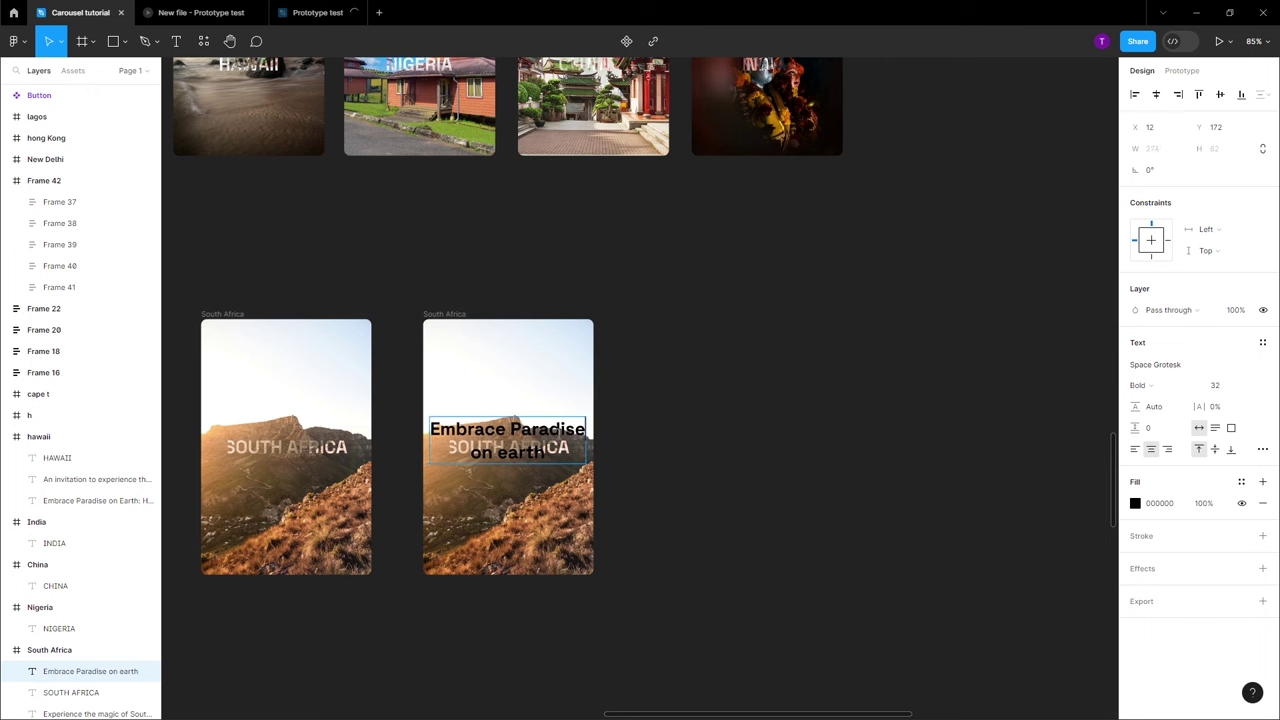
Position the "Embrace Paradise on earth" heading at X 13, Y 163 and change its fill to white FFFFFF
key(Escape)
drag(515, 433, 516, 425)
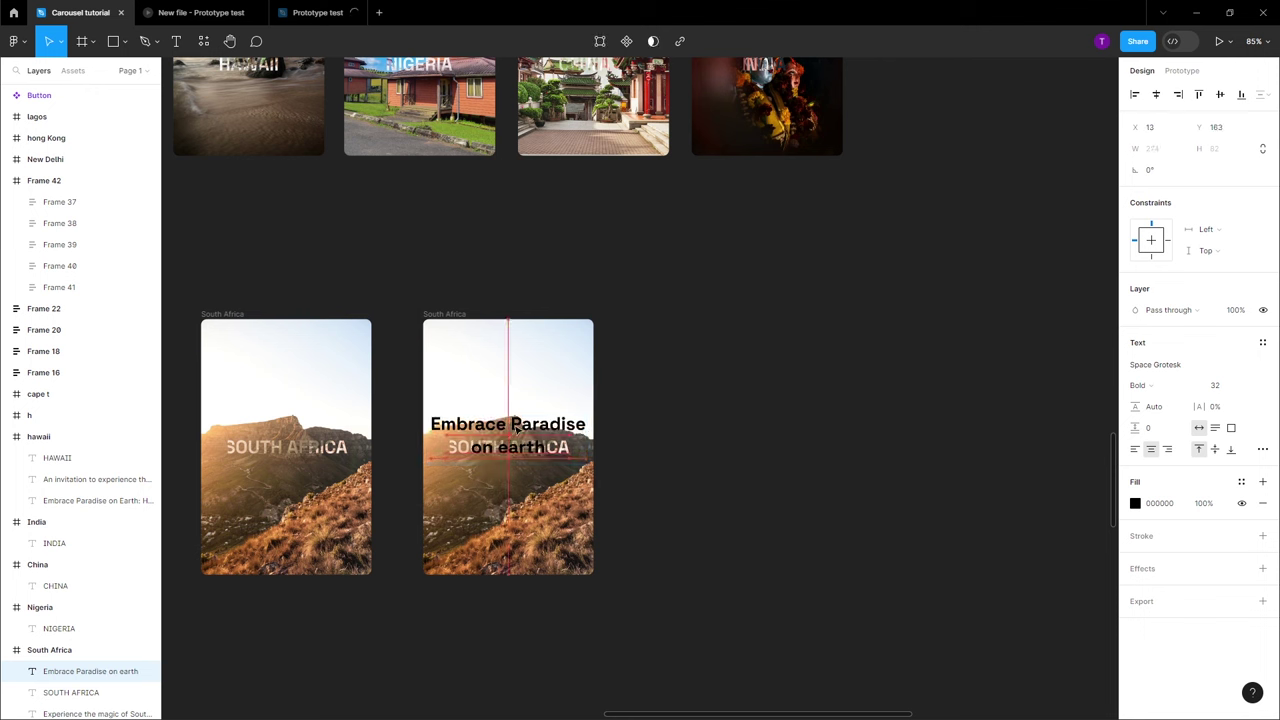
click(1136, 505)
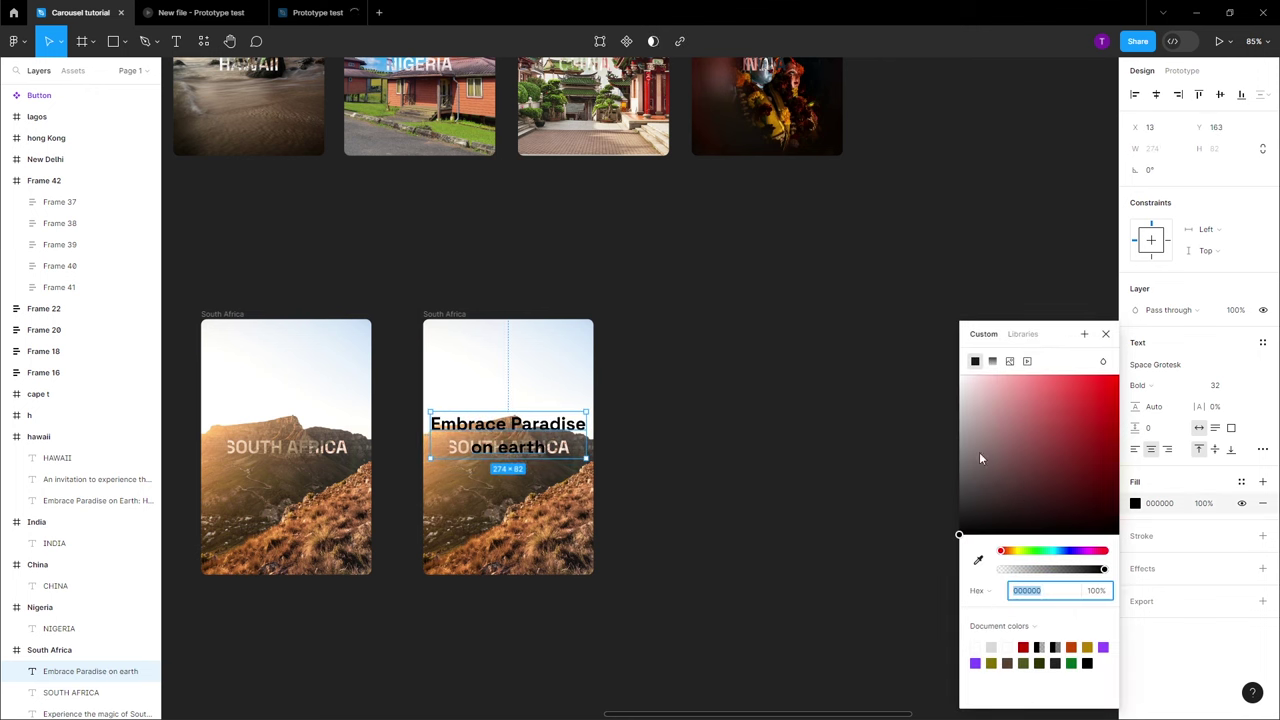
click(961, 376)
Duplicate the heading directly below itself at Y 255 and set the copy's font size to 16
scroll(502, 458, up, 5)
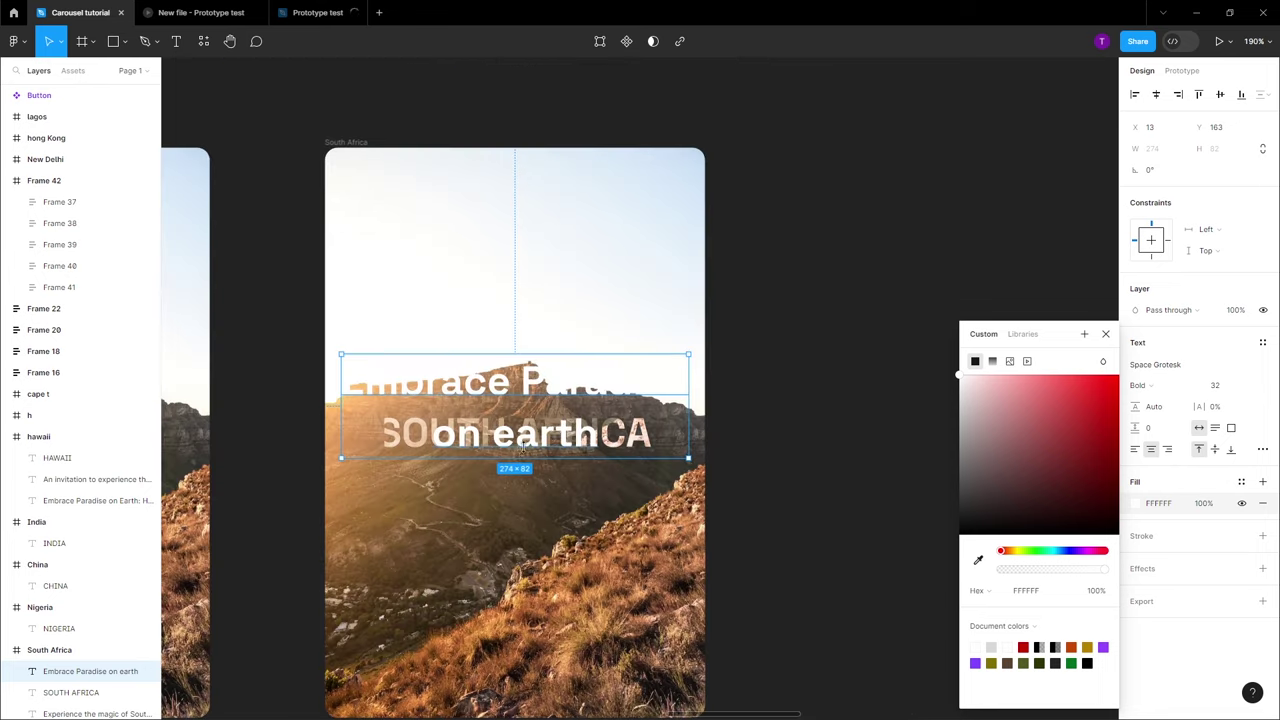
drag(556, 445, 556, 561)
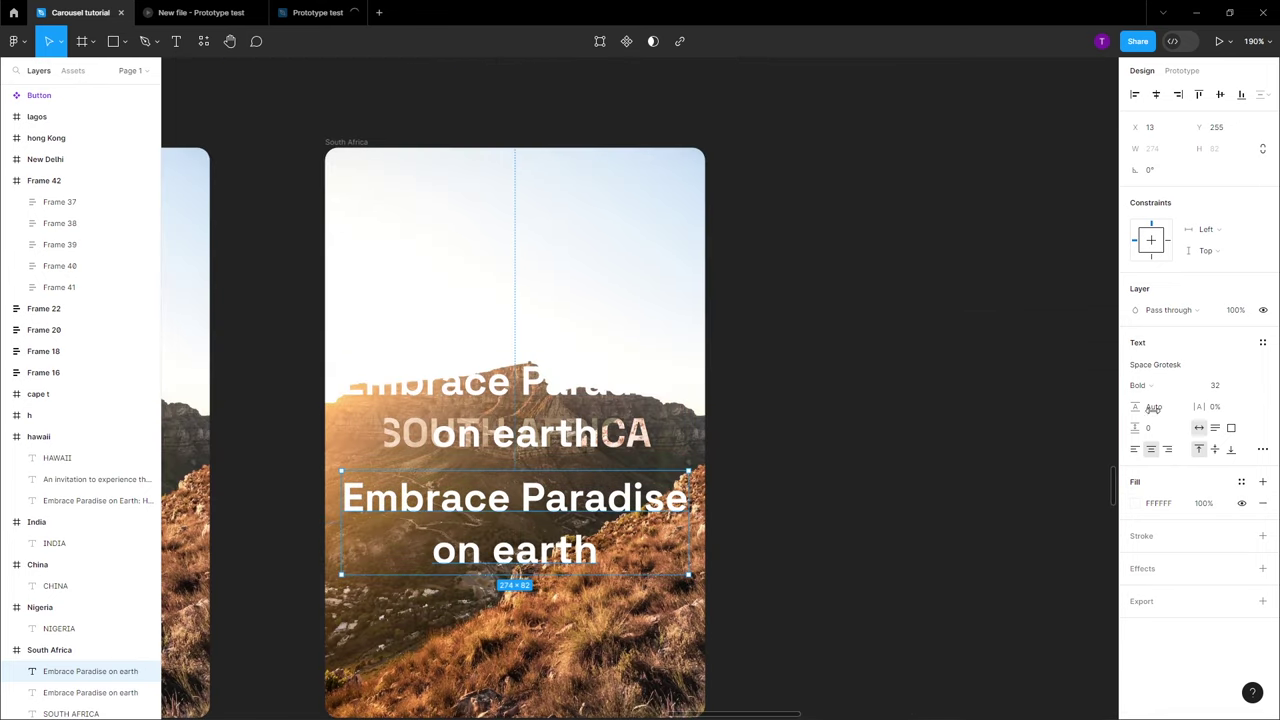
click(1248, 390)
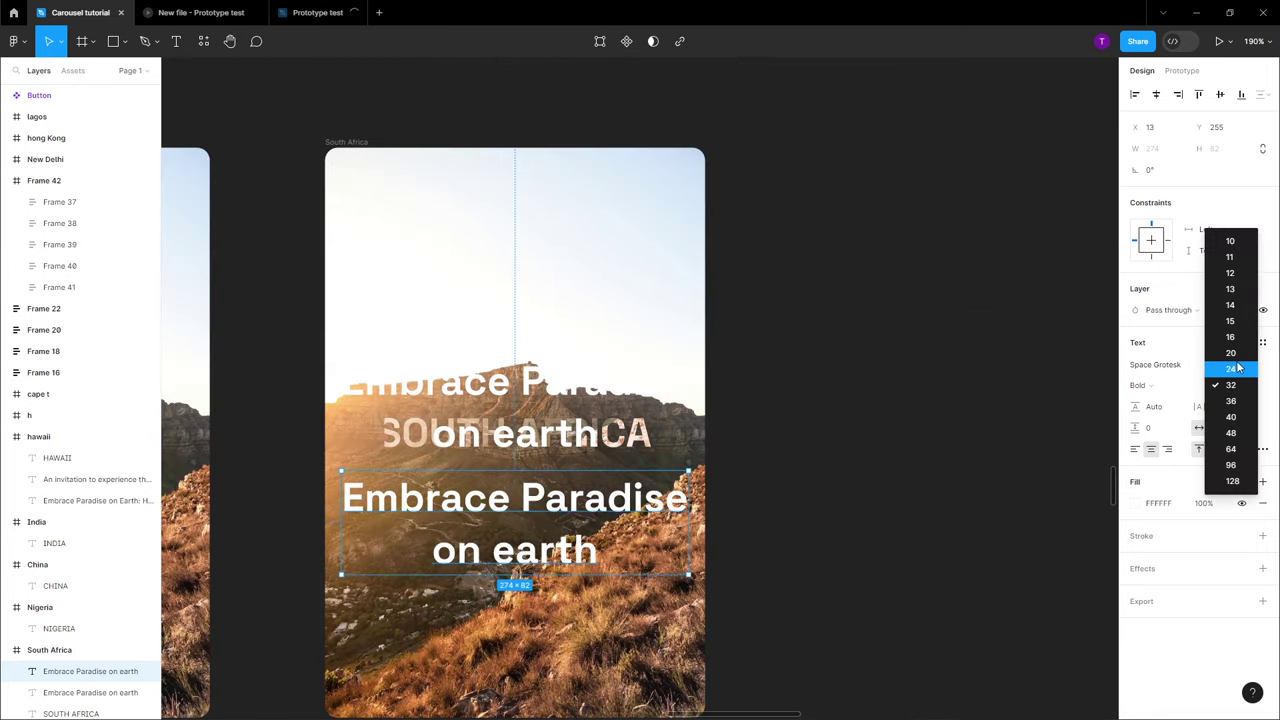
click(1231, 306)
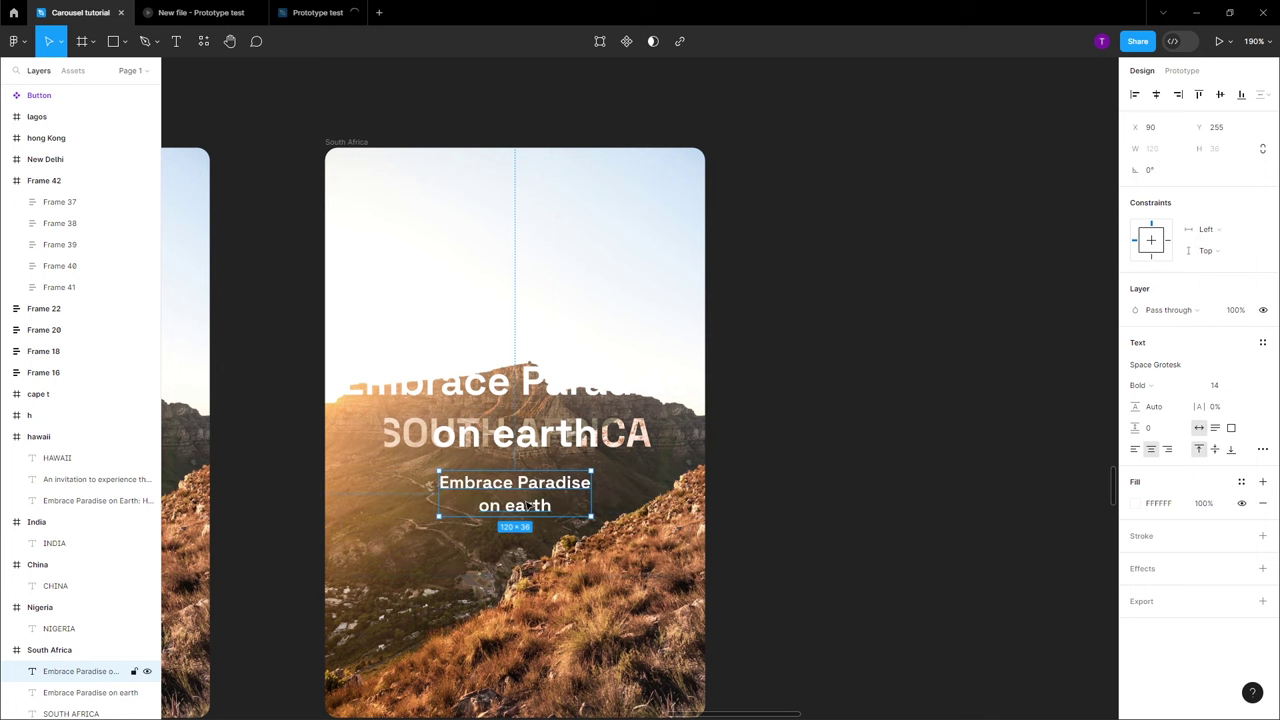
click(1249, 386)
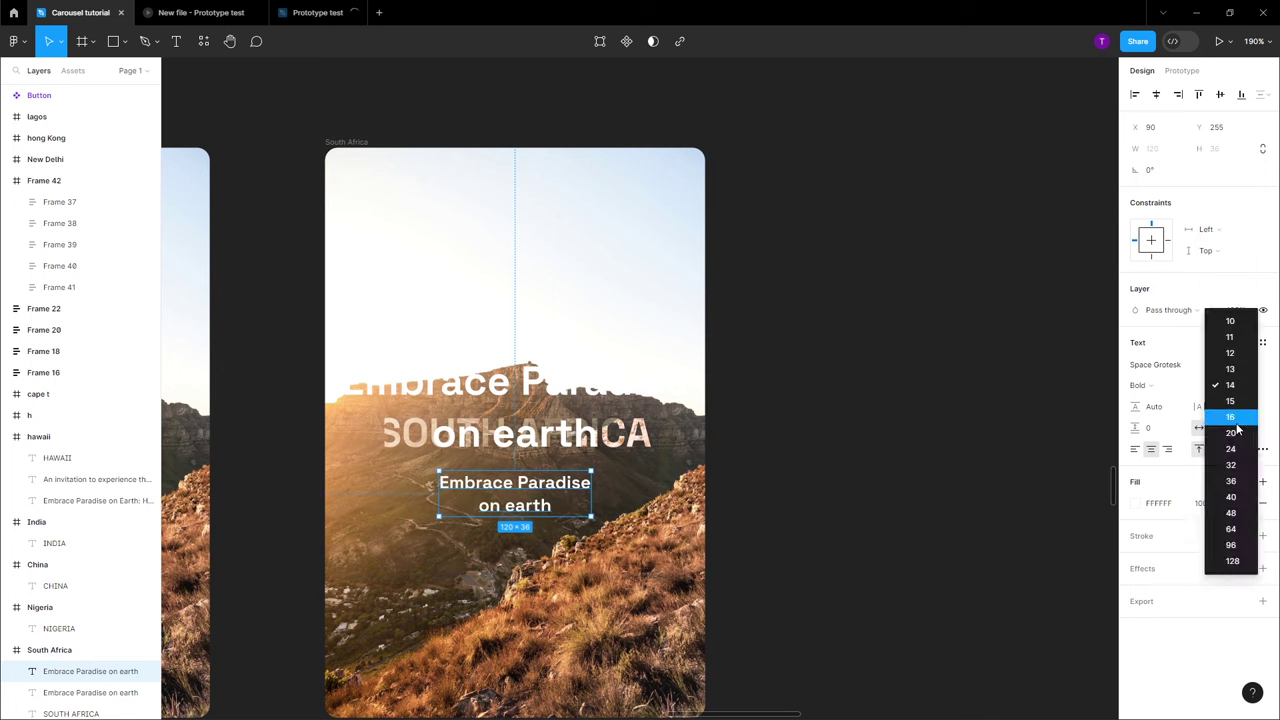
click(1237, 416)
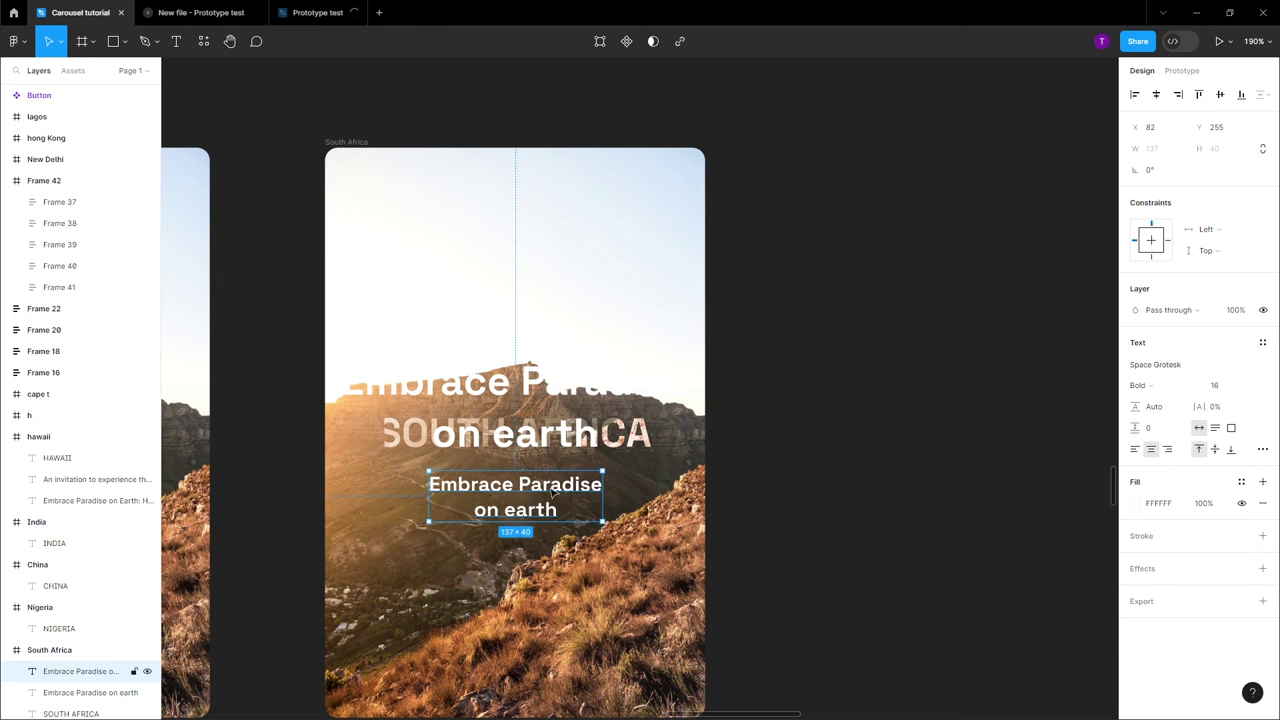
Reword the smaller copy as "this country has a shocking 50000 sqmeters free unexplored land with a lot of Gold for investors willing to invest in it."
key(Return)
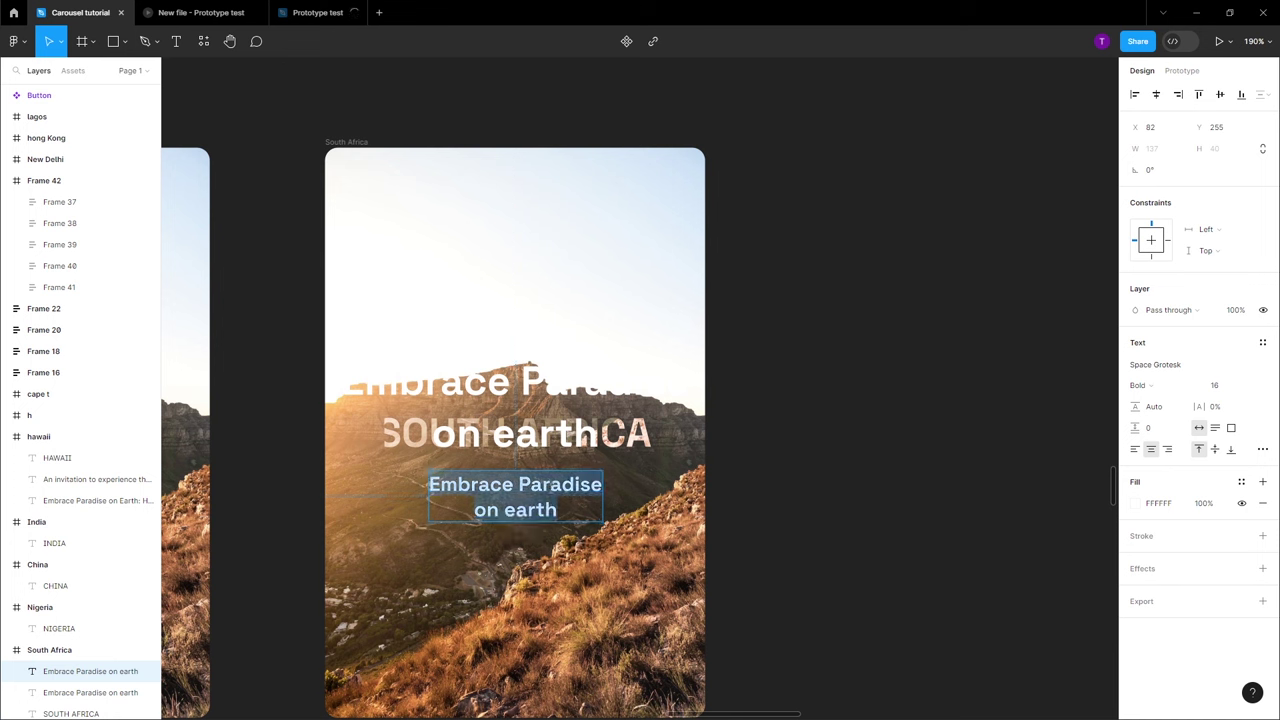
text(Em)
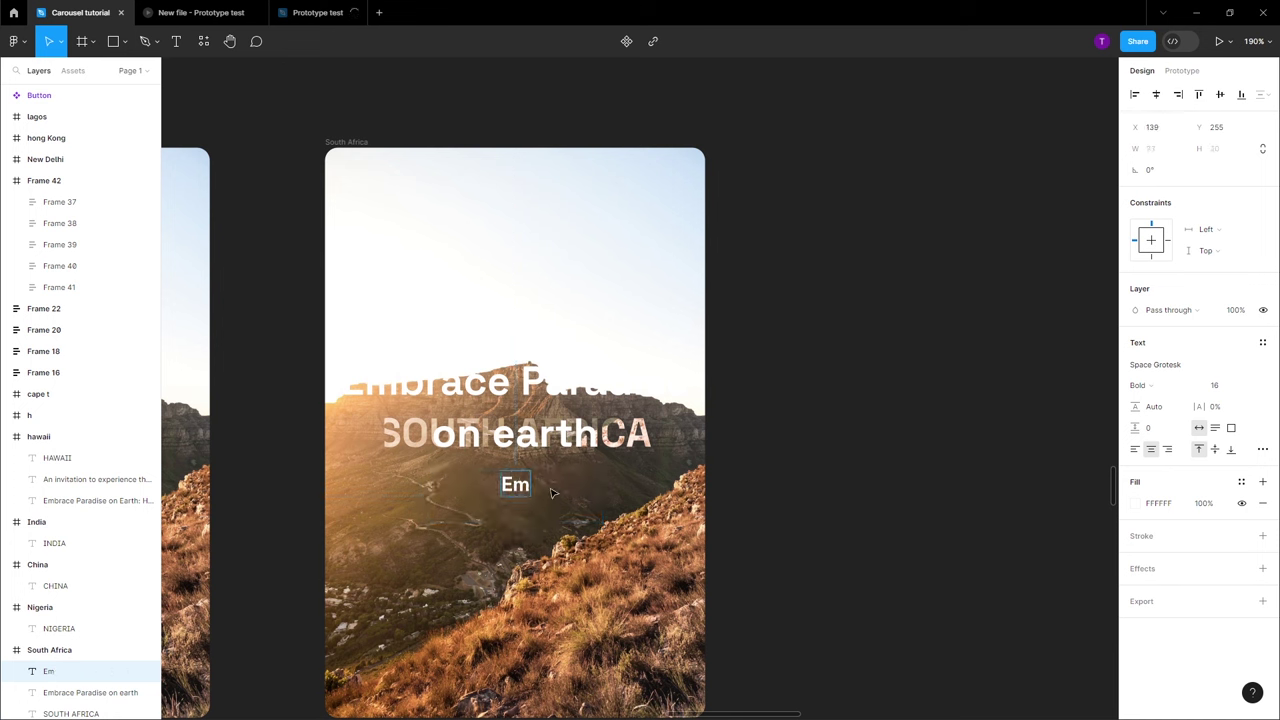
key(BackSpace)
key(BackSpace)
text(this countr)
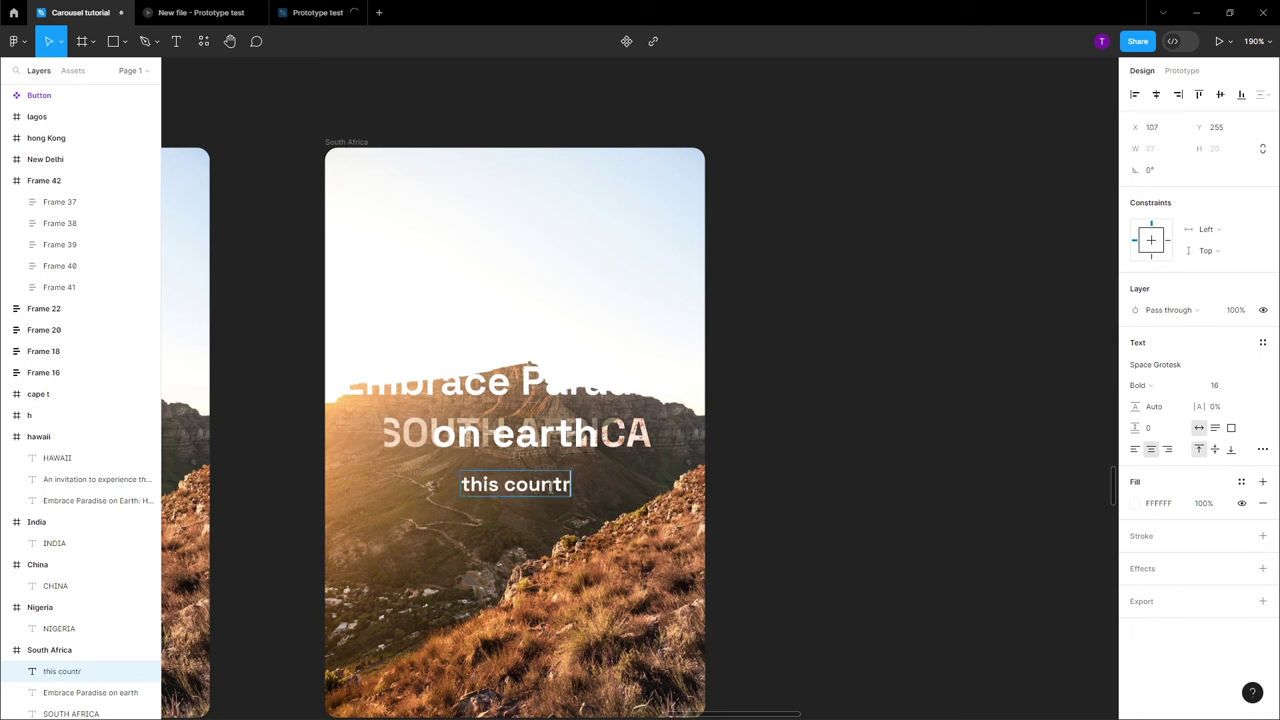
text(y has a sho)
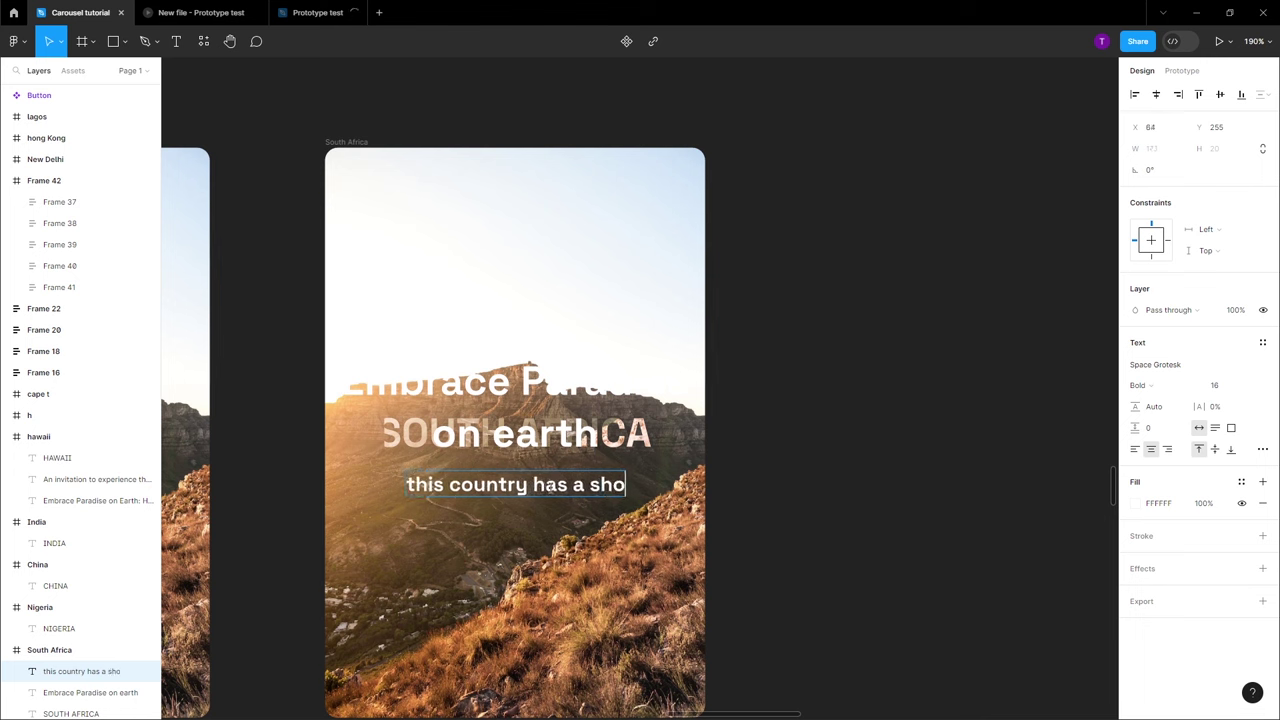
text(cking 5000)
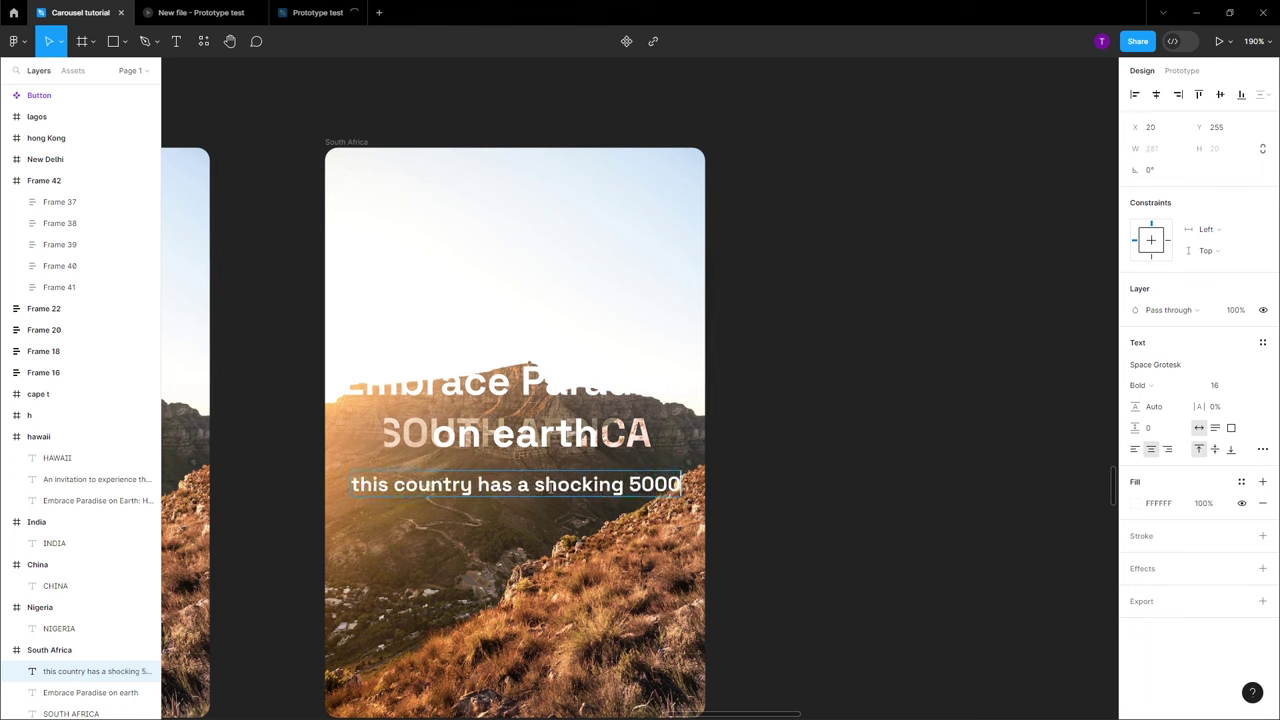
text(0 sq)
text(meters fre)
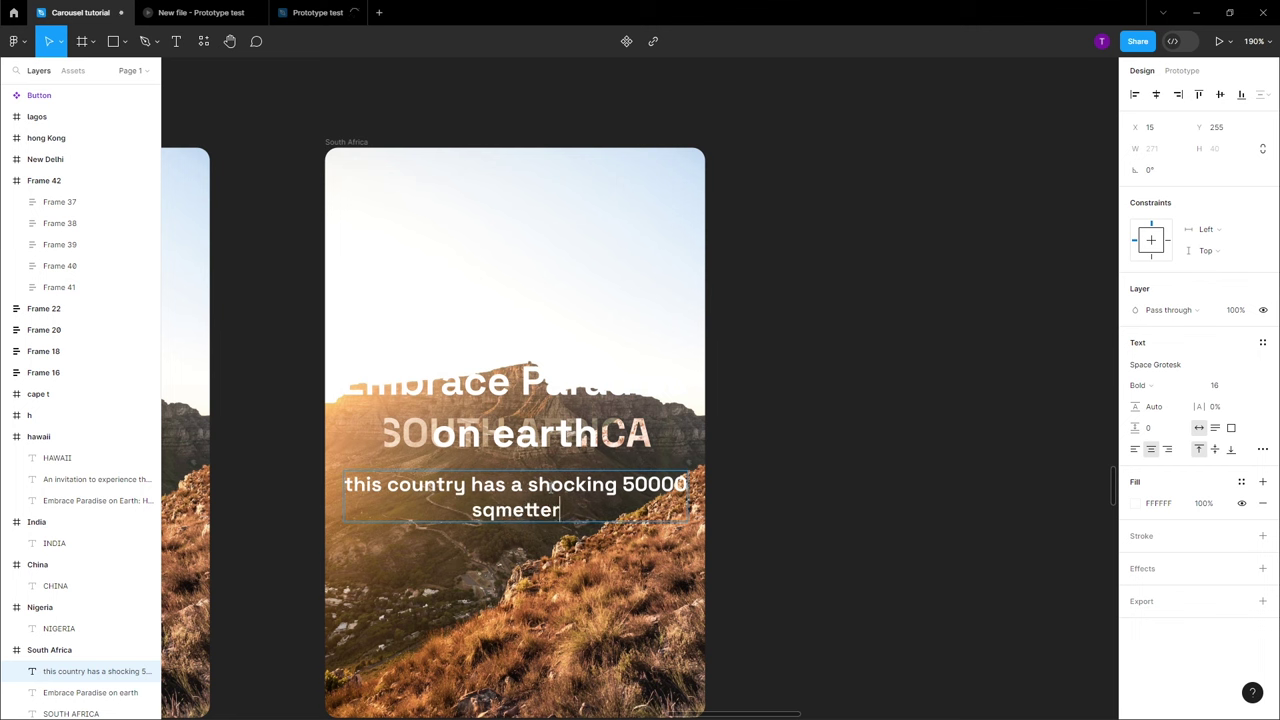
text(e)
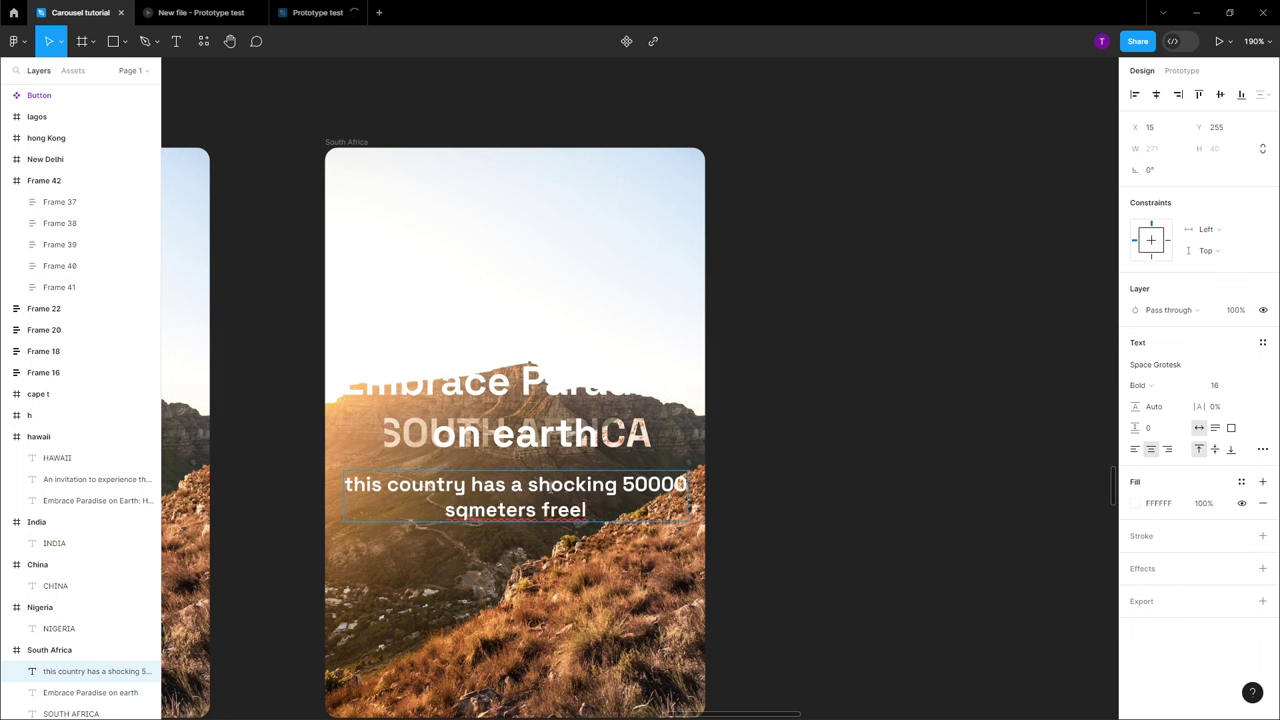
text( unexplor)
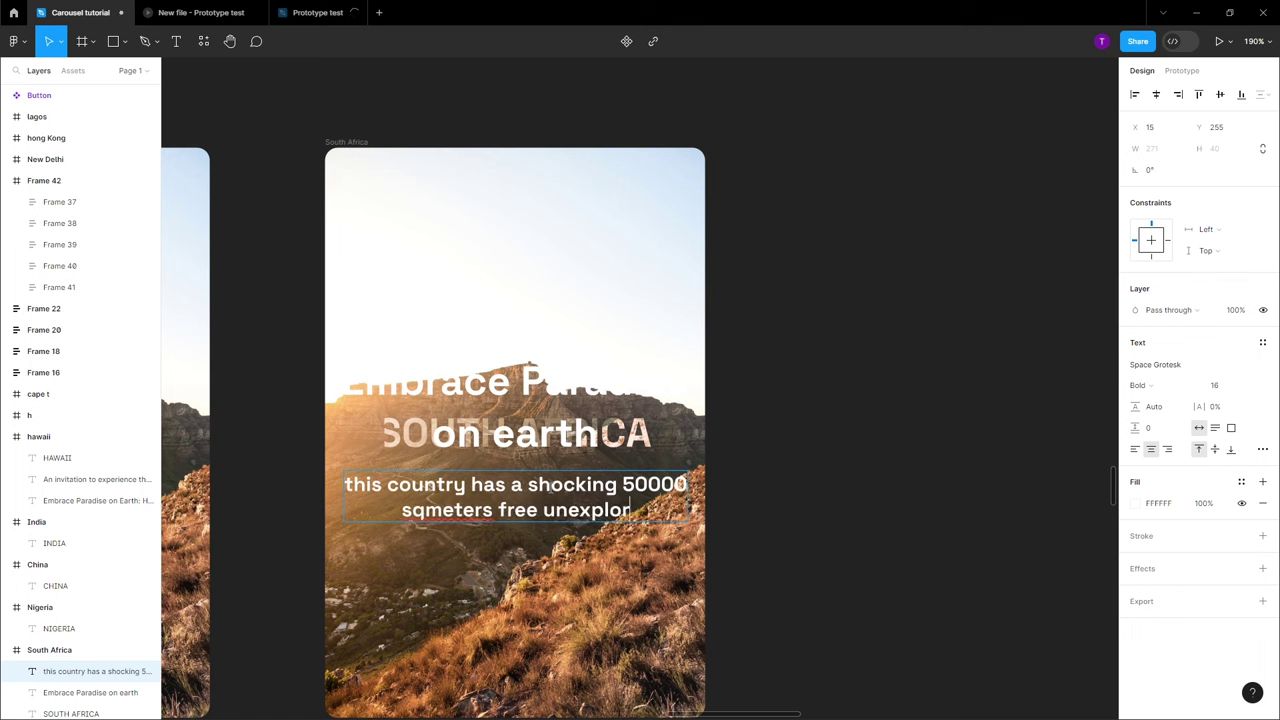
text(ed land with a l)
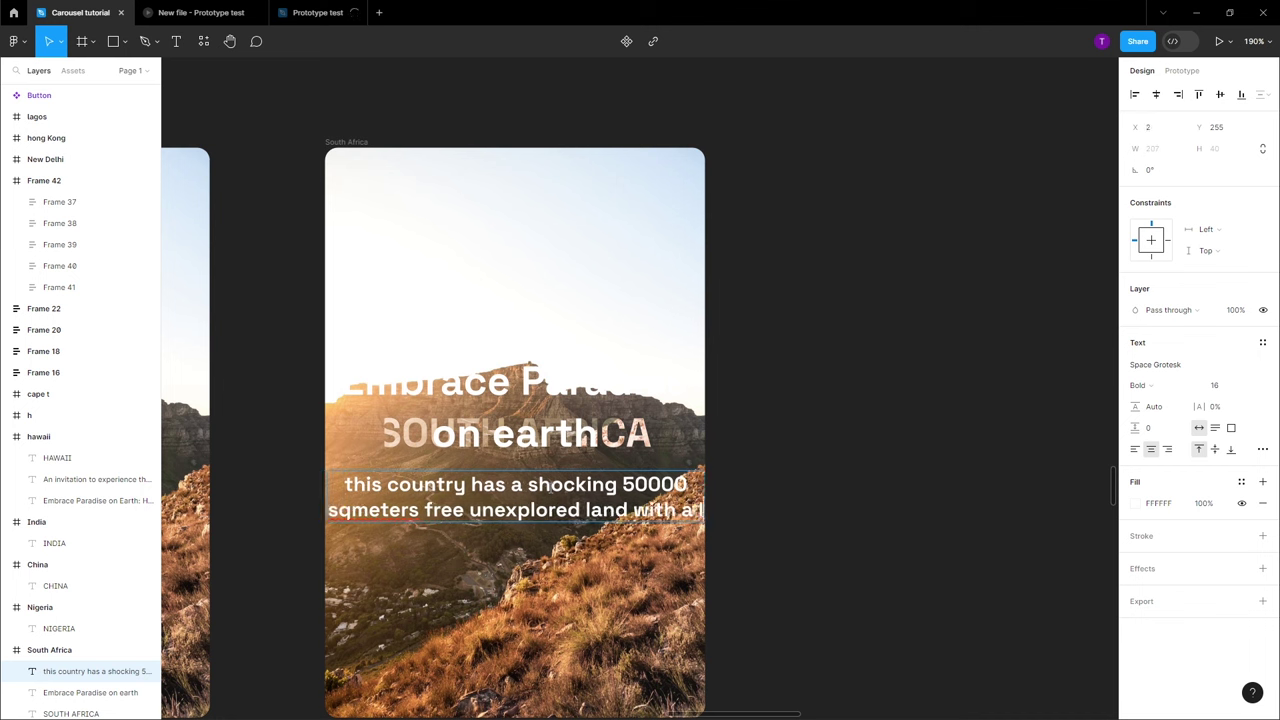
text(ot of Gold f)
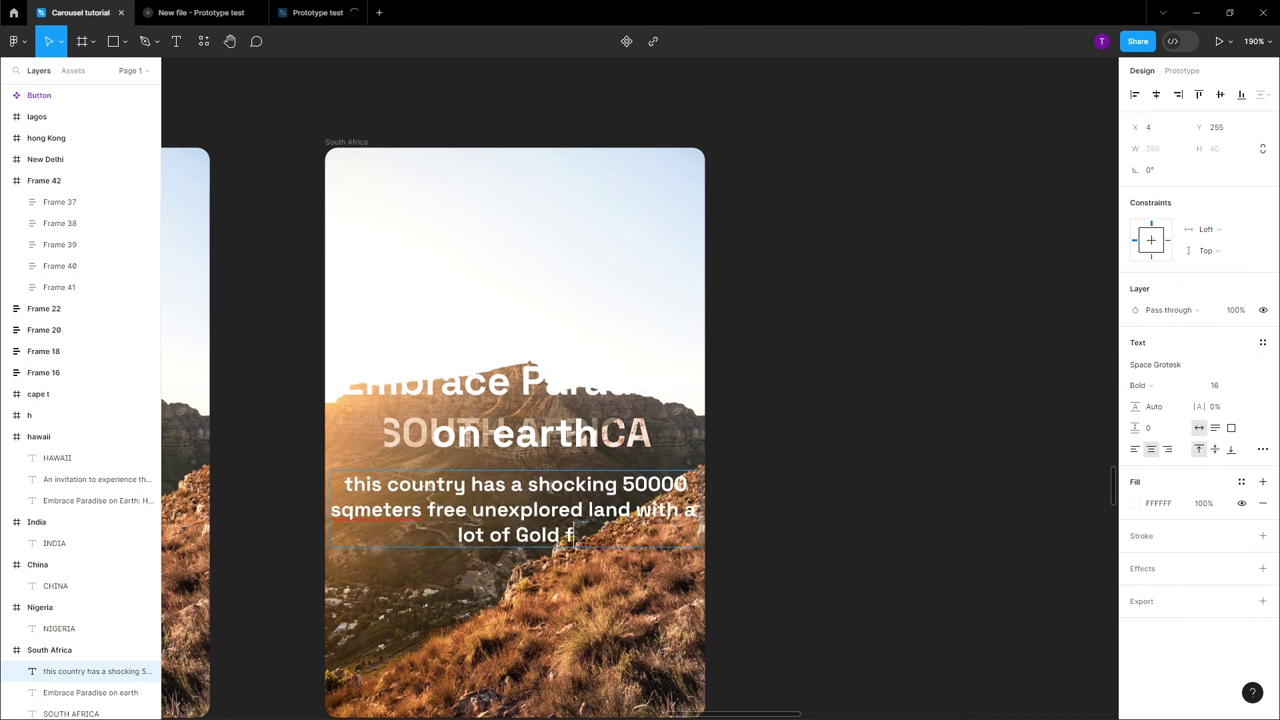
text(or investors )
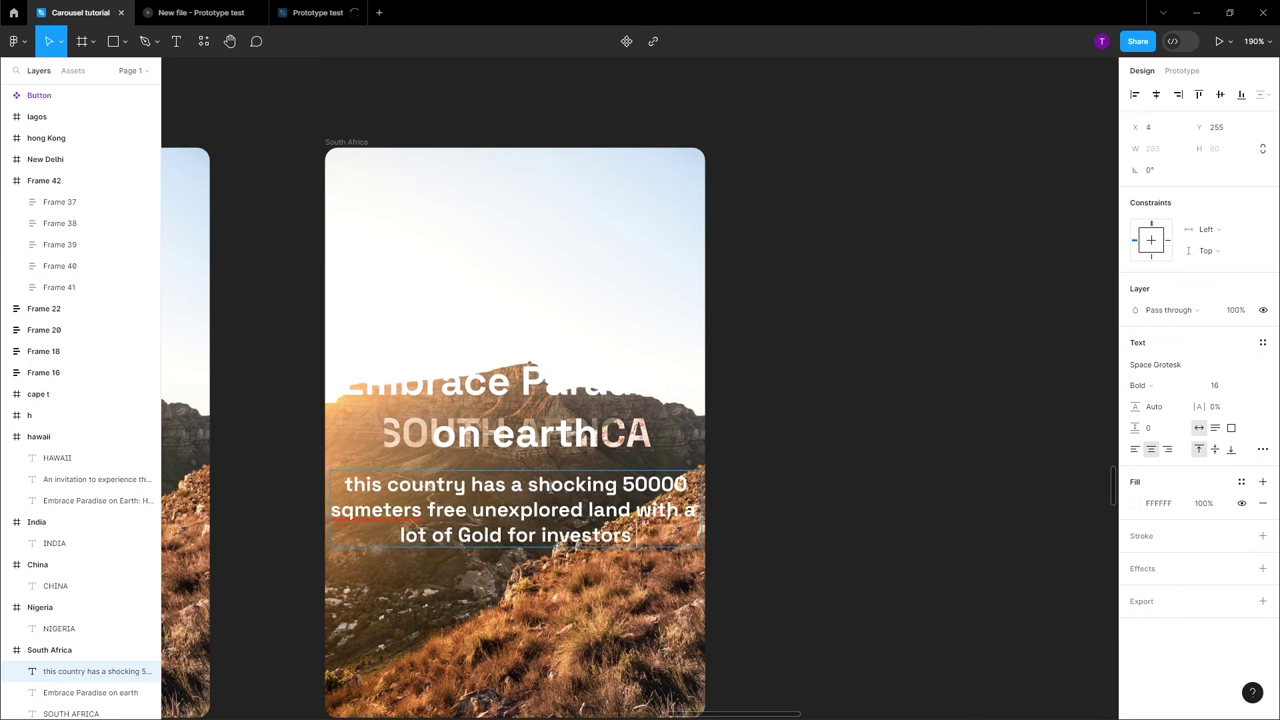
text(willing to invest in it.)
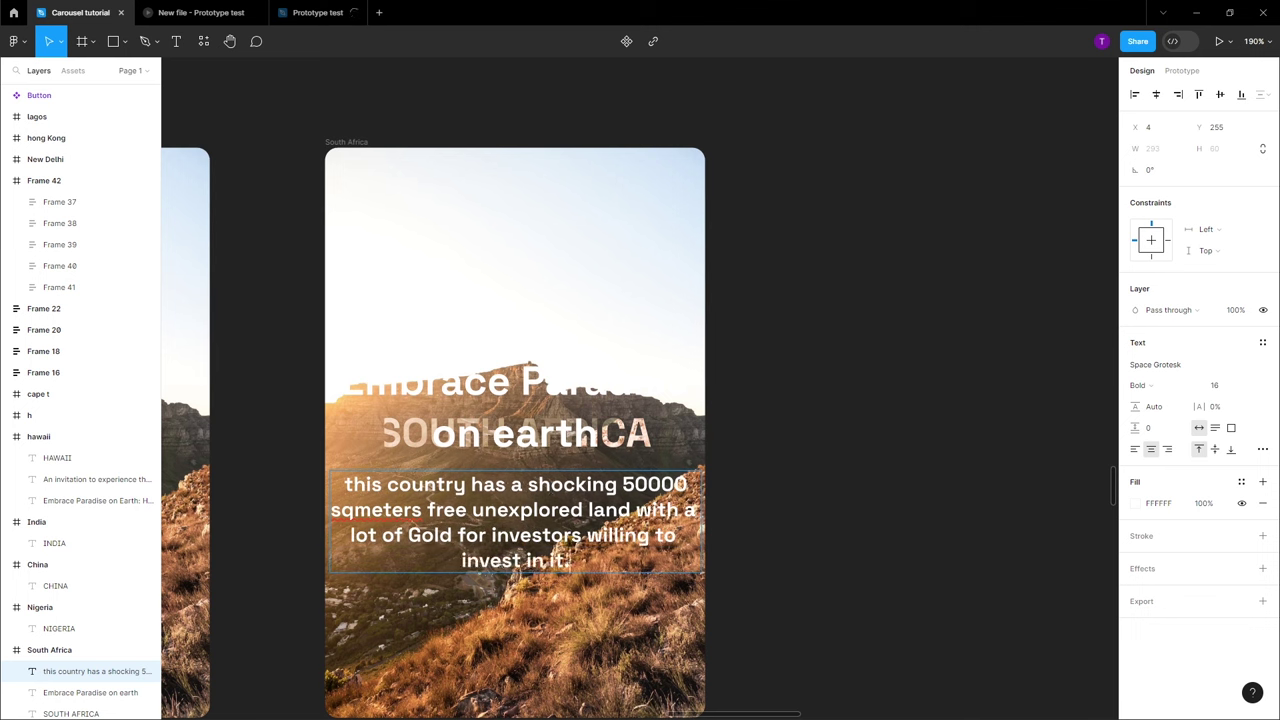
key(Escape)
Set the font weight of the description text below the heading to Regular
click(1143, 385)
click(1150, 355)
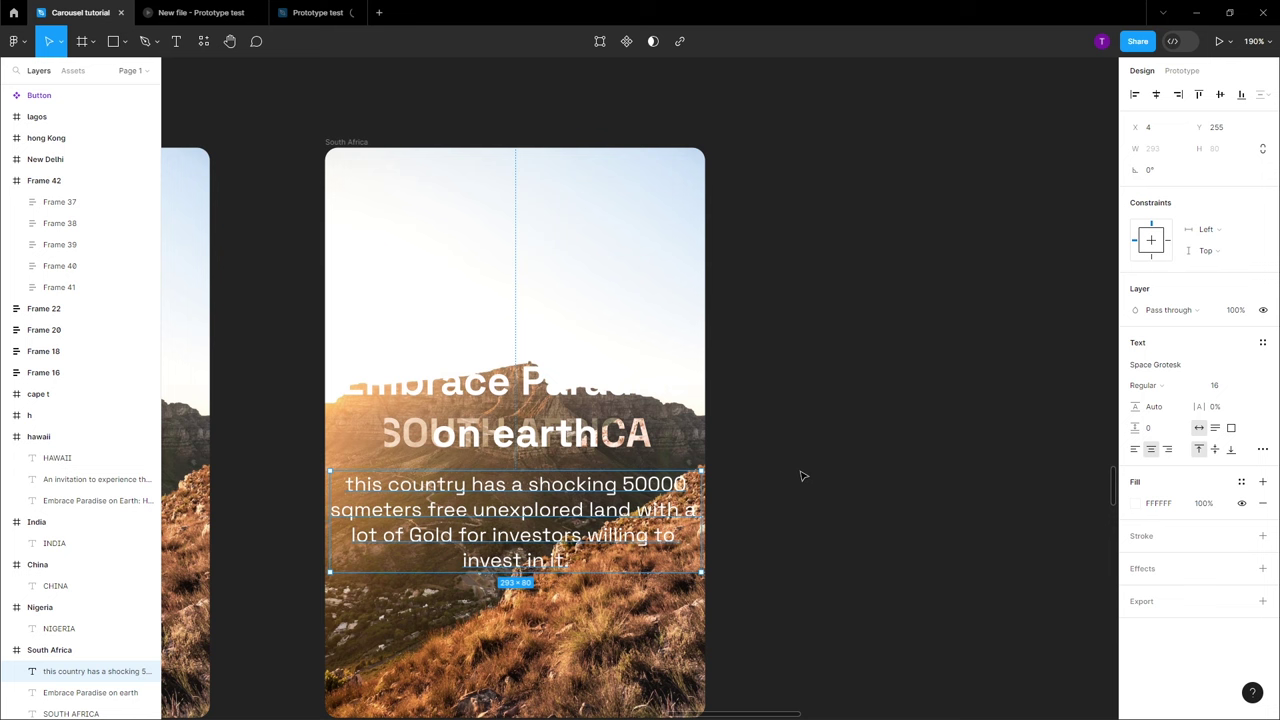
Darken the last enlarged South Africa card by strongly lowering the exposure of its background image fill
click(352, 143)
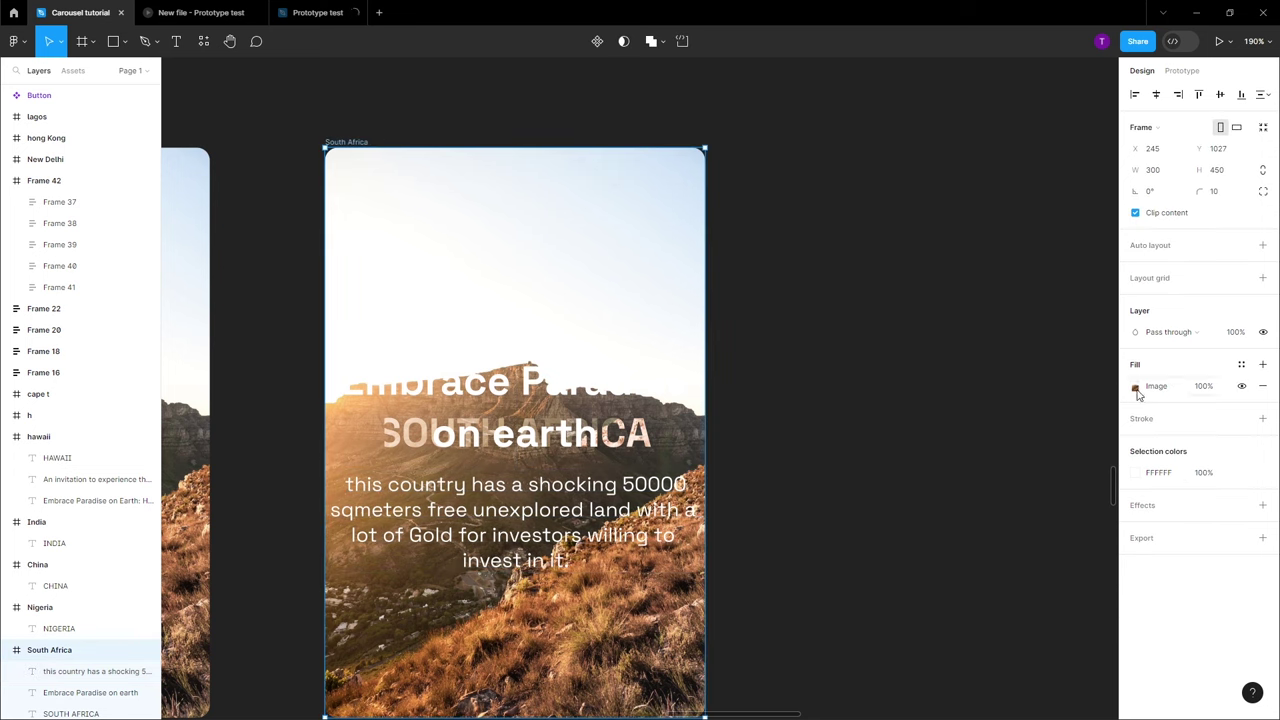
click(1136, 388)
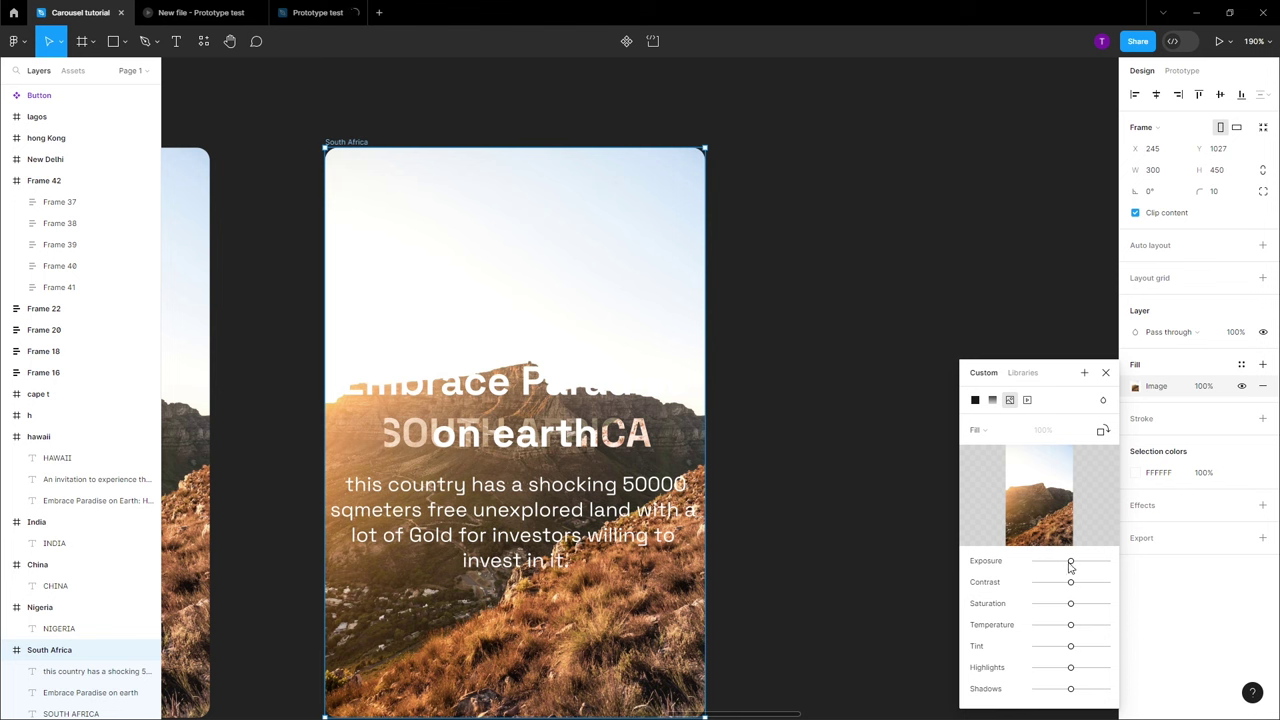
mouse_move(305, 25)
drag(1071, 563, 1036, 578)
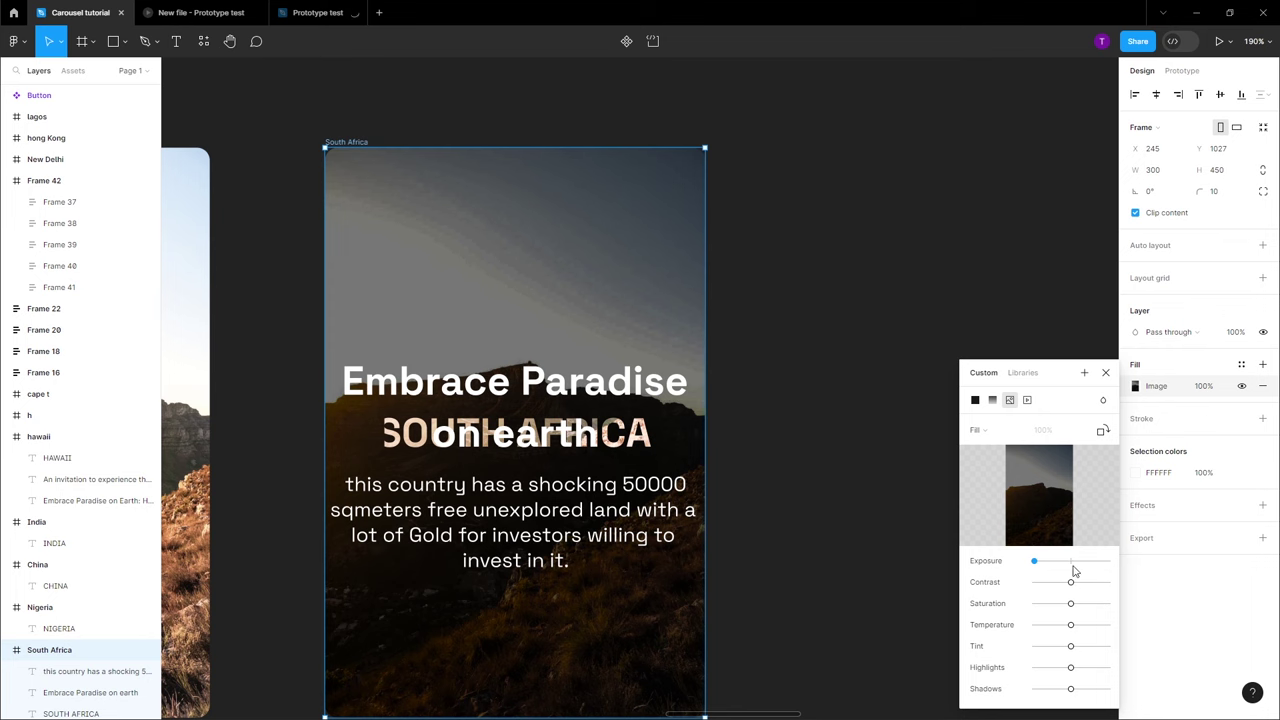
drag(1060, 565, 1040, 569)
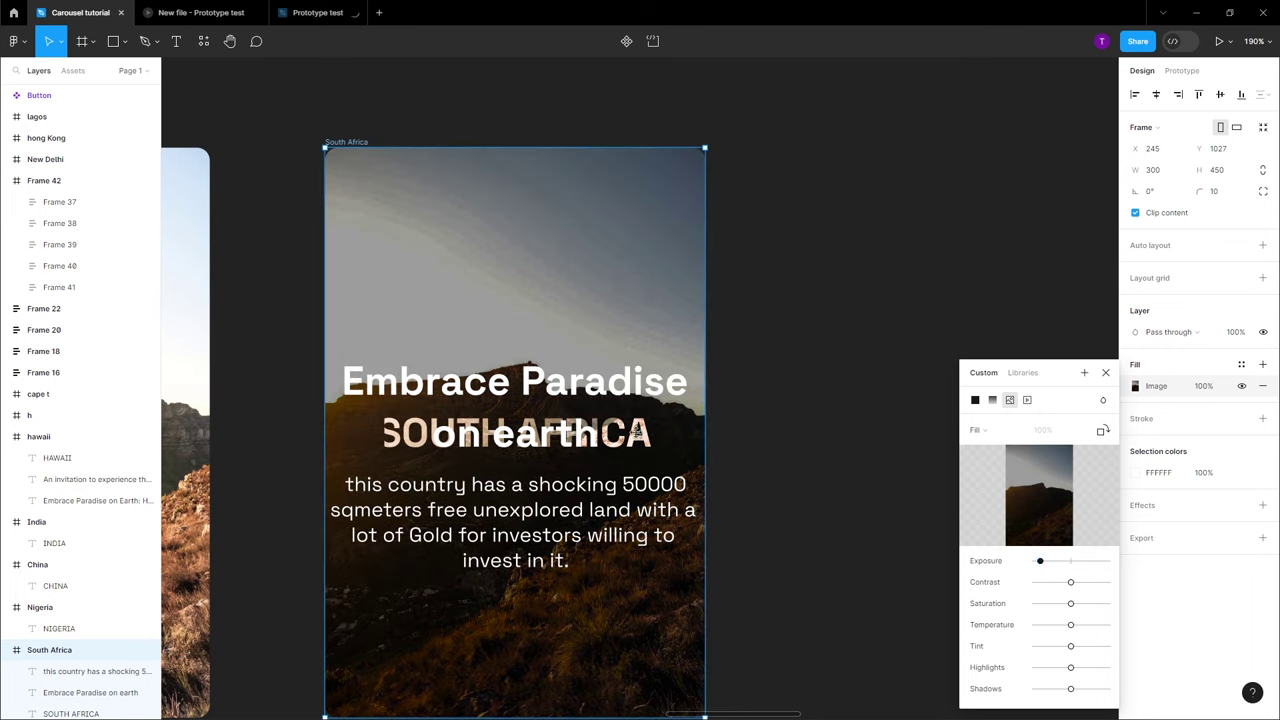
Lower the exposure of the SOUTH AFRICA title's image fill in the darkened card so it fades behind the heading, and deselect it
scroll(80, 630, down, 3)
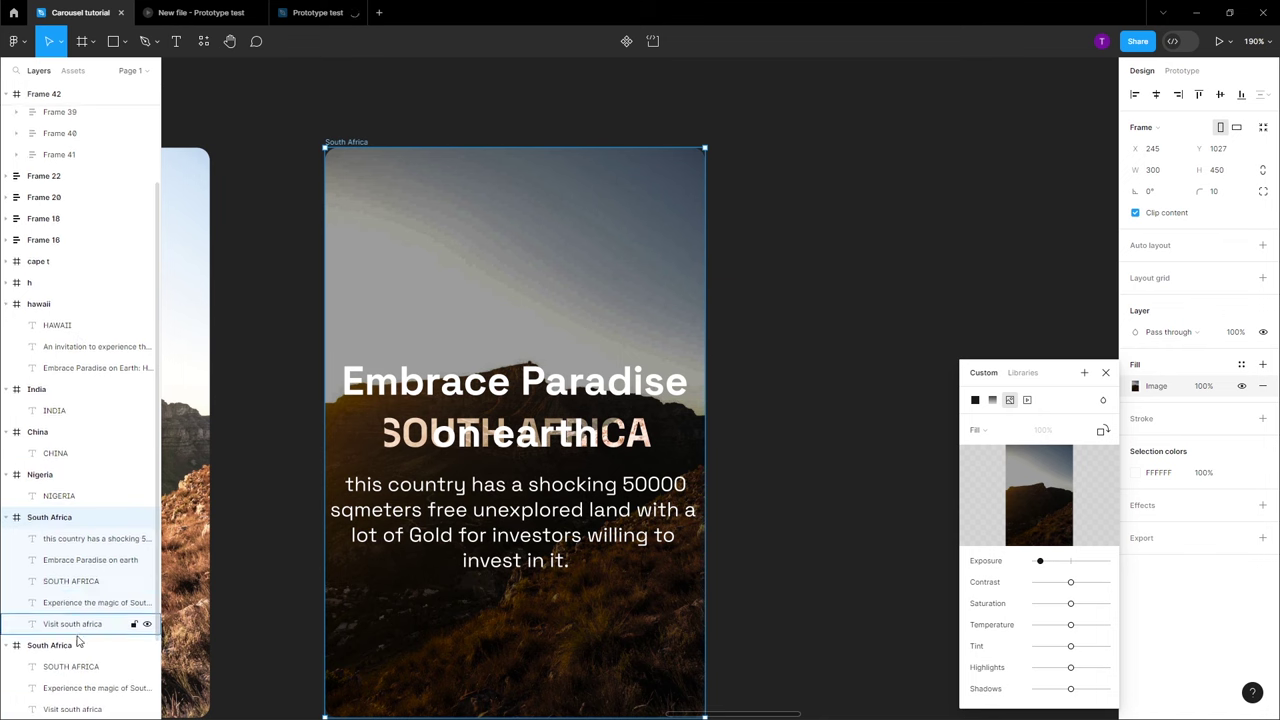
click(76, 584)
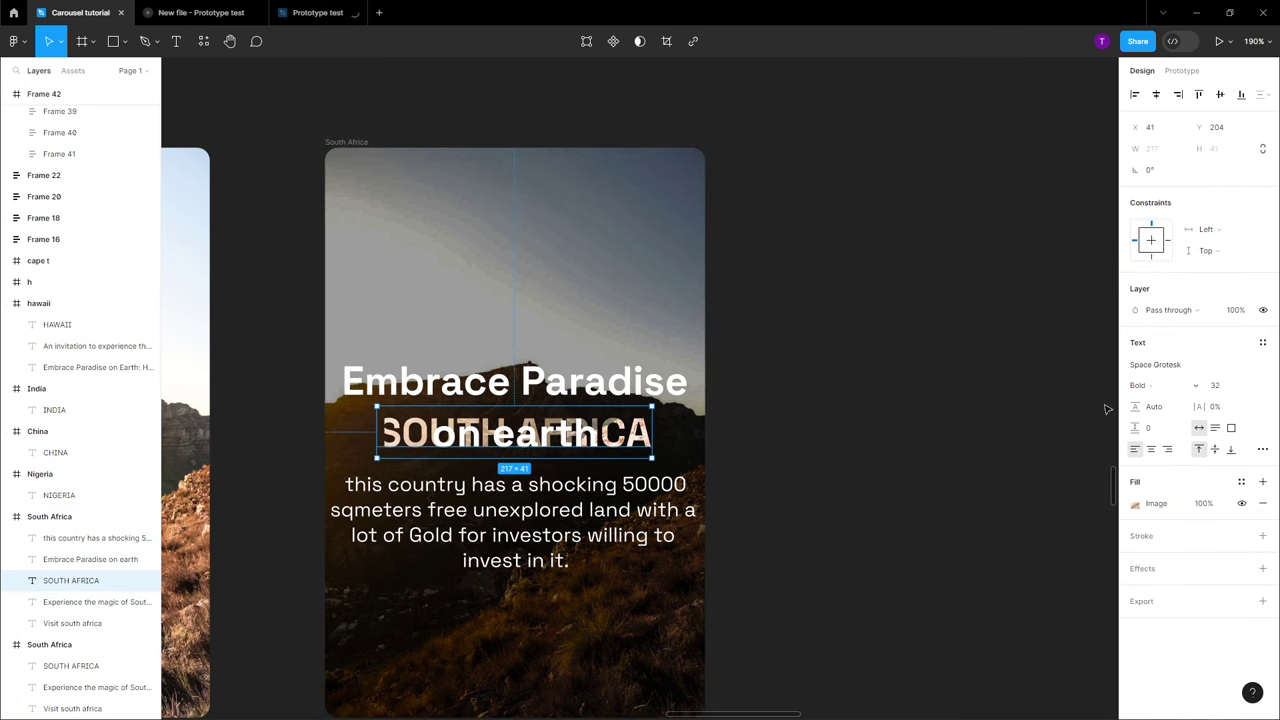
click(1135, 505)
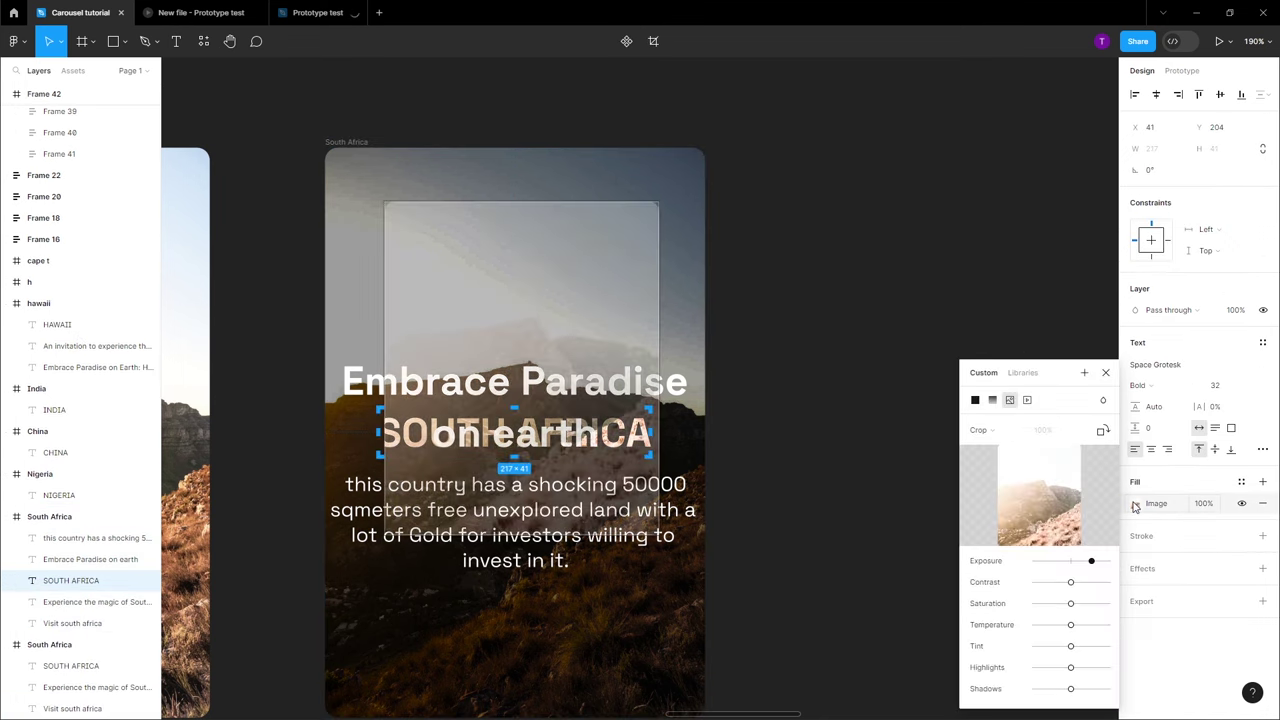
drag(1060, 561, 1049, 564)
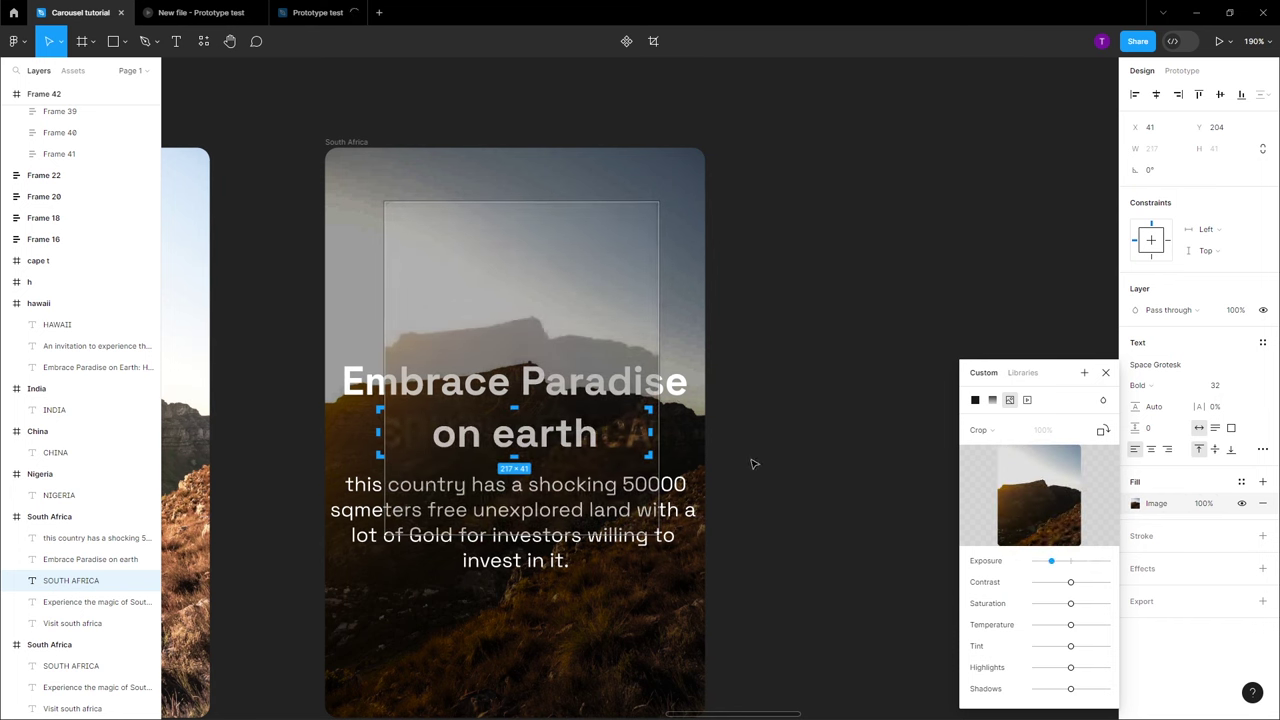
click(406, 390)
click(813, 391)
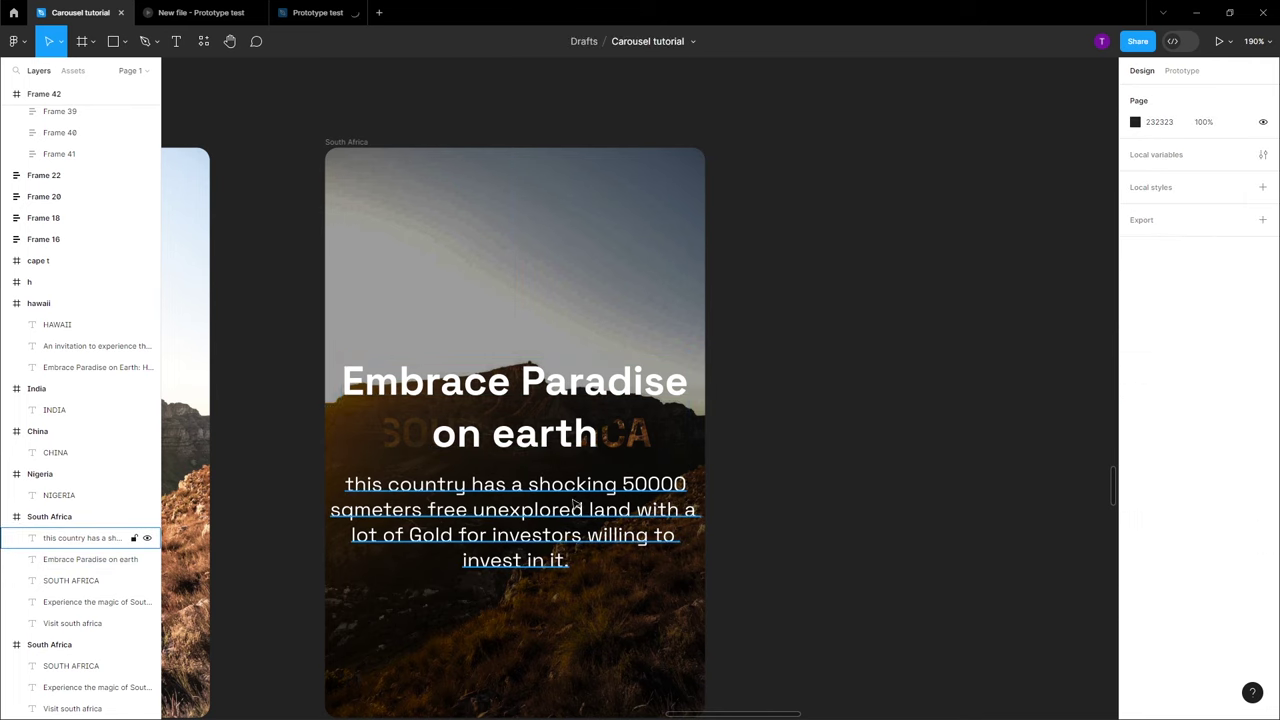
ctrl+scroll(570, 500, down, 5)
scroll(735, 435, left, 5)
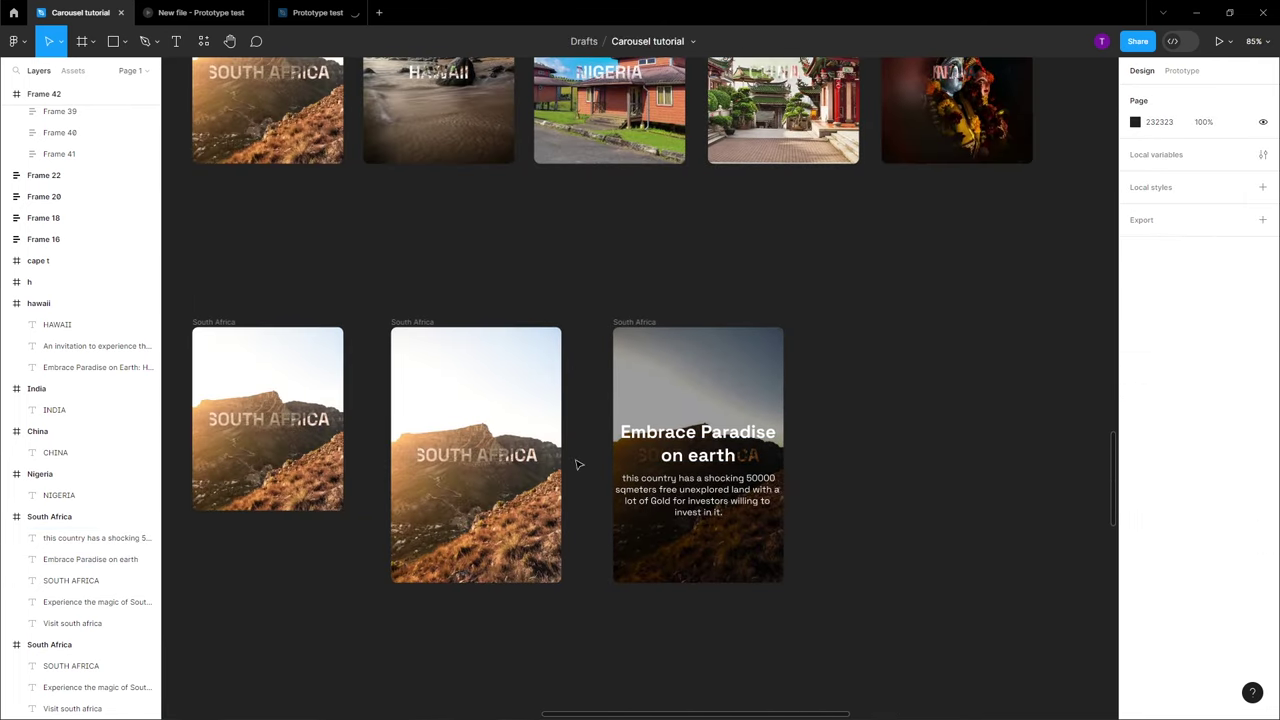
Prototype an on-click Navigate to connection from the small South Africa card to the enlarged one, using Smart animate, Ease out and 200ms
ctrl+scroll(575, 578, down, 3)
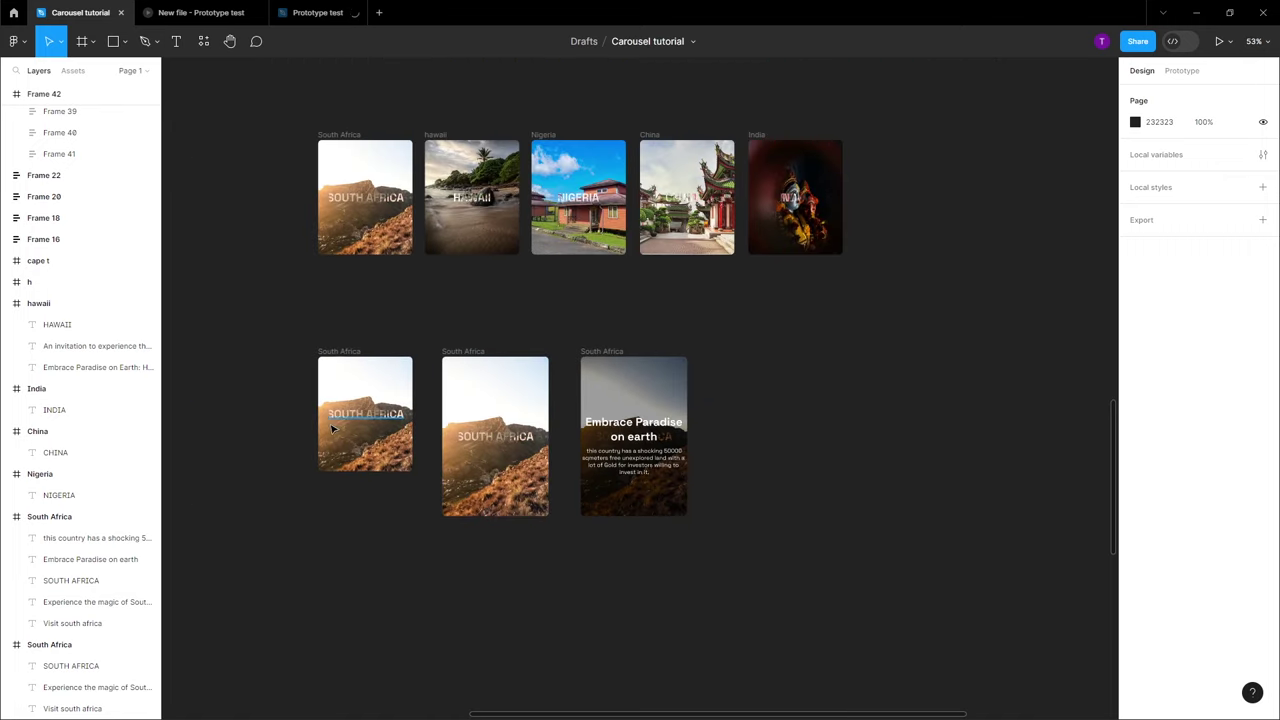
ctrl+scroll(329, 347, up, 3)
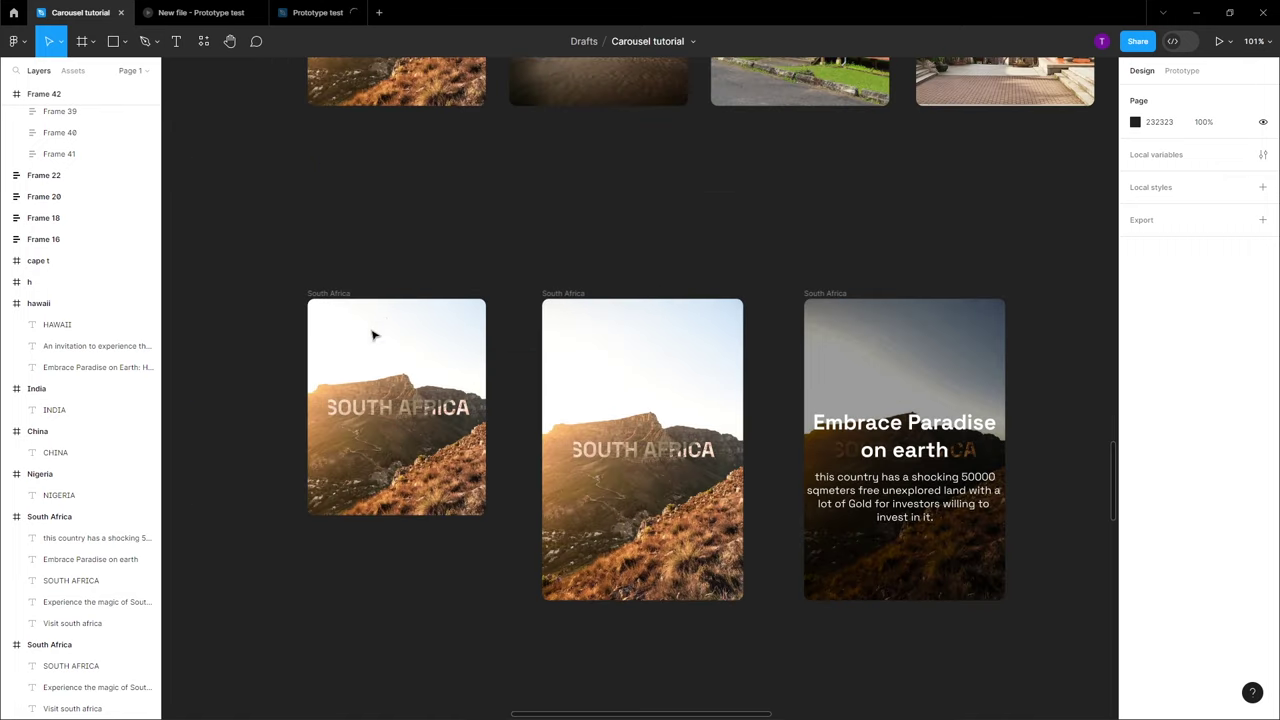
click(1183, 71)
click(337, 294)
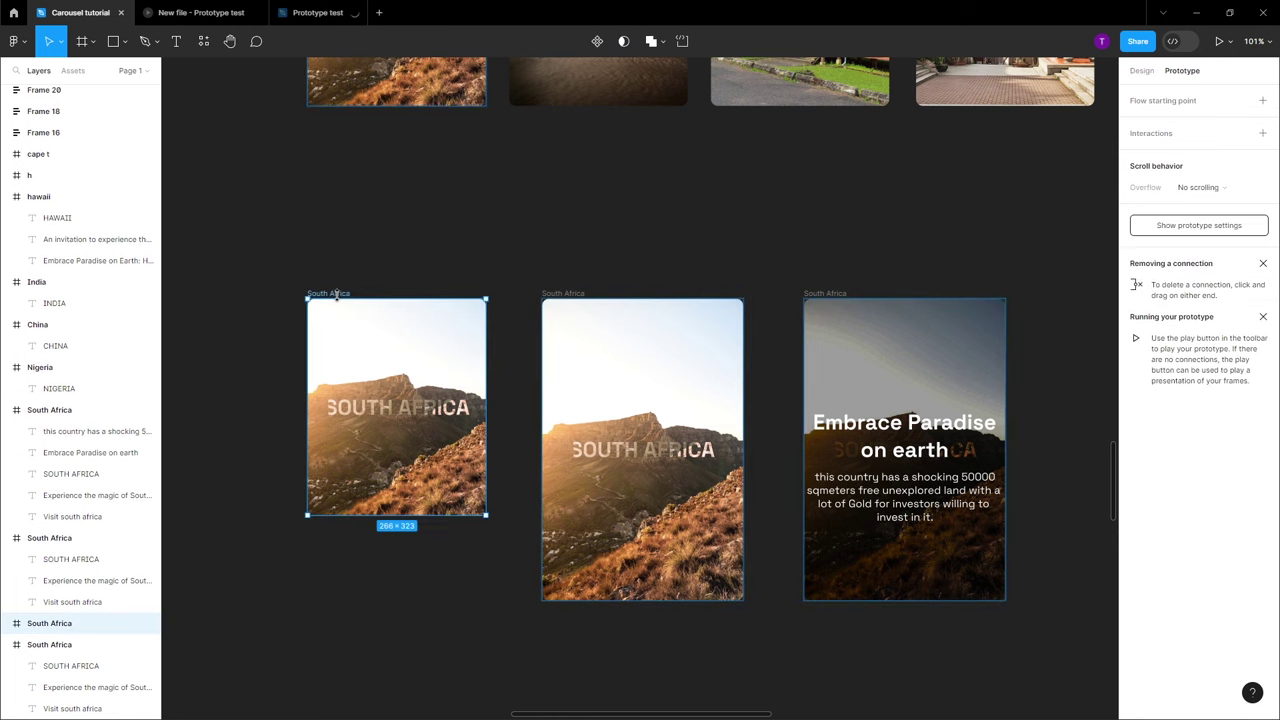
drag(486, 408, 565, 430)
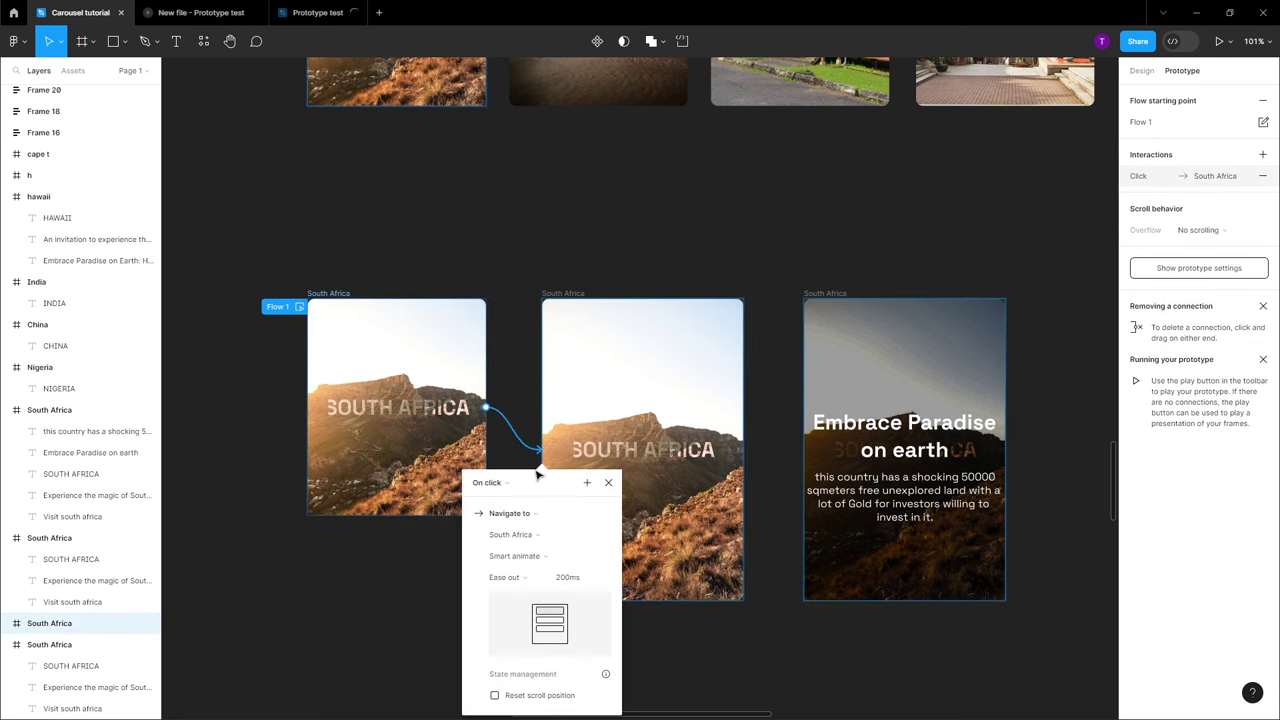
click(609, 483)
Connect the enlarged South Africa card to the darkened card with a While hovering trigger and Smart animate
click(722, 425)
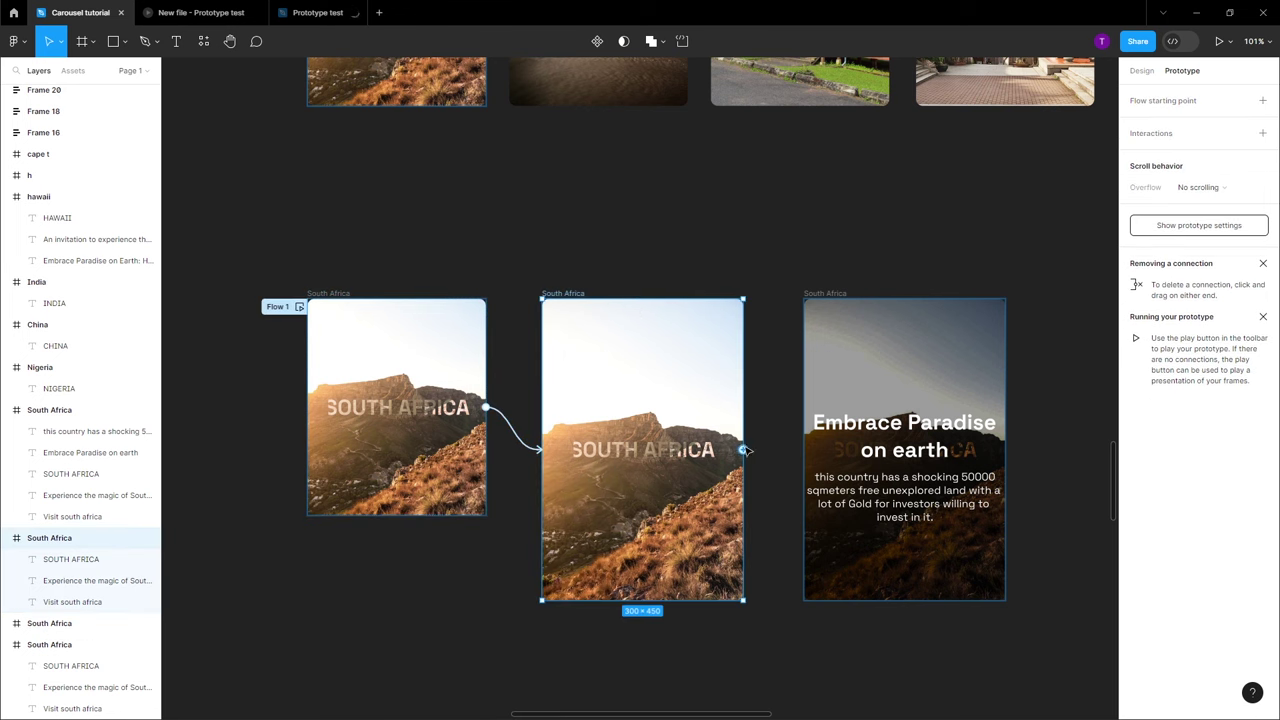
drag(748, 452, 848, 458)
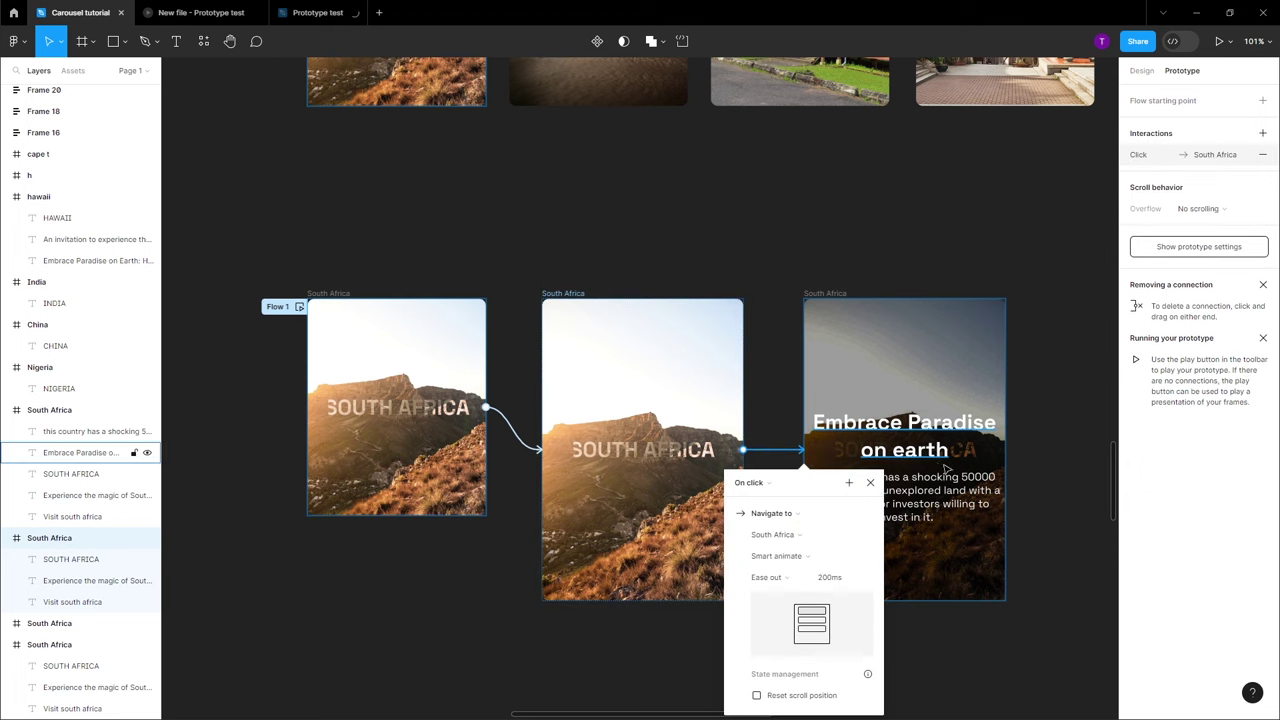
click(766, 485)
click(803, 518)
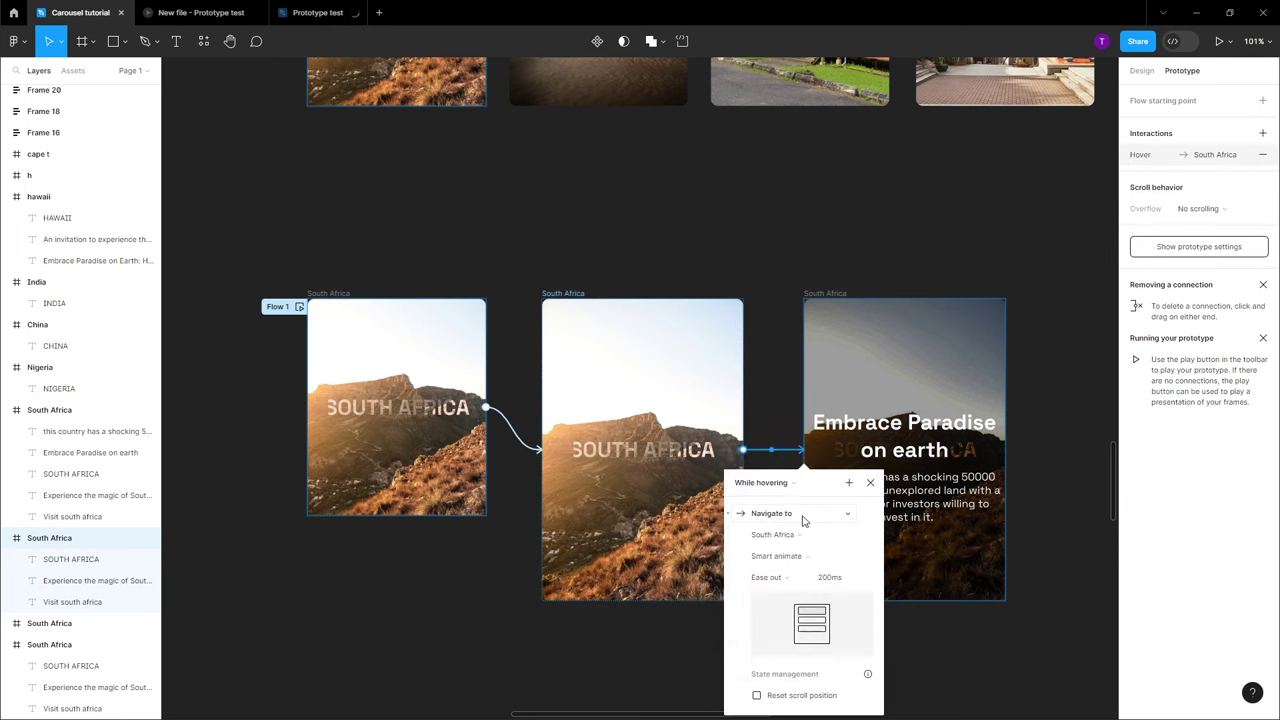
Review the Nigeria card's hover effect in the New file prototype and return to the Carousel tutorial design
click(200, 12)
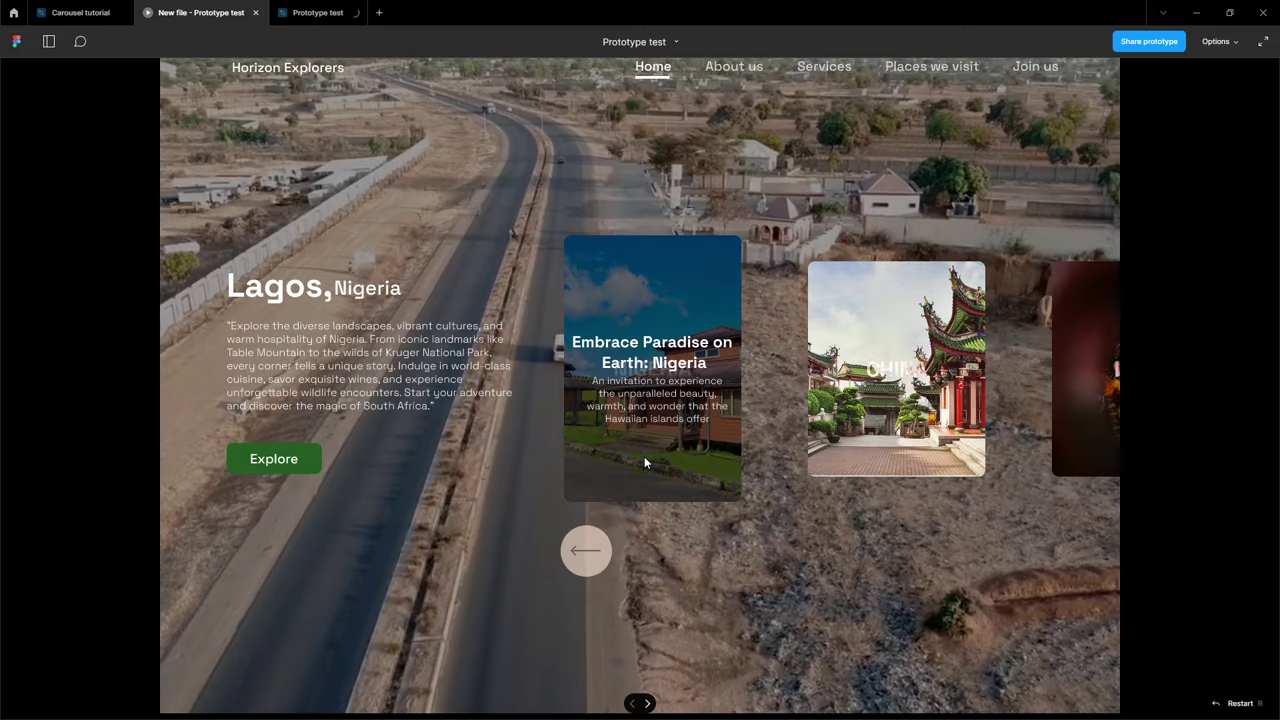
mouse_move(626, 293)
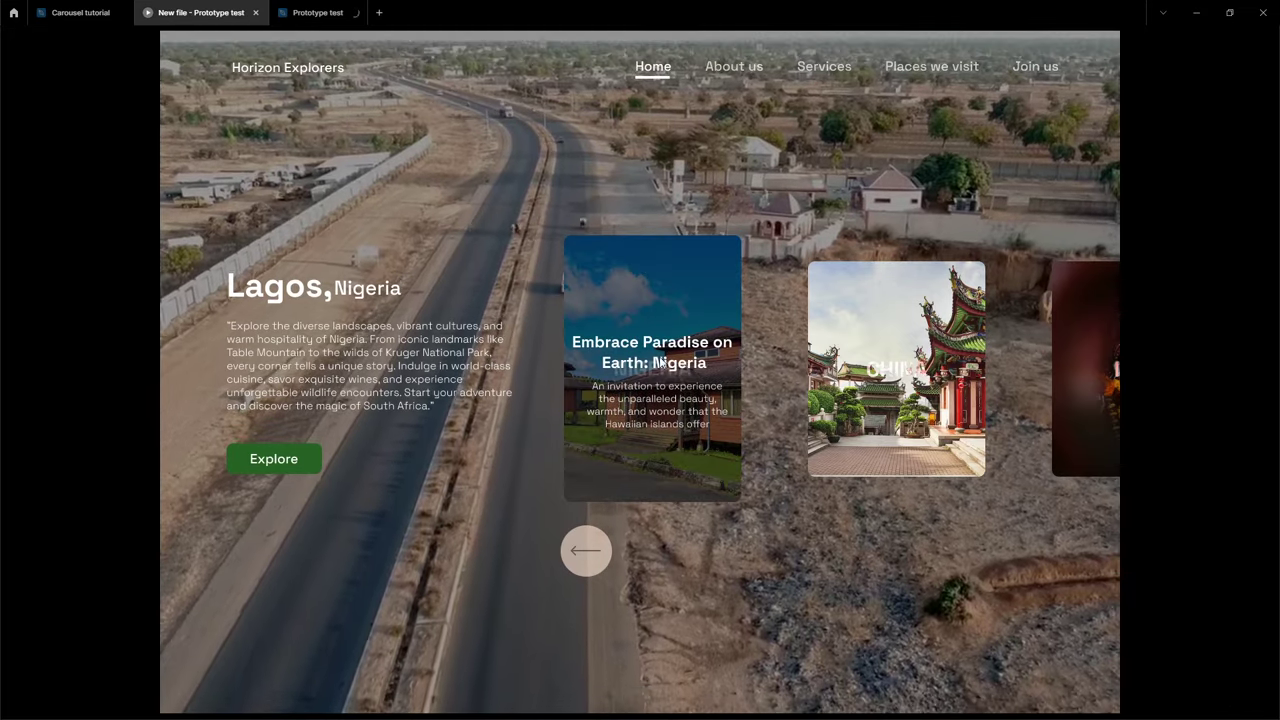
click(80, 12)
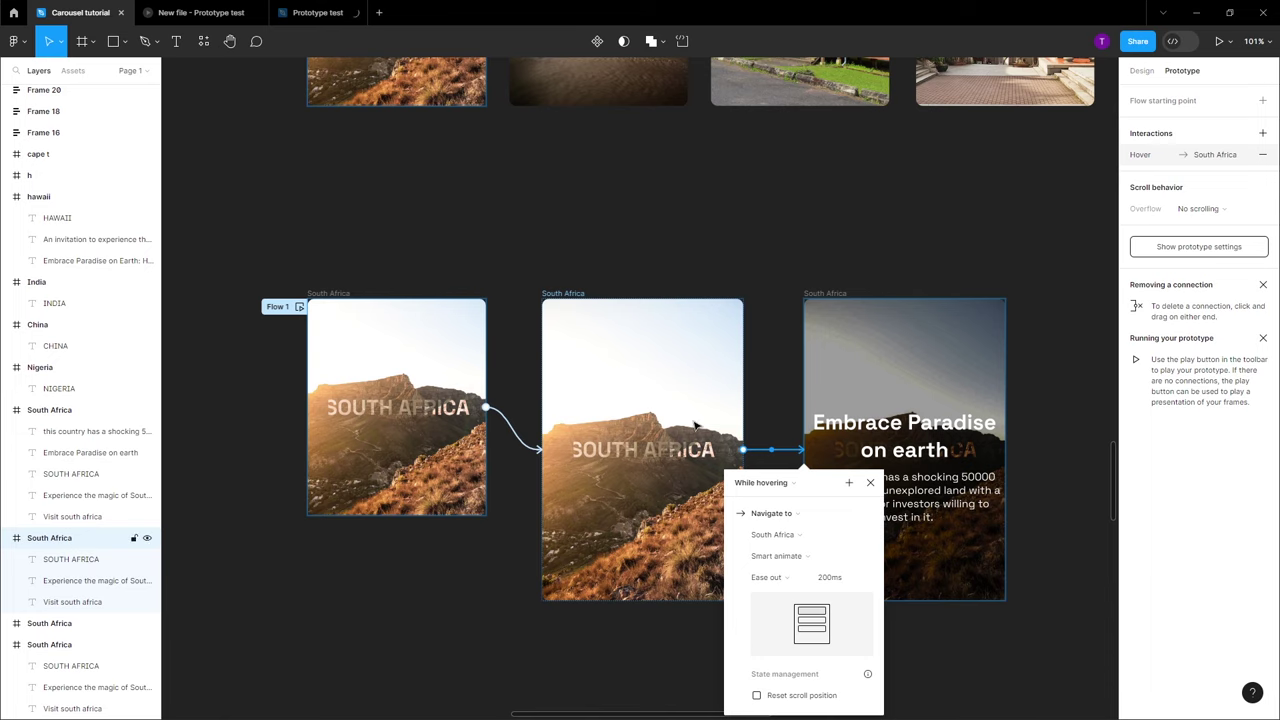
Combine the heading and description text of the darkened South Africa card in an auto layout frame
scroll(695, 425, down, 1)
click(846, 434)
shift+click(854, 485)
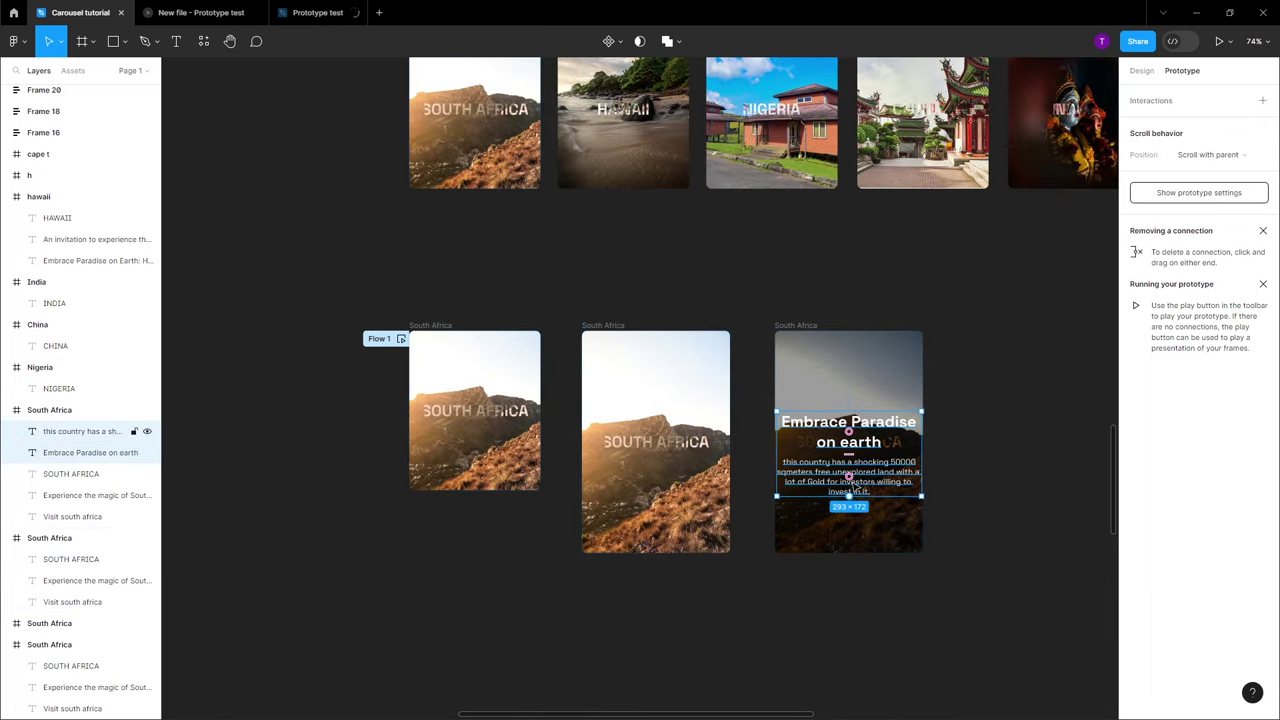
key(shift+a)
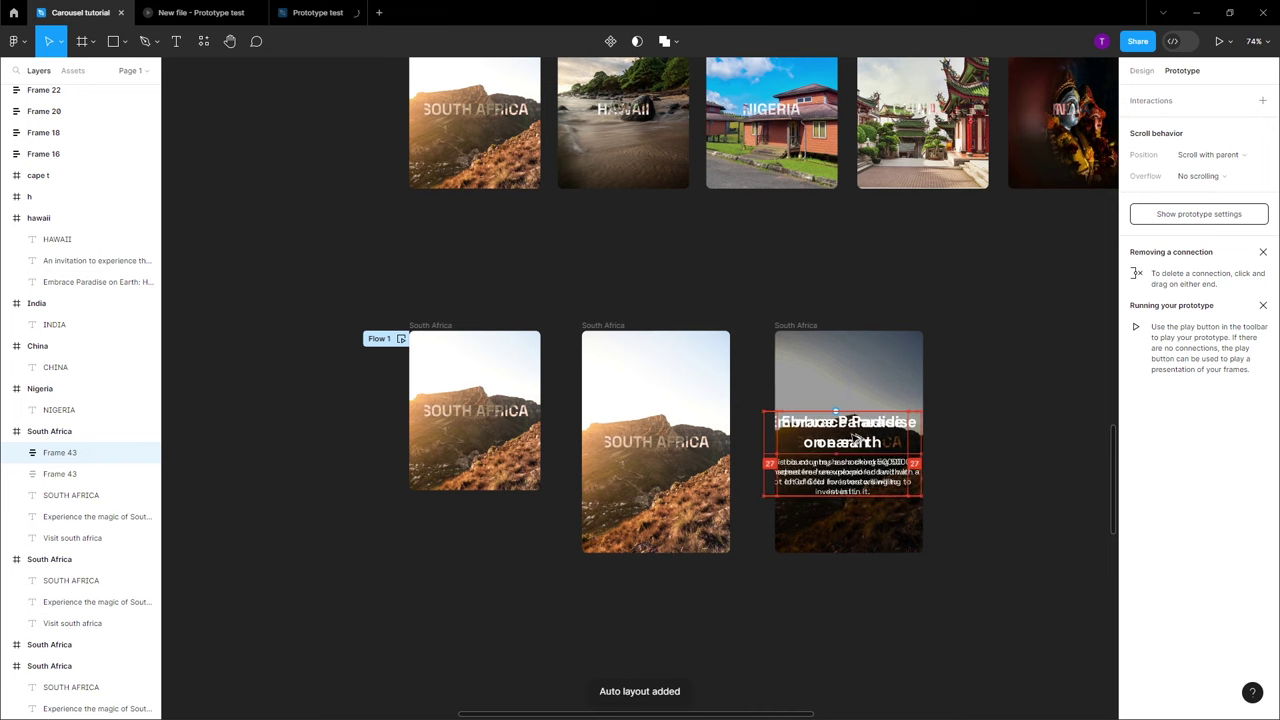
Copy the text frame into the enlarged South Africa card, shift it straight down past the card's clipped lower edge, and deselect it
drag(869, 437, 672, 430)
key(shift+Down)
key(shift+Down)
key(shift+Down)
key(shift+Down)
key(shift+Down)
key(shift+Down)
key(shift+Down)
key(shift+Down)
key(shift+Down)
key(shift+Down)
key(shift+Down)
key(shift+Down)
key(shift+Down)
key(shift+Down)
key(shift+Down)
key(shift+Down)
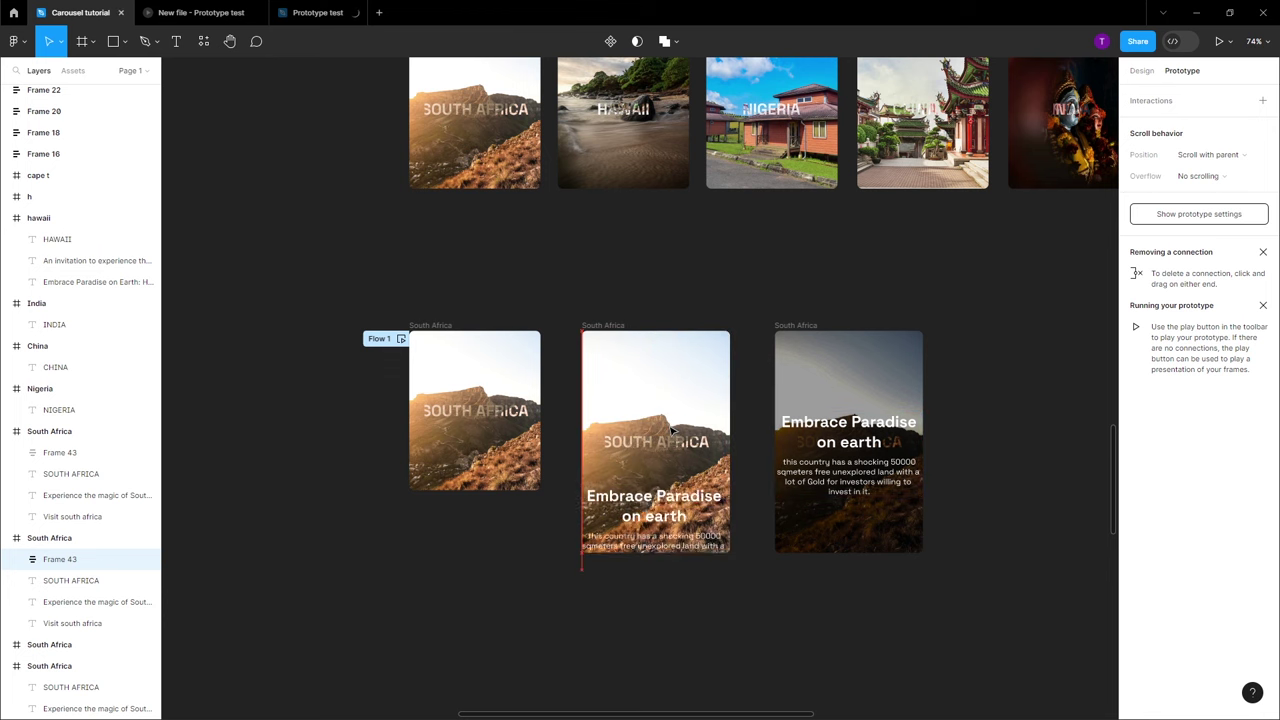
key(shift+Up)
key(shift+Up)
key(shift+Up)
key(shift+Up)
key(shift+Up)
key(shift+Up)
key(shift+Up)
key(shift+Up)
key(shift+Up)
key(shift+Up)
key(shift+Up)
key(shift+Up)
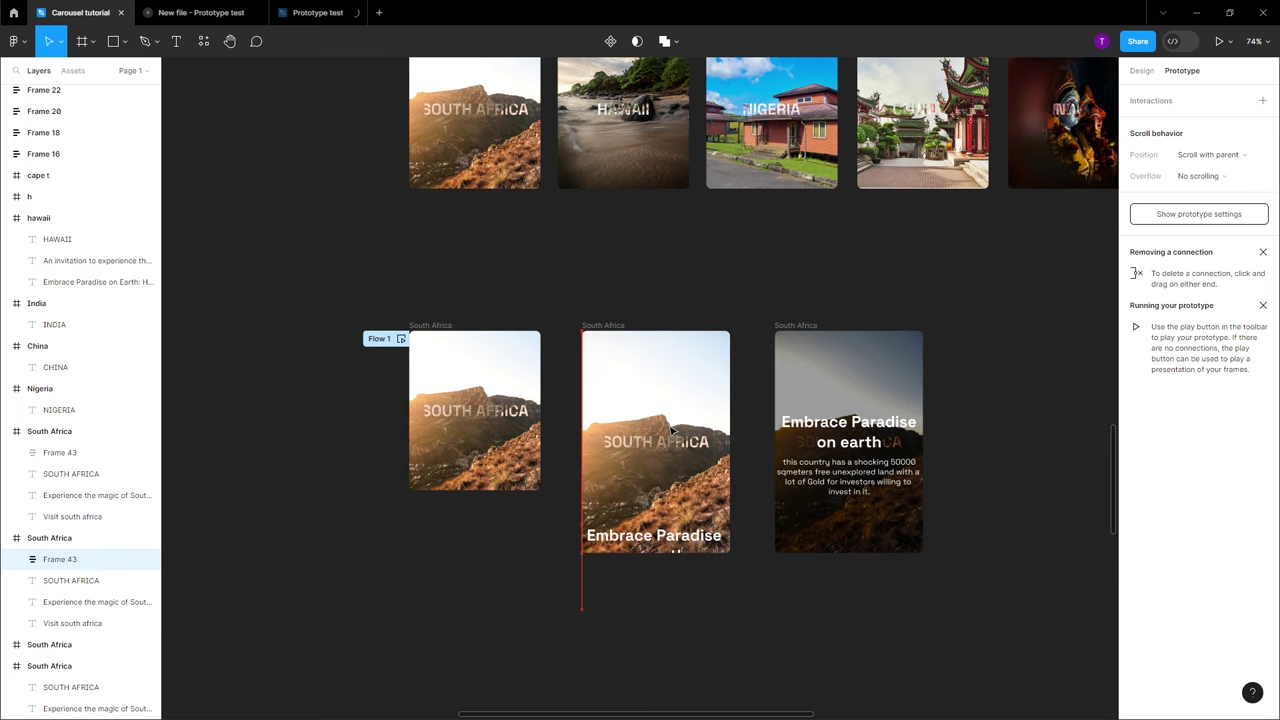
key(shift+Down)
key(shift+Down)
key(shift+Down)
key(shift+Down)
key(shift+Down)
key(shift+Down)
key(shift+Down)
key(shift+Down)
key(shift+Down)
key(shift+Down)
key(shift+Down)
key(shift+Down)
key(shift+Down)
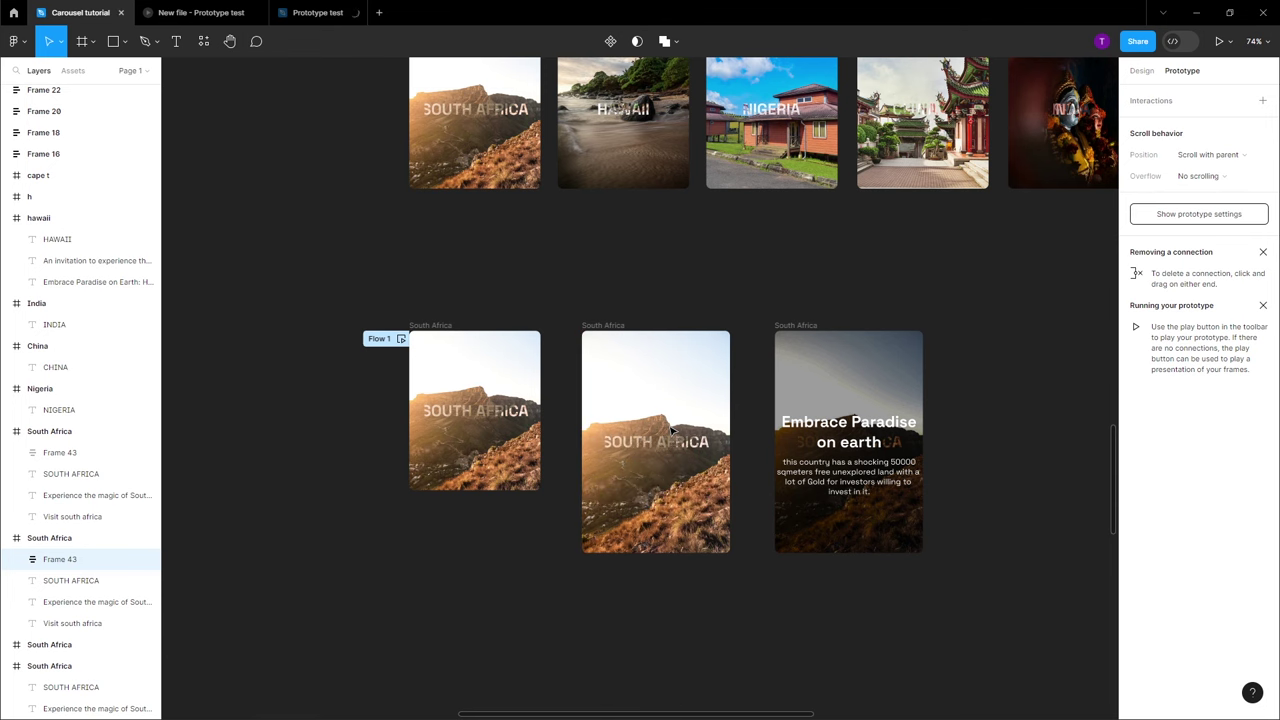
scroll(461, 383, down, 5)
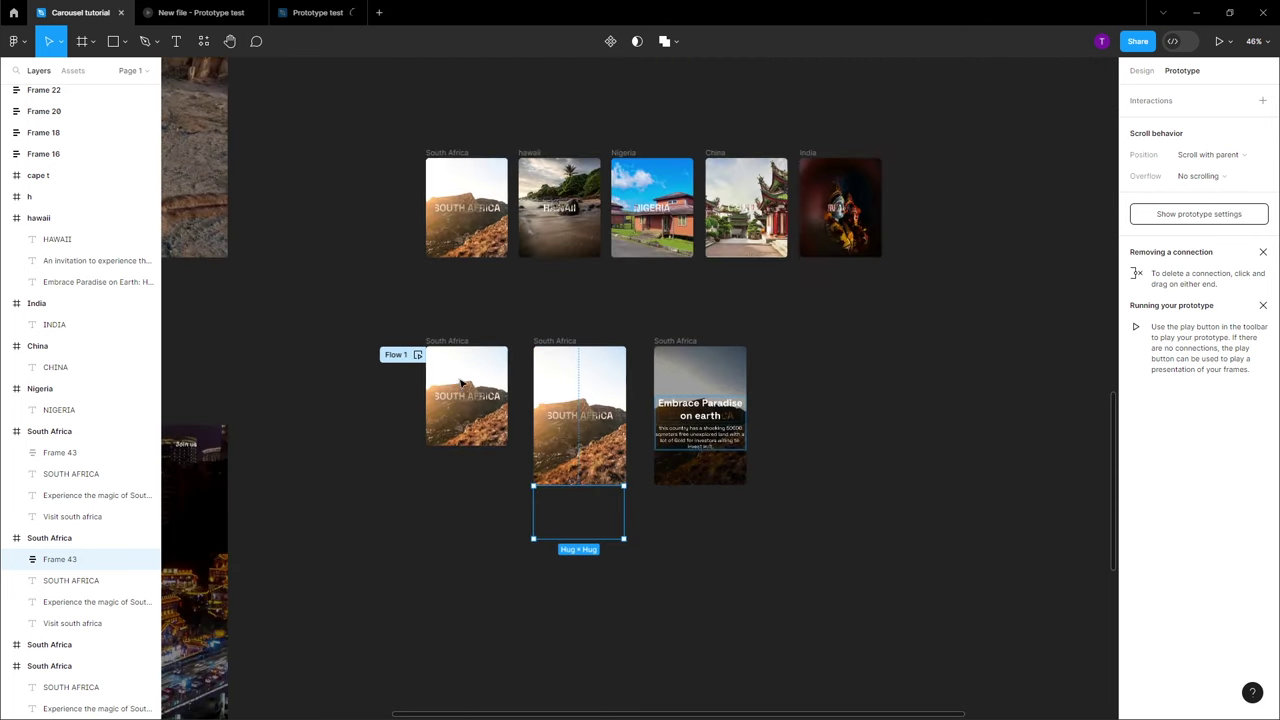
click(433, 526)
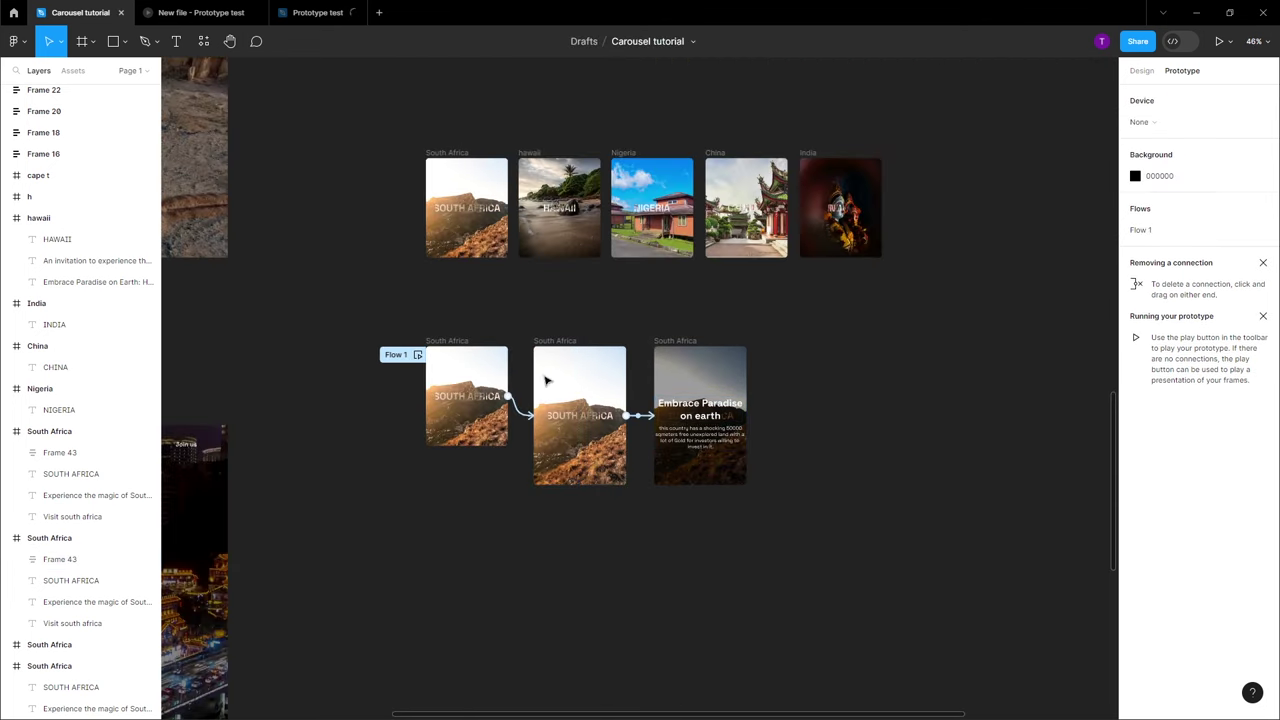
Preview Flow 1, test the transition from the small to the enlarged South Africa card, and close the preview
click(418, 355)
drag(288, 229, 246, 535)
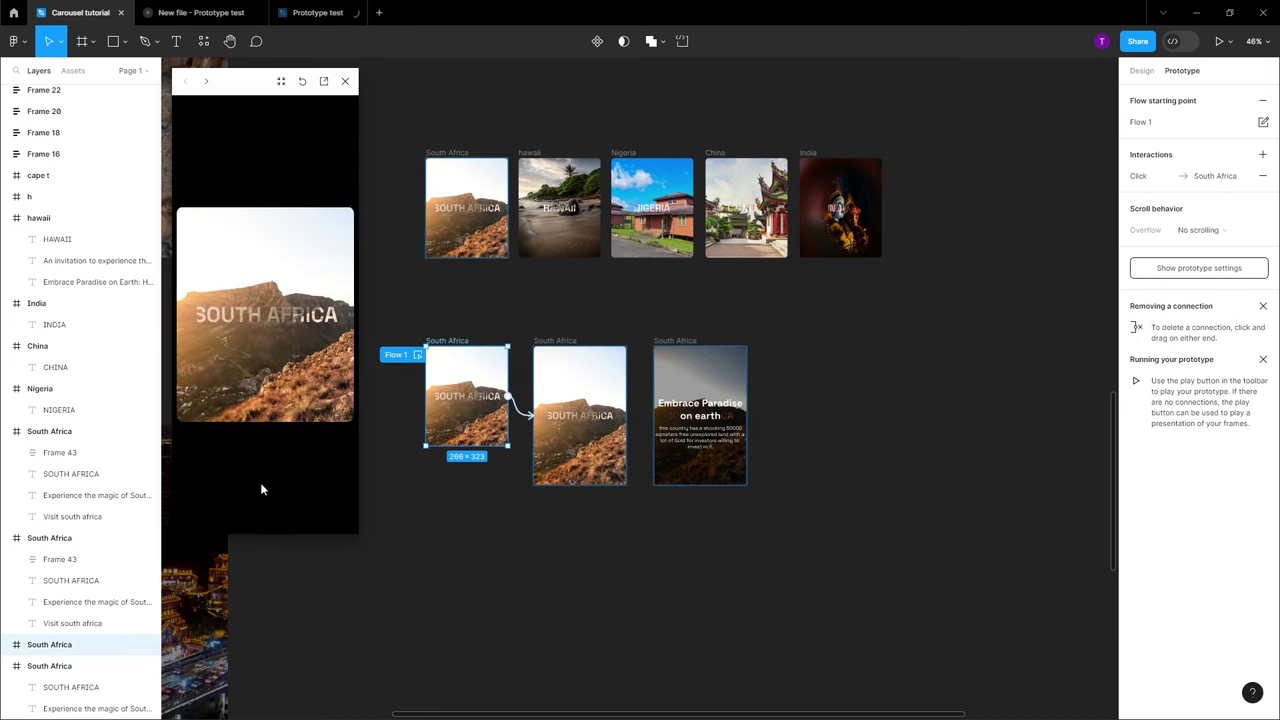
click(264, 357)
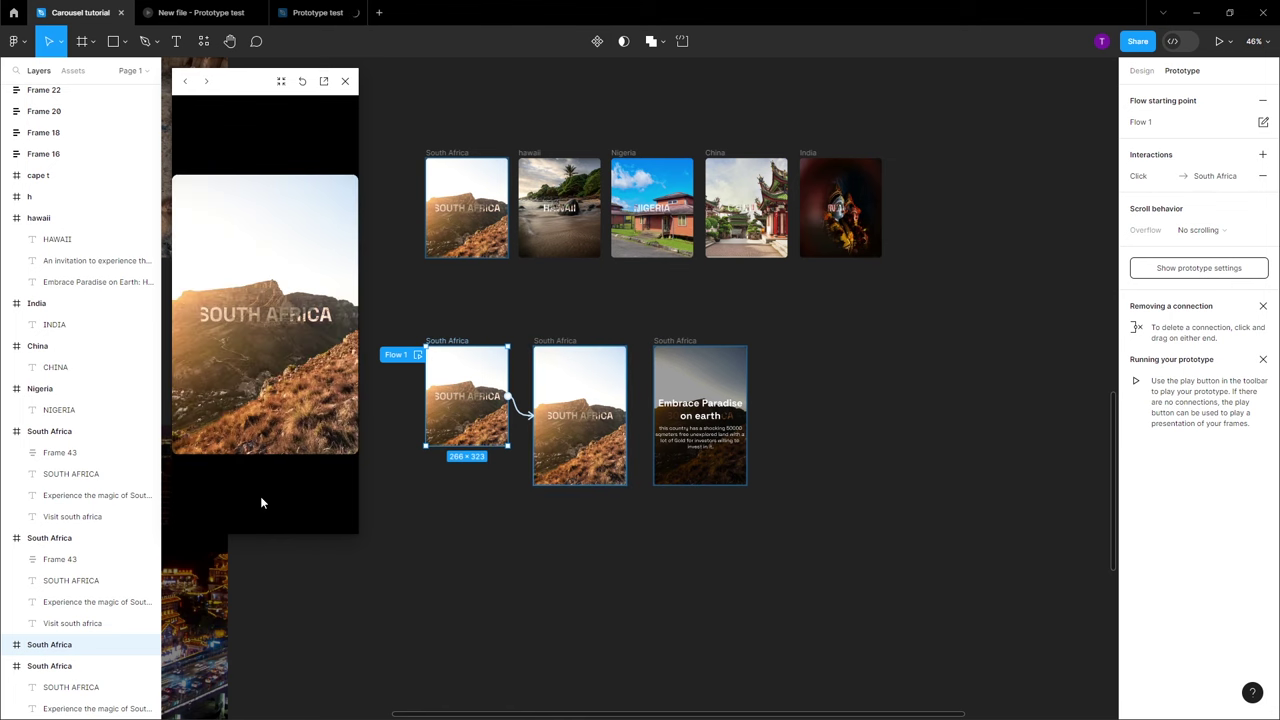
click(272, 366)
click(266, 371)
click(266, 371)
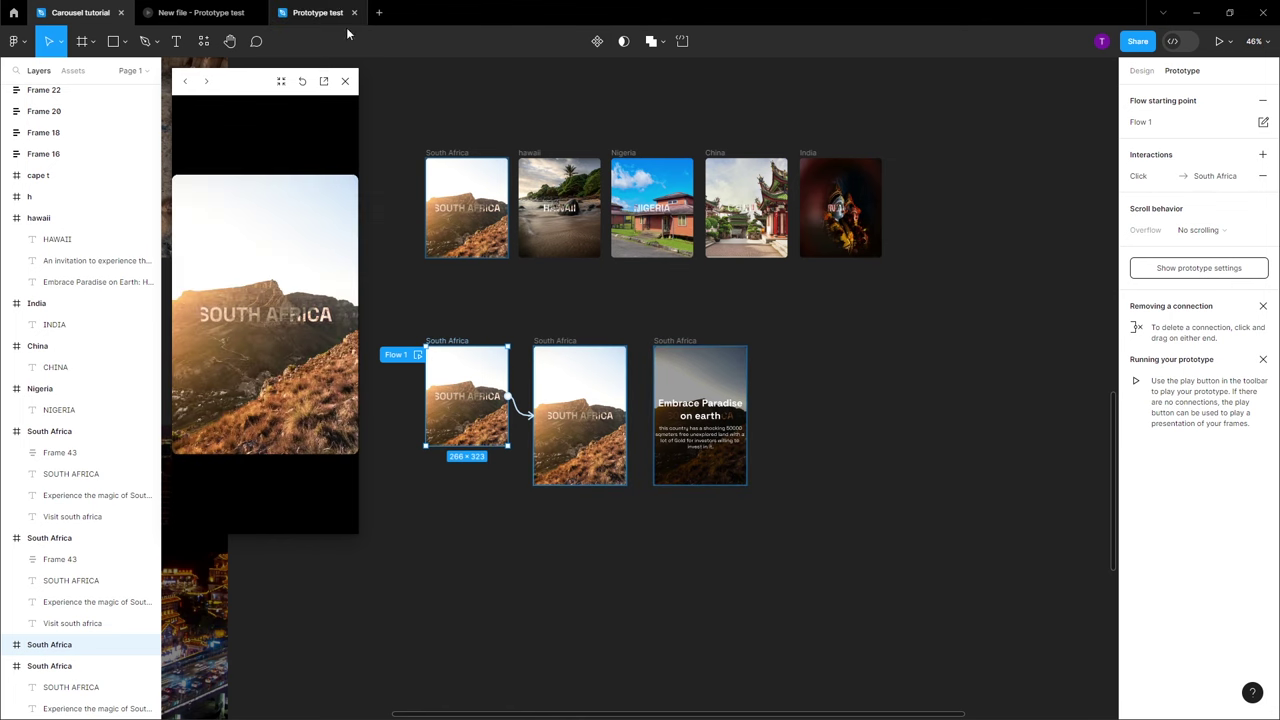
click(345, 82)
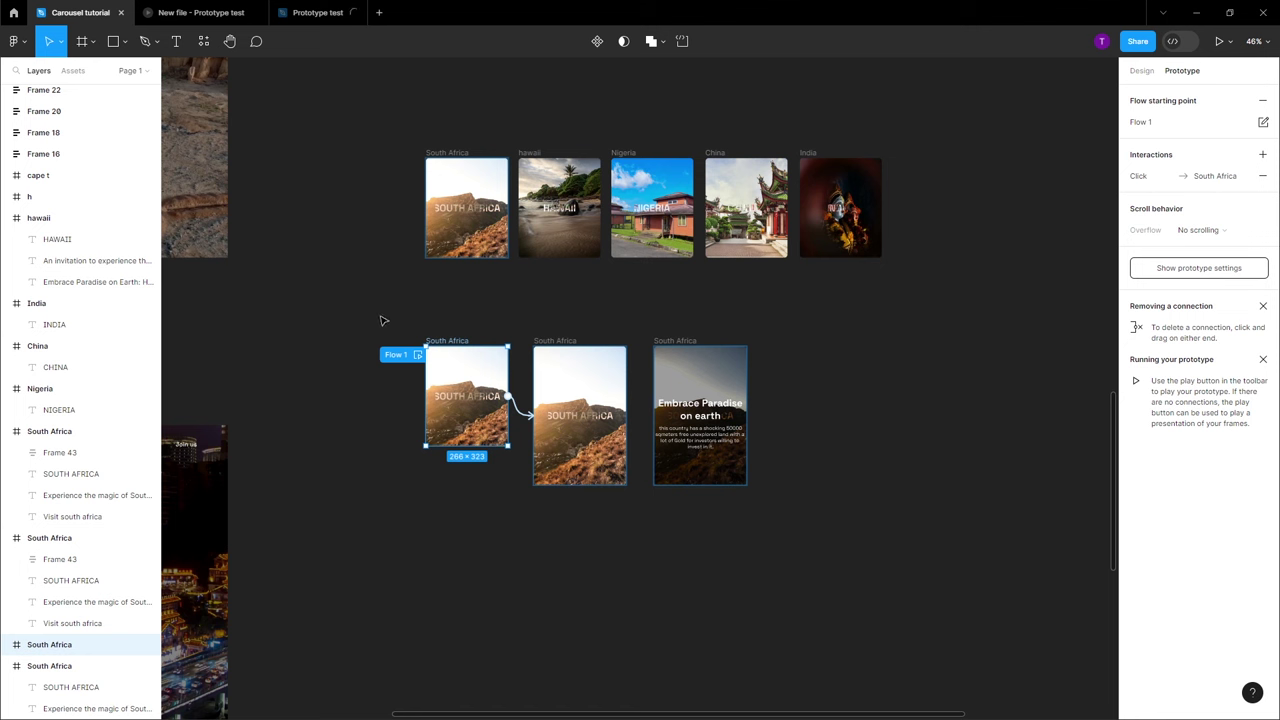
Turn the three South Africa cards into a component set and deselect it
drag(371, 318, 803, 566)
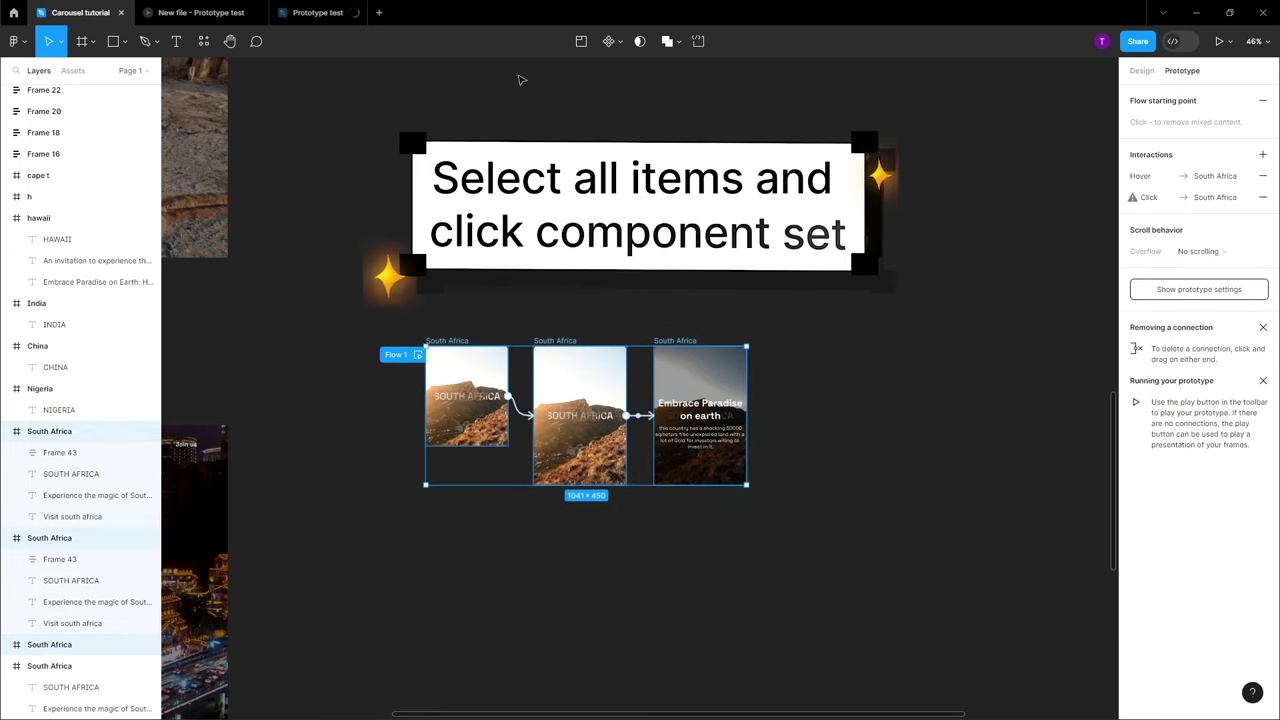
click(622, 44)
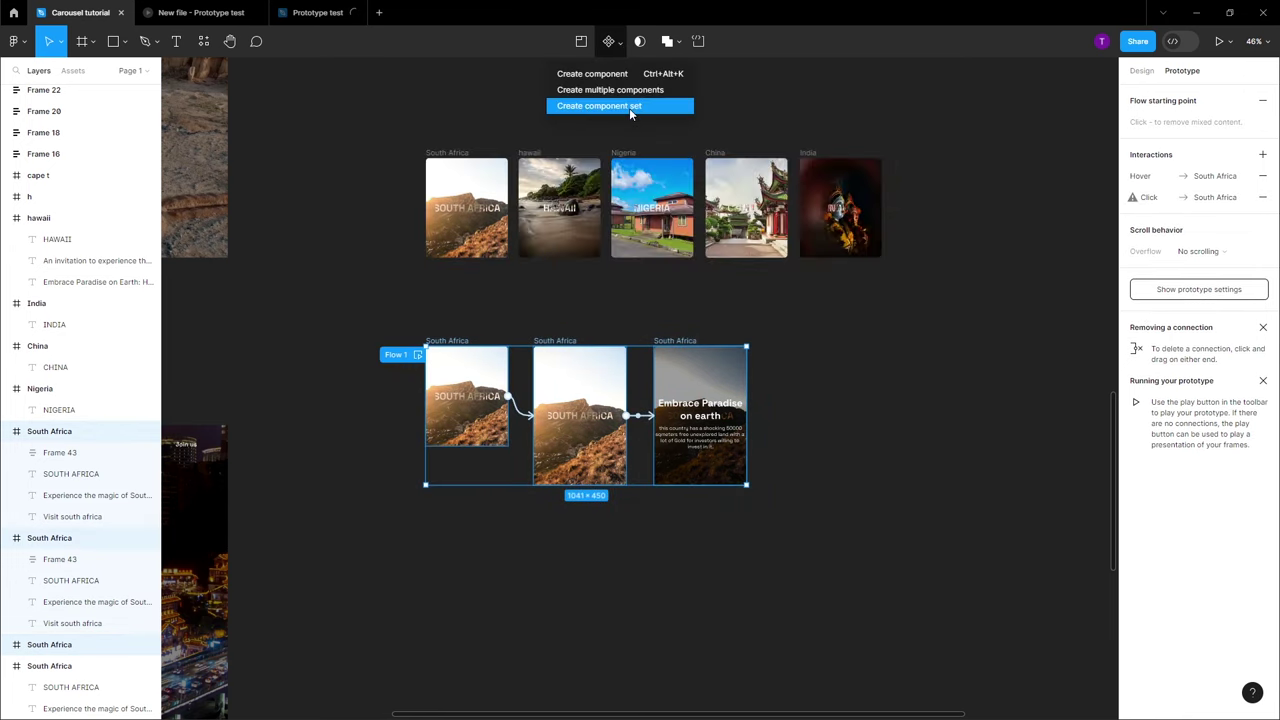
click(636, 107)
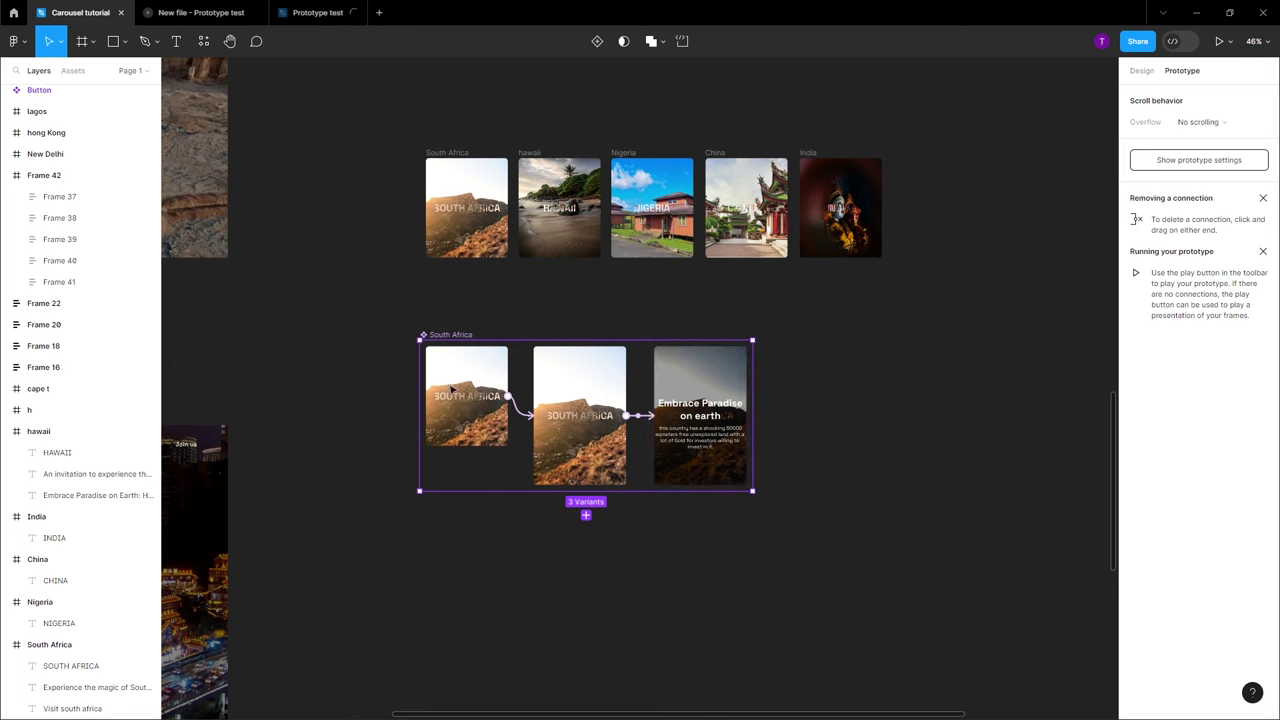
click(446, 308)
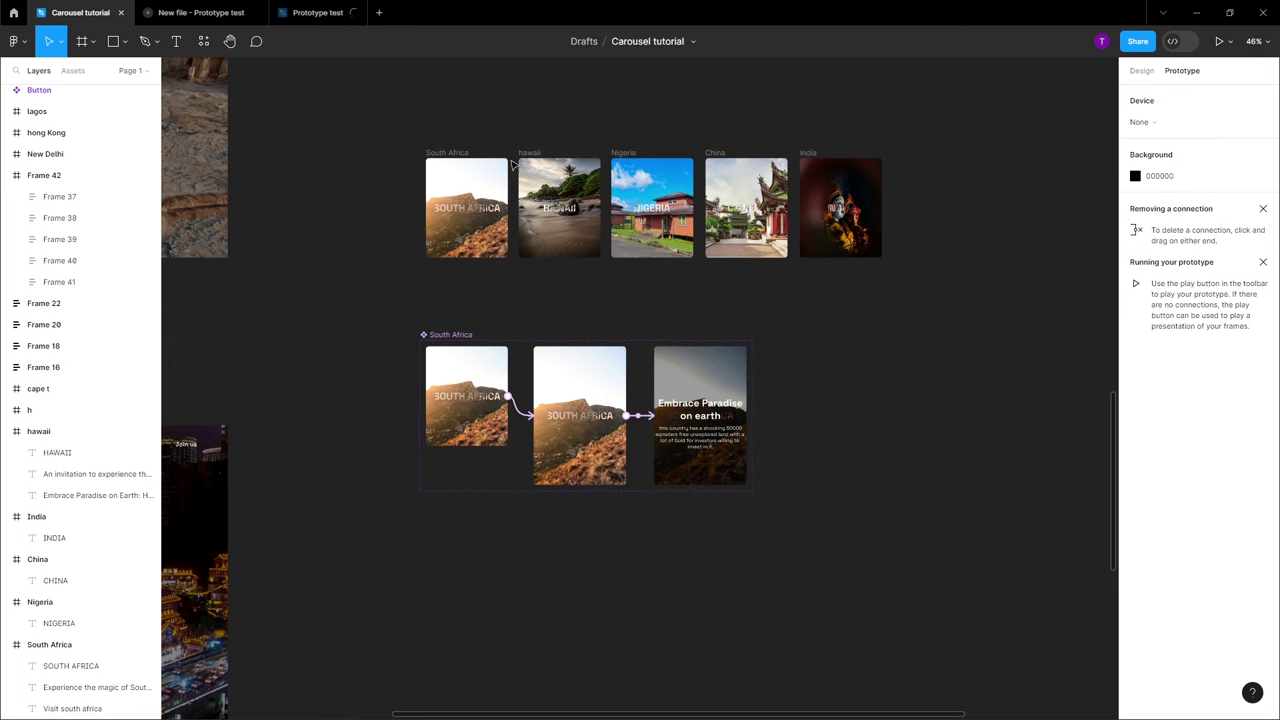
Move the hawaii card out of the destination row to below the South Africa component set, aligned with its first card
click(533, 156)
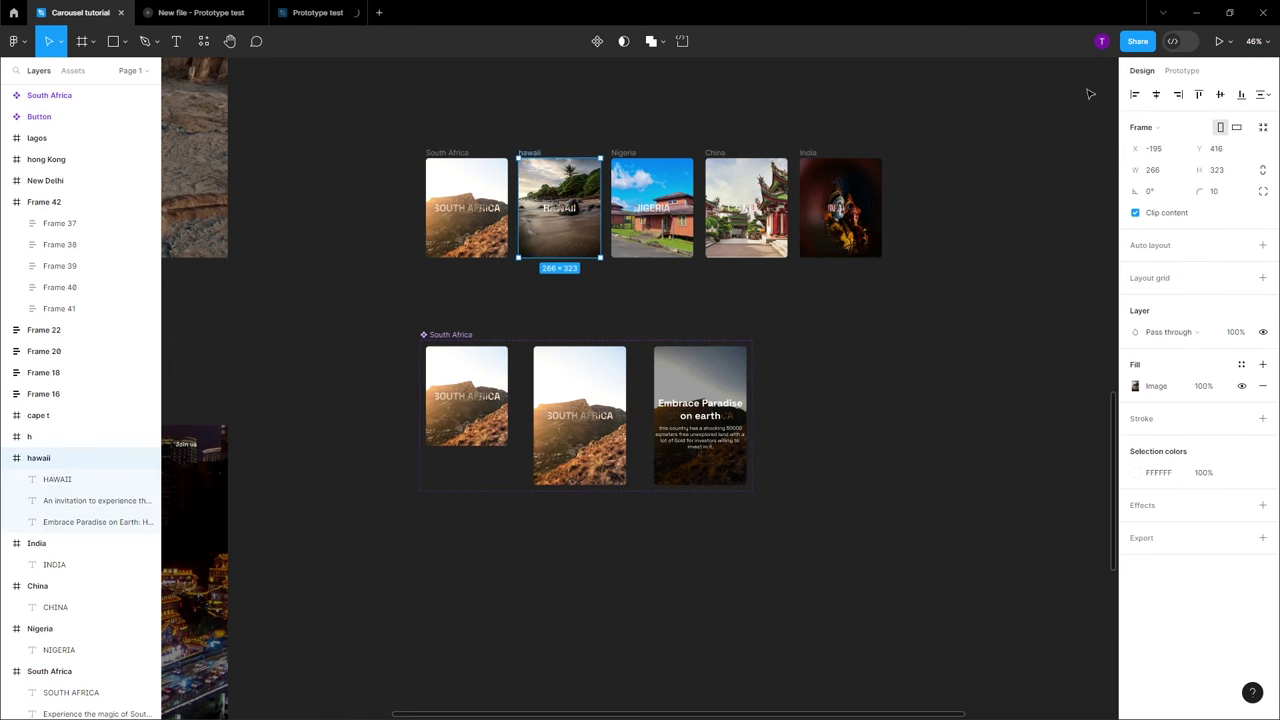
drag(555, 193, 468, 558)
scroll(466, 560, down, 1)
scroll(470, 556, up, 5)
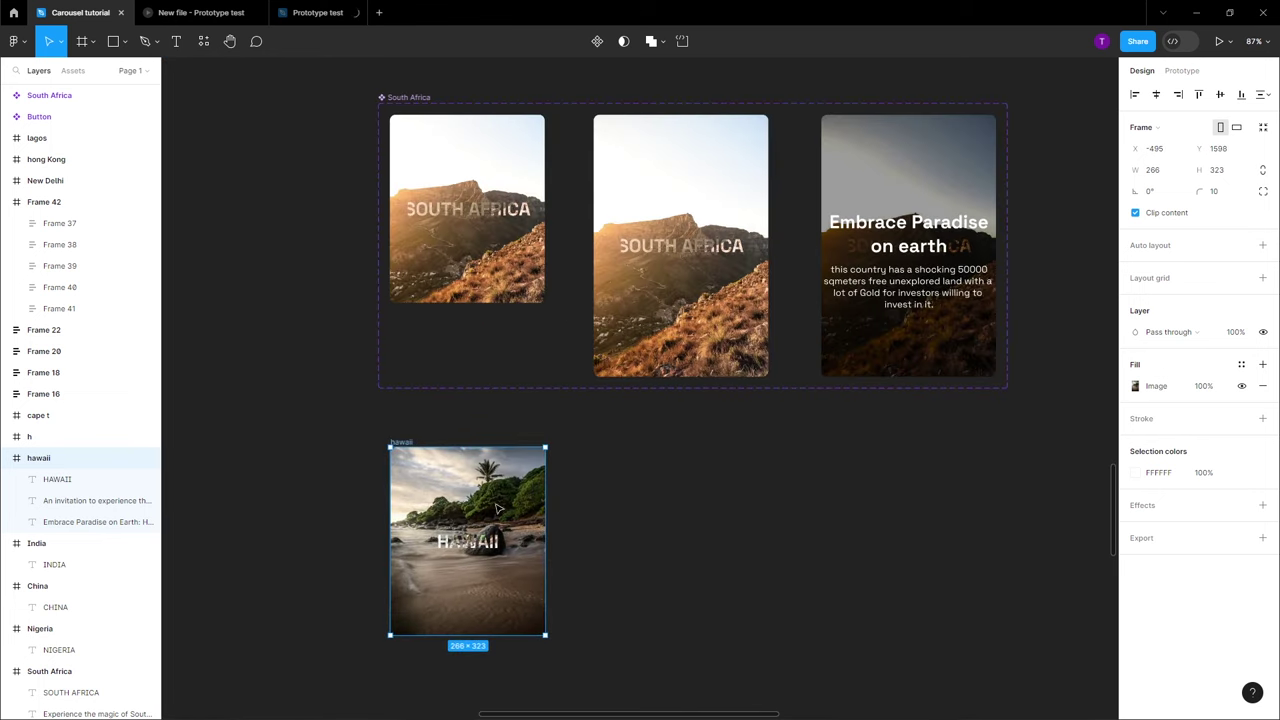
Duplicate the hawaii card beside itself, resize the copy to 300 × 400, and recentre its HAWAII title
key(ctrl+d)
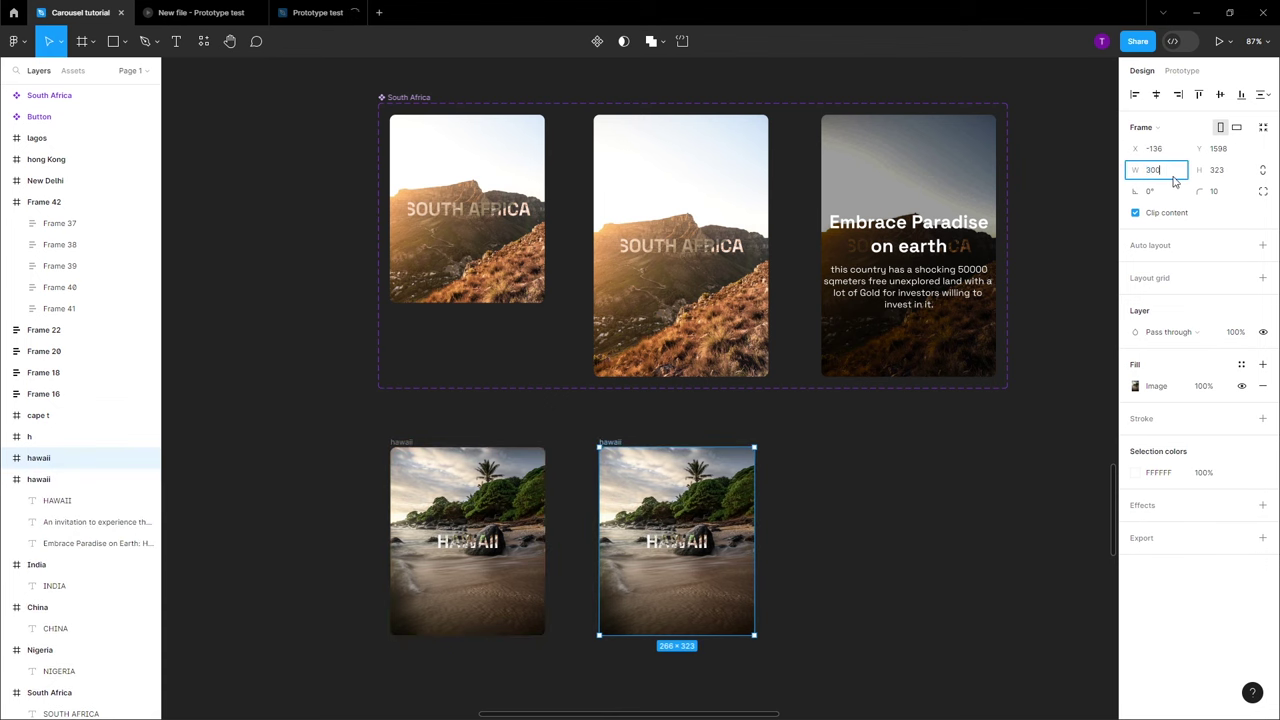
click(1228, 172)
key(Return)
drag(686, 545, 696, 567)
Duplicate the enlarged hawaii card beside itself and darken the copy by lowering its background image fill's exposure
drag(857, 526, 605, 525)
click(363, 443)
drag(363, 443, 580, 443)
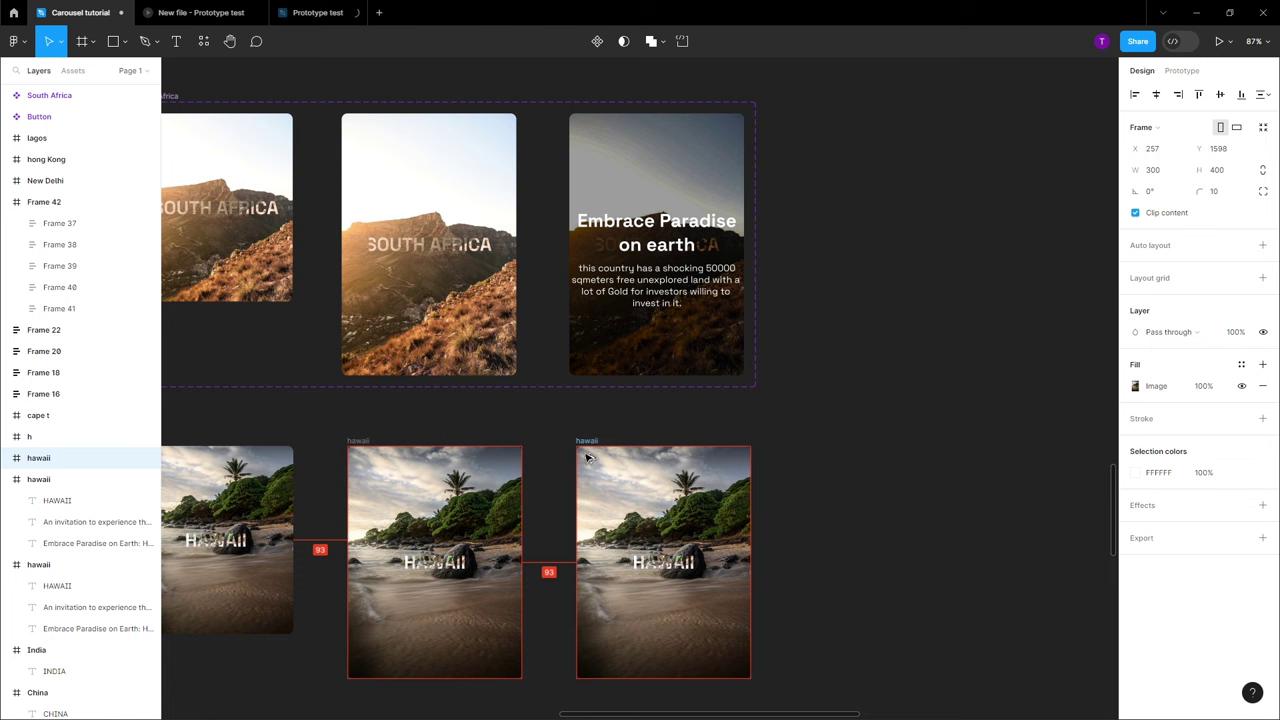
click(1135, 386)
mouse_move(1070, 561)
mouse_down()
mouse_move(1041, 561)
mouse_move(1078, 571)
mouse_move(1061, 570)
mouse_up()
click(1105, 372)
Darken the HAWAII title's image fill in the last card so it fades into the background, and deselect it
click(651, 562)
click(1135, 503)
click(1106, 373)
click(935, 488)
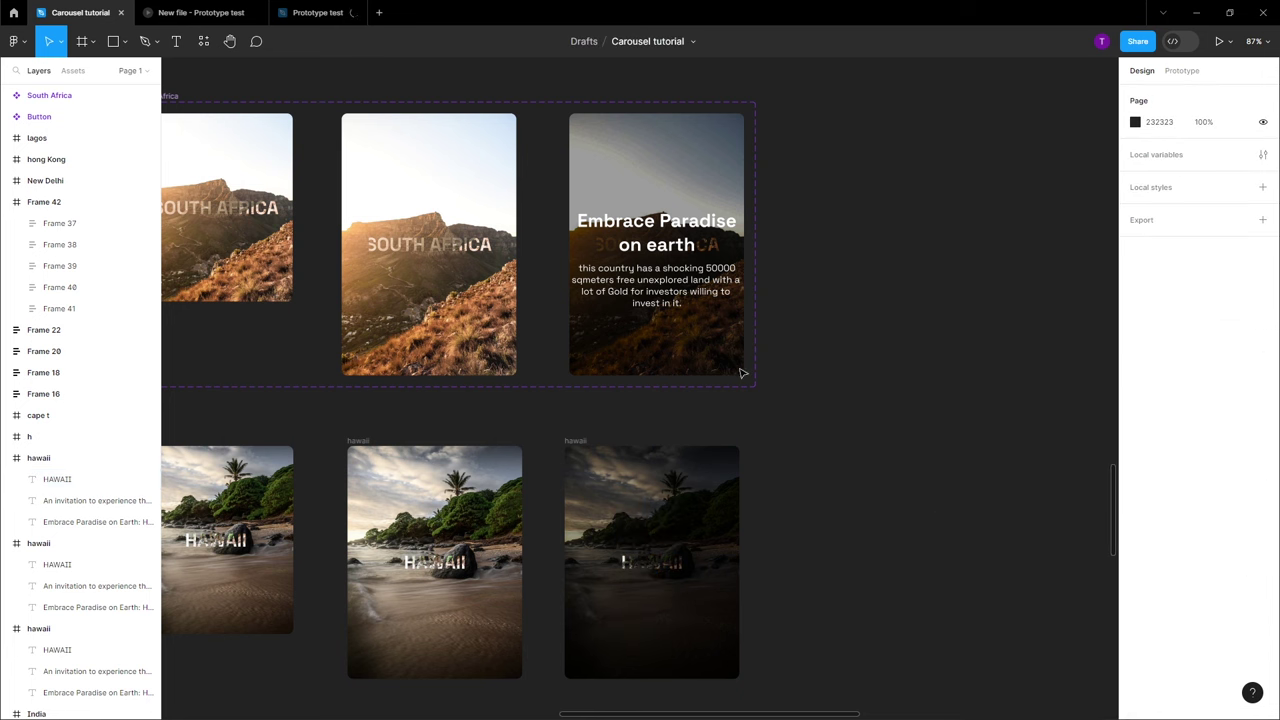
Copy the heading and description frame from the darkened South Africa variant into the darkened hawaii card, and move that card slightly sideways
double_click(634, 236)
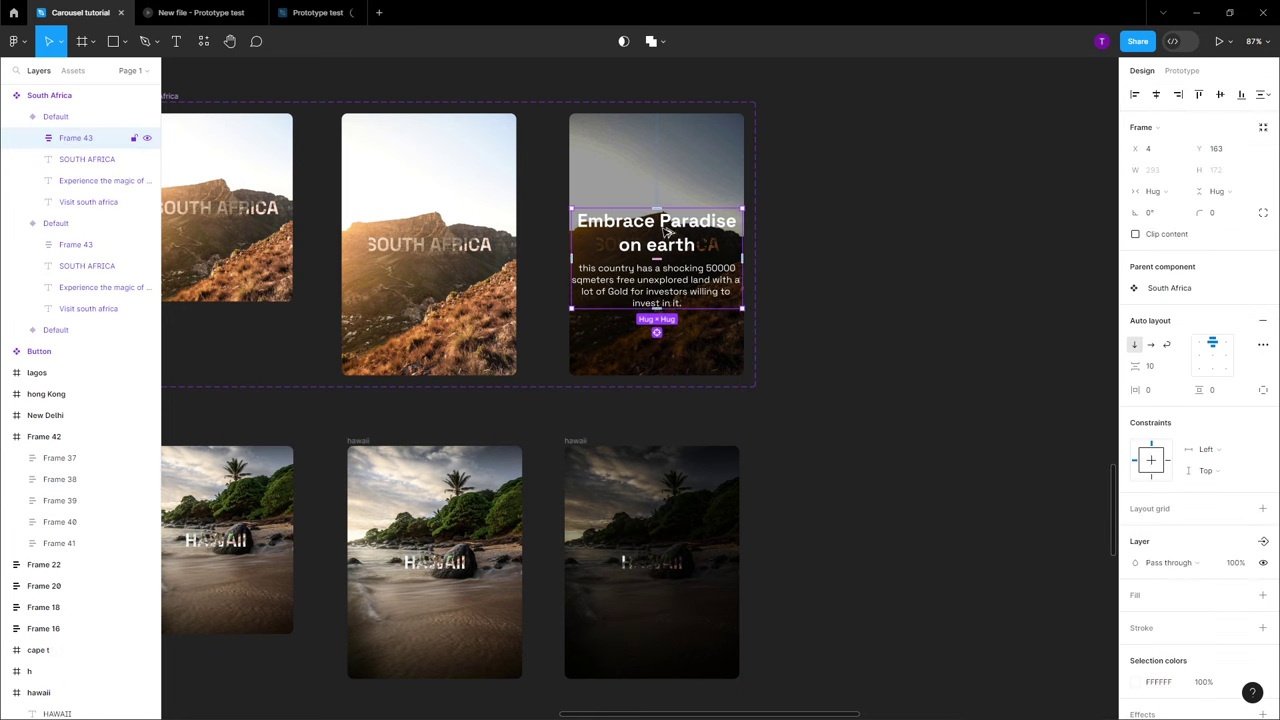
drag(668, 323, 682, 538)
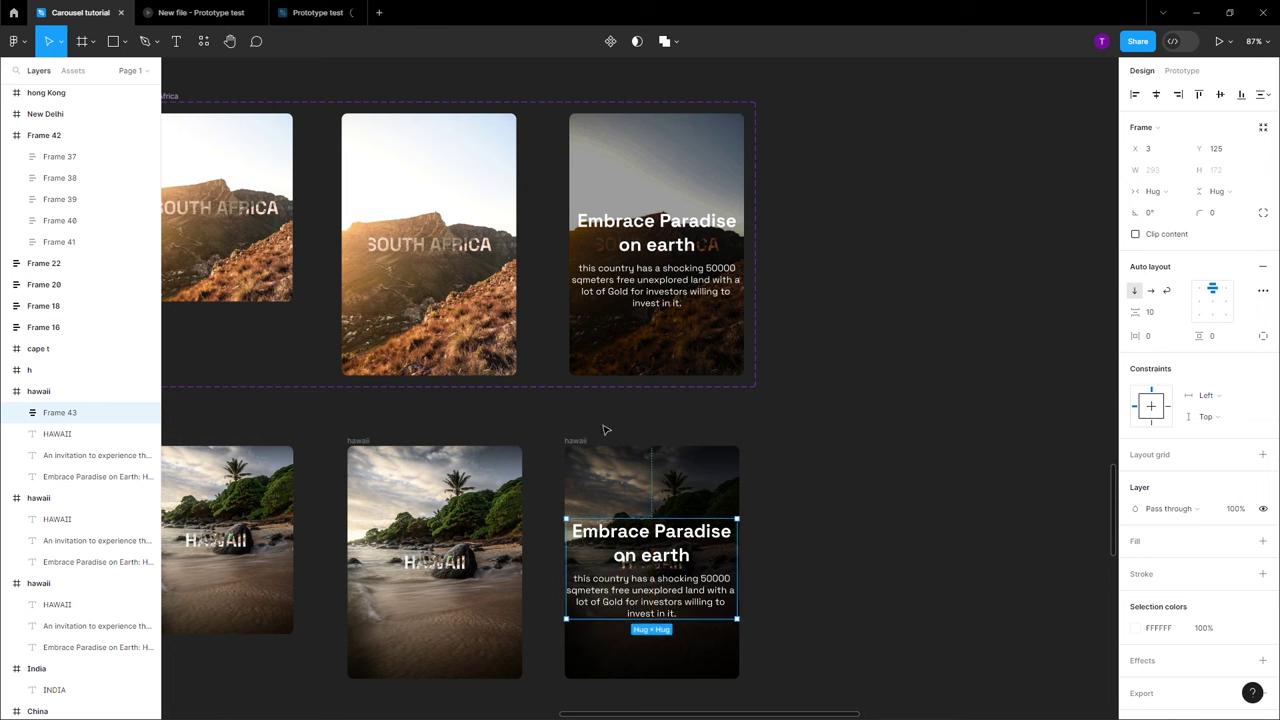
drag(582, 438, 589, 447)
Copy the text frame into the enlarged hawaii card and shift it down to Y 395, near the card's clipped lower edge
click(660, 552)
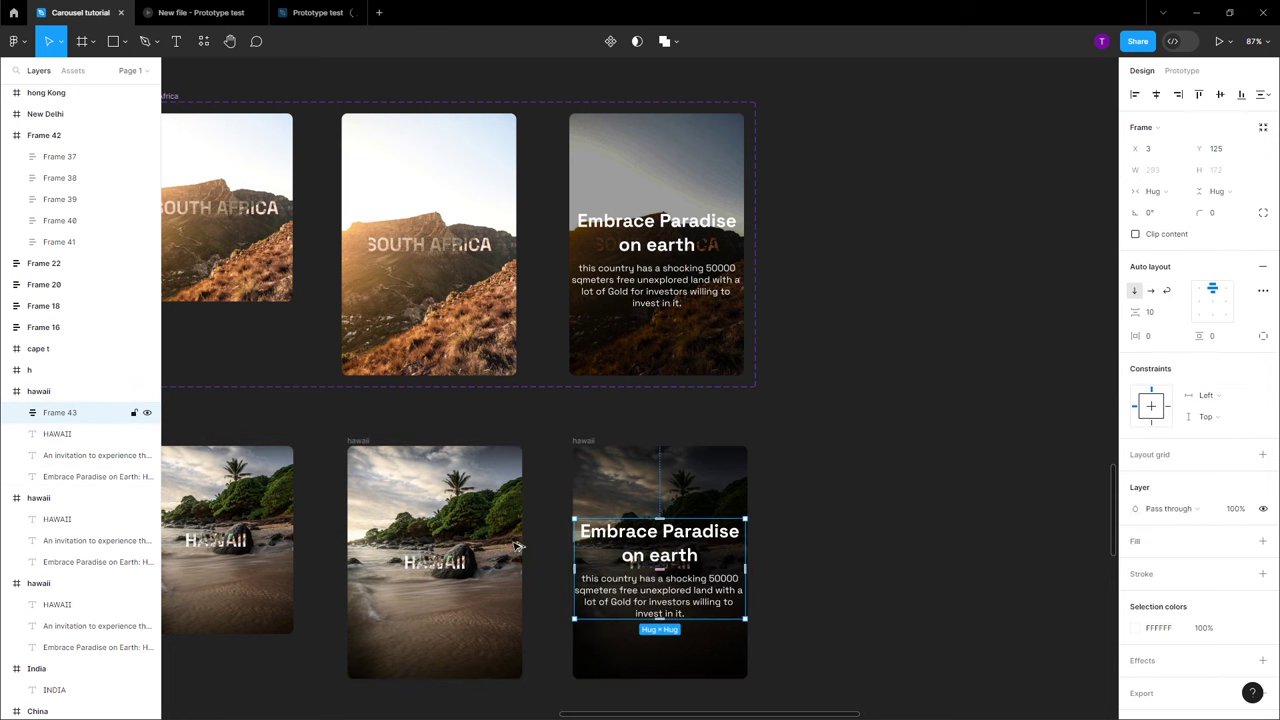
drag(667, 540, 439, 540)
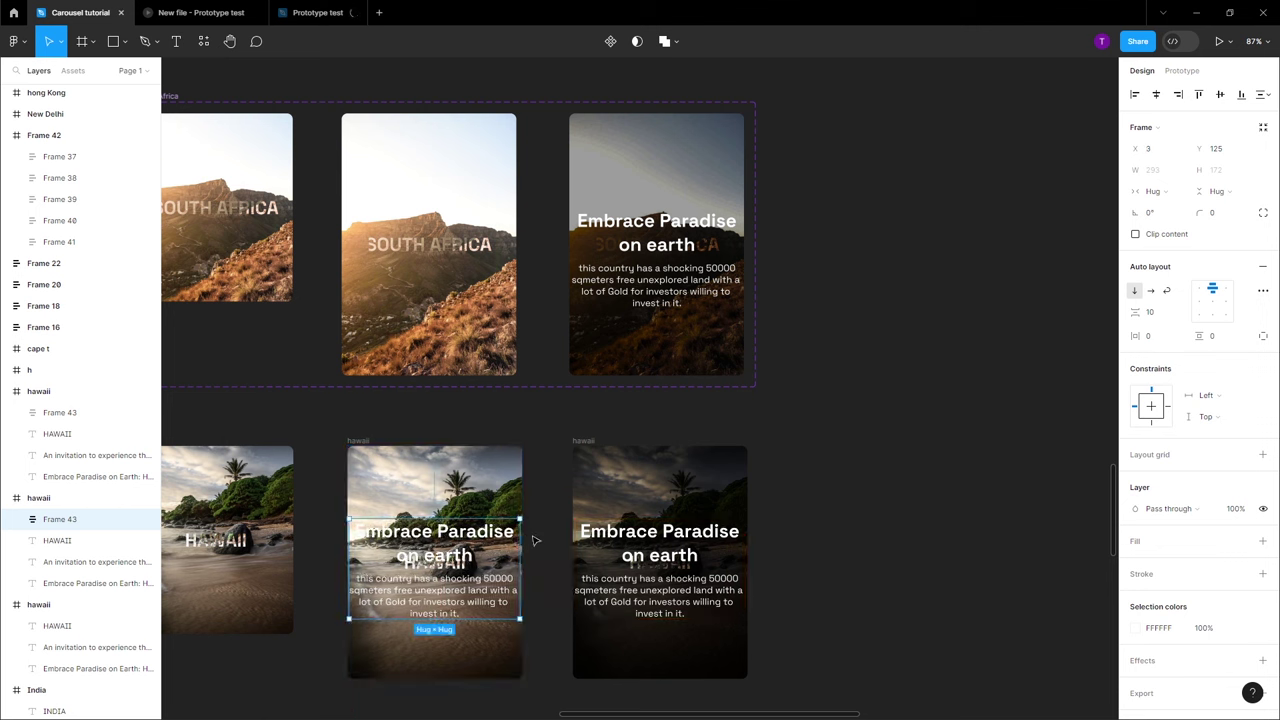
scroll(613, 537, down, 1)
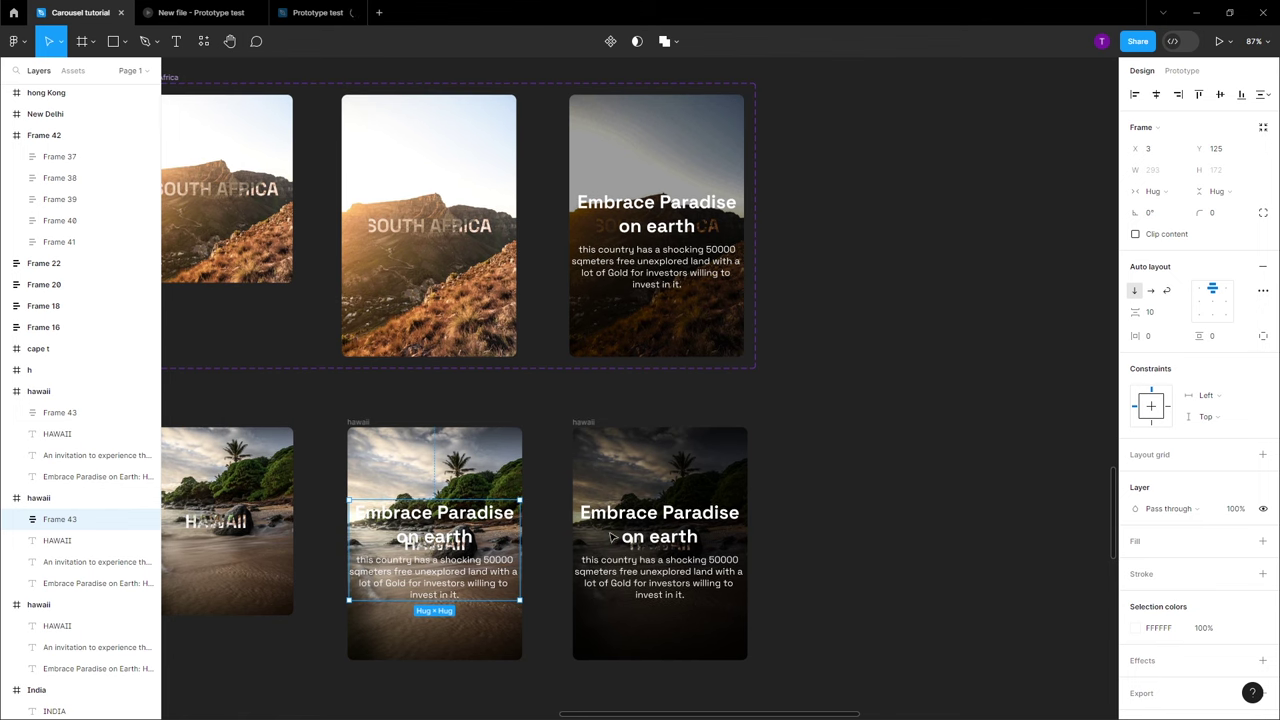
key(shift+Down)
key(shift+Down)
key(shift+Down)
key(shift+Down)
key(shift+Down)
key(shift+Down)
key(shift+Down)
key(shift+Down)
key(shift+Down)
key(shift+Down)
key(shift+Down)
key(shift+Down)
key(shift+Down)
key(shift+Down)
key(shift+Down)
key(shift+Down)
key(shift+Down)
key(shift+Down)
key(shift+Down)
key(shift+Down)
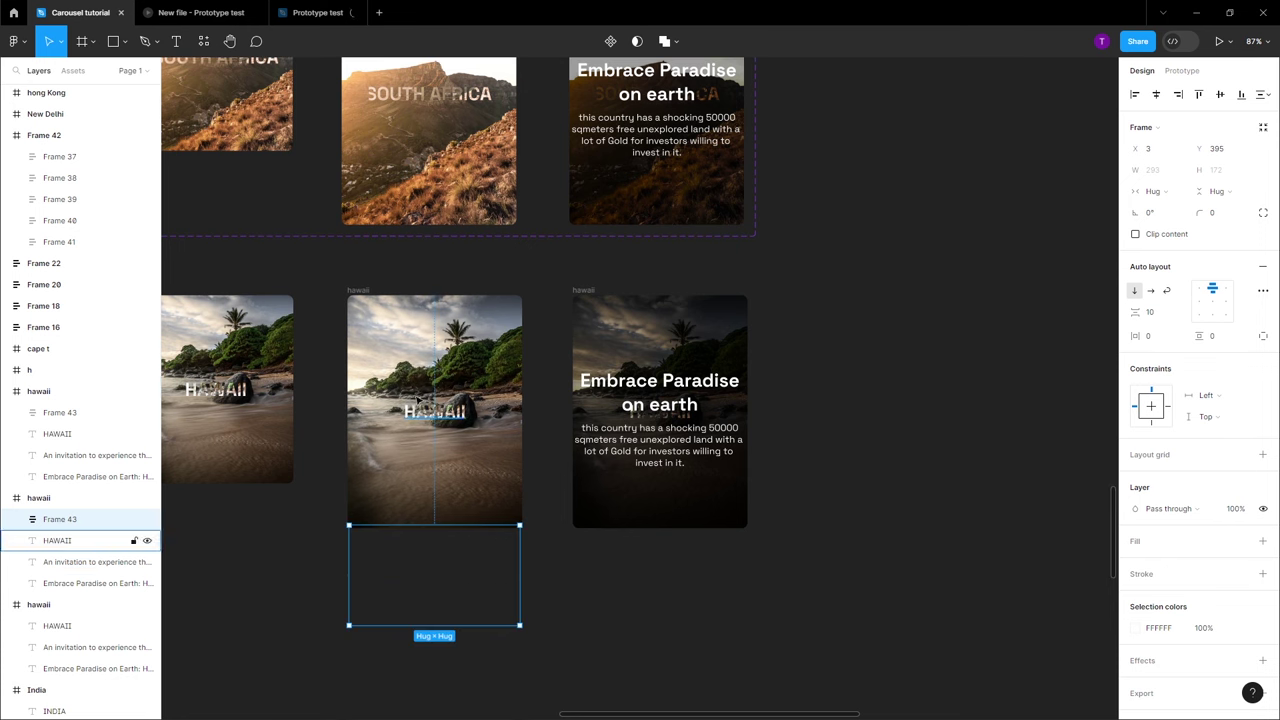
Check the three hawaii card states and switch to the New file prototype to review its destination cards
scroll(573, 540, down, 5)
scroll(573, 540, left, 3)
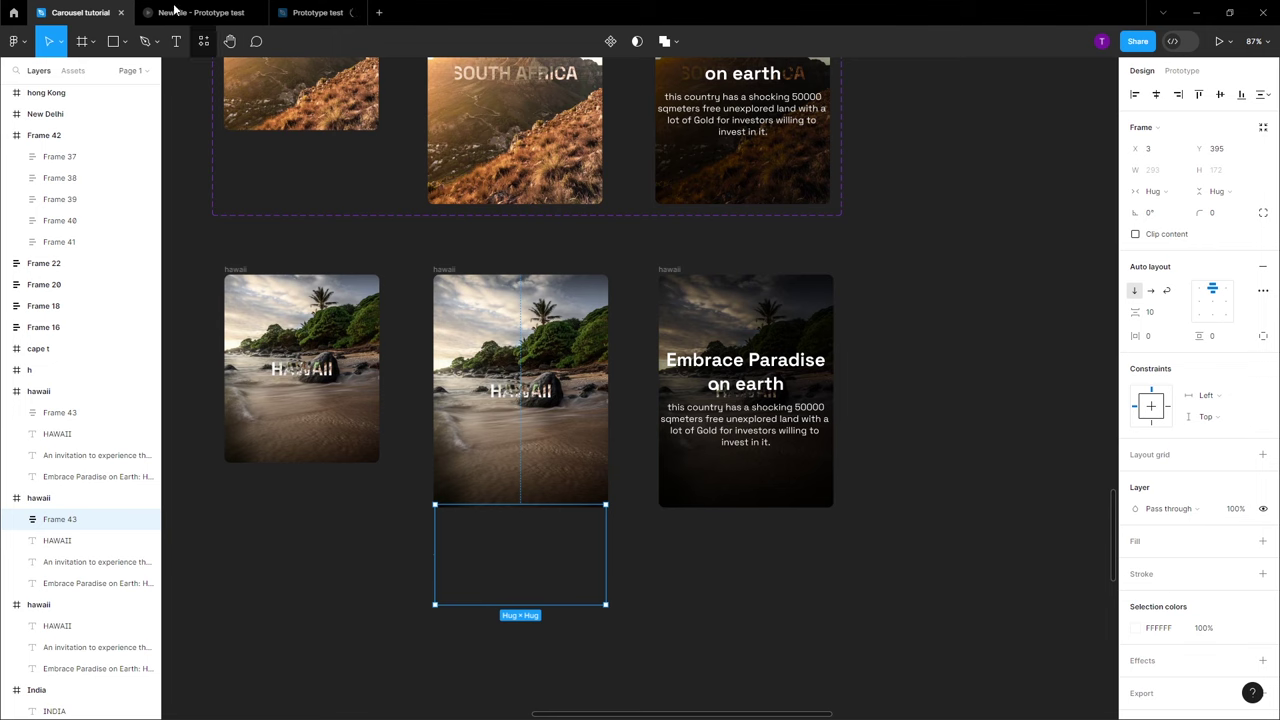
click(195, 12)
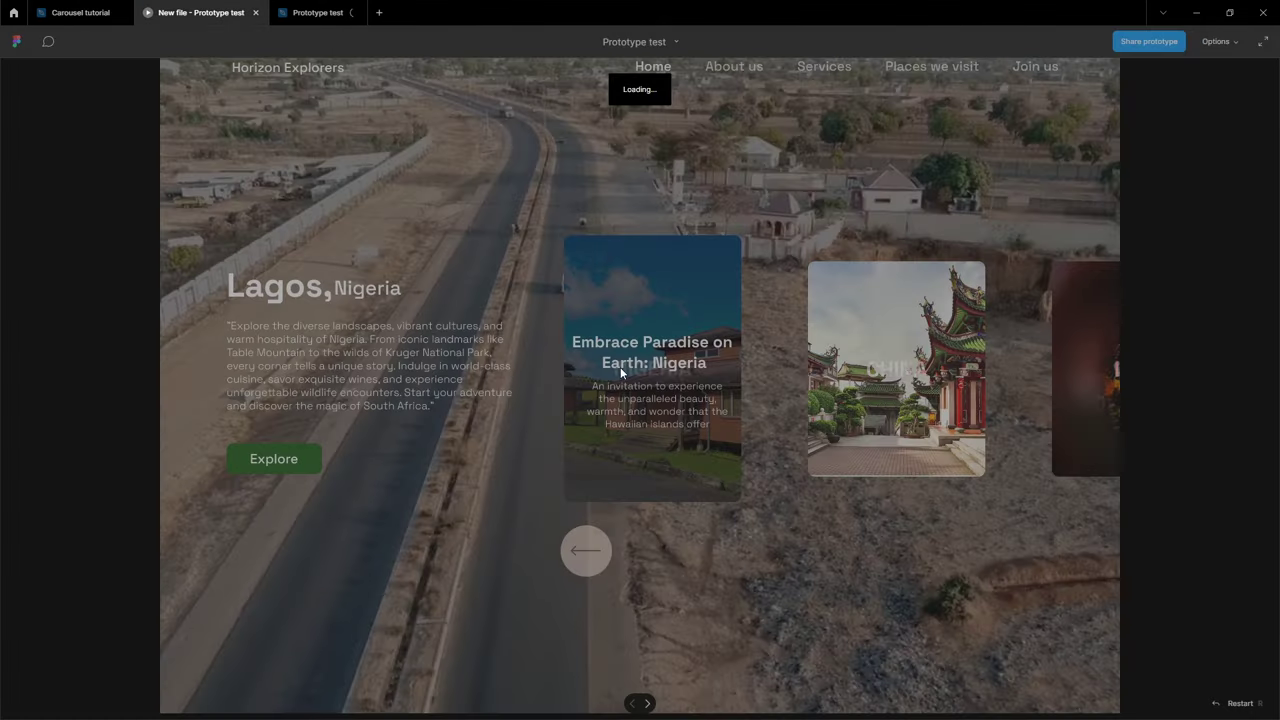
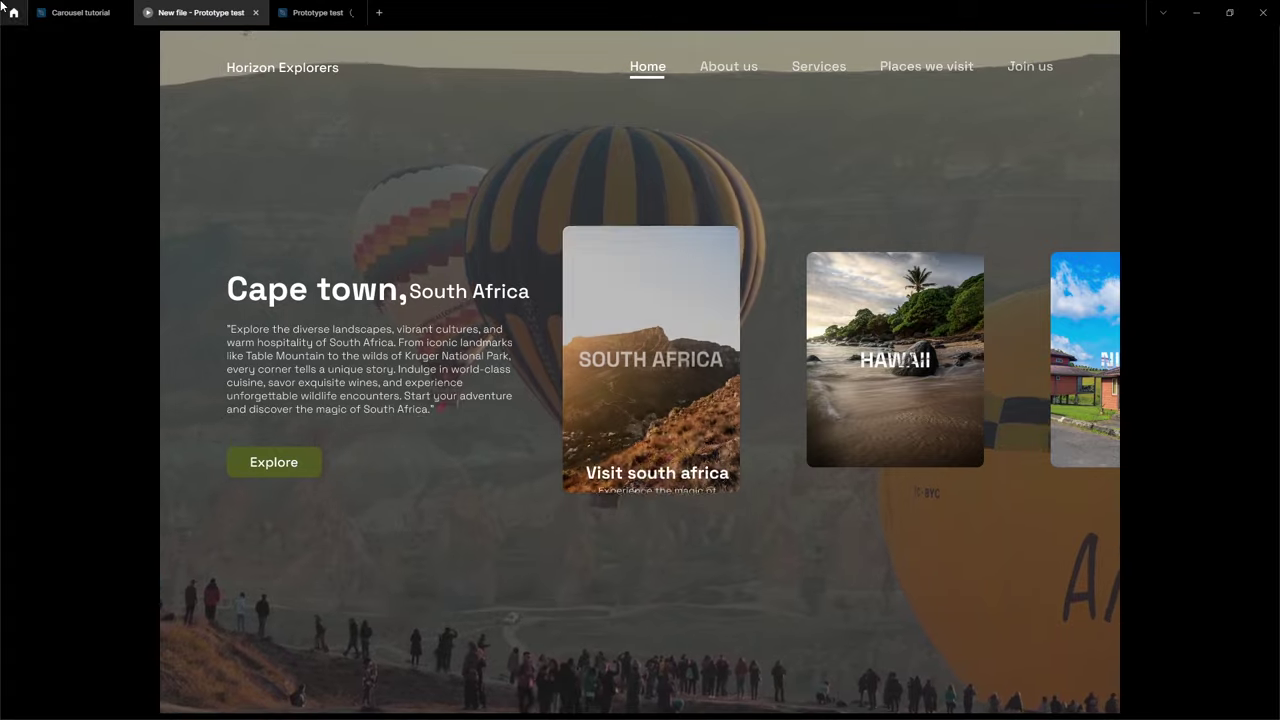
Return to the Carousel tutorial file and combine the three hawaii cards into one component set
click(83, 17)
drag(197, 243, 912, 580)
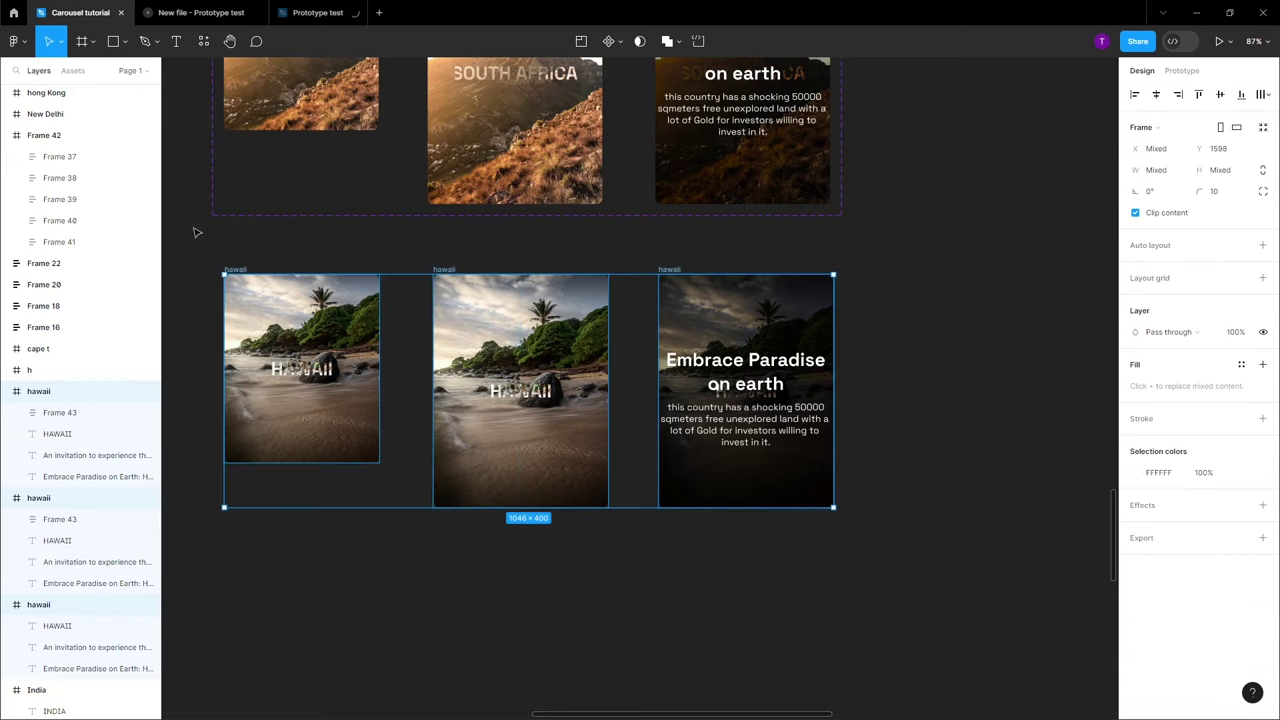
right_click(728, 480)
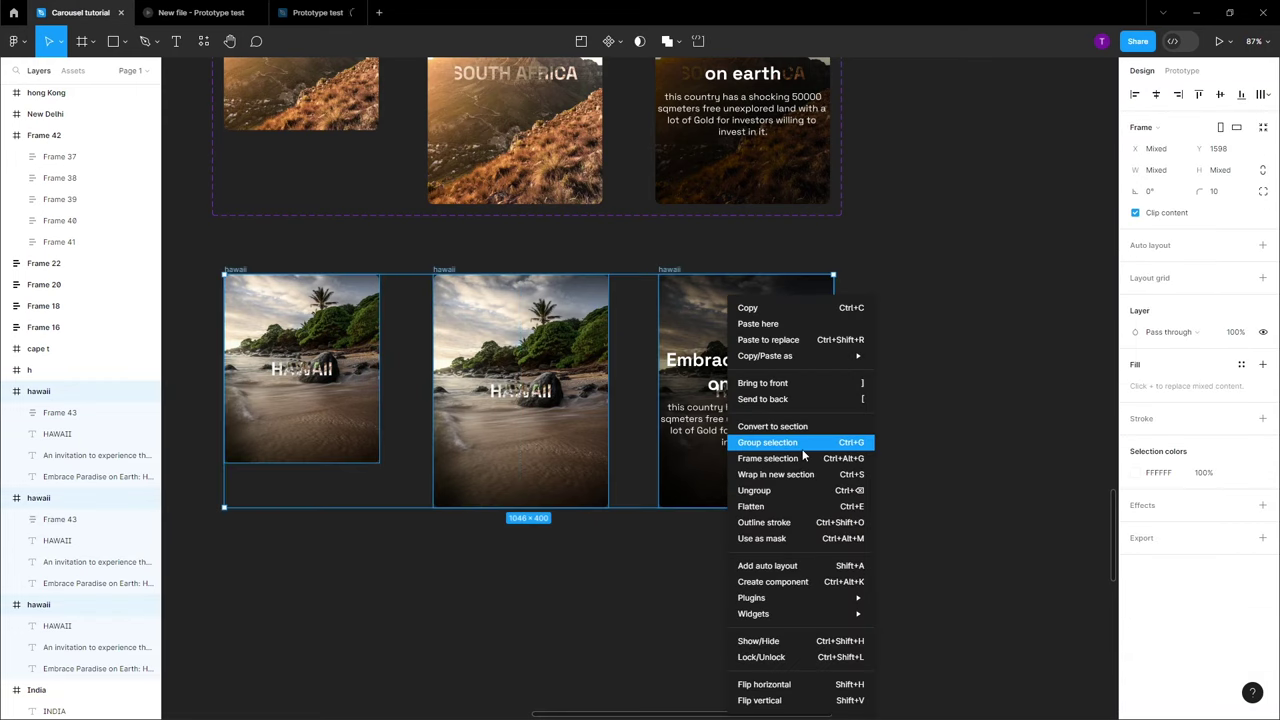
click(613, 41)
click(590, 106)
Connect the default hawaii variant to the enlarged one on click, and the enlarged one to the darkened one while hovering, using Smart animate
click(1181, 70)
drag(379, 370, 430, 392)
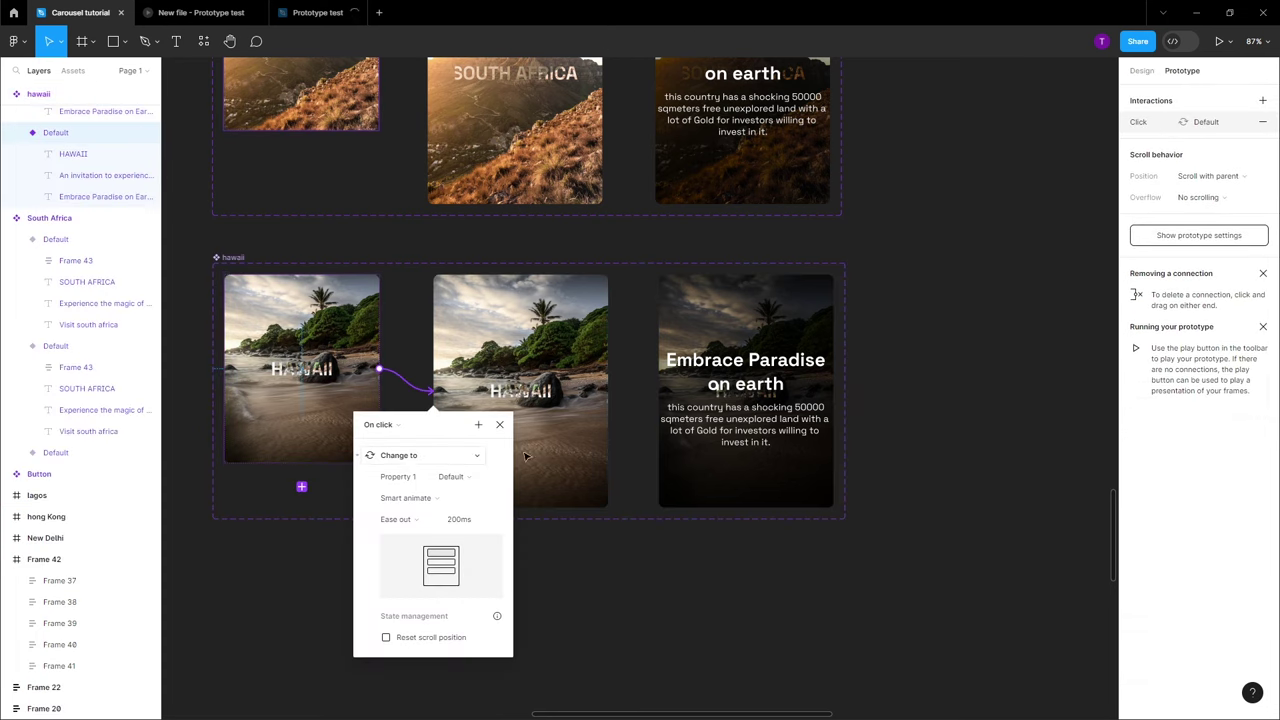
click(500, 425)
drag(608, 391, 682, 393)
click(606, 425)
click(618, 457)
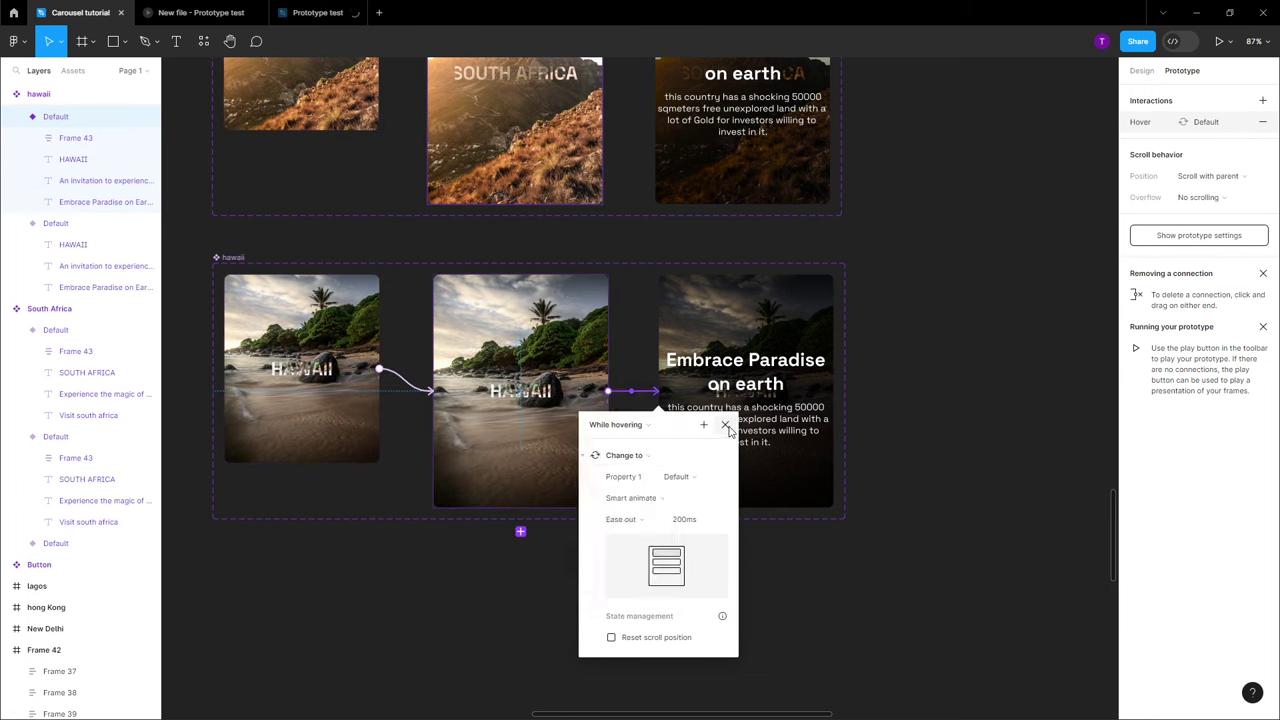
click(727, 427)
click(525, 562)
Copy the Nigeria card below the hawaii component set and place a duplicate beside it
scroll(507, 519, down, 5)
click(557, 111)
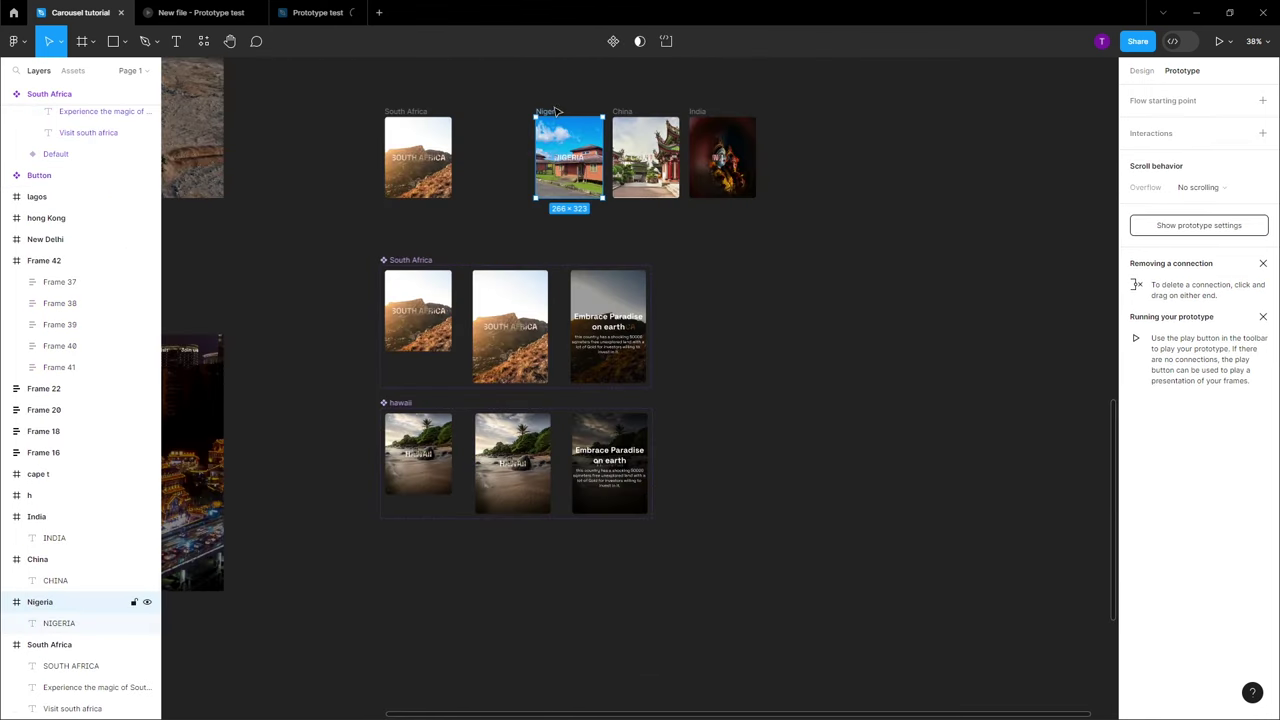
drag(557, 111, 392, 547)
scroll(394, 477, up, 4)
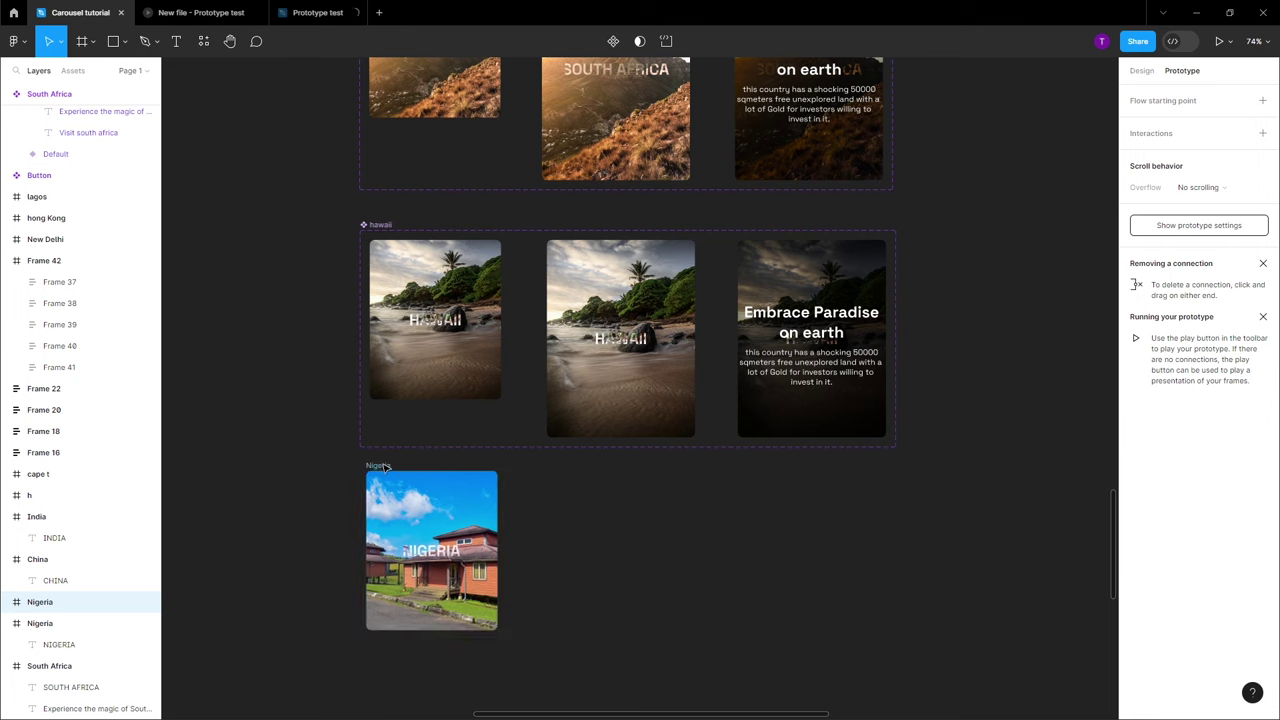
drag(386, 467, 391, 468)
drag(411, 509, 598, 509)
scroll(560, 615, up, 4)
scroll(555, 498, down, 4)
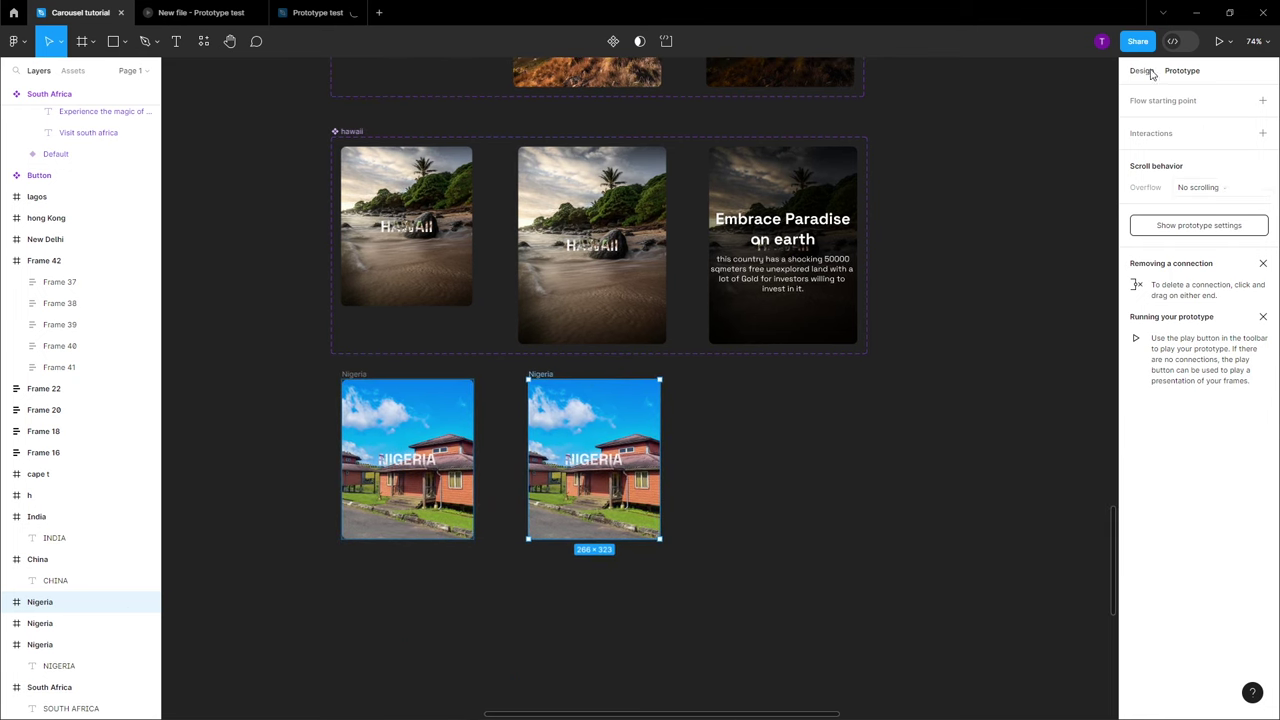
Resize the second Nigeria card to 300 × 400 and re-centre its NIGERIA title
click(1150, 72)
click(1165, 176)
click(1236, 167)
text(400)
key(Return)
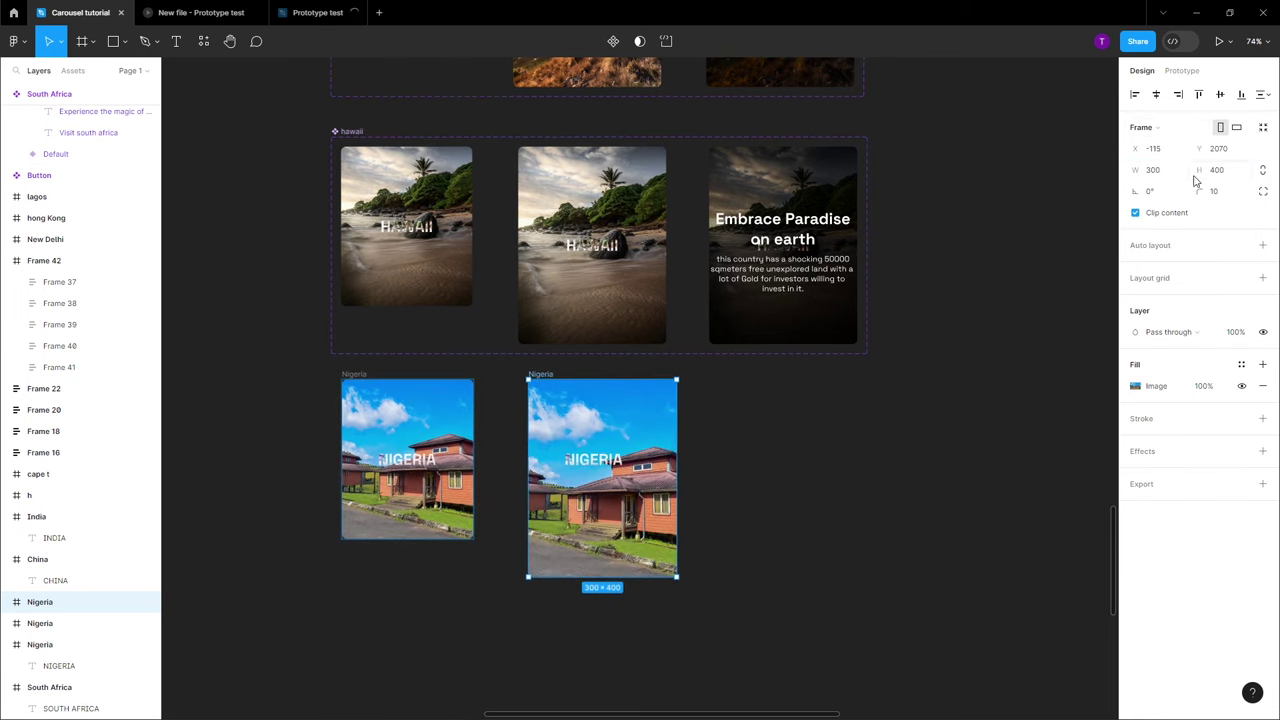
click(595, 461)
drag(595, 461, 605, 482)
Duplicate the enlarged Nigeria card as a third card and darken its image fill and its title's fill by lowering the exposure
click(788, 166)
drag(547, 375, 735, 410)
click(1135, 386)
mouse_move(1070, 561)
mouse_down()
mouse_move(1037, 565)
mouse_move(1051, 561)
mouse_up()
click(801, 481)
click(1135, 503)
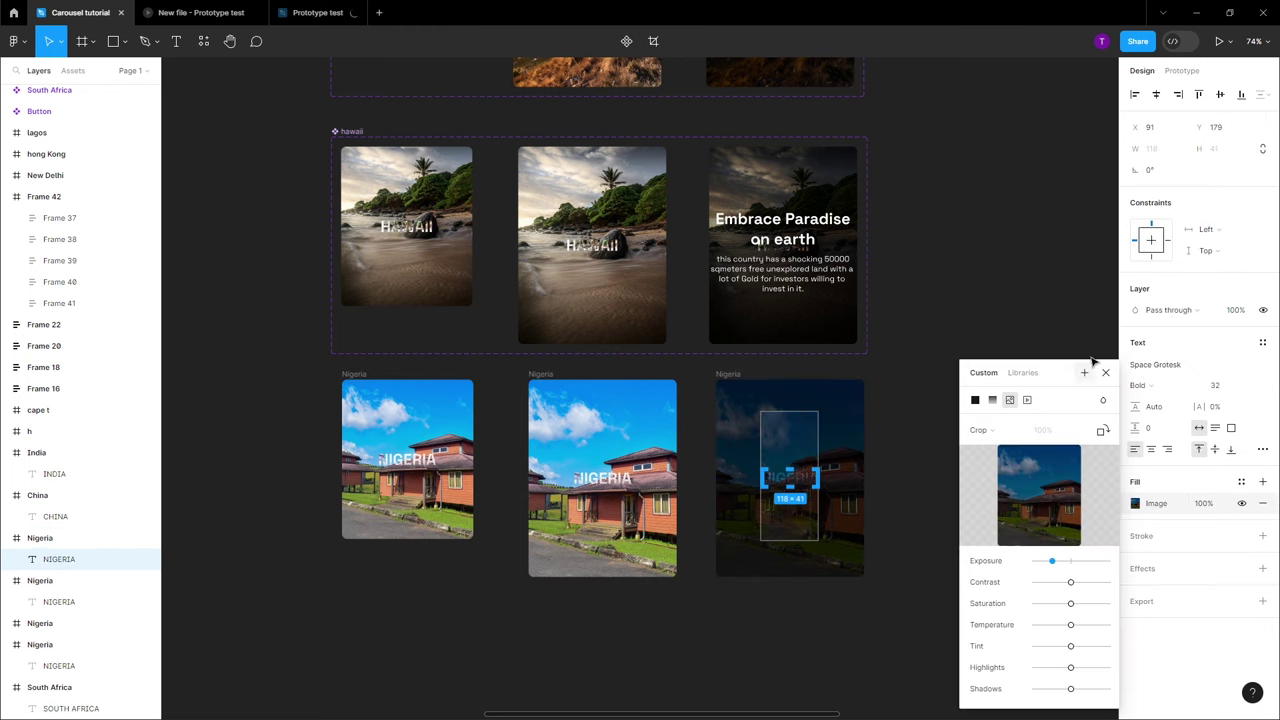
click(1086, 342)
Copy the darkened hawaii variant's heading and description frame into the darkened and enlarged Nigeria cards, shifting it down out of view in the enlarged one
click(763, 214)
double_click(784, 276)
drag(784, 276, 605, 517)
key(shift+Down)
key(shift+Down)
key(shift+Down)
key(shift+Down)
key(shift+Down)
key(shift+Down)
key(shift+Down)
key(shift+Down)
key(shift+Down)
key(shift+Down)
key(shift+Down)
key(shift+Down)
key(shift+Down)
key(shift+Down)
key(shift+Down)
key(shift+Down)
key(shift+Down)
key(shift+Down)
key(shift+Down)
key(shift+Down)
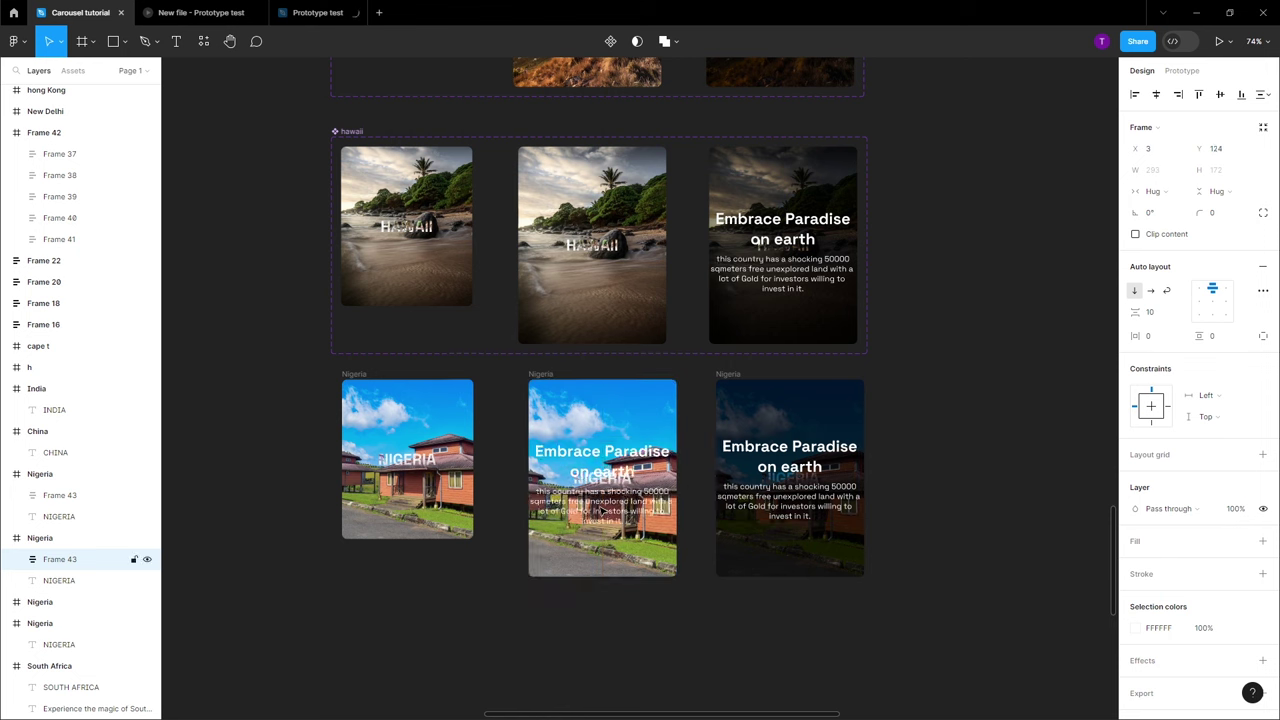
Connect the default Nigeria card to the enlarged one on click, and the enlarged one to the darkened one while hovering
click(410, 460)
key(shift+e)
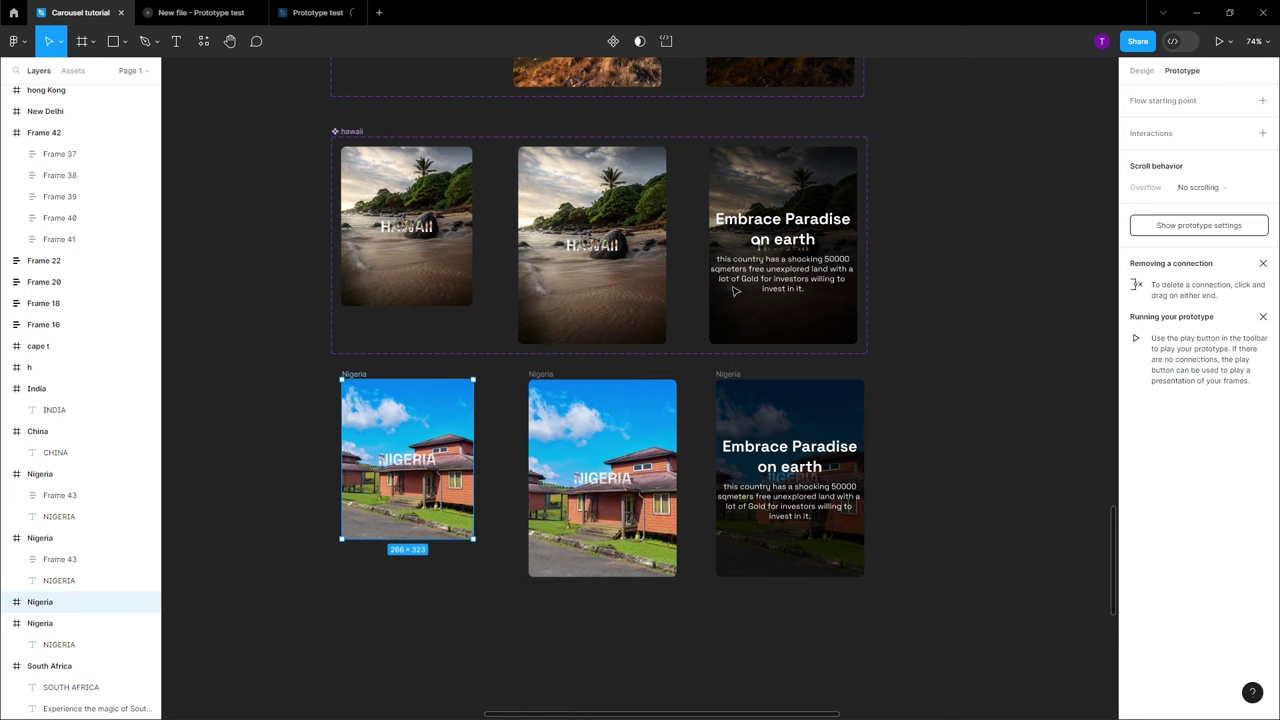
drag(475, 460, 560, 475)
click(640, 440)
drag(677, 478, 760, 480)
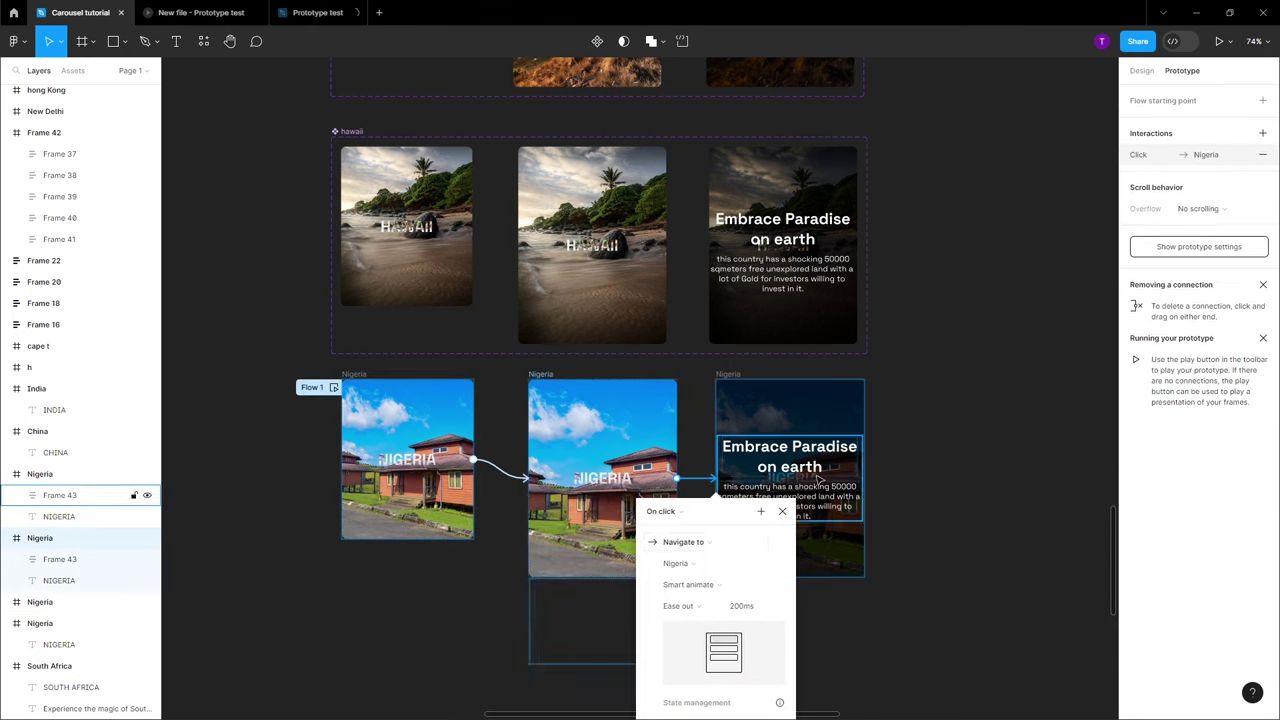
click(783, 513)
scroll(745, 450, down, 2)
click(698, 347)
click(645, 380)
click(665, 411)
click(761, 380)
Combine the three Nigeria cards into one component set
drag(283, 226, 914, 557)
click(660, 41)
click(595, 100)
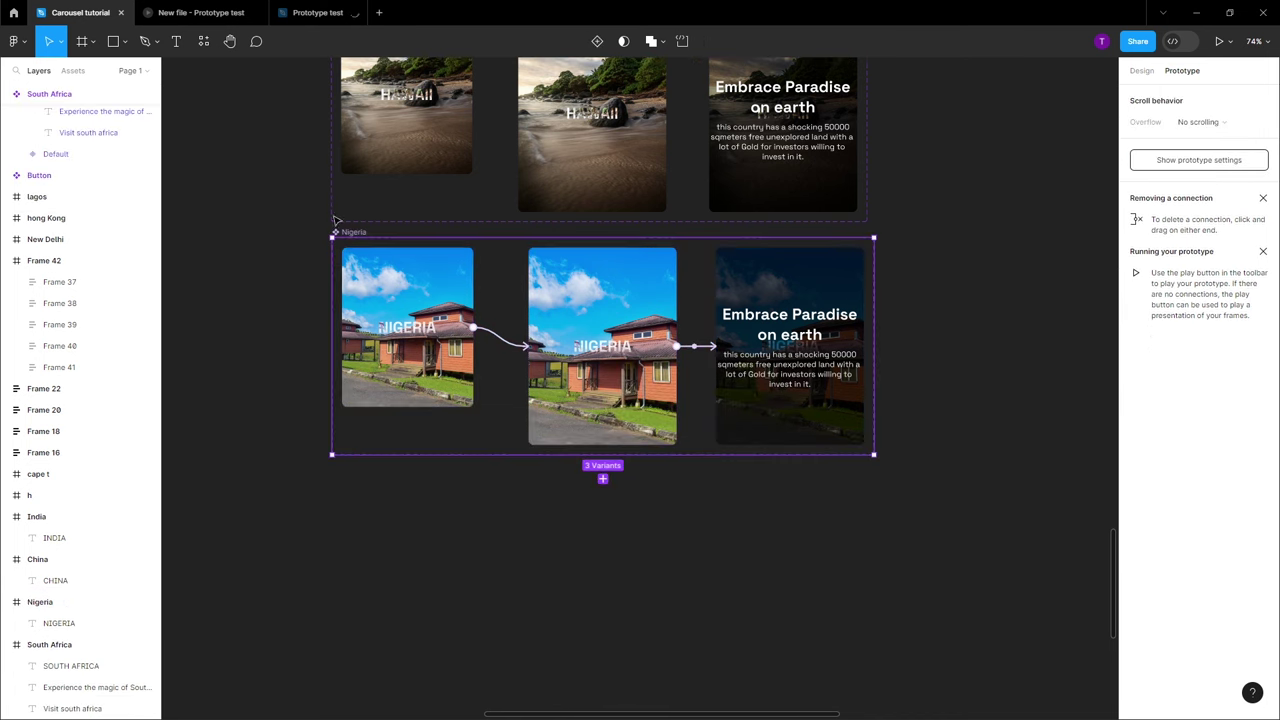
Copy the China card below the Nigeria component set, lined up with its first variant
scroll(430, 300, down, 5)
scroll(506, 157, up, 1)
click(548, 120)
scroll(618, 78, up, 3)
click(618, 362)
click(603, 322)
scroll(603, 324, down, 3)
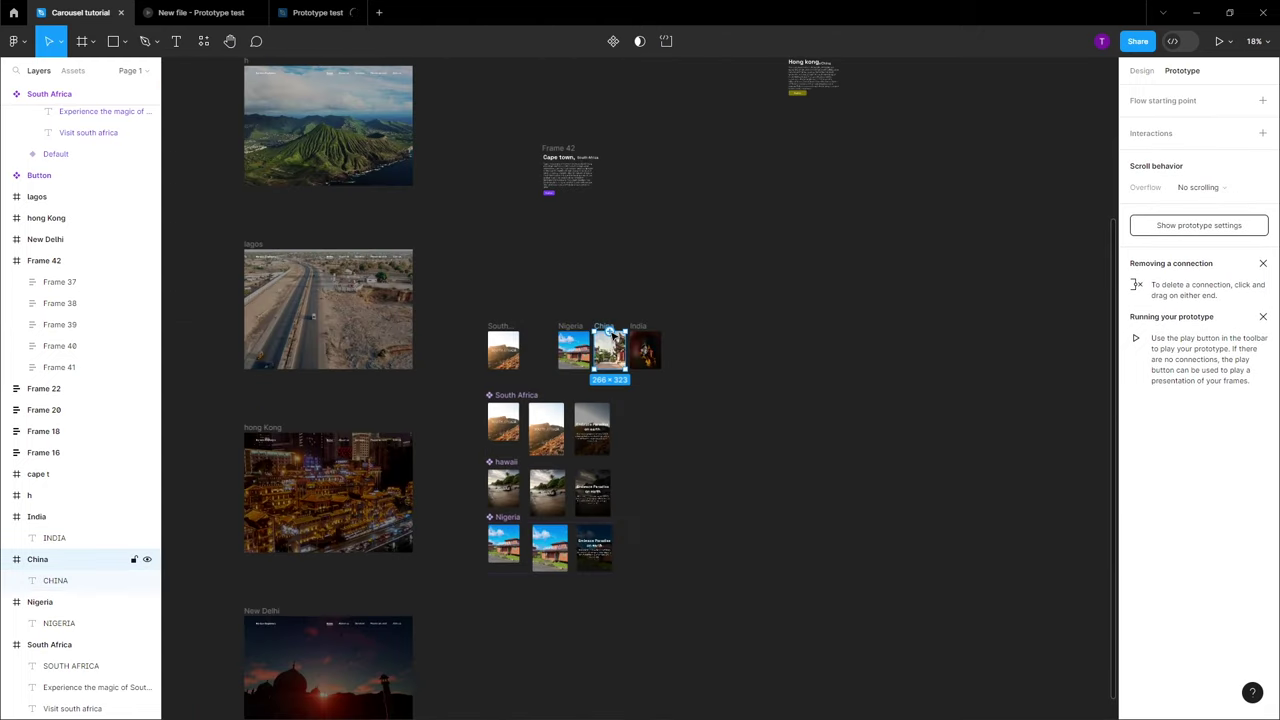
scroll(606, 326, down, 1)
drag(610, 318, 565, 440)
click(1139, 72)
drag(608, 276, 549, 567)
scroll(550, 568, up, 5)
drag(689, 521, 389, 478)
scroll(426, 489, up, 4)
Duplicate the copied China card beside it and resize the duplicate to 300 × 400
drag(404, 470, 633, 469)
click(1175, 173)
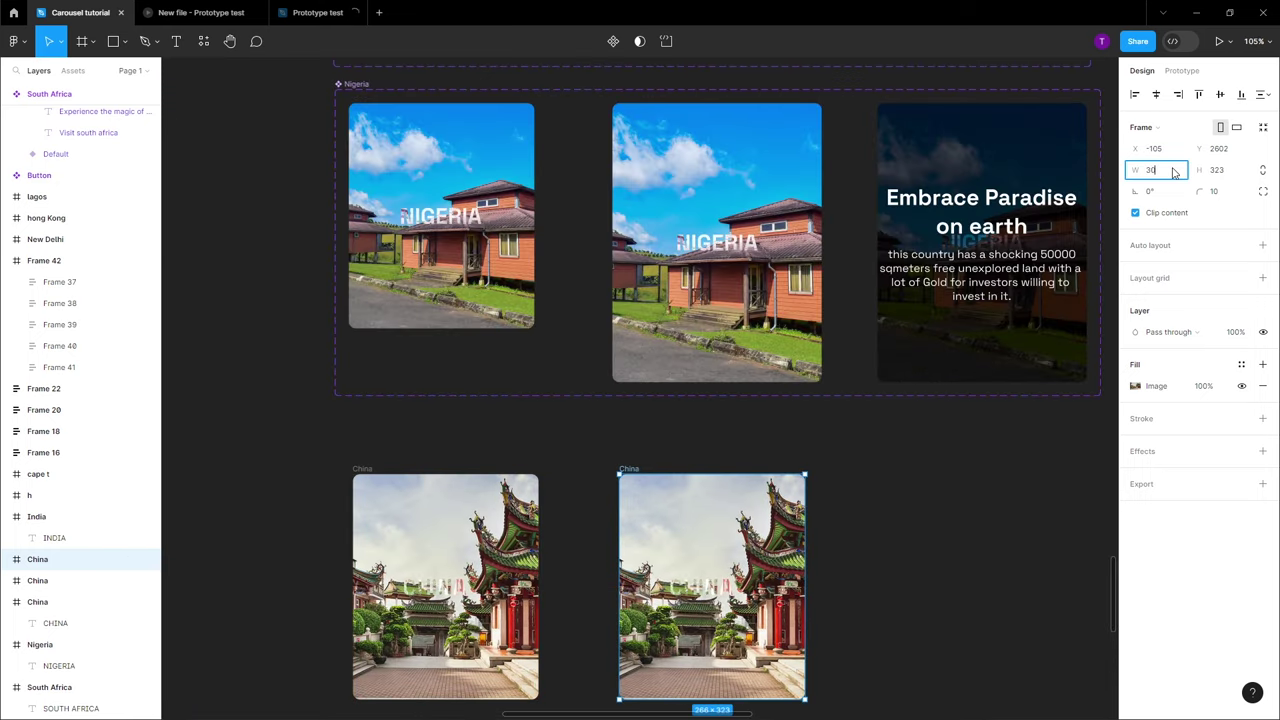
text(300)
key(Tab)
text(400)
key(Return)
Re-centre the CHINA title in the enlarged card and nudge that card slightly sideways
scroll(808, 372, down, 1)
scroll(806, 371, down, 2)
click(736, 525)
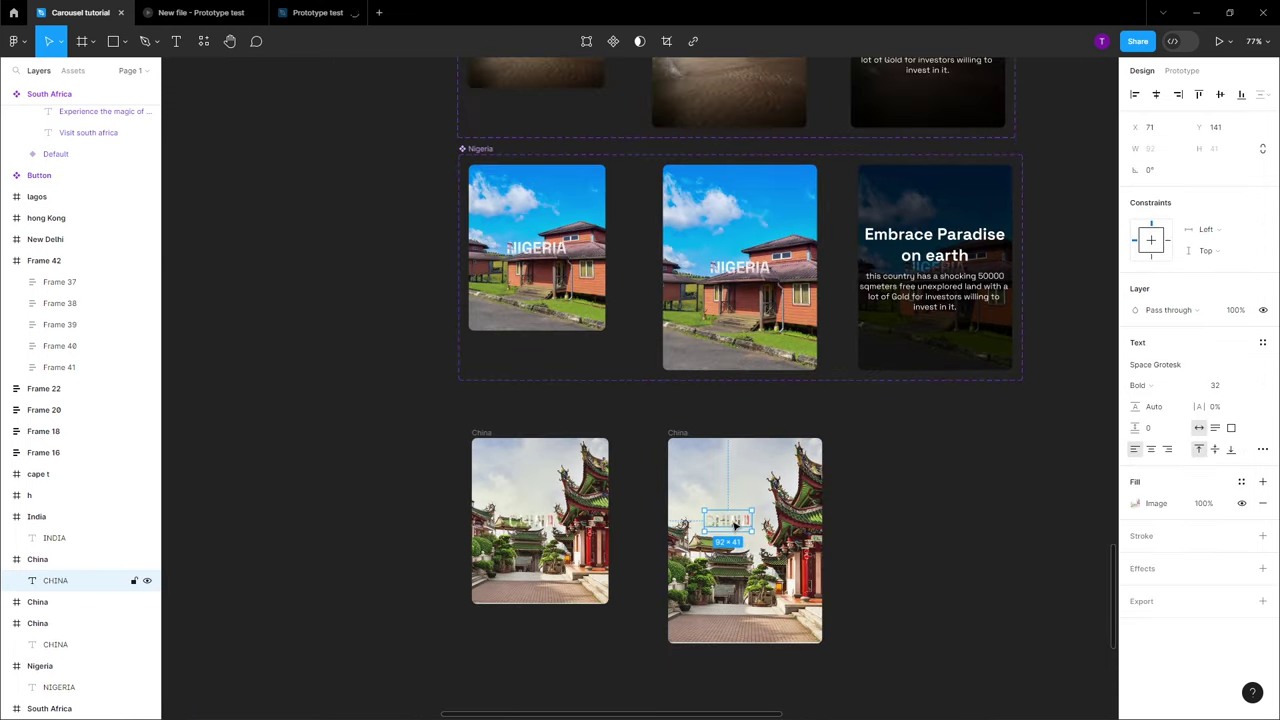
drag(736, 525, 754, 544)
drag(679, 436, 672, 436)
Duplicate the enlarged China card as a third card and darken its image fill by lowering the exposure
scroll(672, 436, right, 3)
drag(353, 428, 551, 428)
click(1135, 386)
mouse_move(1070, 560)
mouse_down()
mouse_move(1035, 560)
mouse_move(1062, 561)
mouse_up()
click(1104, 373)
Darken the image fill of the CHINA title in the third card and deselect it
click(611, 536)
click(1135, 503)
click(1105, 374)
click(806, 477)
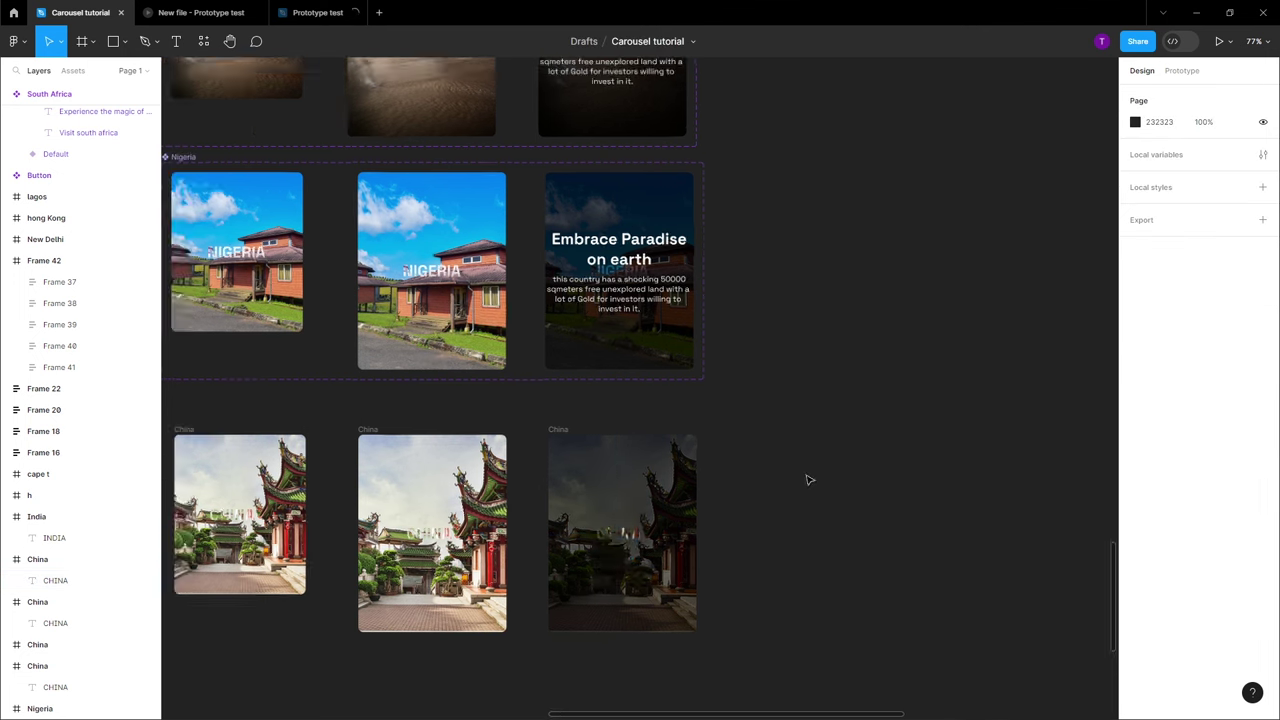
Combine the three China cards into one component set
scroll(491, 437, down, 5)
drag(431, 446, 745, 520)
right_click(743, 519)
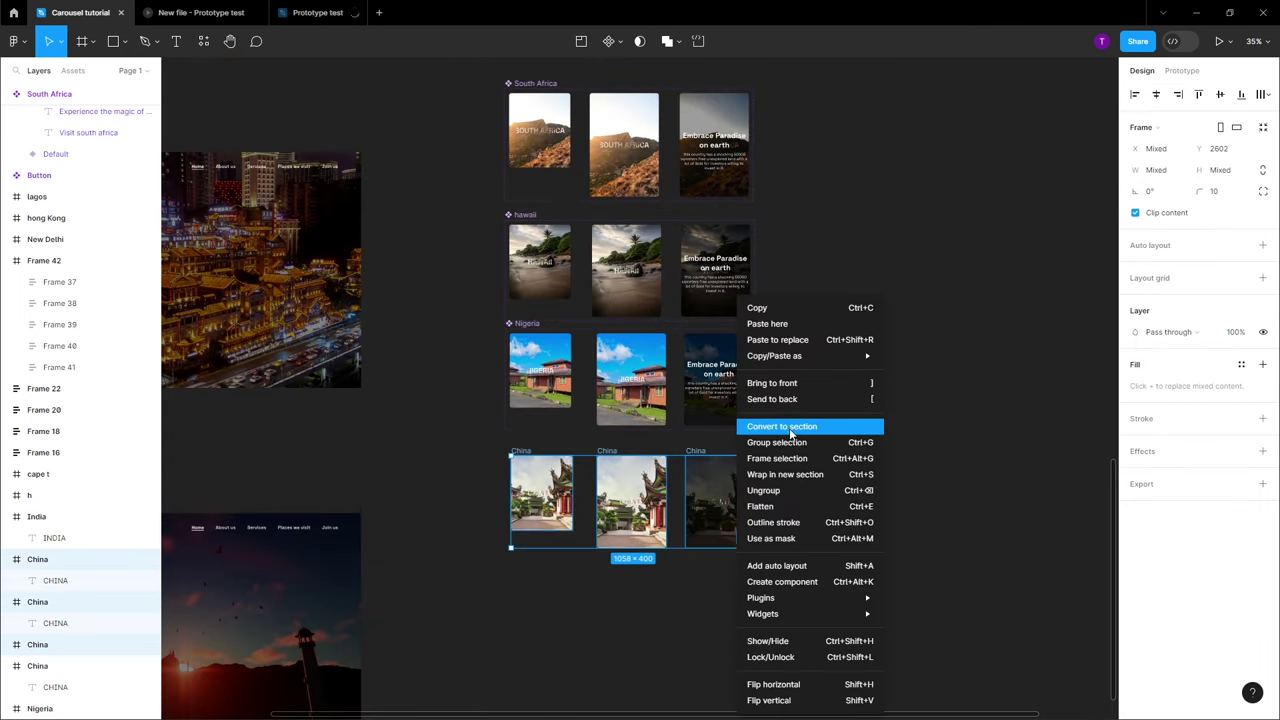
key(Escape)
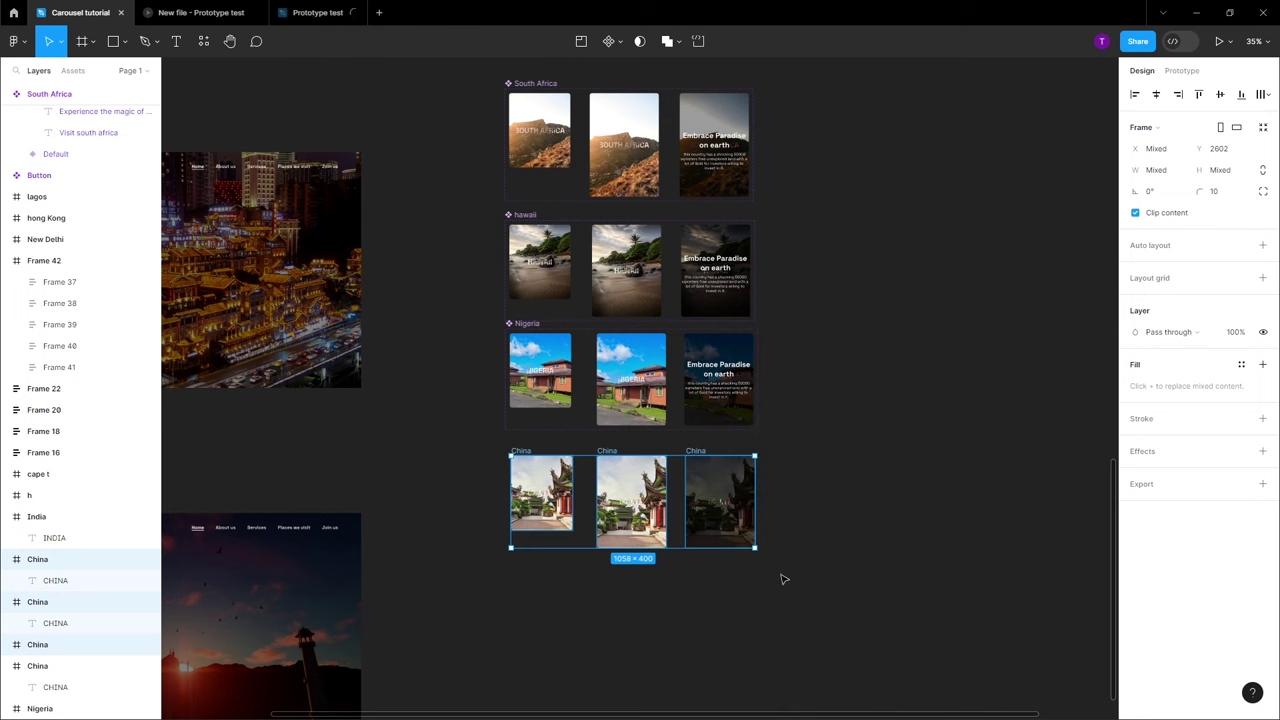
click(617, 47)
click(600, 106)
Connect the default China variant to the enlarged one on click, and the enlarged one to the darkened one while hovering
scroll(612, 539, up, 5)
click(446, 422)
click(1181, 73)
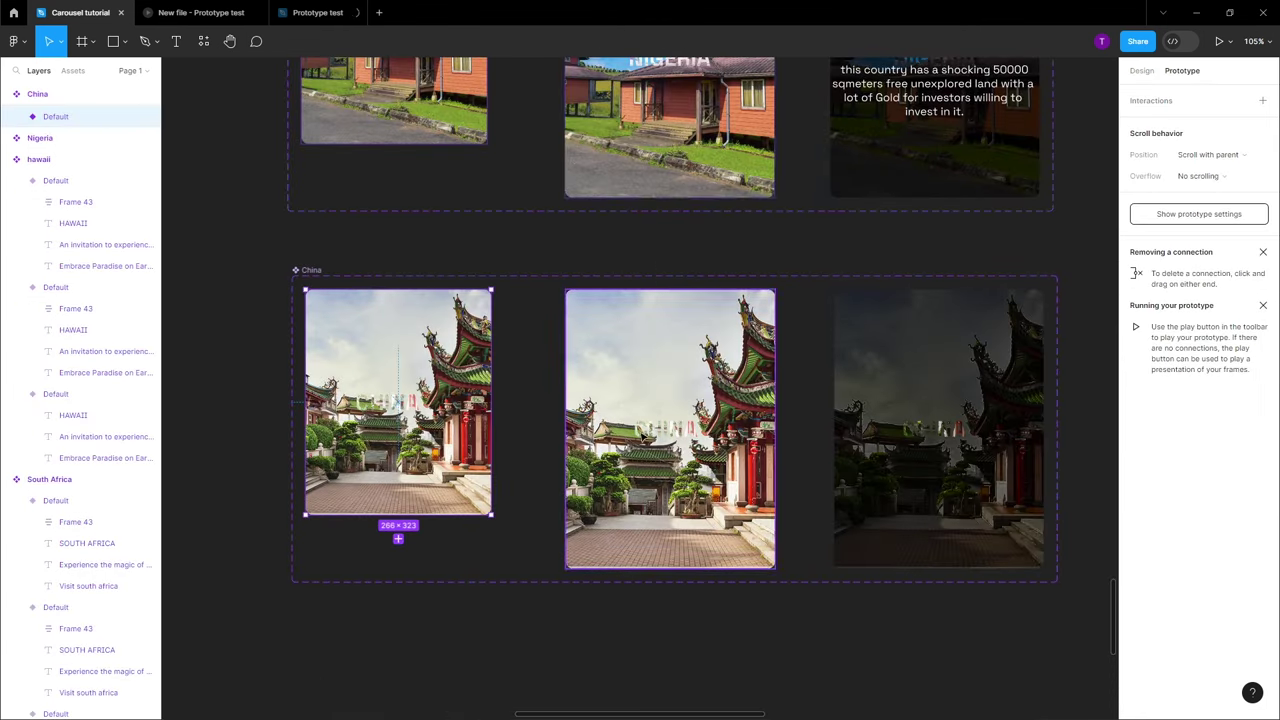
drag(491, 402, 606, 432)
click(690, 416)
drag(775, 429, 873, 476)
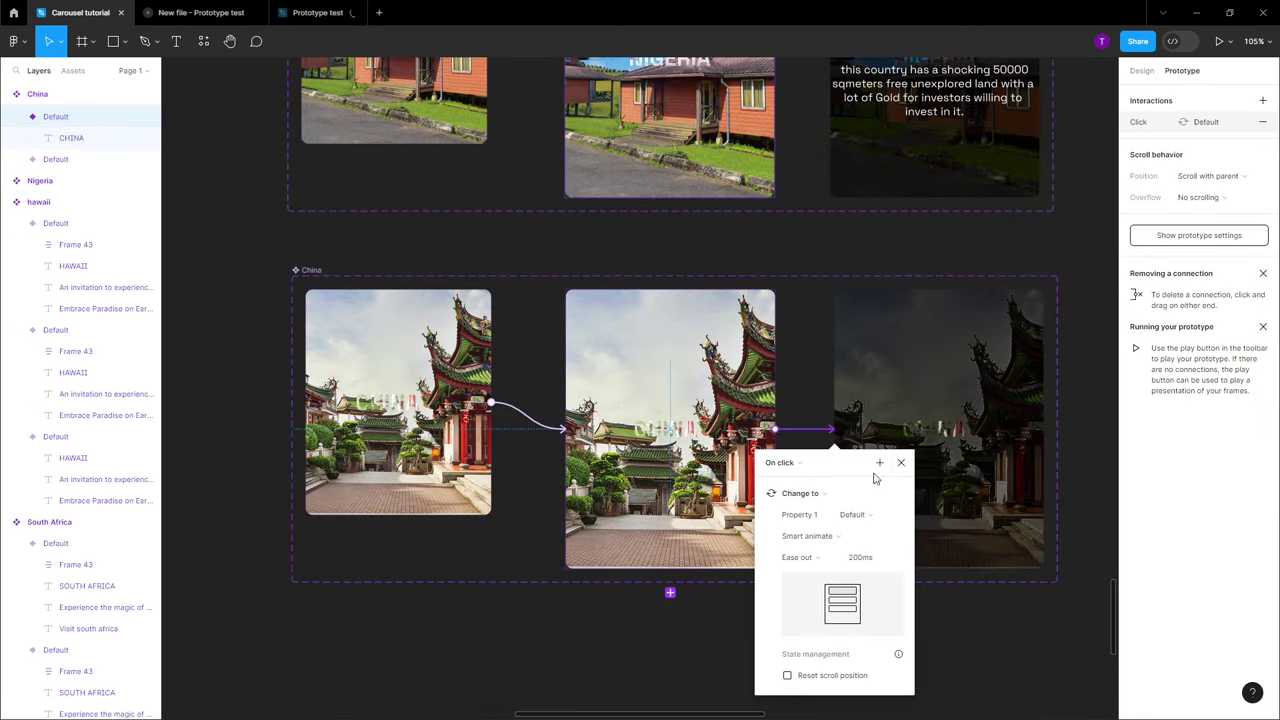
click(800, 465)
click(796, 496)
click(901, 463)
Copy the India card below the China component set, add a duplicate beside it, and adjust the first card's position
scroll(570, 547, down, 5)
click(557, 543)
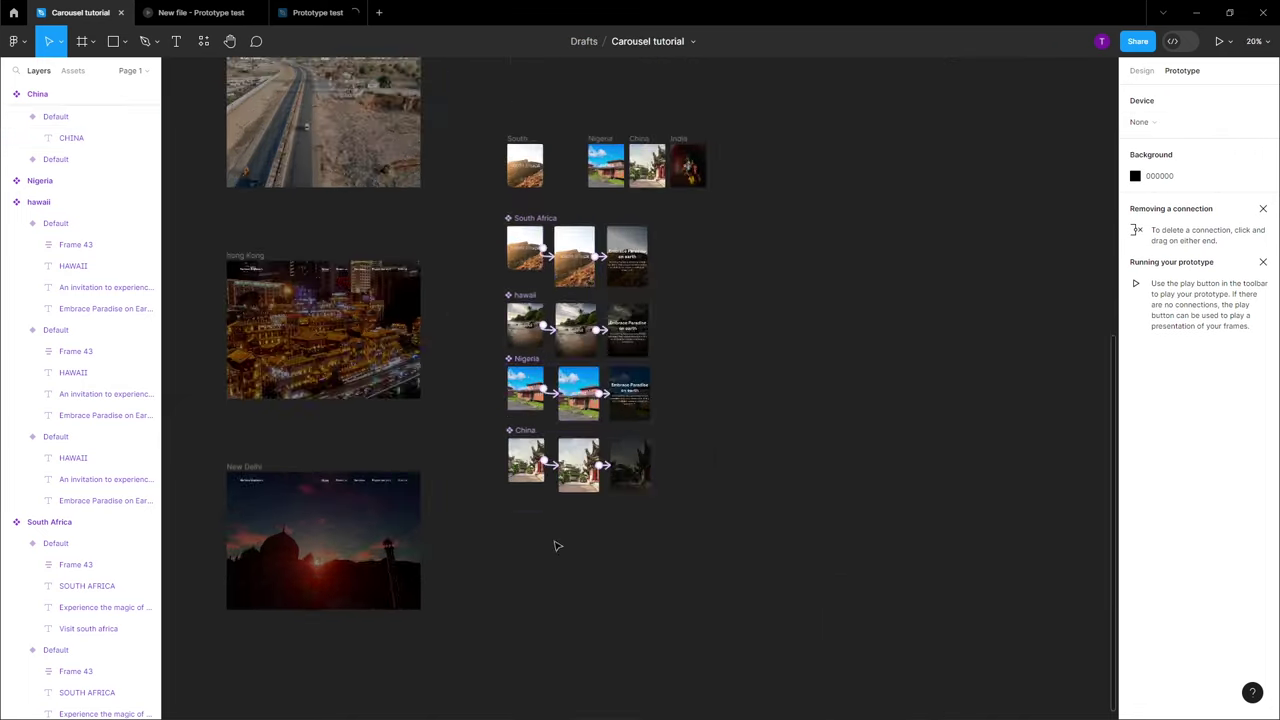
scroll(575, 530, down, 2)
drag(672, 246, 557, 517)
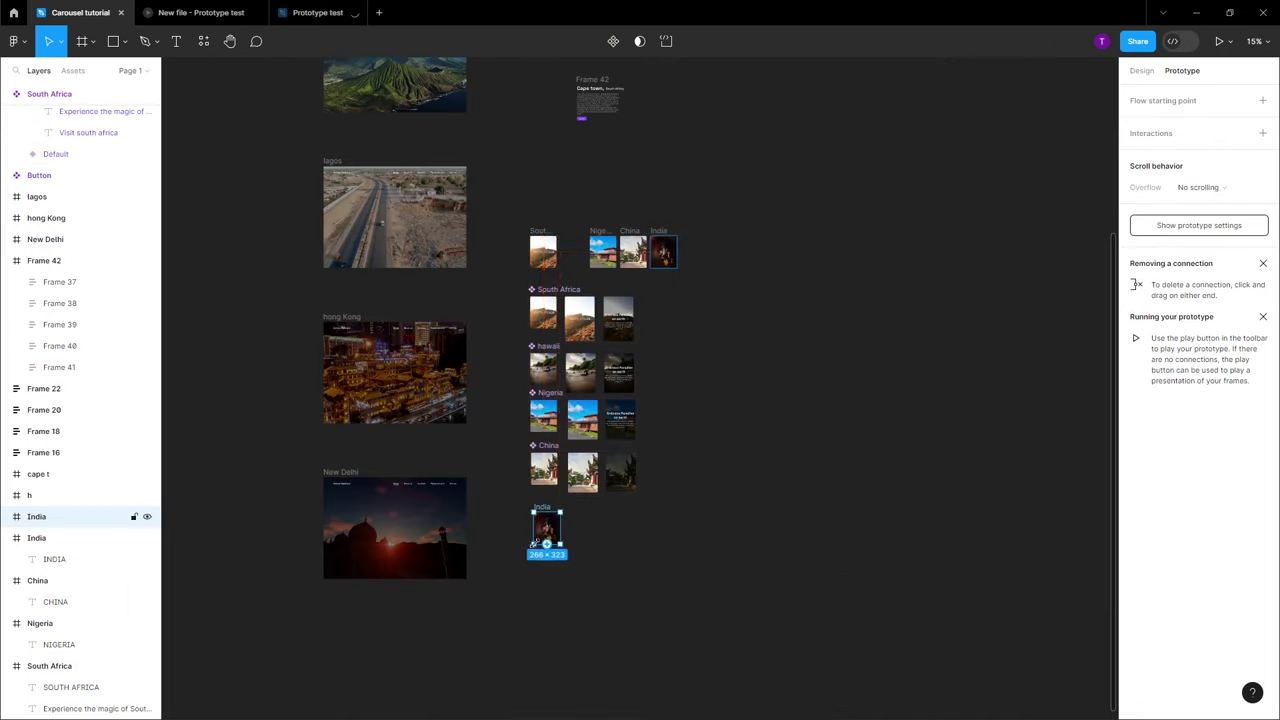
scroll(557, 517, up, 5)
click(1144, 72)
drag(403, 399, 600, 348)
scroll(591, 389, up, 3)
scroll(315, 386, down, 3)
drag(222, 333, 211, 333)
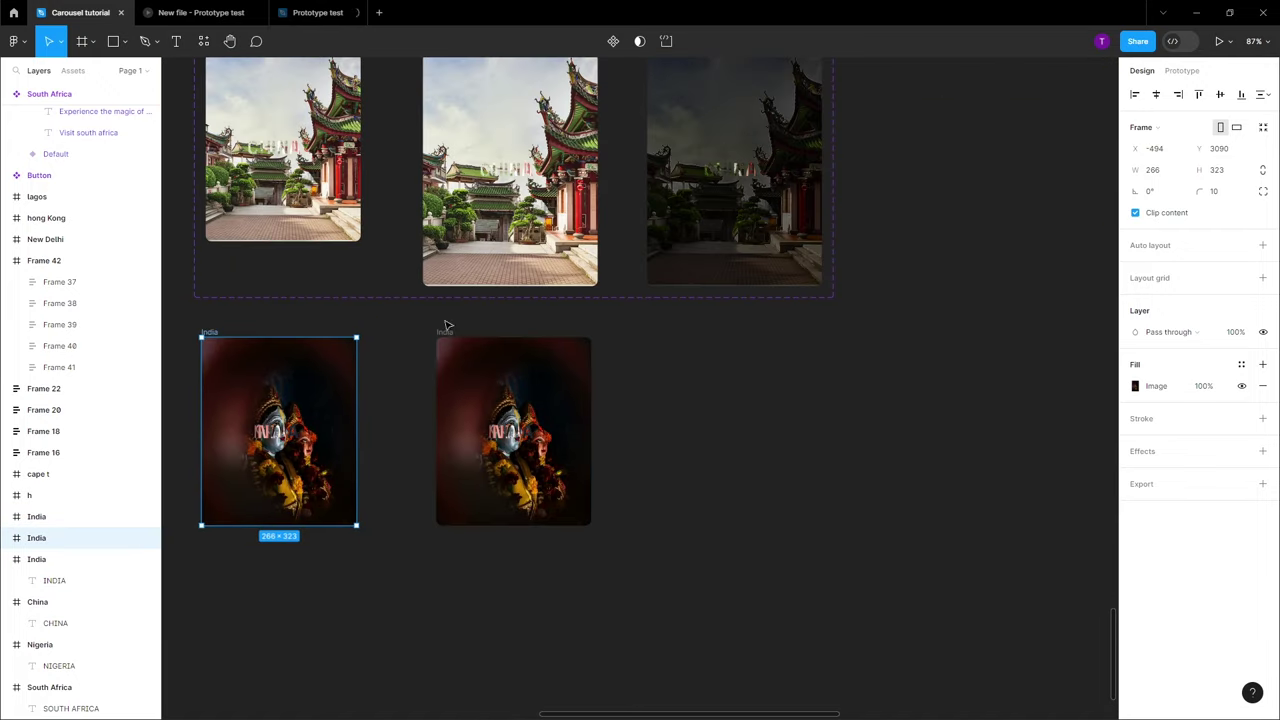
Resize the second India card to 300 × 400
click(447, 331)
click(1157, 171)
text(300)
key(Return)
click(1222, 172)
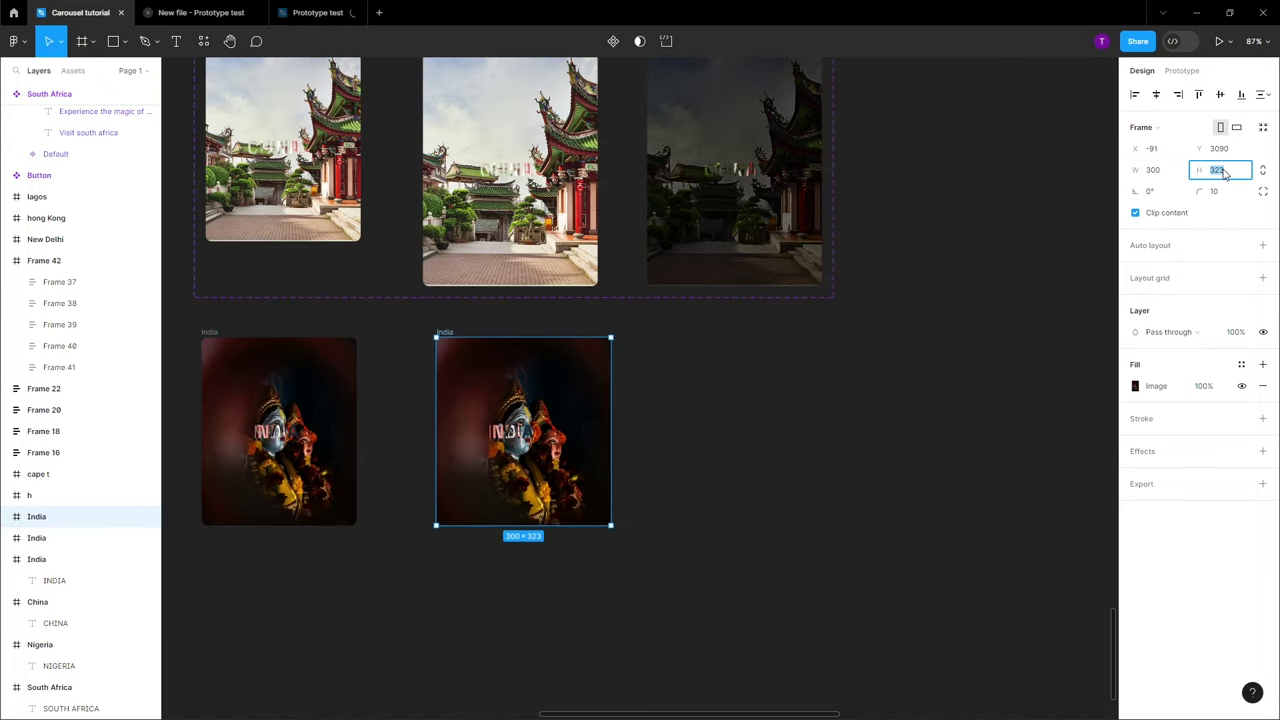
text(400)
key(Return)
Duplicate the enlarged India card as a third card and re-centre the INDIA title in both large cards
drag(455, 332, 661, 335)
drag(502, 436, 513, 458)
drag(730, 439, 747, 461)
Connect the default India card to the enlarged one on click, and the enlarged one to the third while hovering, using Smart animate
scroll(510, 384, down, 2)
click(1184, 70)
click(297, 345)
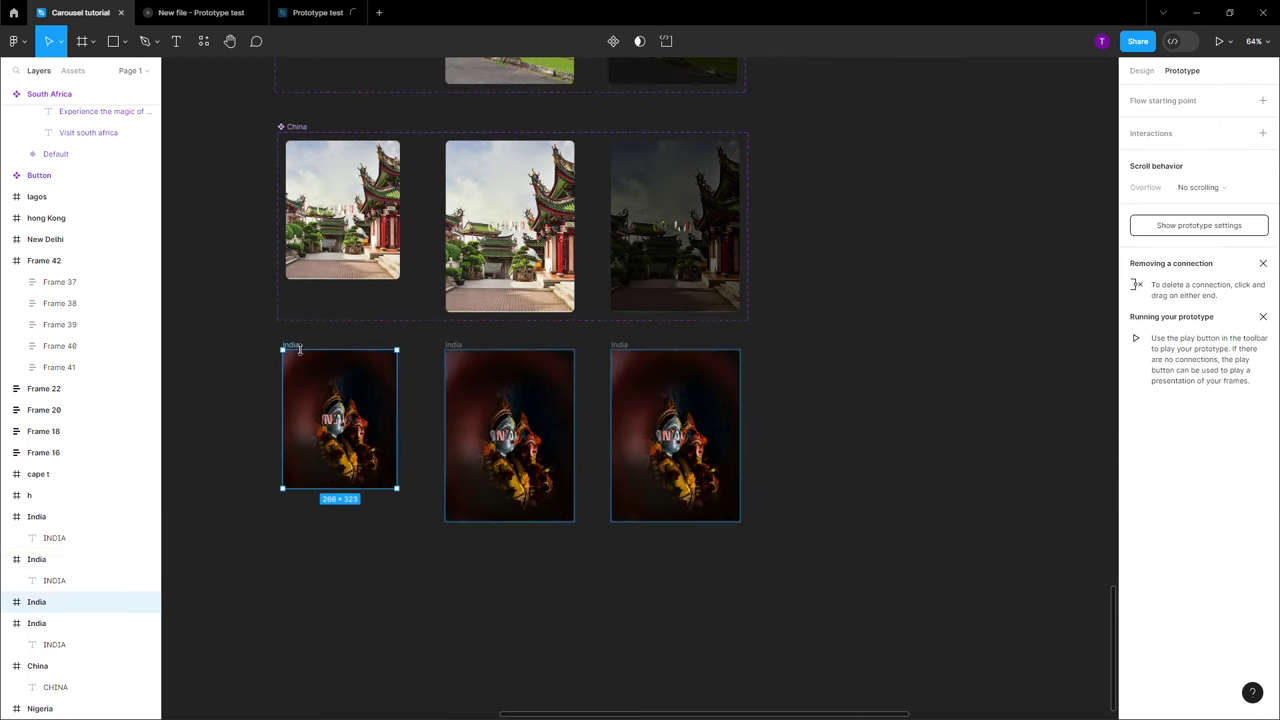
drag(397, 419, 468, 415)
click(453, 345)
drag(574, 436, 632, 437)
click(556, 469)
click(564, 502)
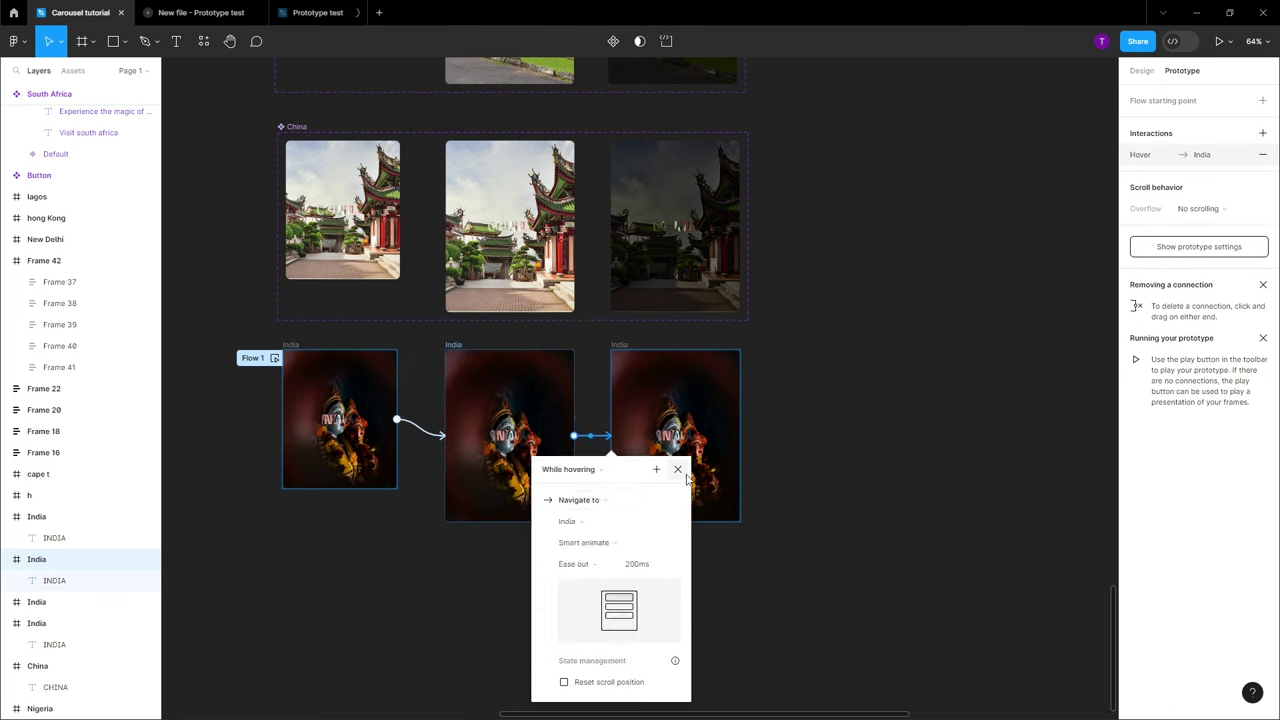
click(678, 470)
Copy the darkened Nigeria variant's heading and description frame into the darkened and enlarged China variants, shifting it down out of view in the enlarged one
scroll(576, 191, up, 4)
double_click(698, 313)
alt+drag(698, 313, 537, 552)
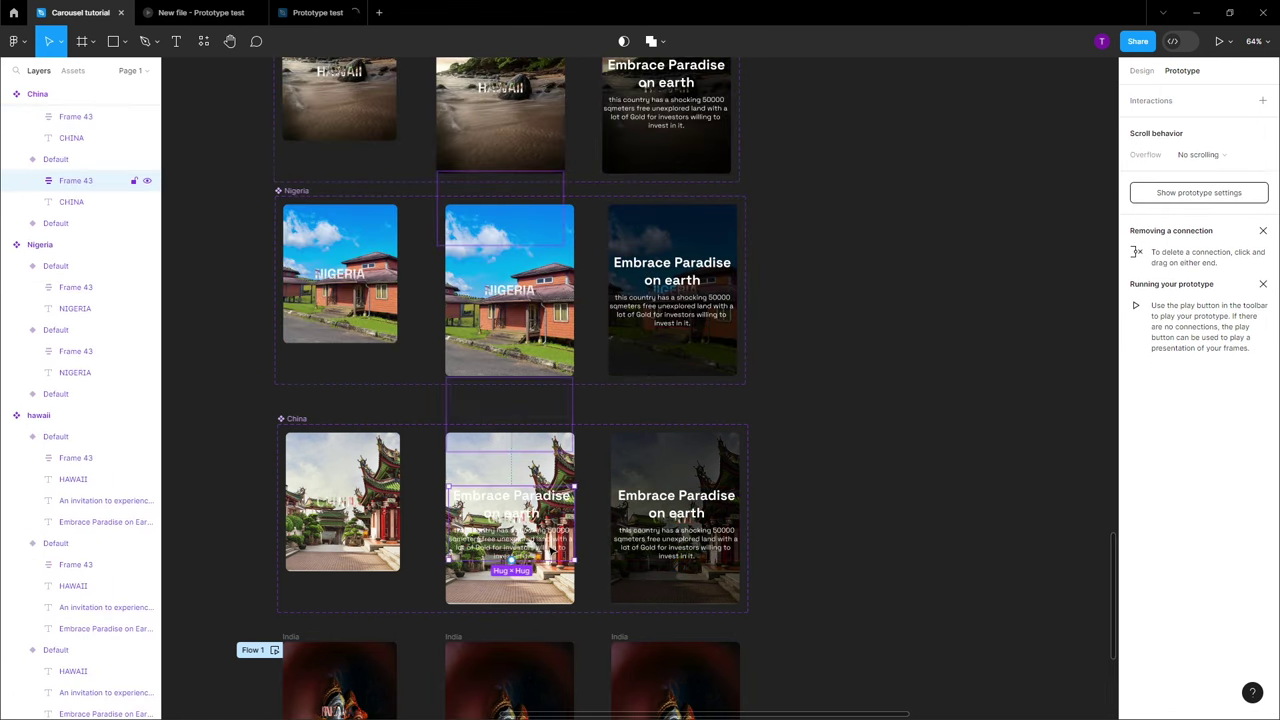
key(shift+Down)
key(shift+Down)
key(shift+Down)
key(shift+Down)
key(shift+Down)
key(shift+Down)
key(shift+Down)
key(shift+Down)
key(shift+Down)
key(shift+Down)
key(shift+Down)
key(shift+Down)
key(shift+Down)
key(shift+Down)
key(shift+Down)
Copy the darkened China variant's text frame into the third and enlarged India cards, shifting it down out of view in the enlarged one
scroll(620, 400, down, 3)
click(660, 303)
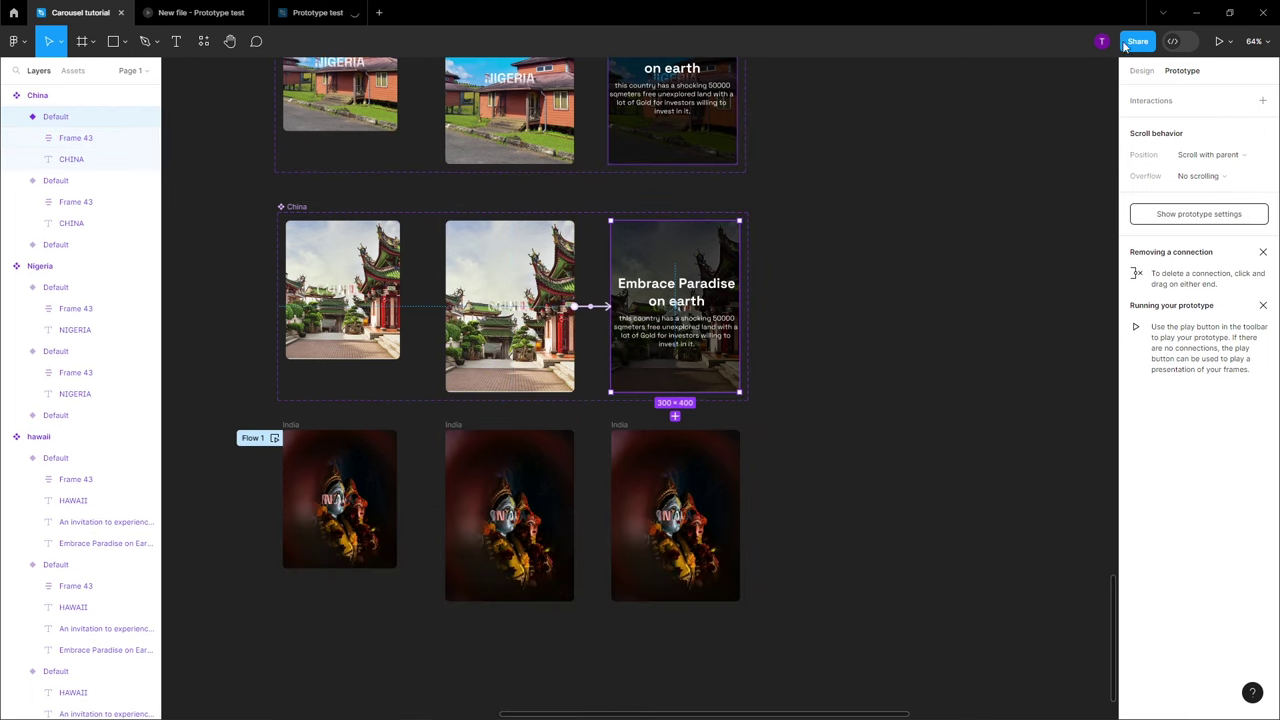
key(shift+e)
double_click(680, 301)
alt+drag(680, 301, 512, 507)
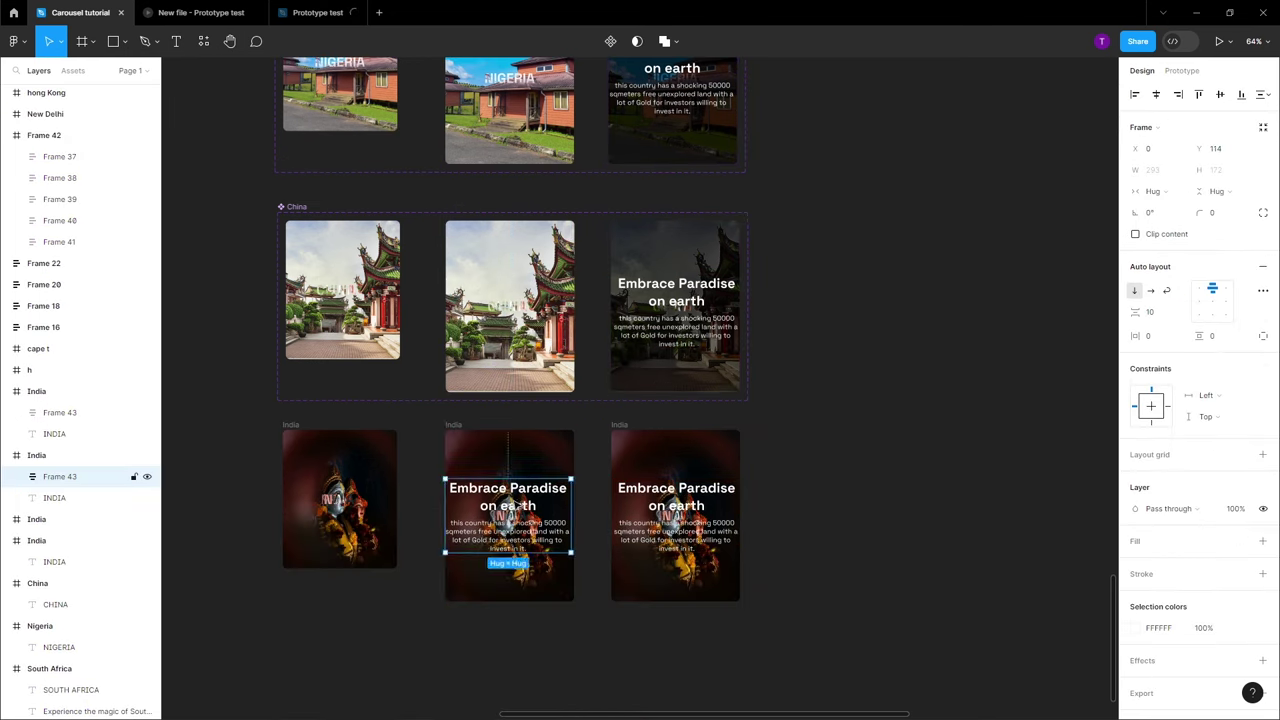
key(shift+Down)
key(shift+Down)
key(shift+Down)
key(shift+Down)
key(shift+Down)
key(shift+Down)
key(shift+Down)
key(shift+Down)
key(shift+Down)
key(shift+Down)
key(shift+Down)
key(shift+Down)
key(shift+Down)
key(shift+Down)
key(shift+Down)
key(shift+Down)
key(shift+Down)
key(shift+Down)
key(shift+Down)
key(shift+Down)
key(shift+Down)
key(shift+Down)
key(shift+Down)
key(shift+Down)
key(shift+Down)
key(shift+Down)
key(shift+Down)
Darken the third India card's image fill by lowering its exposure
click(620, 425)
click(1135, 386)
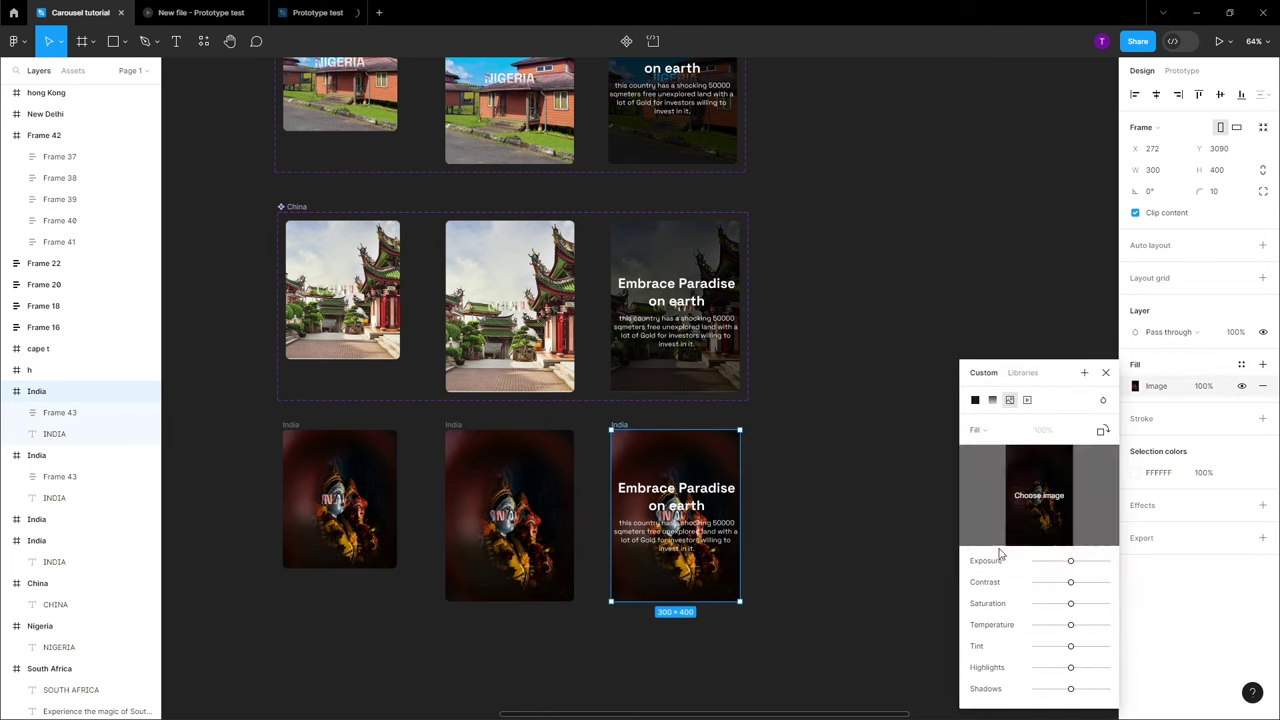
click(1043, 561)
drag(1045, 572, 1054, 572)
click(1105, 373)
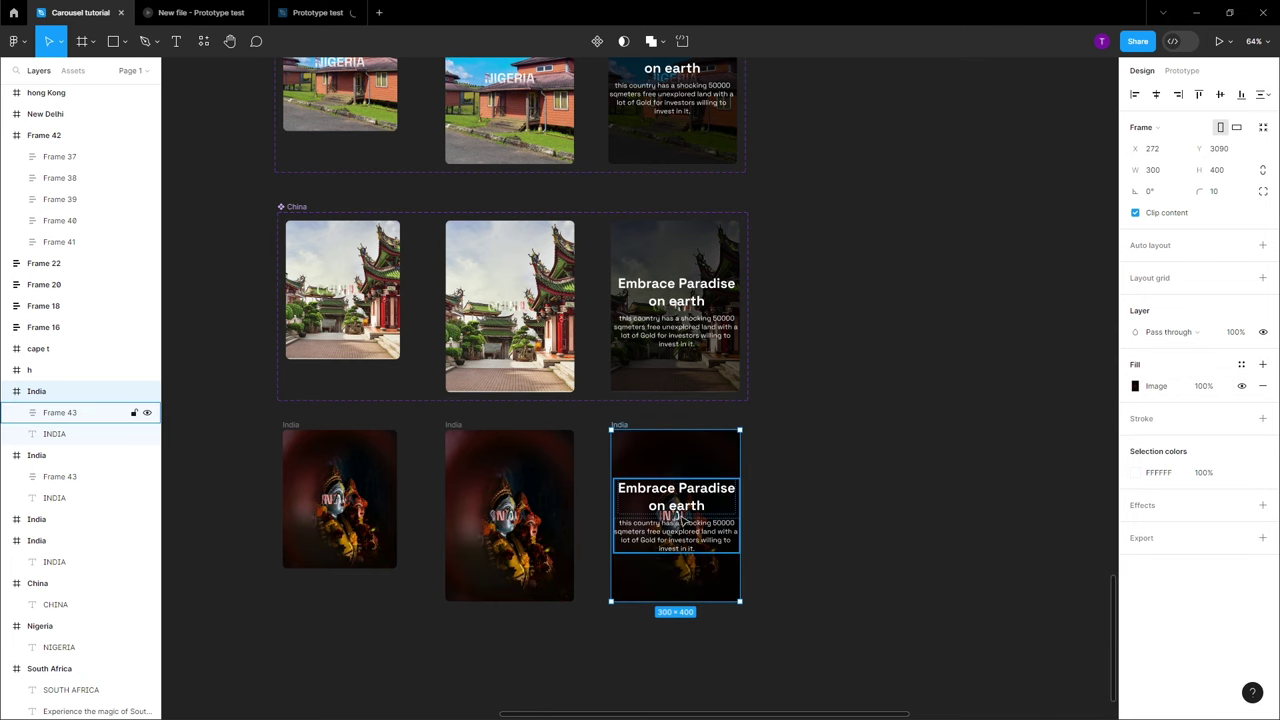
Lower the exposure of the INDIA title's image fill in the darkened card so it blends into the background
ctrl+click(680, 517)
click(1135, 503)
click(1061, 561)
click(1105, 373)
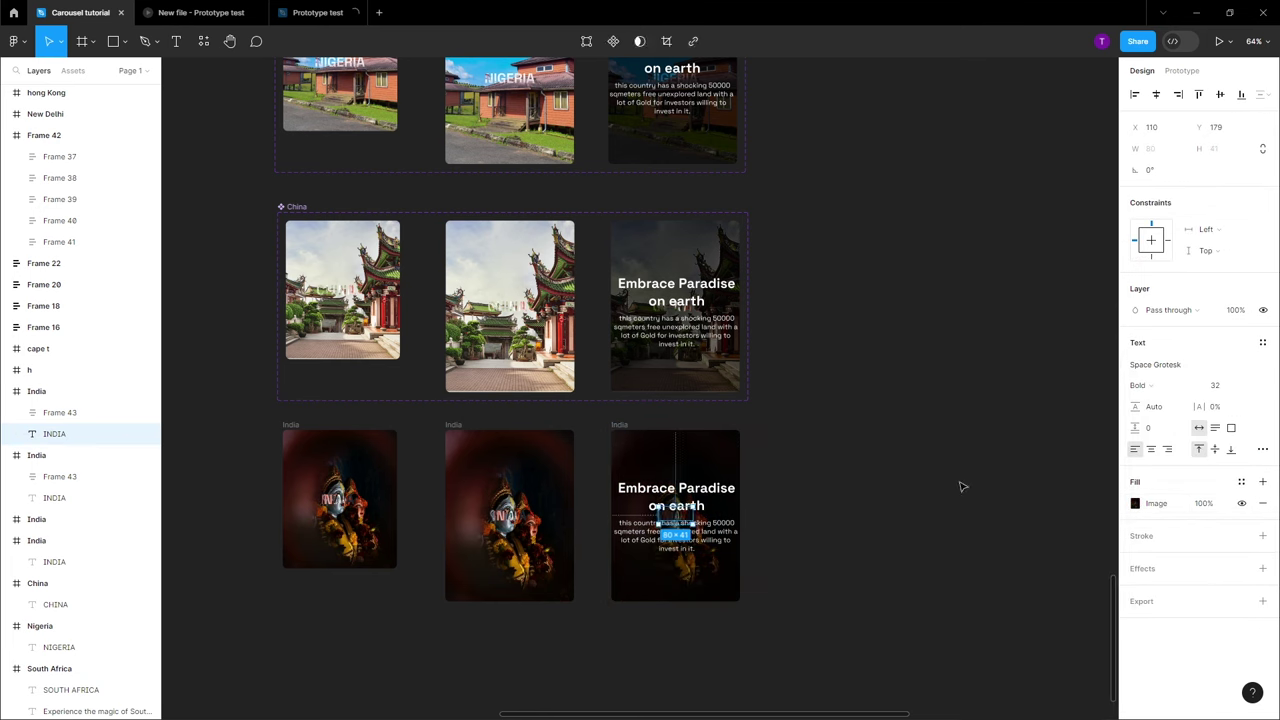
Combine the default, enlarged and darkened India cards into one component set
click(900, 500)
scroll(821, 516, down, 3)
drag(555, 467, 798, 591)
click(618, 44)
click(611, 106)
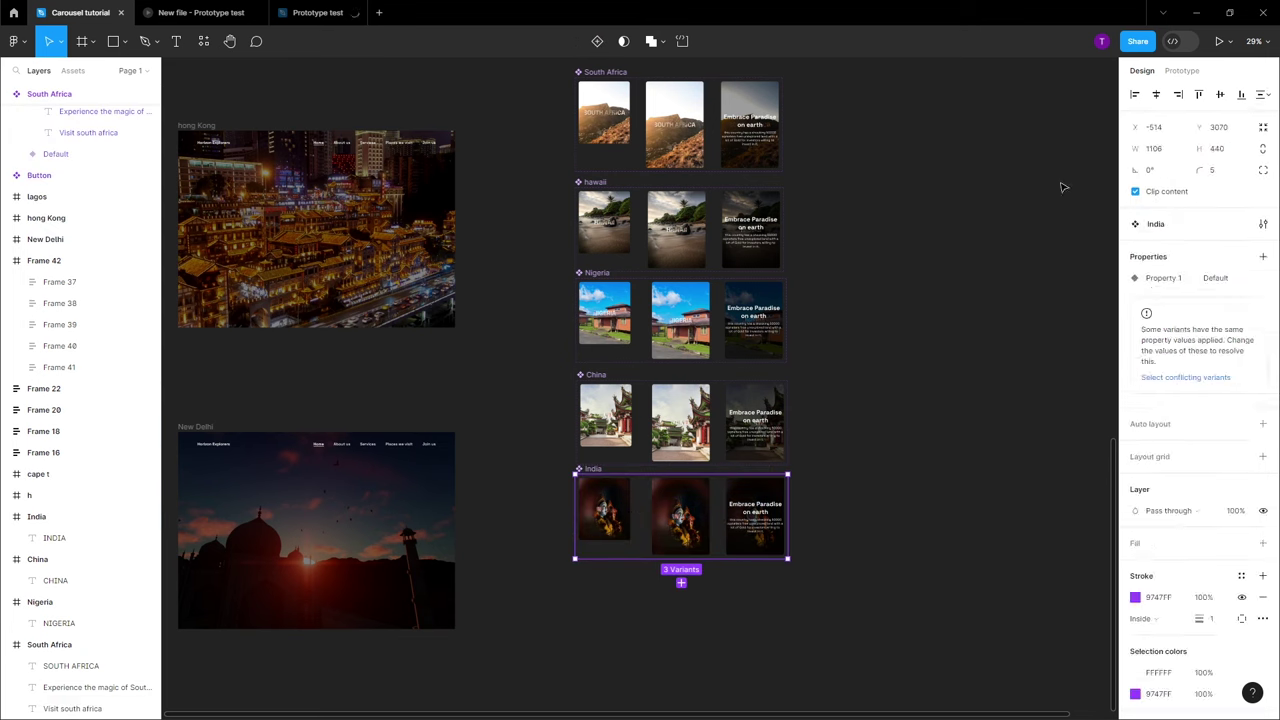
Place an instance of the default Hawaii card in the gap between the South Africa and Nigeria cards of the single-card row
click(1182, 71)
scroll(765, 270, up, 2)
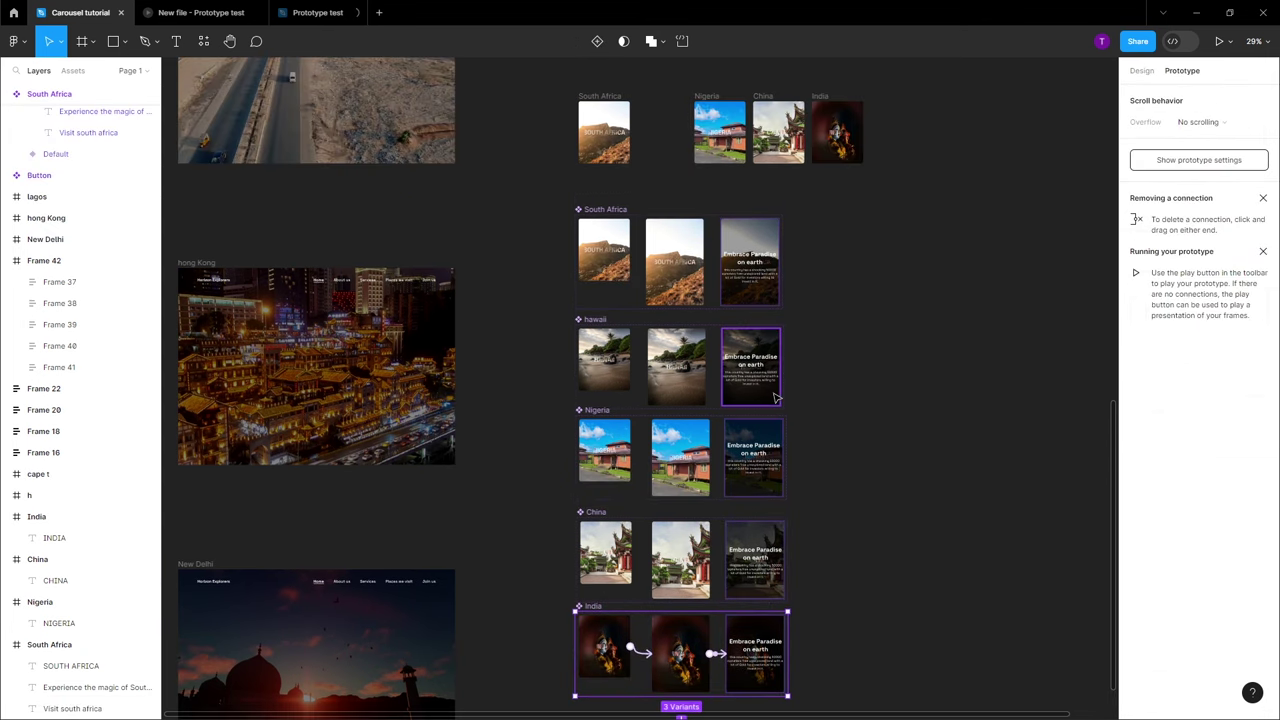
scroll(793, 385, down, 5)
click(836, 404)
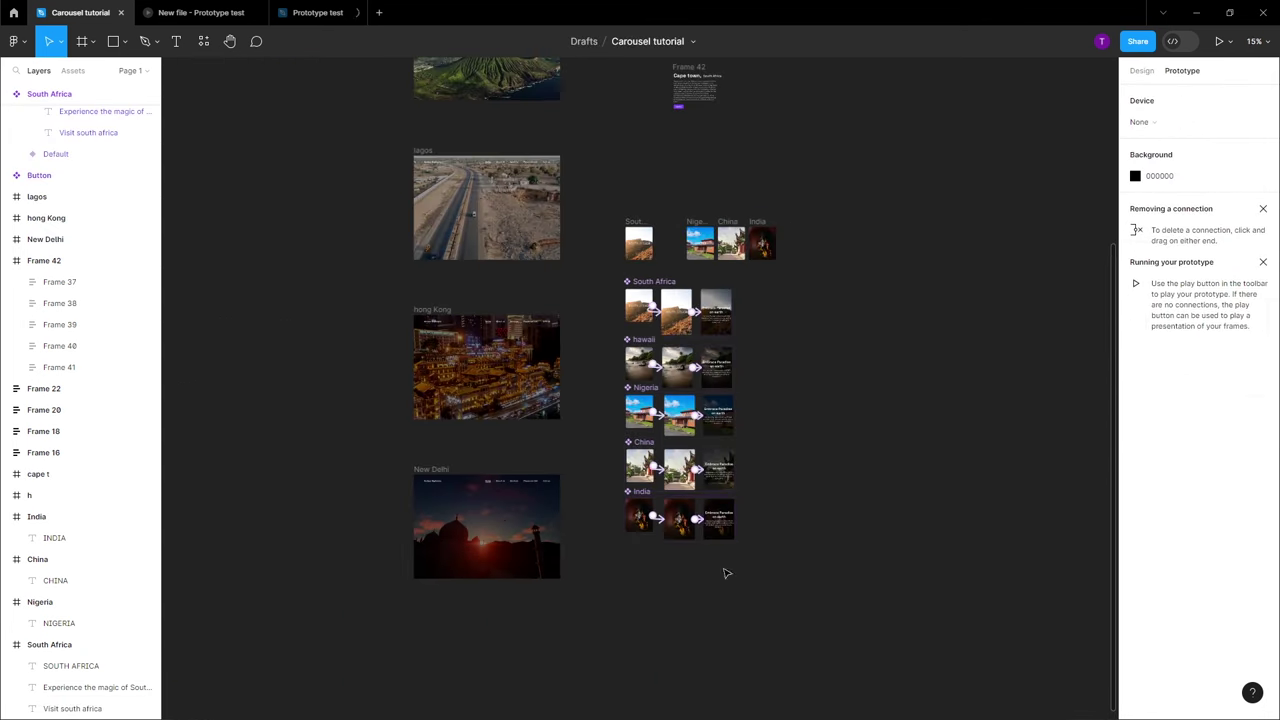
scroll(690, 521, up, 1)
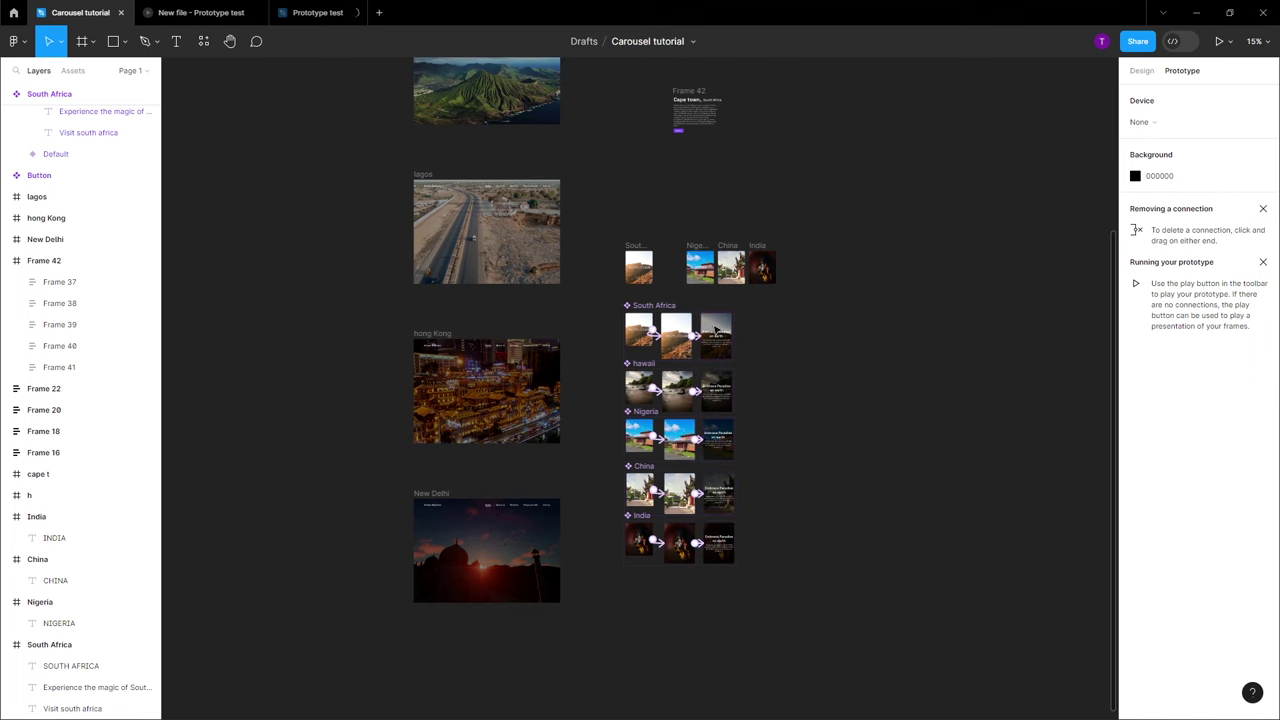
scroll(666, 312, up, 3)
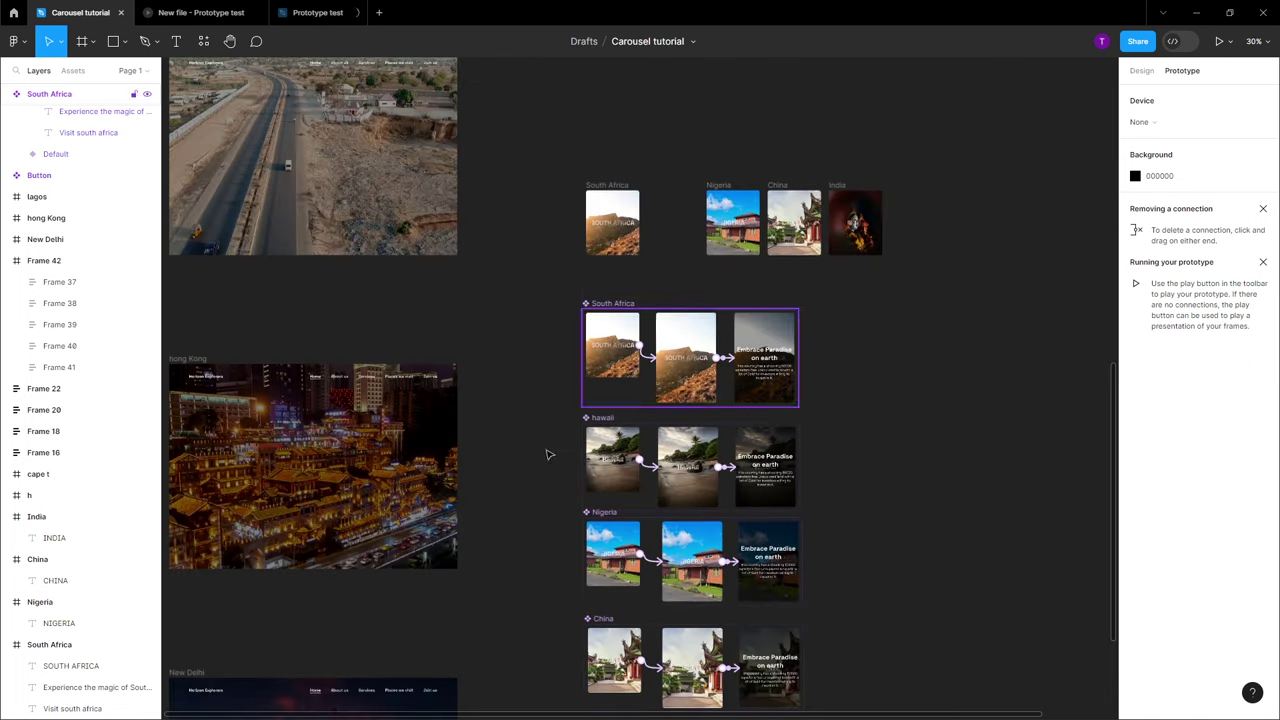
click(616, 444)
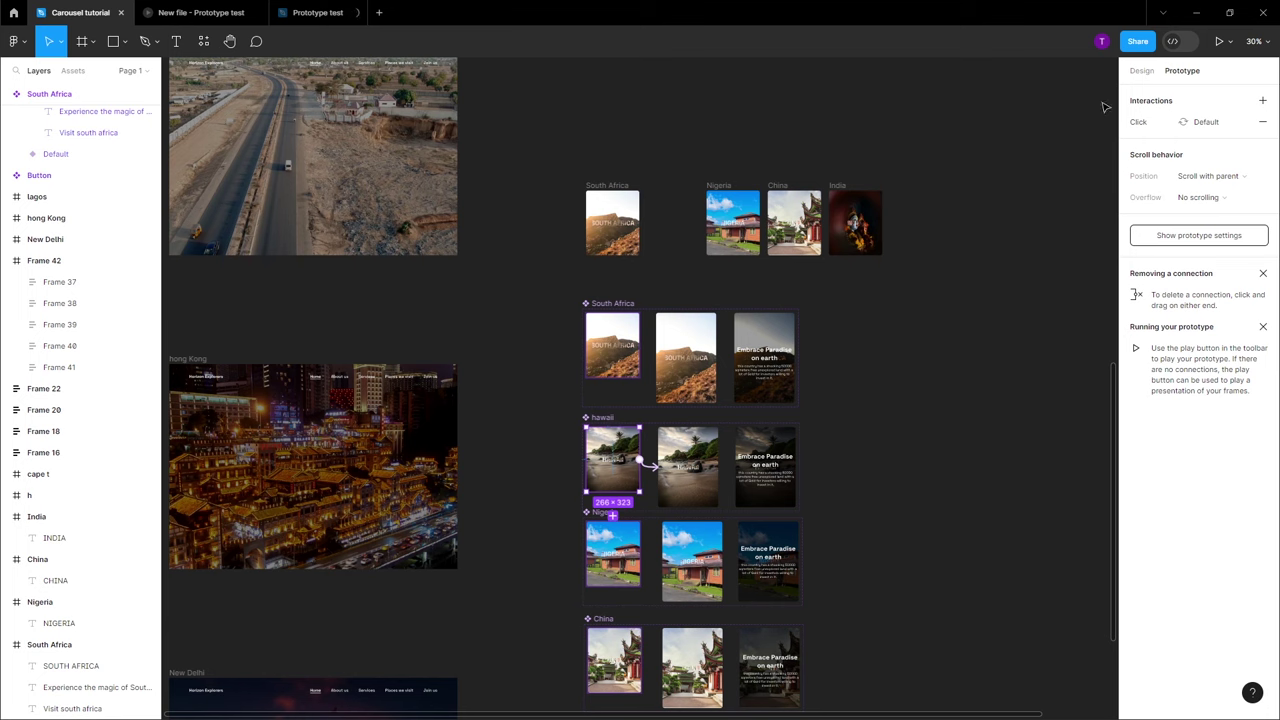
click(1143, 72)
drag(626, 459, 681, 228)
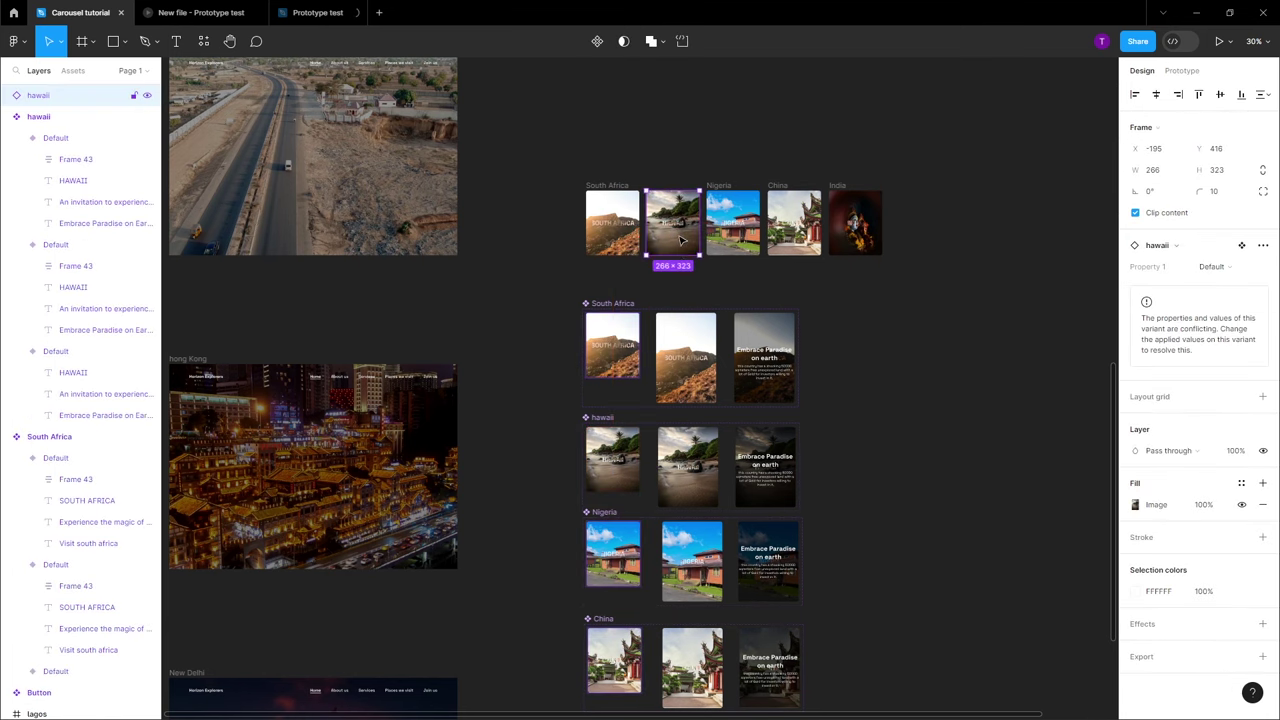
Remove the click interaction from the Hawaii instance in the card row
scroll(681, 230, up, 5)
click(1182, 71)
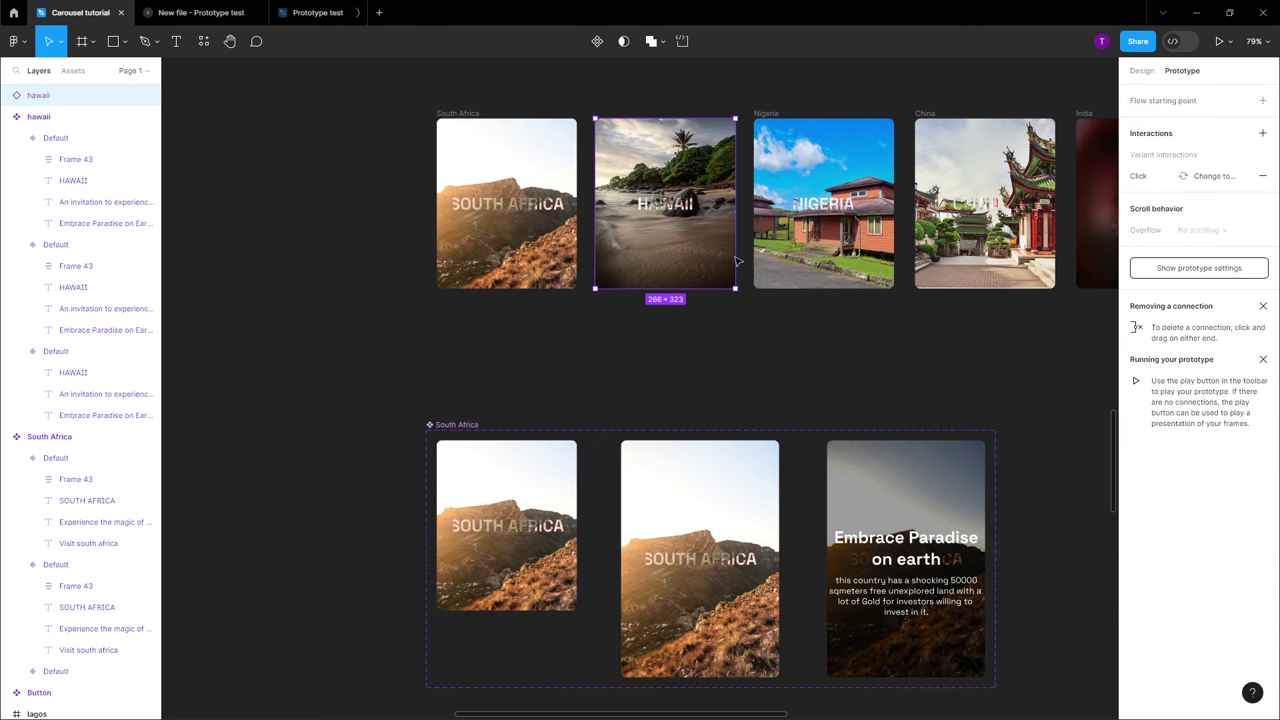
click(1262, 175)
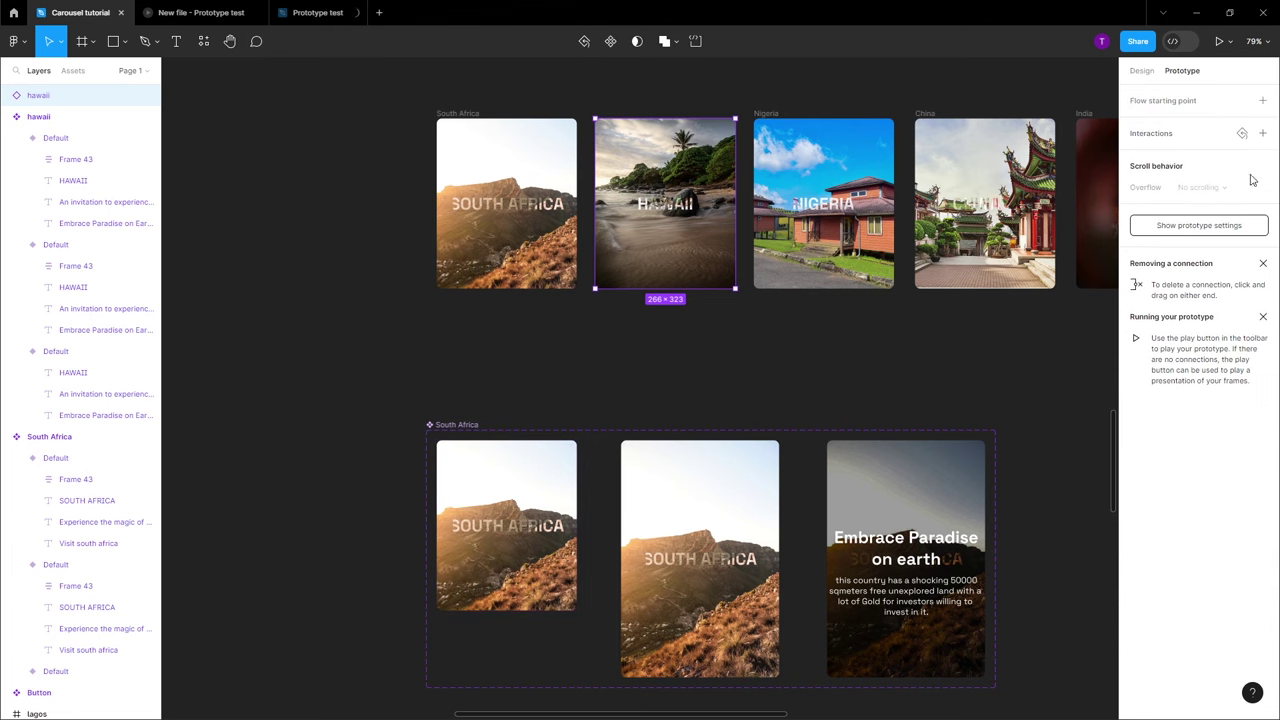
Wrap the row of five destination card instances in one frame
scroll(623, 334, down, 5)
click(813, 413)
scroll(813, 413, down, 5)
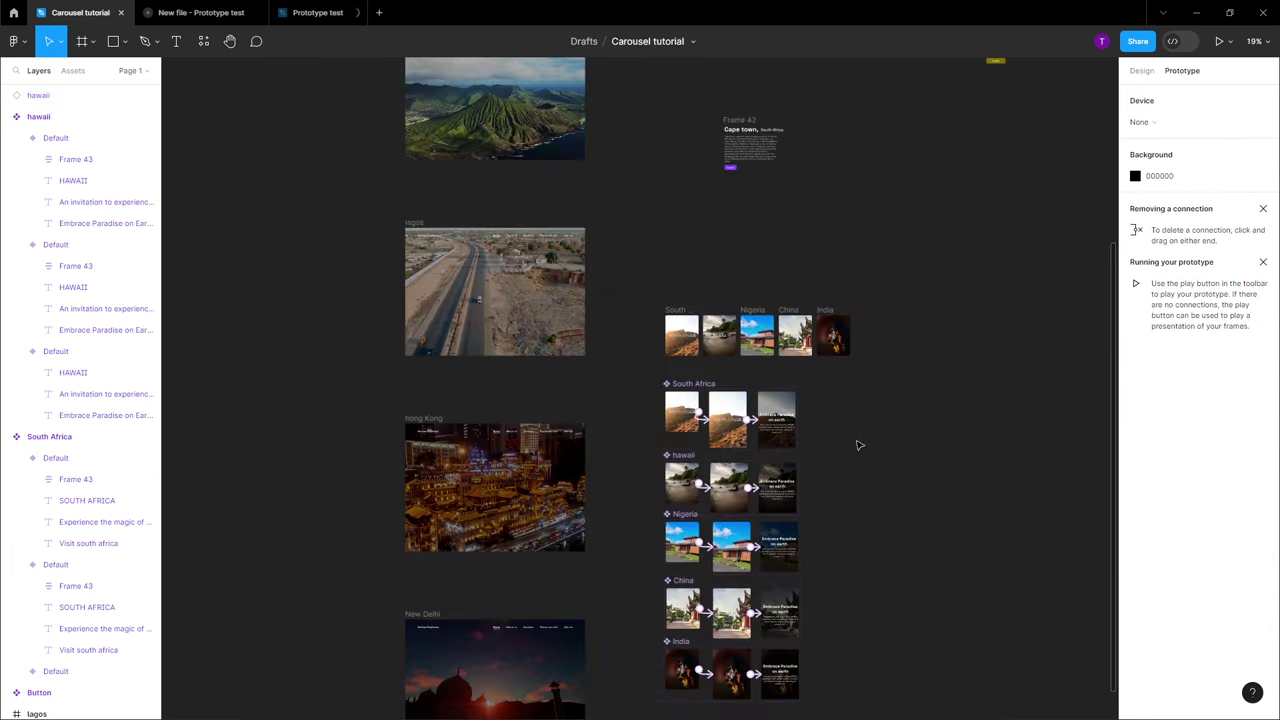
click(455, 262)
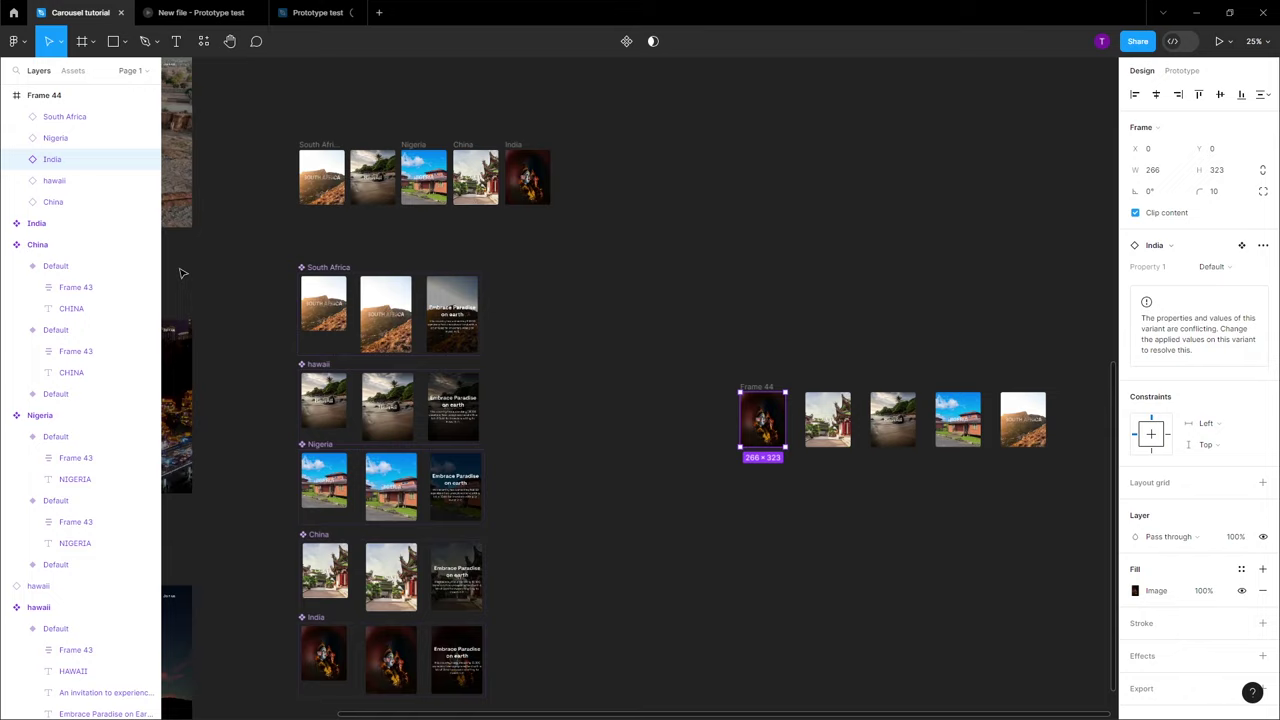
scroll(262, 272, up, 6)
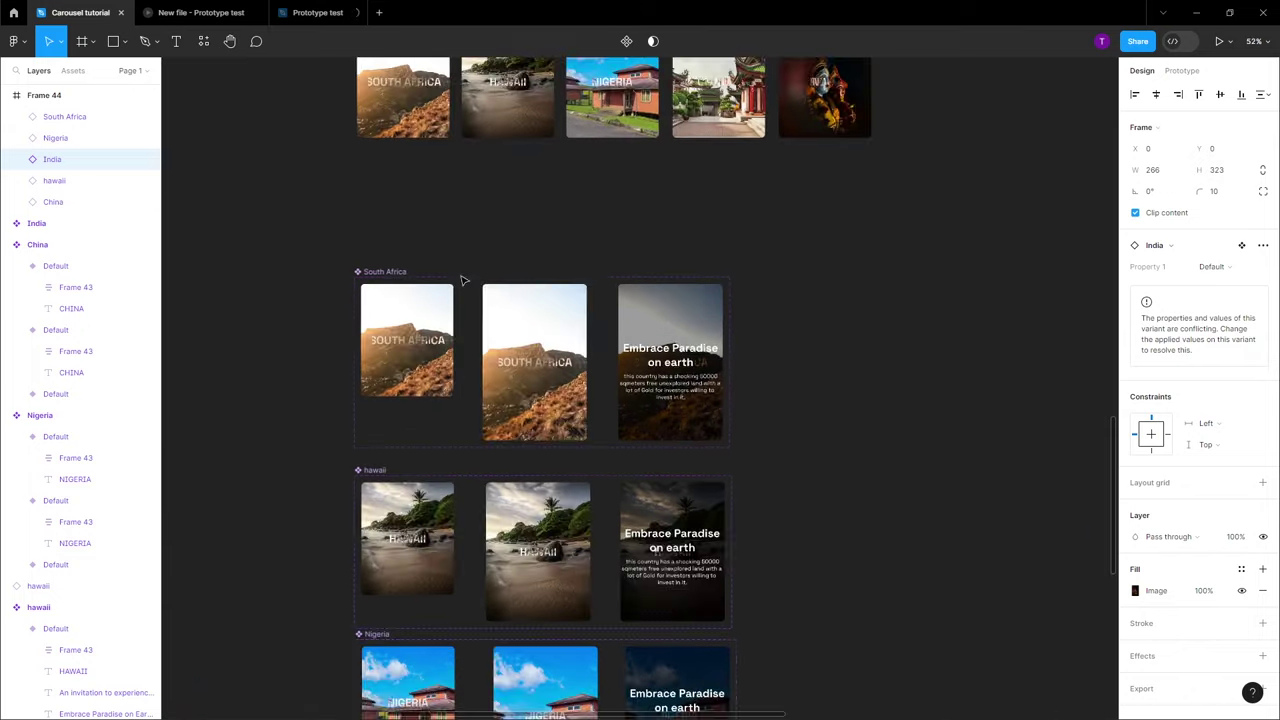
Set the enlarged South Africa variant's Property 1 to a new value named SA click
click(553, 335)
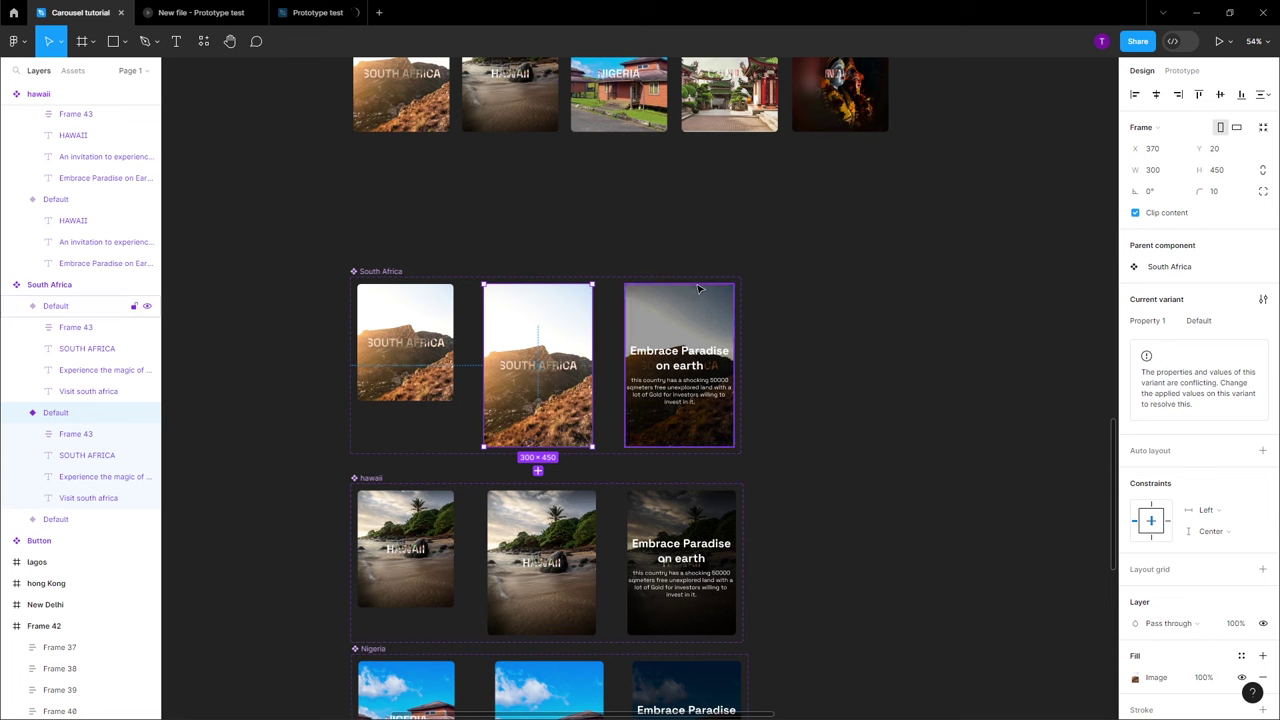
click(1238, 321)
click(1259, 321)
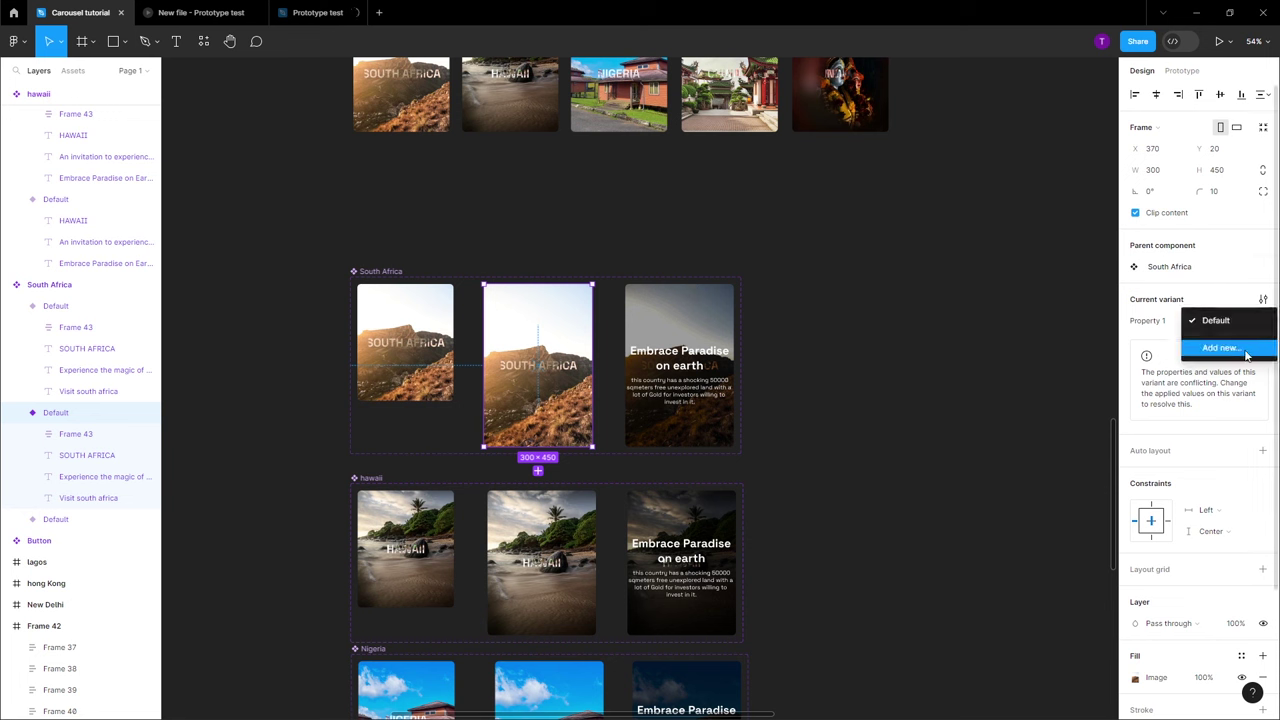
click(1247, 350)
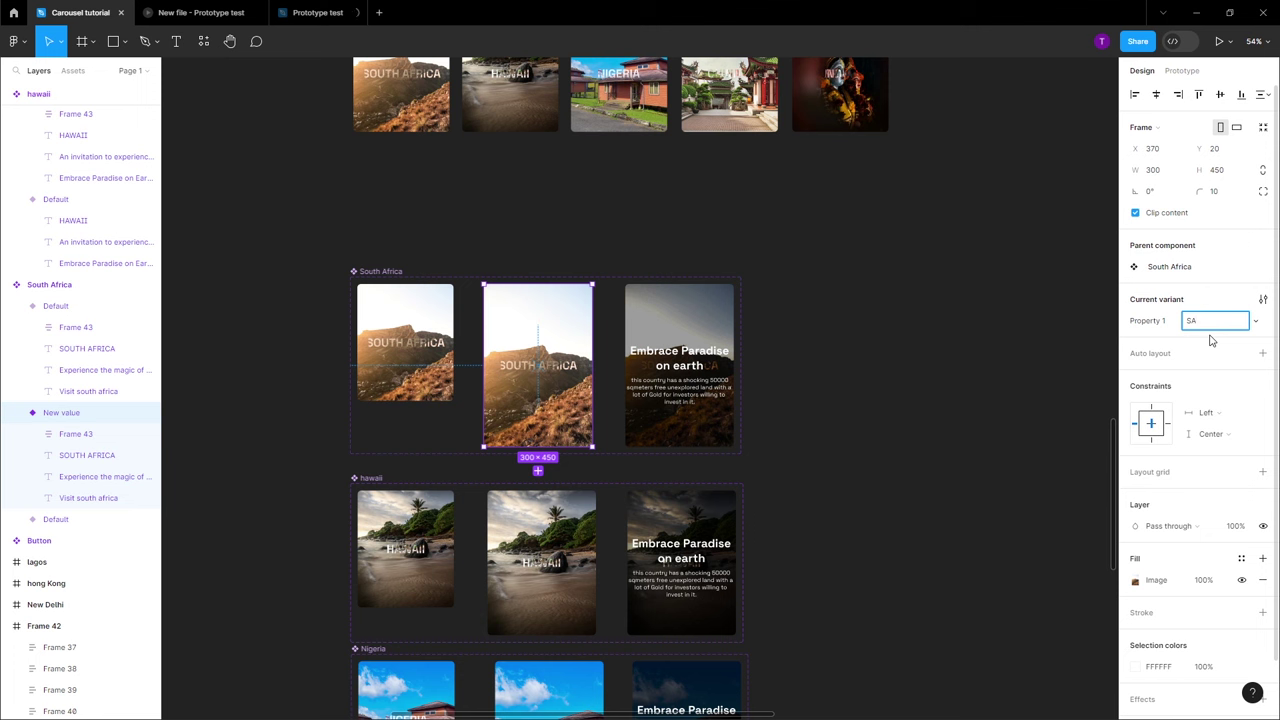
key(Return)
Give the darkened South Africa variant a new Property 1 value named SA Hover
click(655, 300)
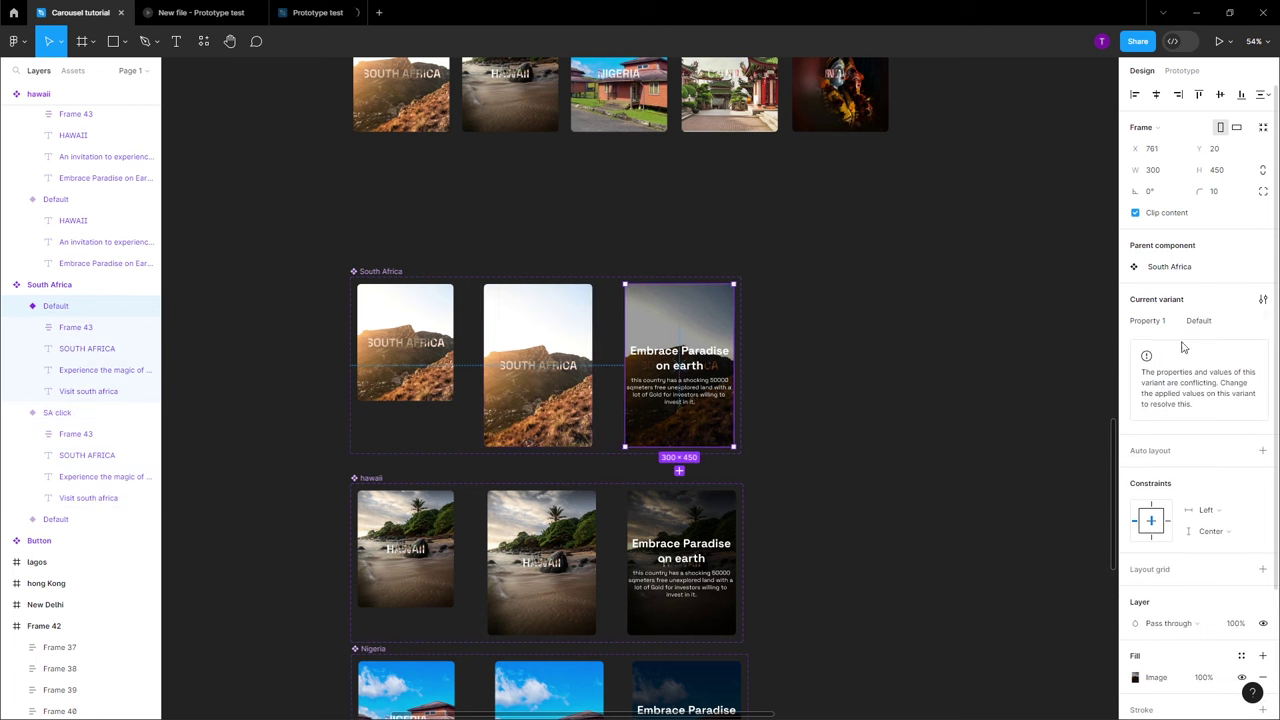
click(1257, 320)
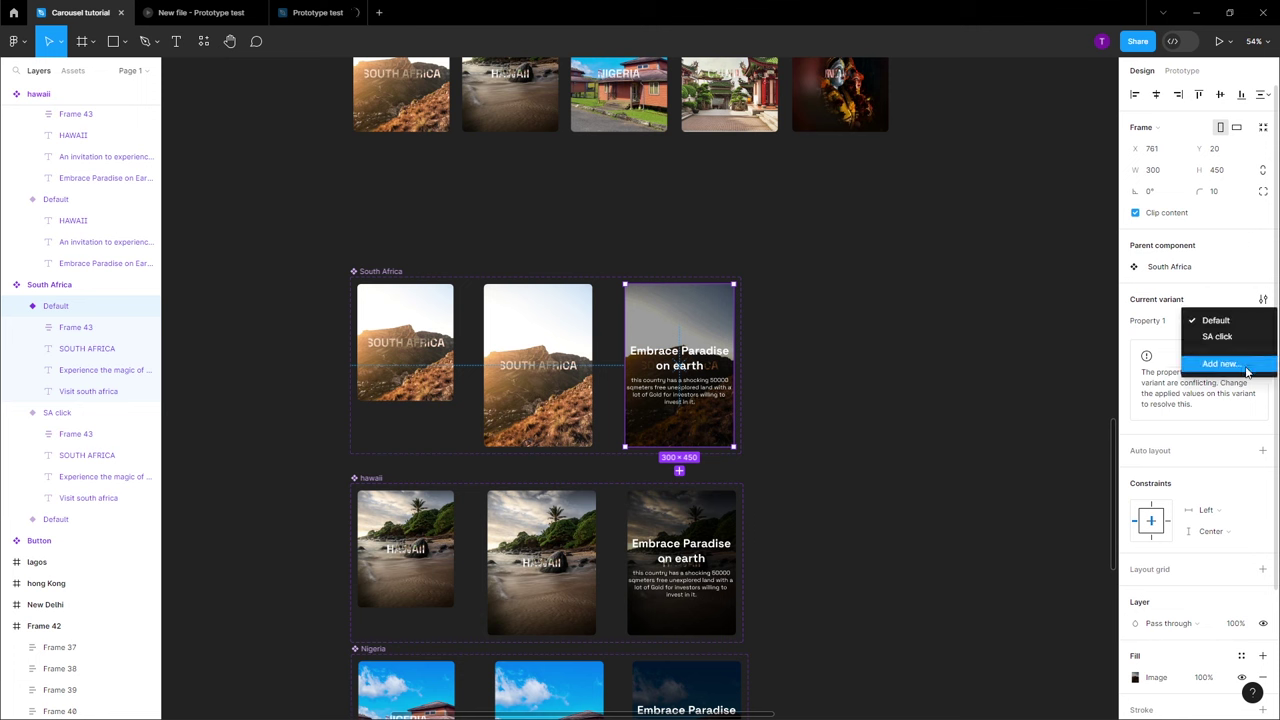
click(1245, 363)
text(SA H)
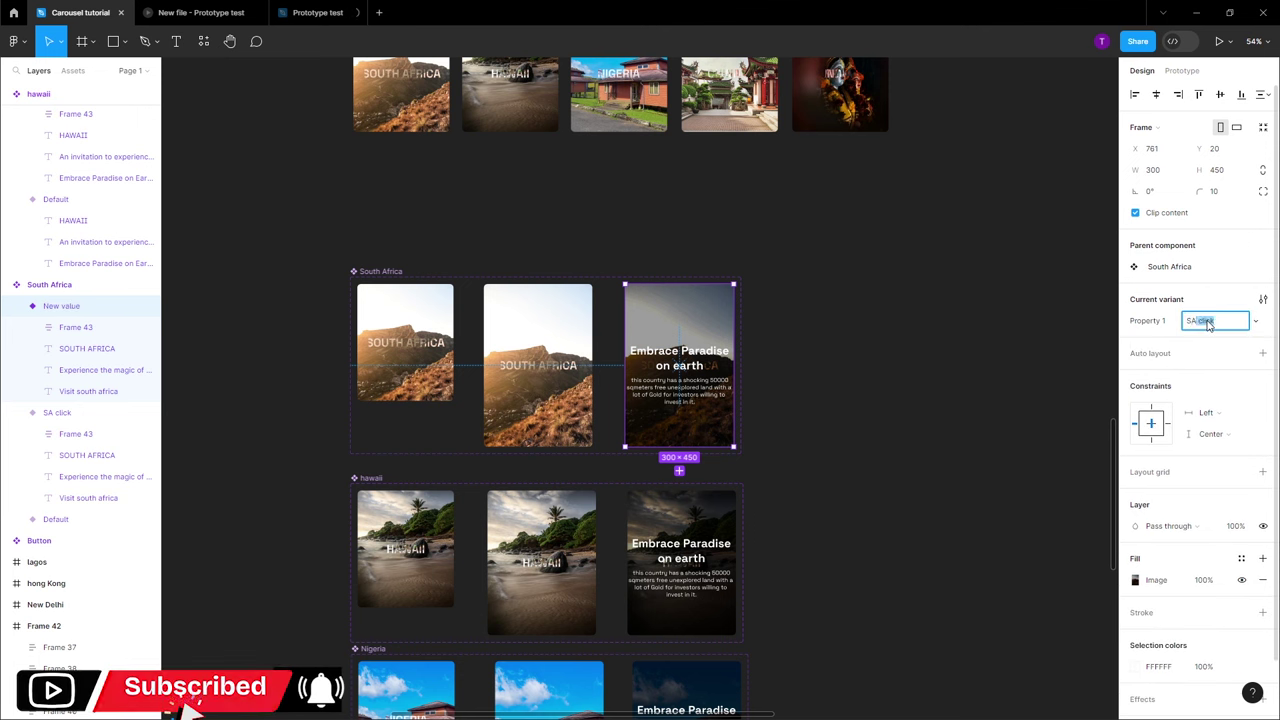
text(awa)
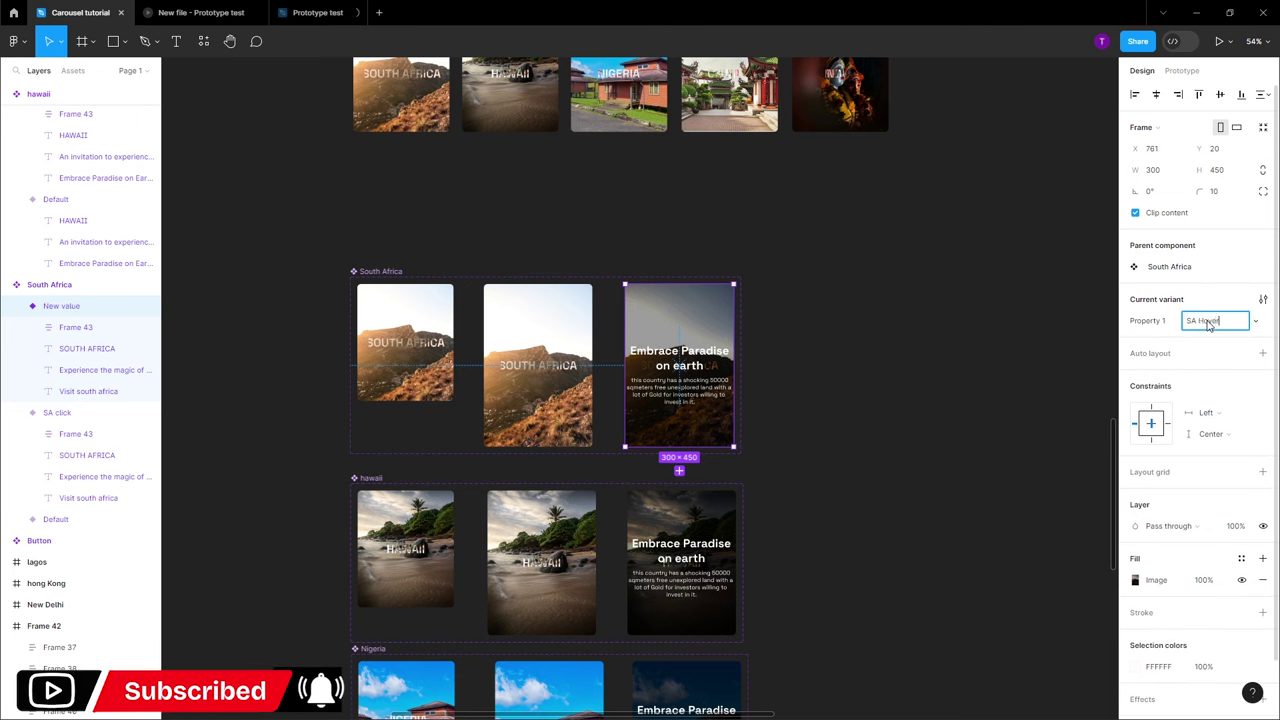
key(Return)
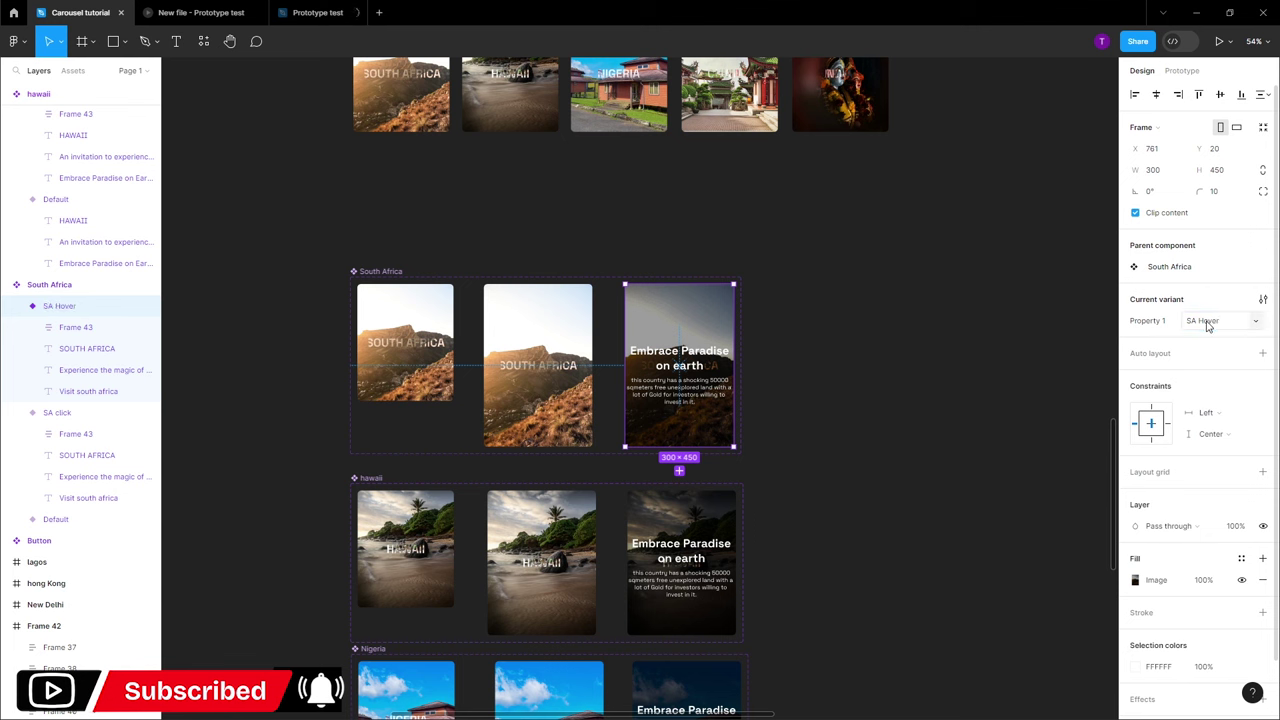
Rename the small South Africa variant's Property 1 value to SA
click(448, 366)
click(1256, 324)
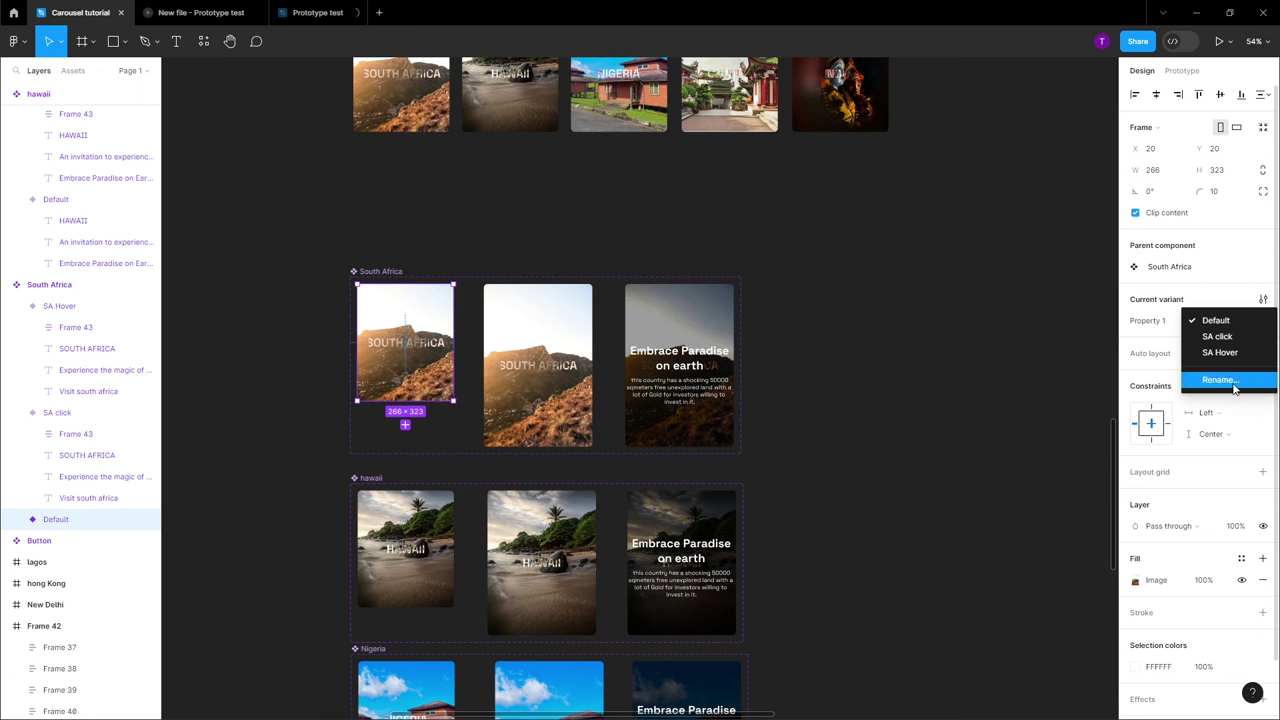
click(1230, 382)
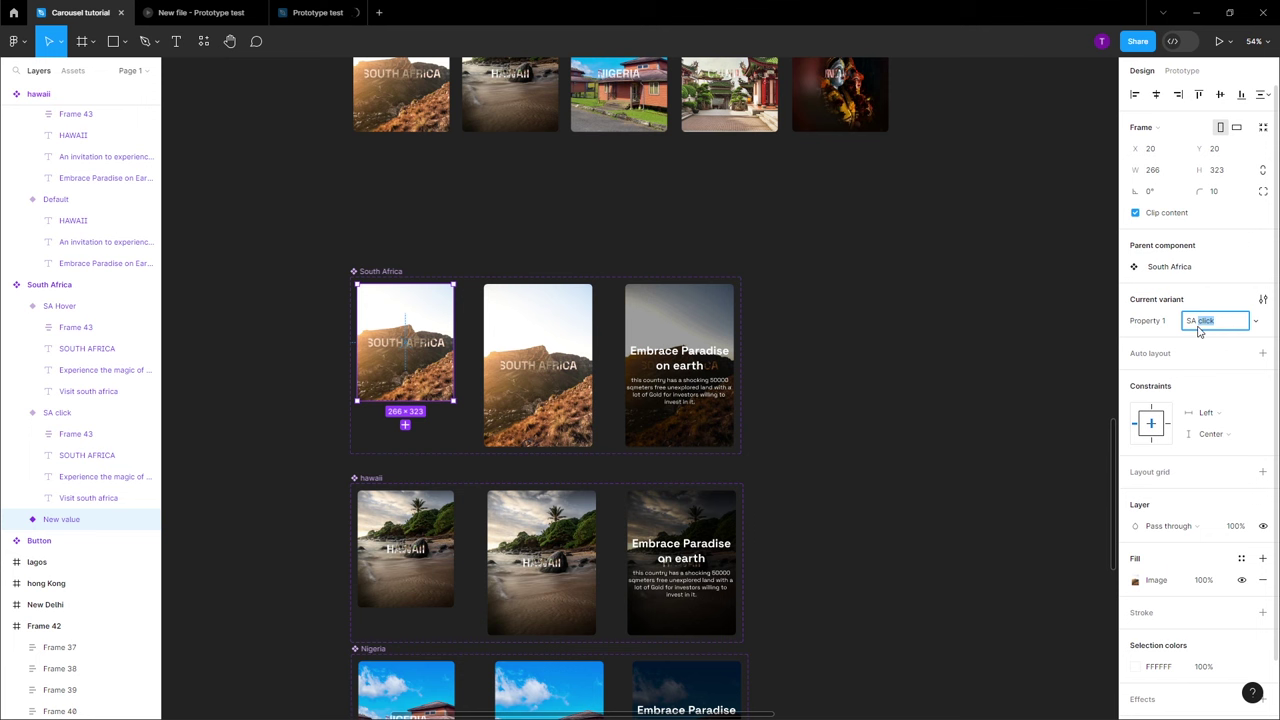
key(Return)
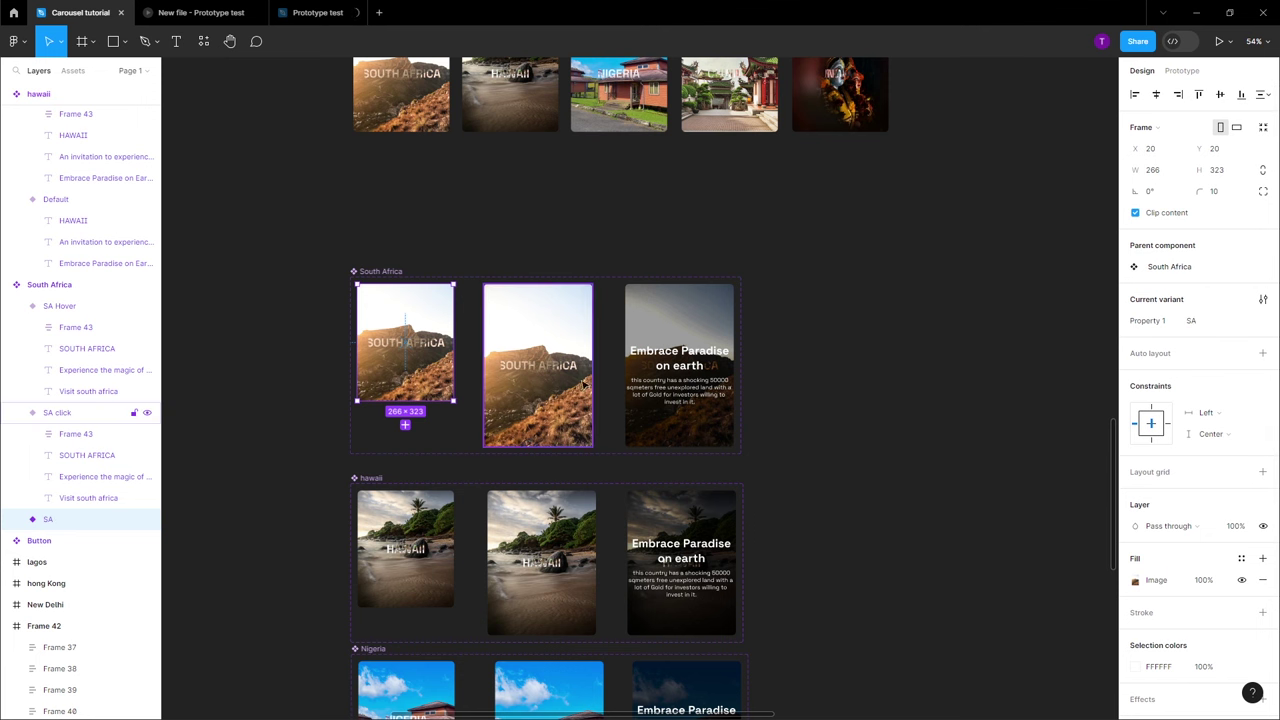
Set the small Hawaii variant's Property 1 value to HW
scroll(405, 457, down, 3)
click(425, 387)
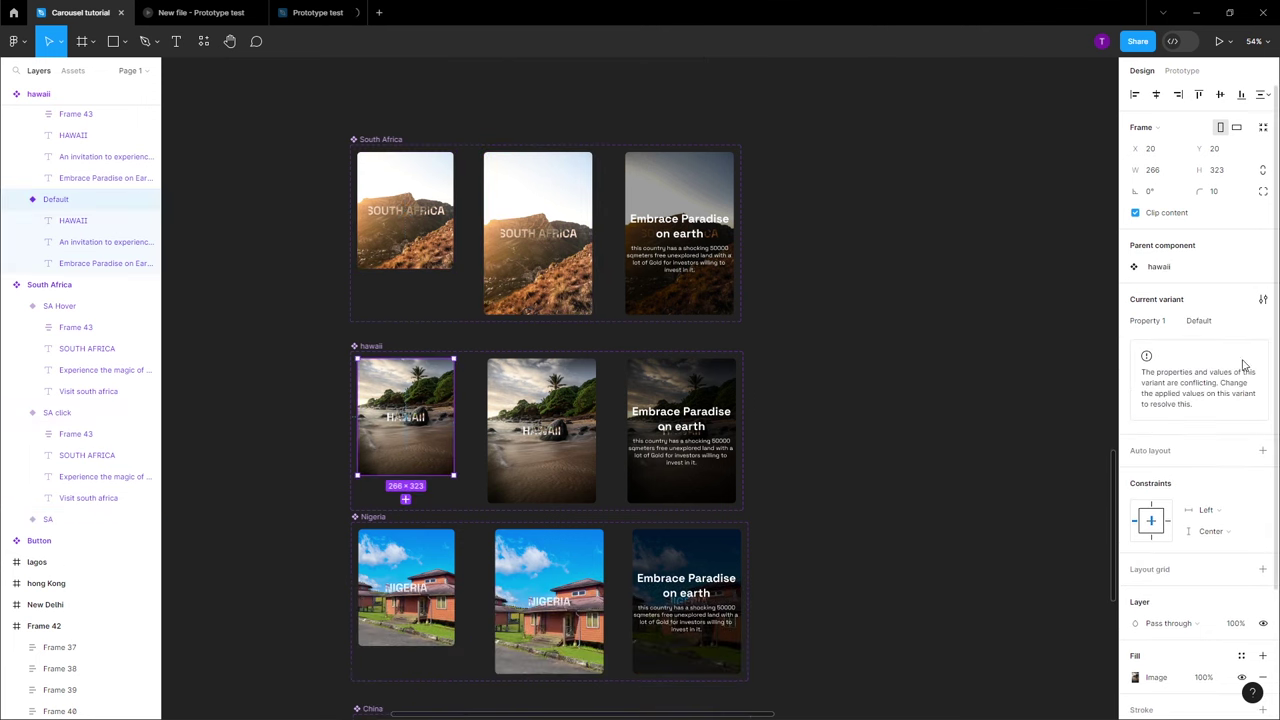
click(1243, 322)
click(1225, 322)
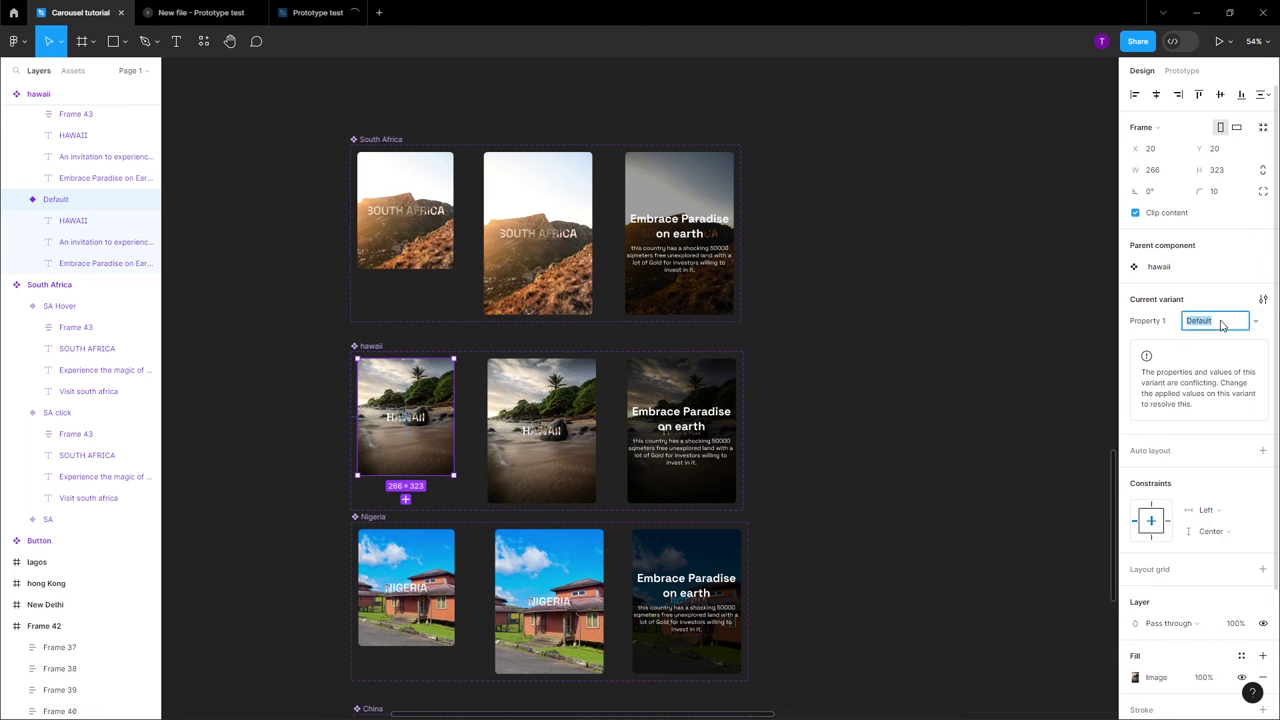
key(Return)
Add the Property 1 value HW Click for the enlarged Hawaii variant
click(562, 415)
click(1256, 322)
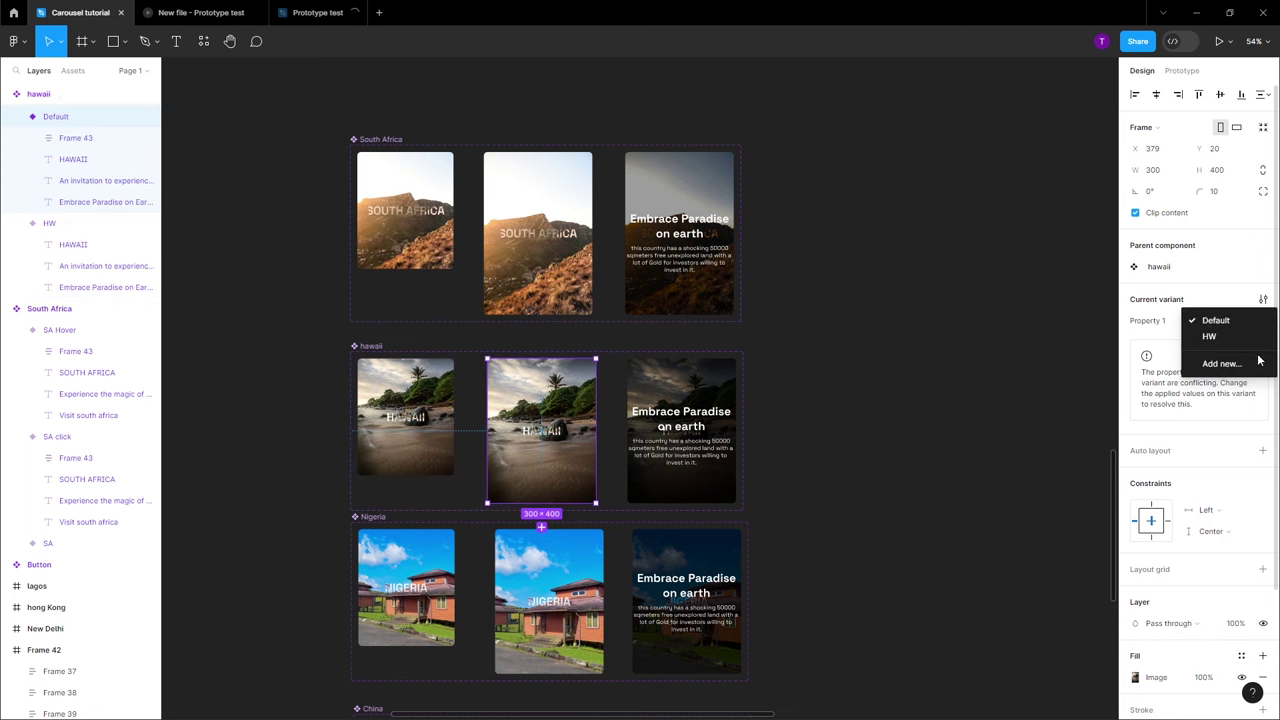
click(1226, 366)
text(HW Click)
key(Return)
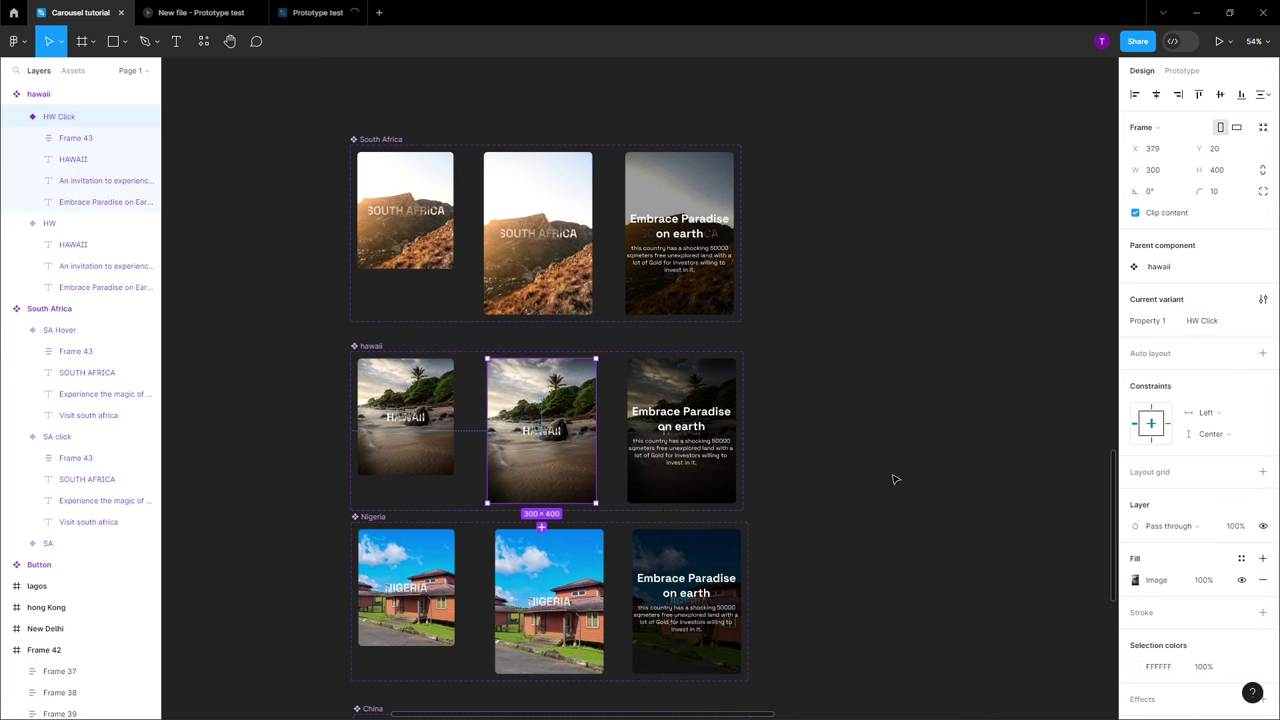
Rename the darkened Hawaii variant's Property 1 value to HW Hover
click(700, 440)
click(1229, 322)
click(747, 430)
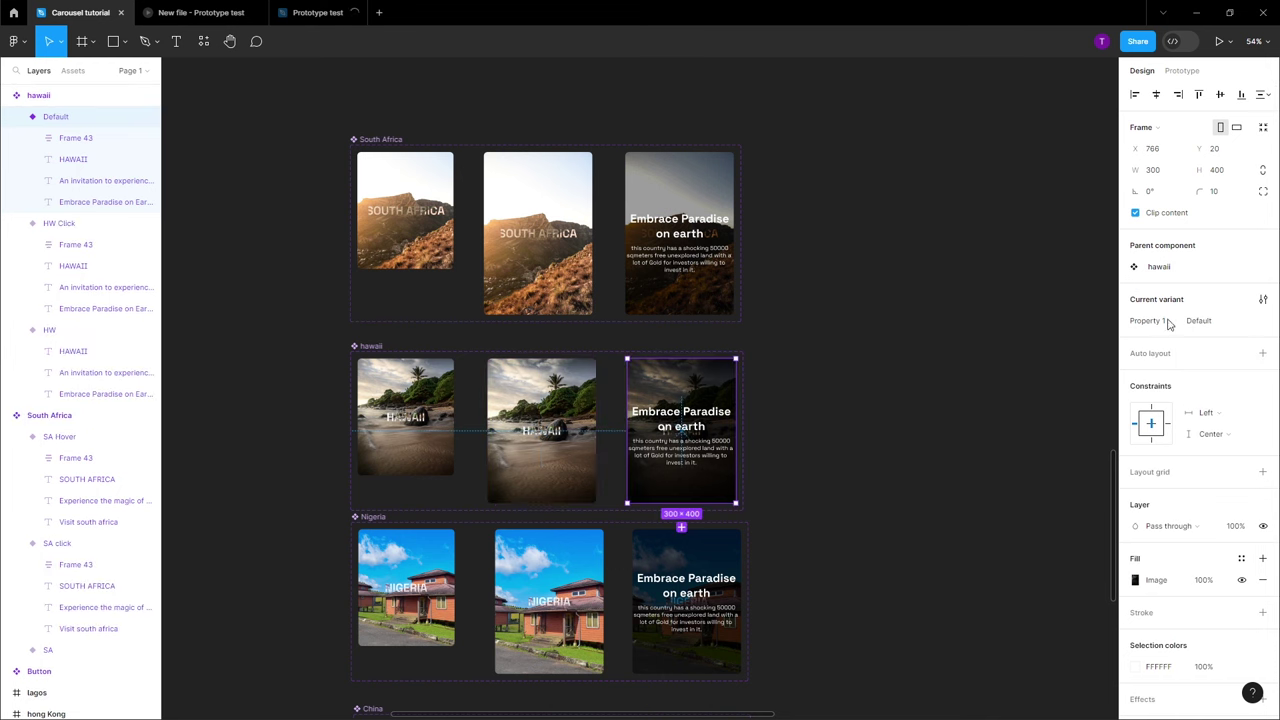
click(1220, 322)
click(1235, 386)
text(HW Hover)
key(Return)
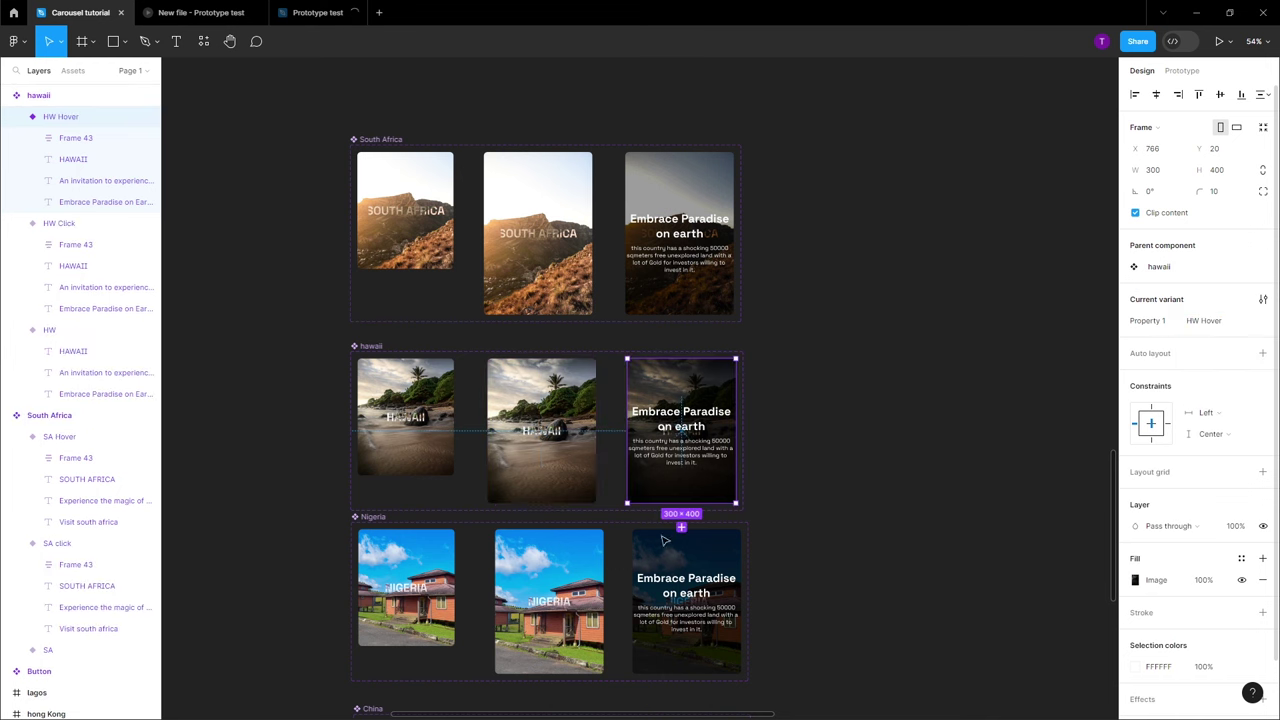
Assign a new Property 1 value named NG to the small Nigeria variant
scroll(540, 460, down, 4)
click(443, 346)
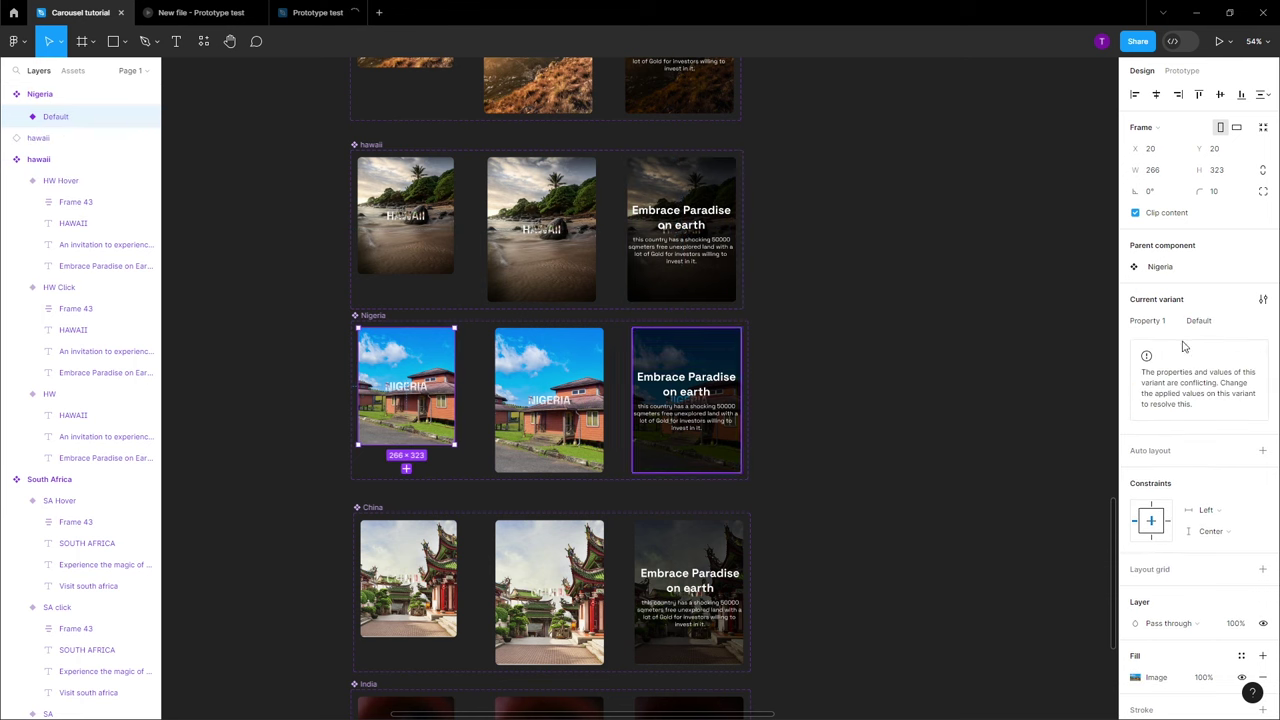
click(1220, 321)
click(1225, 346)
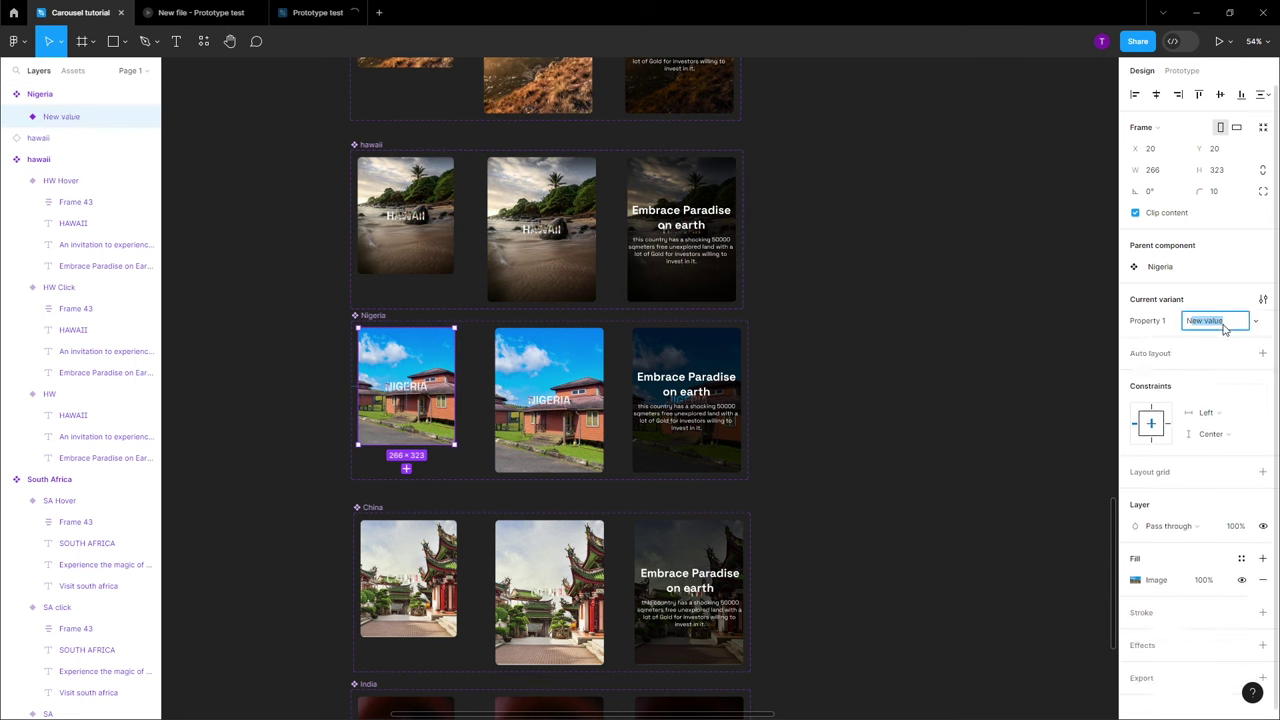
Assign a new Property 1 value named NG click to the enlarged Nigeria variant
click(549, 400)
click(1215, 342)
click(1225, 383)
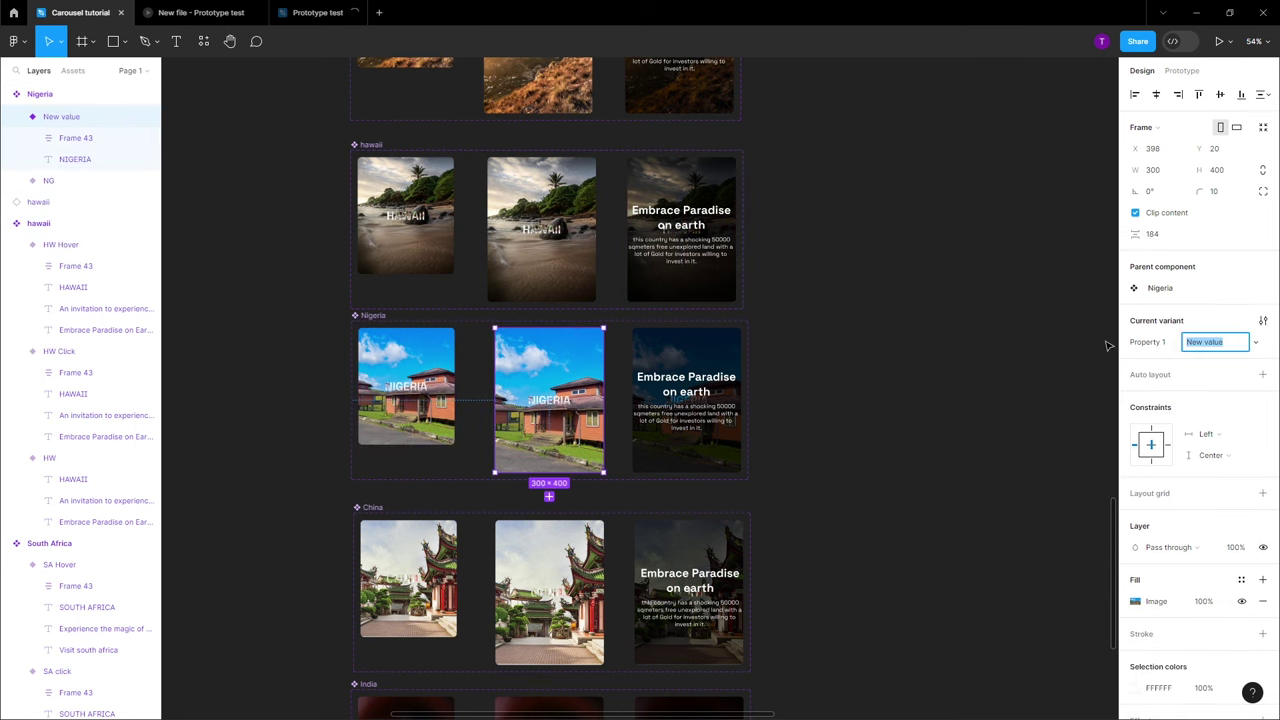
Change the darkened Nigeria variant's Property 1 value to NG Hover
click(686, 400)
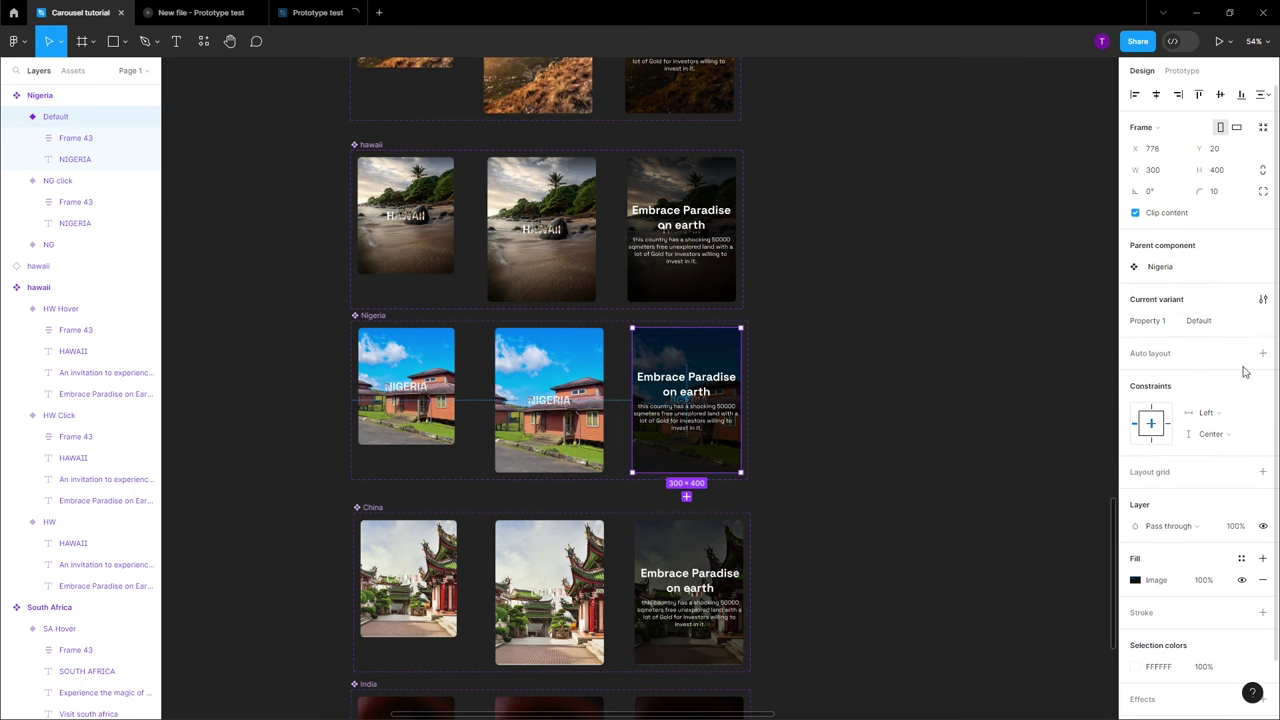
click(1255, 321)
click(1252, 385)
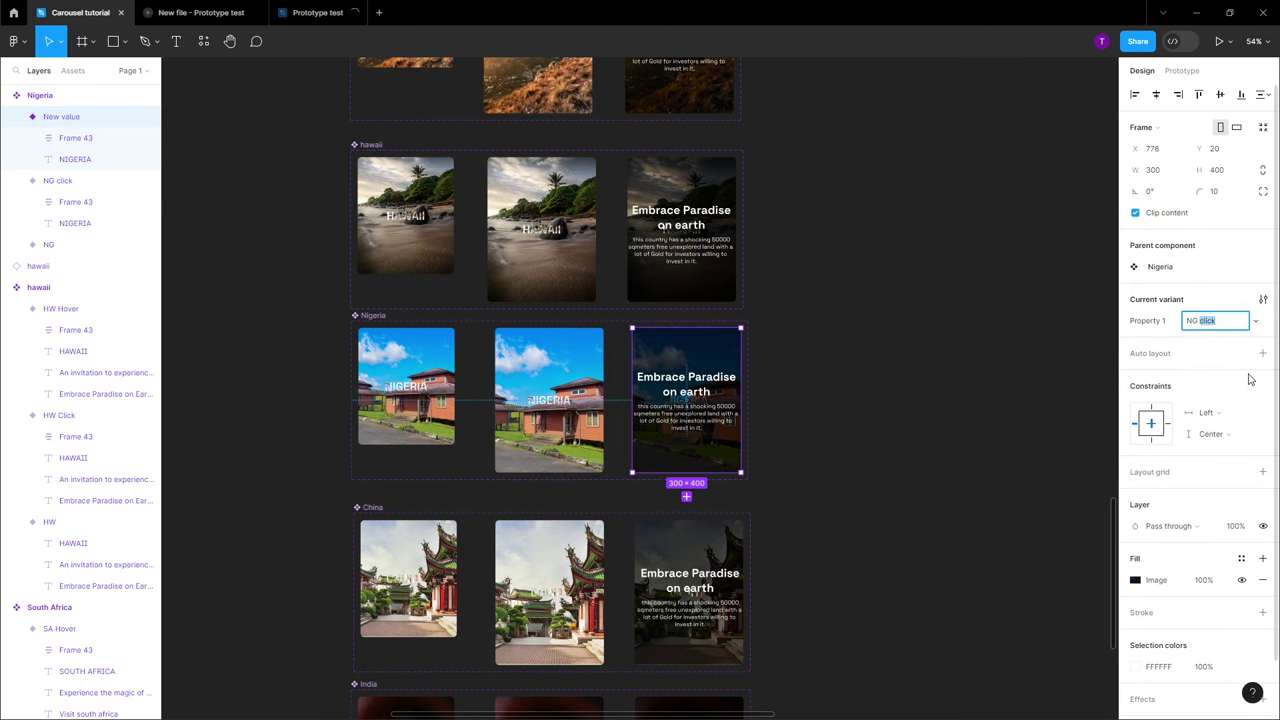
Assign a new Property 1 value named CH to the small China variant
scroll(550, 400, down, 3)
click(408, 445)
click(1215, 320)
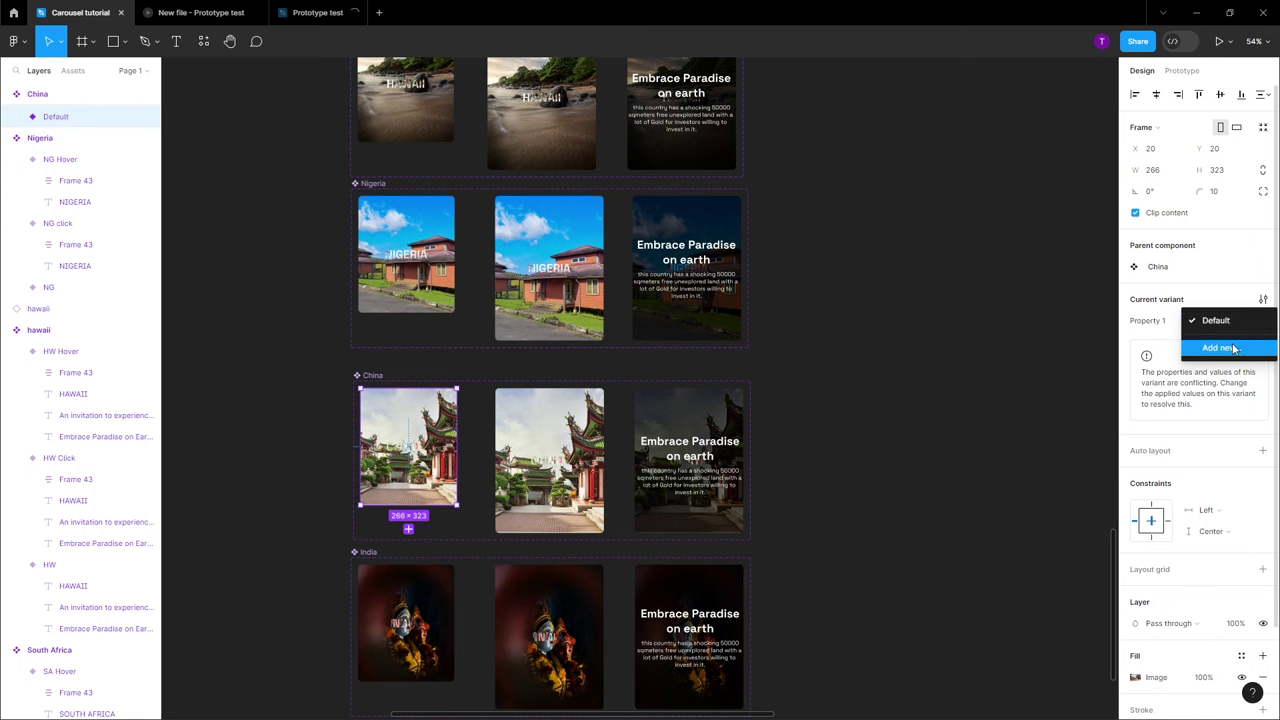
click(1225, 343)
text(H)
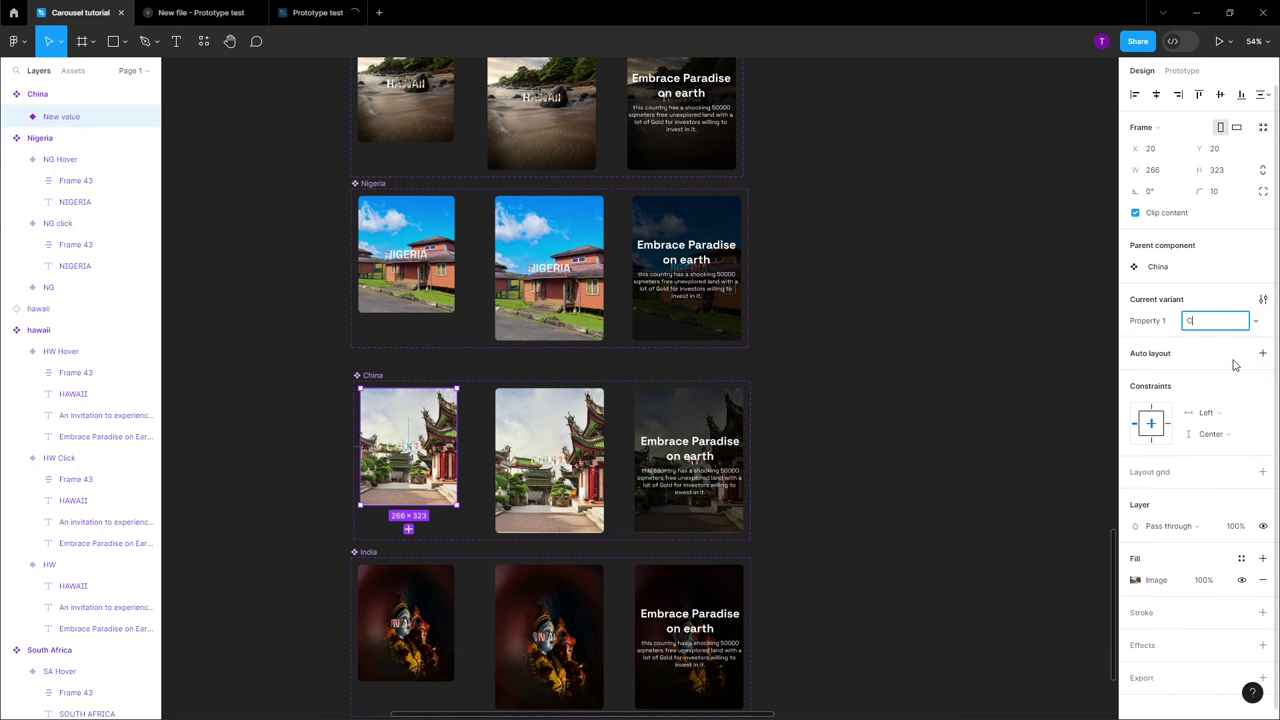
key(Return)
Assign a new Property 1 value named CH Click to the enlarged China variant
click(568, 440)
click(1256, 343)
click(1240, 399)
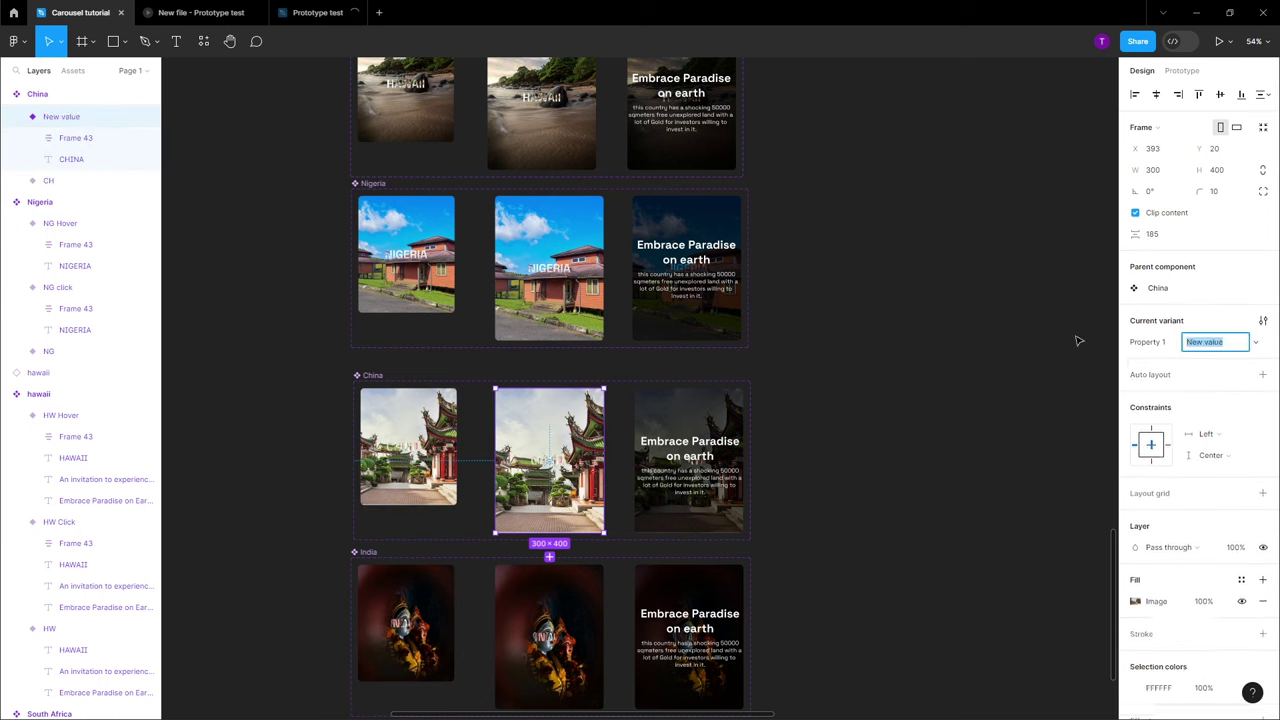
text(CH Click)
key(Return)
Change the darkened China variant's Property 1 value to a new value named CH Hover
click(689, 460)
click(1255, 320)
click(1228, 378)
text(CH Hover)
key(Return)
Assign a new Property 1 value named ID to the small India variant
scroll(946, 420, down, 3)
click(406, 470)
click(1255, 320)
click(1228, 346)
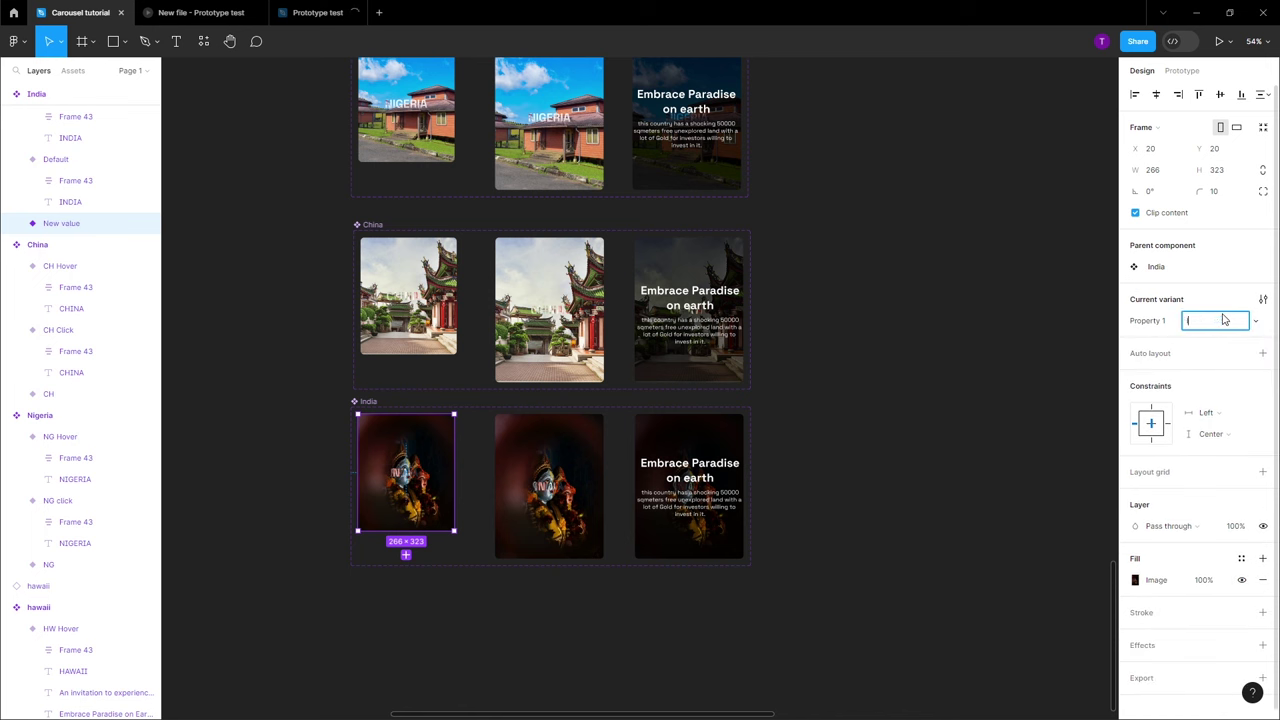
text(Id)
key(BackSpace)
text(D)
key(Return)
Assign a new Property 1 value named ID Click to the enlarged India variant
click(570, 465)
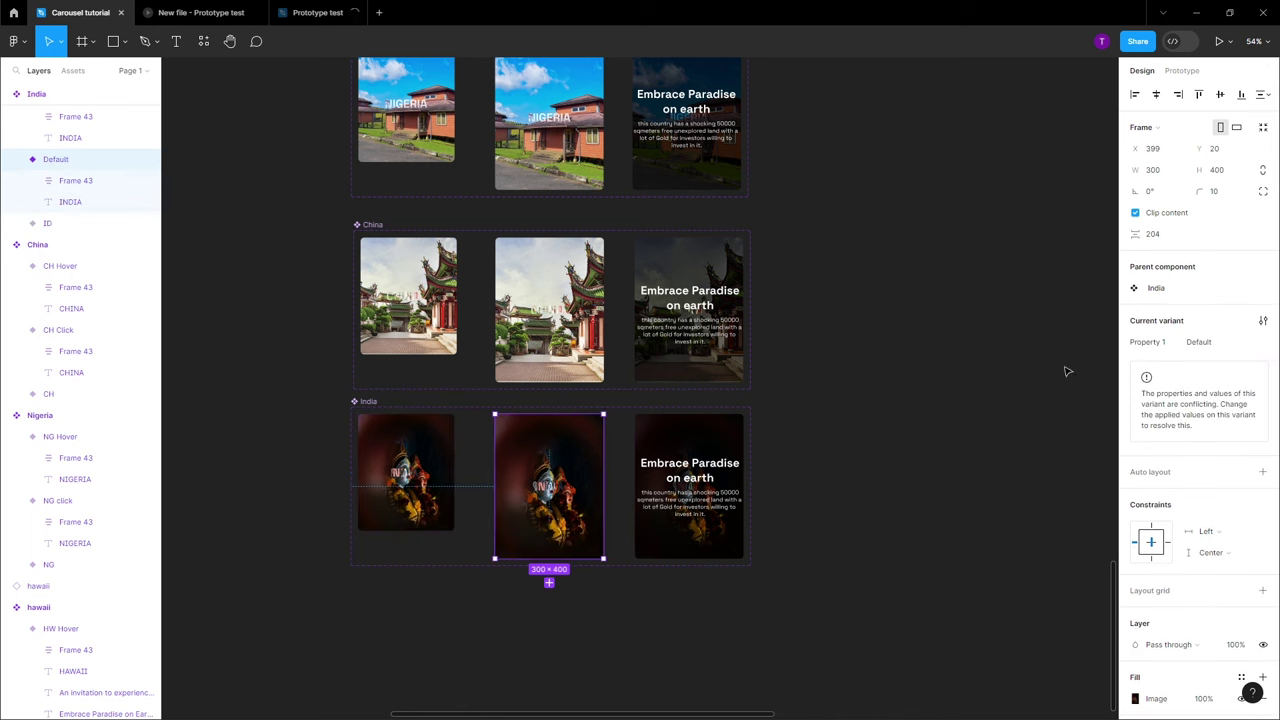
click(1257, 345)
click(1248, 390)
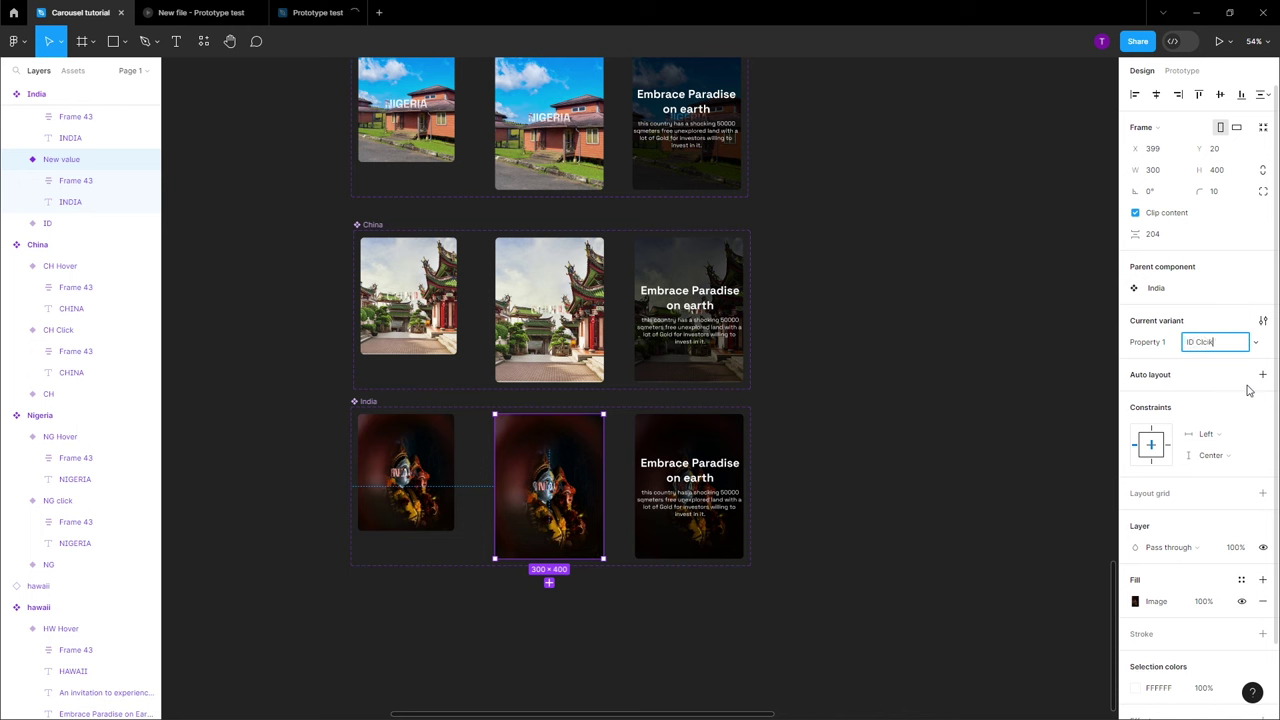
text(ID Click)
key(Return)
Change the darkened India variant's Property 1 value to a new value named ID Hover and clear the selection
key(Tab)
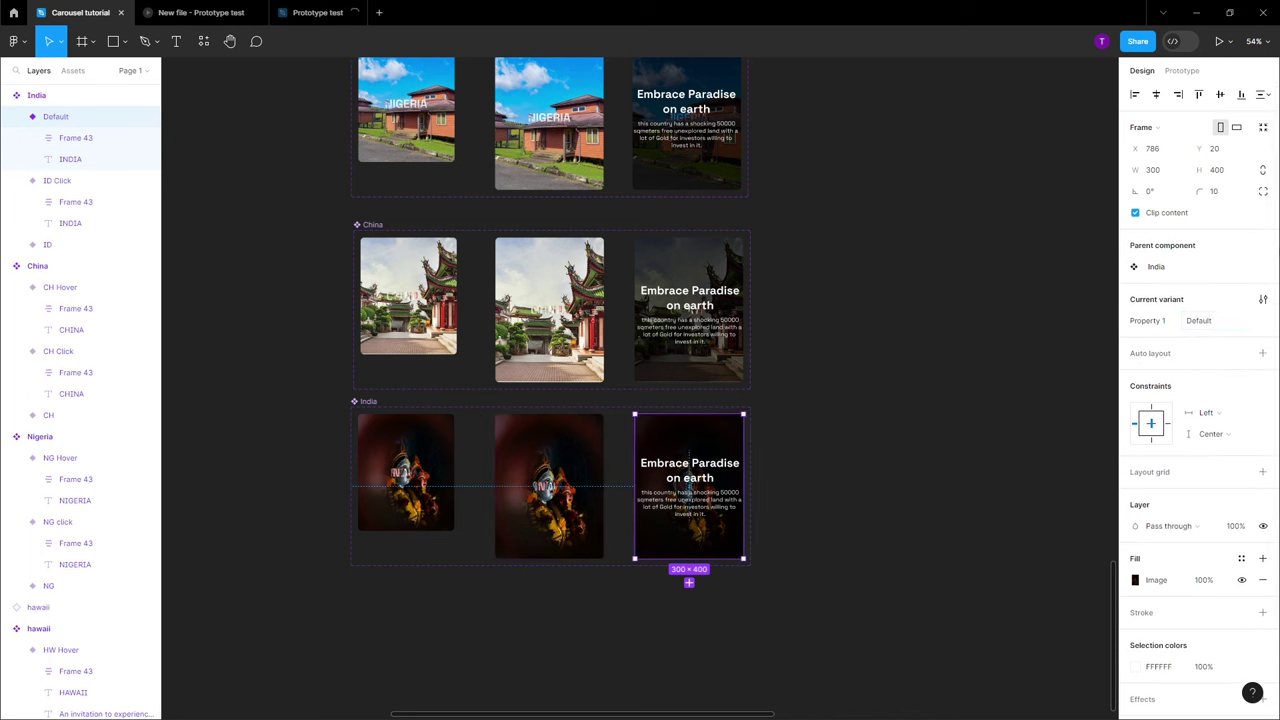
click(1255, 320)
click(1235, 377)
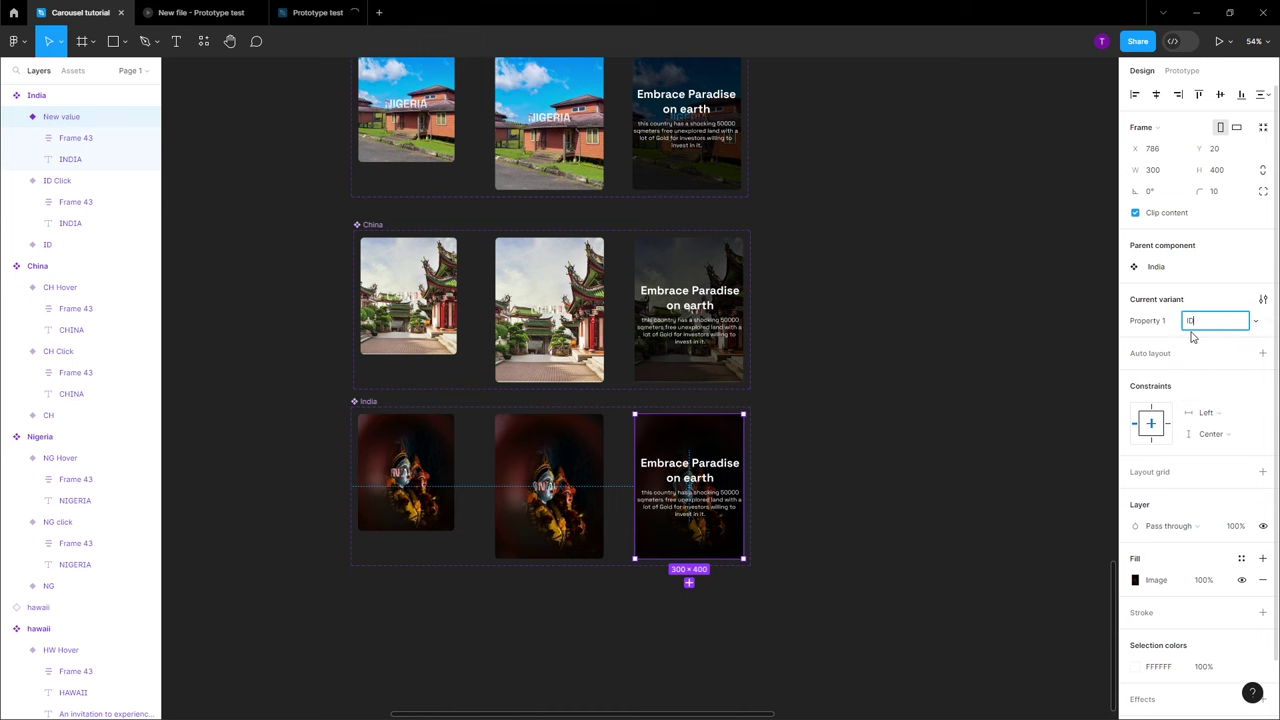
text(ID Hover)
key(Return)
scroll(843, 374, down, 5)
key(Escape)
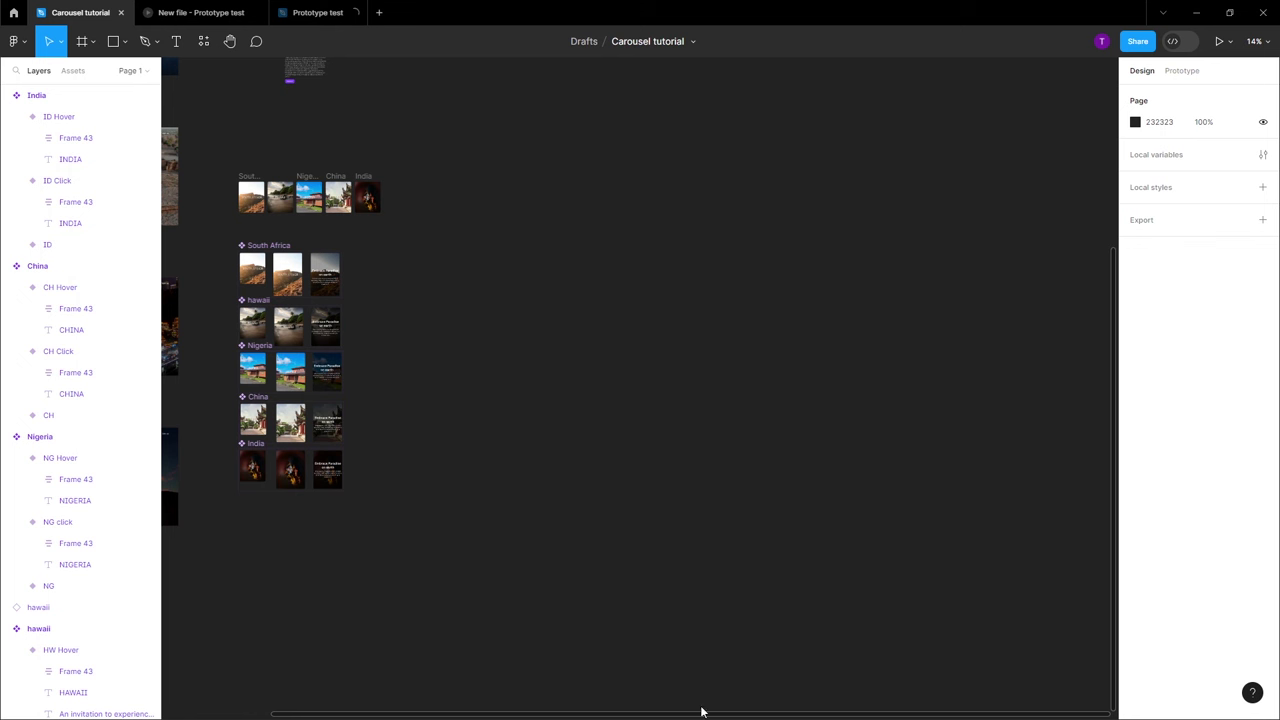
Insert an instance of the local China component on the empty canvas beside the component sets
click(203, 44)
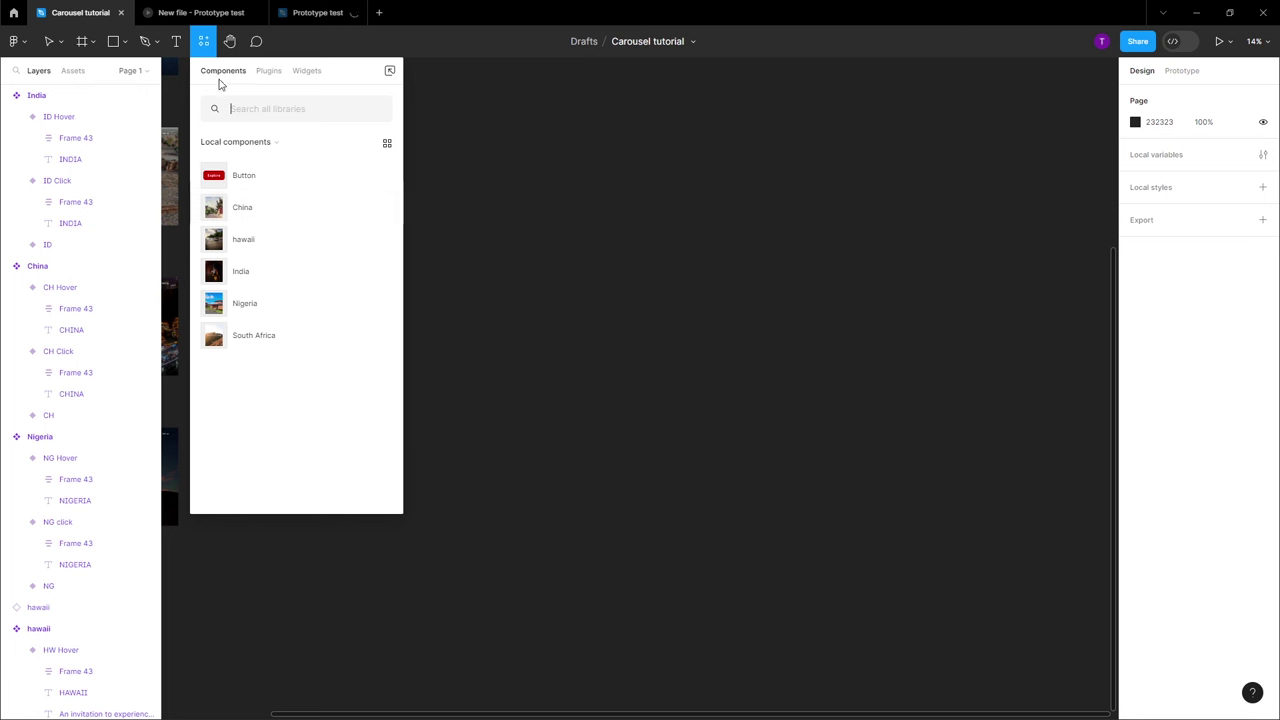
click(204, 42)
click(205, 41)
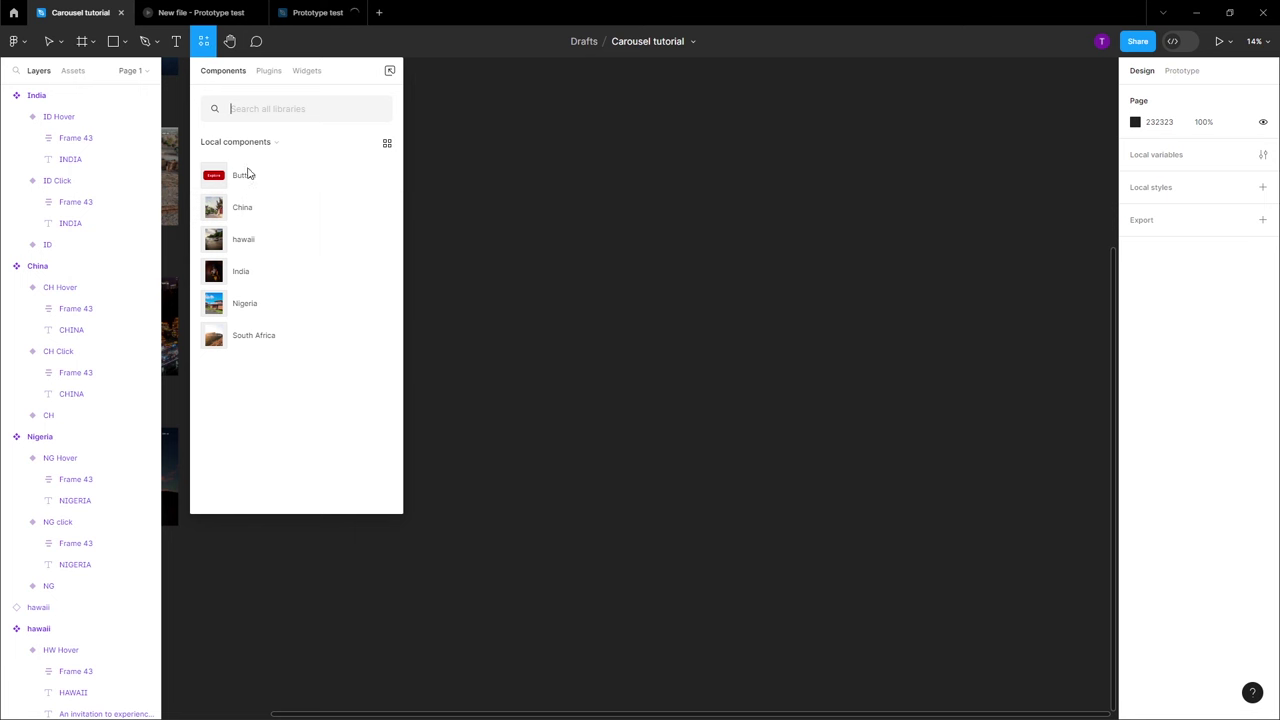
click(289, 218)
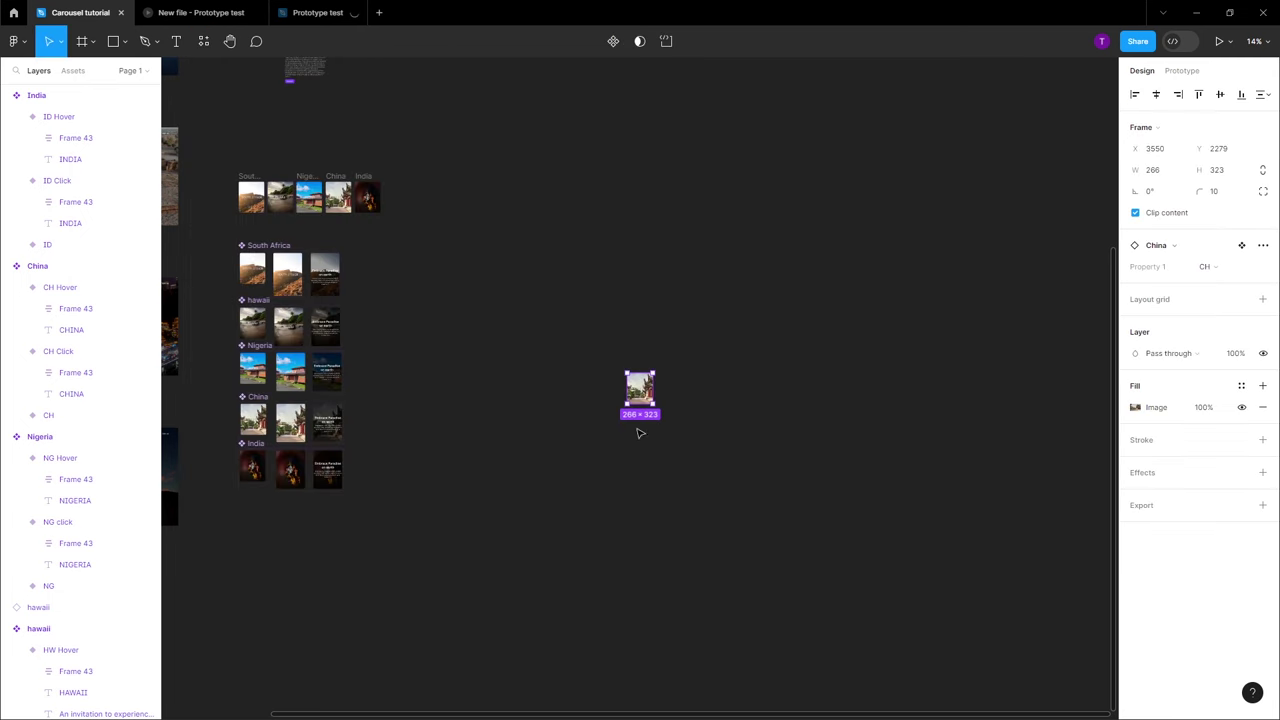
scroll(636, 422, up, 5)
drag(527, 309, 686, 313)
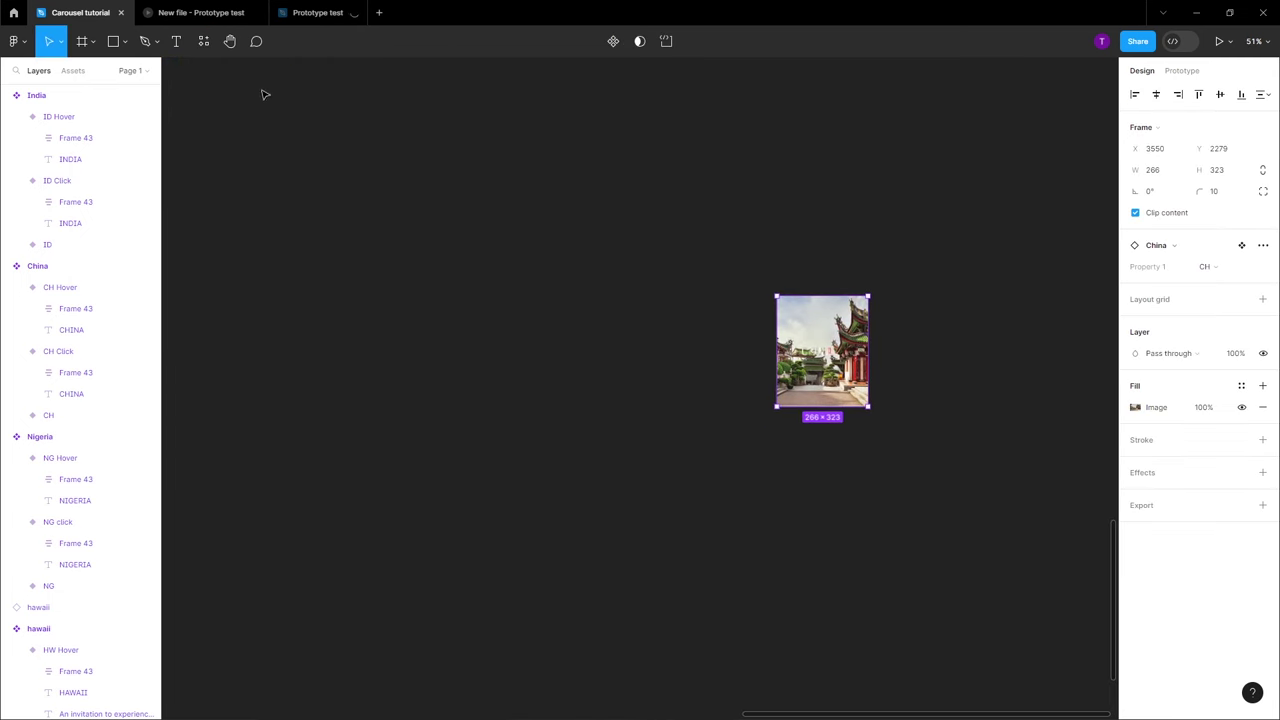
Insert instances of the local hawaii, India, Nigeria and South Africa components near the China instance
click(203, 41)
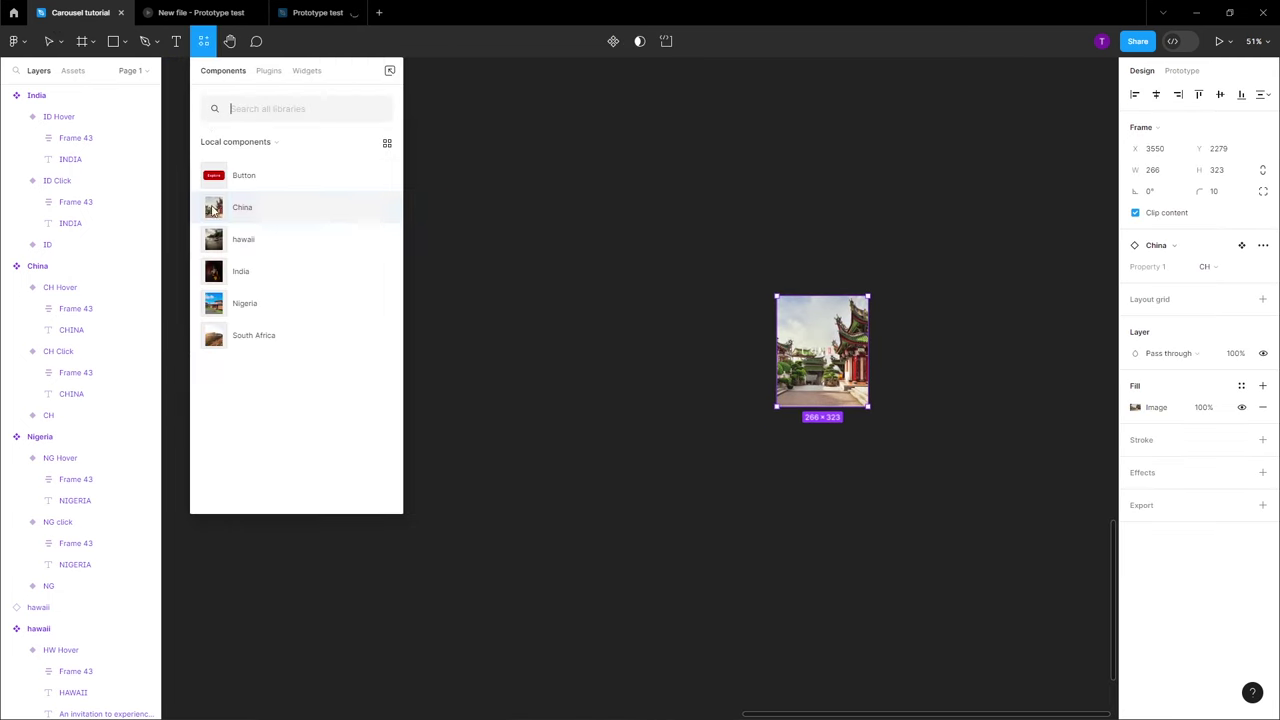
click(261, 241)
key(shift+i)
click(241, 271)
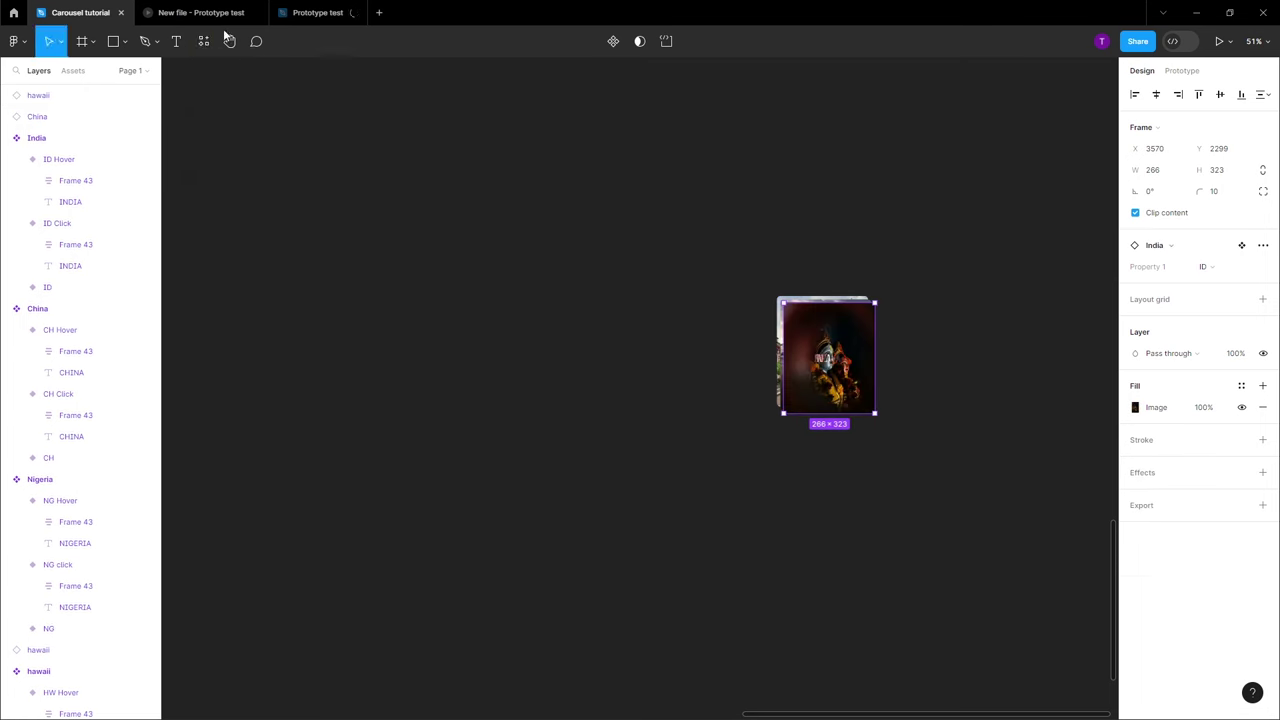
key(shift+i)
click(250, 305)
key(shift+i)
click(250, 335)
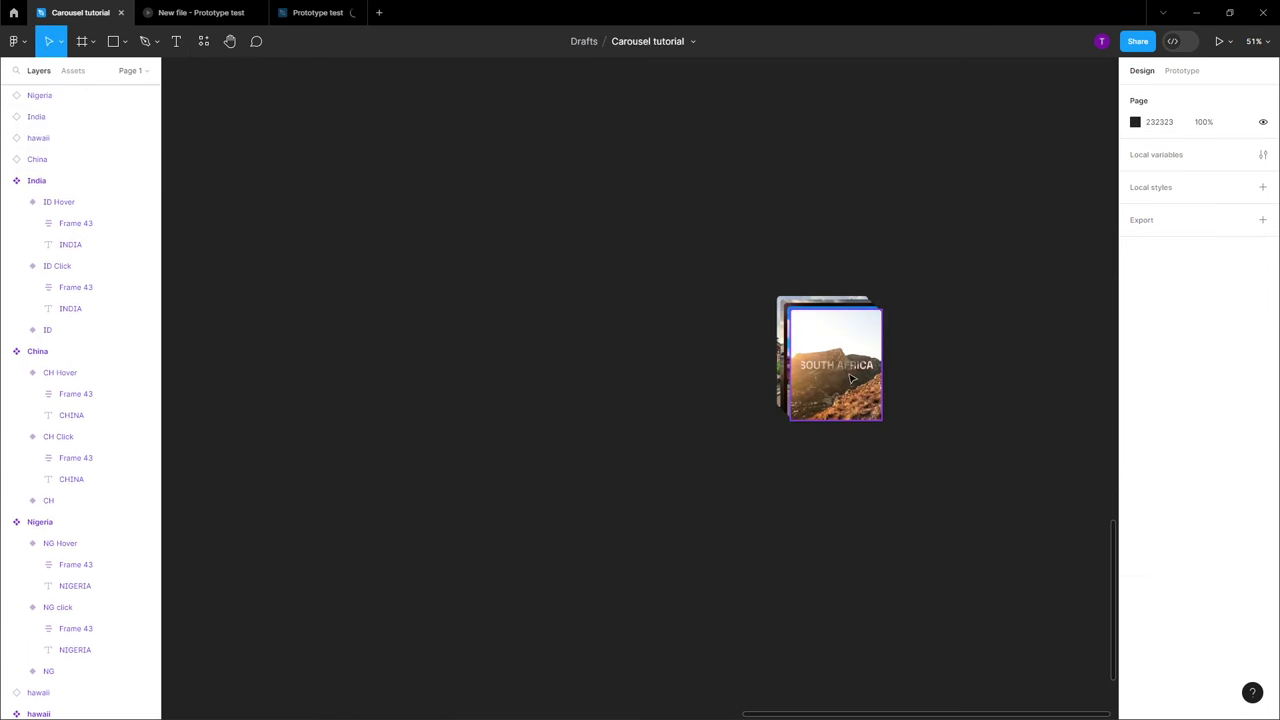
Spread the stacked instances apart, placing Hawaii directly beside South Africa and moving Nigeria and India clear of China
drag(851, 376, 636, 364)
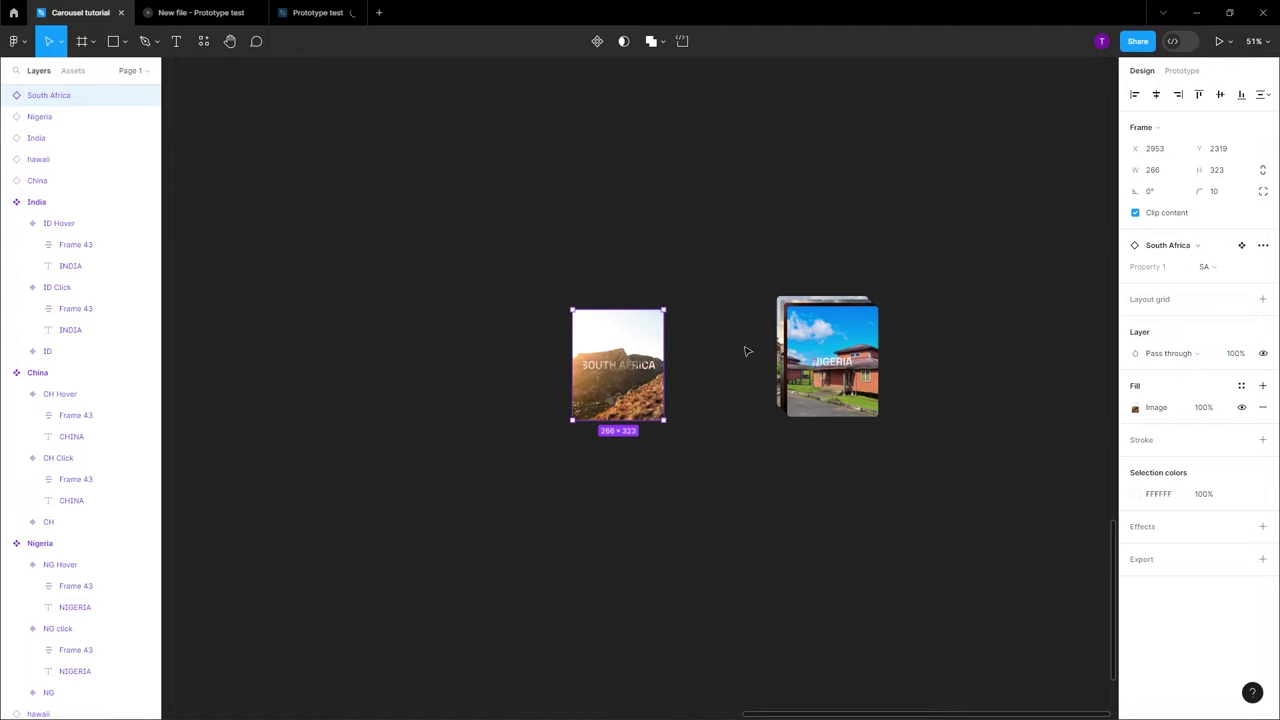
click(190, 12)
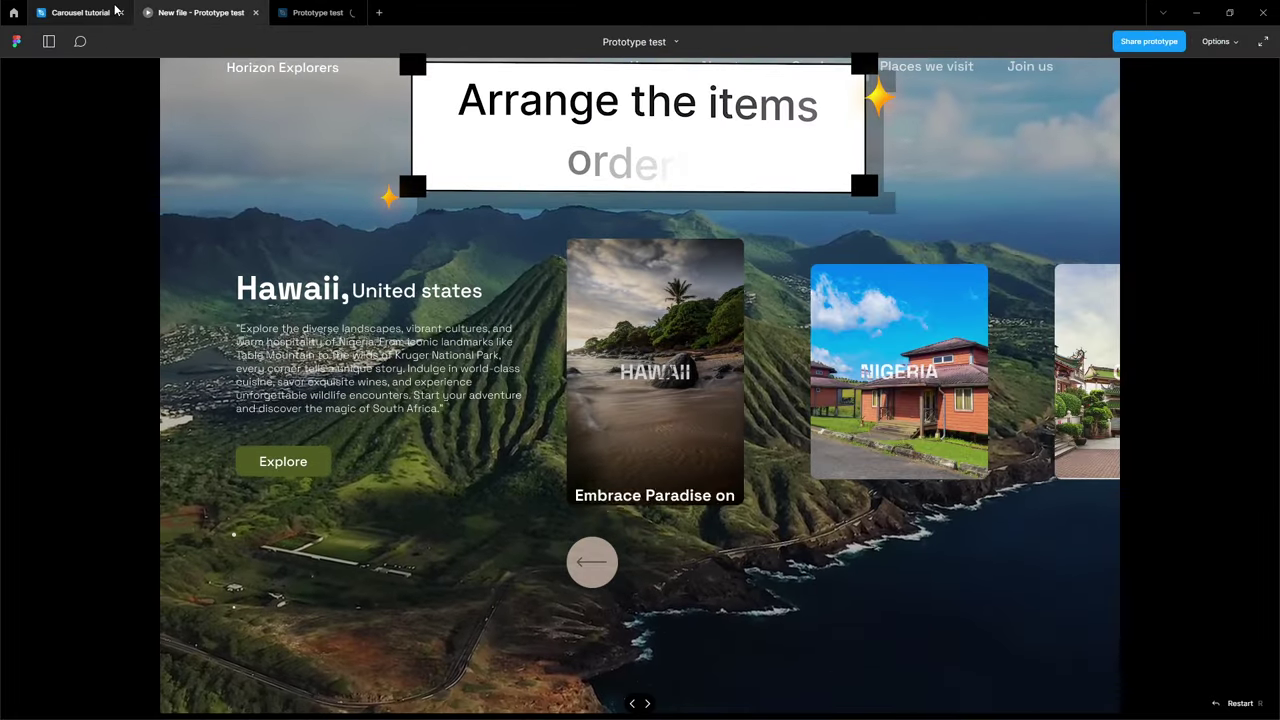
click(82, 12)
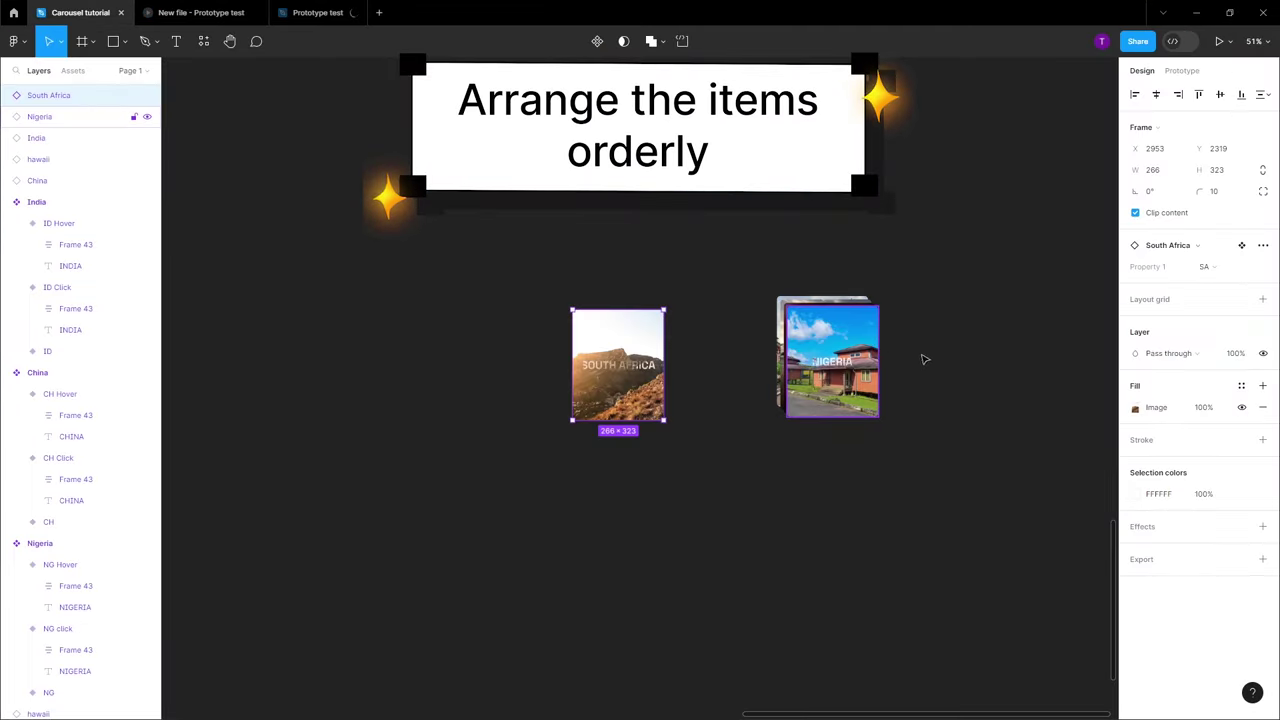
drag(830, 360, 959, 370)
click(800, 355)
drag(822, 353, 873, 457)
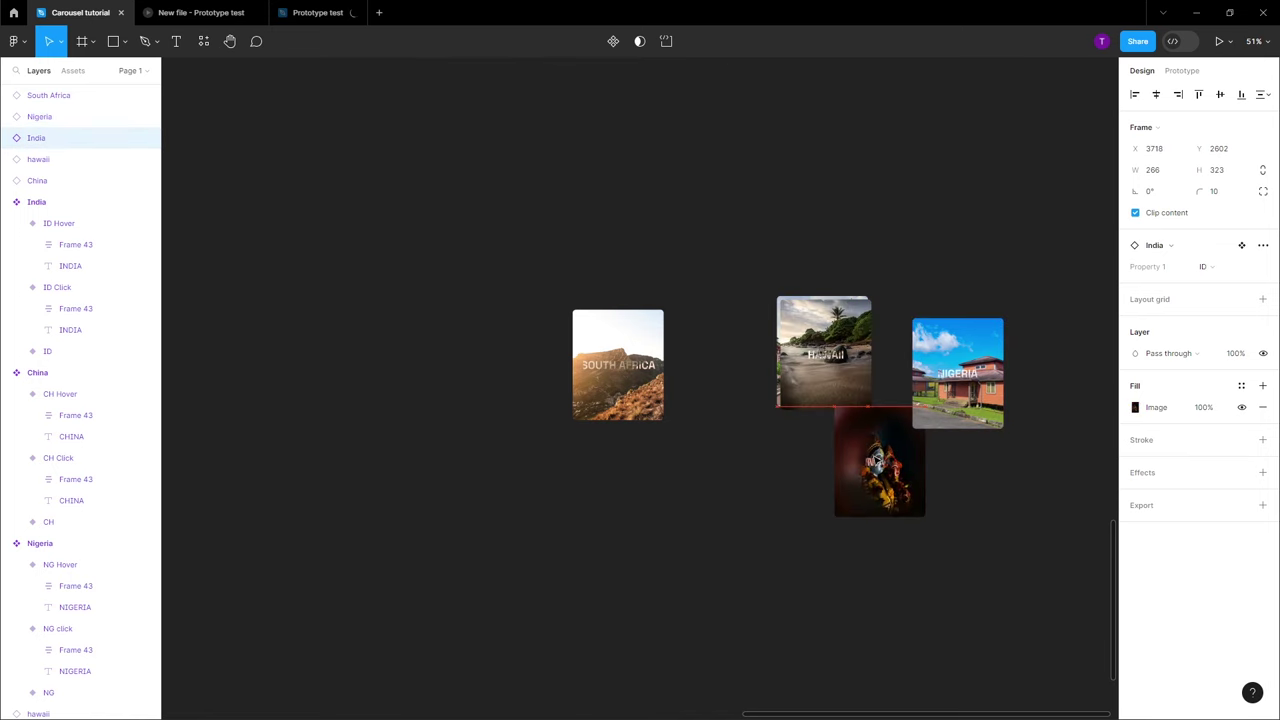
drag(810, 355, 707, 368)
Shift the South Africa and Hawaii pair away from the others, then line up China and Nigeria after them in the row
drag(522, 284, 730, 480)
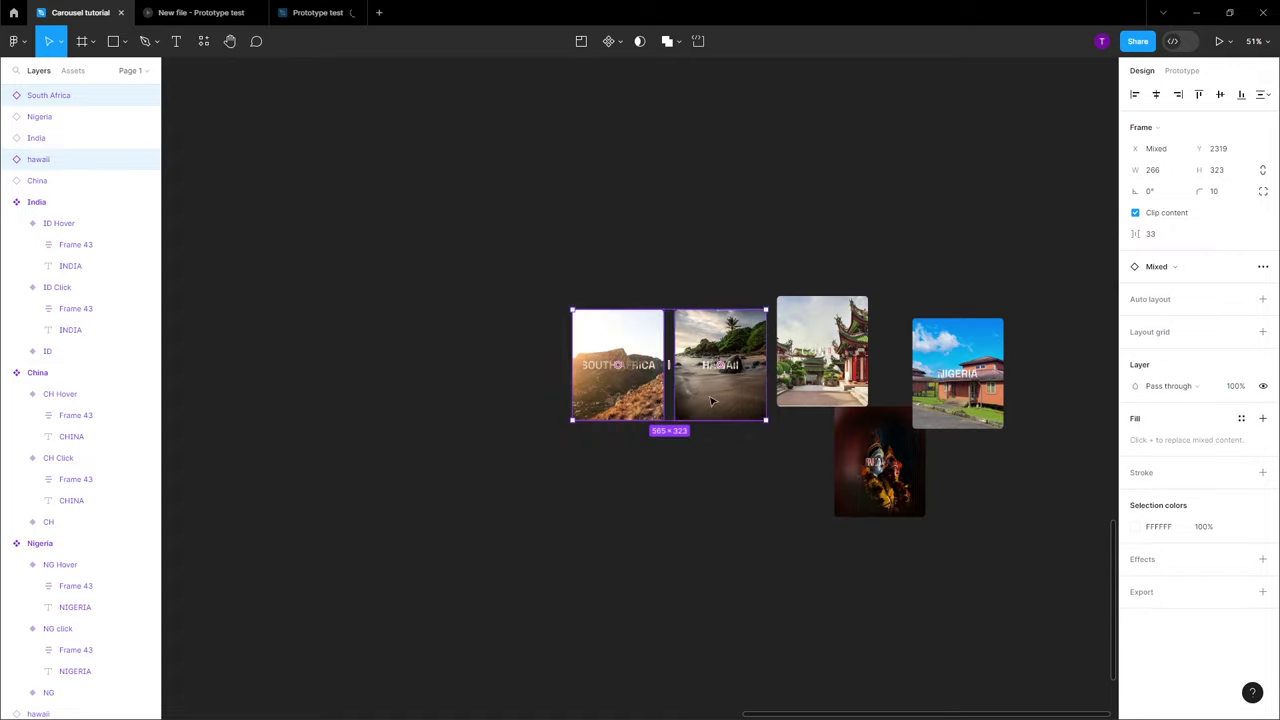
drag(712, 400, 615, 396)
click(805, 355)
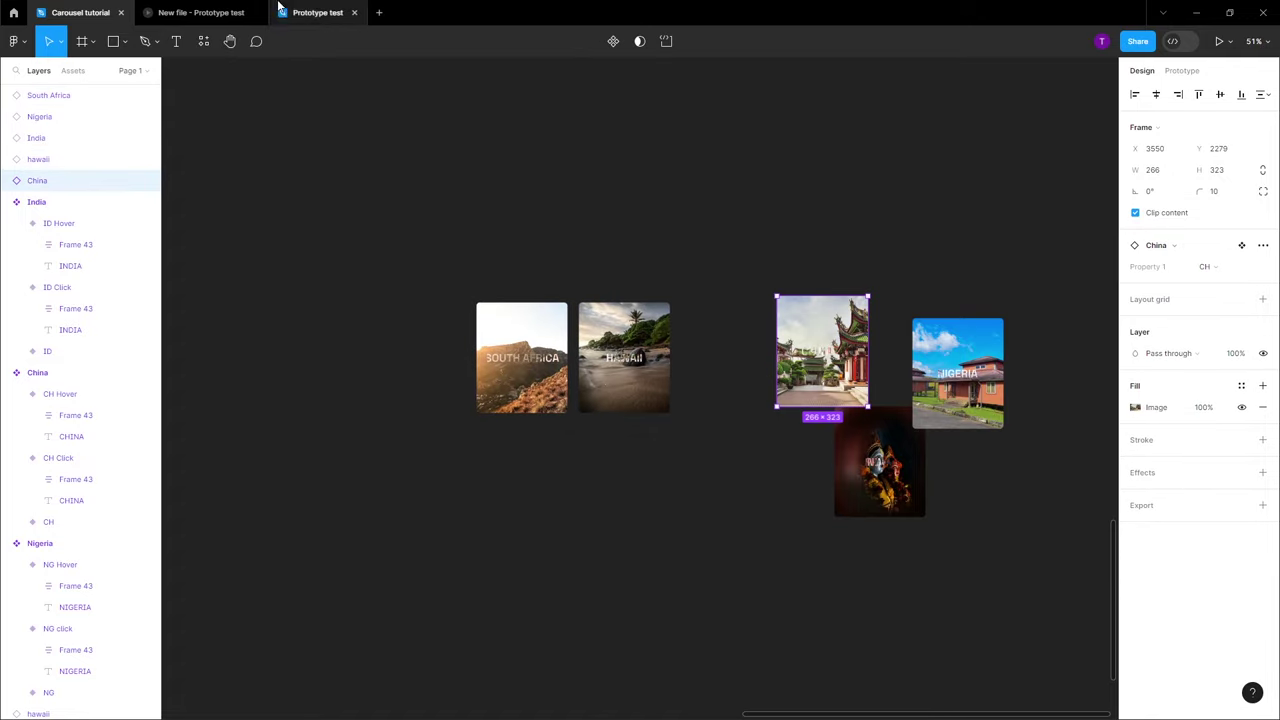
click(200, 12)
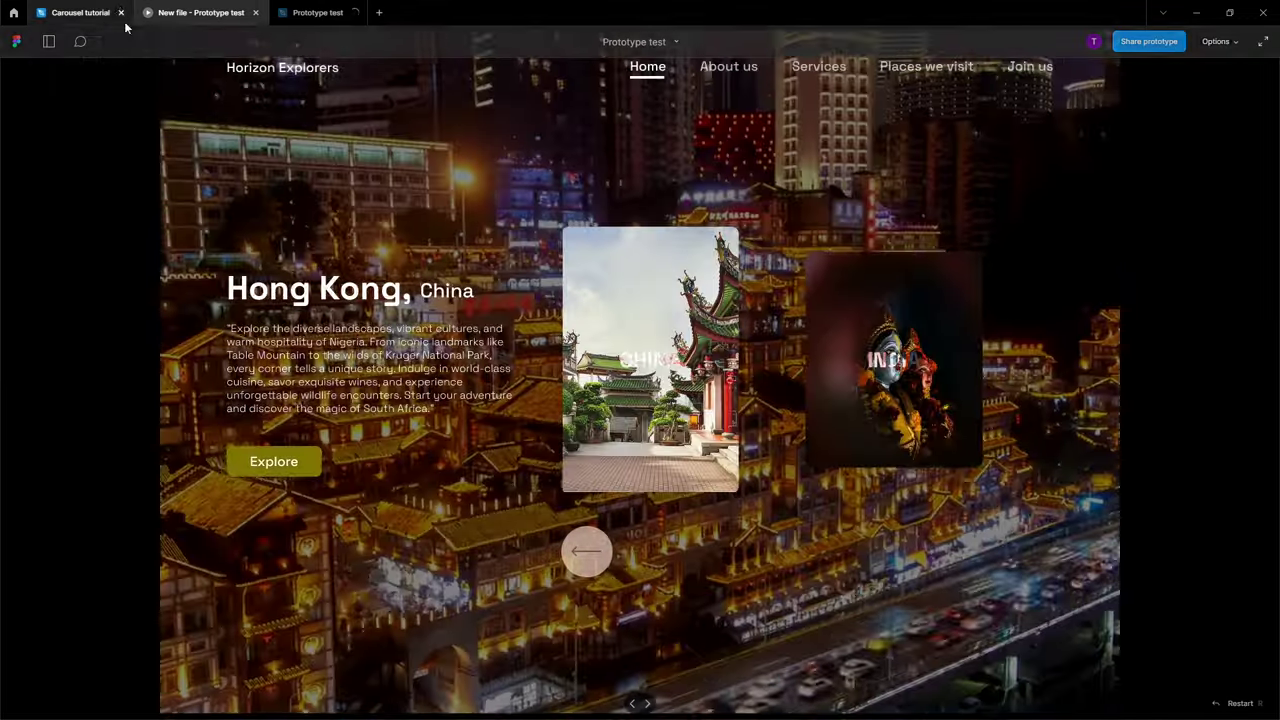
click(115, 14)
drag(727, 402, 745, 402)
click(903, 417)
mouse_move(903, 417)
mouse_down()
mouse_move(869, 362)
mouse_move(896, 436)
mouse_up()
drag(940, 380, 834, 362)
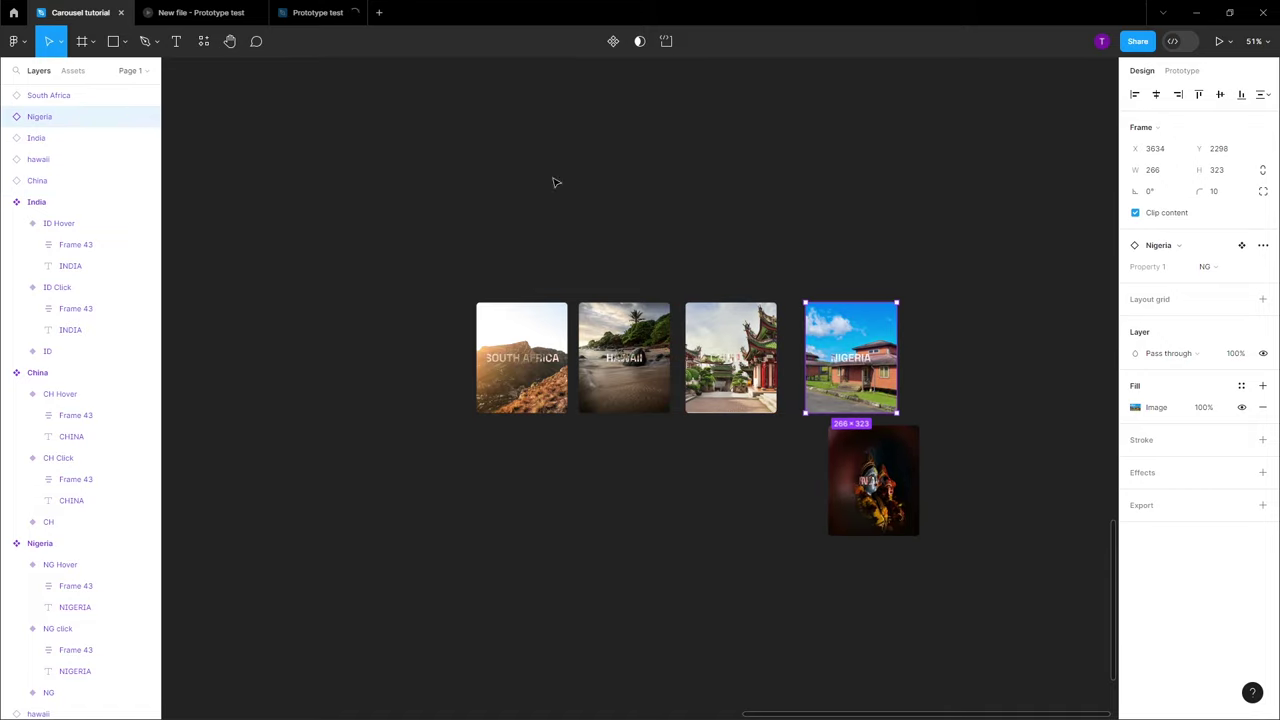
Check the card order in the prototype and reorder the row with China after Nigeria and India at the end
click(200, 12)
click(110, 12)
drag(731, 357, 973, 353)
drag(896, 494, 1100, 385)
Tidy up all five destination instances into one aligned row with equal horizontal spacing
drag(400, 220, 1071, 449)
click(1262, 95)
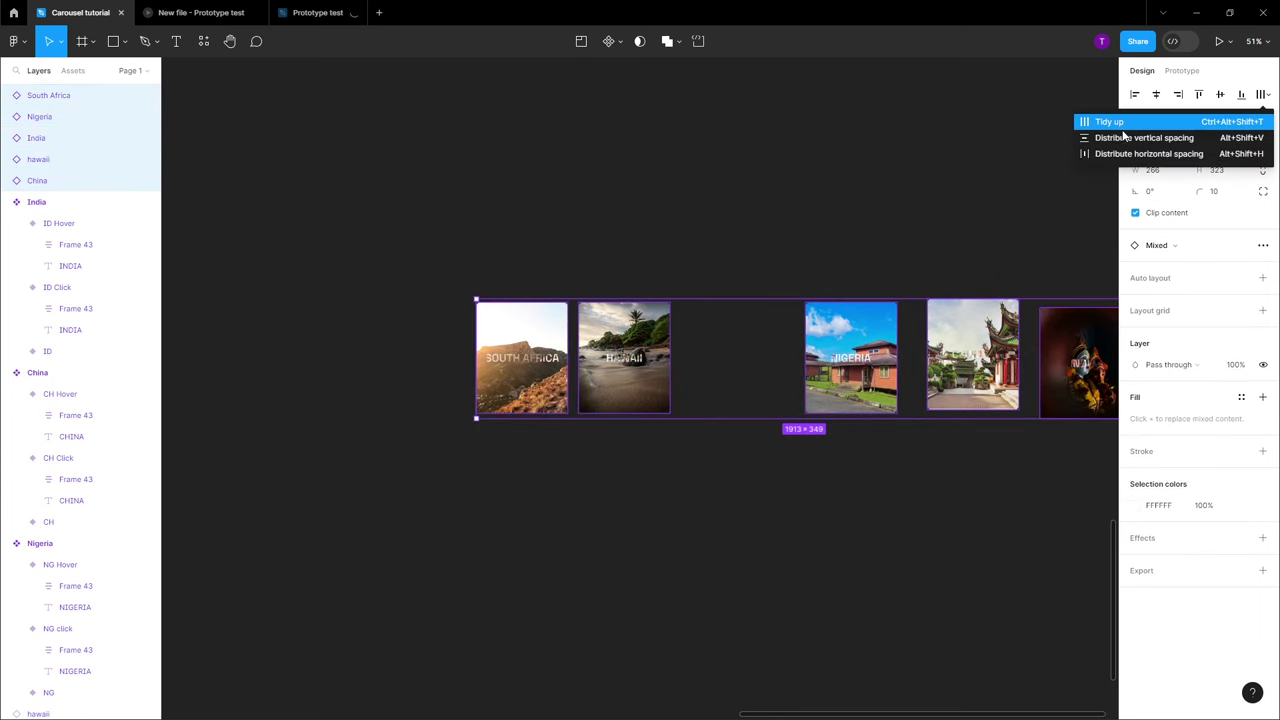
click(1082, 124)
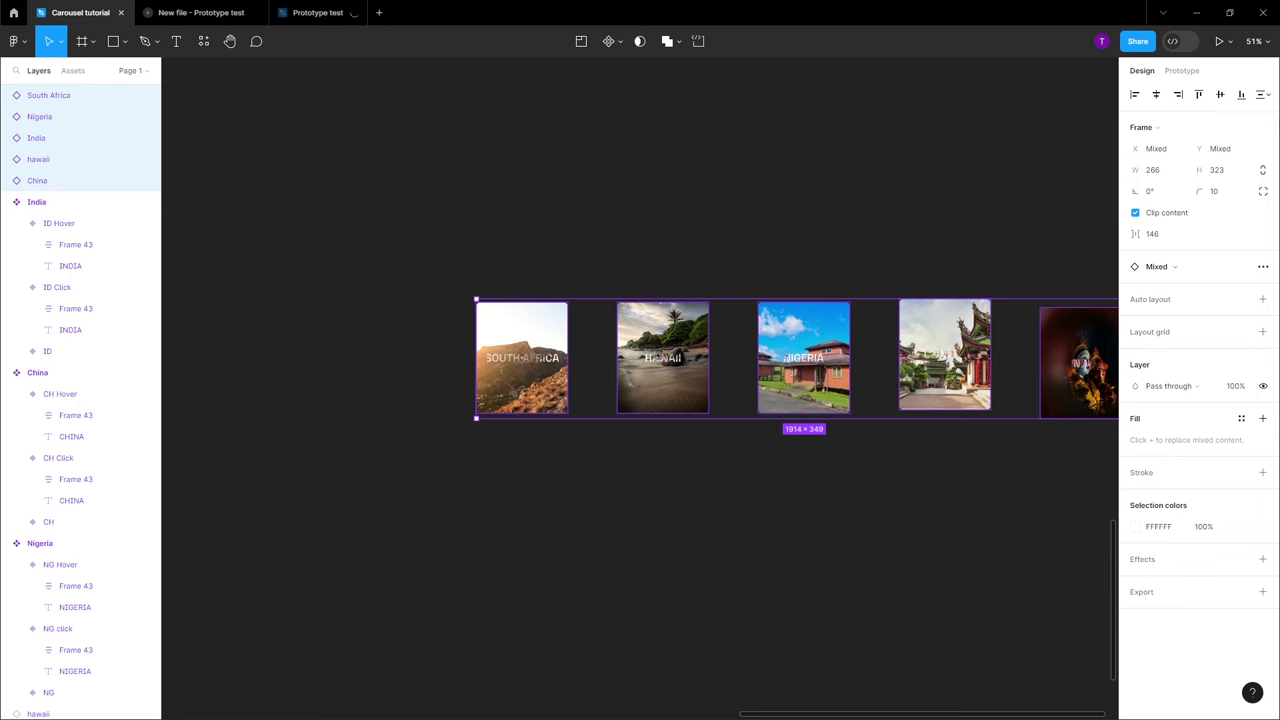
click(1272, 96)
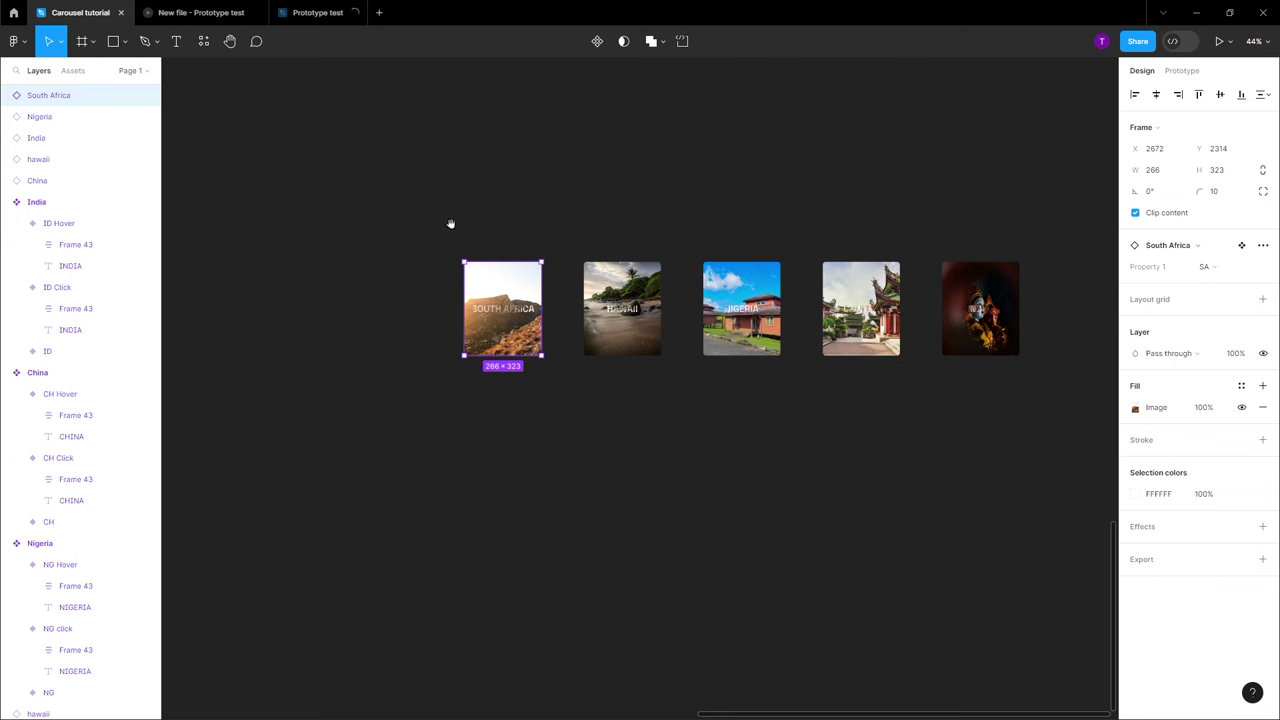
Examine the destination component sets, especially South Africa's variants, and compare them with the row of placed instances
drag(401, 204, 671, 271)
drag(535, 302, 945, 414)
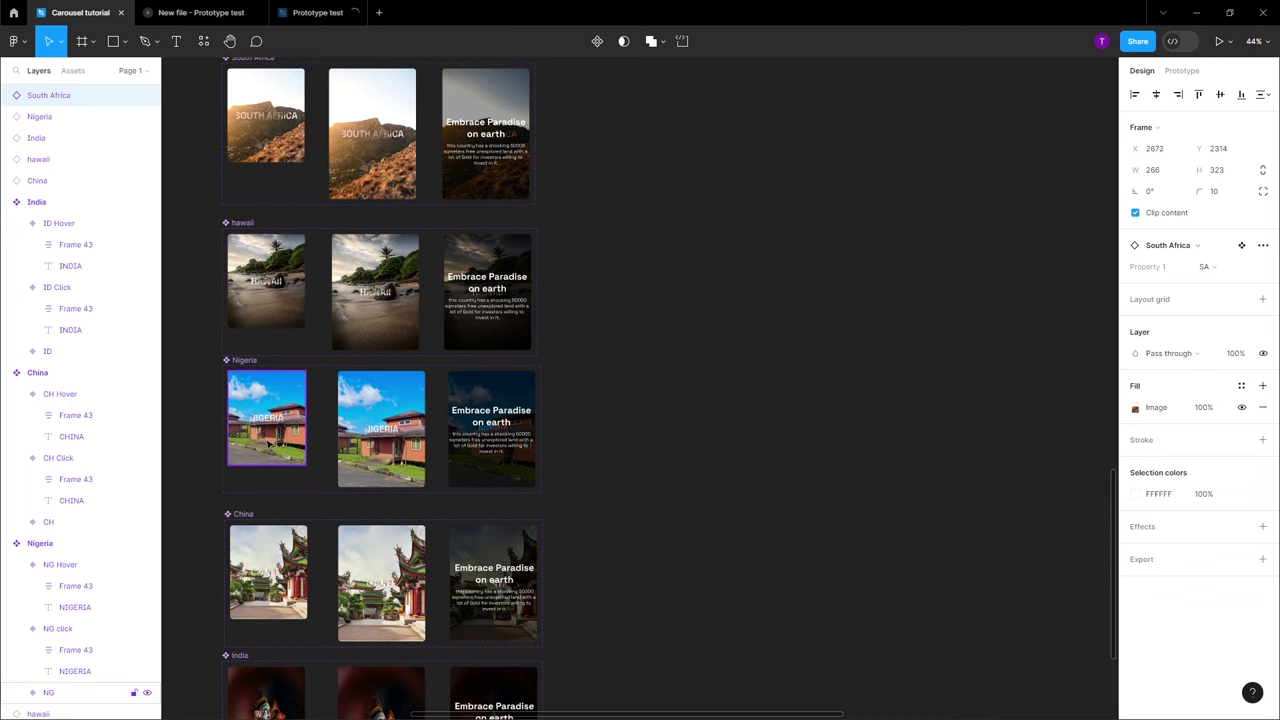
scroll(275, 245, up, 3)
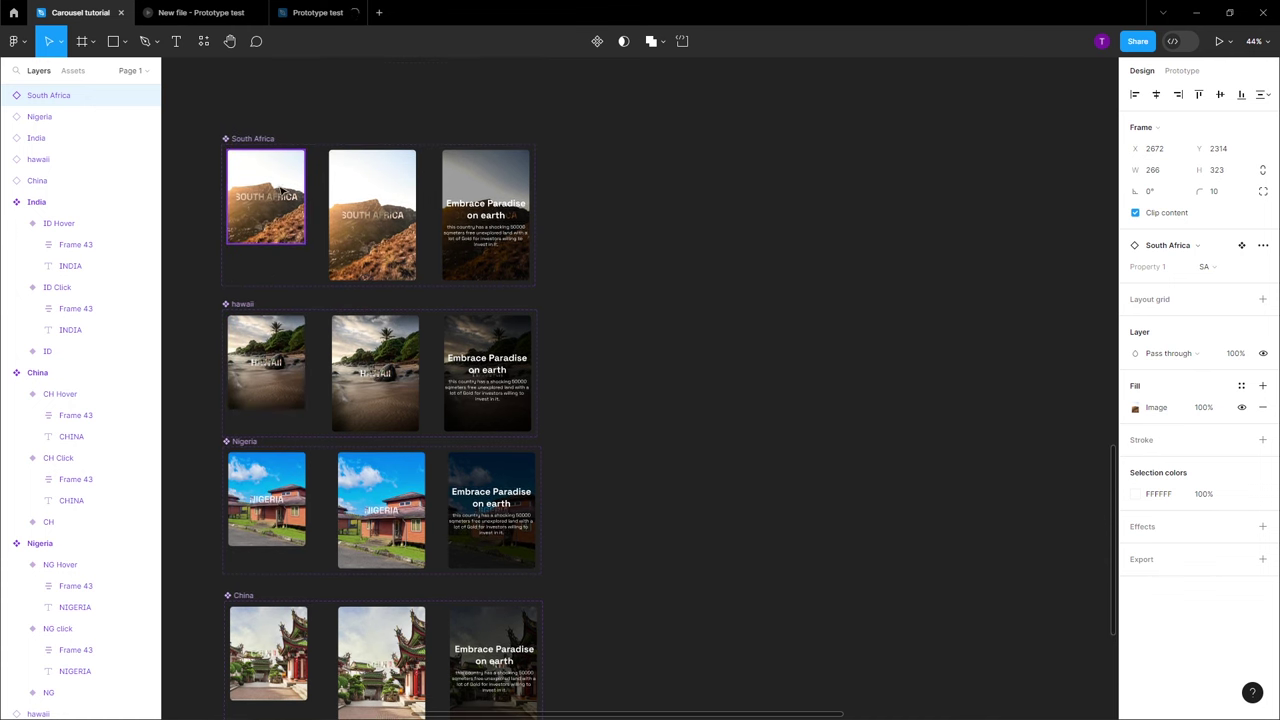
scroll(283, 165, up, 5)
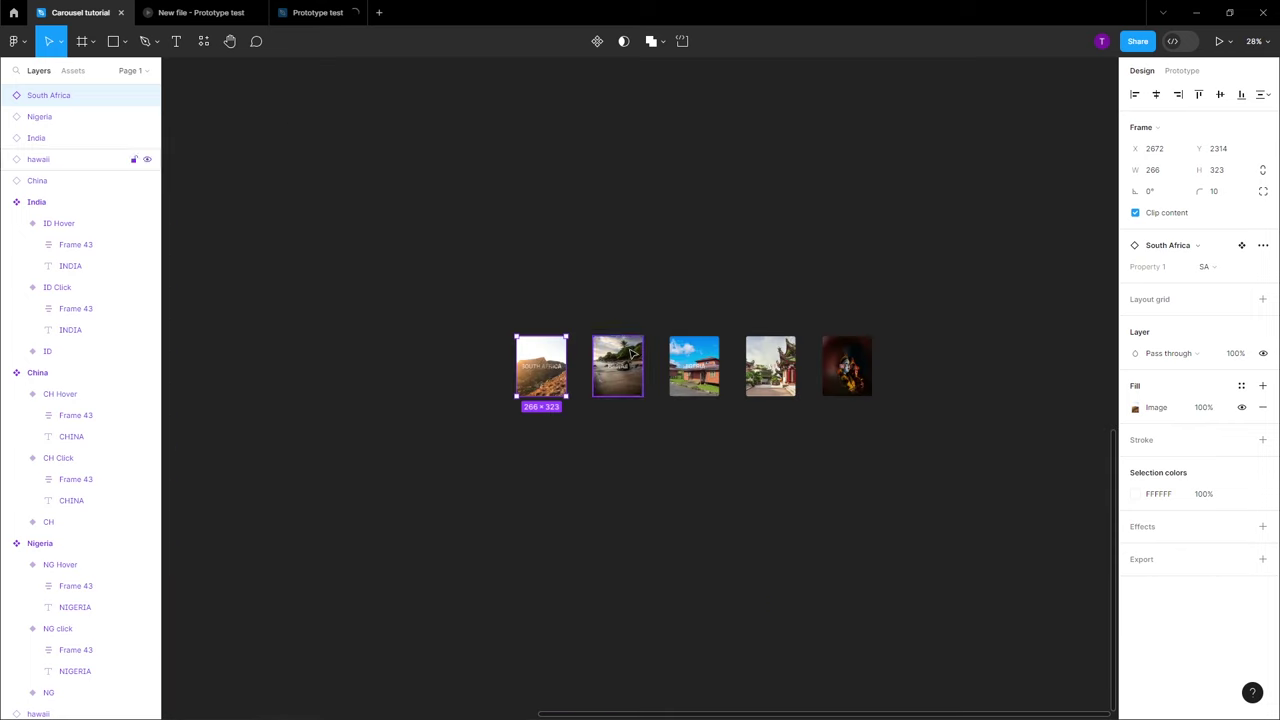
scroll(631, 353, up, 3)
scroll(463, 260, right, 5)
scroll(463, 260, down, 2)
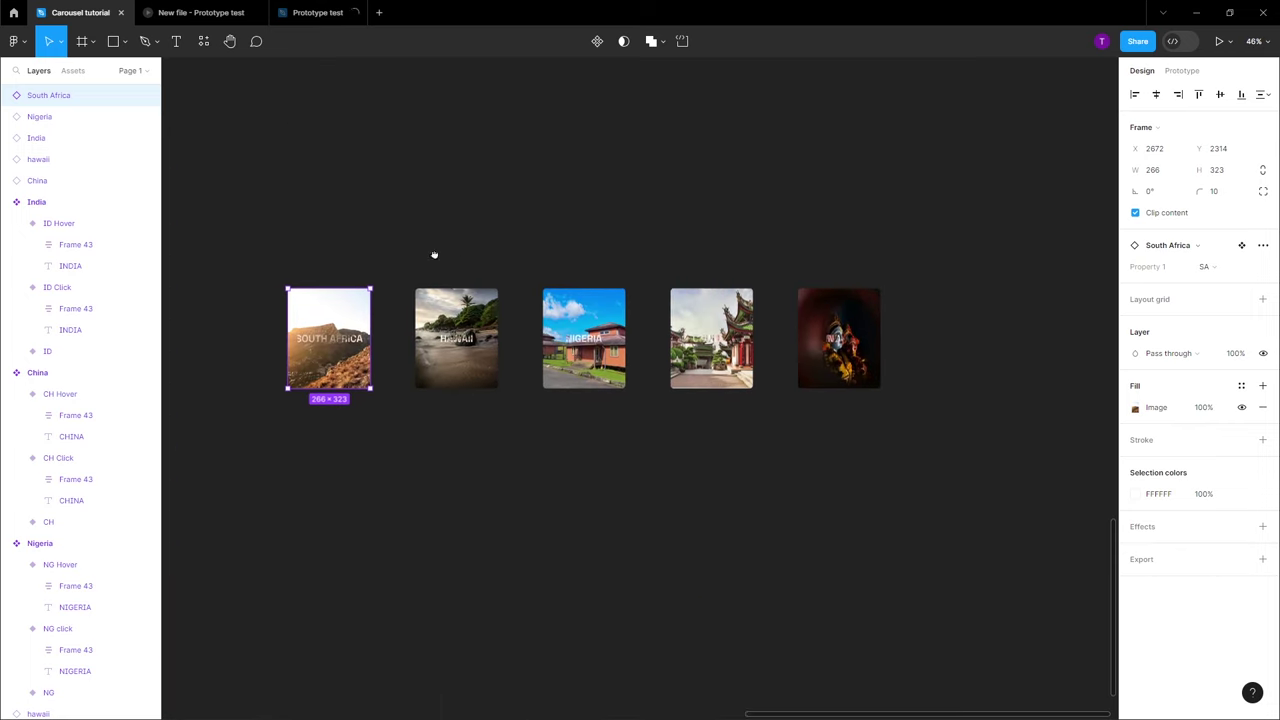
scroll(376, 418, left, 4)
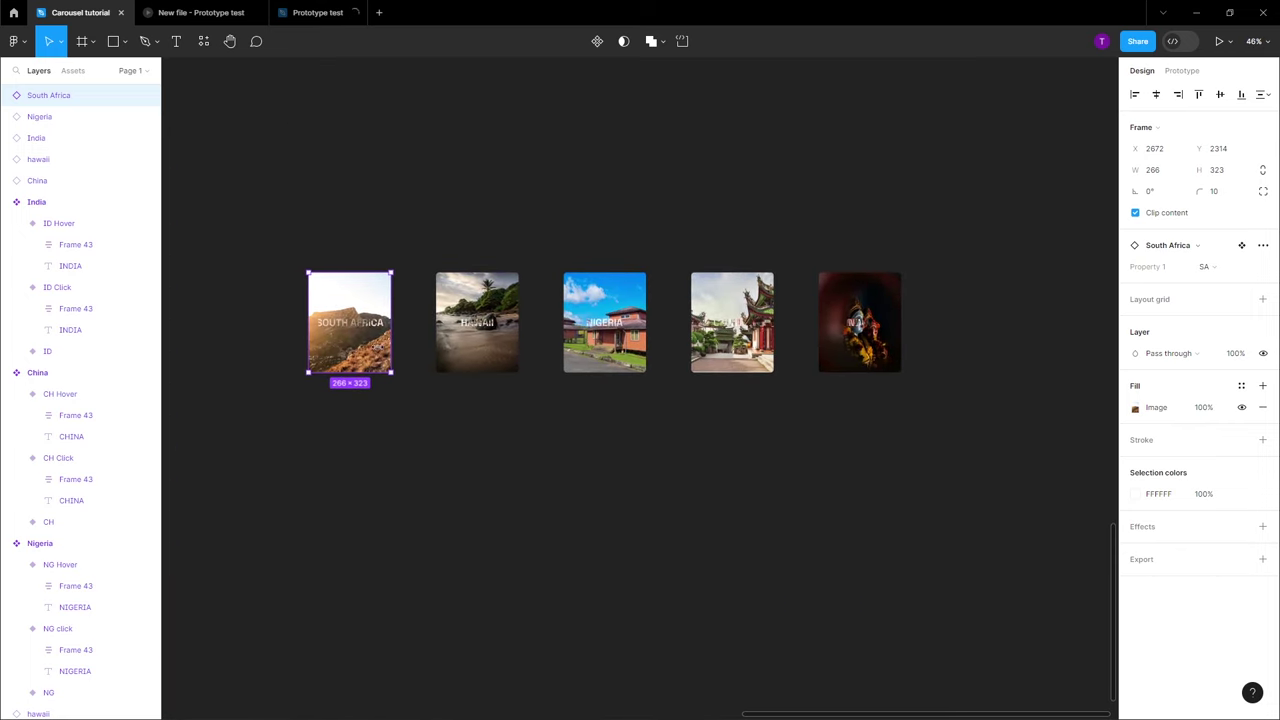
Switch the South Africa instance to the SA click variant and centre it vertically with the other cards in the row
click(1243, 268)
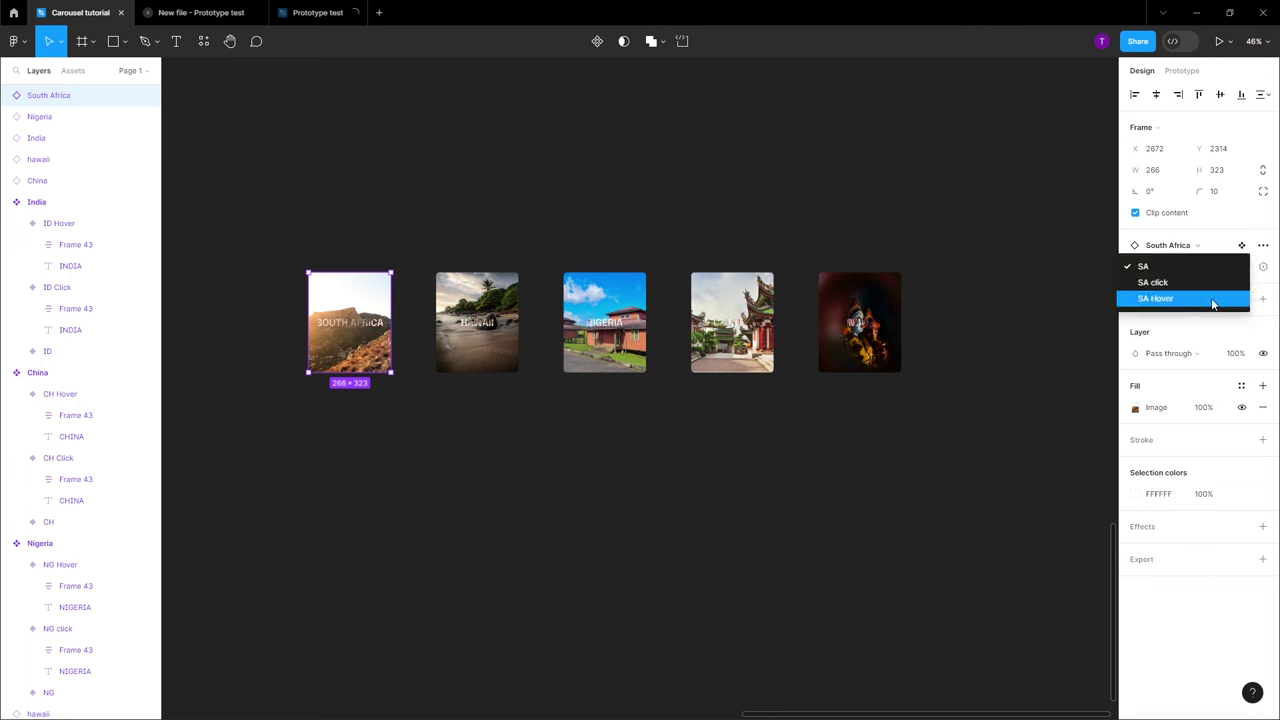
click(1212, 300)
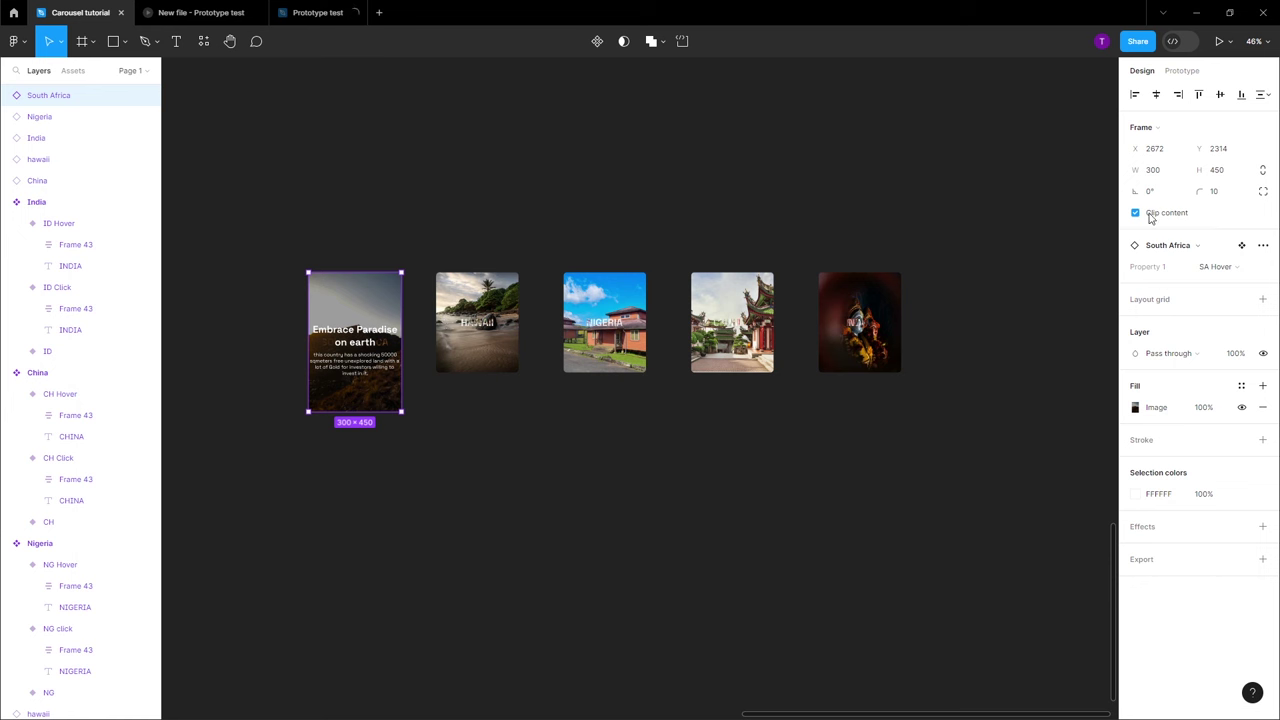
click(1212, 264)
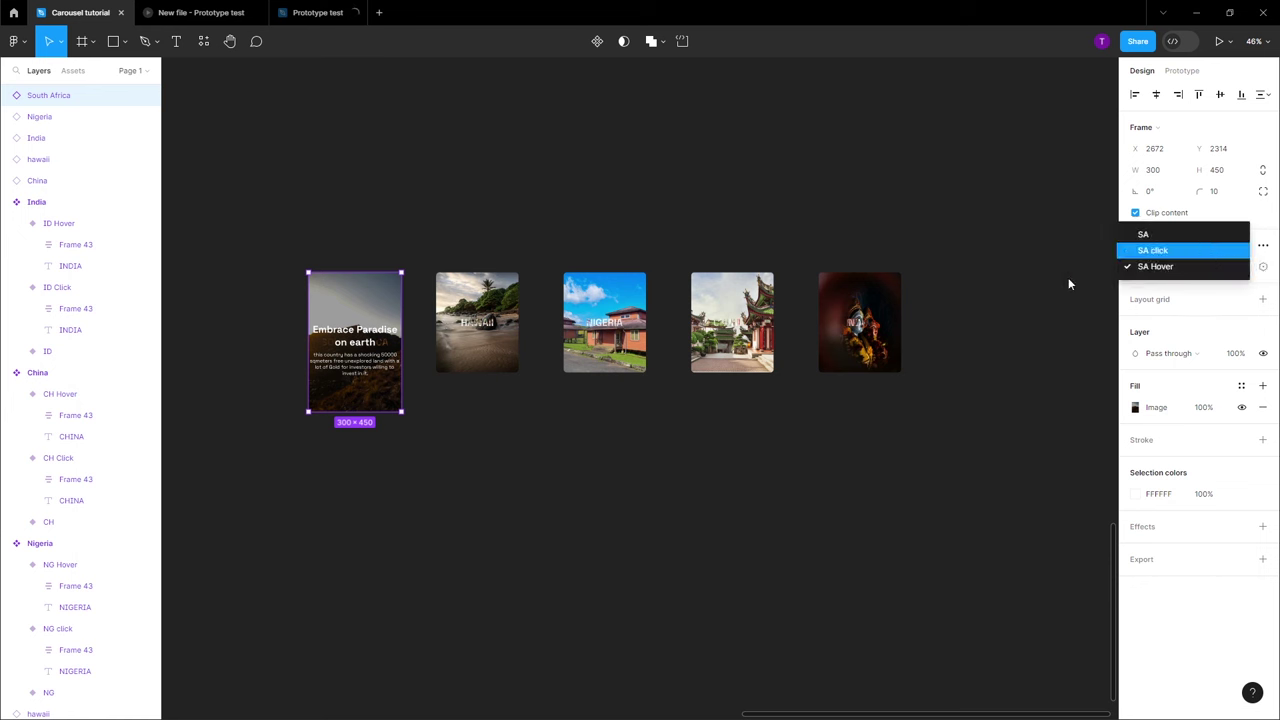
click(1176, 251)
drag(354, 311, 359, 291)
Check the enlarged active card in the prototype and tidy up all five destination instances into an evenly spaced row
drag(232, 210, 314, 263)
drag(259, 182, 979, 450)
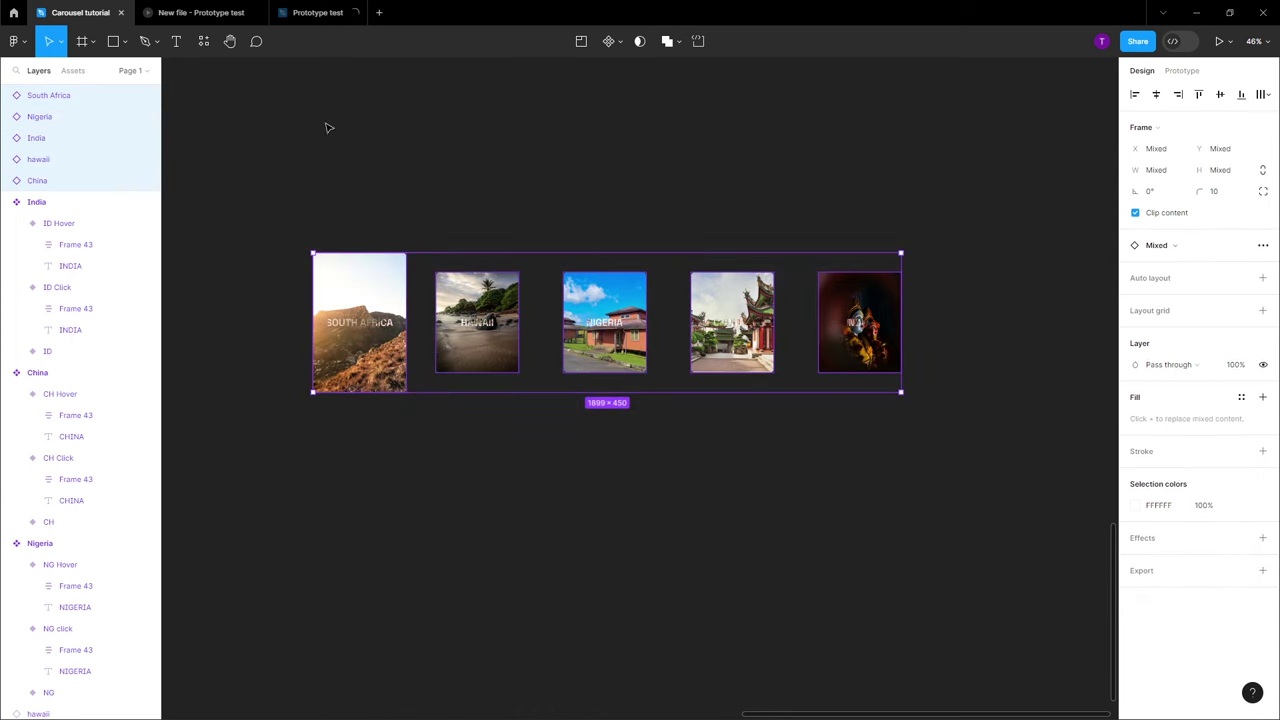
click(180, 12)
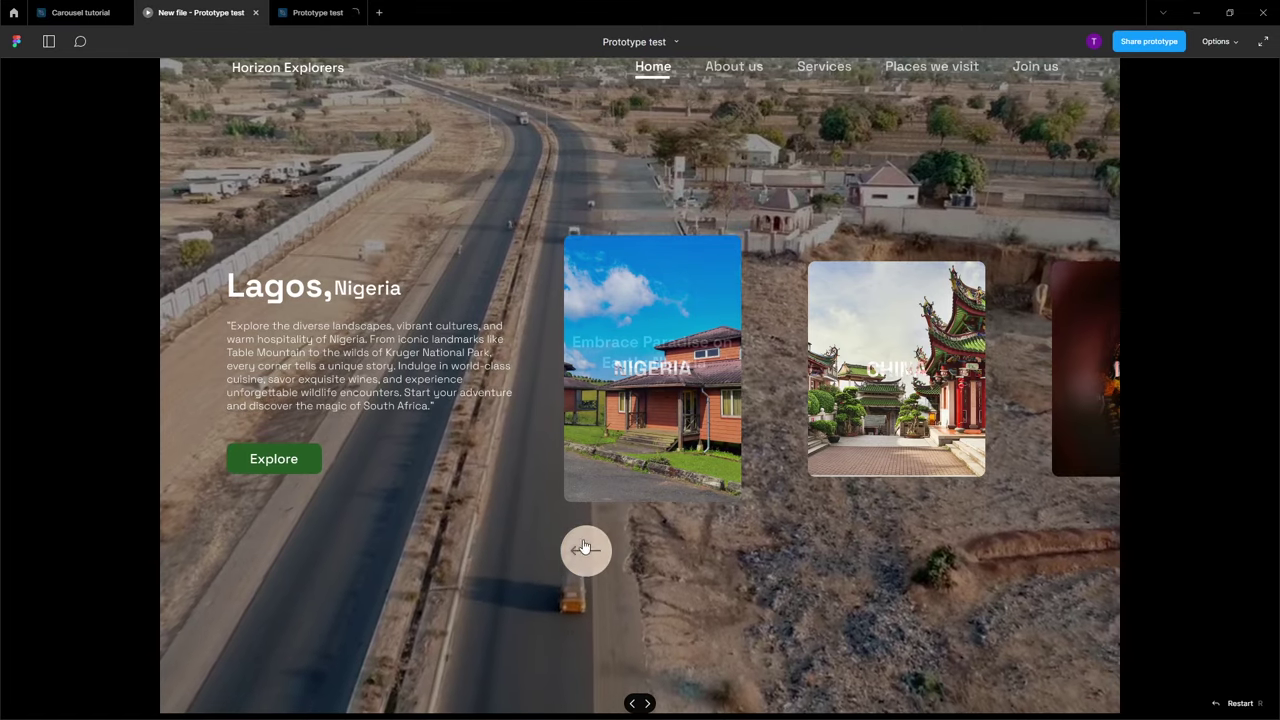
click(584, 546)
click(581, 542)
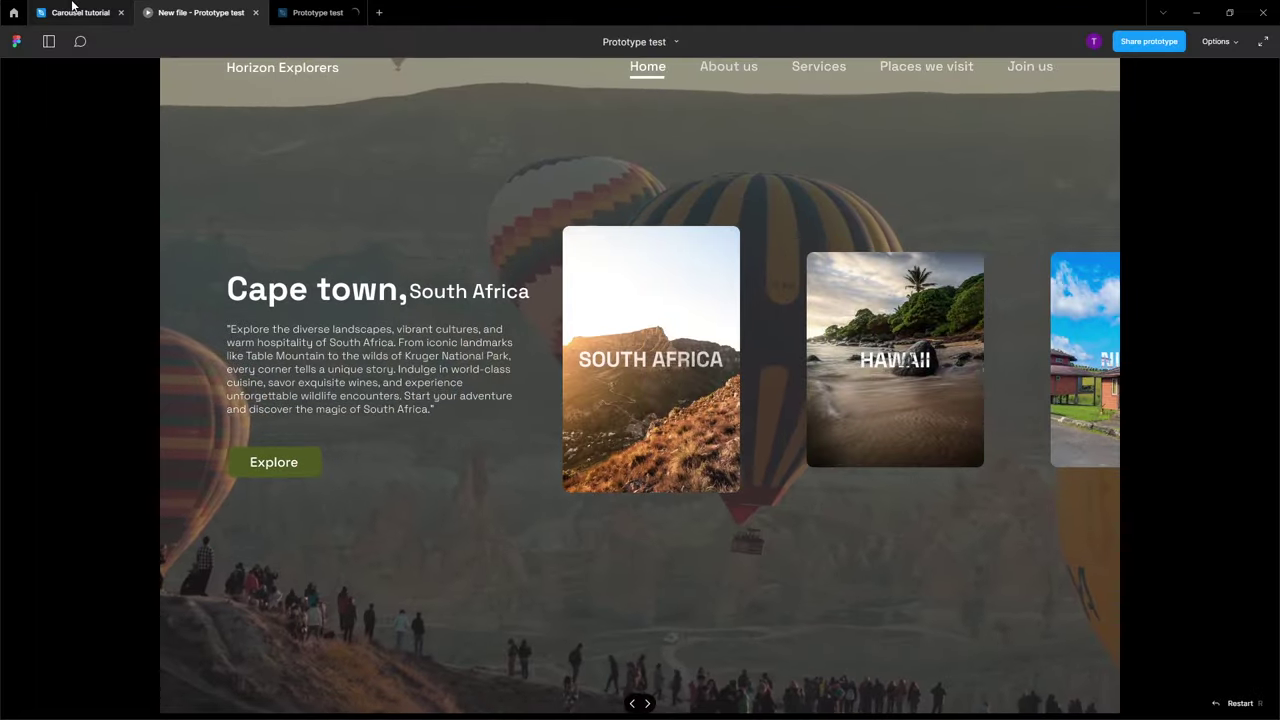
click(80, 12)
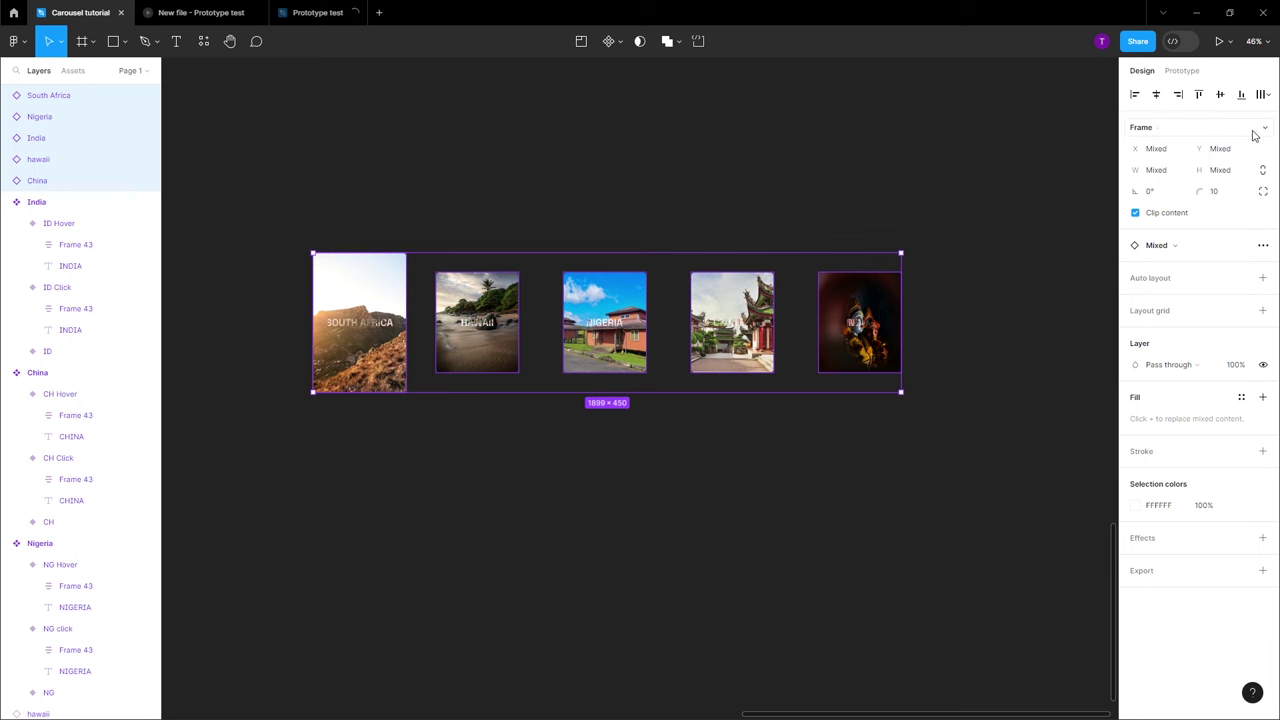
click(1256, 97)
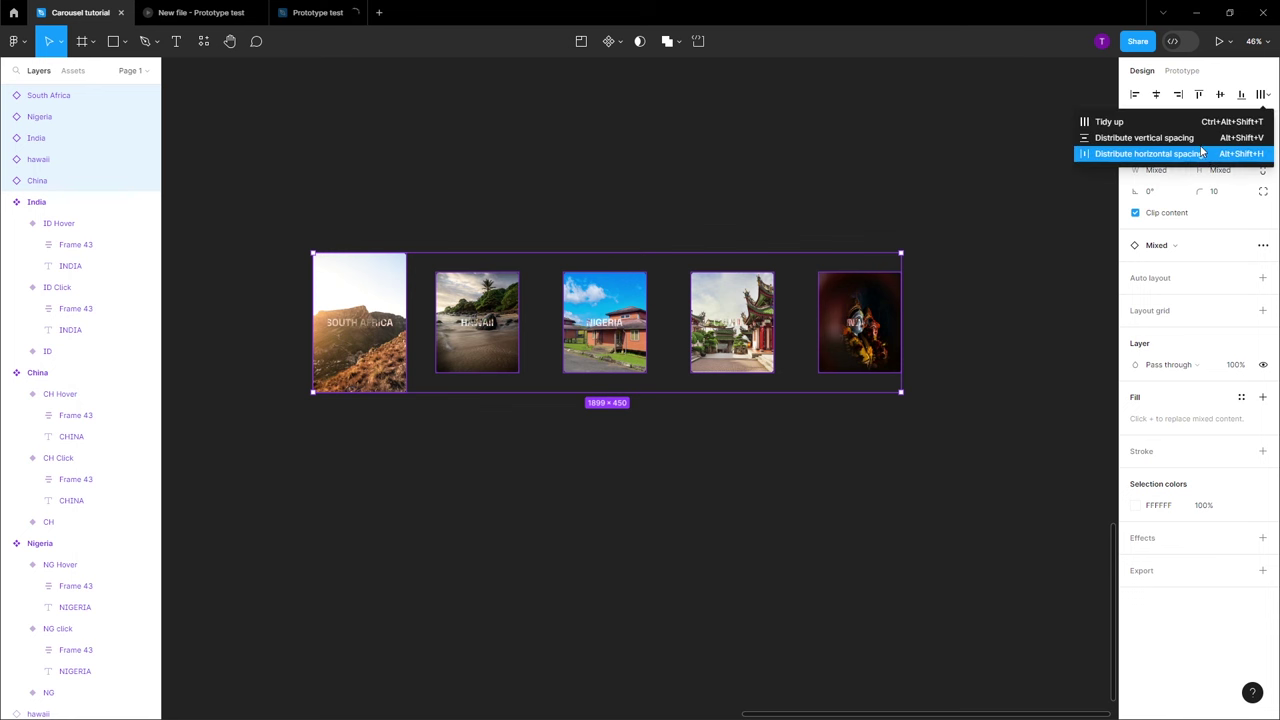
click(1180, 121)
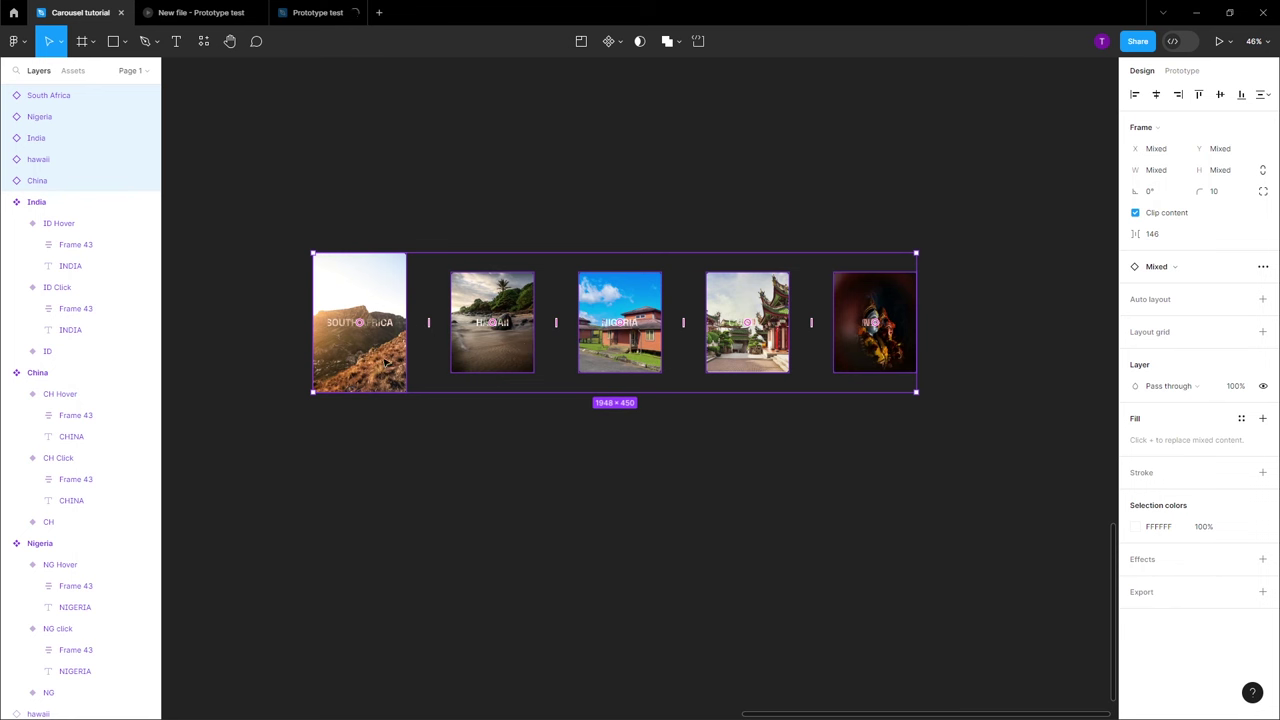
Wrap the five destination instances in a frame named Countrry
drag(234, 186, 971, 460)
right_click(864, 358)
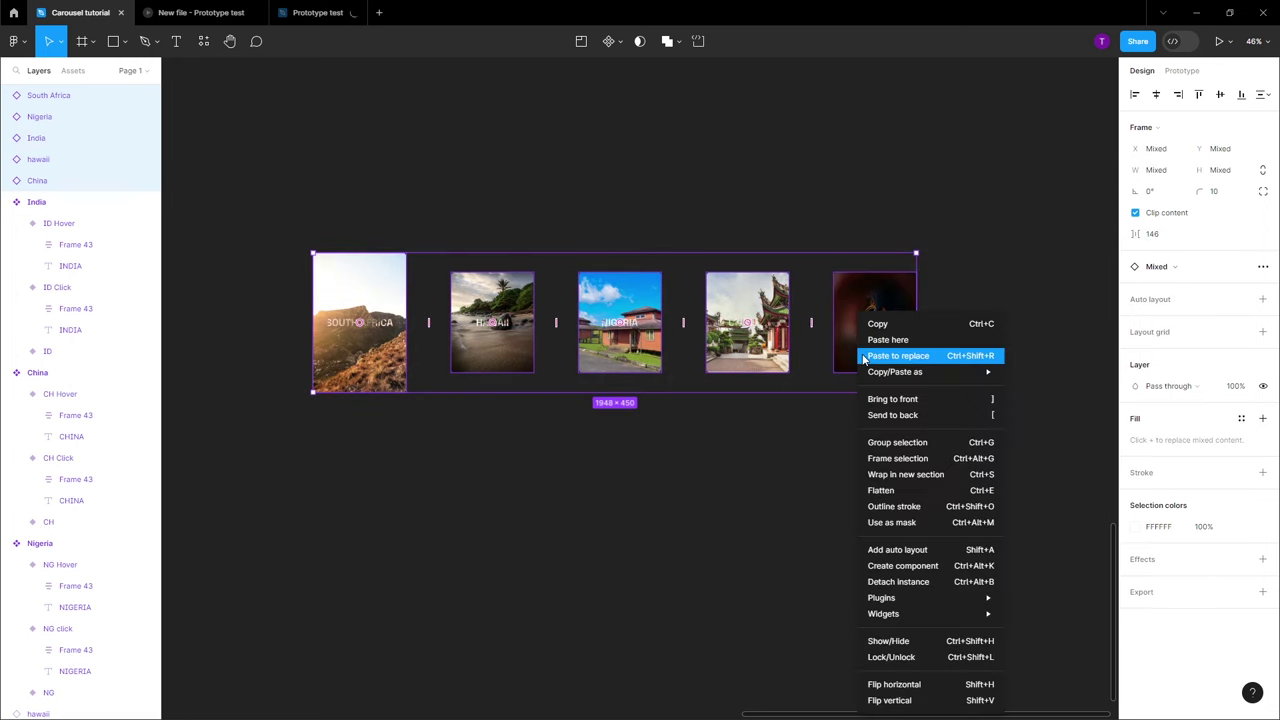
click(918, 458)
scroll(526, 371, down, 4)
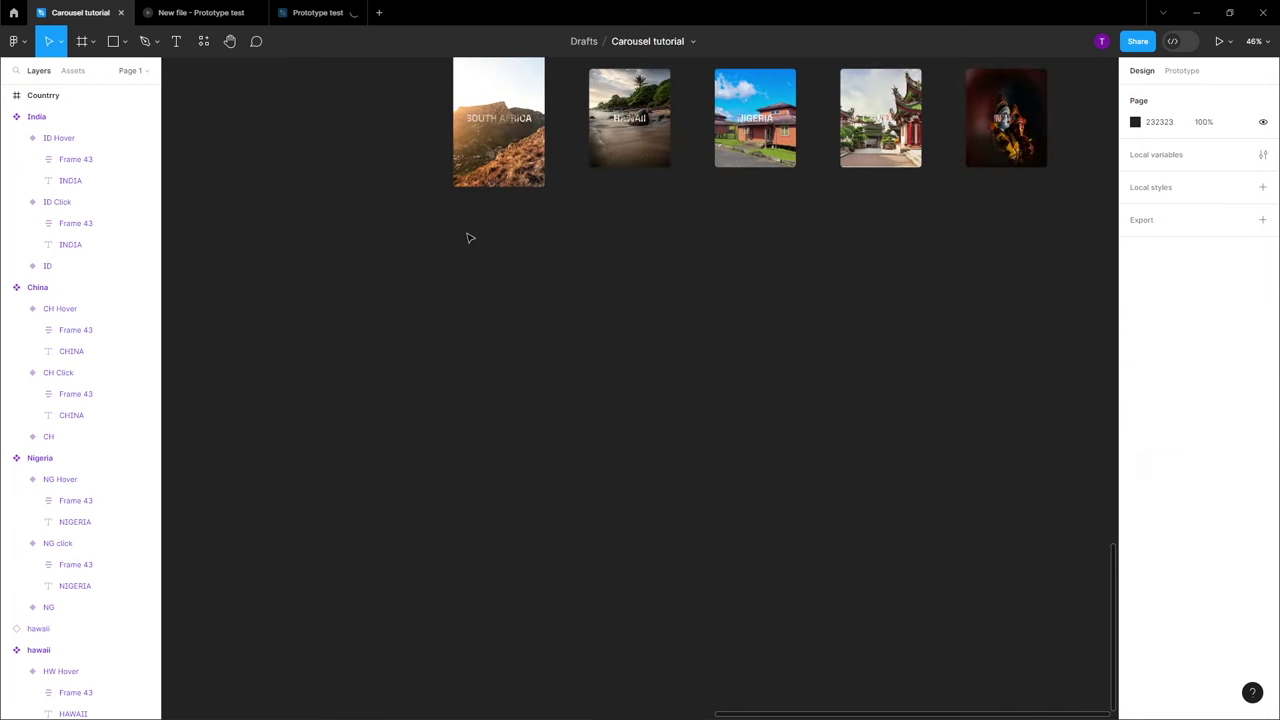
Duplicate the Countrry frame directly below the original
drag(551, 241, 384, 362)
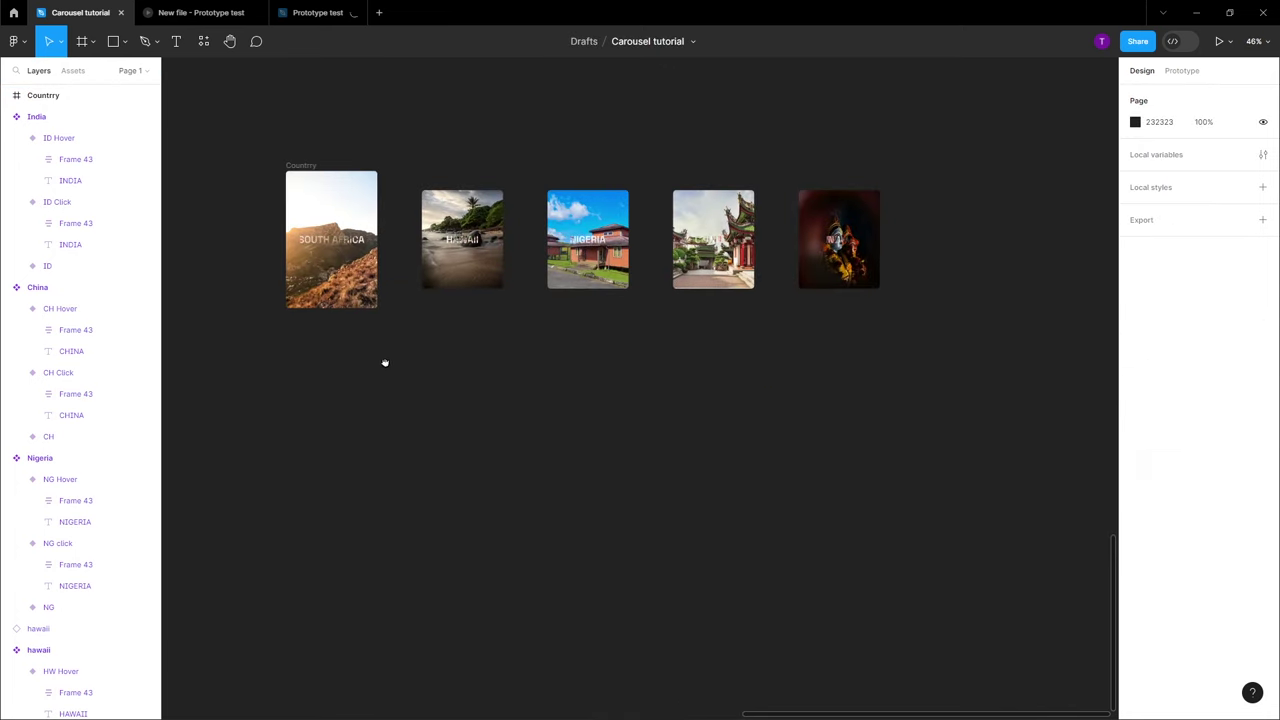
click(303, 166)
drag(310, 196, 318, 413)
drag(403, 331, 480, 279)
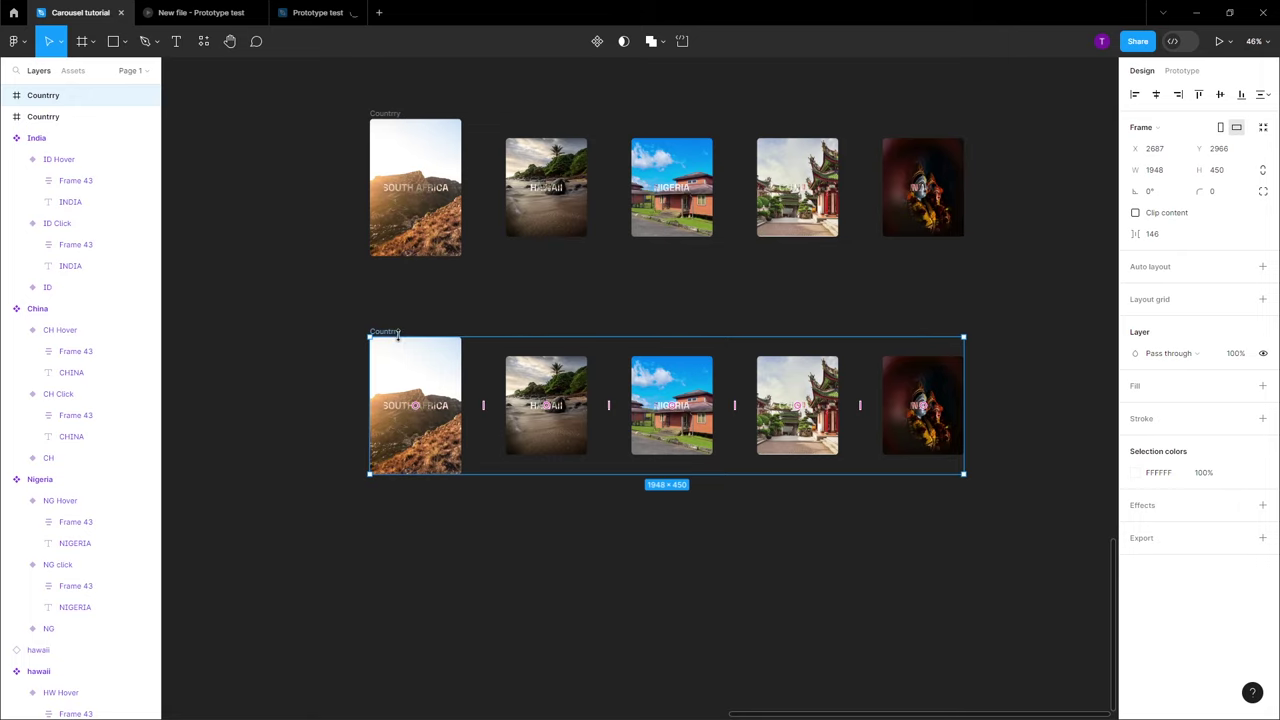
Shift all five instances in the second Countrry frame left until Hawaii sits at the frame's left edge
click(928, 420)
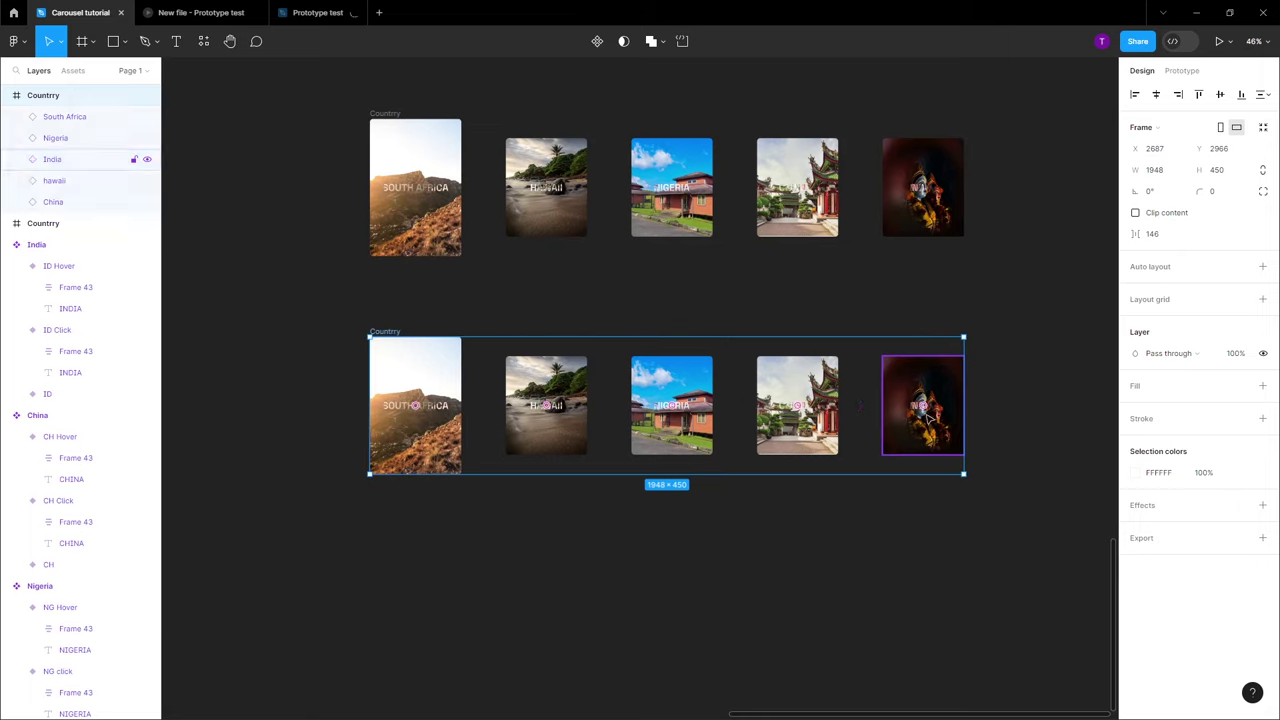
shift+click(797, 420)
shift+click(672, 420)
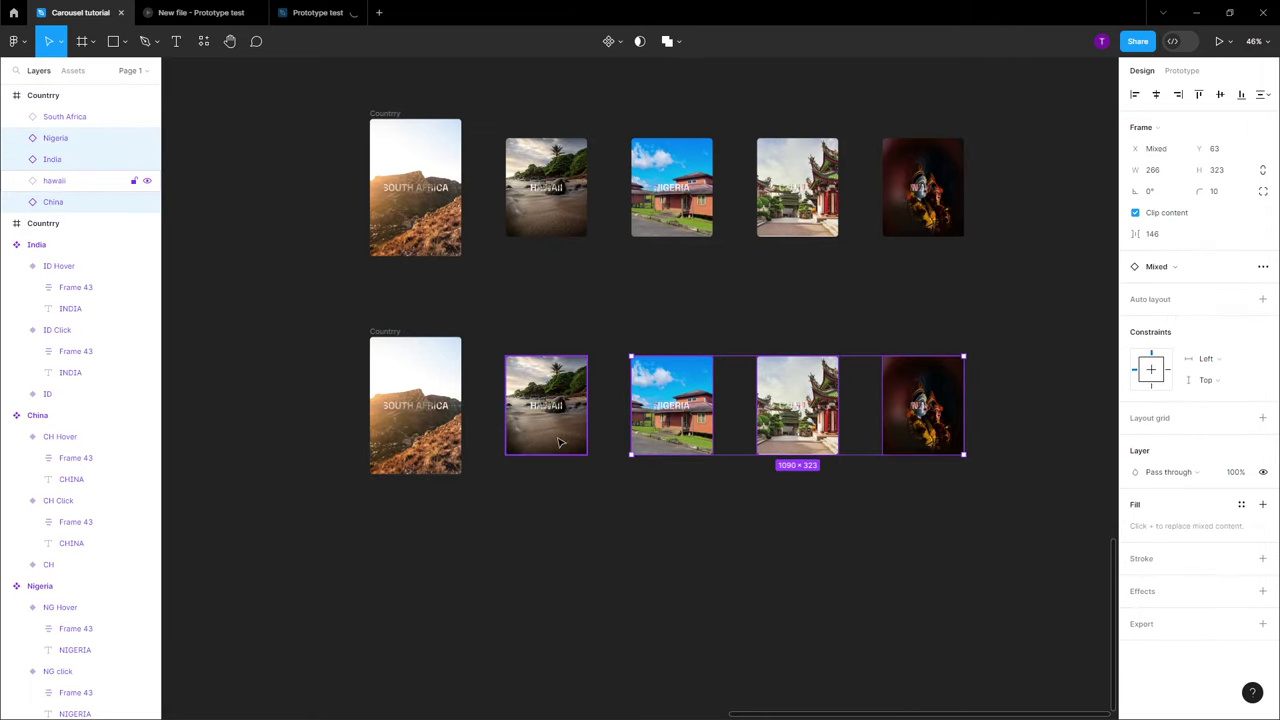
shift+click(546, 420)
shift+click(455, 442)
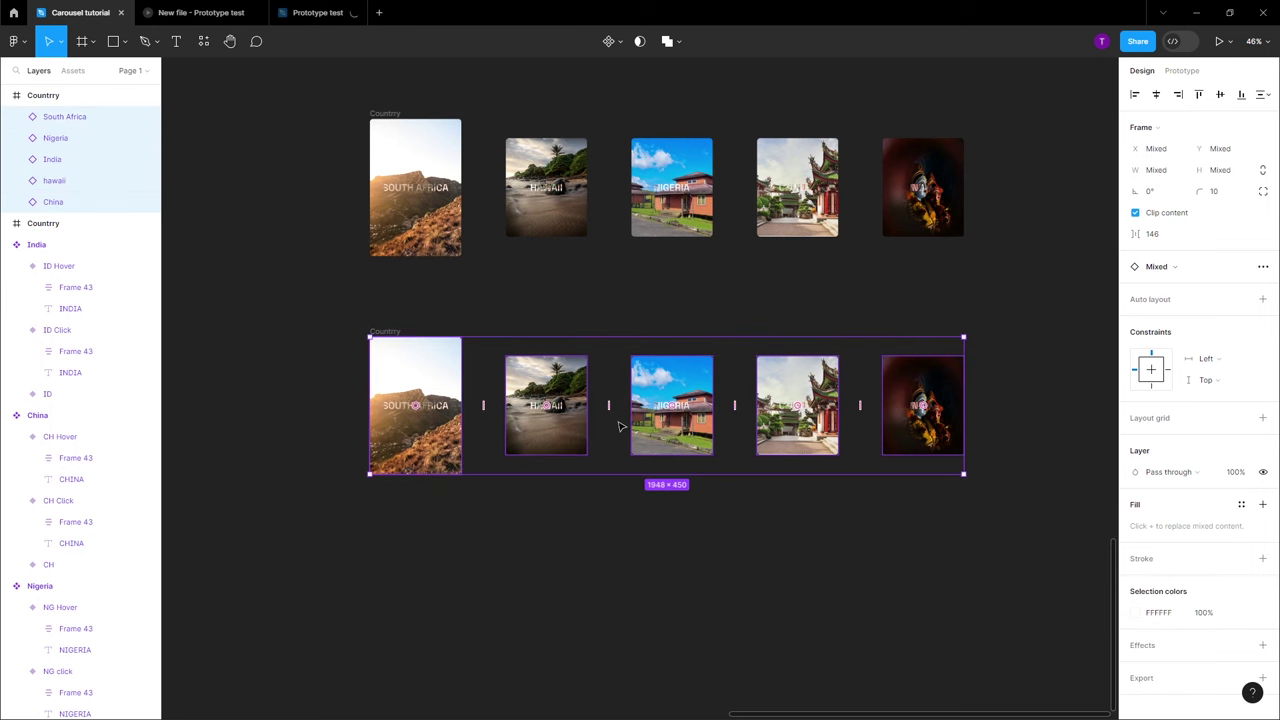
key(shift+Left)
key(shift+Left)
key(shift+Left)
key(shift+Left)
key(shift+Left)
key(shift+Left)
key(shift+Left)
key(shift+Left)
key(shift+Left)
key(shift+Left)
key(shift+Left)
key(shift+Left)
key(shift+Left)
key(shift+Left)
key(shift+Left)
key(shift+Left)
key(shift+Left)
key(shift+Left)
key(shift+Left)
key(shift+Left)
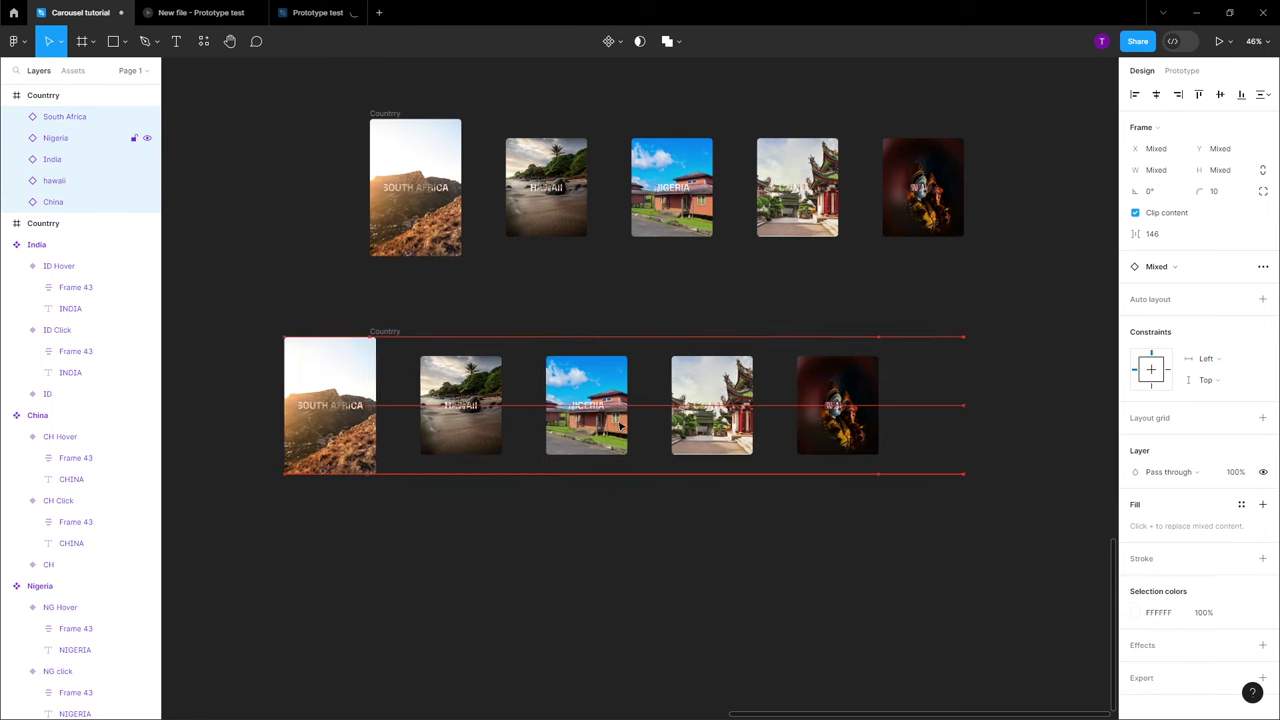
key(Left)
key(Left)
key(Left)
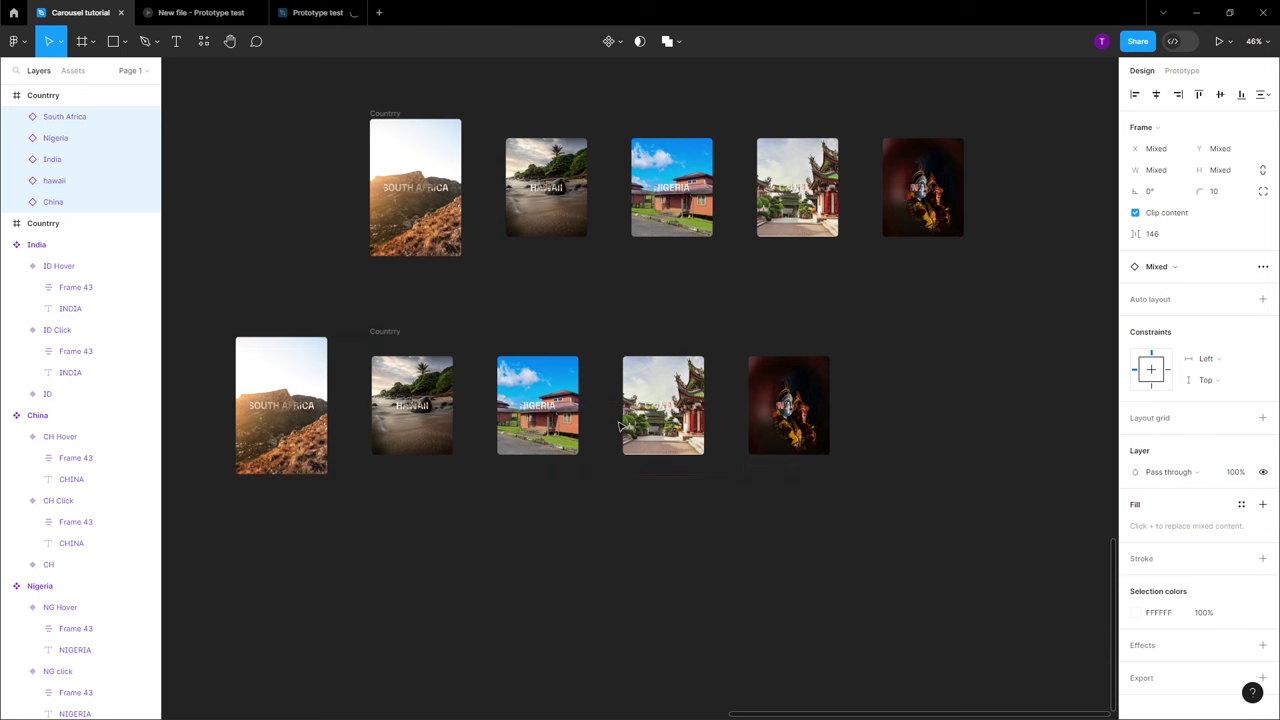
Switch the Hawaii instance in the second Countrry frame to the HW Click variant
click(388, 322)
click(390, 336)
click(418, 382)
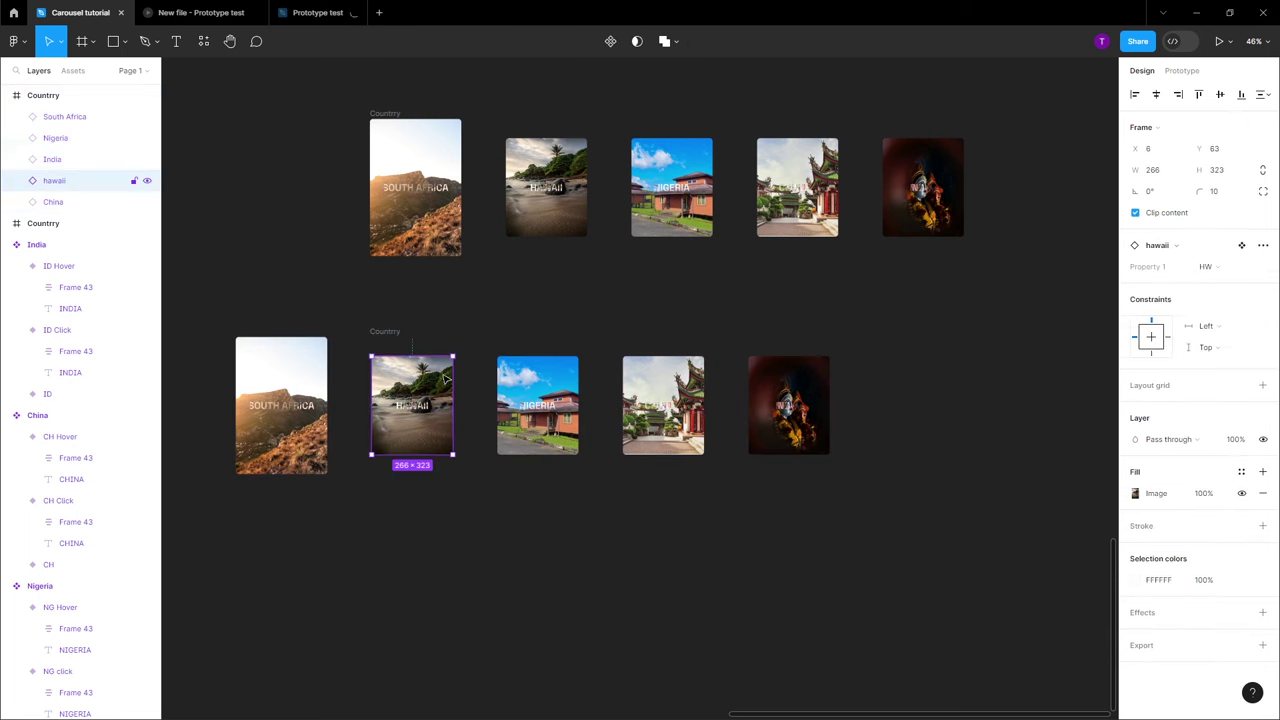
click(1239, 267)
click(1236, 285)
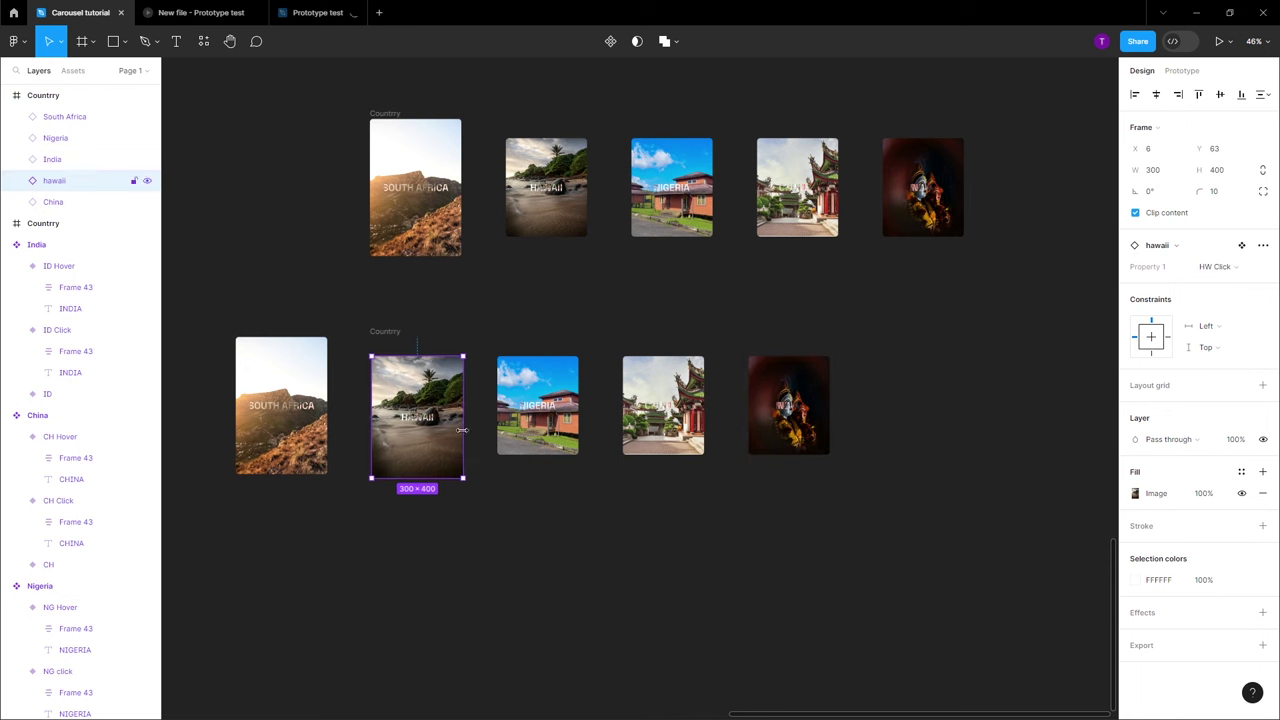
Align the vertical centers of all five instances in the second Countrry frame
shift+click(545, 410)
shift+click(688, 445)
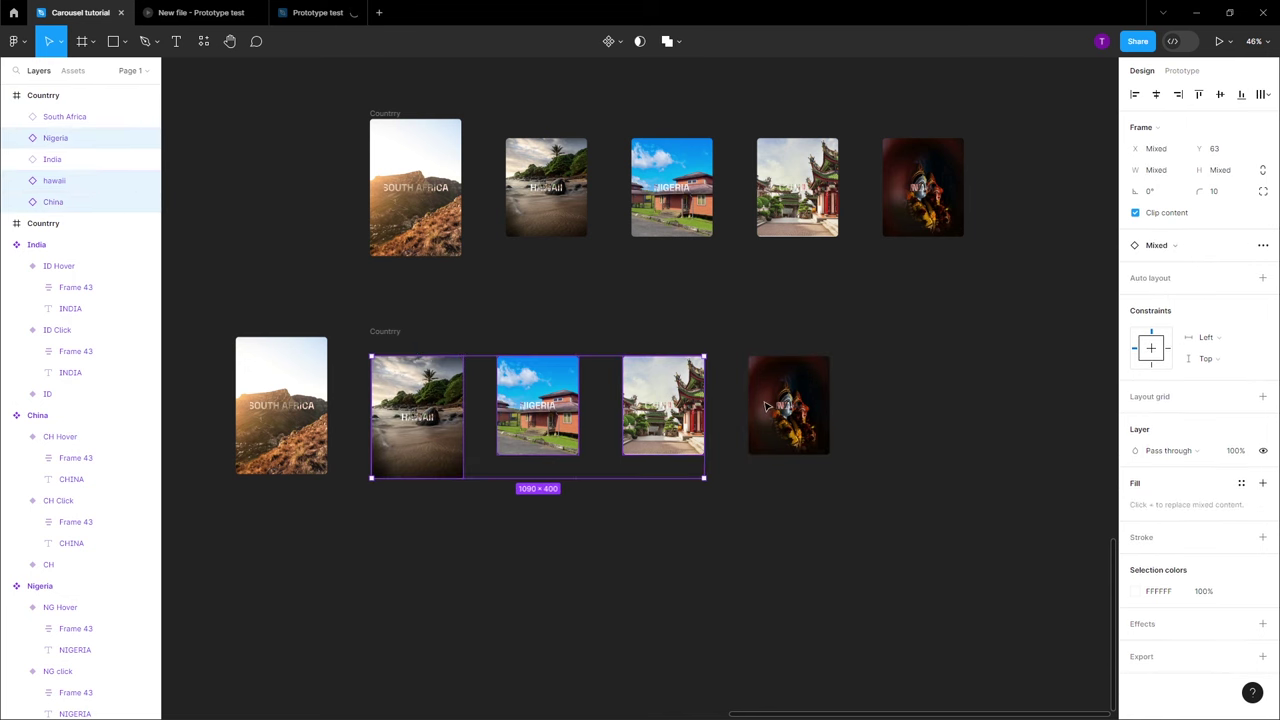
shift+click(812, 445)
shift+click(325, 418)
shift+click(325, 418)
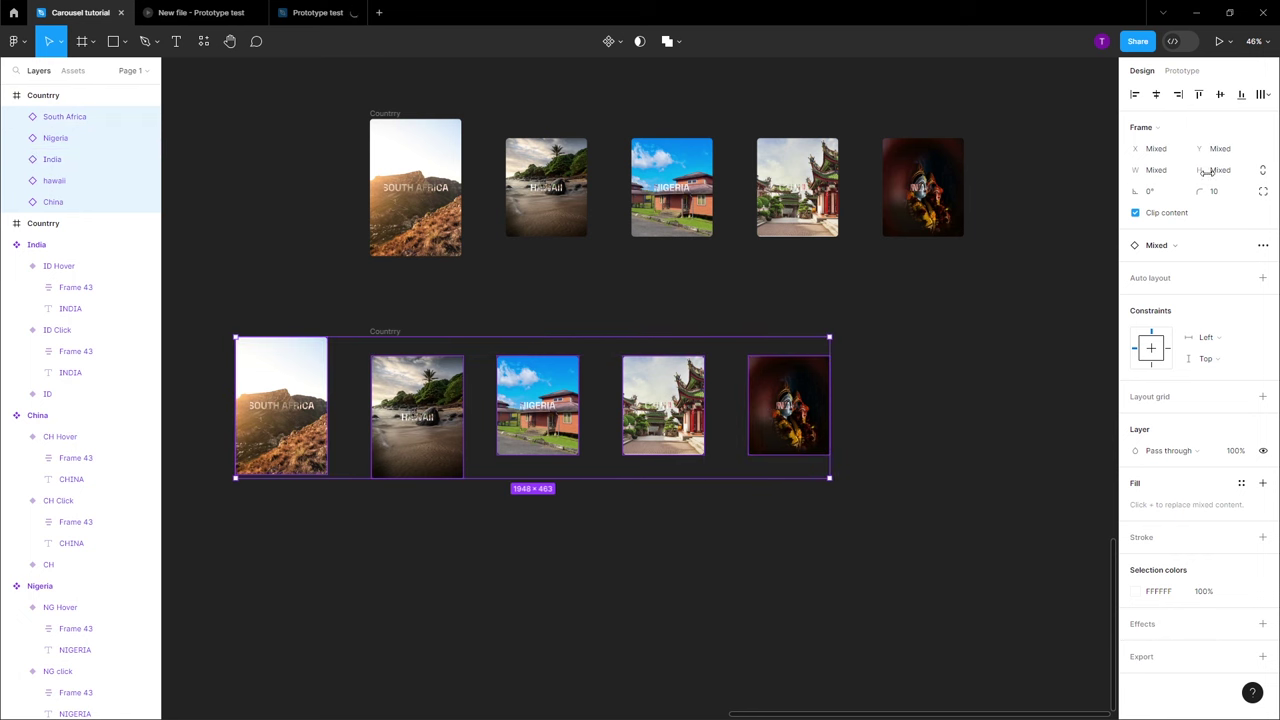
click(1219, 95)
scroll(417, 390, up, 5)
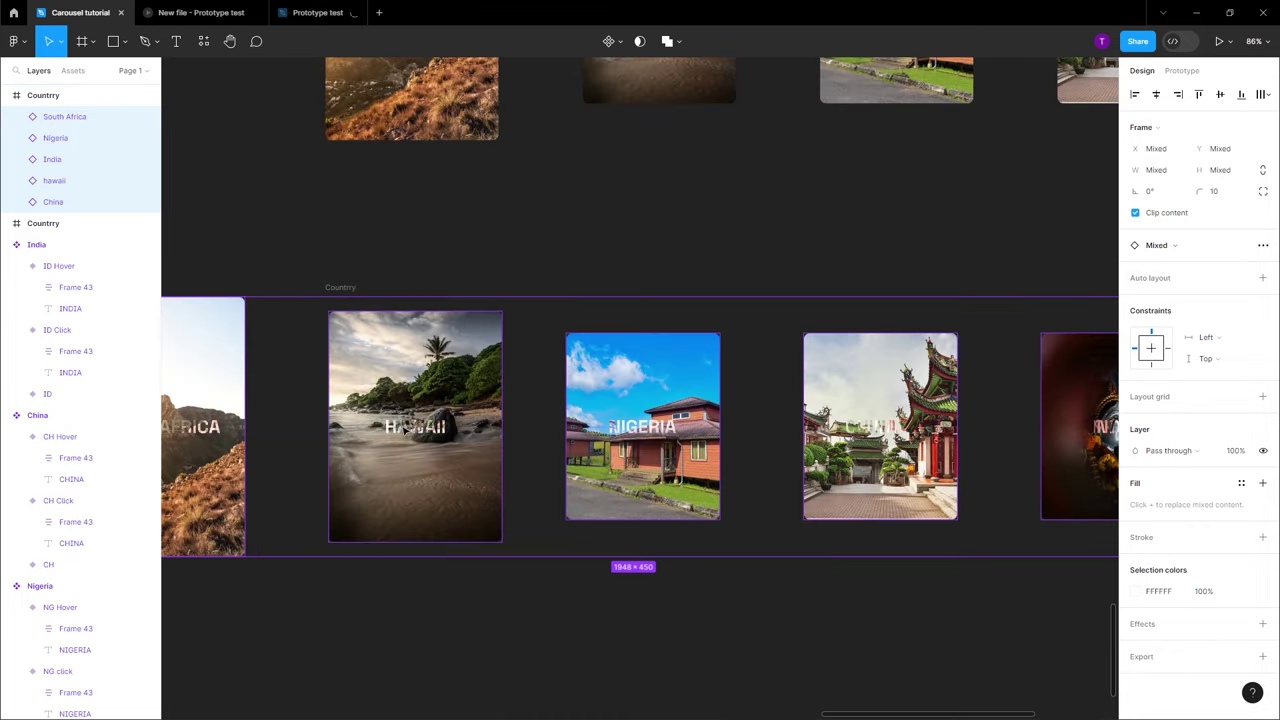
drag(402, 430, 402, 426)
scroll(404, 428, down, 8)
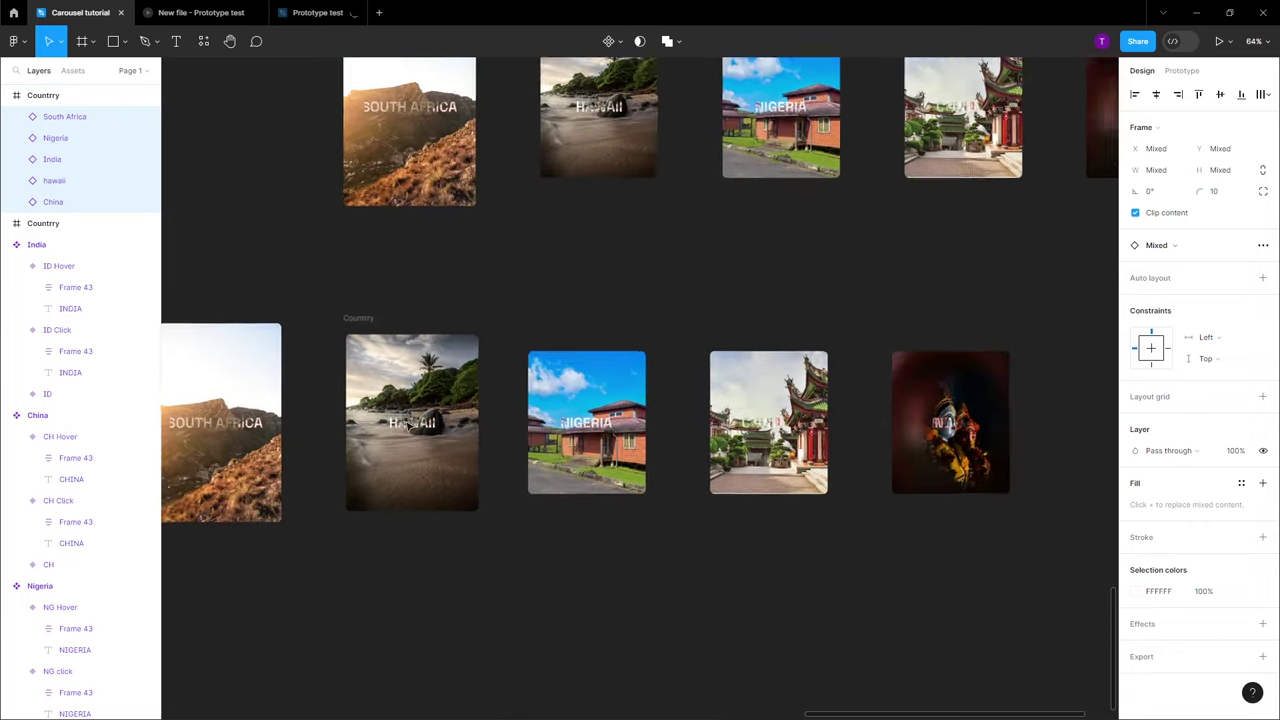
click(475, 484)
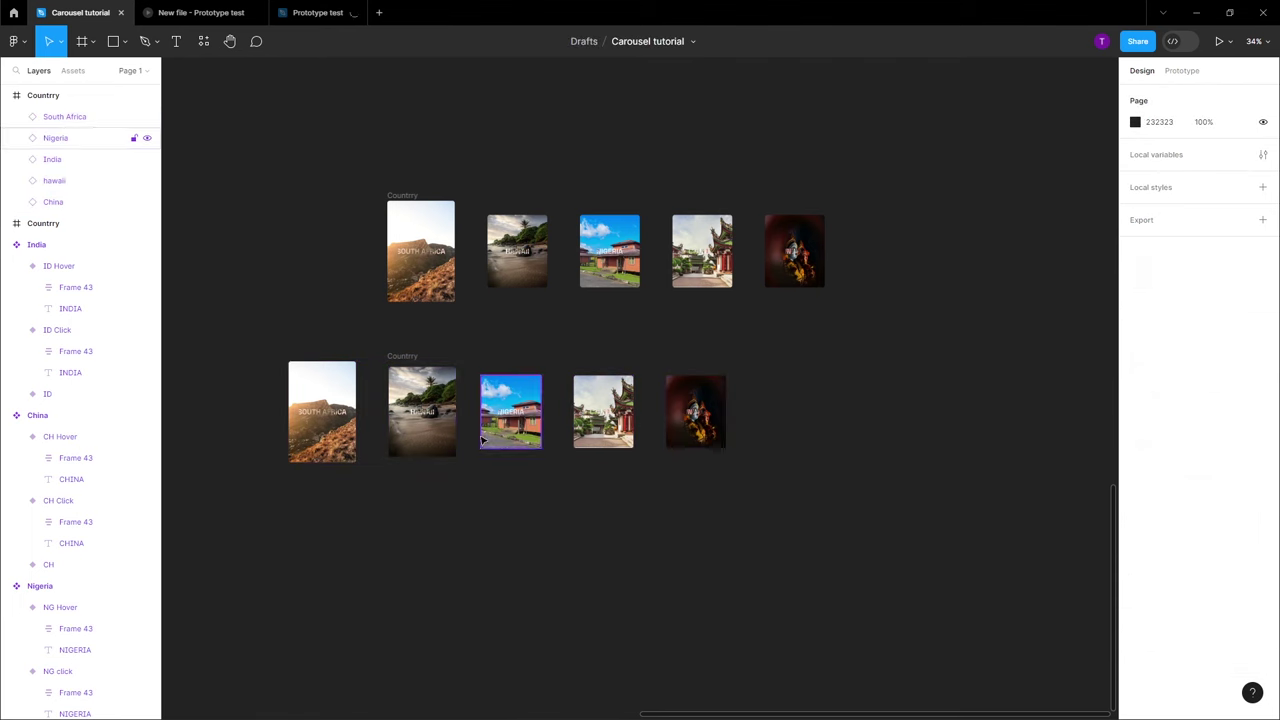
Duplicate the second Countrry frame below it and shift the copy's five cards left until Nigeria reaches the frame's left edge
click(410, 356)
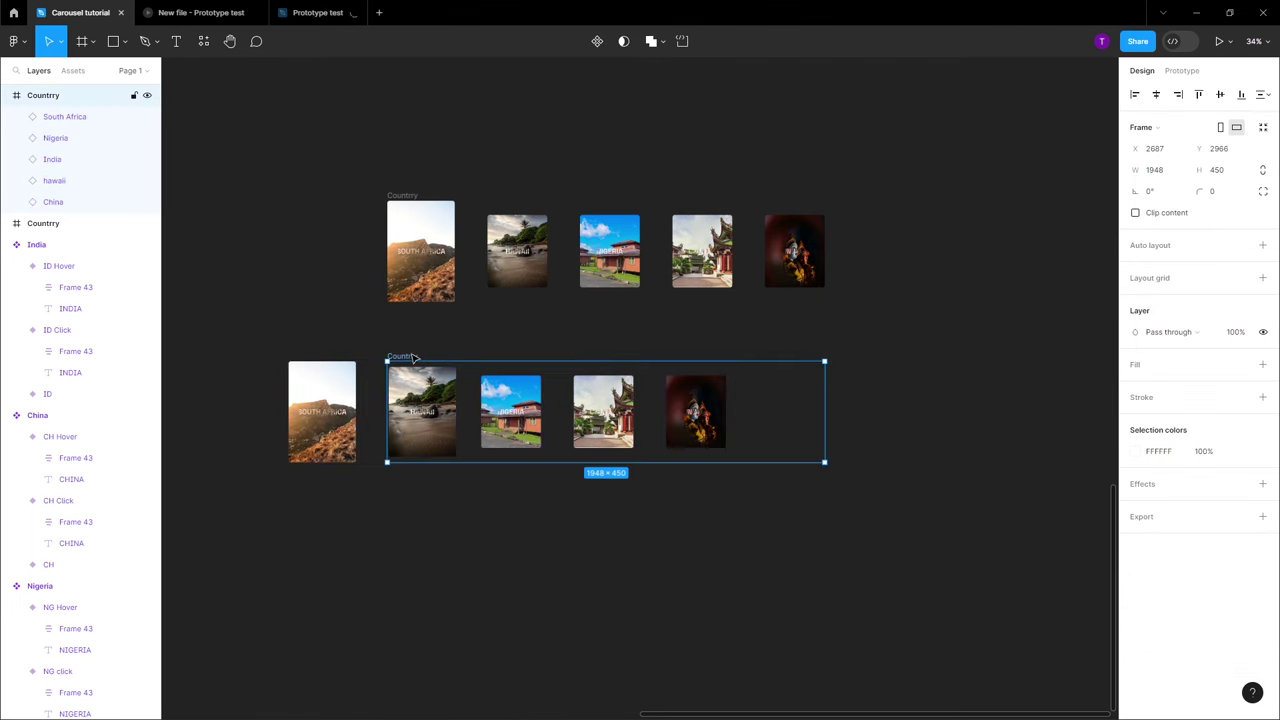
drag(415, 357, 420, 503)
scroll(532, 437, down, 3)
key(Return)
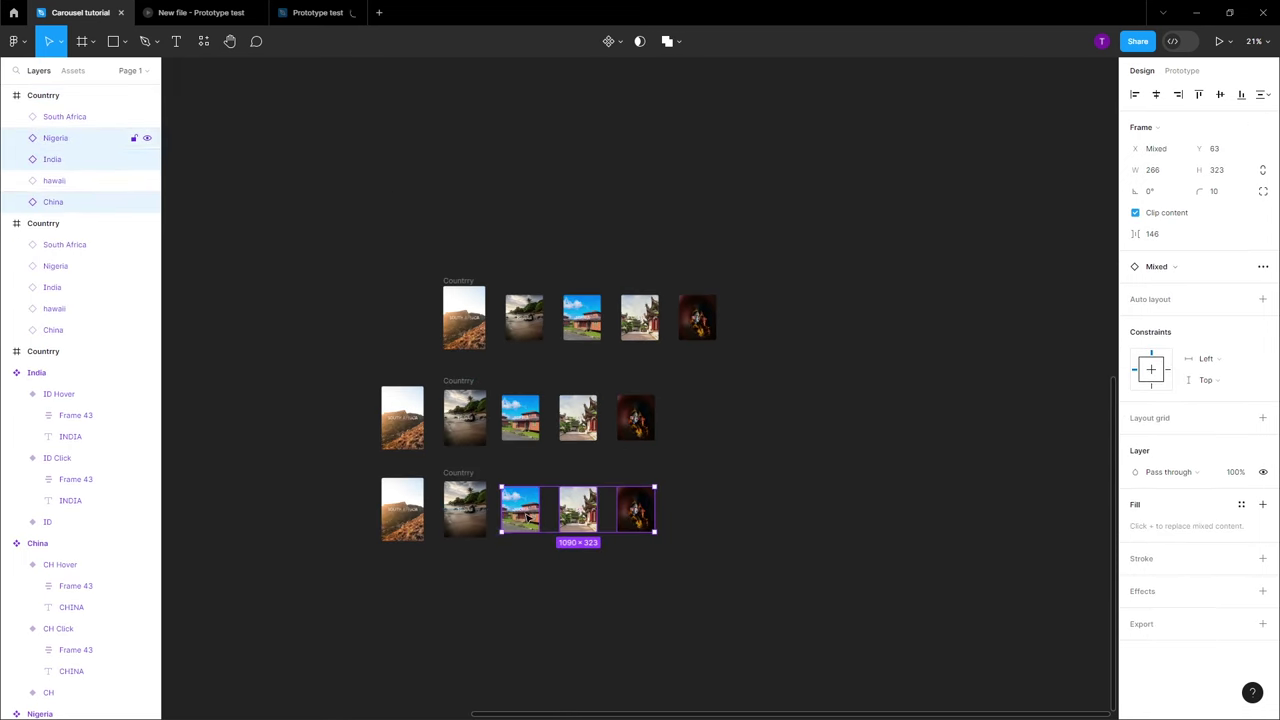
shift+click(392, 516)
drag(509, 515, 450, 515)
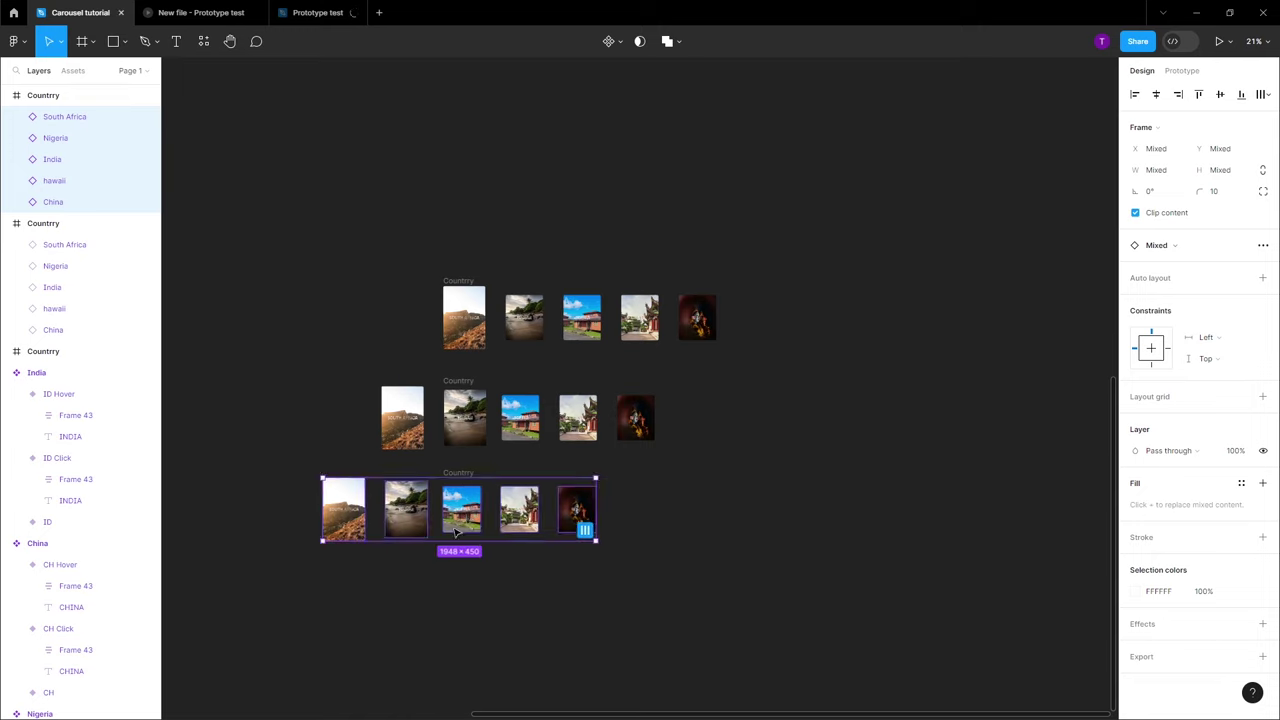
Switch the Nigeria instance in the third Countrry frame to the NG click variant
scroll(454, 430, up, 4)
scroll(503, 645, up, 2)
click(487, 559)
click(1240, 267)
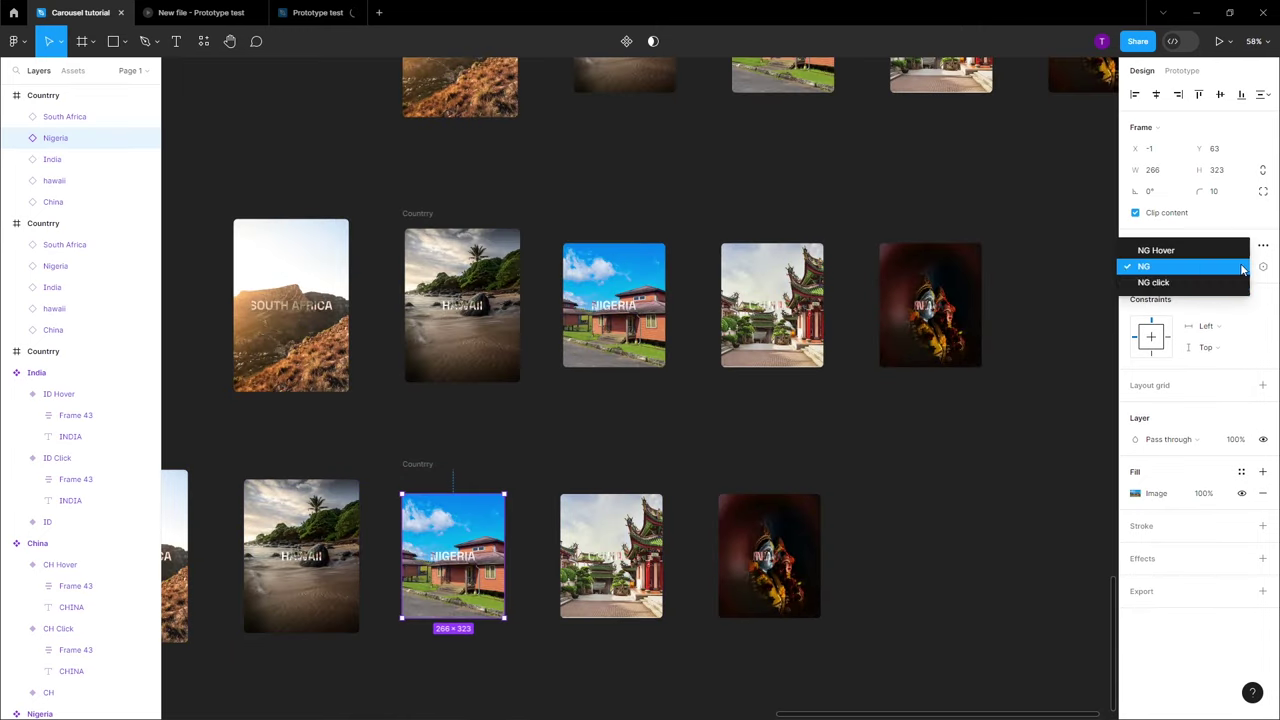
click(1236, 283)
Align the vertical centers of the five cards in the third Countrry frame and line Nigeria up with the frame's left edge
shift+click(655, 558)
shift+click(761, 556)
scroll(556, 541, down, 4)
shift+click(420, 548)
shift+click(332, 548)
click(1220, 94)
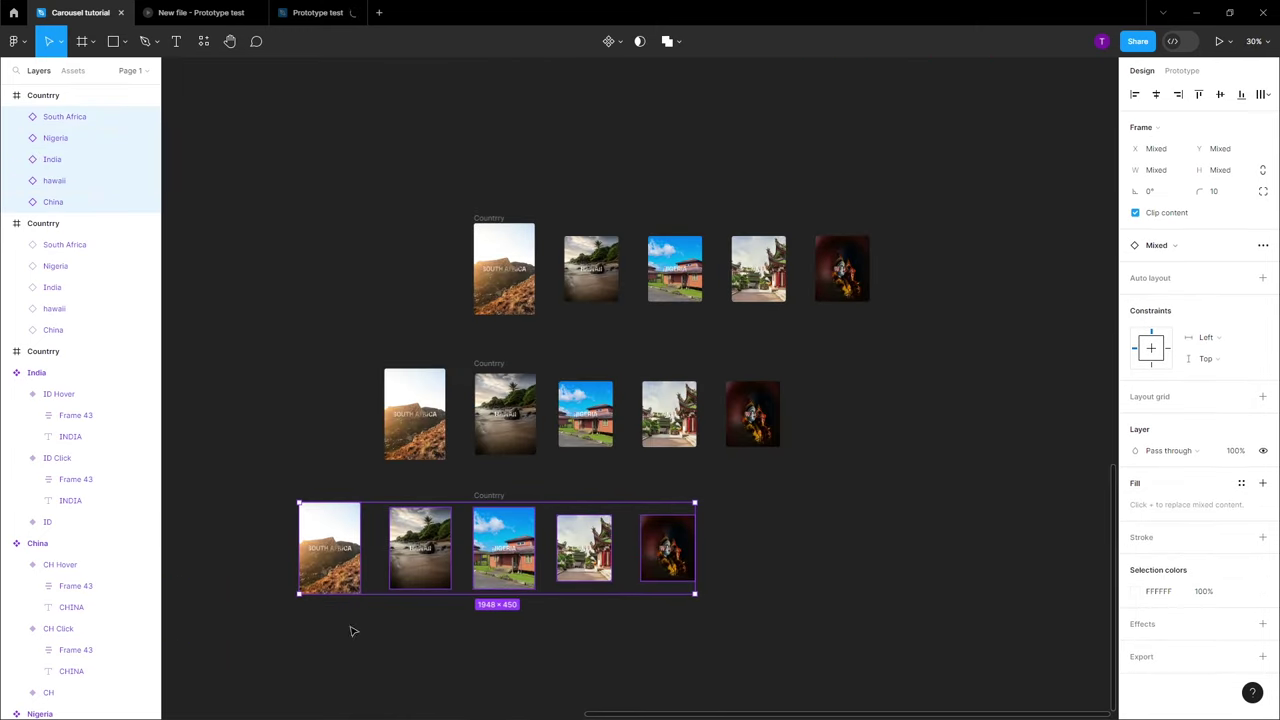
scroll(502, 562, up, 4)
drag(505, 573, 502, 570)
scroll(537, 546, down, 4)
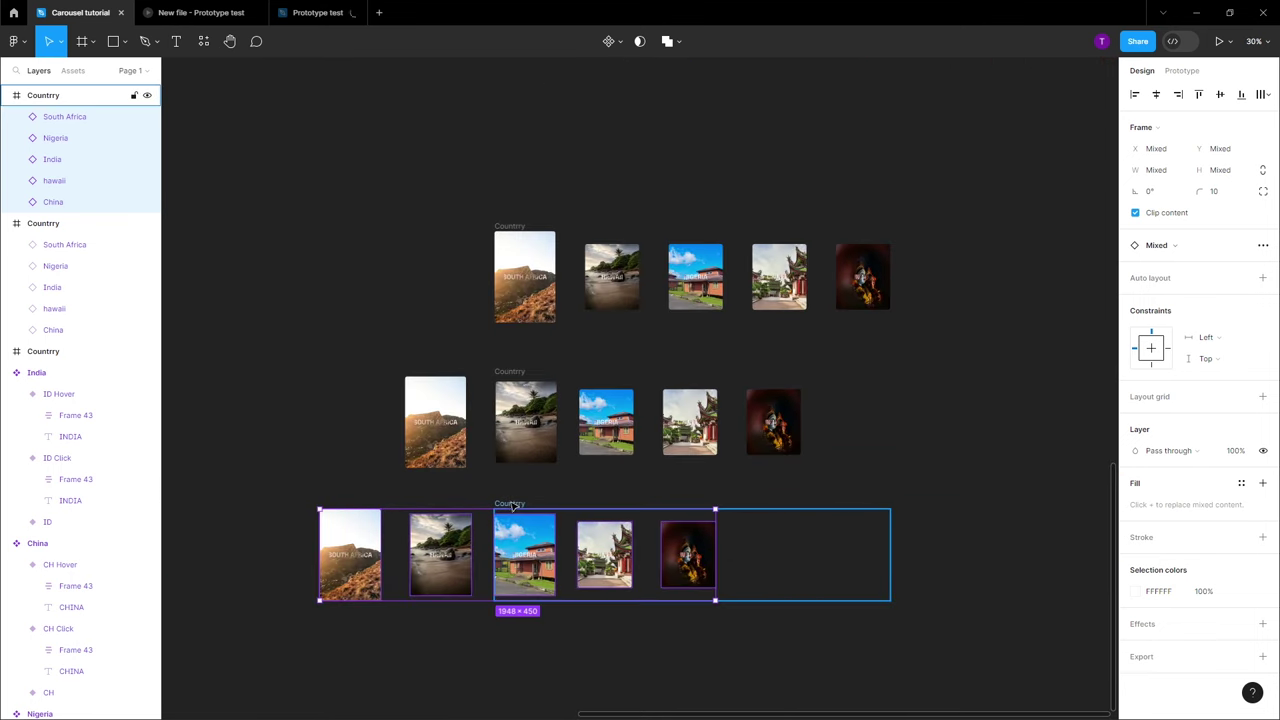
Duplicate the third Countrry frame below it as a fourth carousel state
click(511, 505)
drag(512, 506, 515, 639)
scroll(535, 590, down, 2)
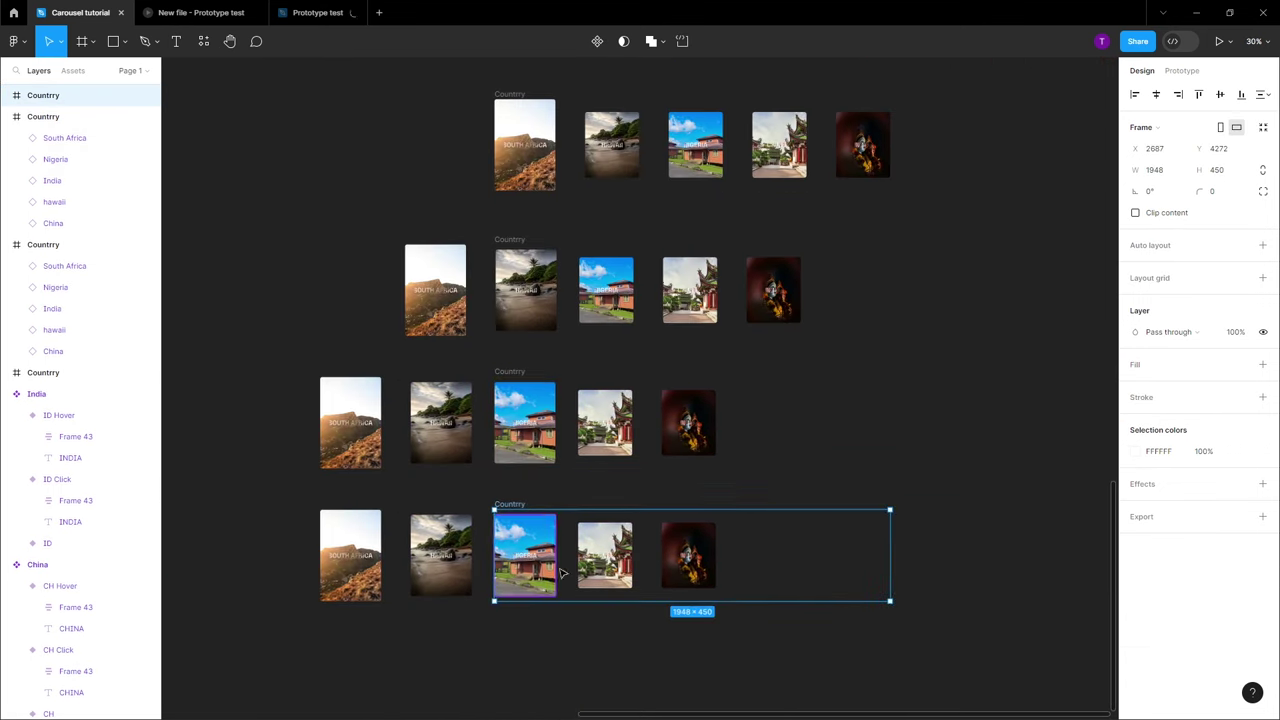
Shift all five cards in the fourth Countrry frame left until China sits at the frame's left edge
scroll(557, 514, up, 1)
click(704, 561)
shift+click(612, 563)
shift+click(520, 564)
shift+click(424, 565)
shift+click(328, 565)
drag(415, 567, 317, 567)
key(alt)
scroll(510, 592, up, 1)
click(512, 628)
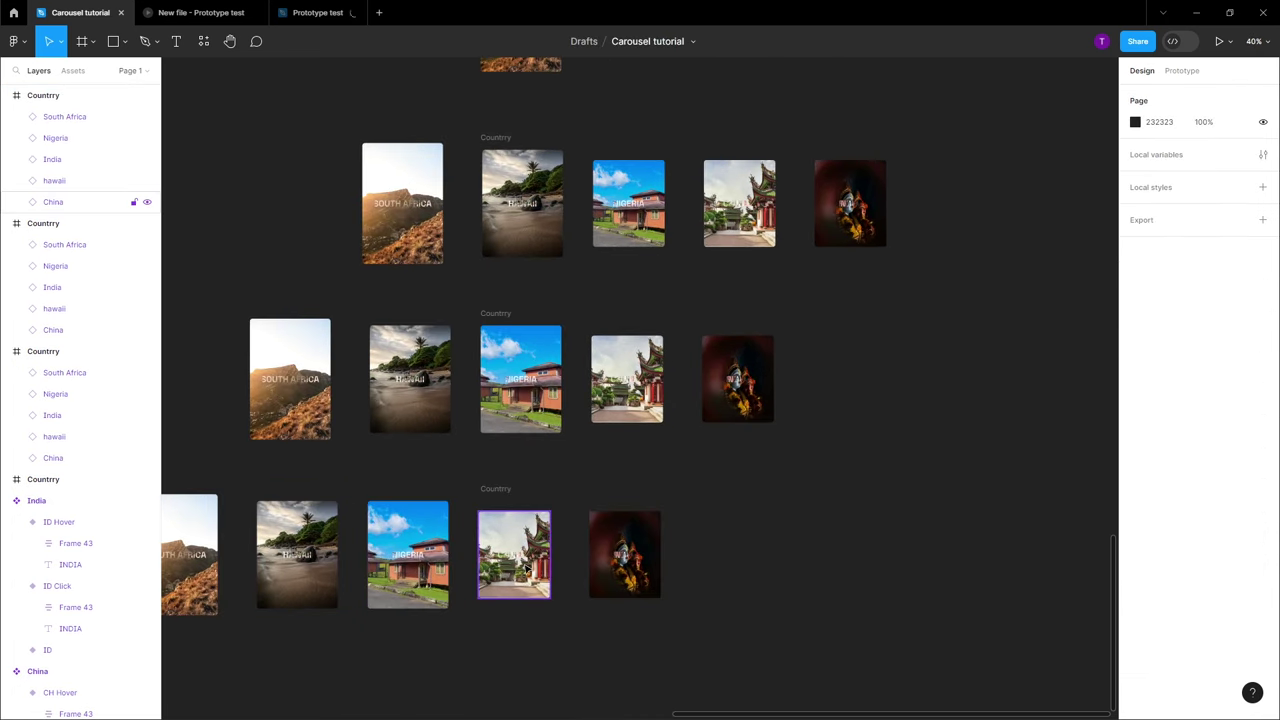
Switch the China instance in the fourth Countrry frame to its enlarged CH Click variant
click(514, 572)
click(1236, 271)
click(1236, 276)
scroll(734, 622, down, 2)
Align the vertical centers of all five cards in the fourth Countrry frame and select that frame
key(ctrl+a)
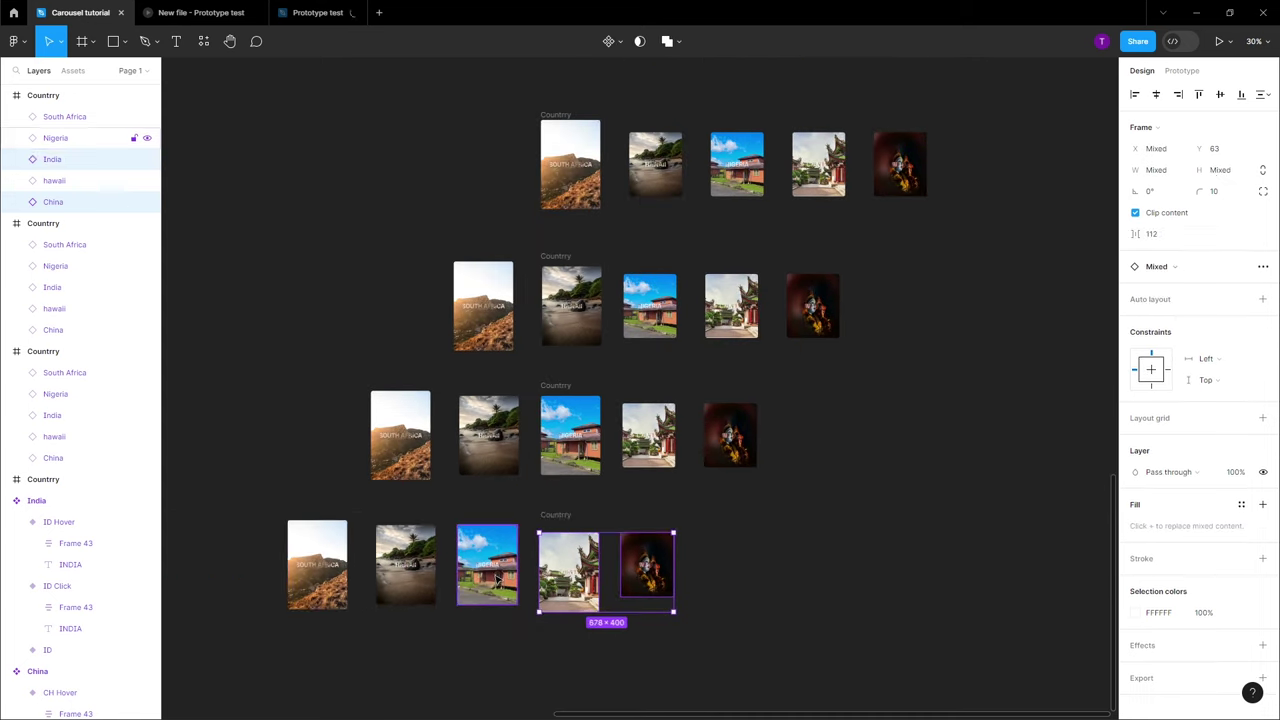
scroll(566, 555, up, 3)
click(554, 504)
scroll(562, 508, down, 3)
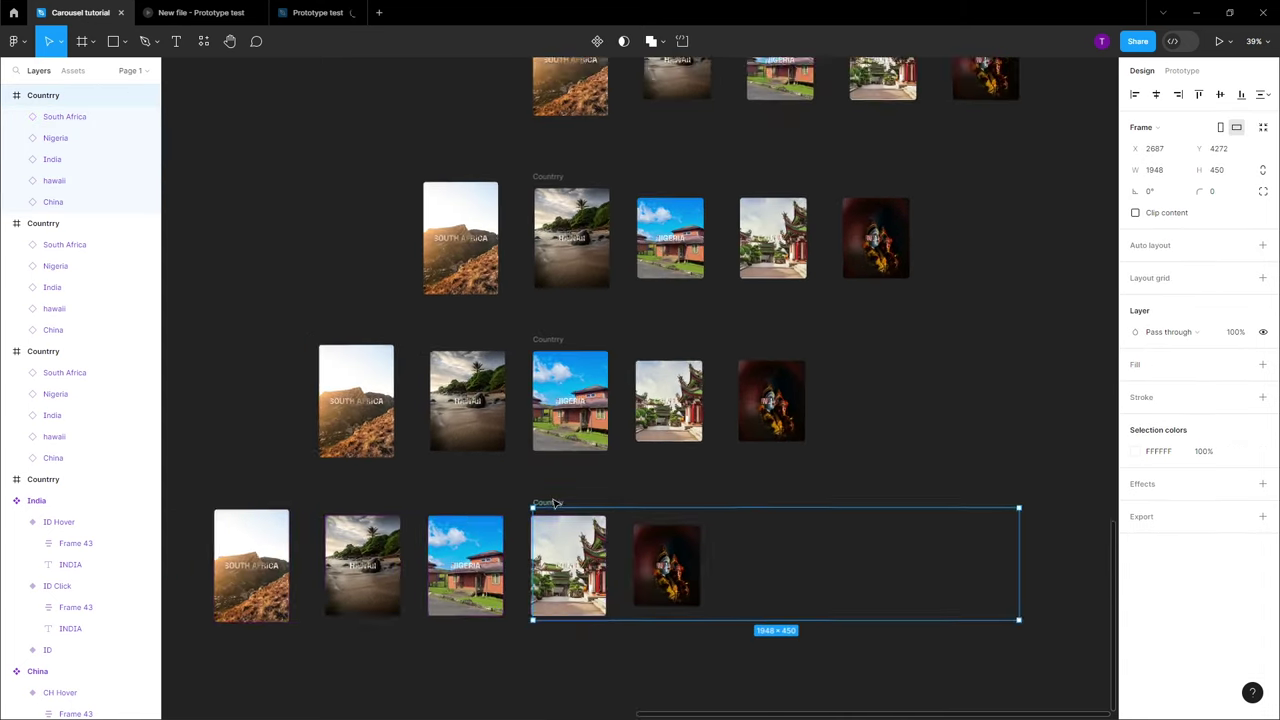
Nudge the five cards in the fourth Countrry frame slightly right, and duplicate that frame below it as a fifth carousel state
click(612, 538)
shift+click(540, 543)
shift+click(458, 545)
shift+click(378, 548)
shift+click(305, 547)
key(shift+Right)
scroll(620, 455, down, 2)
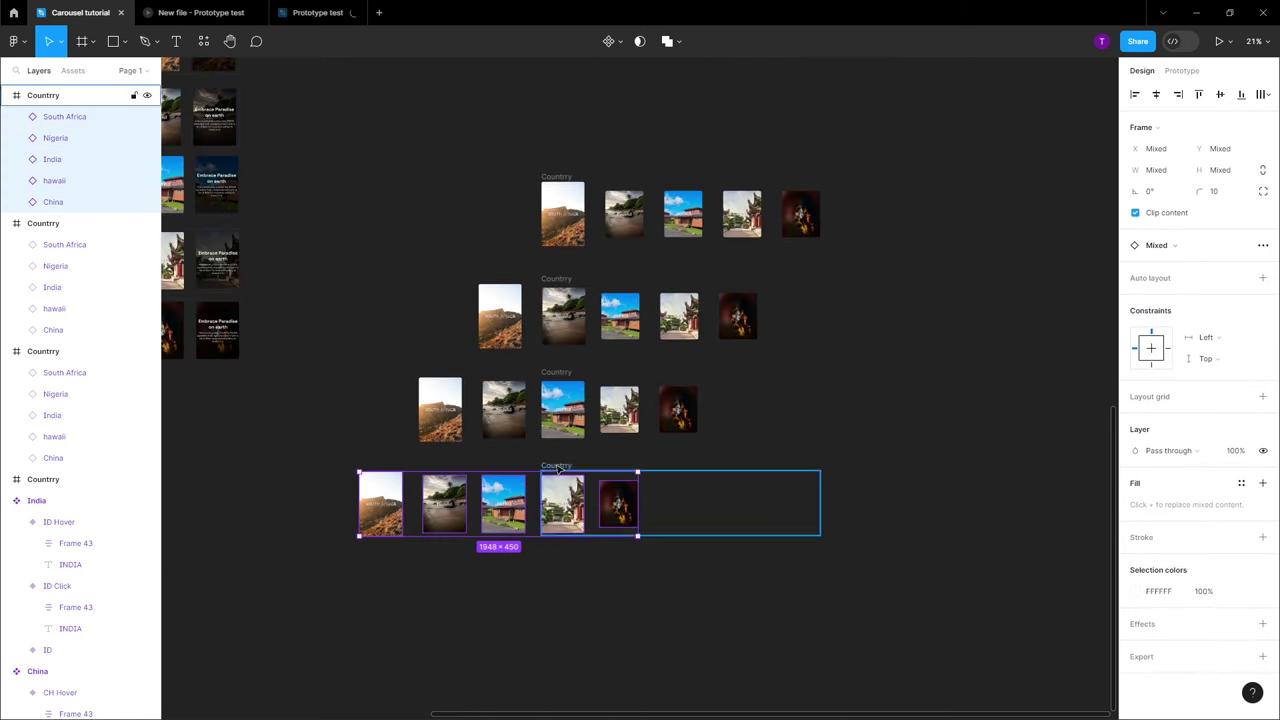
drag(562, 467, 569, 574)
scroll(570, 580, down, 2)
scroll(575, 608, up, 3)
Shift all five cards in the fifth Countrry frame left until India sits at the frame's left edge
click(628, 592)
shift+click(556, 594)
shift+click(470, 595)
shift+click(388, 596)
shift+click(308, 596)
key(shift+Left)
key(shift+Left)
key(shift+Left)
key(shift+Left)
key(shift+Left)
key(shift+Left)
key(shift+Left)
key(shift+Left)
key(shift+Left)
key(shift+Left)
key(shift+Left)
key(shift+Left)
key(shift+Left)
key(shift+Left)
key(shift+Left)
key(shift+Left)
key(shift+Left)
key(shift+Left)
key(shift+Left)
key(shift+Left)
key(shift+Left)
key(shift+Left)
key(shift+Left)
Switch the India instance in the fifth Countrry frame to its enlarged ID Click variant and align the vertical centers of all five cards
scroll(570, 568, up, 3)
click(565, 572)
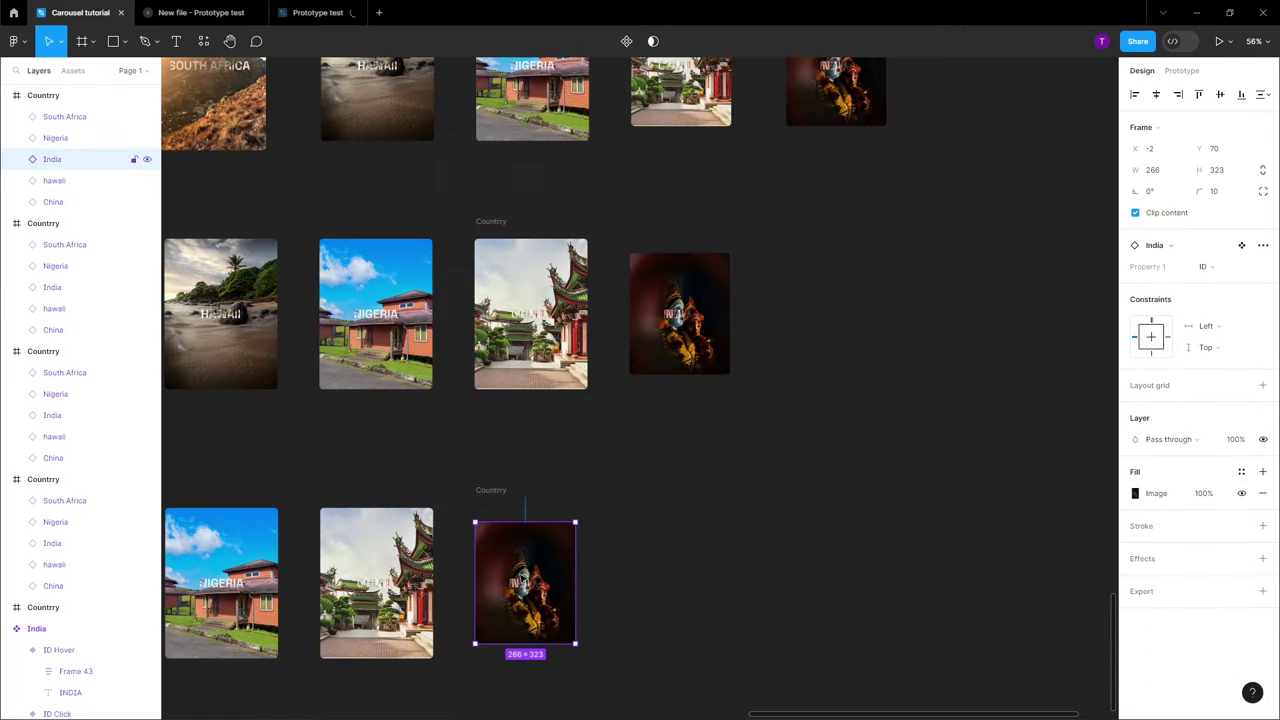
click(1229, 273)
click(1230, 282)
scroll(517, 590, down, 3)
key(ctrl+a)
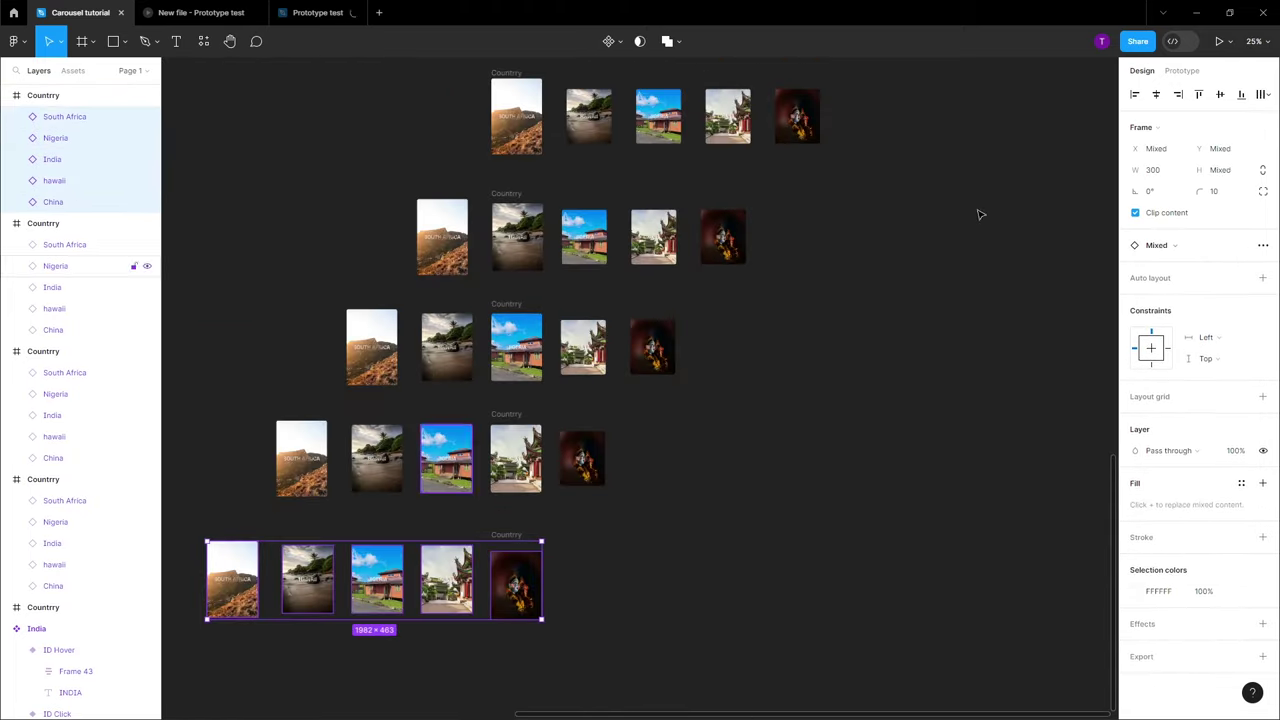
scroll(510, 525, up, 2)
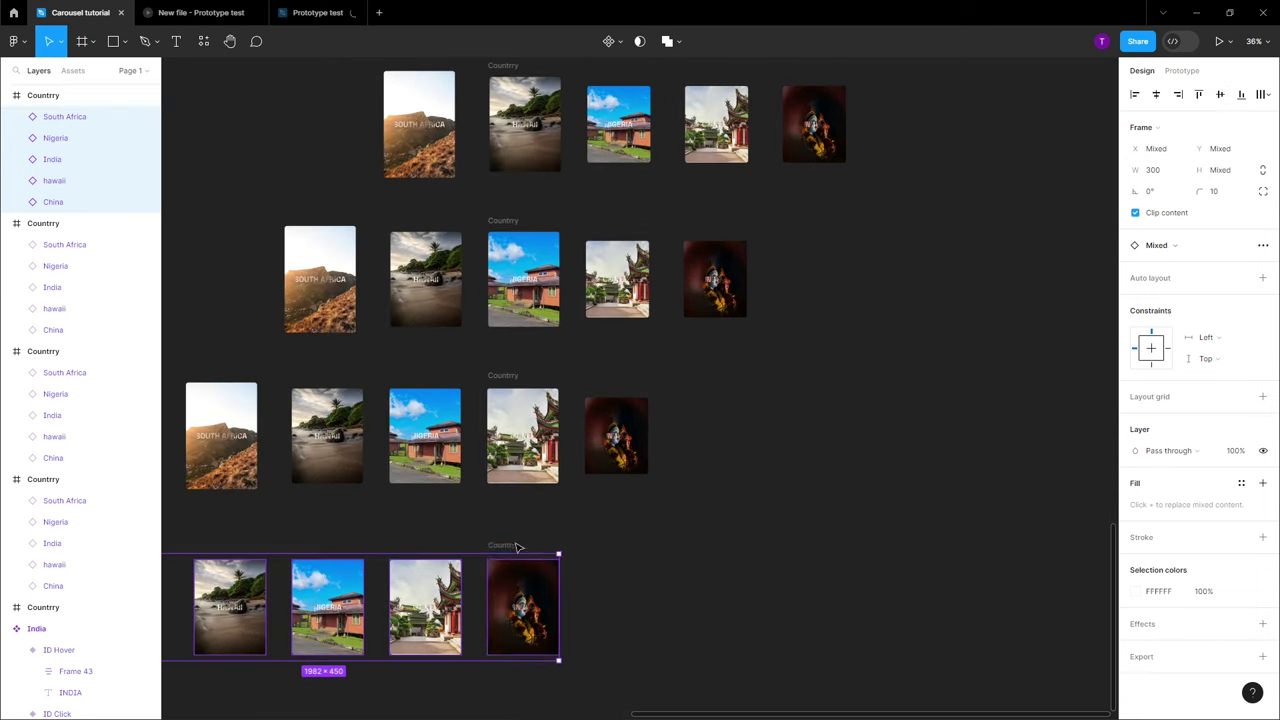
Select all five Countrry frames and turn on Clip content for them
click(616, 435)
scroll(542, 483, down, 3)
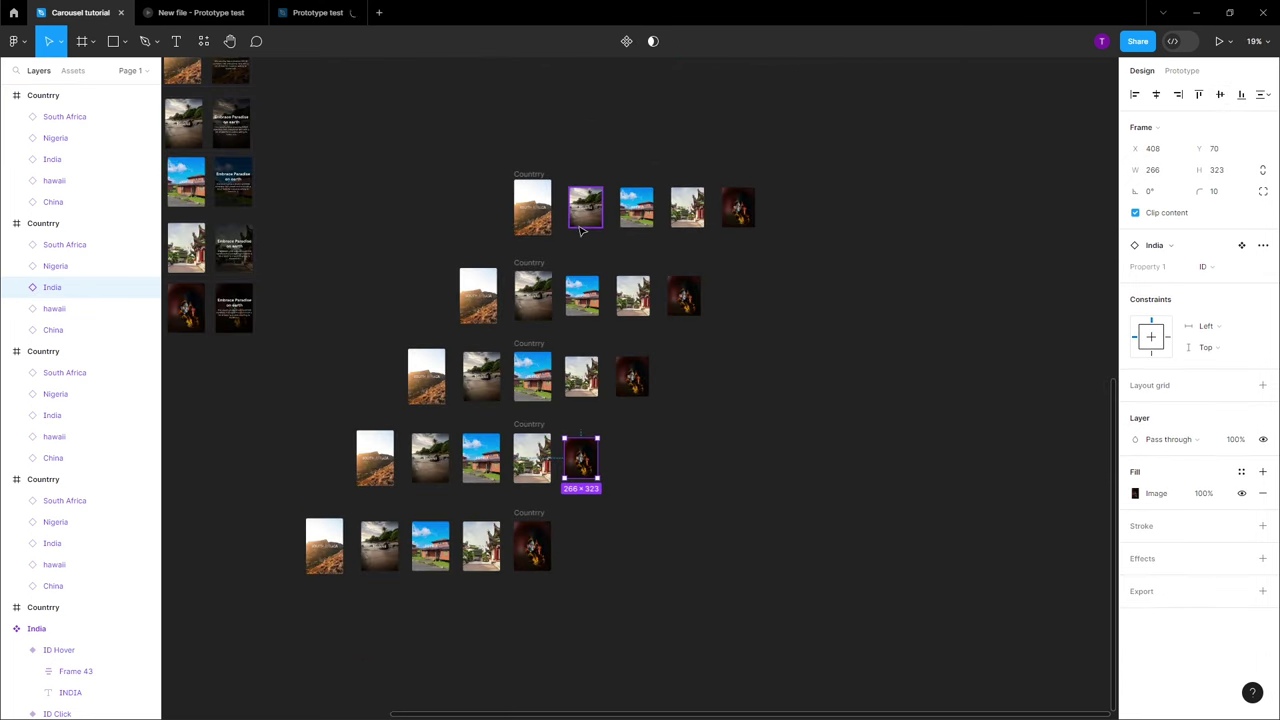
click(526, 174)
shift+click(531, 263)
shift+click(531, 344)
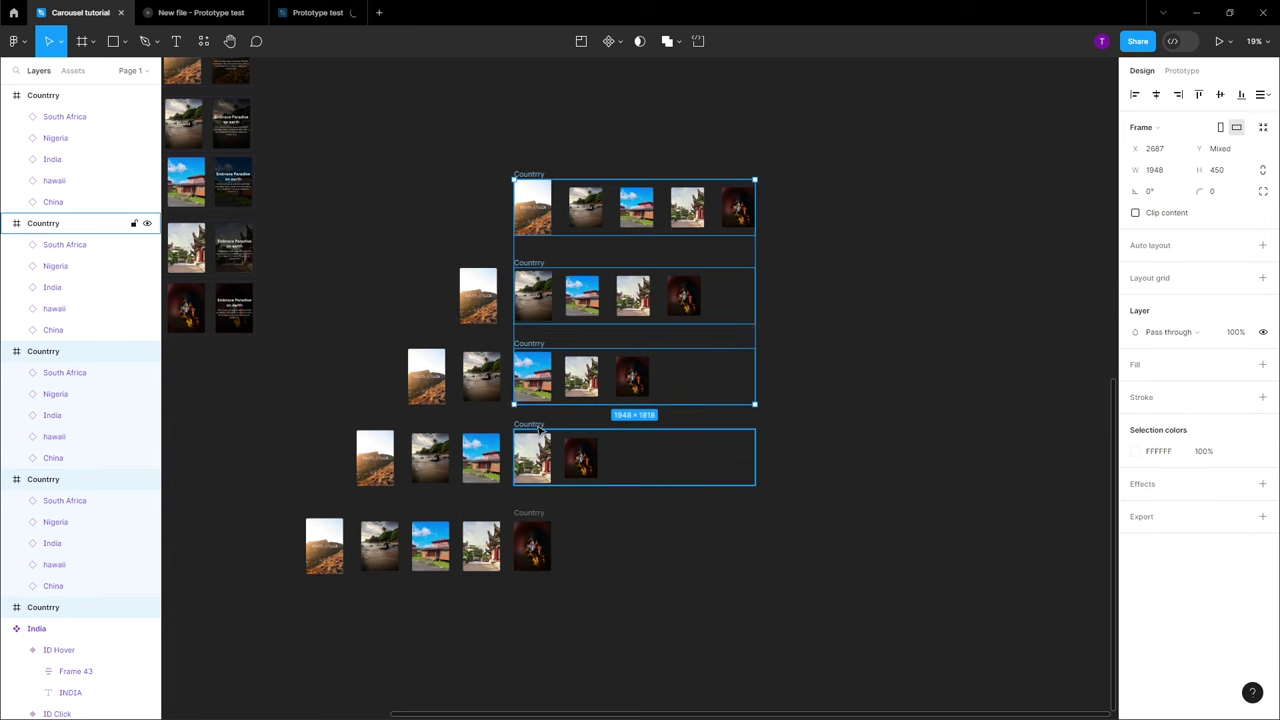
shift+click(532, 425)
shift+click(532, 513)
click(1136, 213)
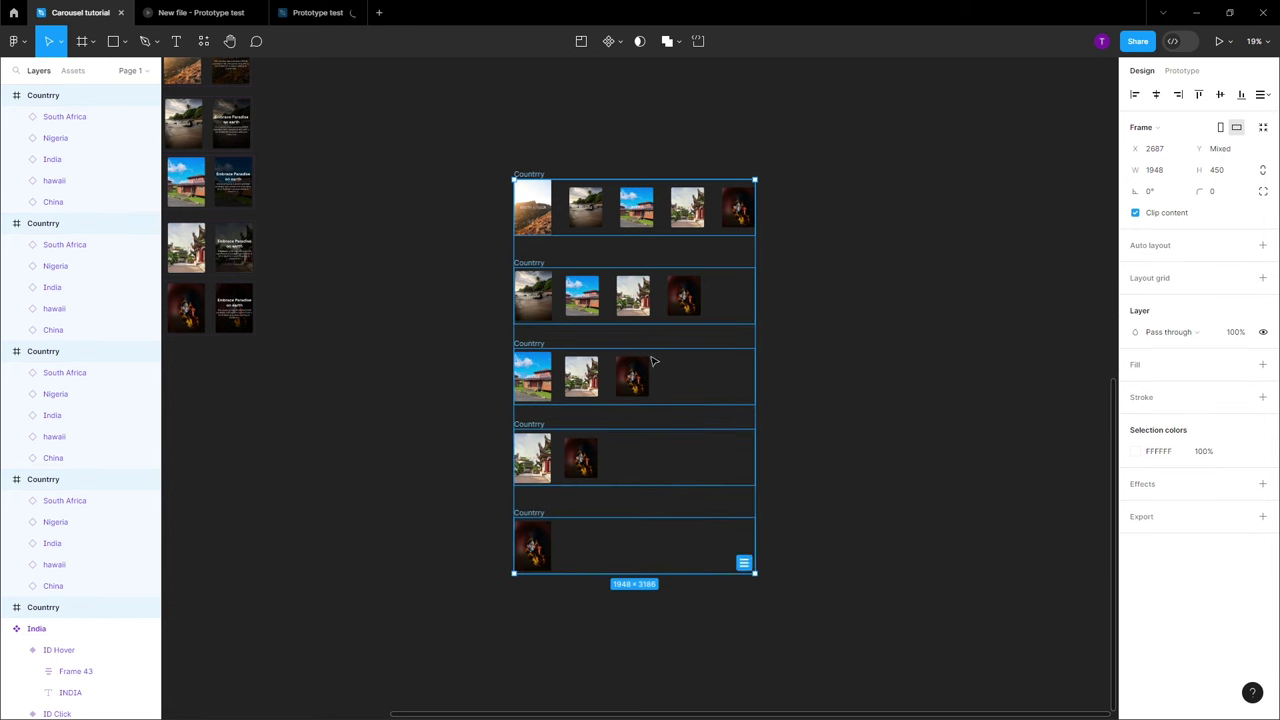
Rename the first two carousel frames as Countrry SA and Countrry HW
scroll(566, 180, up, 3)
click(528, 174)
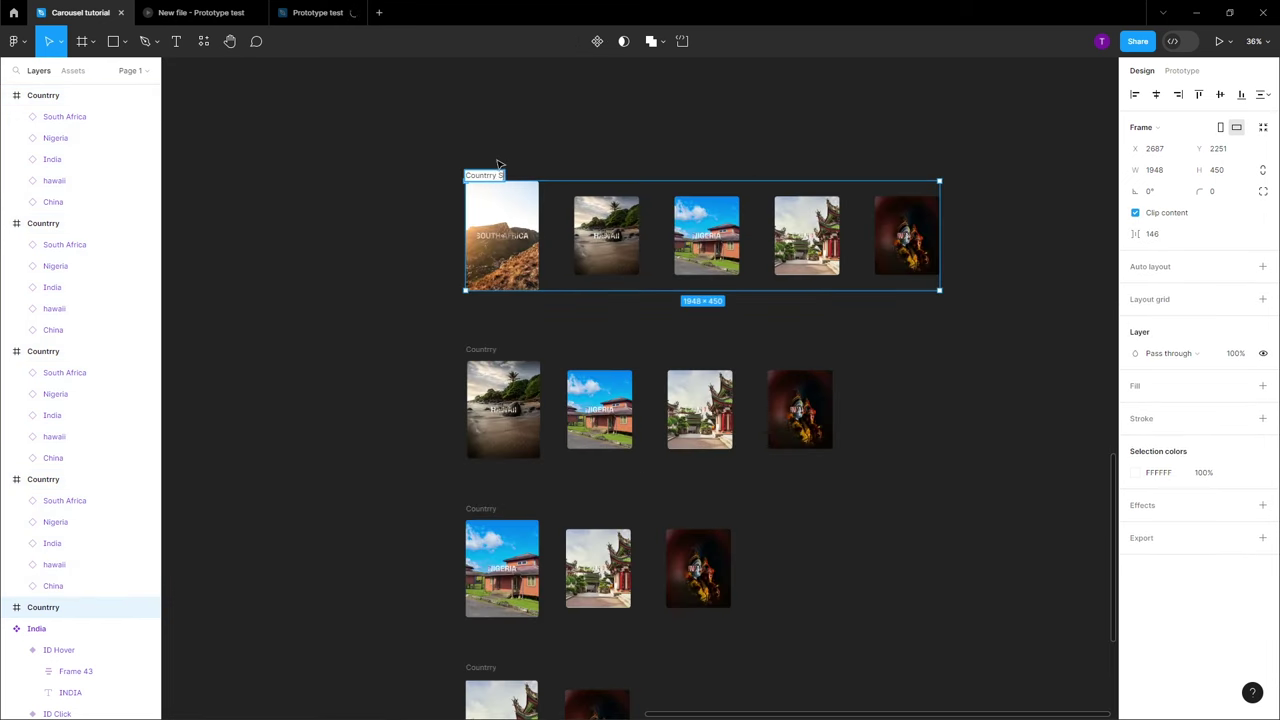
click(482, 349)
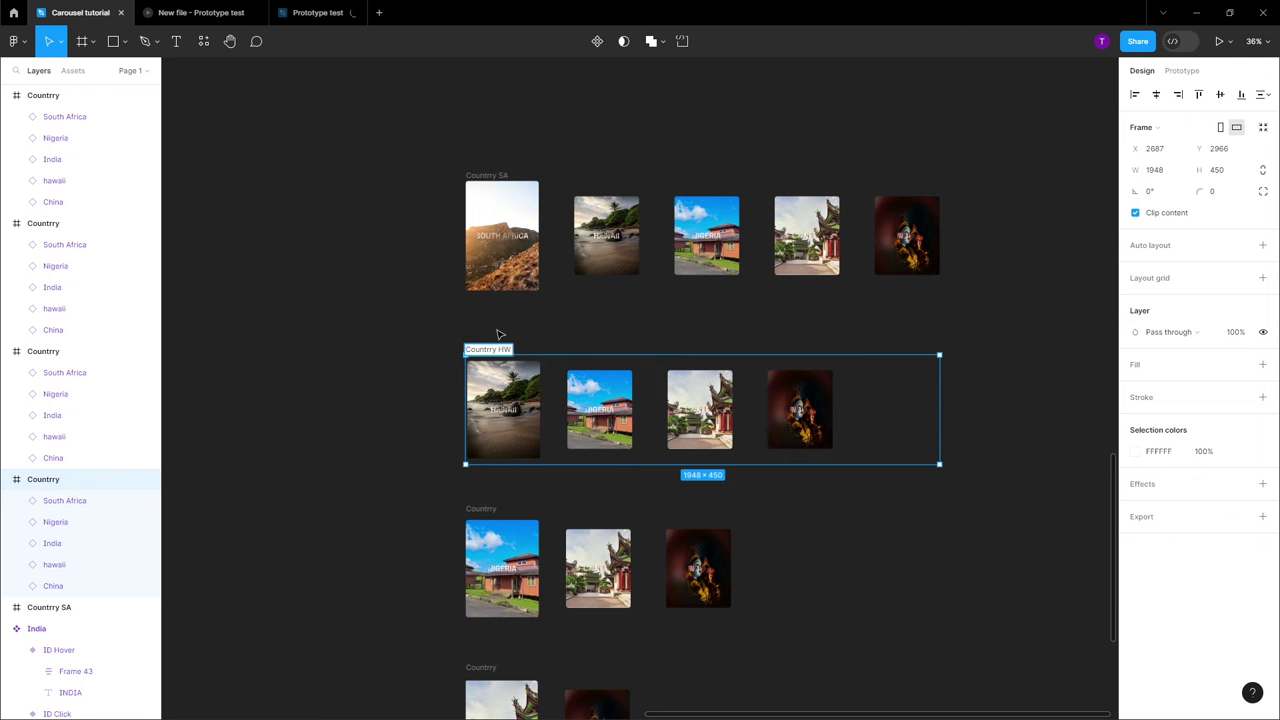
text(HW)
key(Return)
Rename the remaining three carousel frames, in order, as Countrry NG, Countrry CH and Countrry ID
scroll(502, 400, down, 1)
double_click(480, 456)
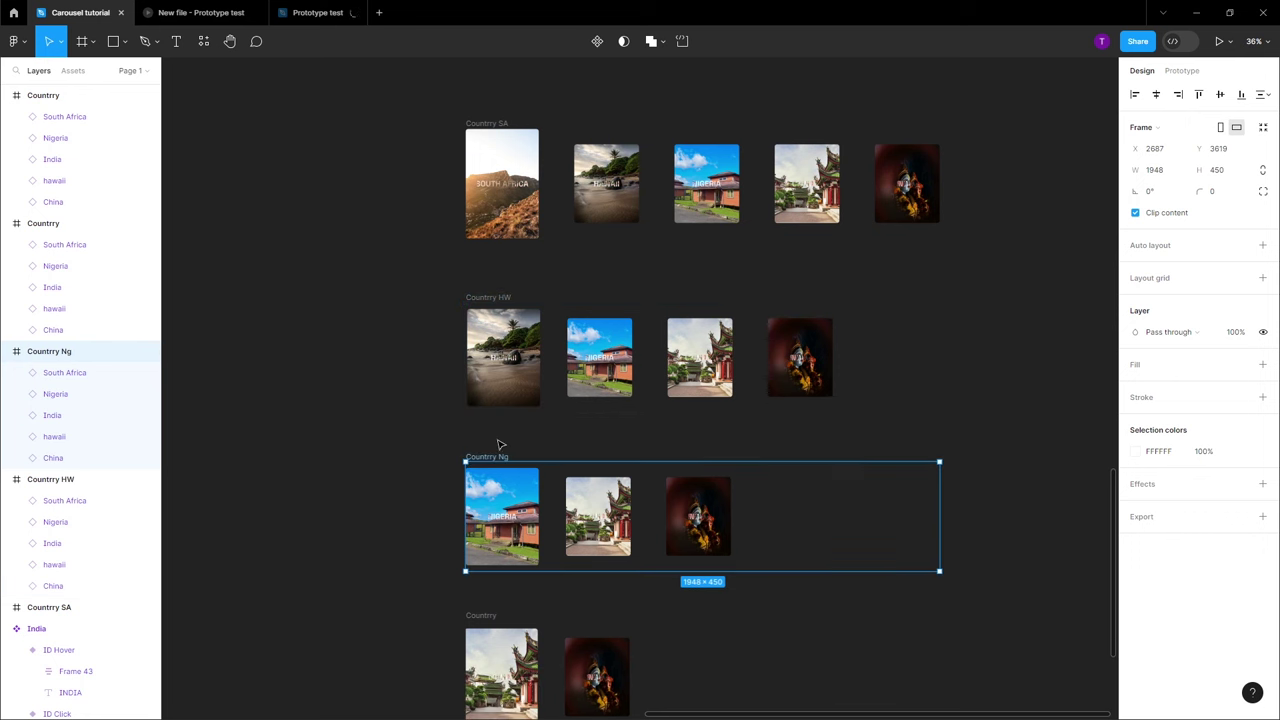
scroll(500, 444, down, 2)
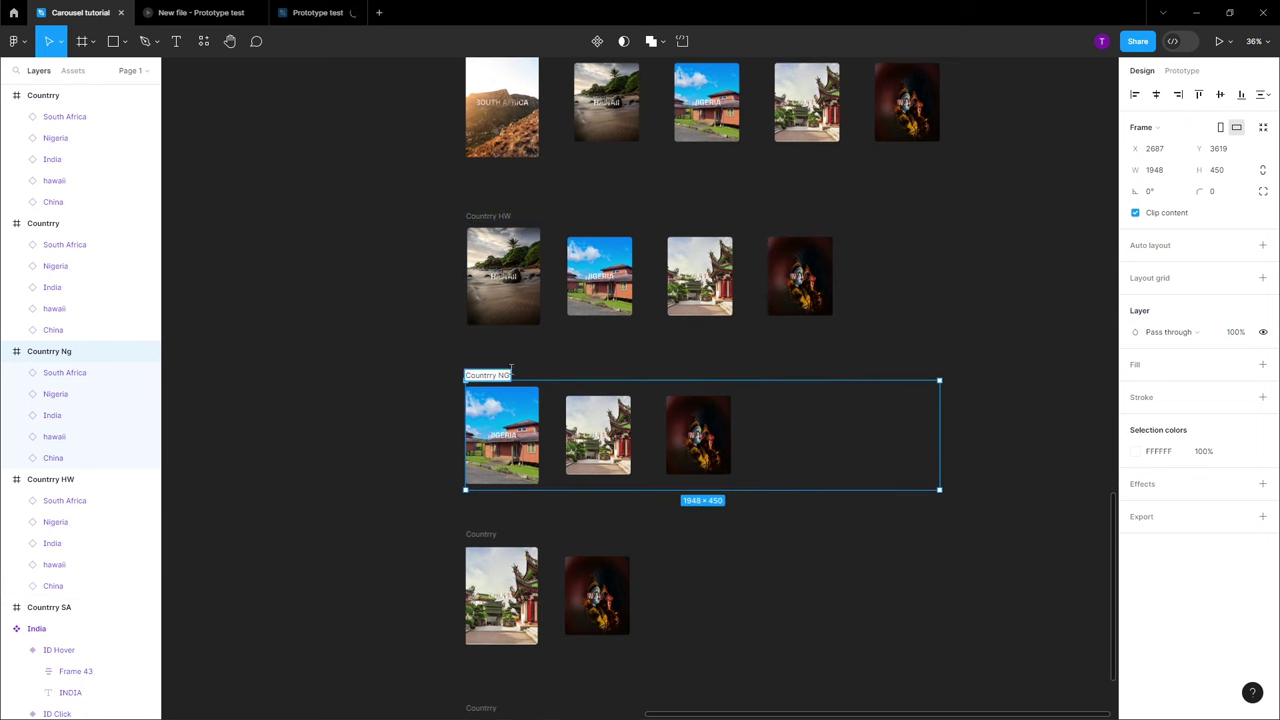
key(BackSpace)
text(G)
click(480, 537)
scroll(497, 519, down, 3)
click(487, 578)
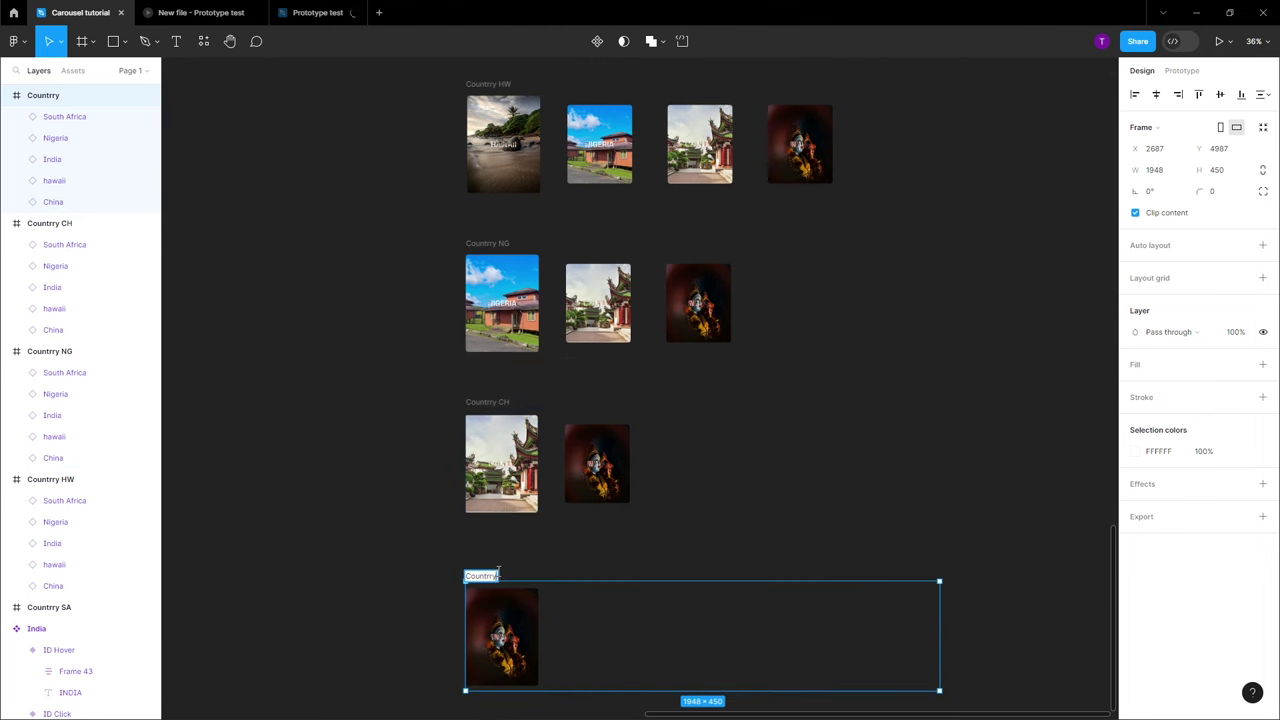
click(522, 561)
Move the five renamed carousel frames together up beside the destination component sets
scroll(580, 543, down, 5)
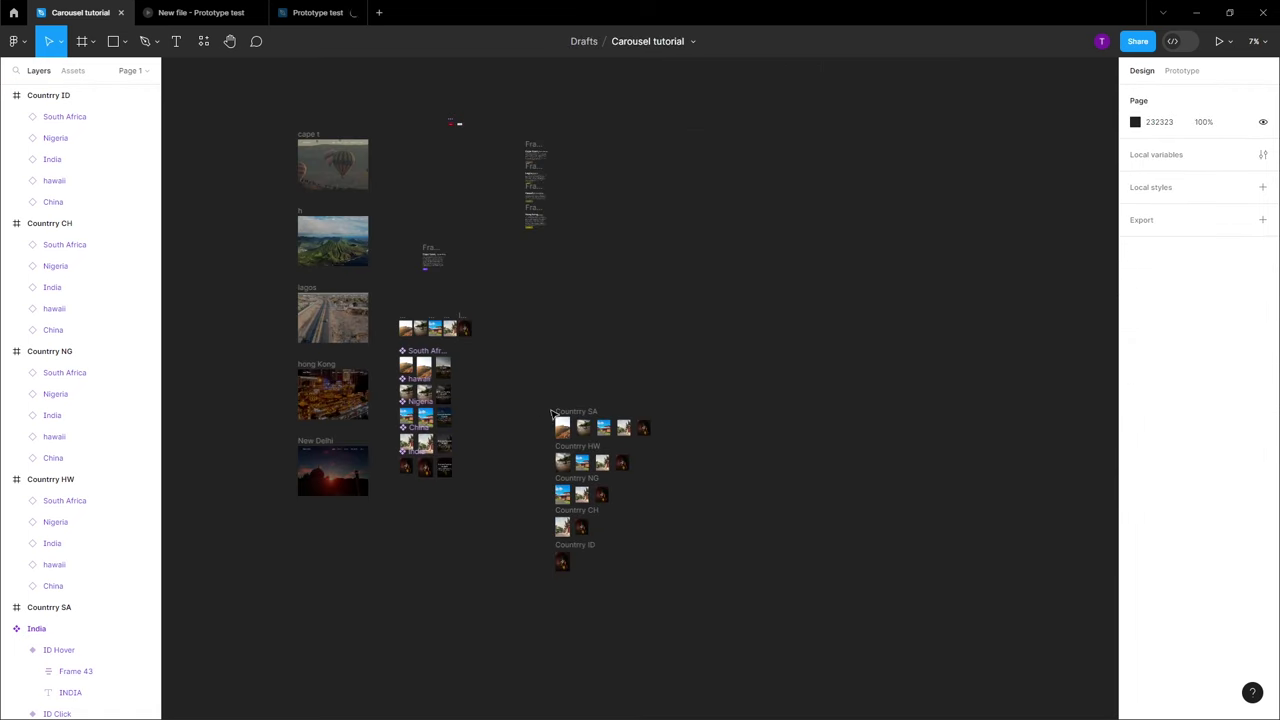
scroll(526, 394, up, 3)
drag(514, 390, 737, 697)
drag(667, 602, 670, 492)
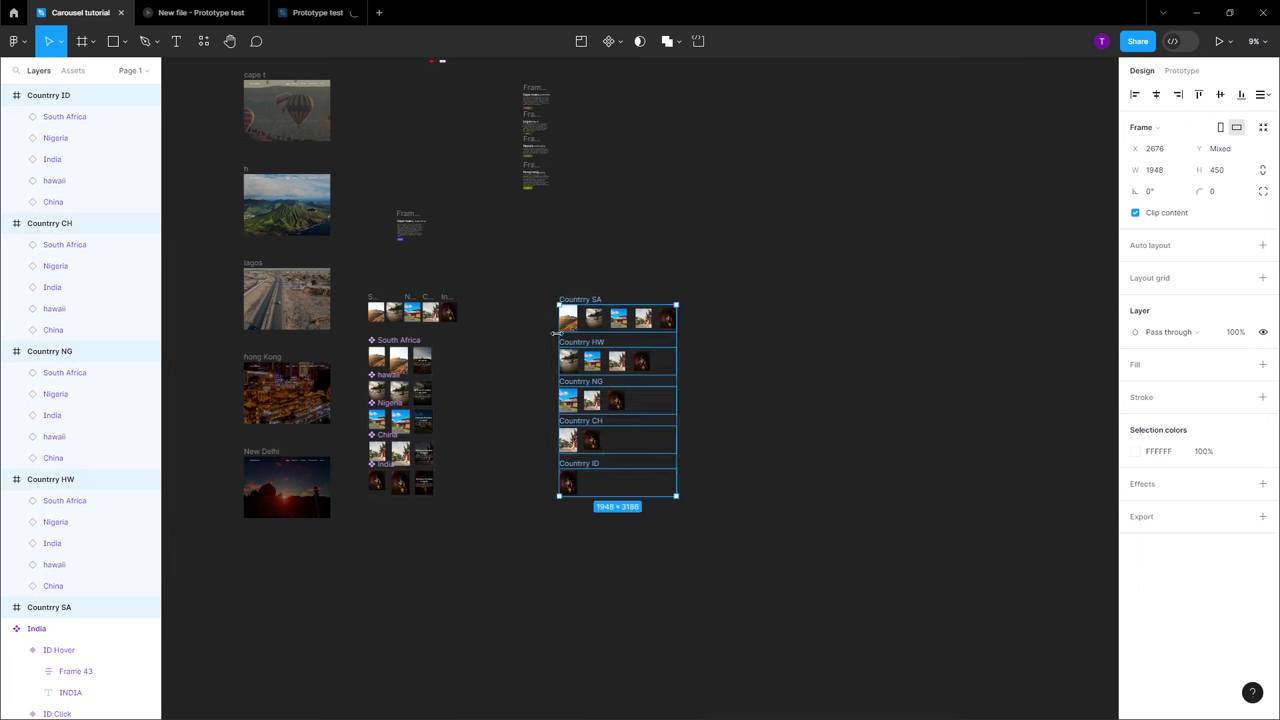
Combine the five carousel frames, Countrry SA through Countrry ID, into one component set
drag(524, 268, 700, 588)
right_click(651, 482)
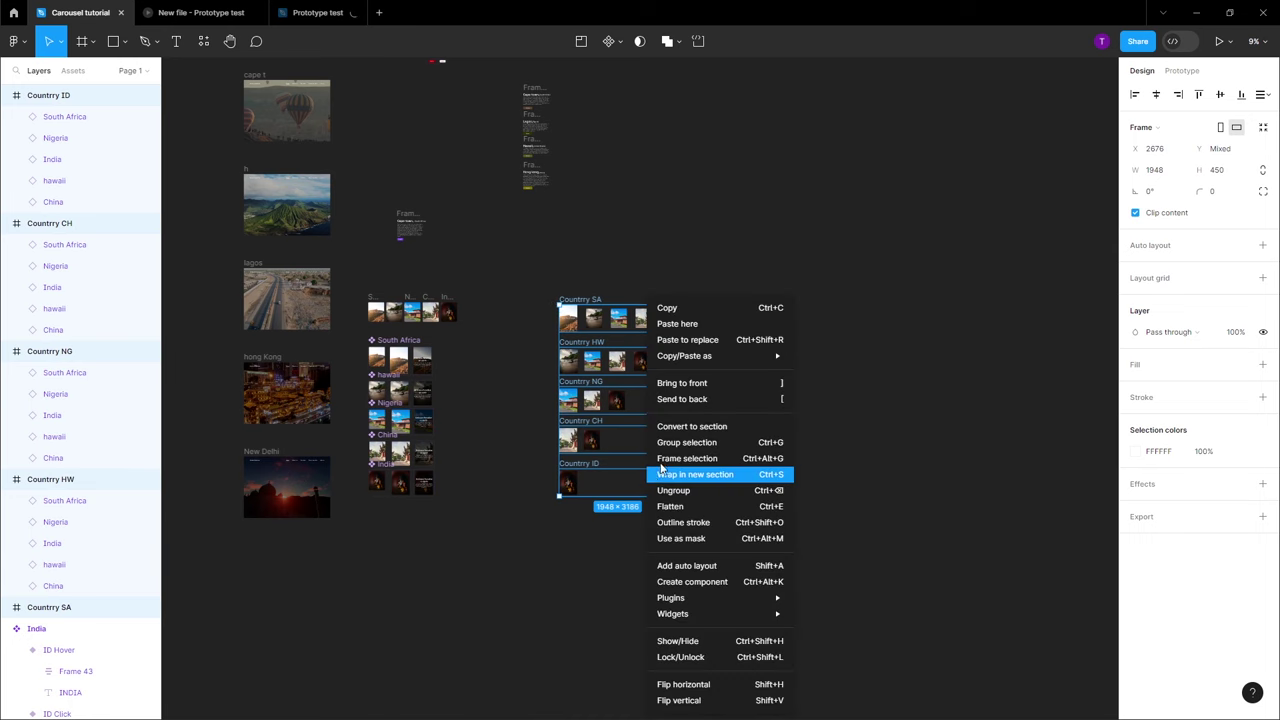
click(621, 47)
click(621, 47)
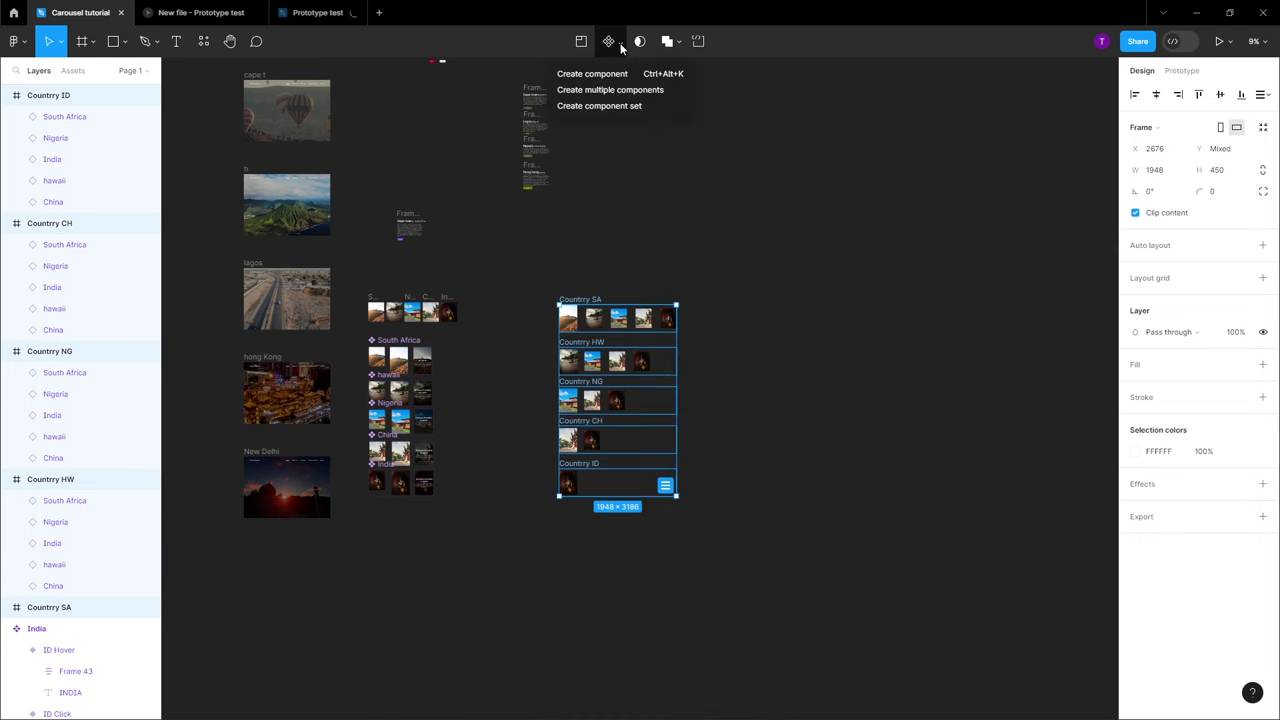
click(614, 106)
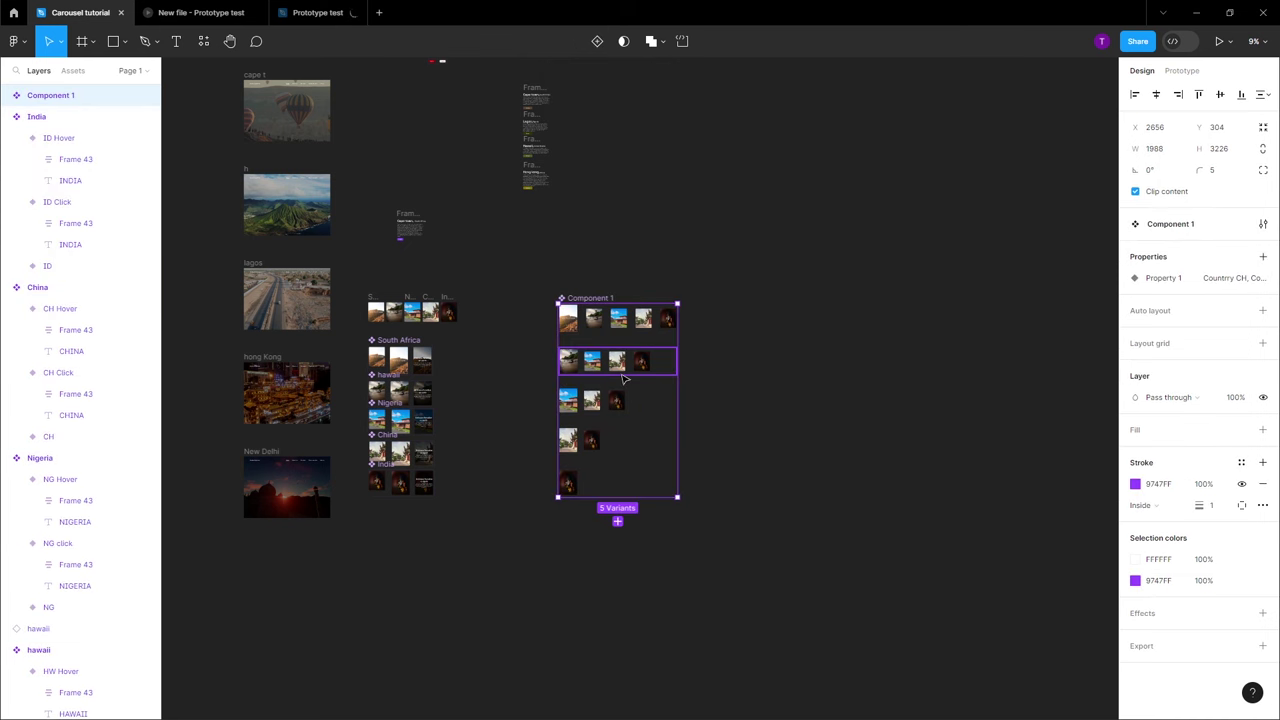
click(615, 368)
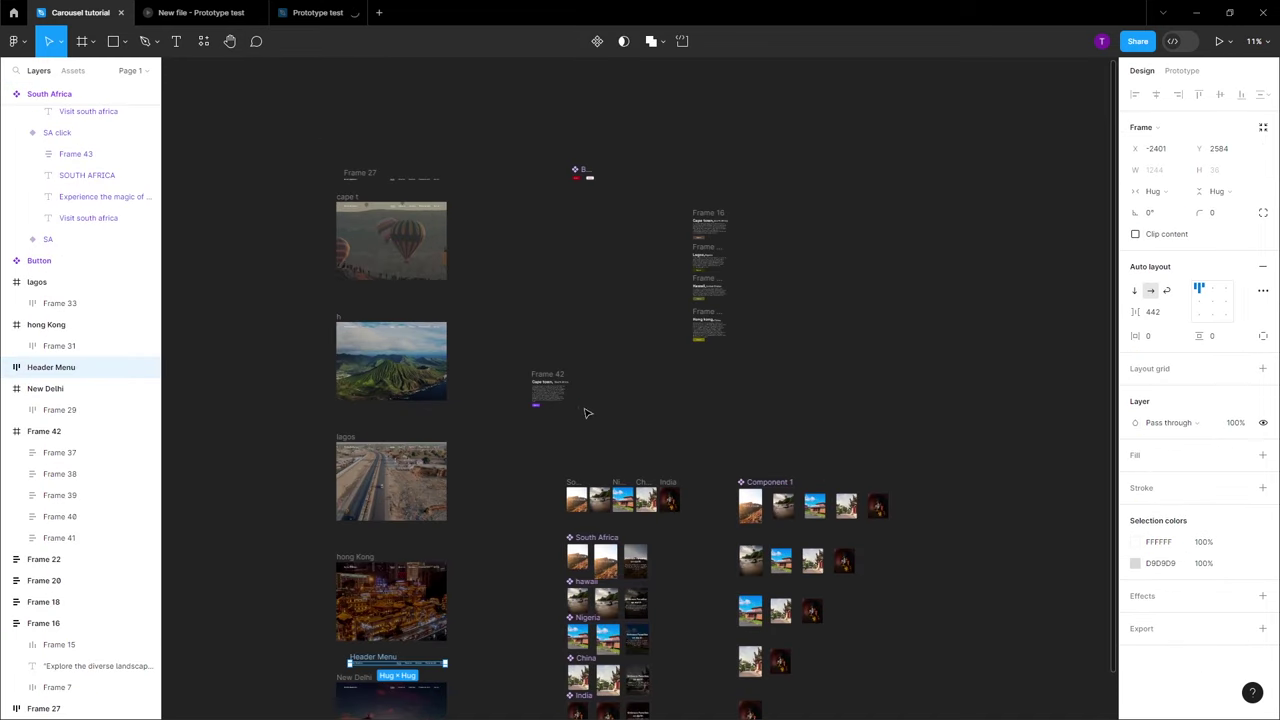
Widen Frame 42 with the Cape town text until all five destination text blocks inside it show
scroll(519, 321, up, 5)
scroll(519, 321, up, 2)
click(465, 354)
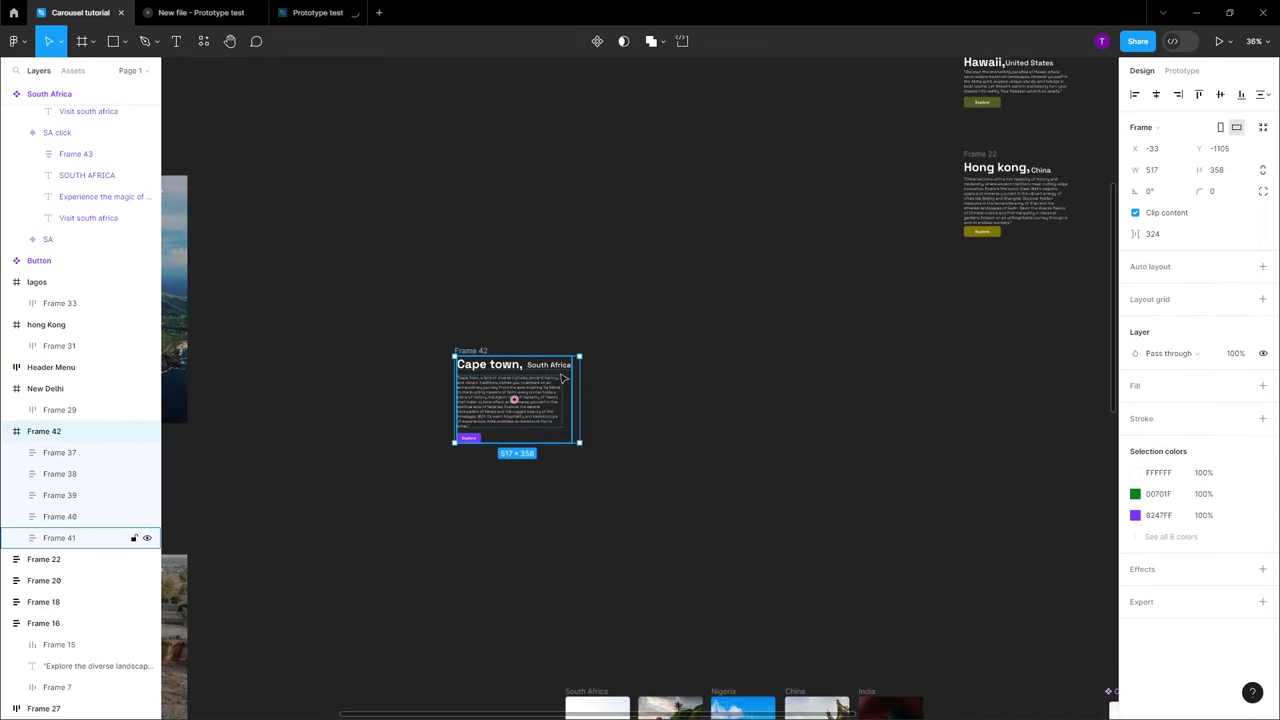
scroll(560, 382, down, 4)
drag(569, 380, 955, 380)
click(1020, 372)
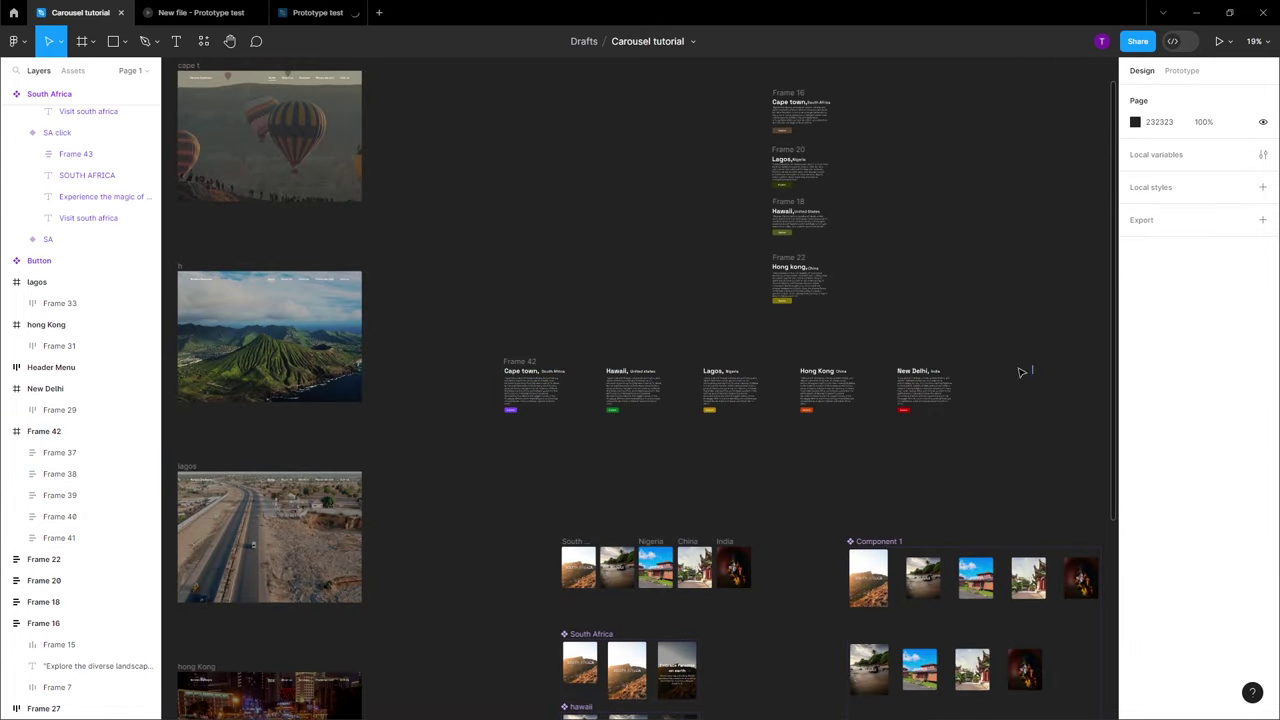
Delete the four standalone destination text frames above Frame 42: Frame 16, Frame 20, Frame 18 and Frame 22
click(541, 361)
scroll(741, 152, up, 3)
drag(734, 180, 918, 452)
key(Delete)
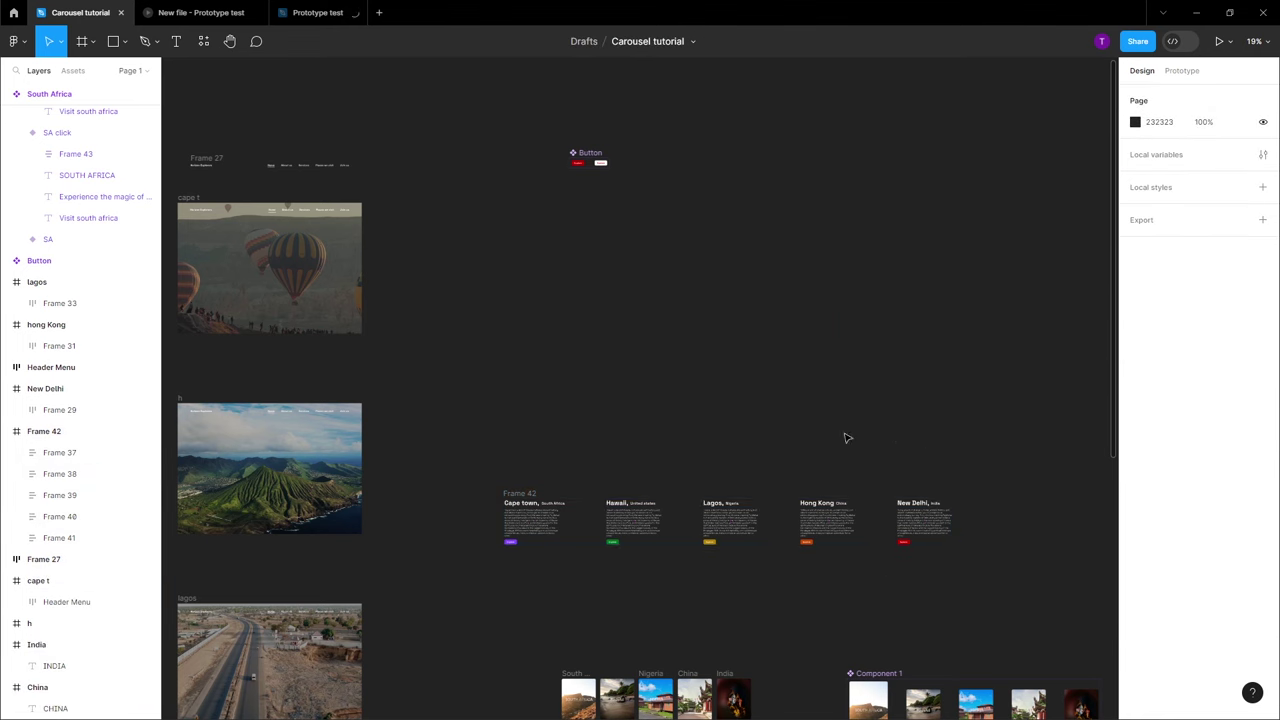
Narrow Frame 42 to 516 wide so only the Cape town text block shows, and rename it Coutnry Name
click(520, 493)
mouse_move(956, 515)
mouse_down()
mouse_move(580, 515)
mouse_move(1000, 515)
mouse_move(611, 502)
mouse_move(970, 513)
mouse_up()
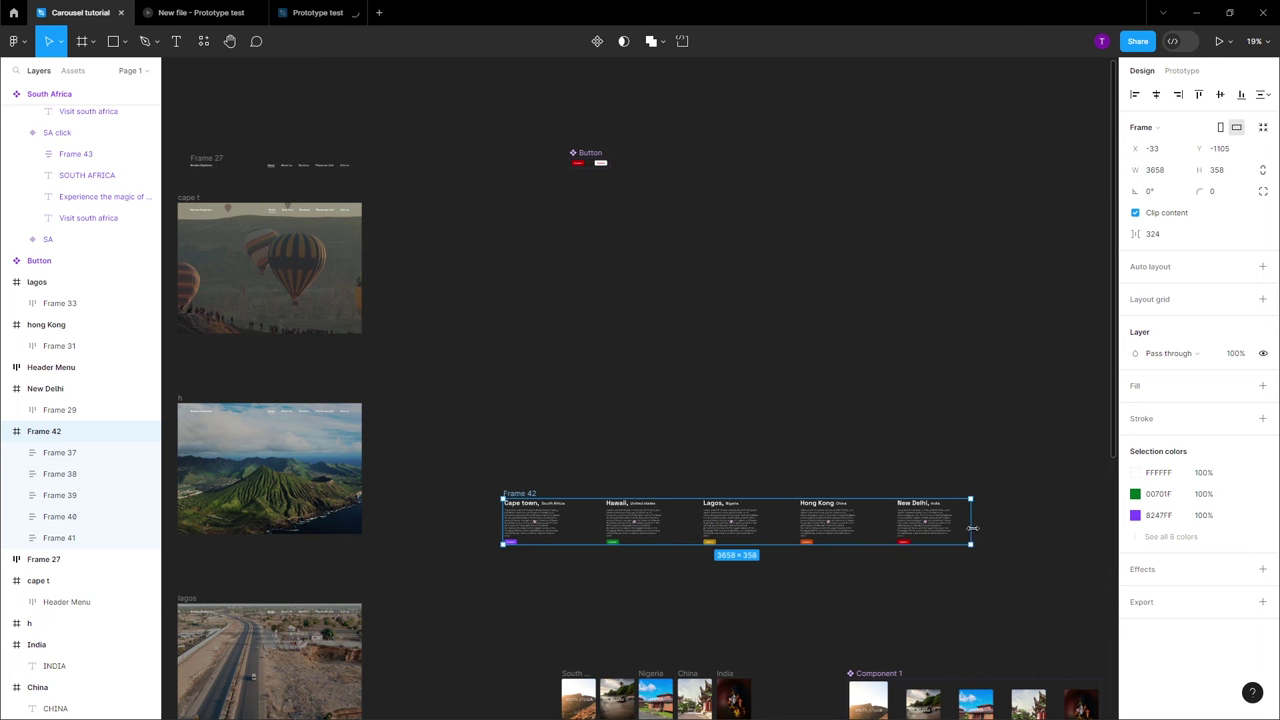
drag(971, 521, 569, 519)
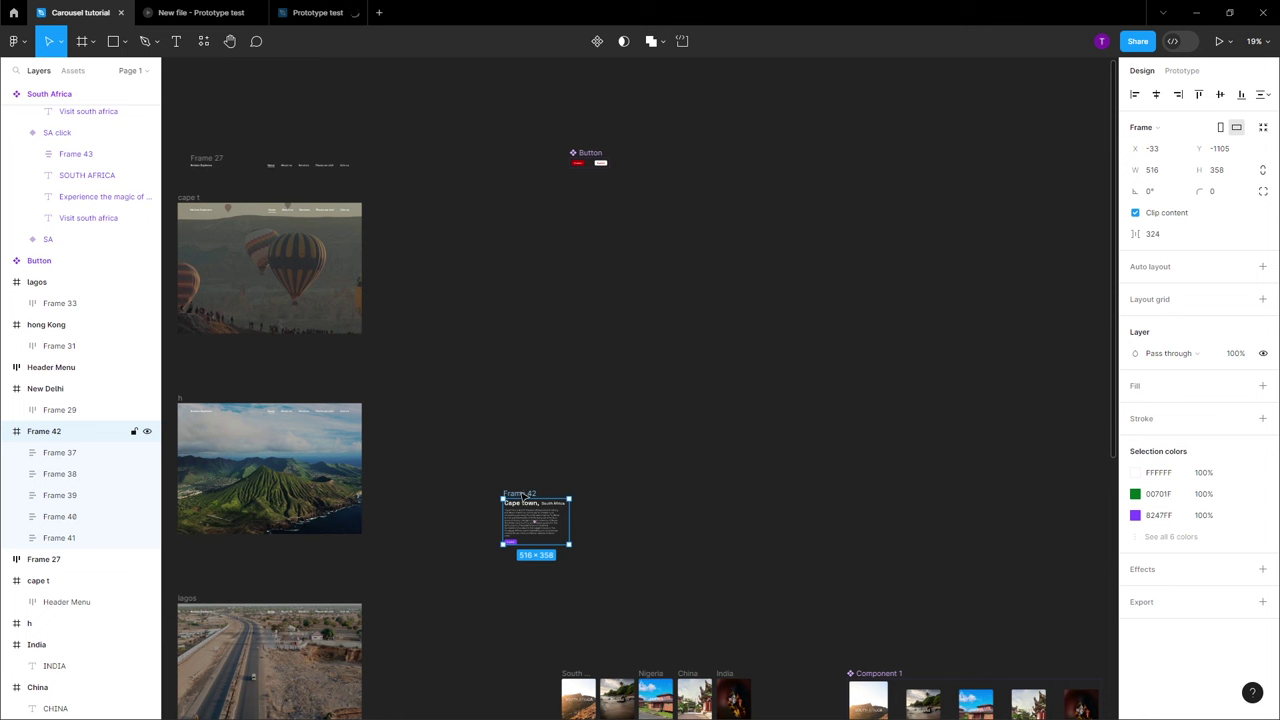
double_click(521, 494)
text(Na)
key(Return)
scroll(563, 485, down, 3)
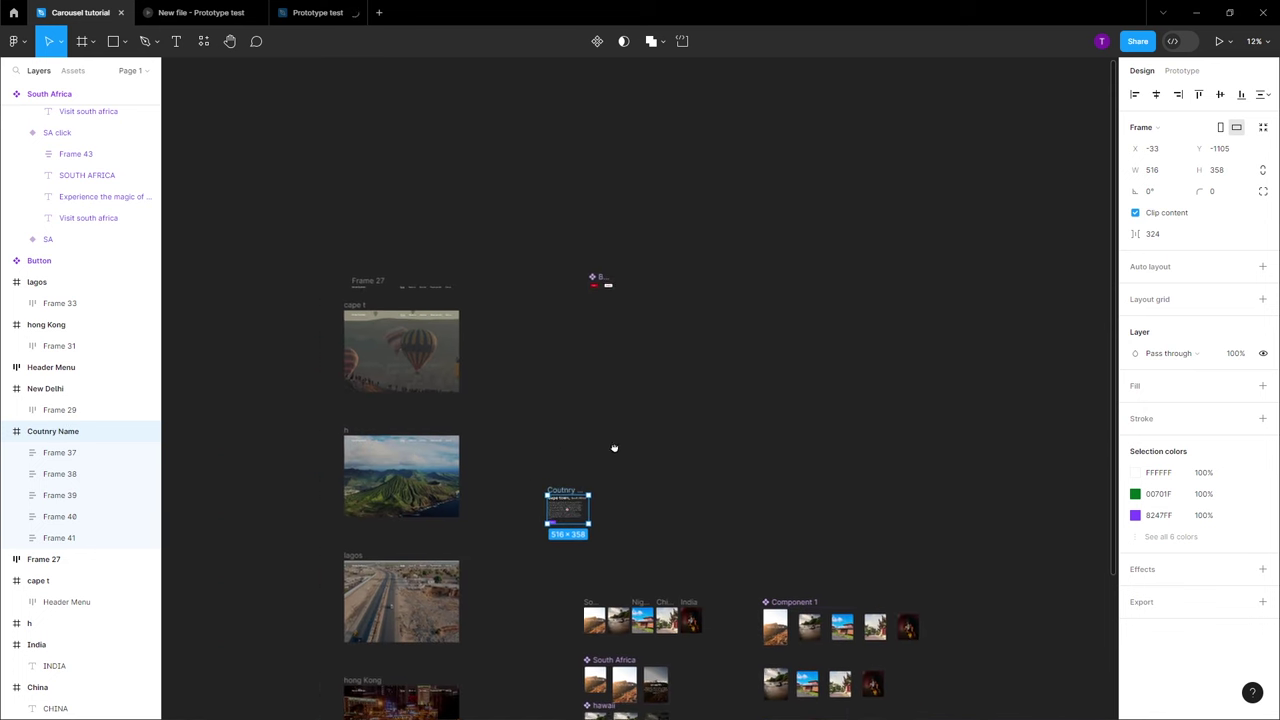
Move the Coutnry Name text frame into the cape t page frame
scroll(587, 495, up, 3)
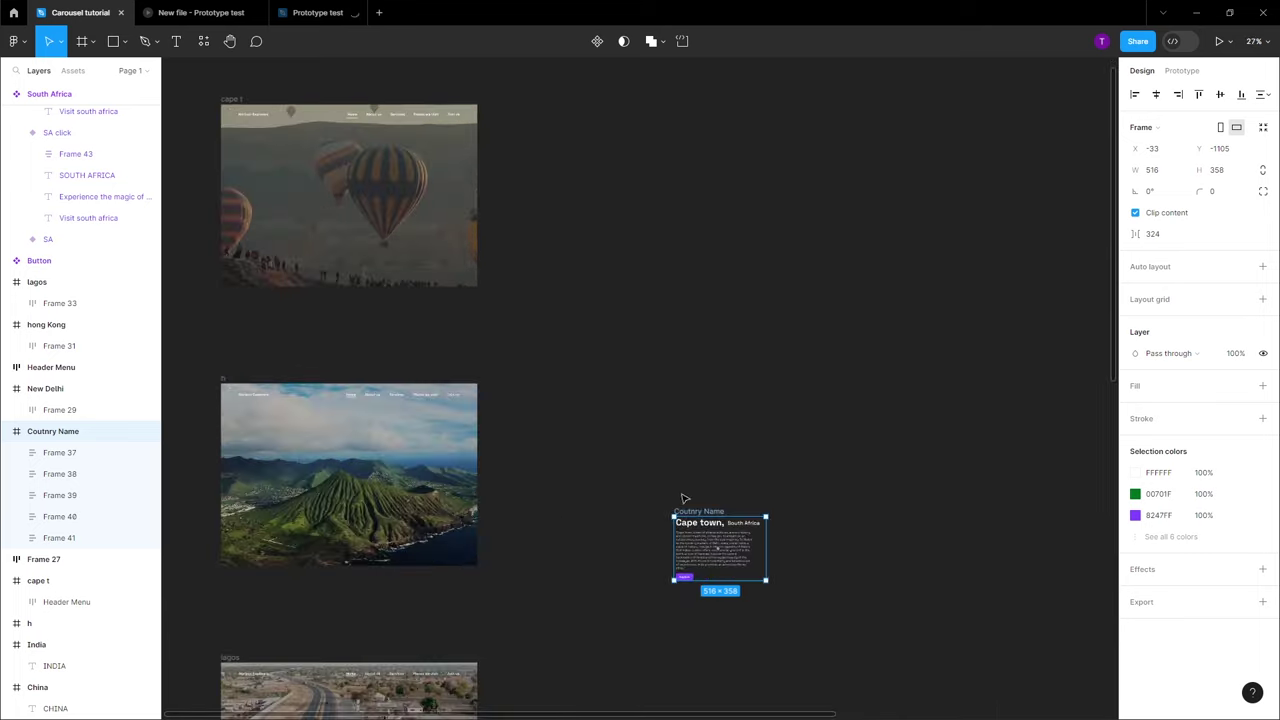
scroll(694, 502, down, 5)
scroll(703, 497, up, 3)
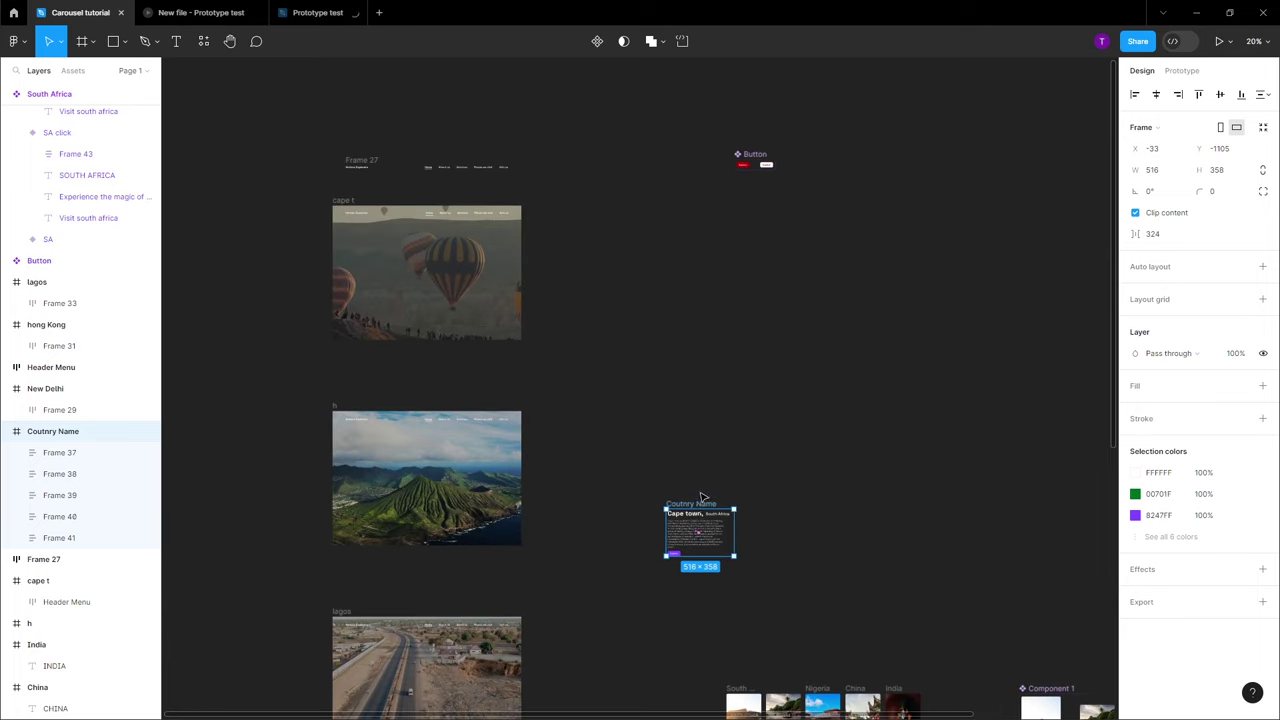
drag(735, 528, 385, 246)
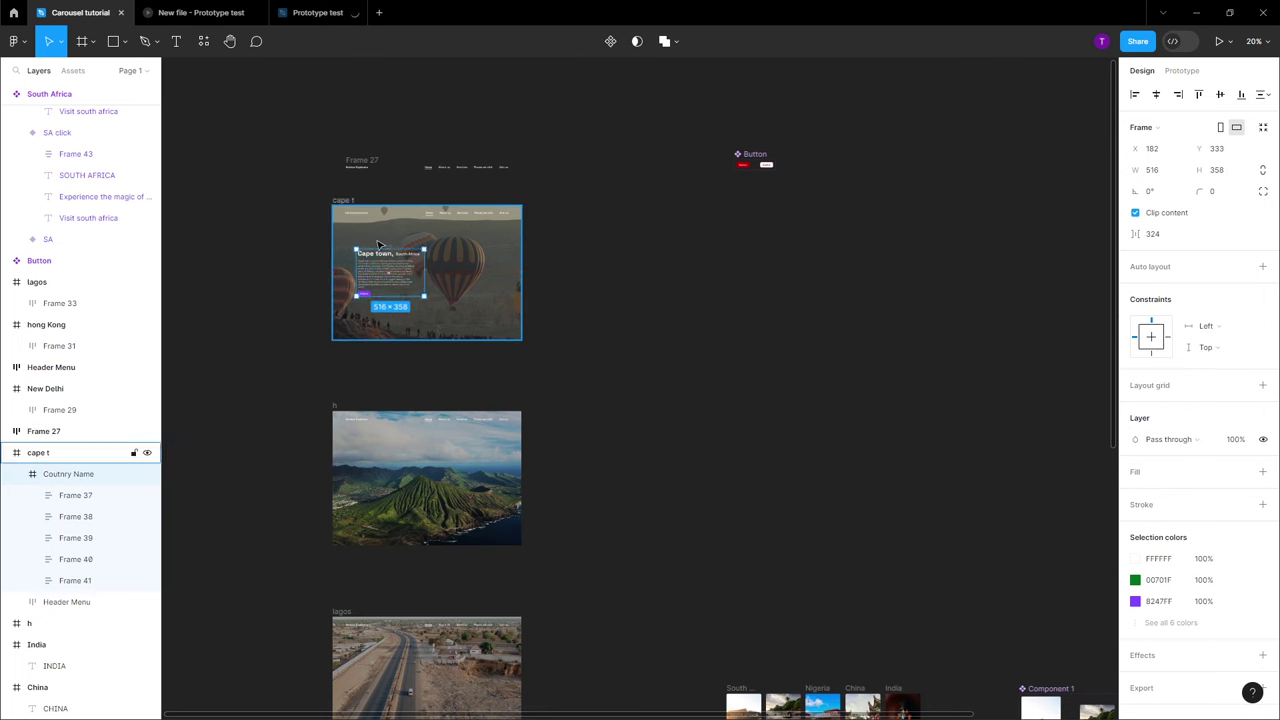
Reposition the Coutnry Name frame inside cape t to about X 98, Y 294, in line with the Horizon Explorers logo's left edge
scroll(400, 255, up, 10)
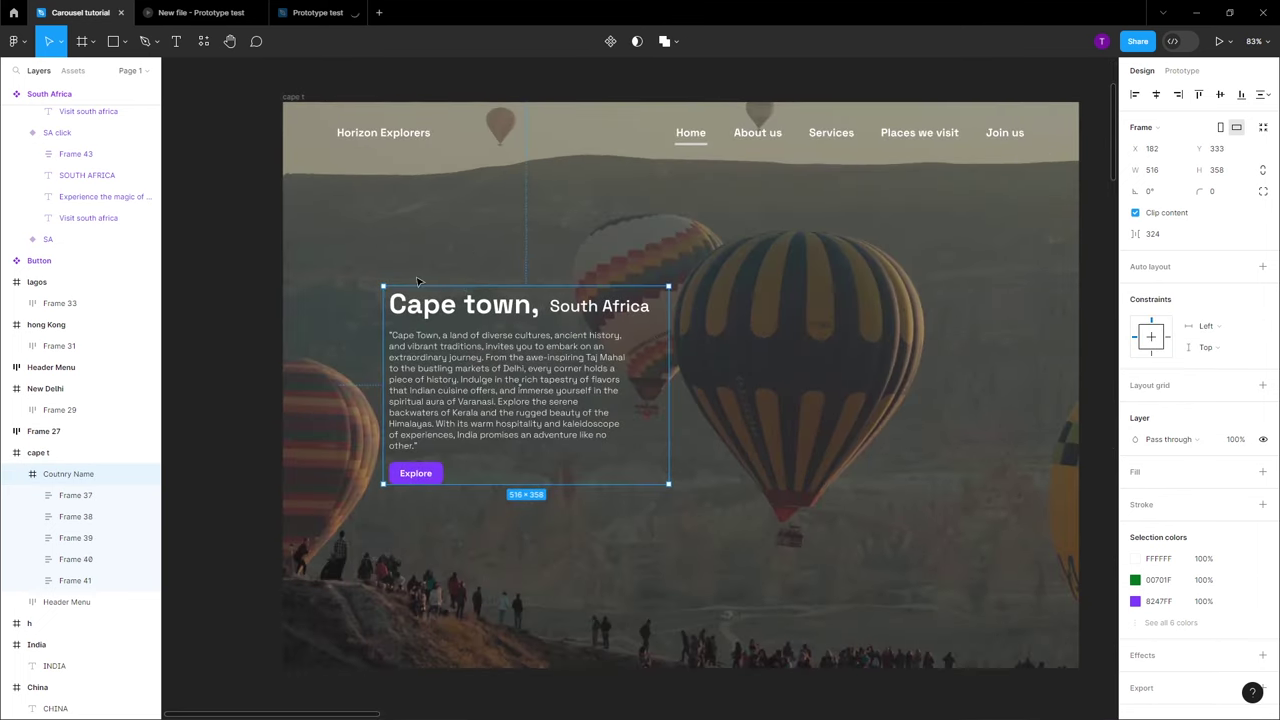
drag(425, 313, 377, 289)
scroll(345, 302, down, 3)
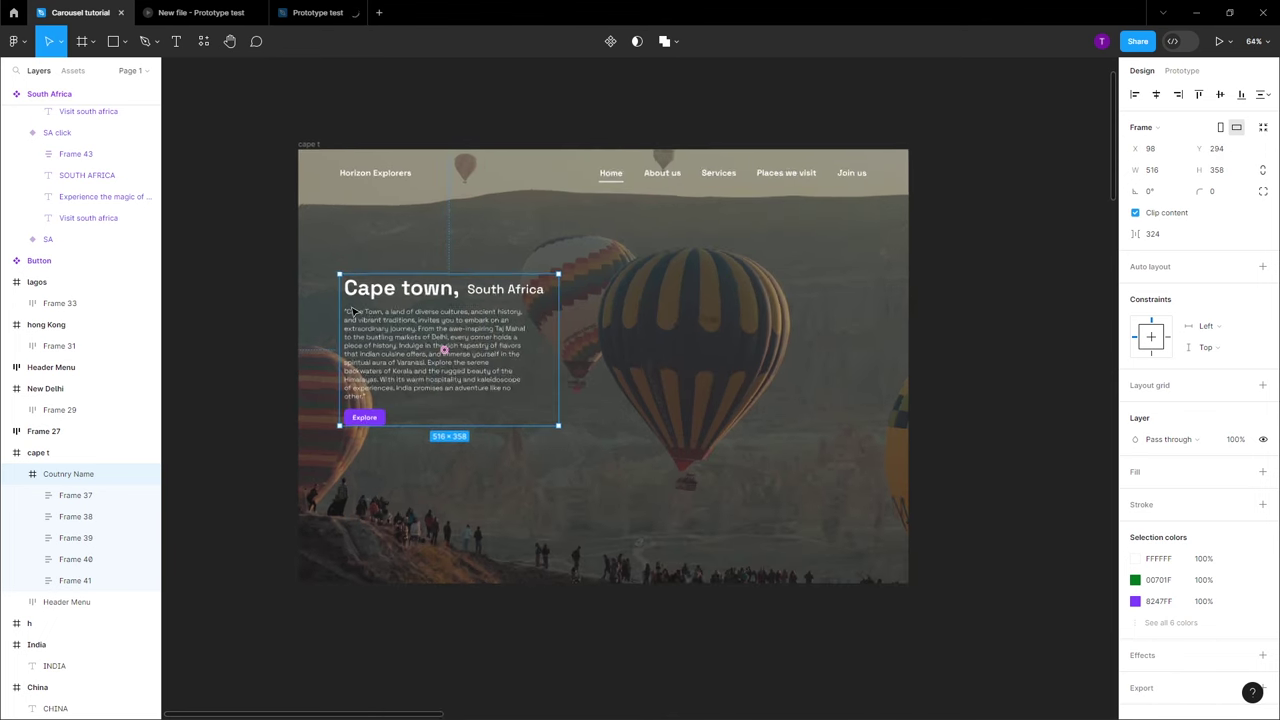
scroll(345, 302, up, 1)
scroll(560, 300, down, 5)
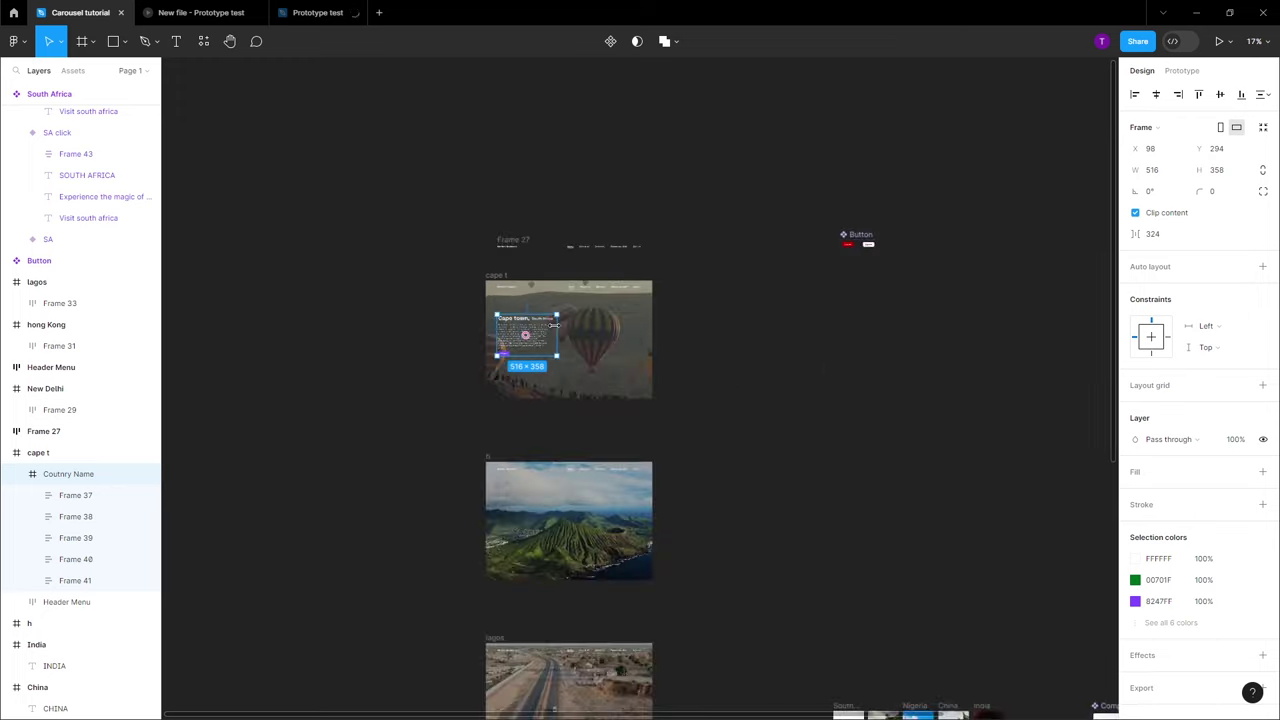
scroll(360, 215, up, 4)
Insert an instance of the local carousel component, Component 1, into the cape t frame
click(392, 212)
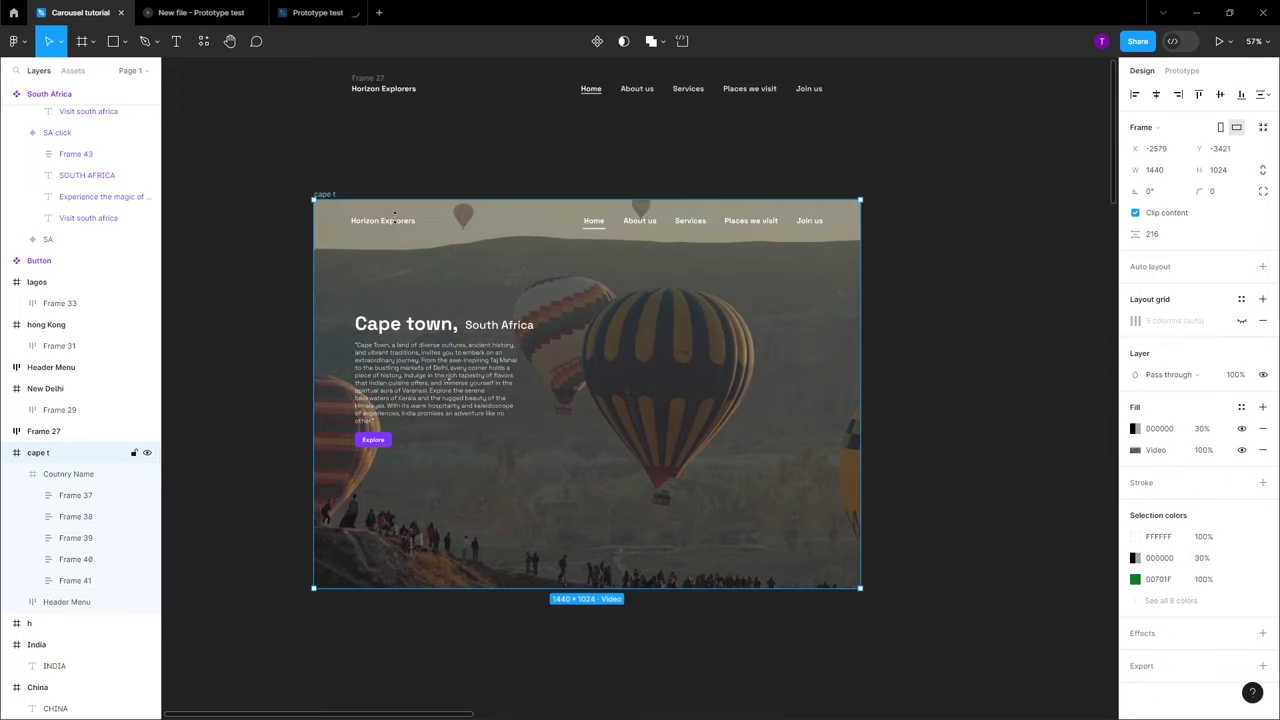
scroll(556, 363, down, 10)
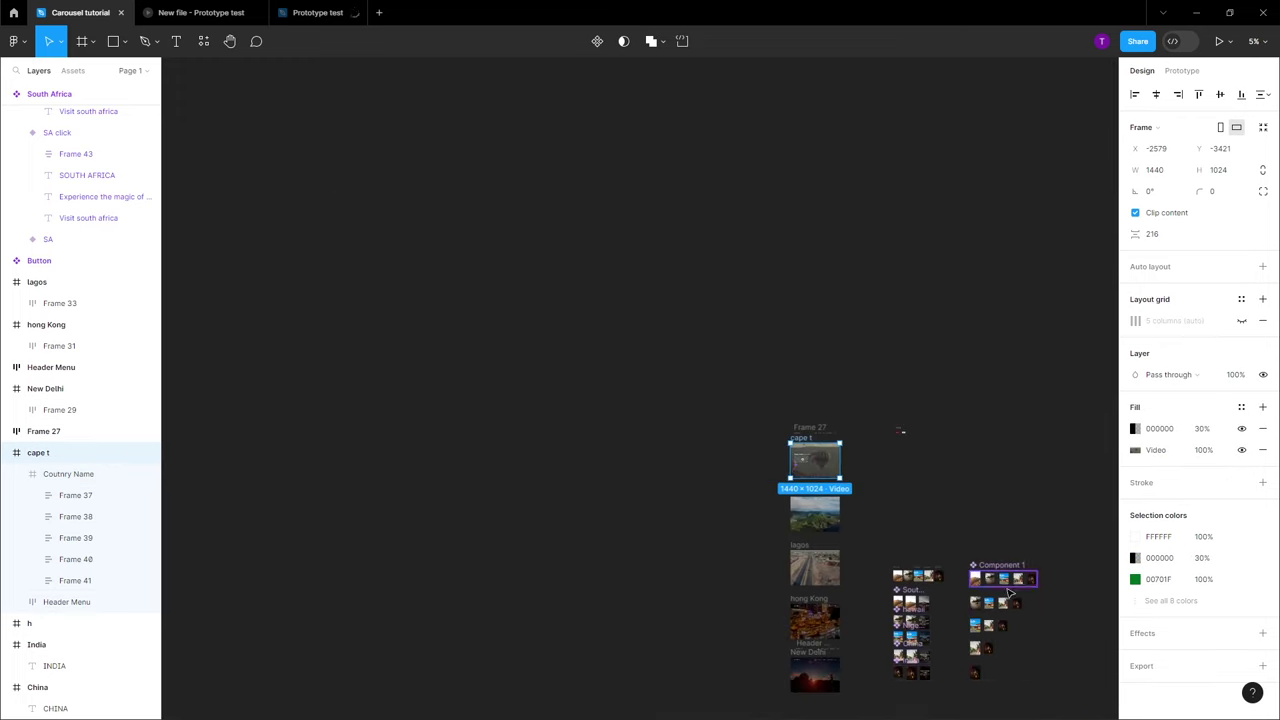
scroll(952, 457, up, 10)
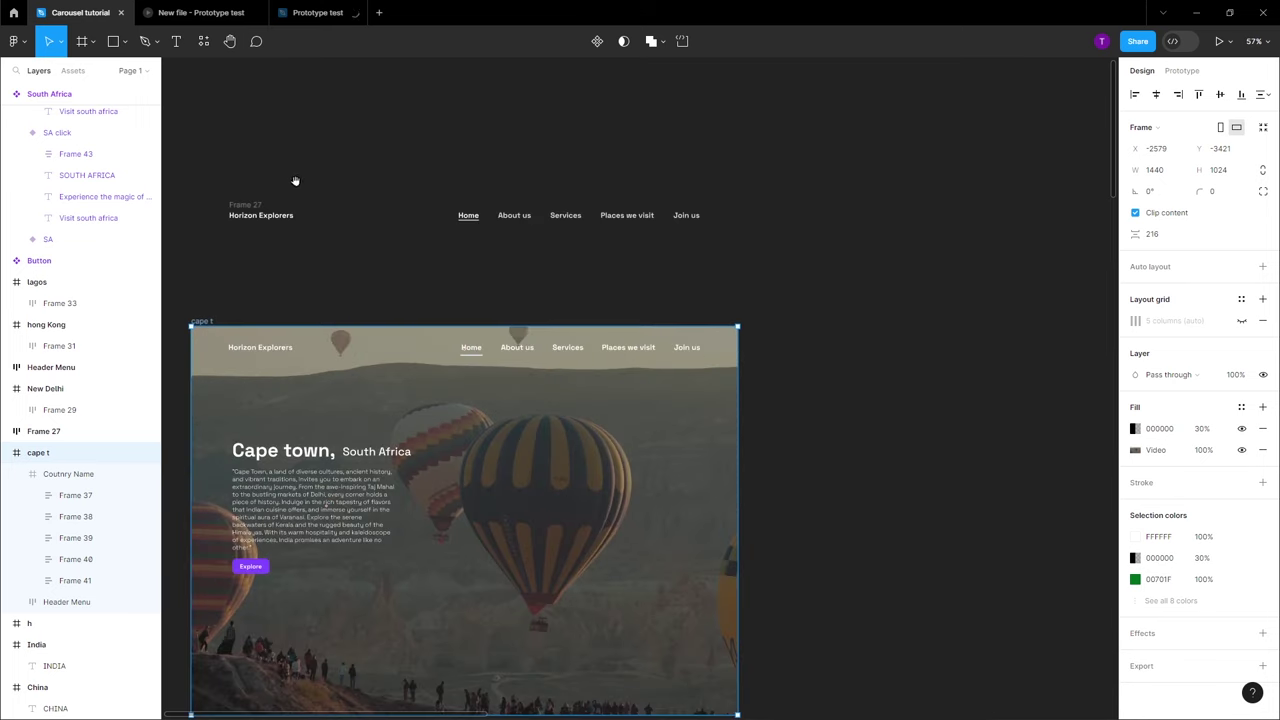
click(204, 41)
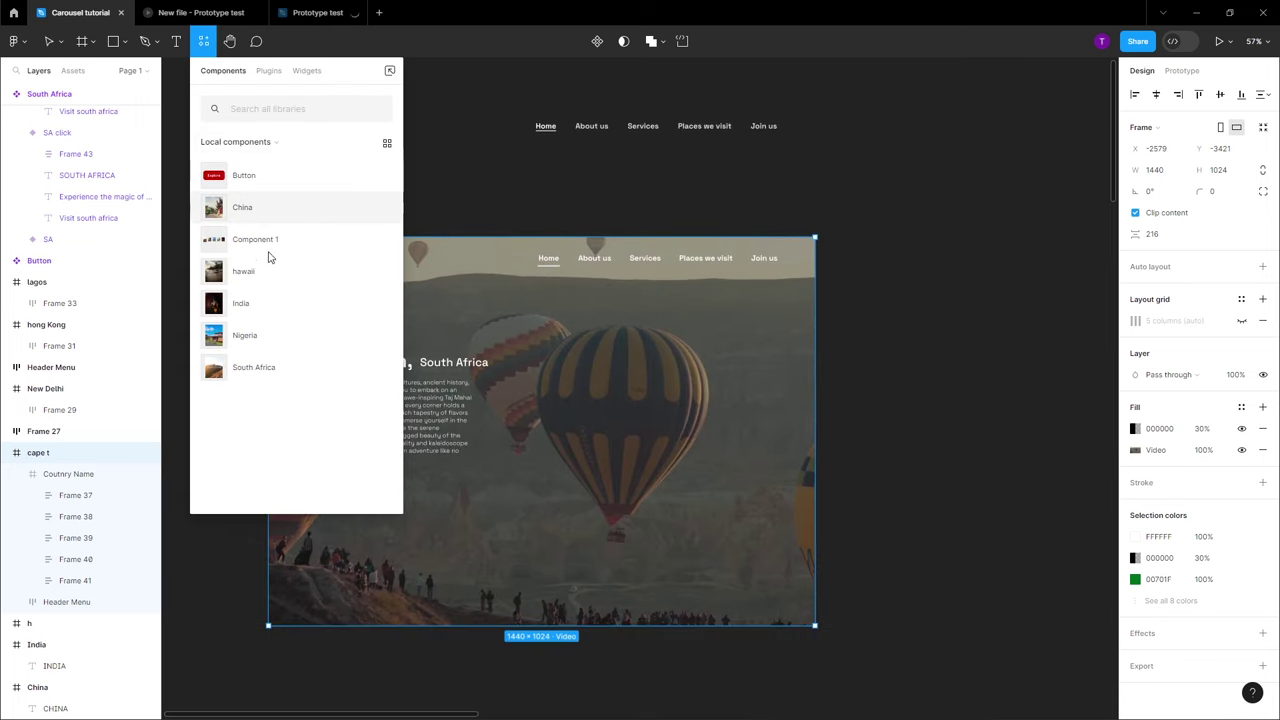
click(300, 240)
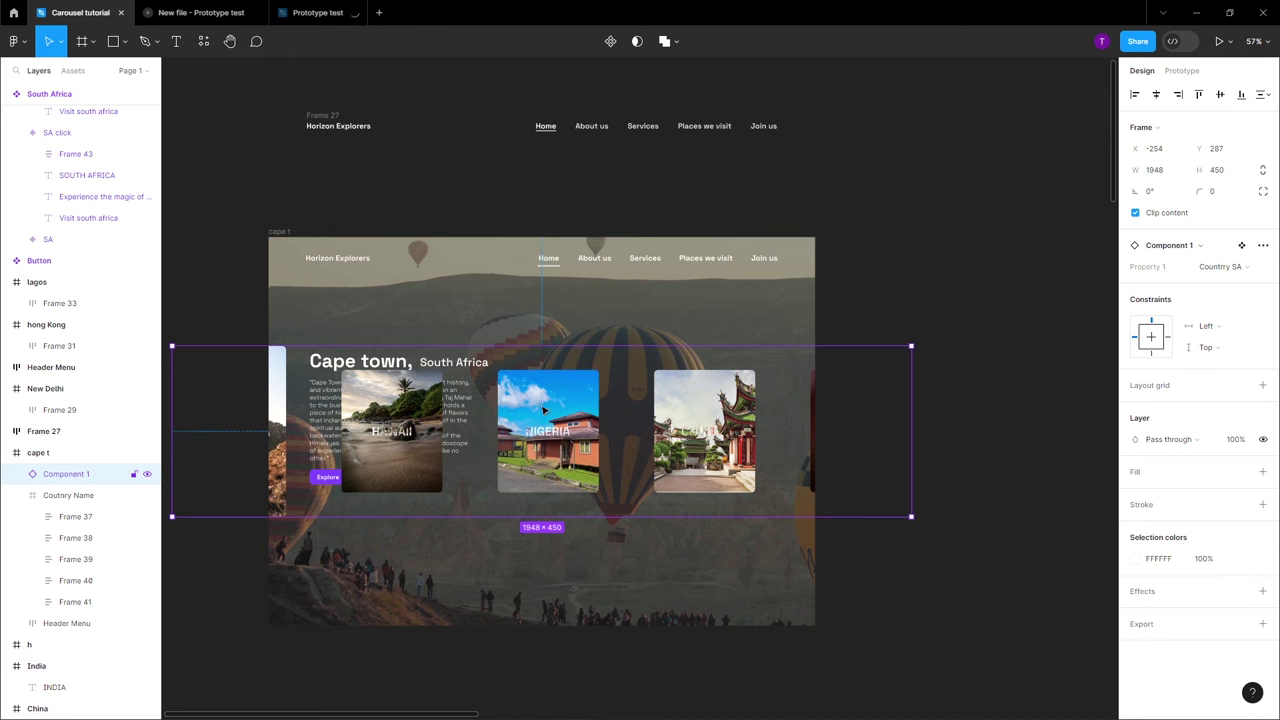
Move the Component 1 carousel inside cape t right to X 644, so its first card clears the Cape town text
drag(548, 402, 811, 408)
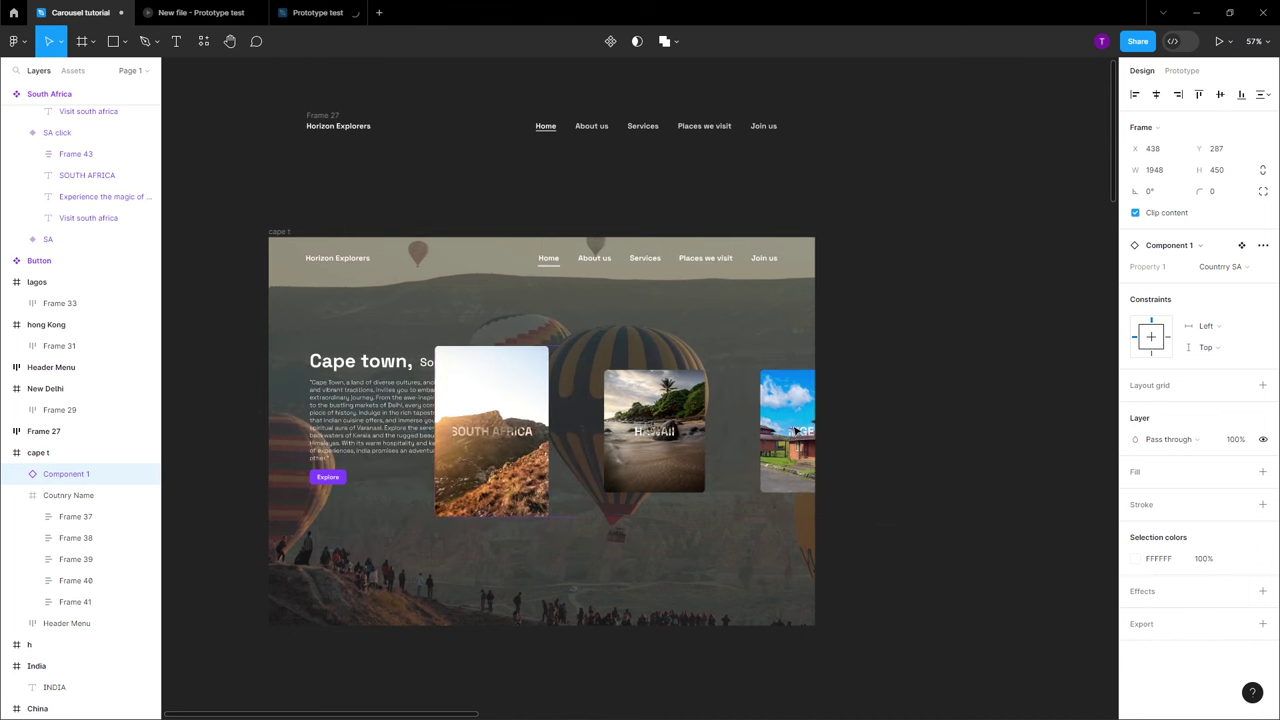
key(shift+Right)
key(shift+Right)
key(shift+Right)
key(shift+Right)
key(shift+Right)
key(shift+Right)
key(shift+Right)
key(shift+Right)
key(shift+Right)
key(shift+Right)
key(shift+Right)
key(shift+Right)
key(shift+Right)
key(shift+Right)
key(shift+Right)
key(shift+Right)
key(shift+Right)
key(shift+Right)
key(shift+Right)
key(shift+Right)
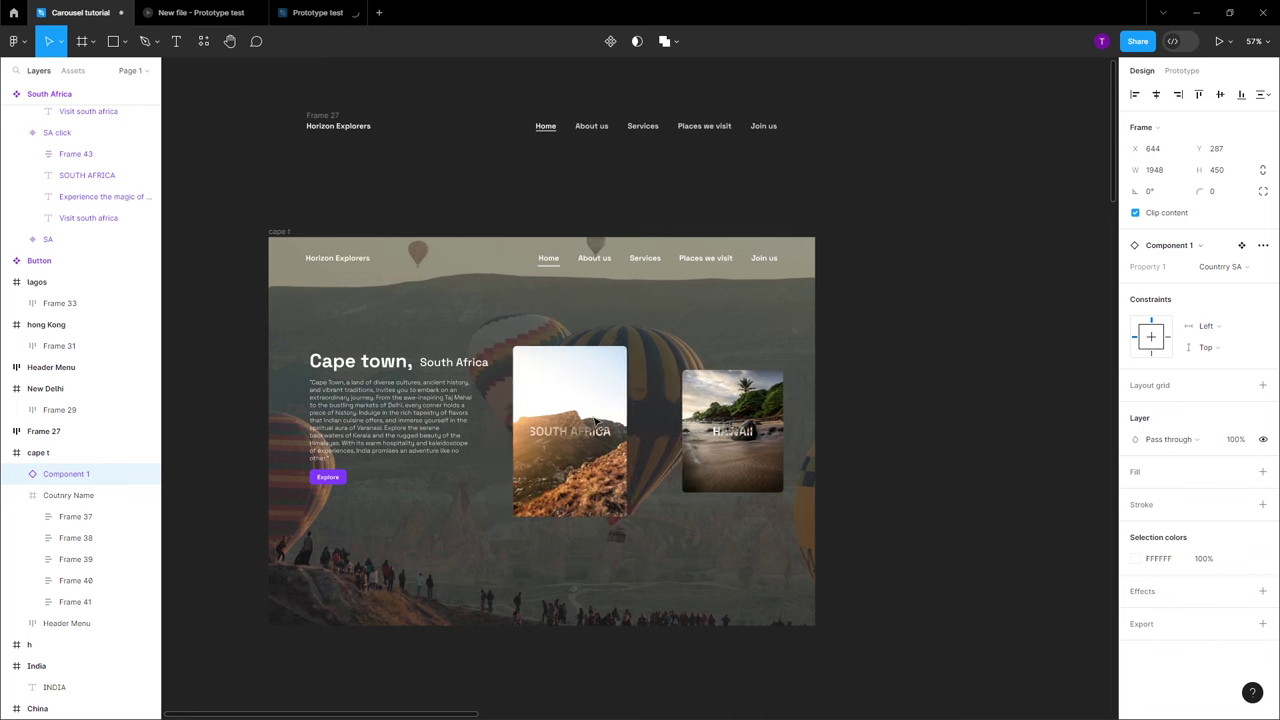
Show the 5-column layout grid on the cape t frame and shift the carousel slightly left against it
click(279, 232)
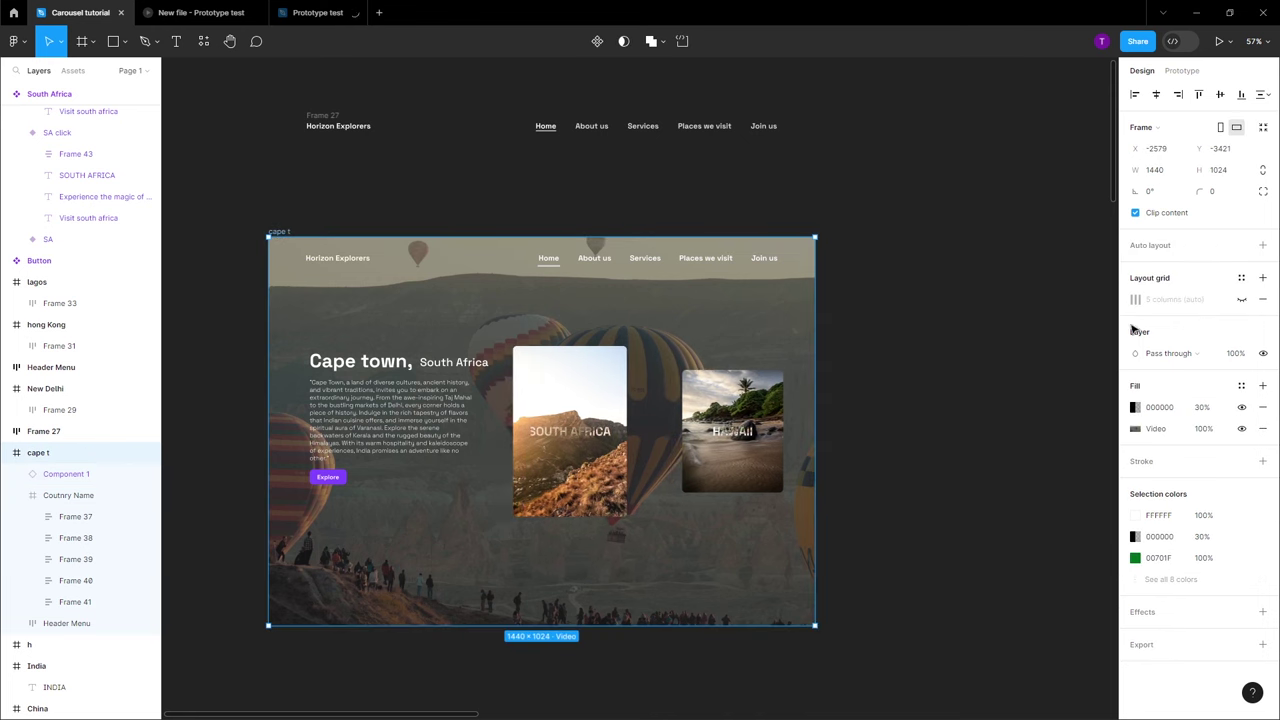
click(1241, 299)
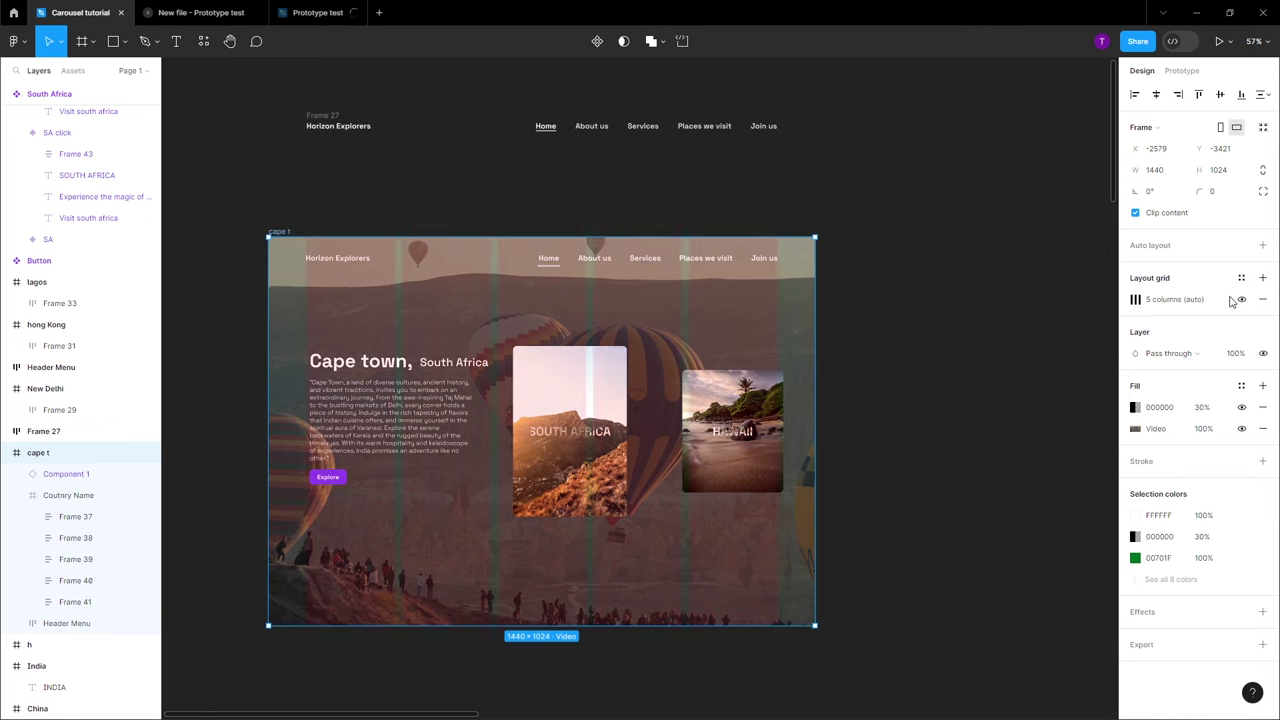
click(1134, 300)
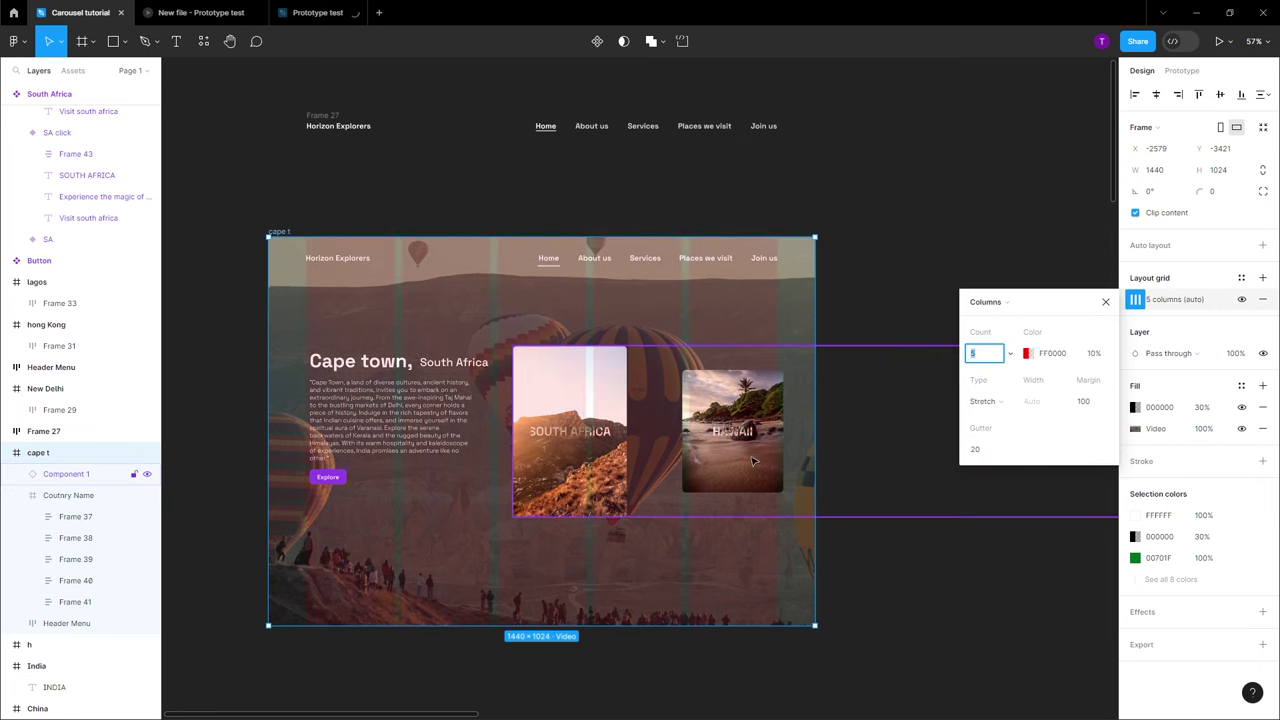
mouse_move(751, 456)
mouse_down()
mouse_move(719, 452)
mouse_move(740, 456)
mouse_up()
click(795, 460)
click(268, 231)
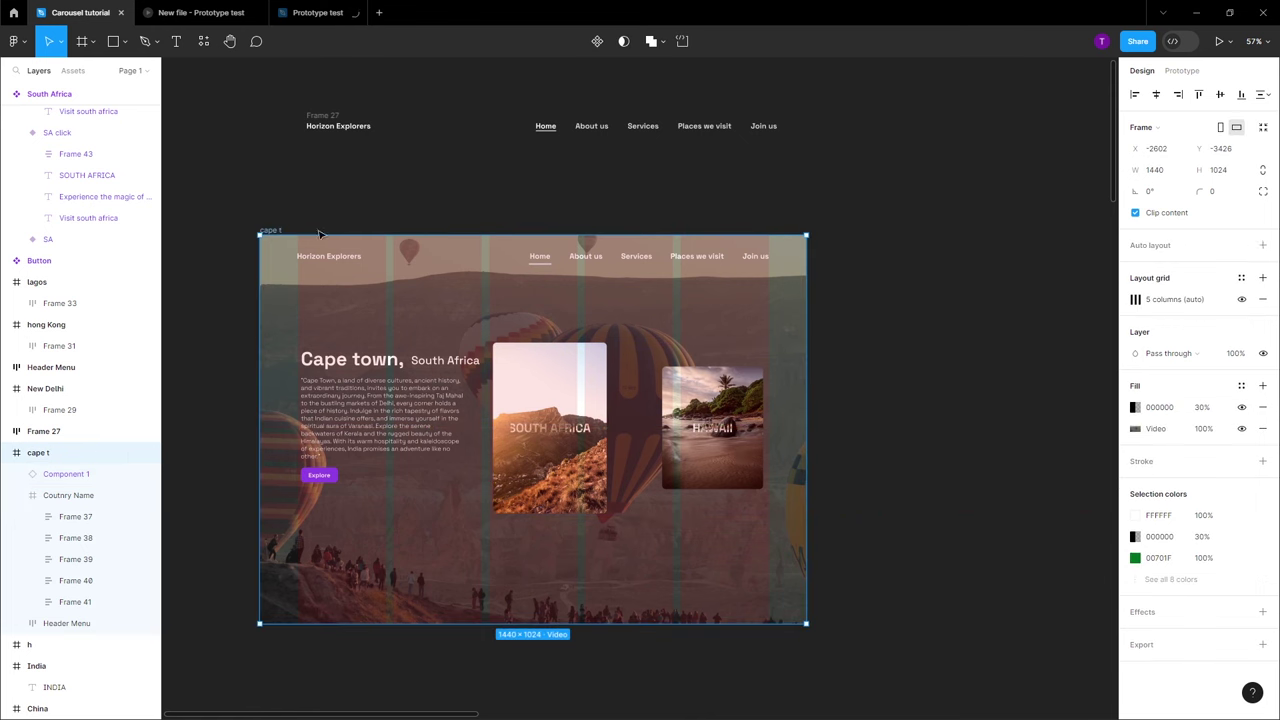
click(1137, 300)
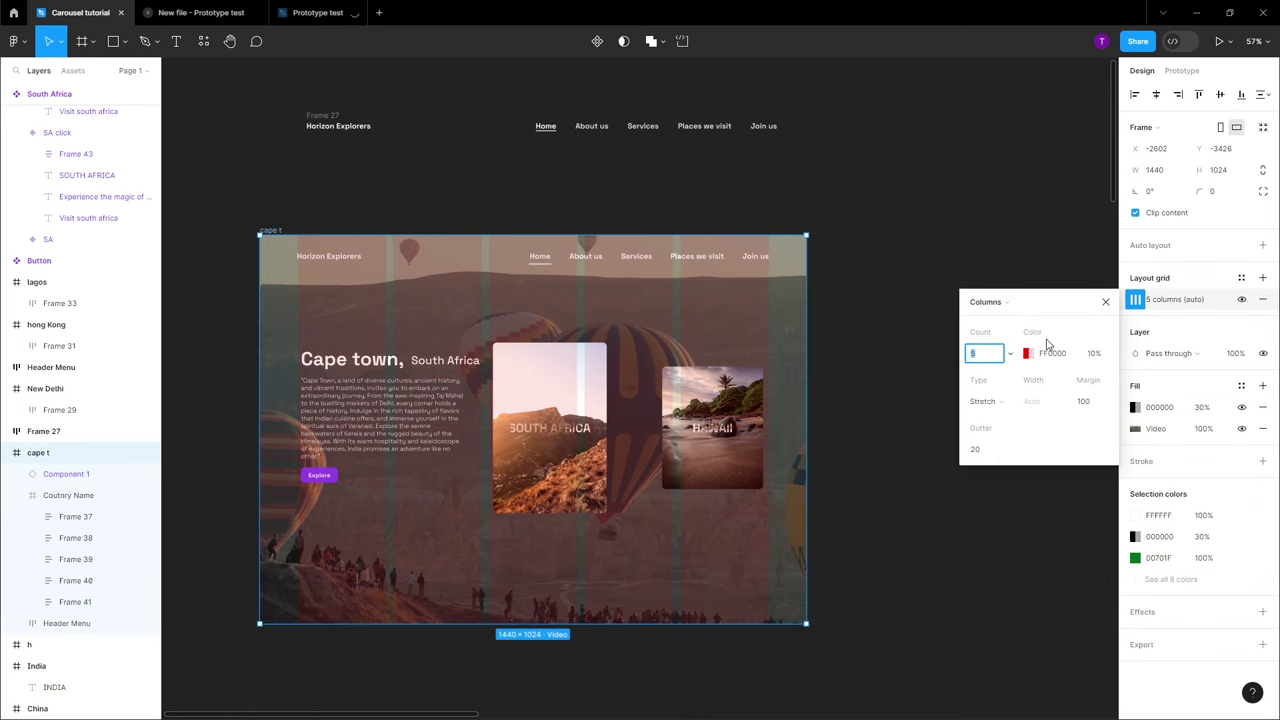
click(1105, 302)
Move the Coutnry Name frame in cape t to X 97, Y 329, vertically centred on the carousel
scroll(680, 411, down, 2)
scroll(385, 324, down, 2)
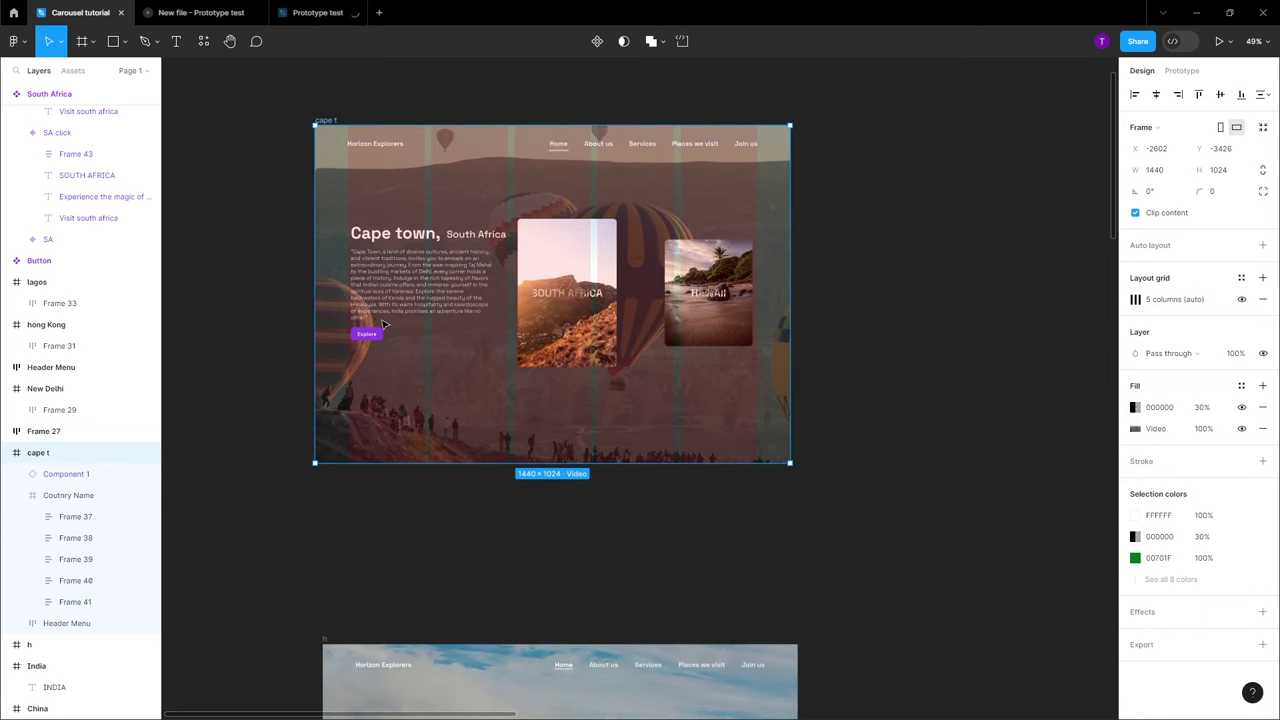
scroll(385, 324, down, 3)
scroll(648, 336, up, 4)
scroll(307, 352, down, 4)
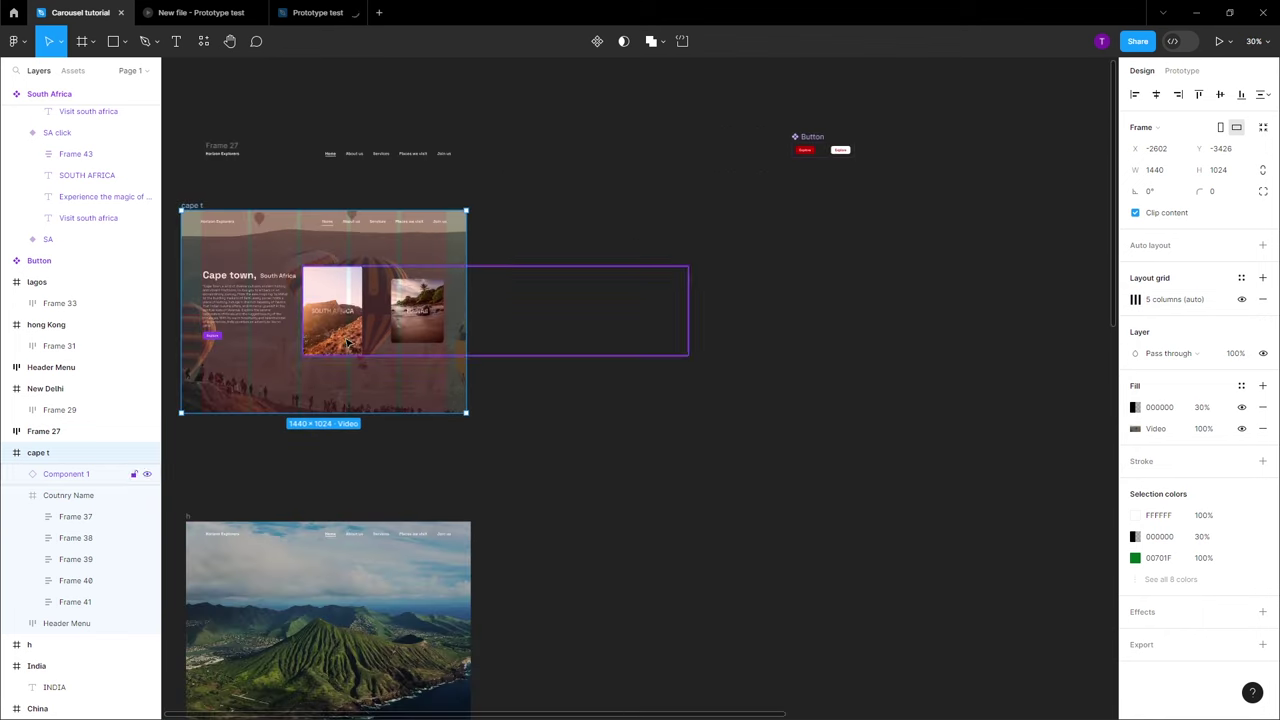
scroll(340, 300, left, 5)
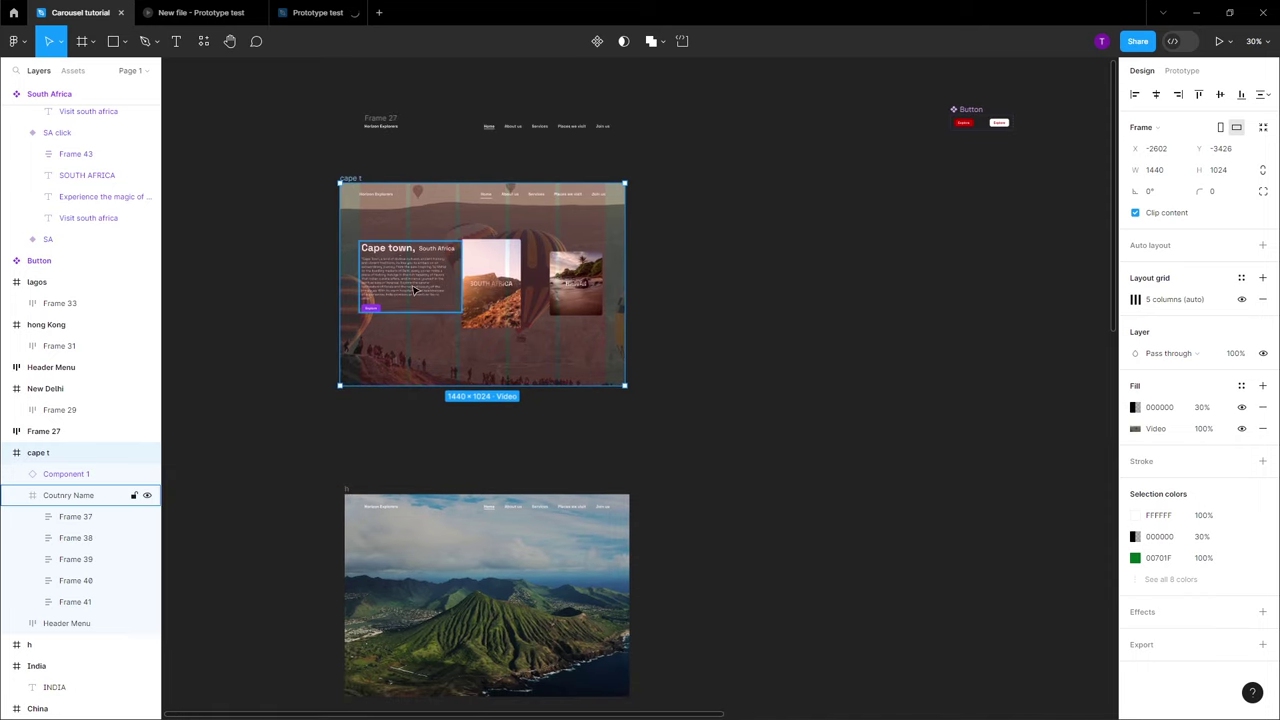
click(416, 285)
scroll(416, 285, up, 3)
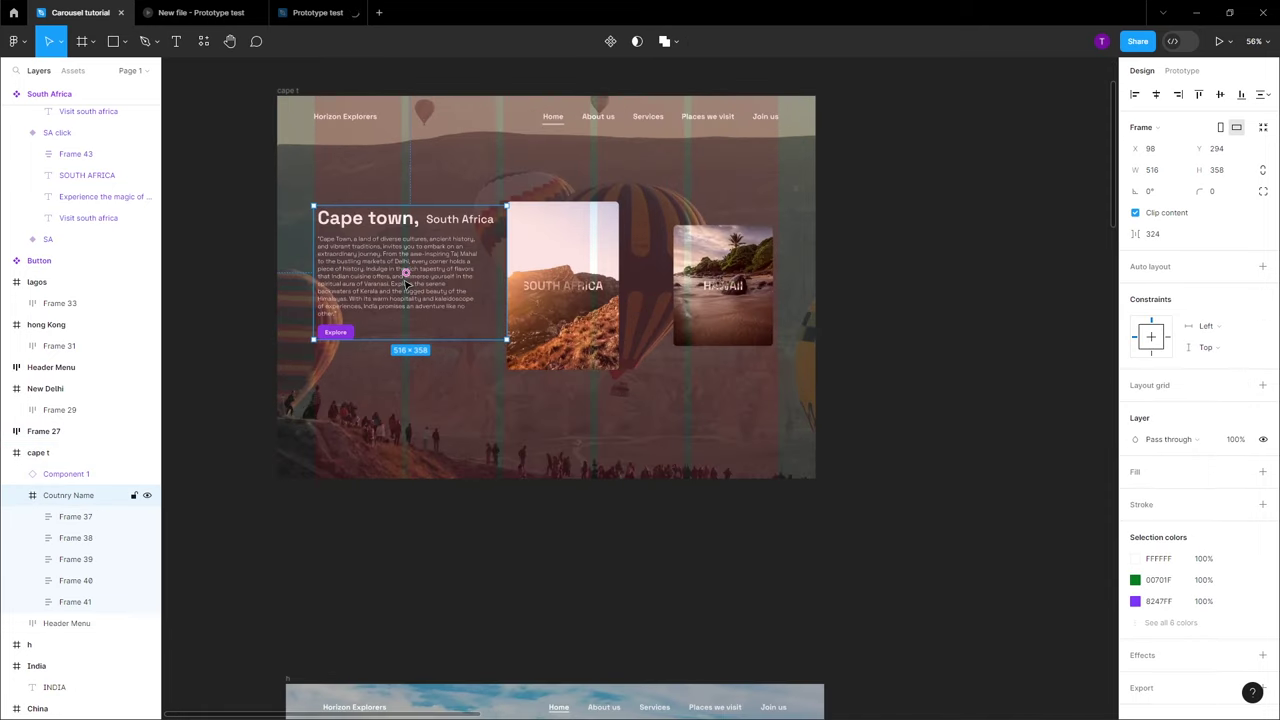
key(alt)
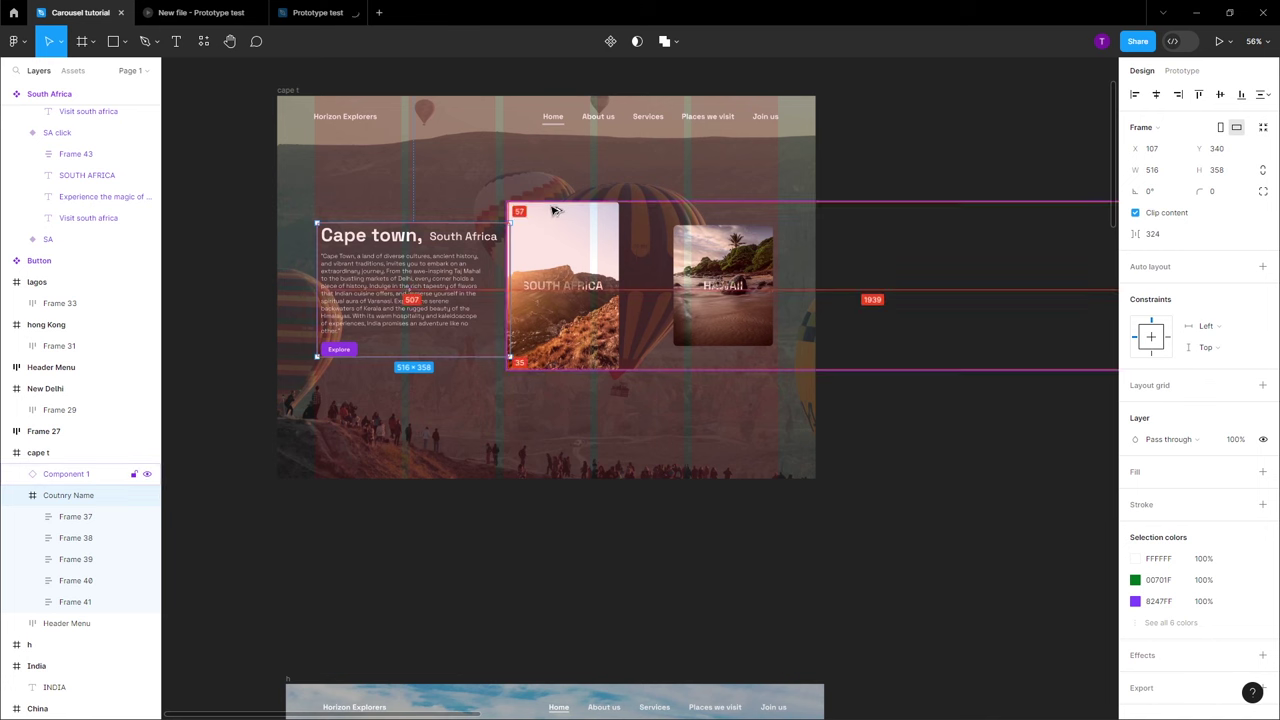
key(shift+Up)
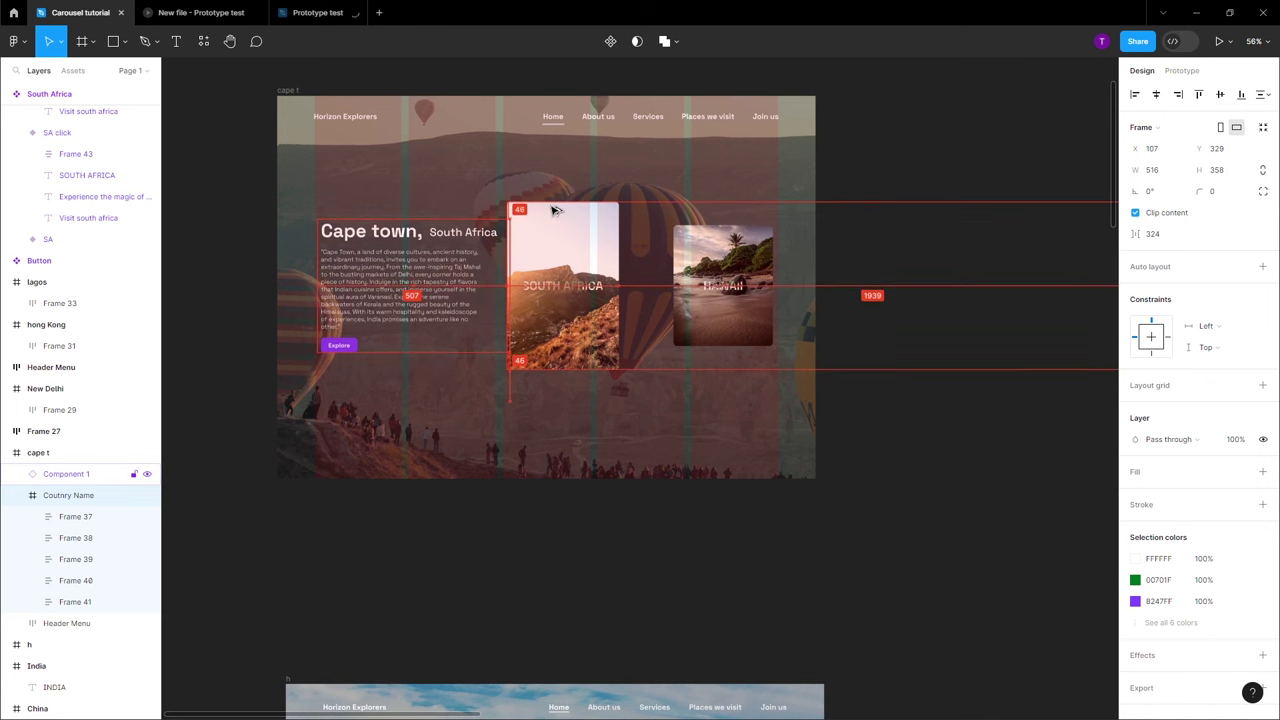
key(Up)
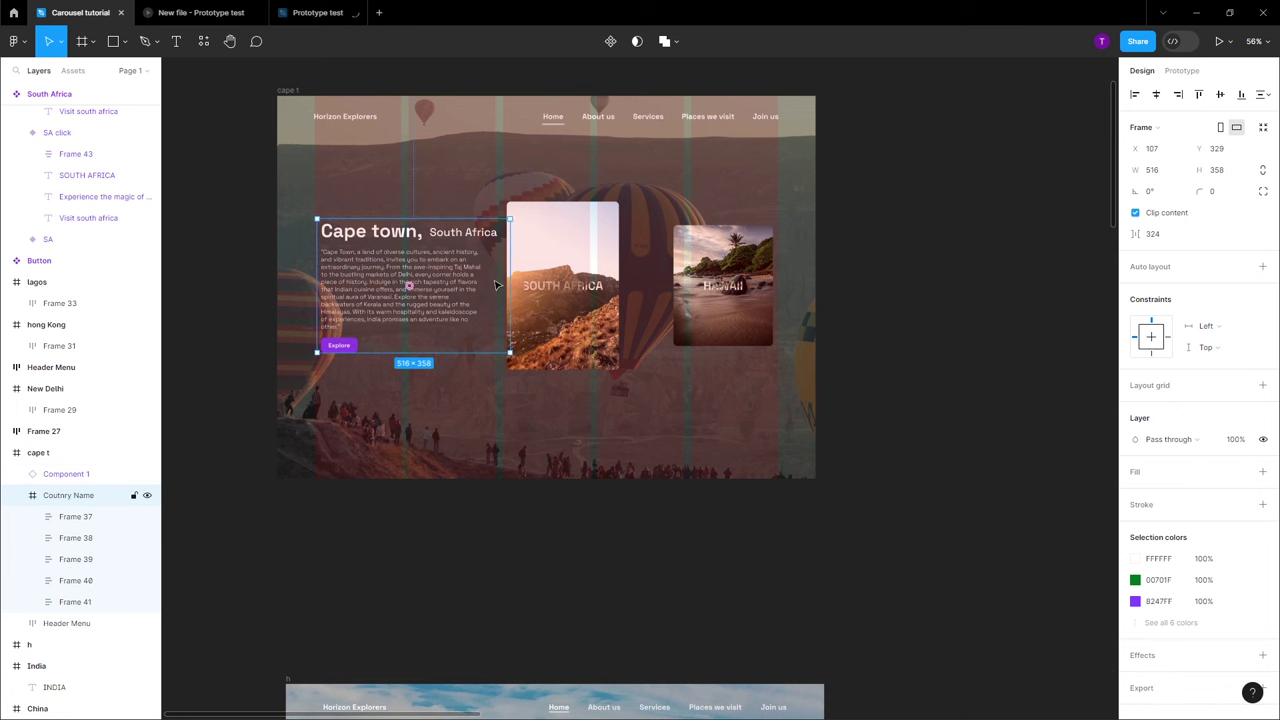
key(shift+Left)
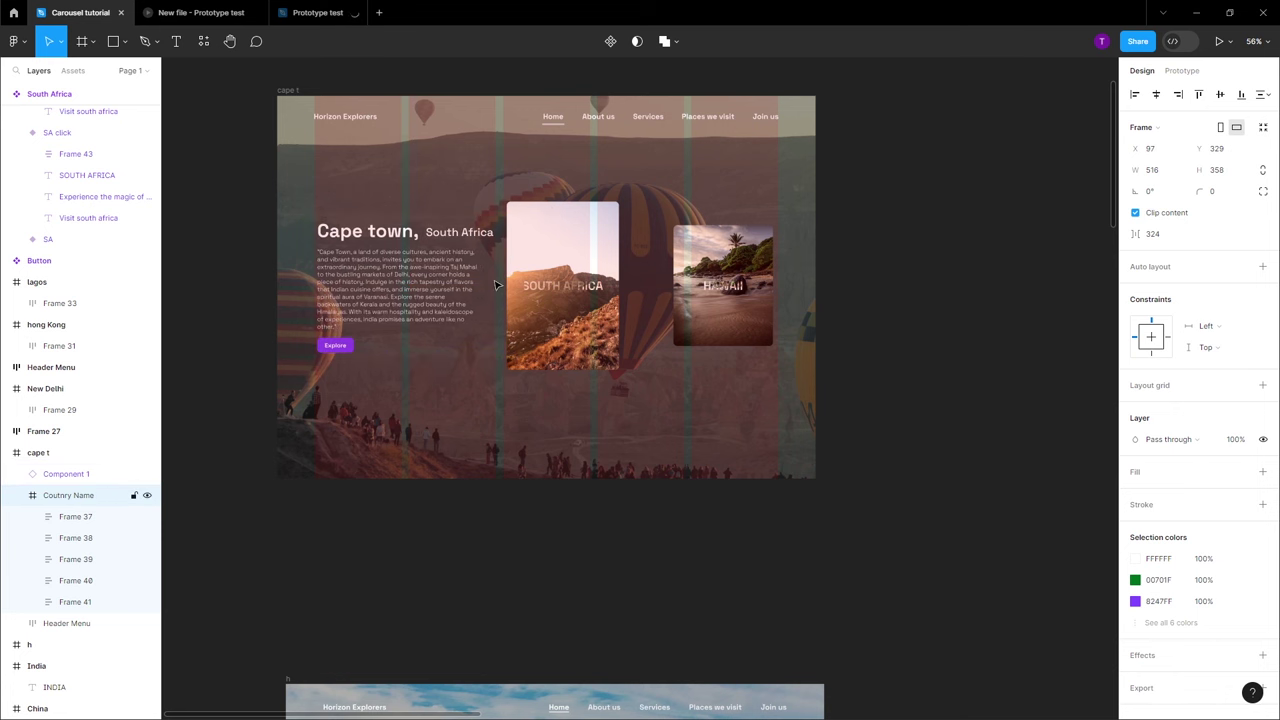
Duplicate the carousel instance and the Coutnry Name frame from cape t into the h page frame
scroll(498, 280, down, 3)
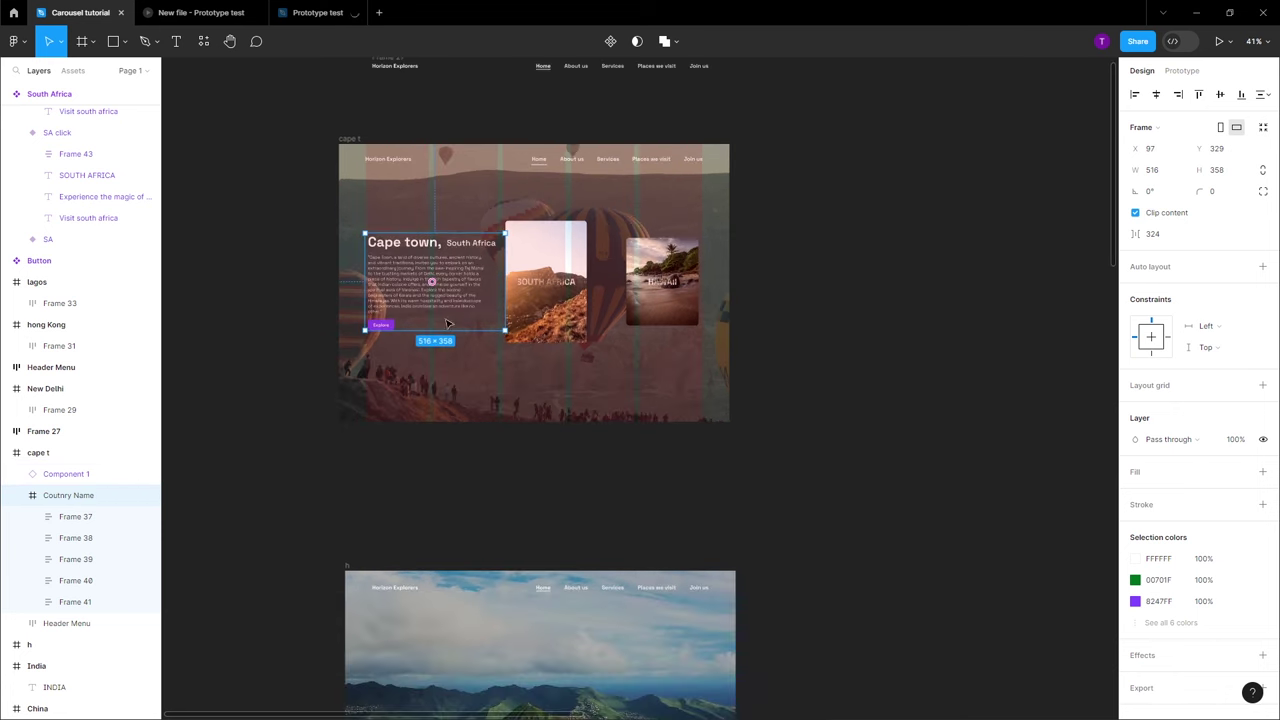
click(773, 456)
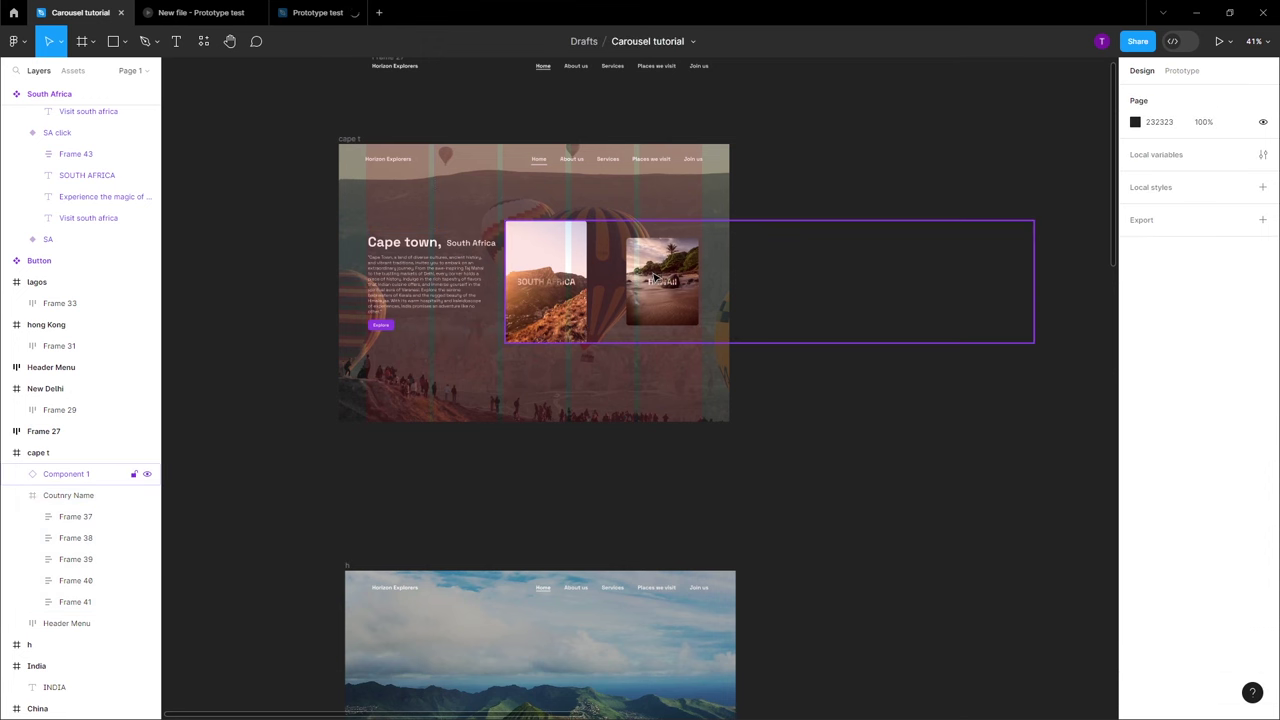
click(754, 331)
scroll(455, 283, down, 2)
scroll(455, 283, down, 1)
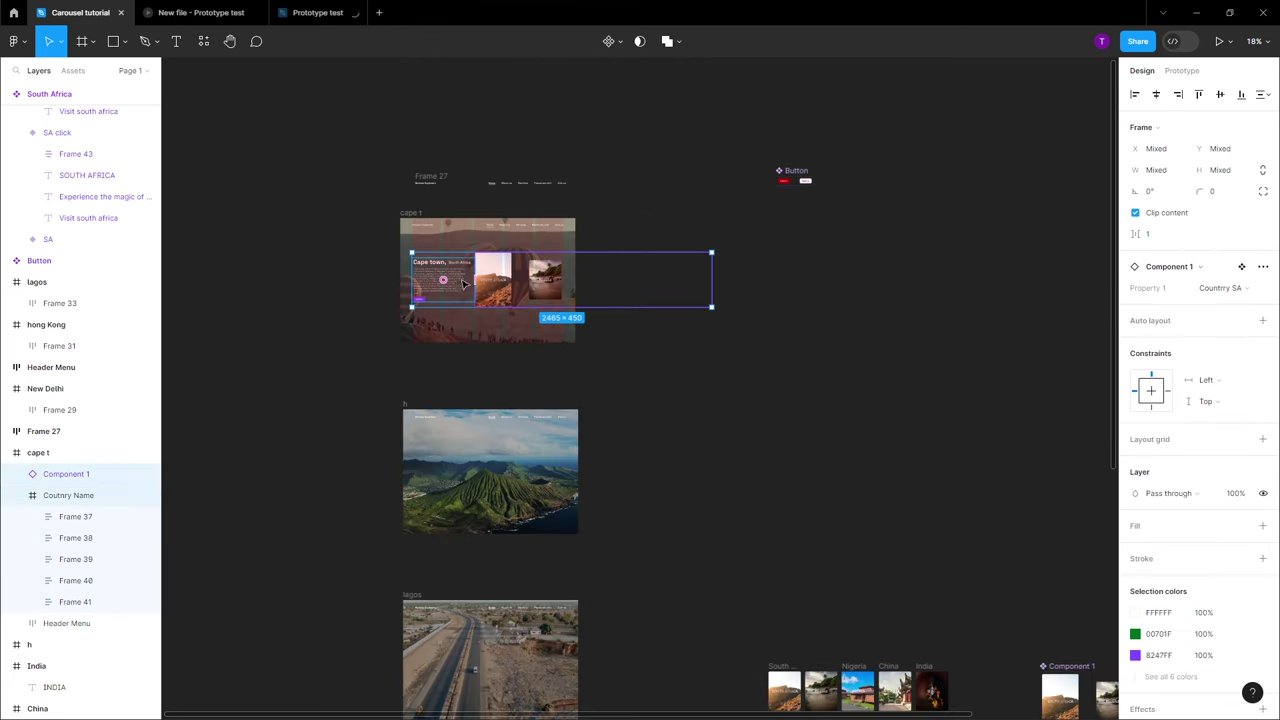
scroll(463, 285, down, 1)
drag(503, 278, 503, 475)
scroll(526, 448, up, 5)
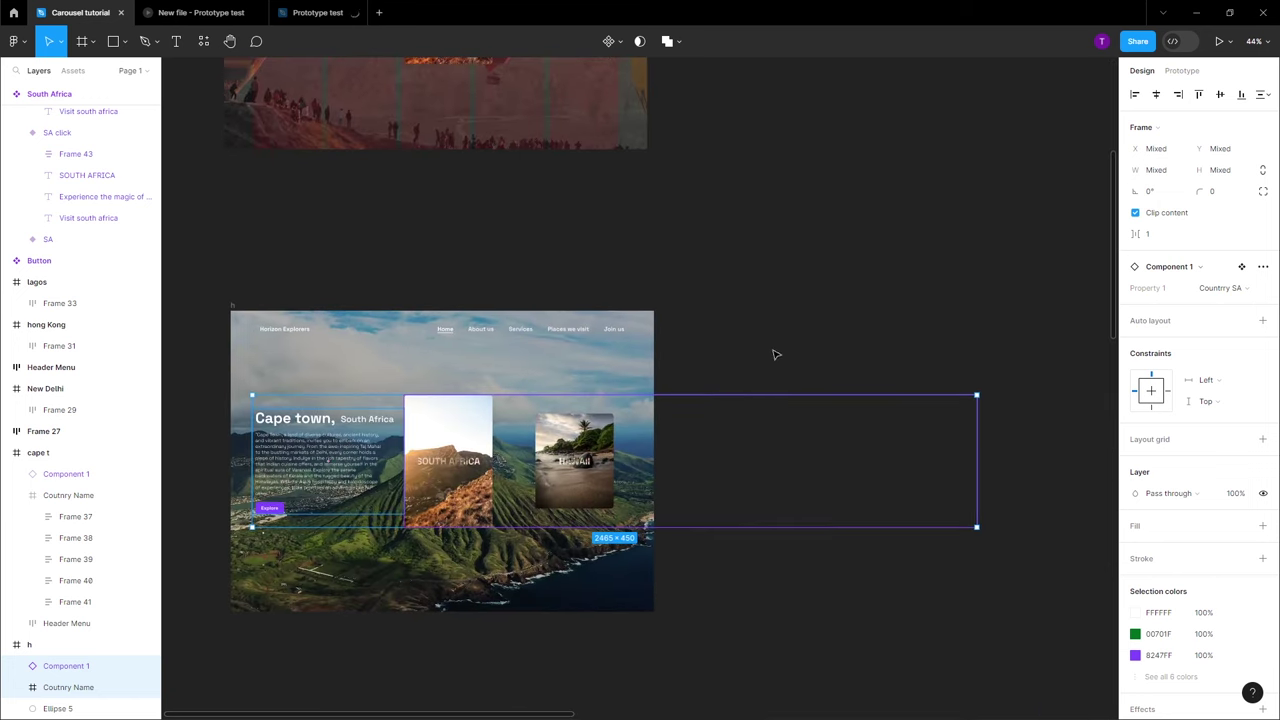
Switch the carousel instance in the h frame to the Country HW variant
click(775, 354)
click(970, 393)
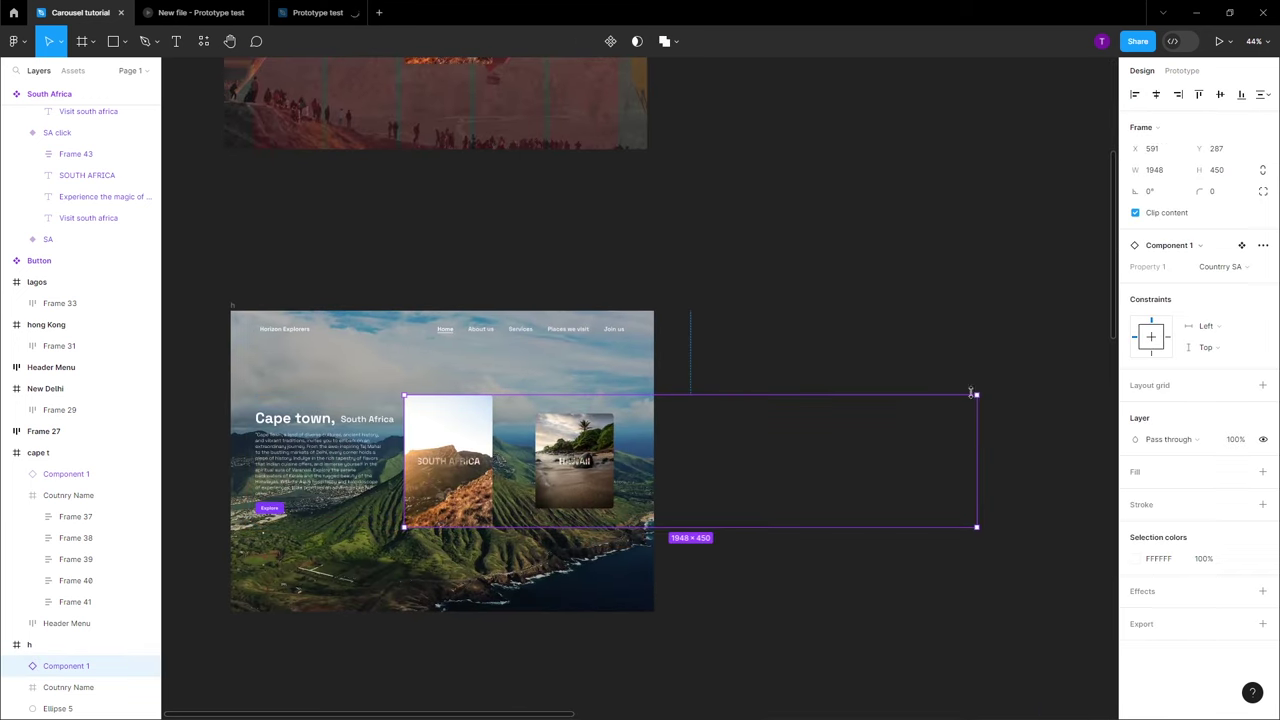
click(1243, 268)
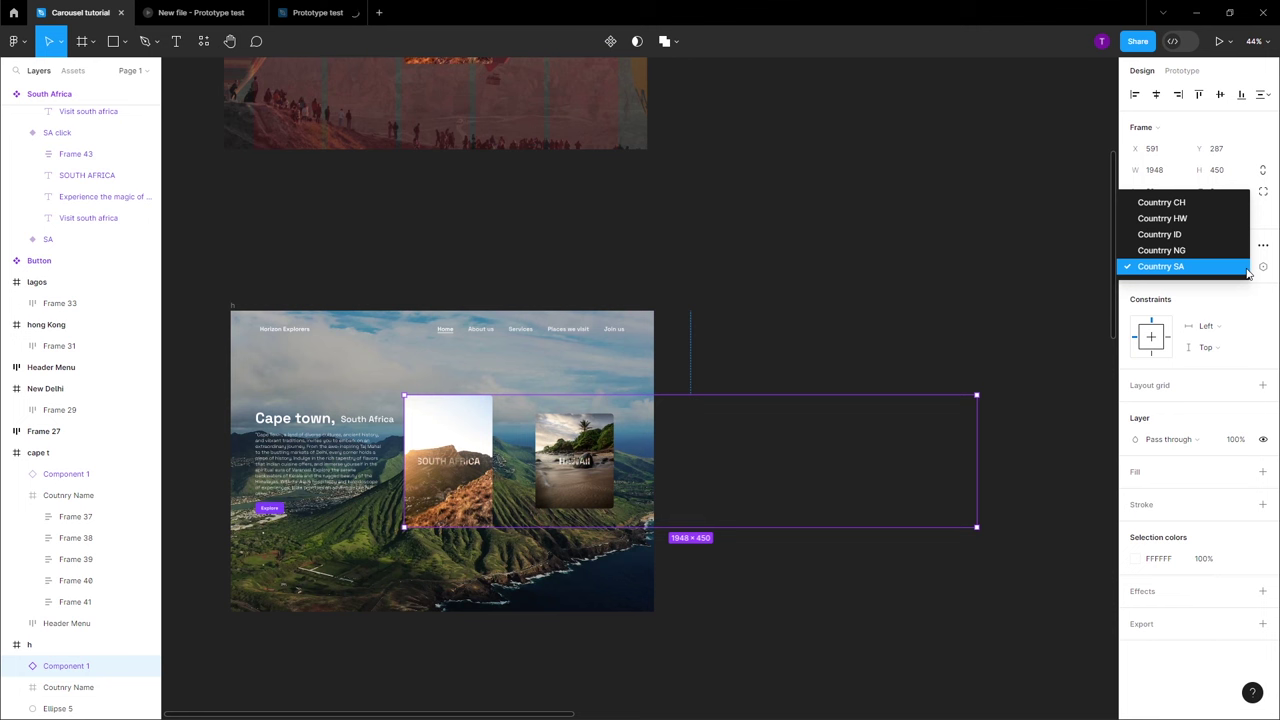
click(1204, 218)
Shift Frames 37 to 41 left inside h's Coutnry Name frame until the Hawaii text block fills the visible area
scroll(356, 483, up, 5)
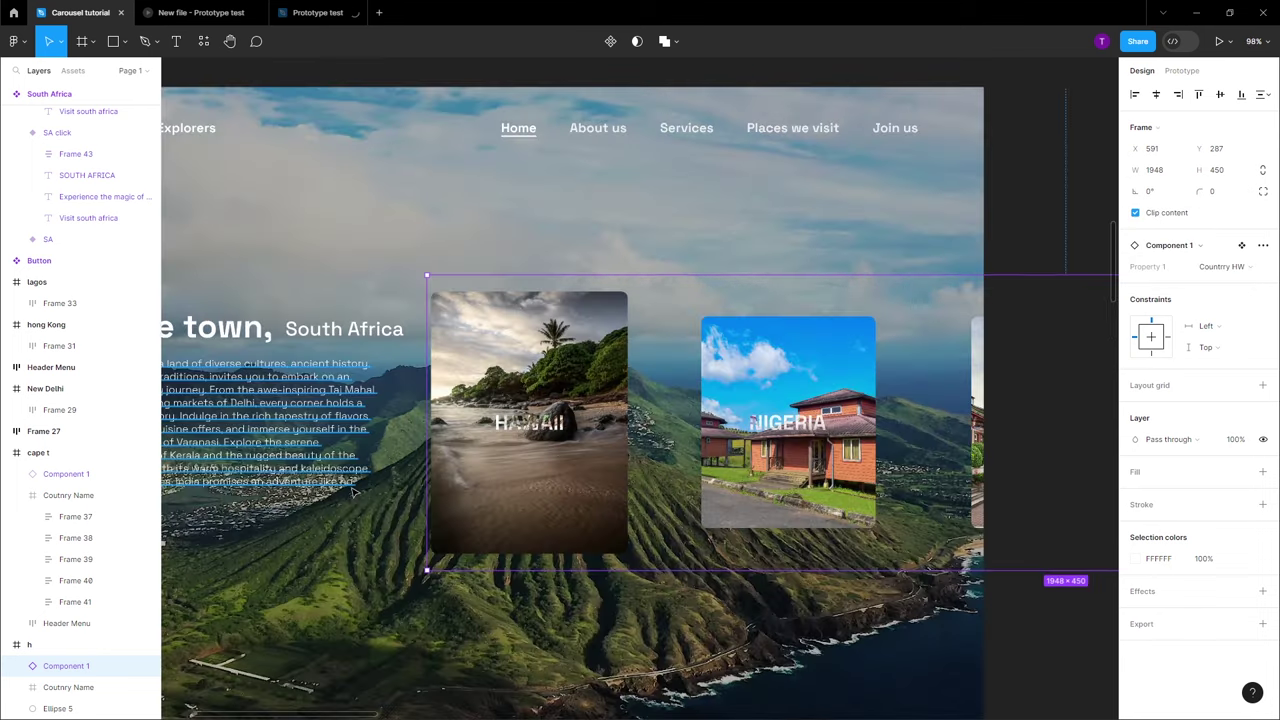
scroll(356, 483, down, 3)
click(288, 440)
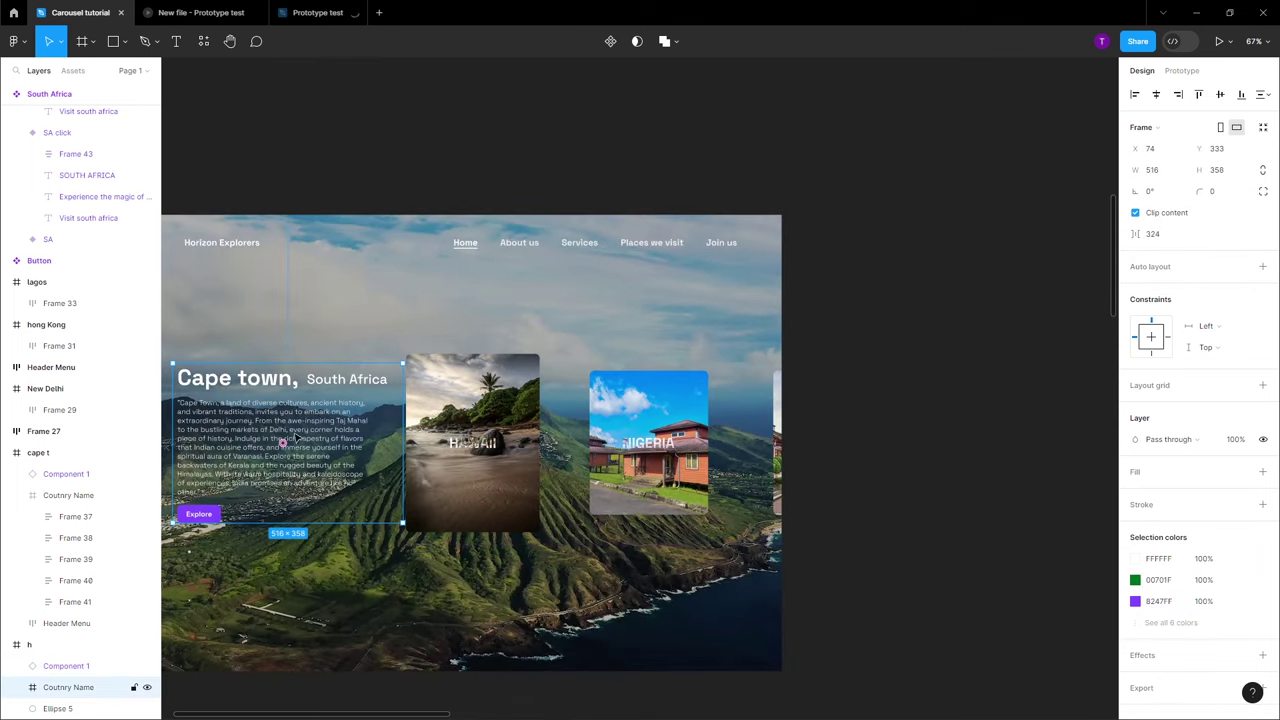
scroll(349, 430, down, 3)
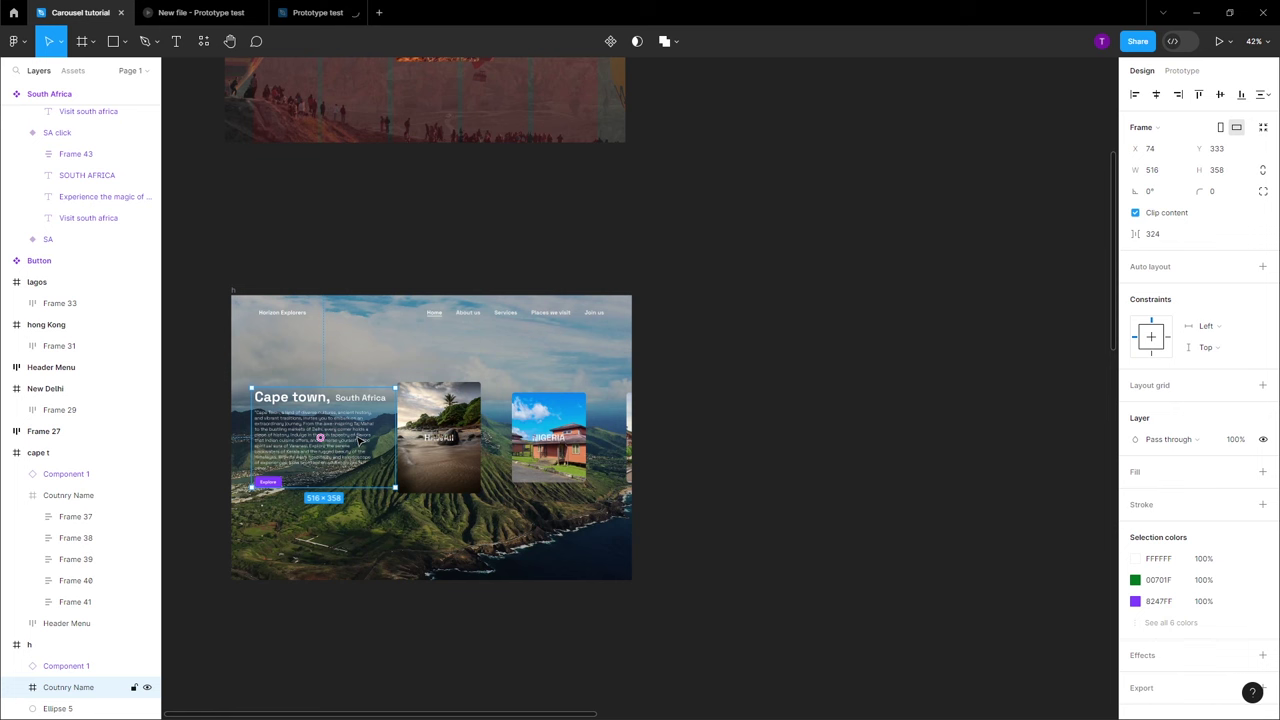
double_click(358, 440)
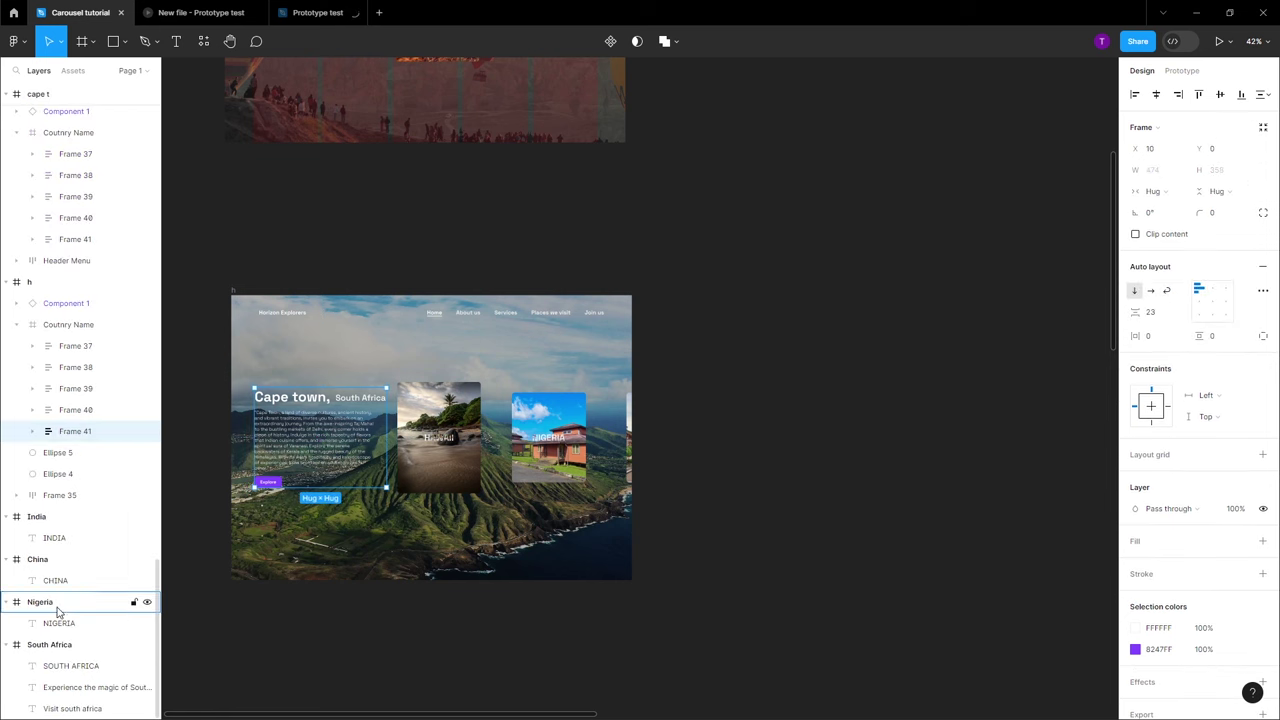
scroll(62, 440, up, 3)
shift+click(88, 412)
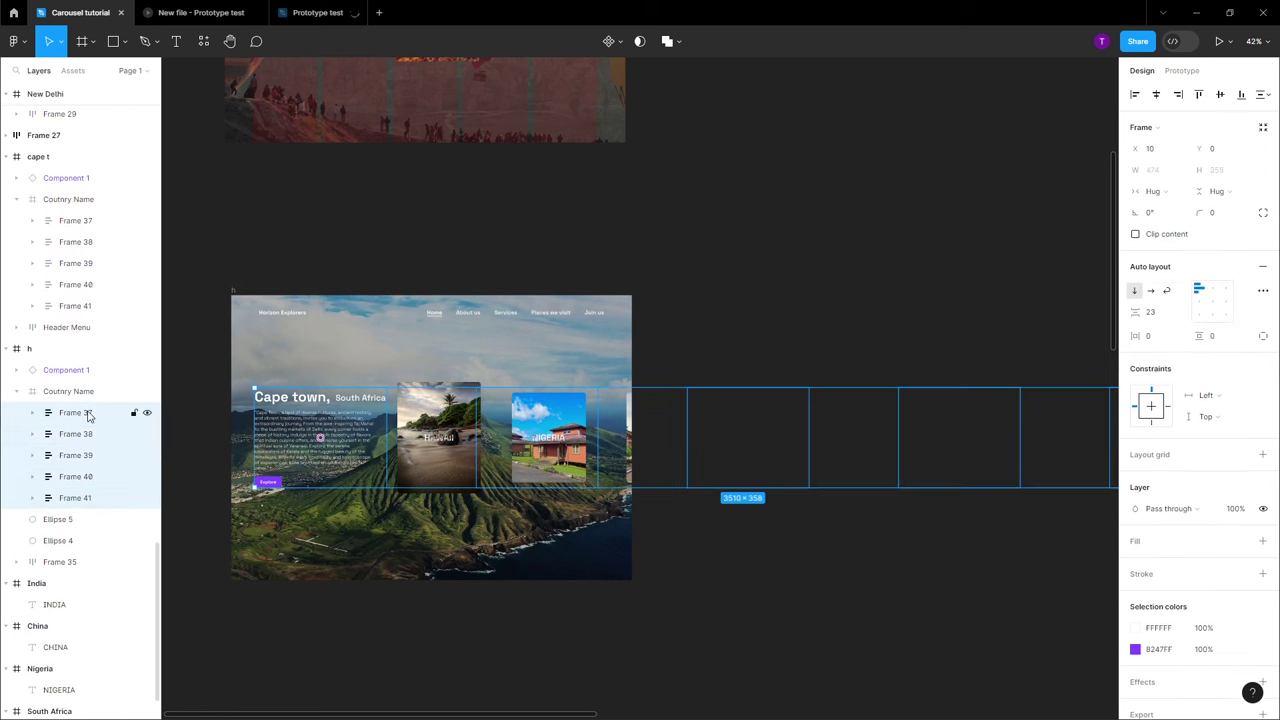
scroll(840, 474, down, 3)
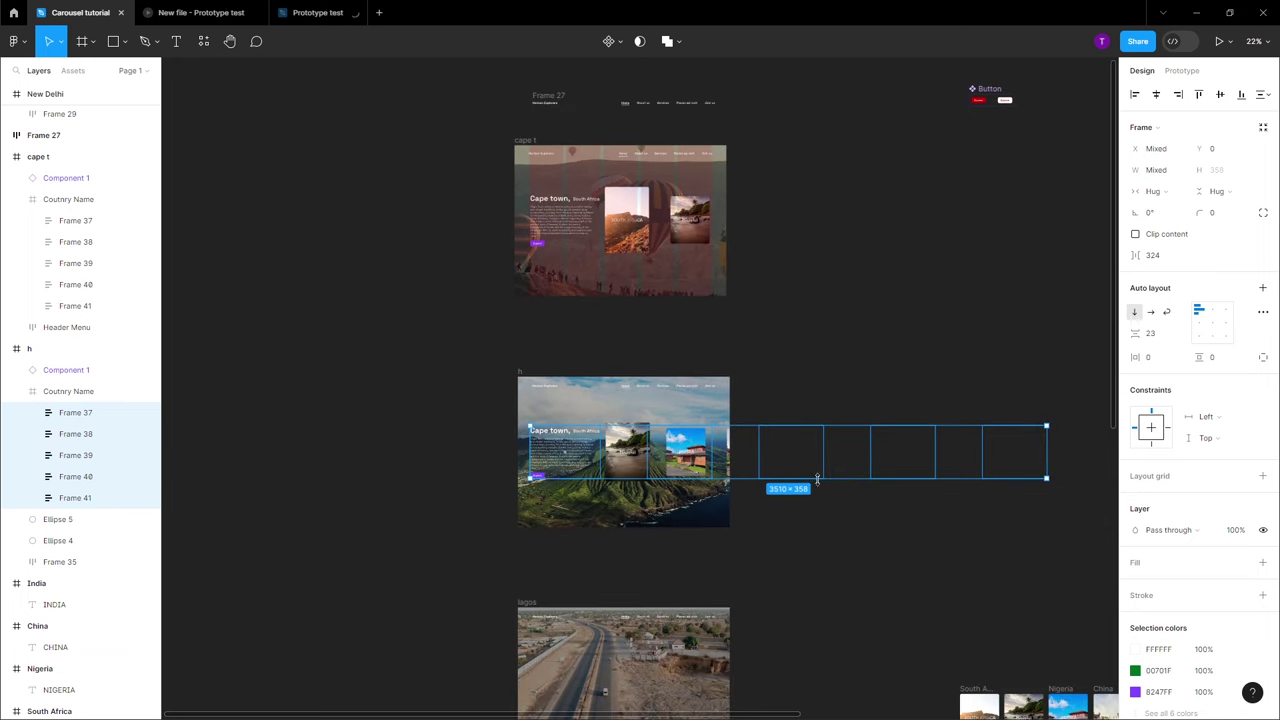
key(shift+Left)
key(shift+Left)
key(shift+Left)
key(shift+Left)
key(shift+Left)
key(shift+Left)
key(shift+Left)
key(shift+Left)
key(shift+Left)
key(shift+Left)
key(shift+Left)
key(shift+Left)
key(shift+Left)
key(shift+Left)
key(shift+Left)
key(shift+Left)
key(shift+Left)
key(shift+Left)
key(shift+Left)
key(shift+Left)
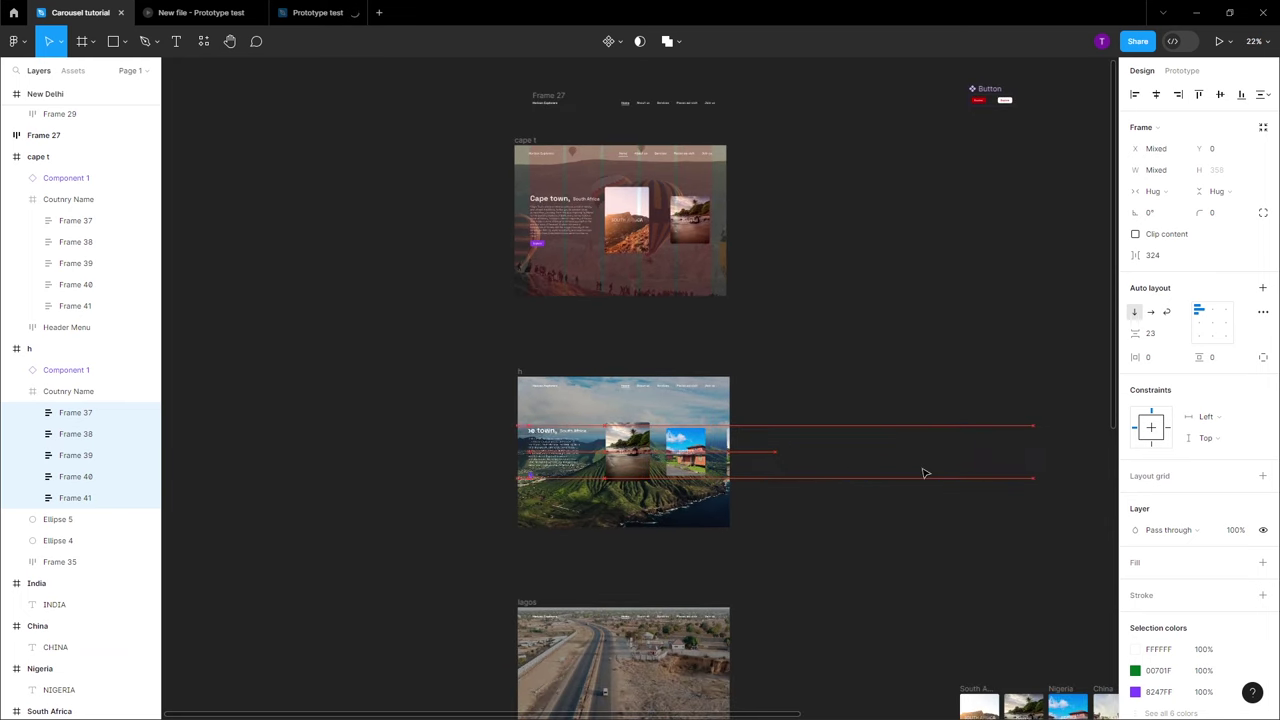
key(shift+Left)
key(shift+Left)
key(shift+Left)
key(shift+Left)
key(shift+Left)
key(shift+Left)
key(shift+Left)
key(shift+Left)
key(shift+Left)
key(shift+Left)
key(shift+Left)
key(shift+Left)
key(shift+Left)
key(shift+Left)
key(shift+Left)
key(shift+Left)
key(shift+Left)
key(shift+Left)
key(shift+Left)
key(shift+Left)
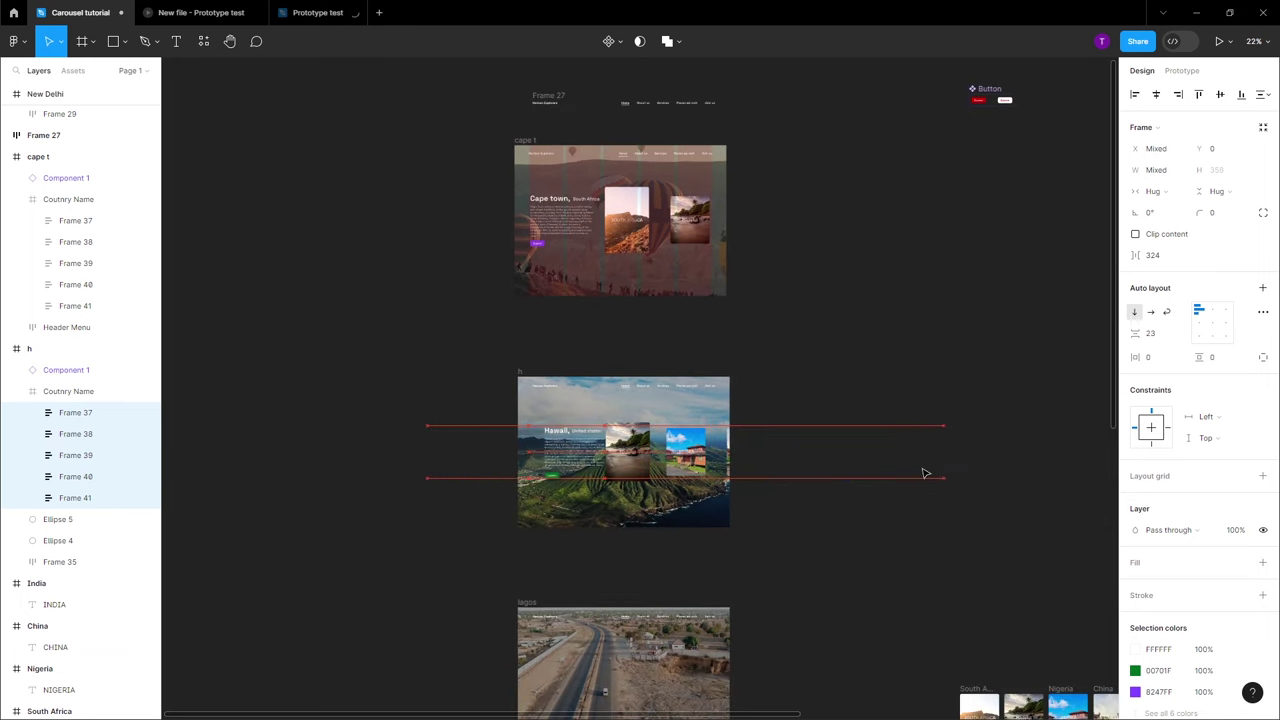
key(shift+Left)
key(shift+Left)
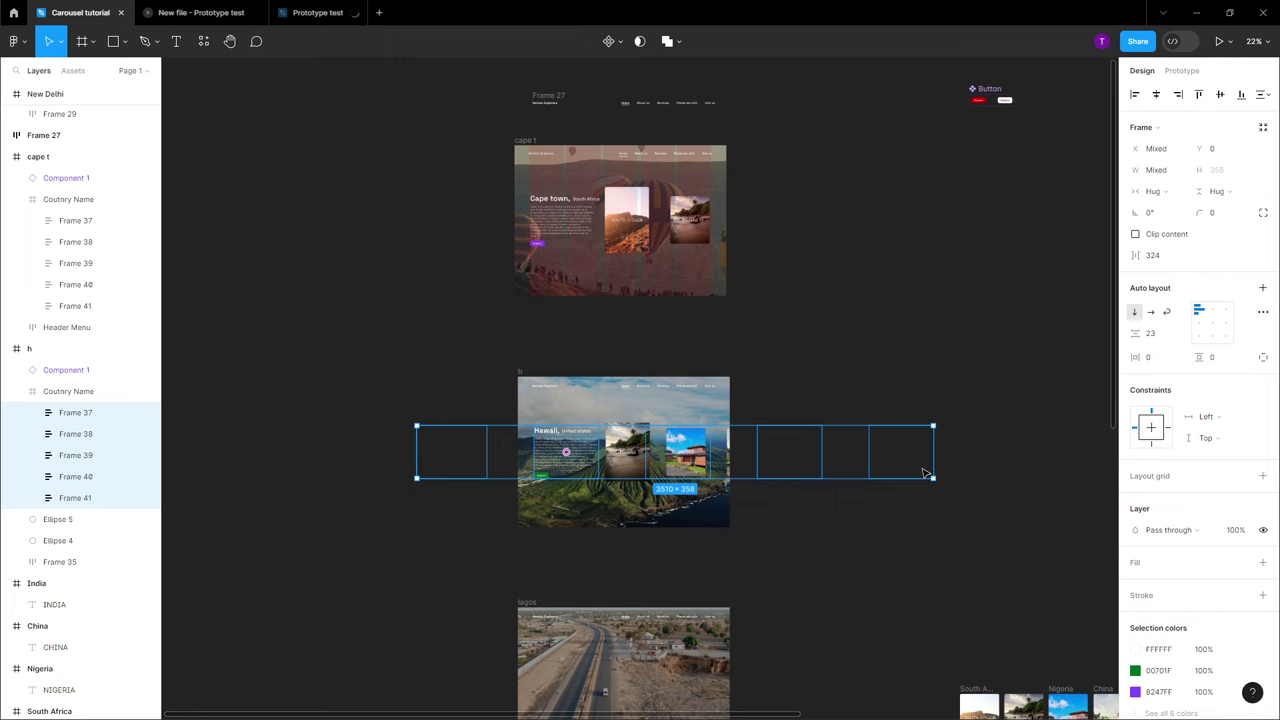
scroll(800, 480, up, 10)
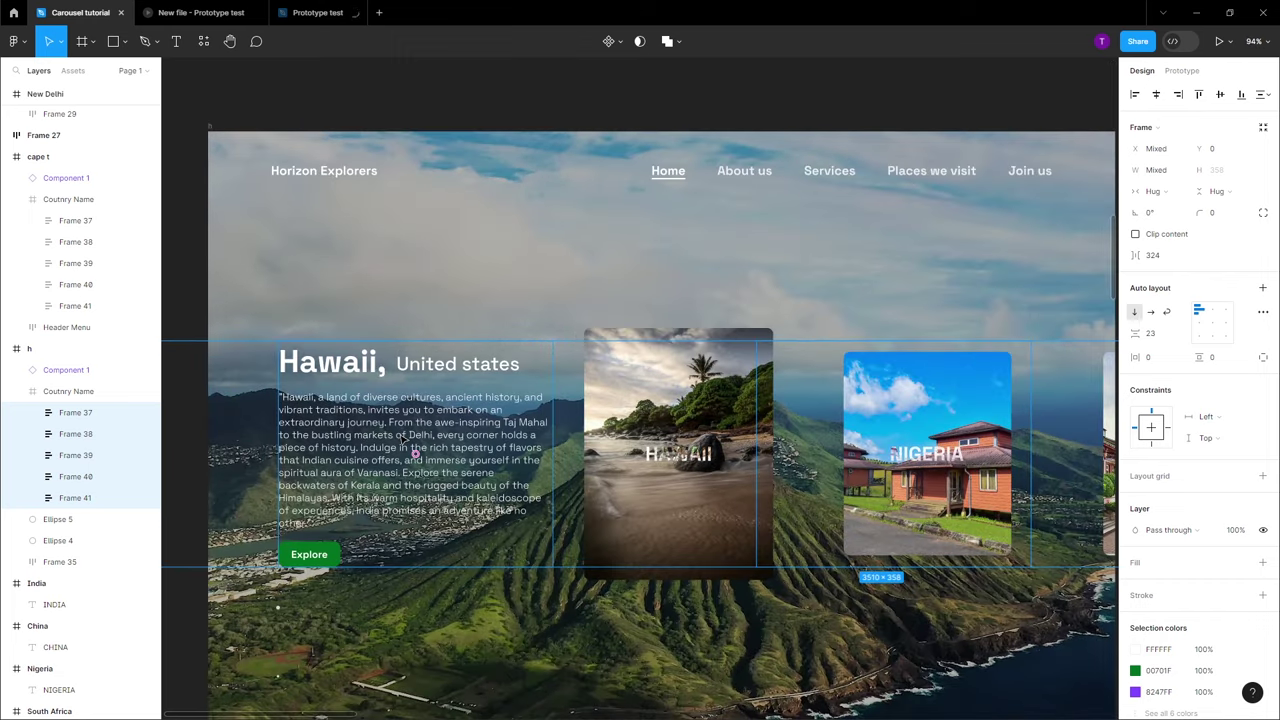
scroll(408, 444, down, 5)
click(763, 271)
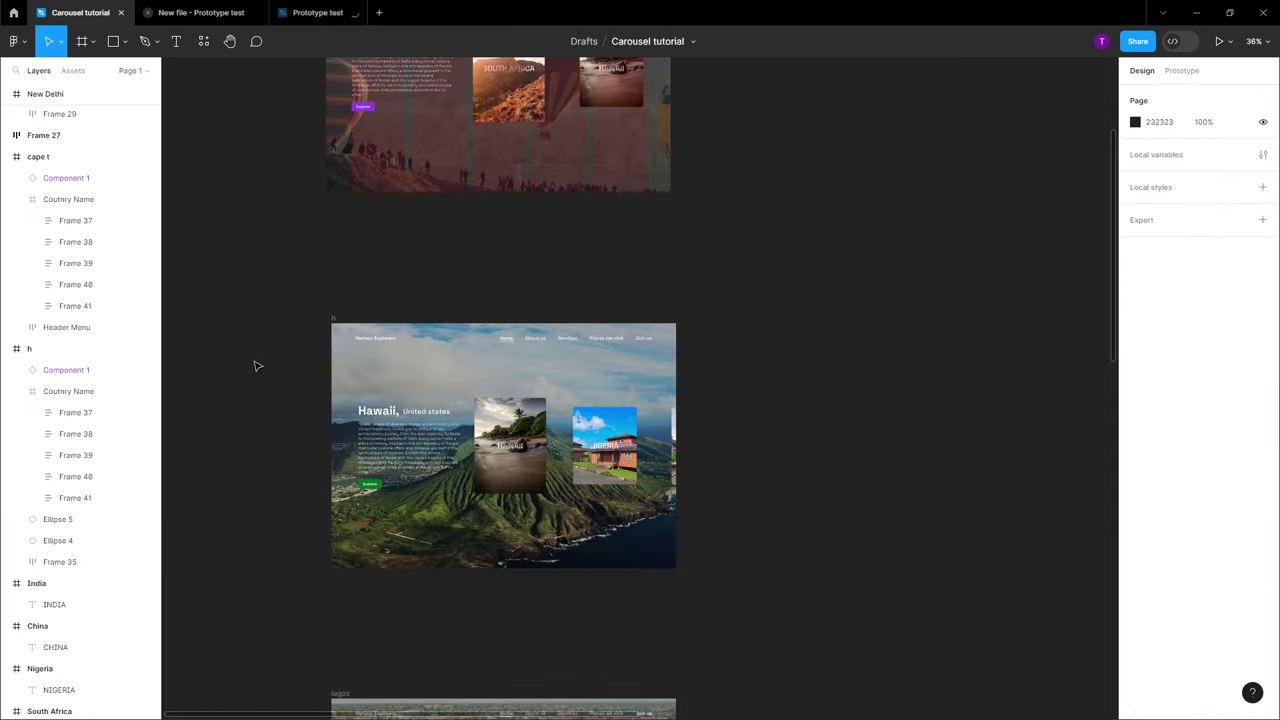
Duplicate the carousel instance and the Coutnry Name frame from h into the lagos page frame
click(440, 432)
scroll(440, 432, up, 3)
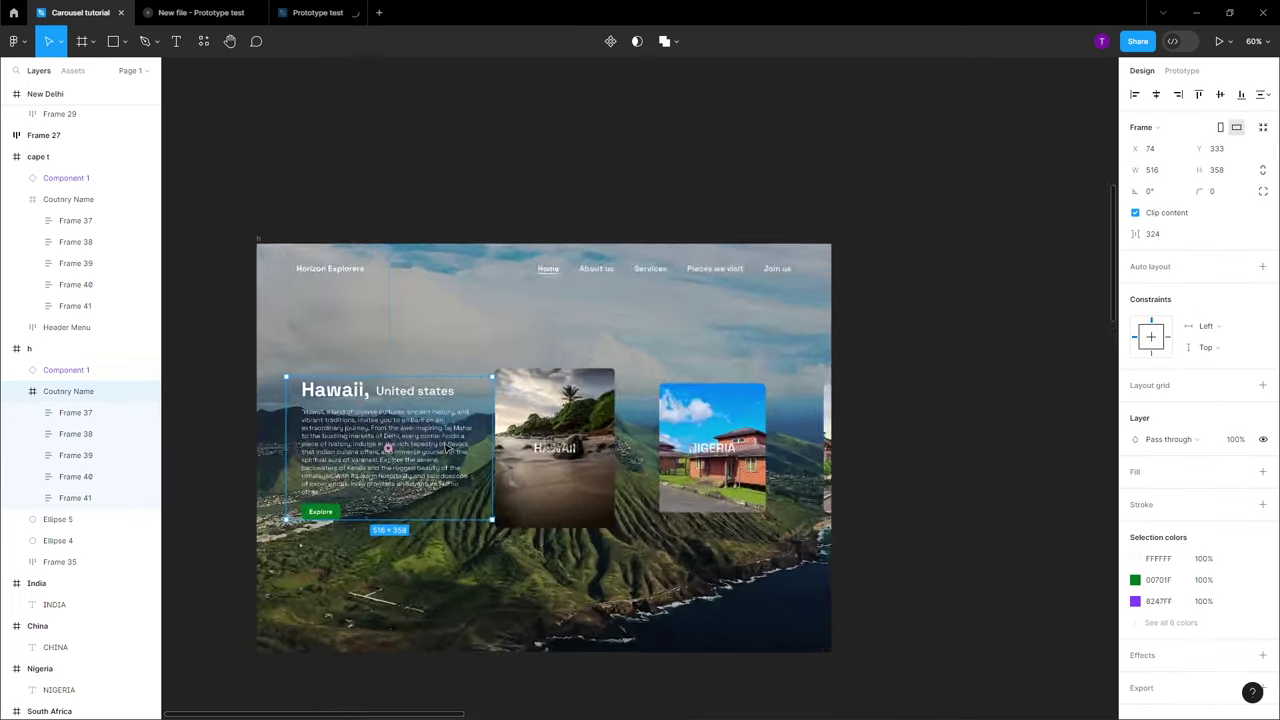
scroll(440, 432, down, 4)
scroll(437, 395, down, 3)
shift+click(66, 370)
drag(429, 253, 429, 584)
scroll(429, 584, up, 4)
double_click(429, 584)
scroll(448, 530, down, 3)
Switch the carousel instance in the lagos frame to the Country NG variant
click(502, 543)
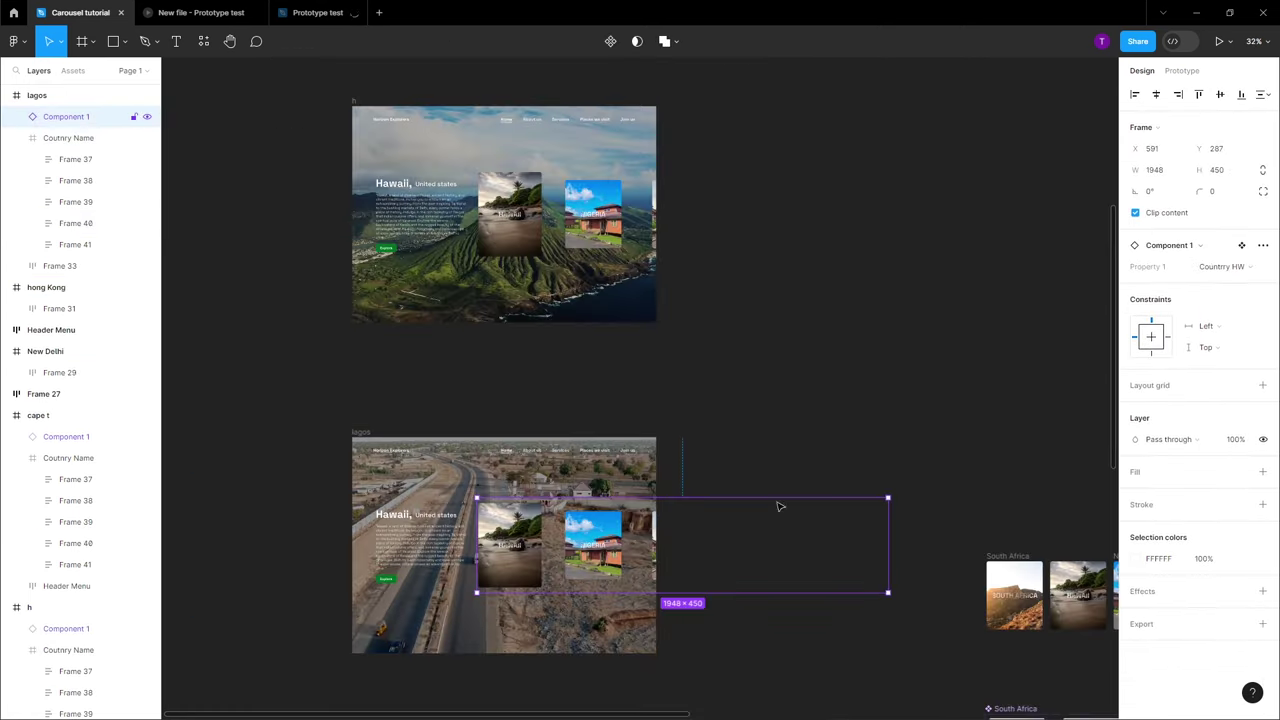
click(1238, 268)
click(1211, 302)
Shift Frames 37 to 41 left inside lagos's Coutnry Name frame until the Lagos, Nigeria text block fills the visible area
scroll(452, 568, up, 3)
scroll(452, 568, down, 1)
click(80, 138)
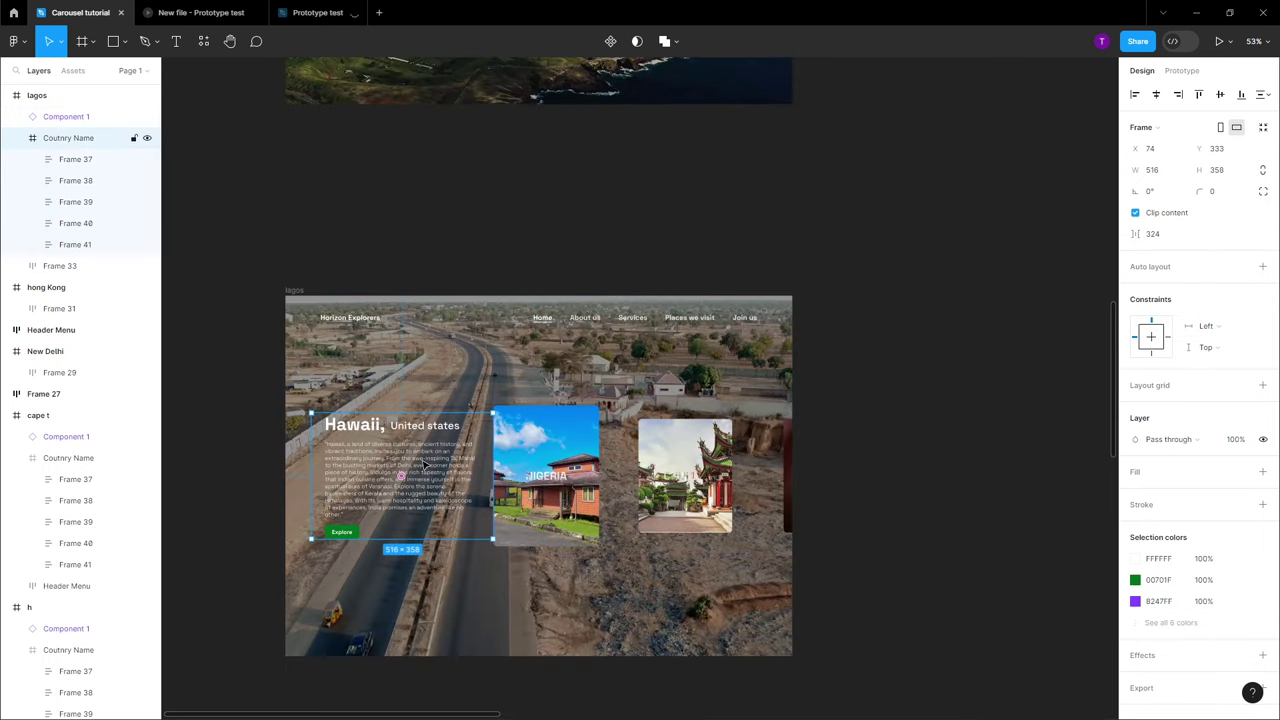
click(80, 222)
click(82, 160)
shift+click(87, 242)
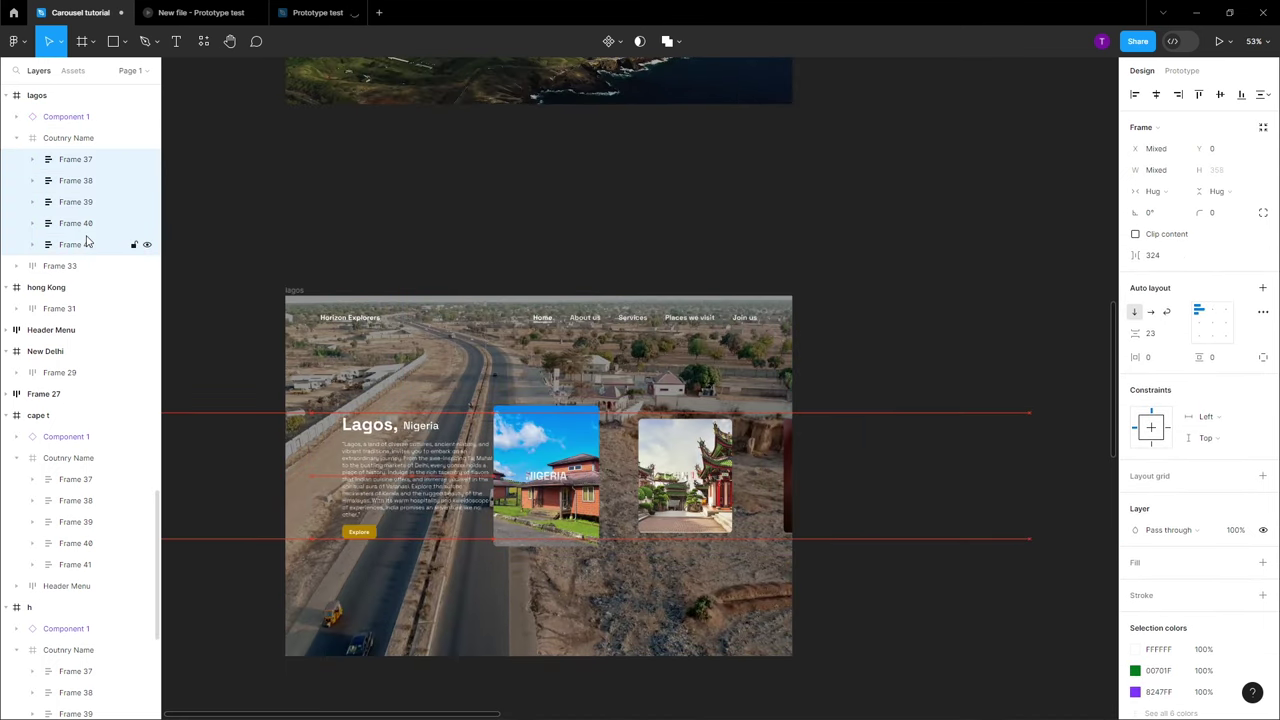
click(671, 277)
Nudge Frames 37 to 41 left inside lagos's Coutnry Name frame and show the lagos page frame's layout grid
scroll(798, 464, down, 5)
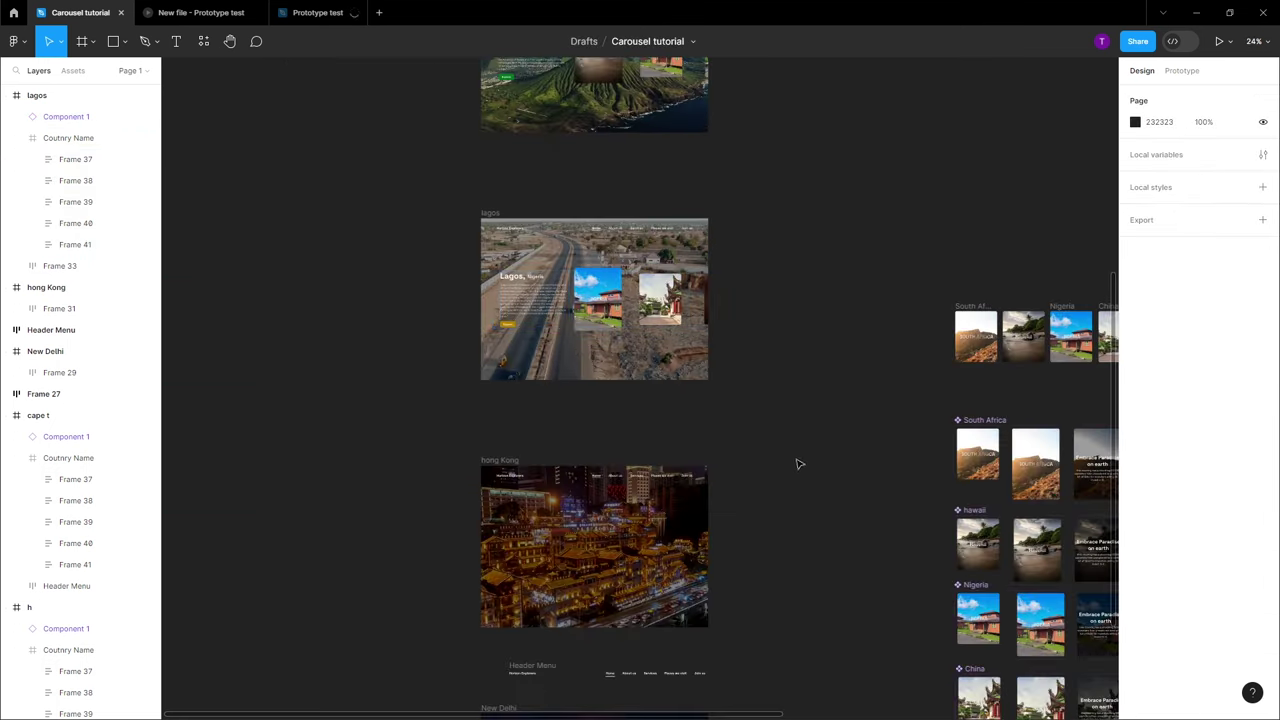
click(68, 137)
click(75, 201)
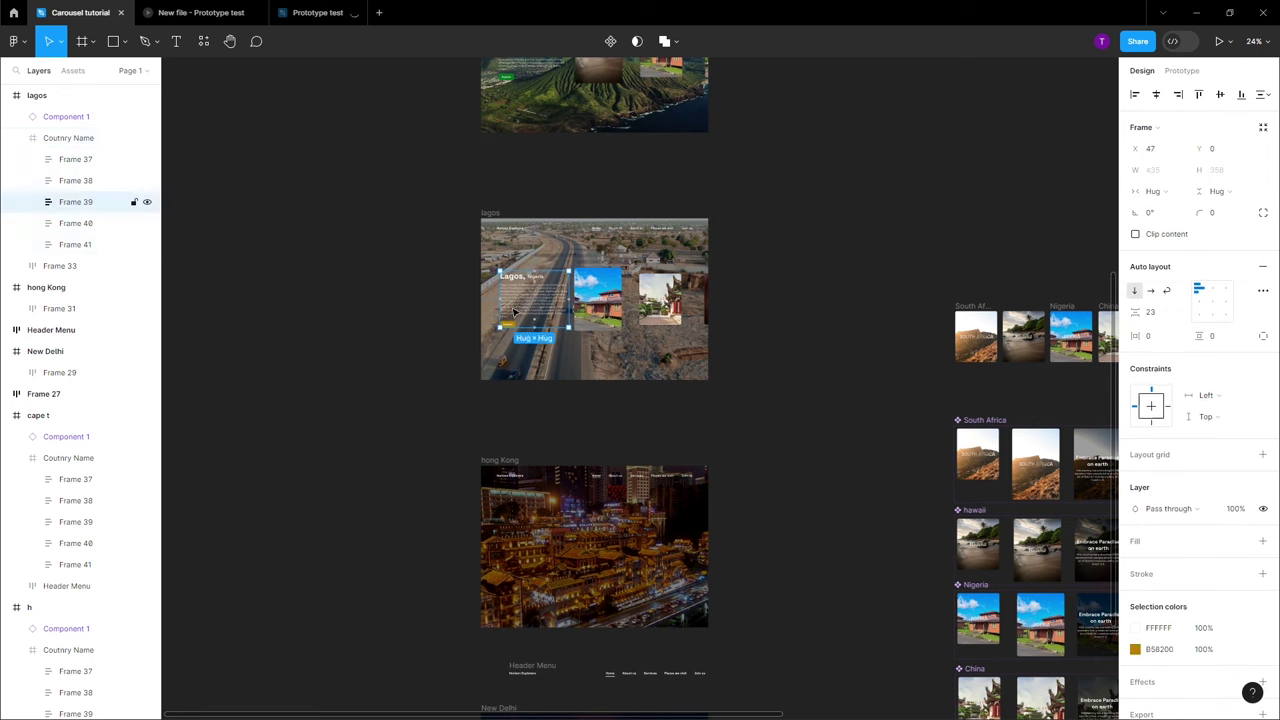
click(75, 159)
shift+click(86, 246)
click(490, 213)
click(1240, 298)
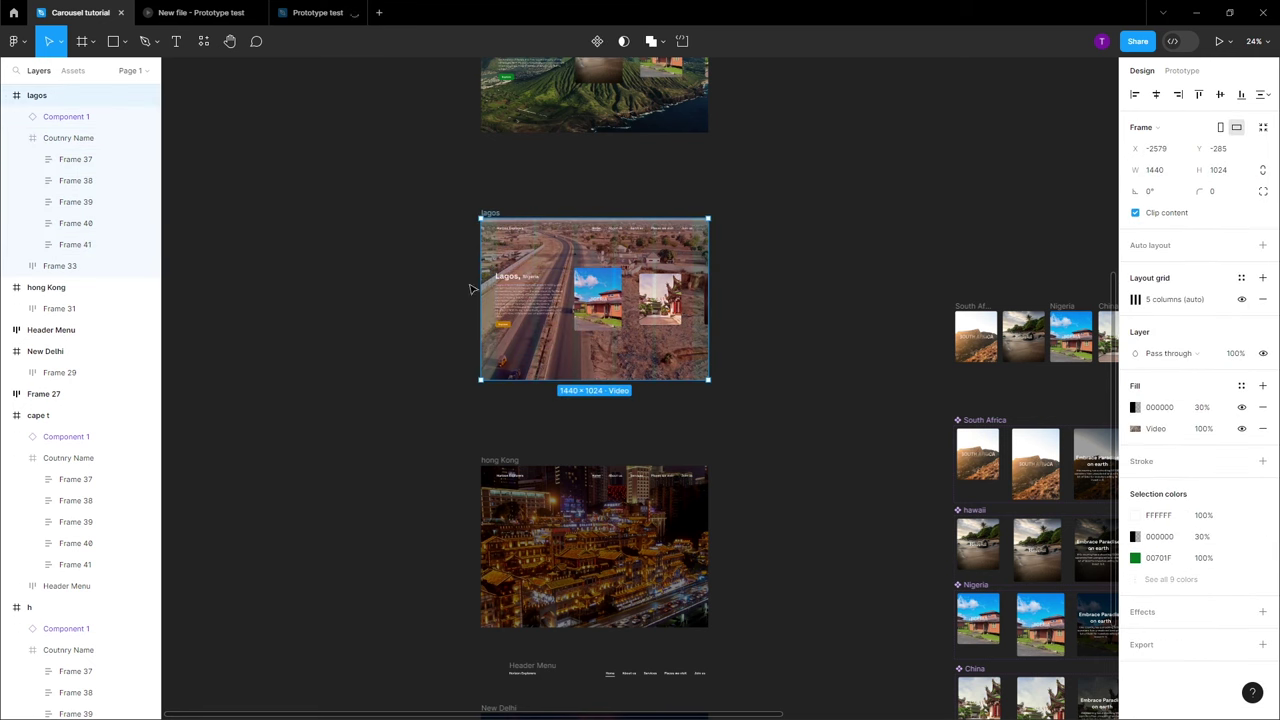
Nudge Frames 37 to 41 slightly right so the Lagos text aligns with the layout grid's first column
scroll(517, 306, up, 4)
double_click(520, 337)
click(75, 159)
shift+click(86, 246)
key(Right)
key(Right)
key(Right)
key(Right)
key(Right)
key(Right)
key(Right)
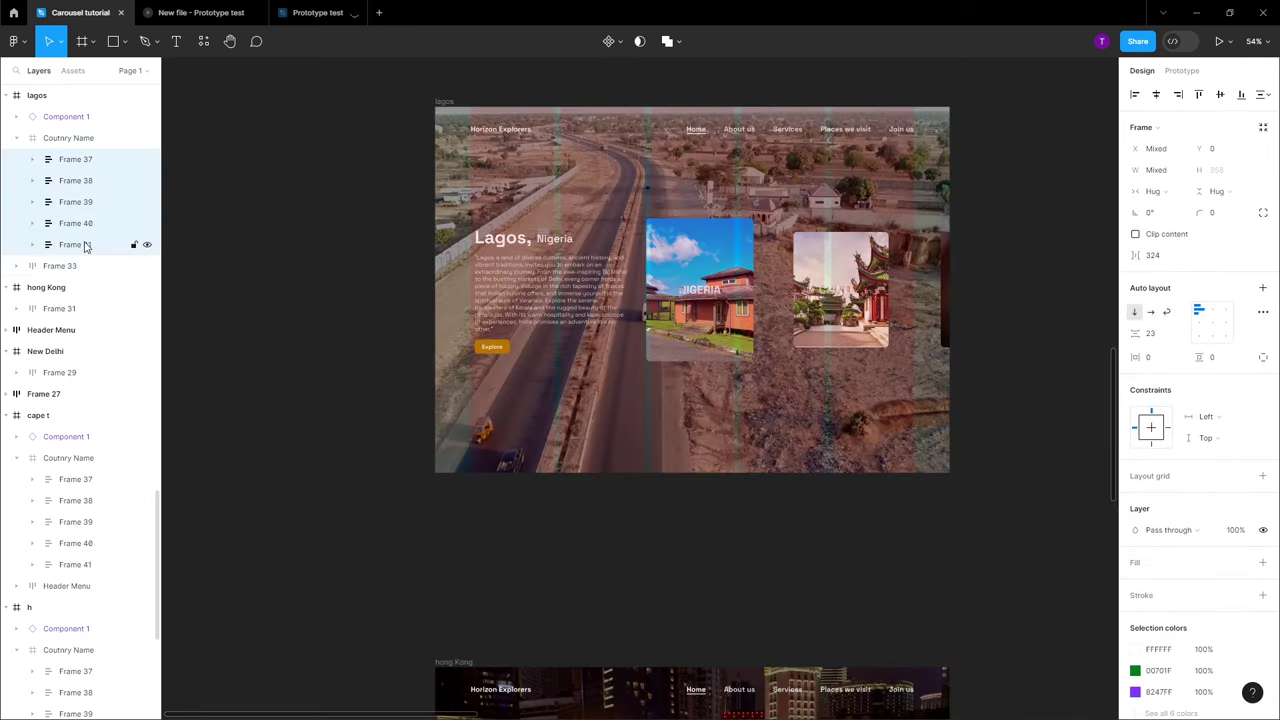
Duplicate the carousel instance and the Coutnry Name frame from lagos into the hong Kong page frame
scroll(728, 438, down, 1)
scroll(728, 438, down, 1)
click(700, 435)
click(508, 490)
scroll(652, 426, down, 2)
click(618, 272)
shift+click(697, 282)
scroll(716, 303, down, 1)
drag(732, 294, 733, 509)
scroll(780, 509, up, 5)
drag(860, 389, 562, 208)
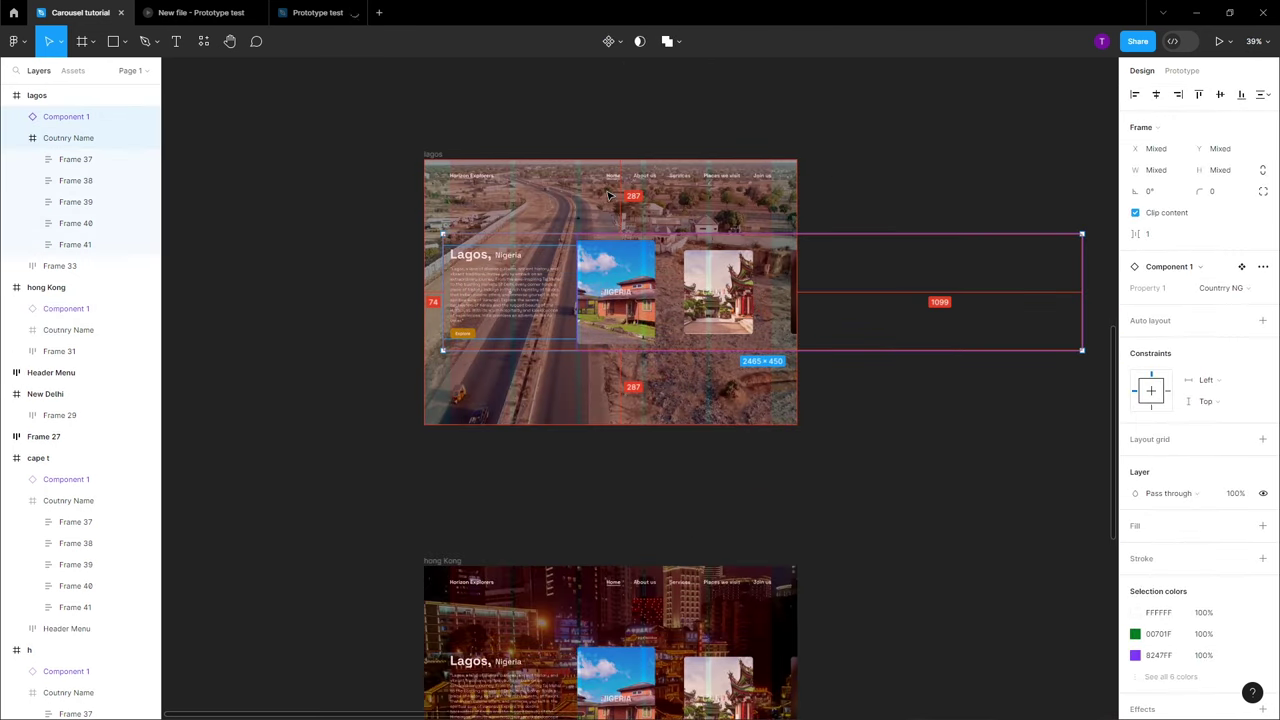
scroll(835, 560, down, 2)
drag(843, 577, 625, 390)
scroll(611, 524, up, 3)
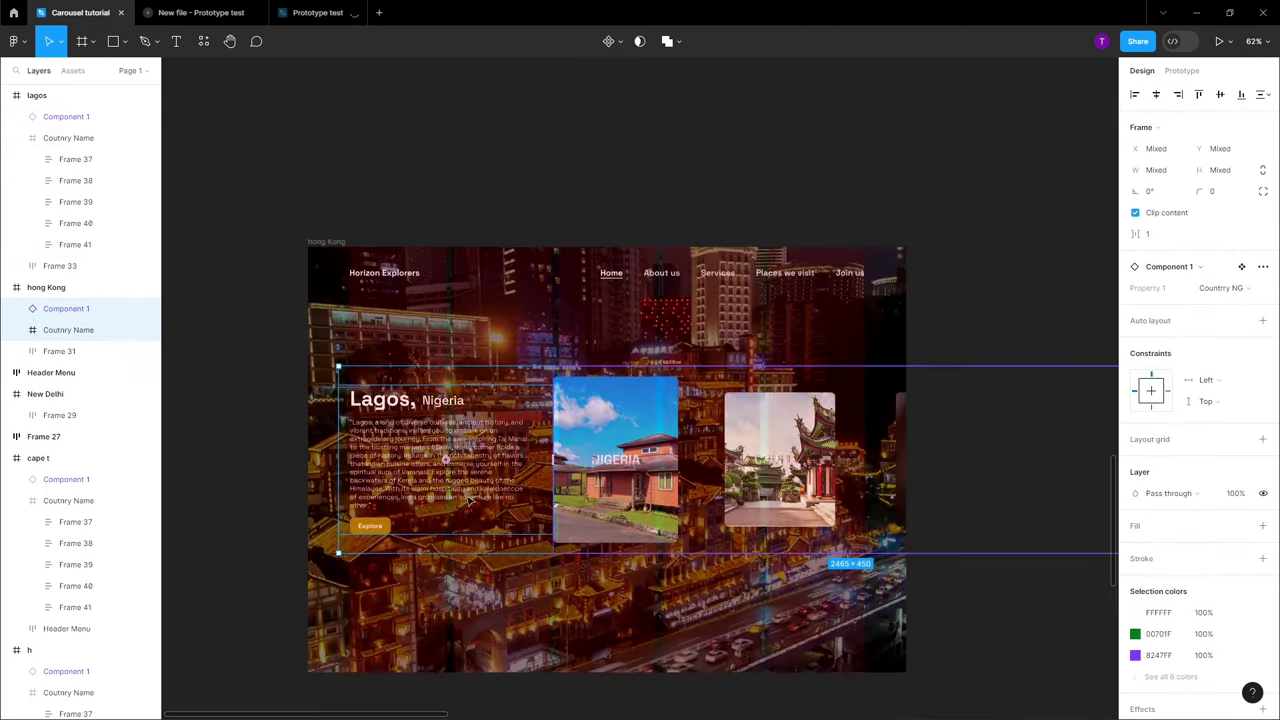
Shift Frames 37 to 41 inside hong Kong's Coutnry Name frame until the Hong Kong, China text block fills the visible area
scroll(508, 478, down, 1)
double_click(435, 493)
shift+click(94, 437)
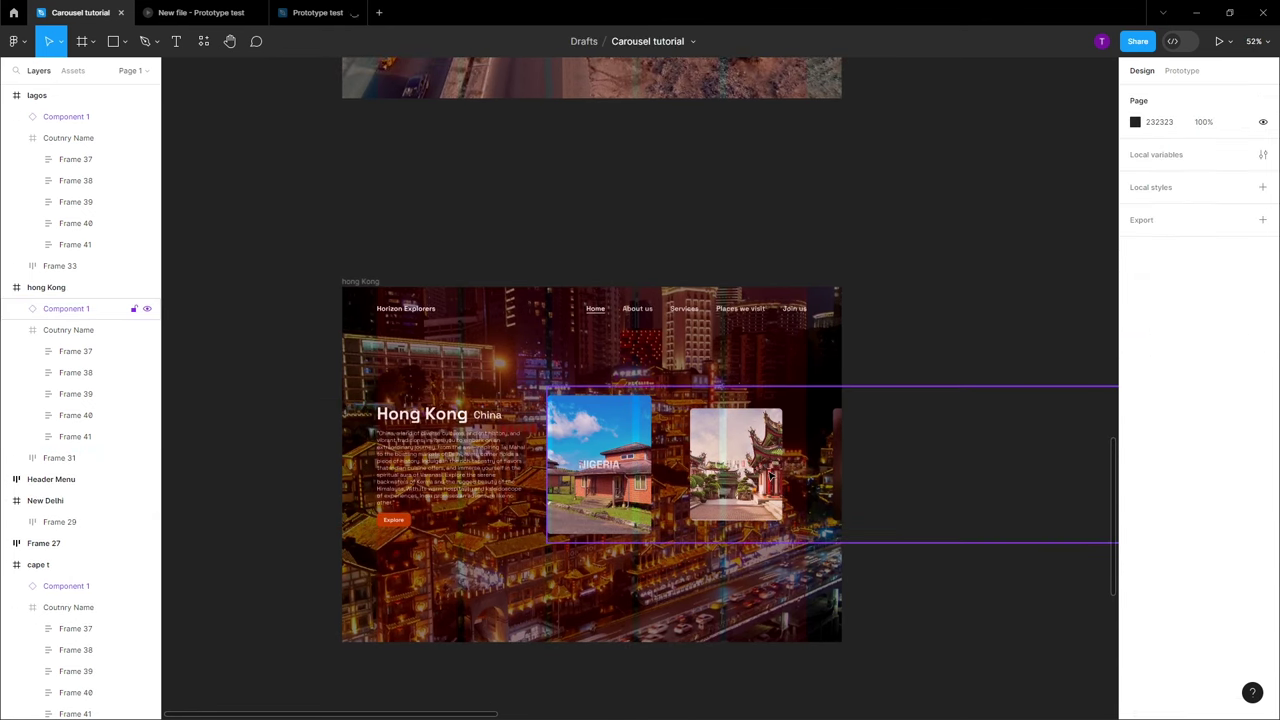
Switch the carousel instance in the hong Kong frame to the Country CH variant
click(66, 308)
click(1236, 268)
click(1220, 220)
Duplicate the carousel instance and the Coutnry Name frame from hong Kong into the New Delhi page frame
scroll(680, 420, down, 3)
shift+click(585, 340)
scroll(674, 350, down, 2)
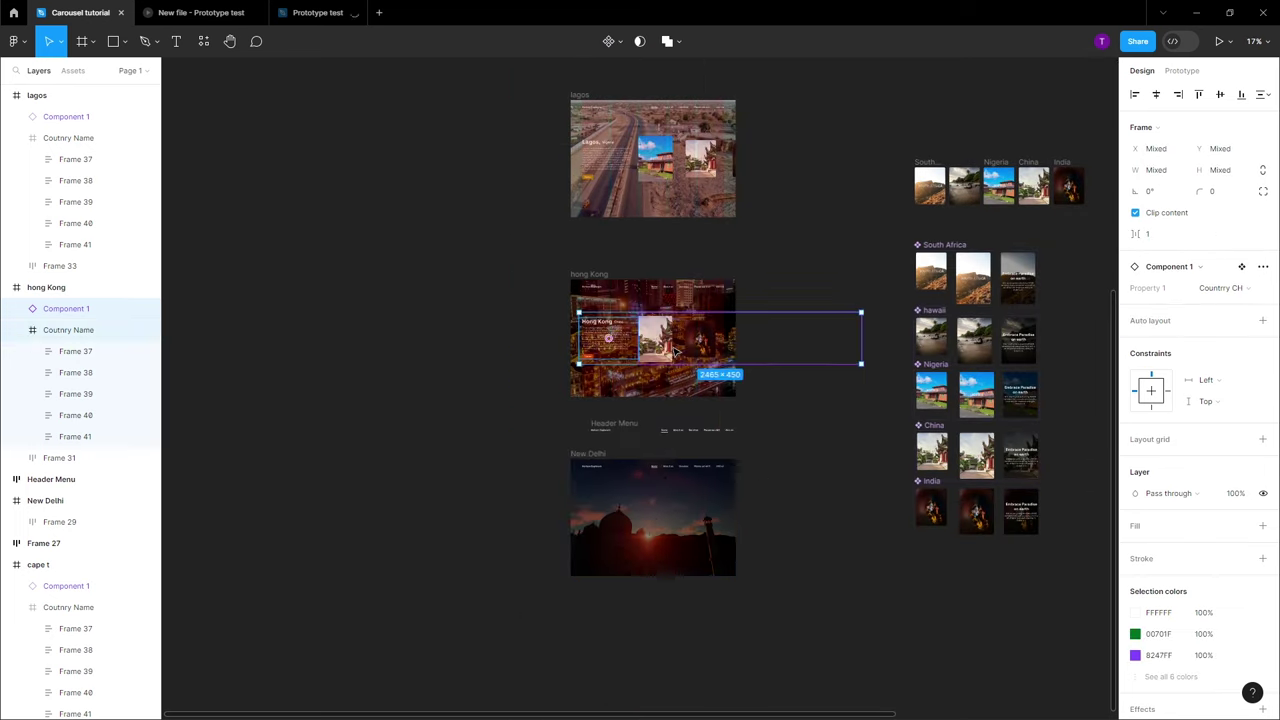
drag(674, 350, 684, 528)
scroll(686, 530, up, 3)
key(alt+v)
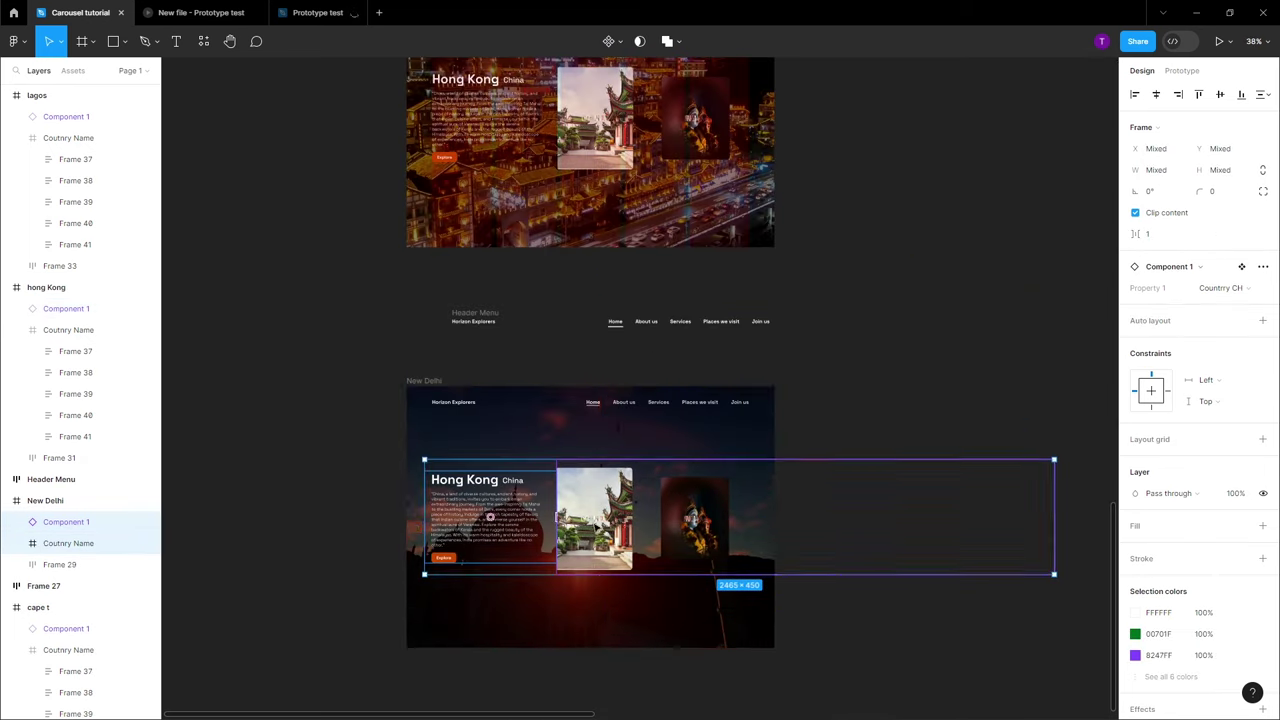
Switch the carousel instance in the New Delhi frame to the Country ID variant
scroll(596, 518, down, 2)
click(596, 518)
click(1249, 267)
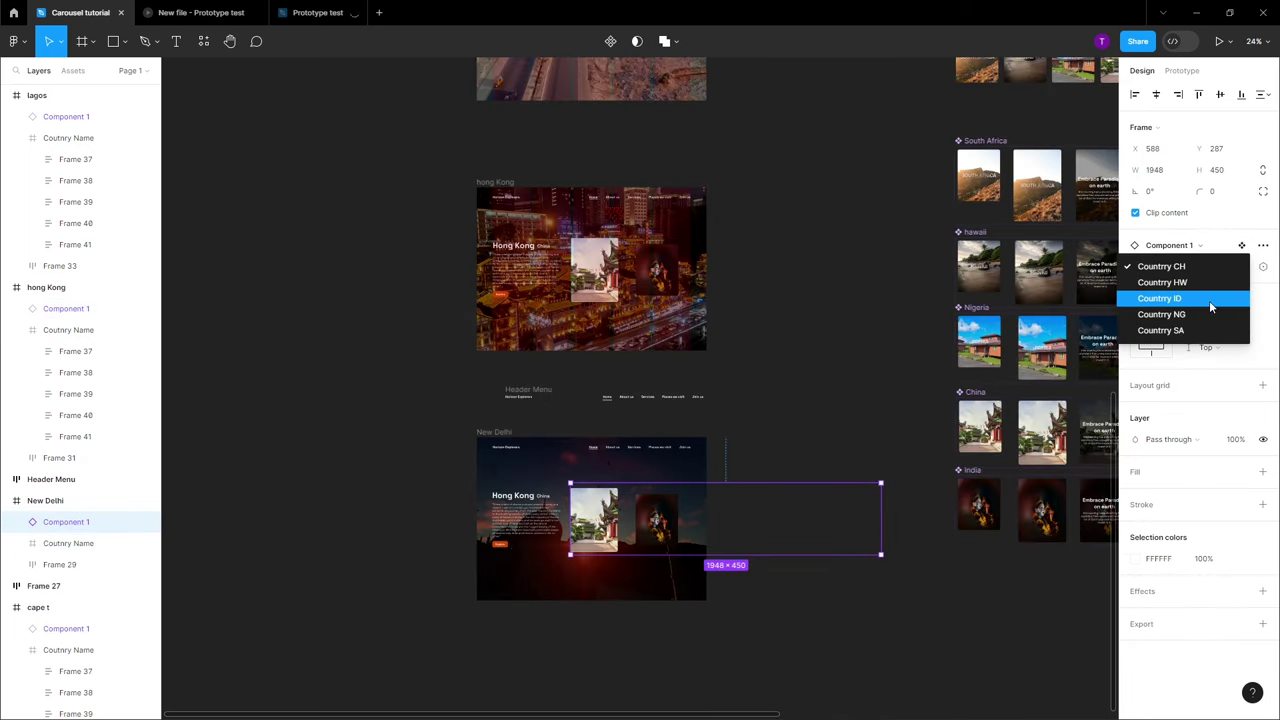
click(1209, 300)
Shift Frames 37 to 41 left inside New Delhi's Coutnry Name frame until the New Delhi, India text block fills the visible area
scroll(528, 528, up, 3)
click(556, 516)
double_click(547, 520)
click(60, 565)
scroll(76, 565, down, 2)
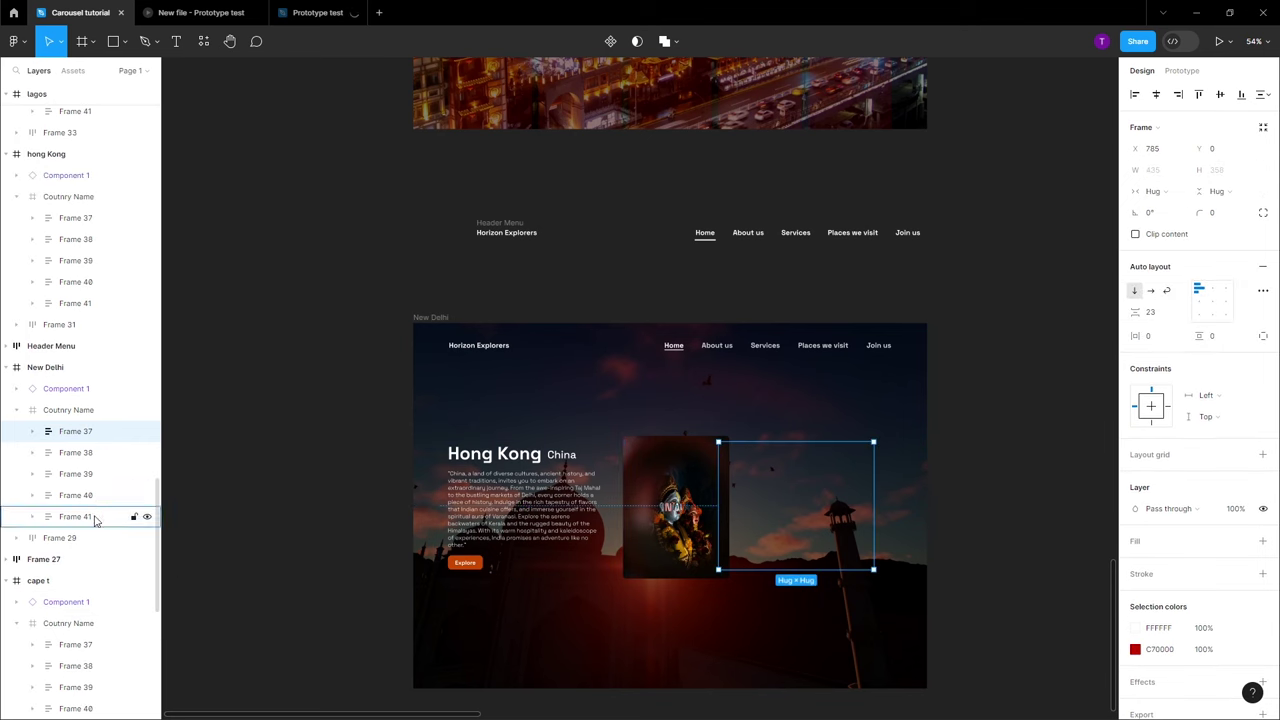
shift+click(95, 521)
key(shift+Left)
key(shift+Left)
key(shift+Left)
key(shift+Left)
key(shift+Left)
key(shift+Left)
key(shift+Left)
key(shift+Left)
key(shift+Left)
key(shift+Left)
key(shift+Left)
key(shift+Left)
key(shift+Left)
key(shift+Left)
key(shift+Left)
Look over the assembled country pages from New Delhi up to cape t, including the cape t frame's prototype settings
scroll(691, 507, up, 1)
scroll(687, 525, down, 3)
scroll(778, 525, up, 1)
scroll(777, 524, up, 3)
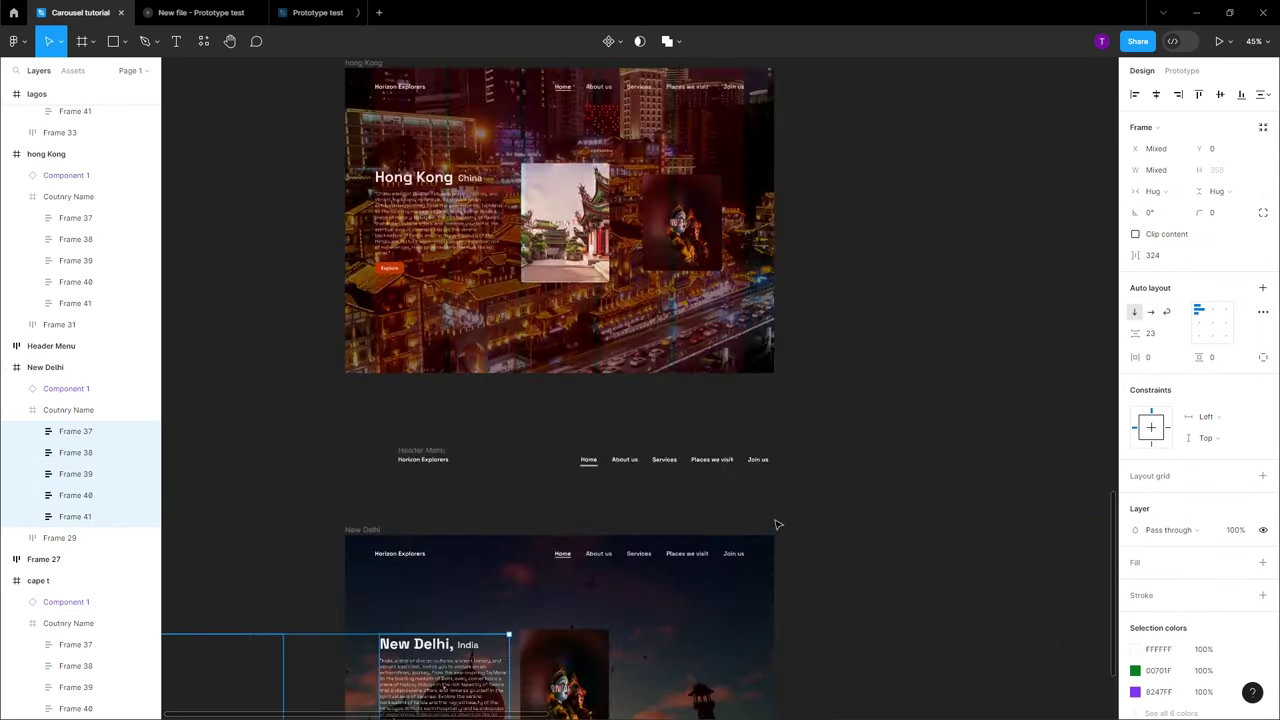
scroll(777, 524, down, 4)
scroll(688, 410, up, 1)
scroll(688, 410, up, 5)
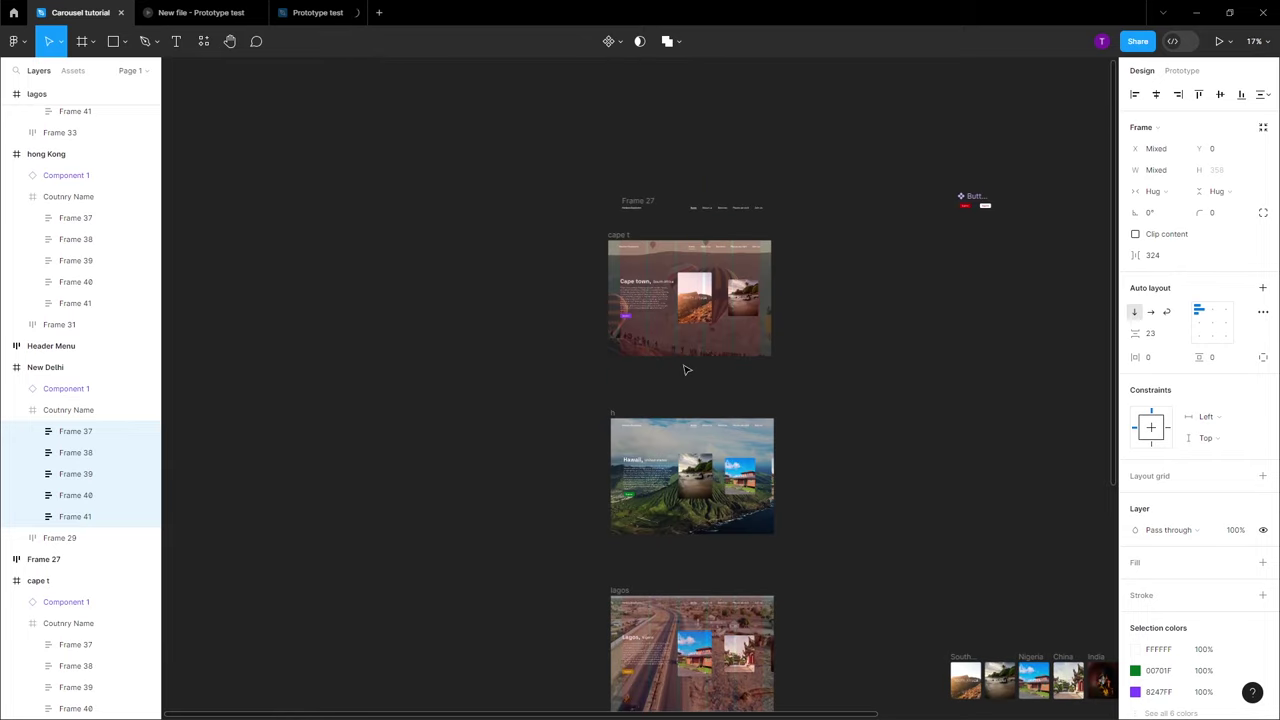
click(1181, 70)
click(618, 234)
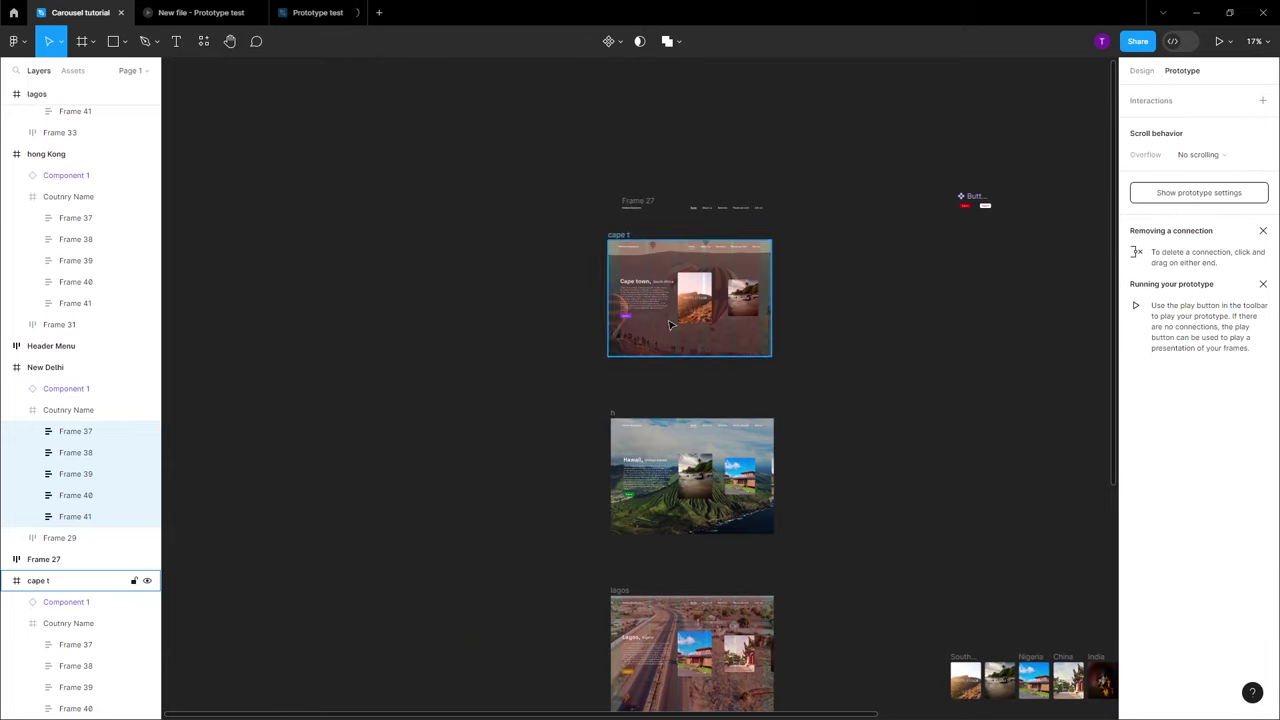
key(shift+2)
click(645, 296)
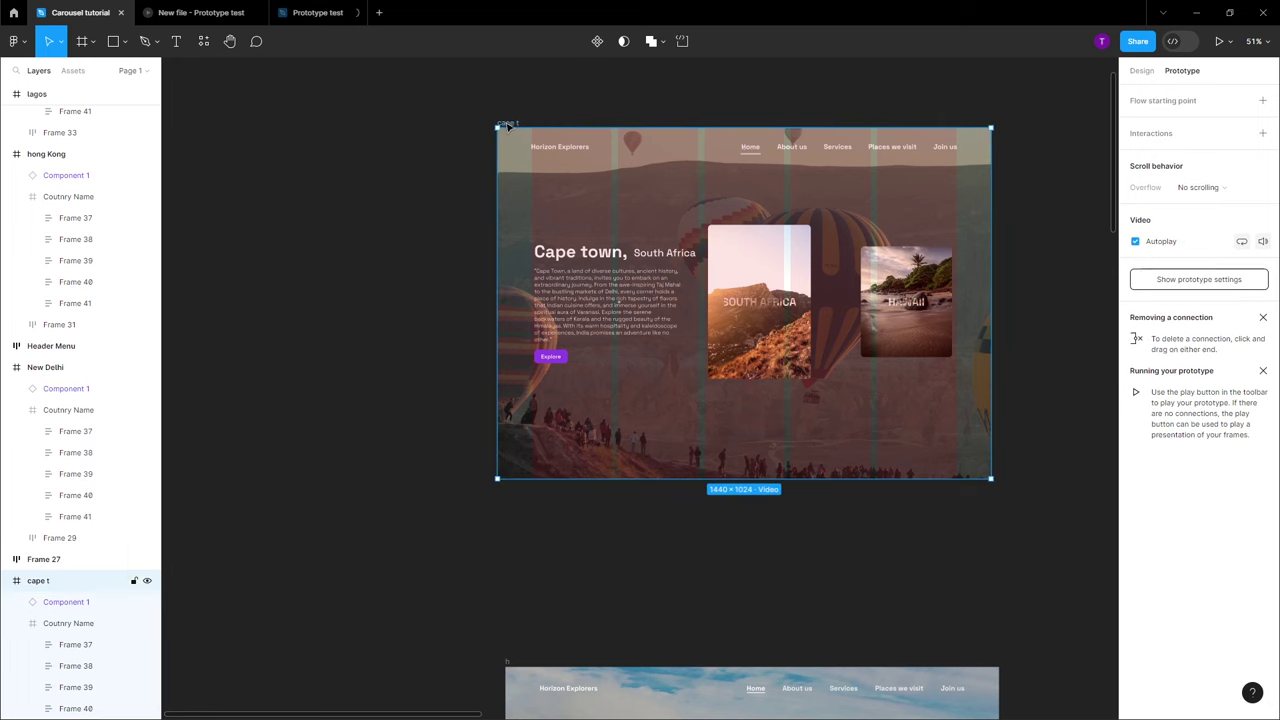
scroll(645, 296, down, 3)
scroll(803, 420, up, 4)
scroll(803, 420, up, 1)
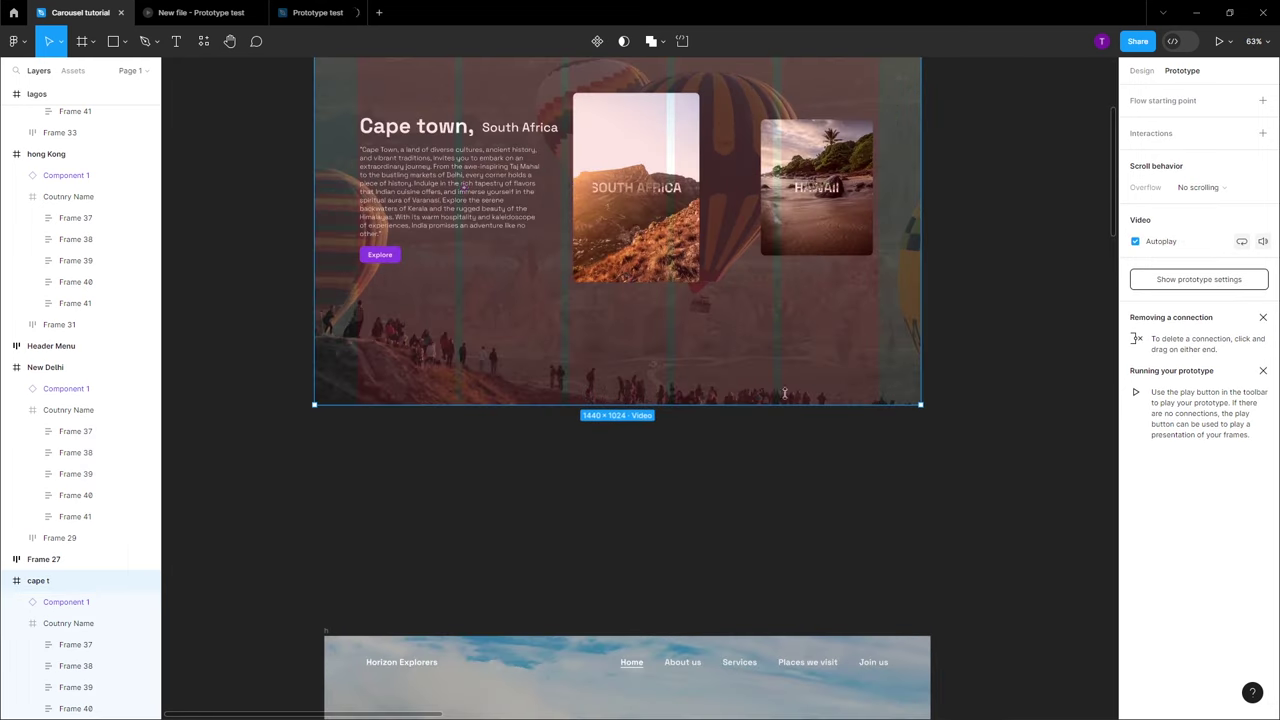
drag(816, 288, 688, 387)
click(985, 317)
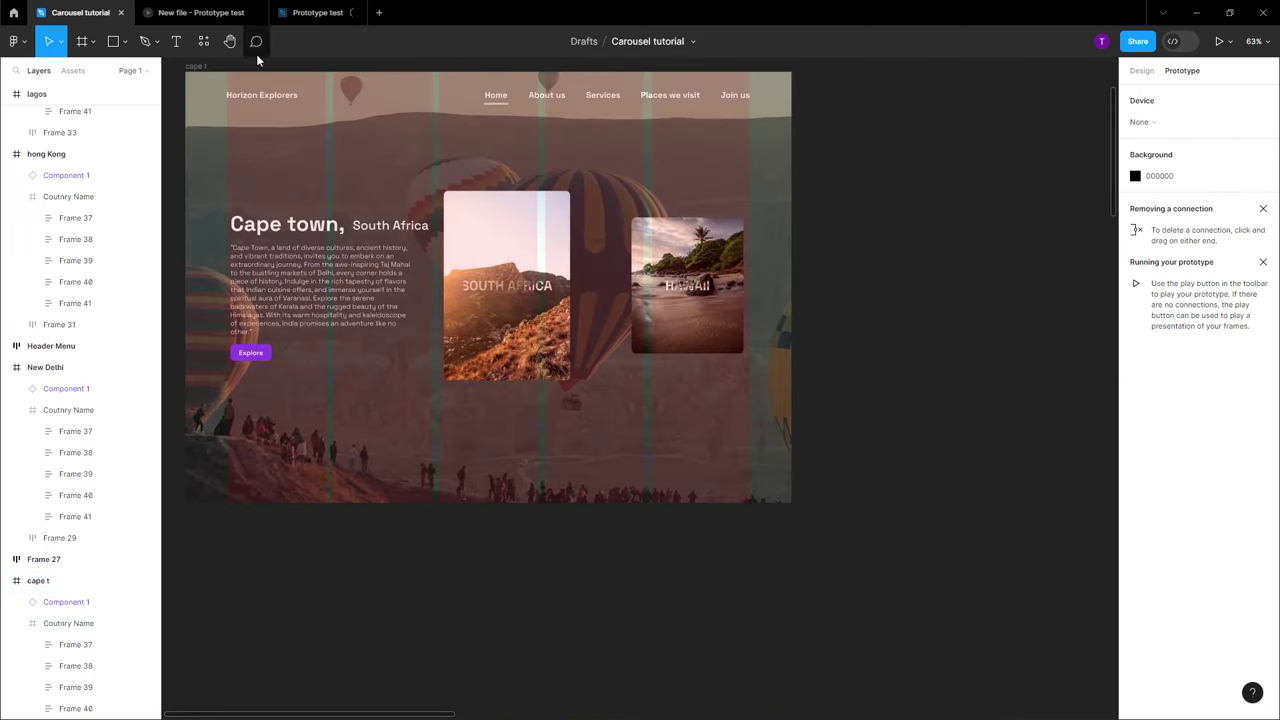
Switch to the Prototype test preview and try the Hawaii card and the back arrow beneath the carousel
click(200, 12)
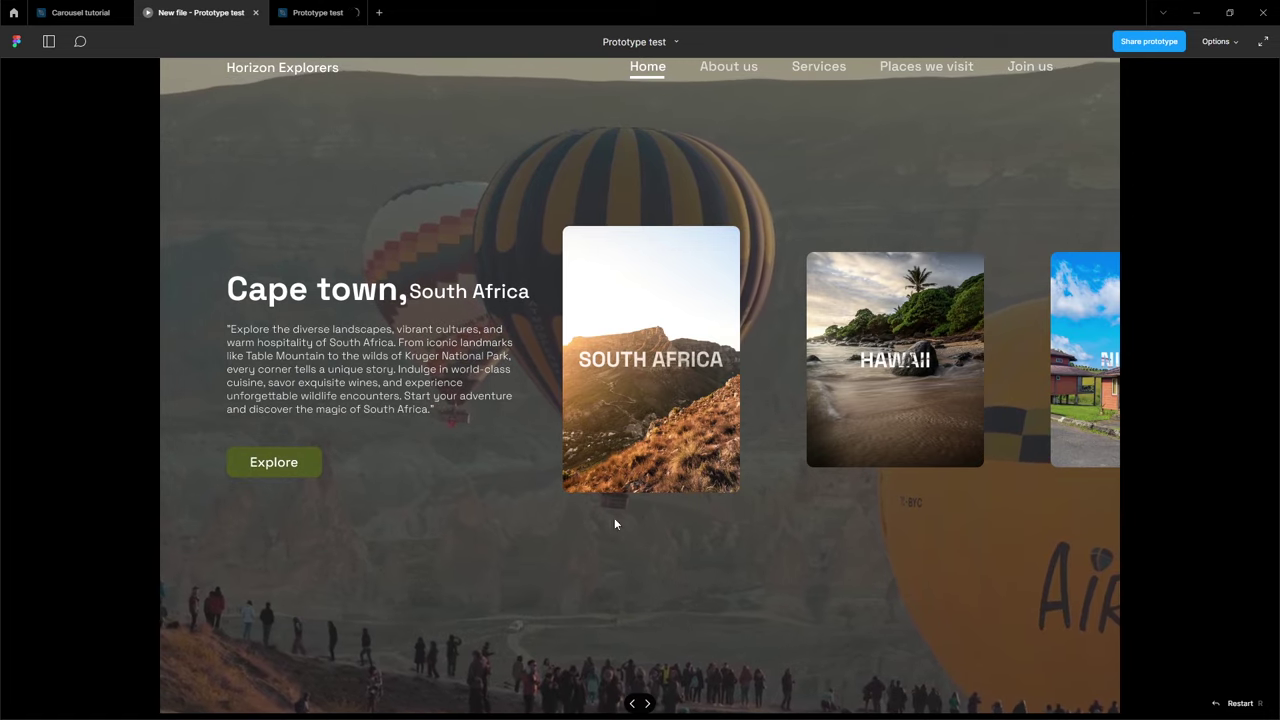
click(866, 375)
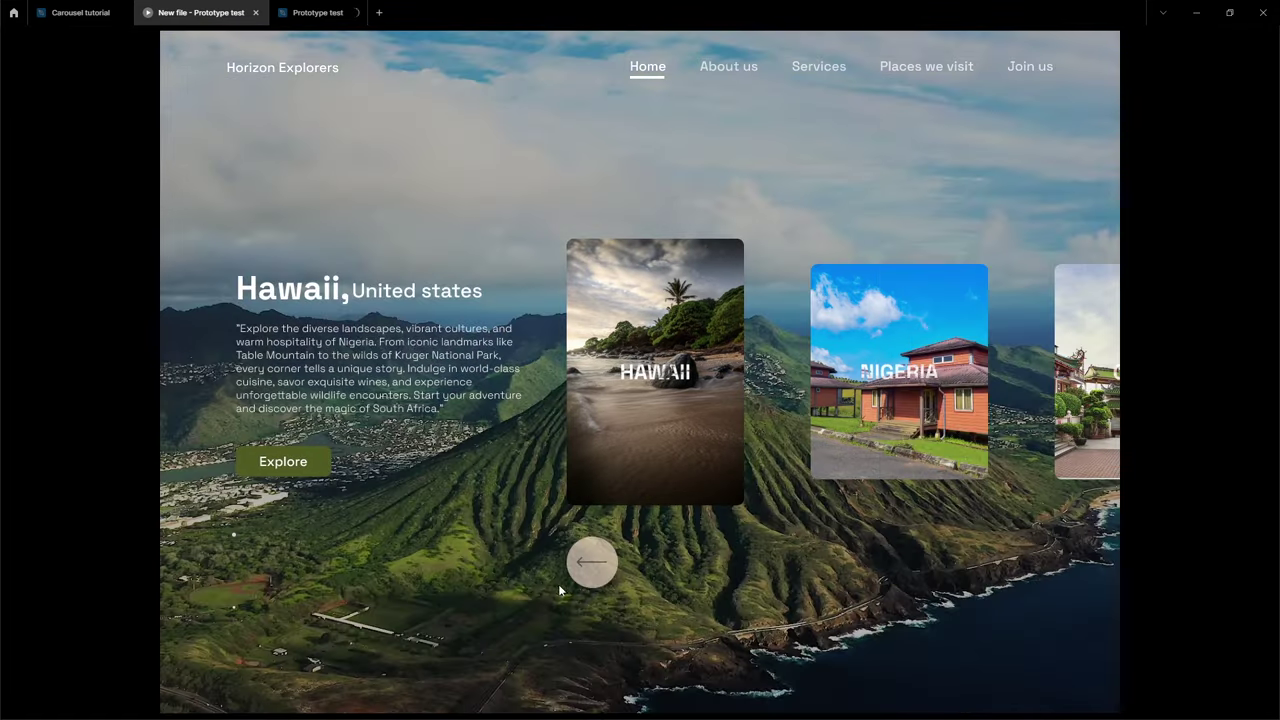
click(592, 562)
click(876, 385)
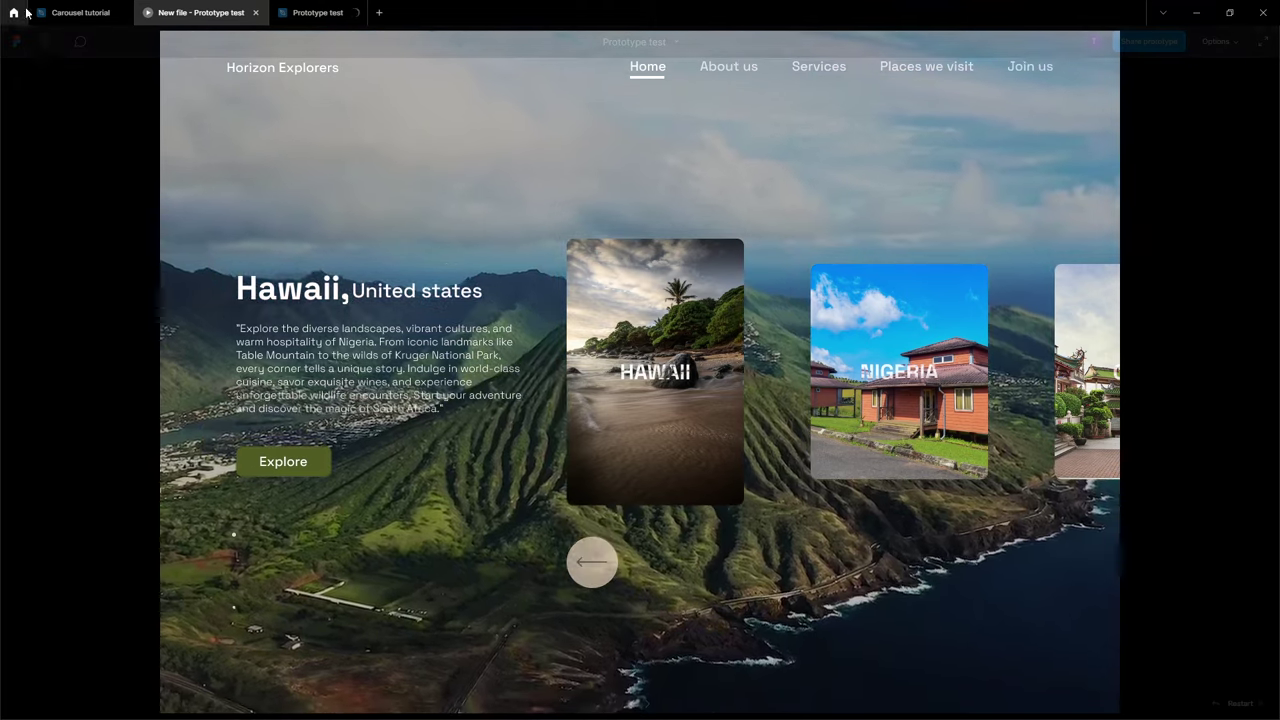
Return to the Carousel tutorial file and draw a circle about 106 × 106 on the empty canvas near the page frames
click(75, 12)
scroll(805, 447, up, 3)
scroll(805, 447, down, 3)
drag(719, 422, 366, 457)
click(126, 44)
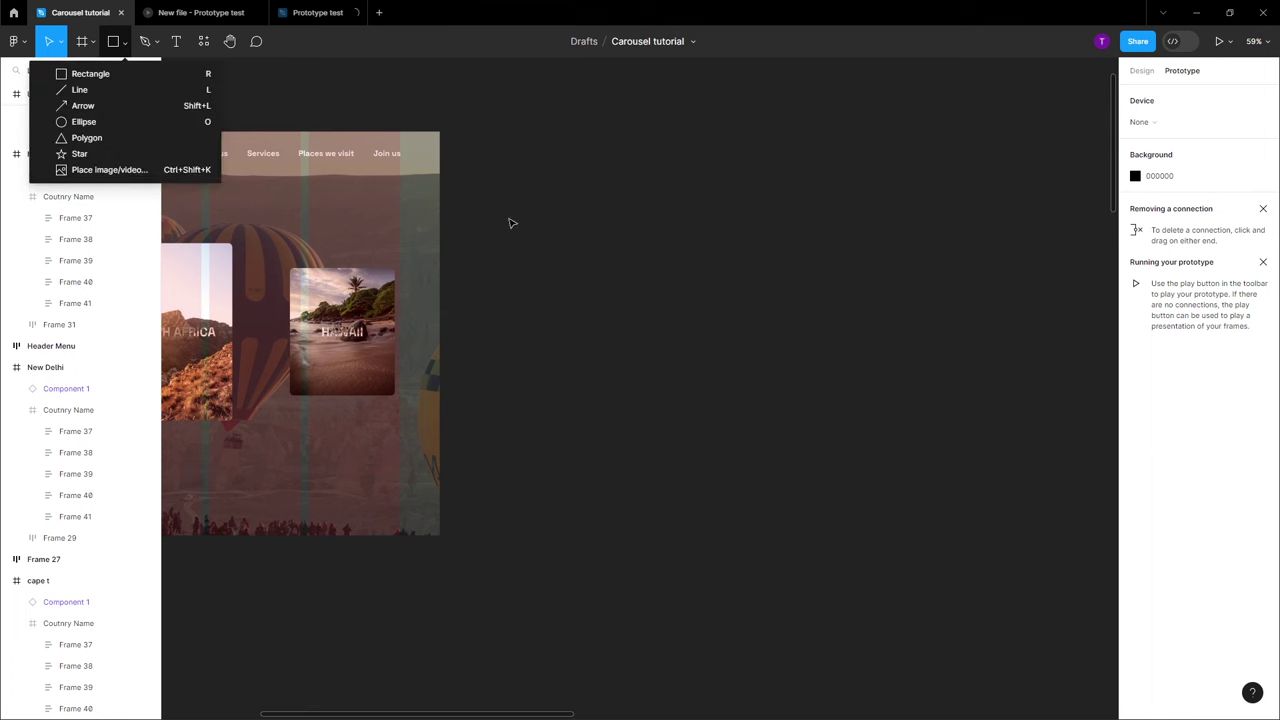
scroll(457, 163, up, 10)
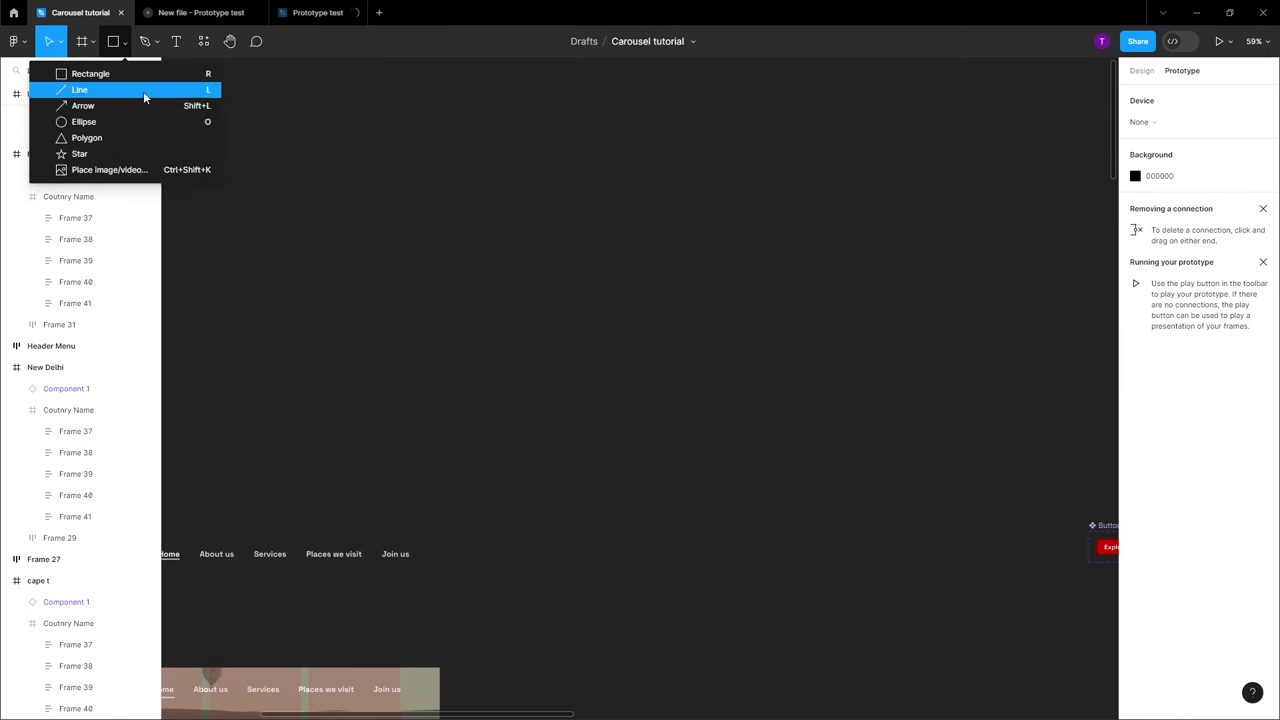
click(113, 42)
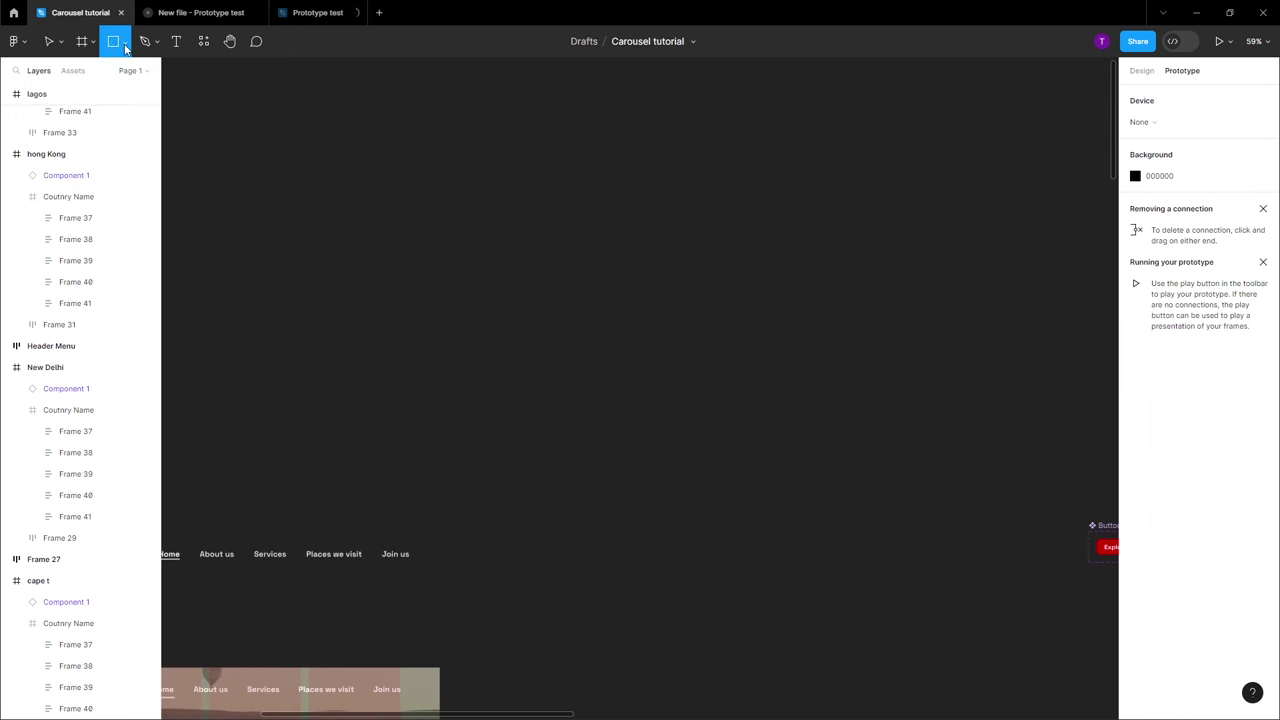
click(124, 42)
click(105, 123)
drag(401, 181, 411, 191)
drag(464, 284, 446, 223)
scroll(433, 205, up, 5)
scroll(455, 274, left, 3)
scroll(455, 274, up, 3)
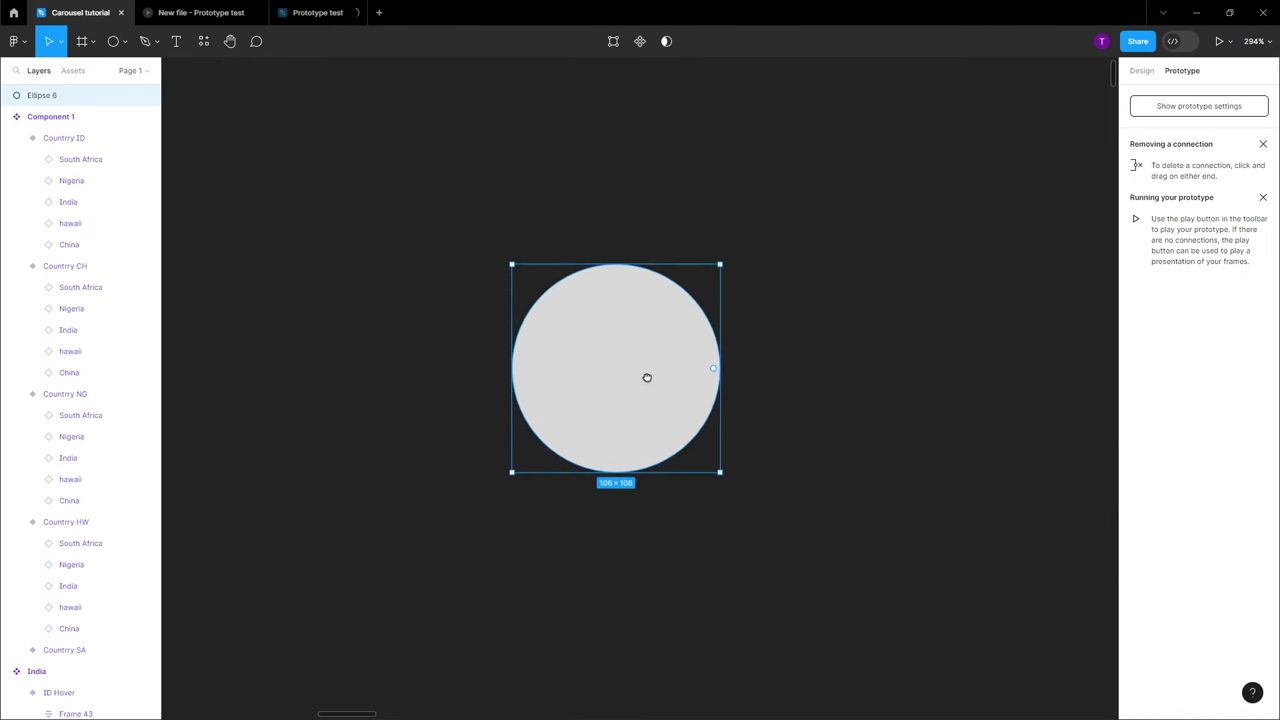
Draw a horizontal line about 57 long across the middle of the circle with the Pen tool
click(145, 41)
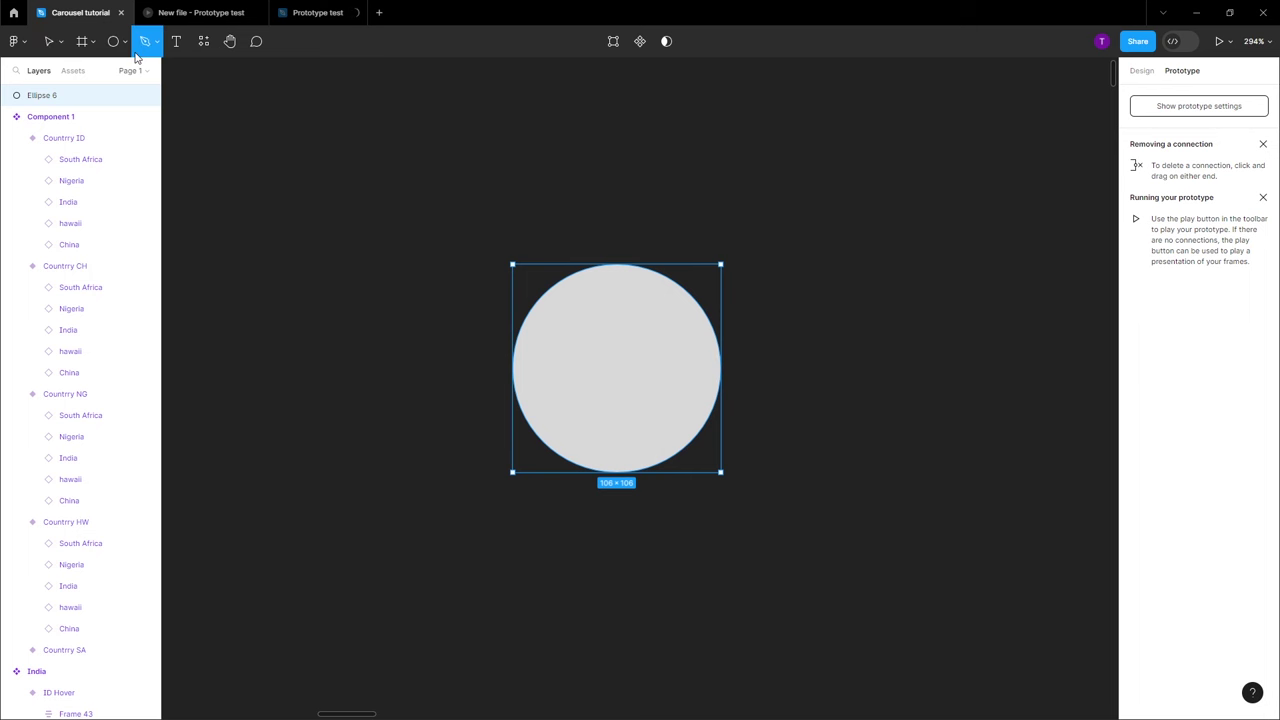
click(564, 369)
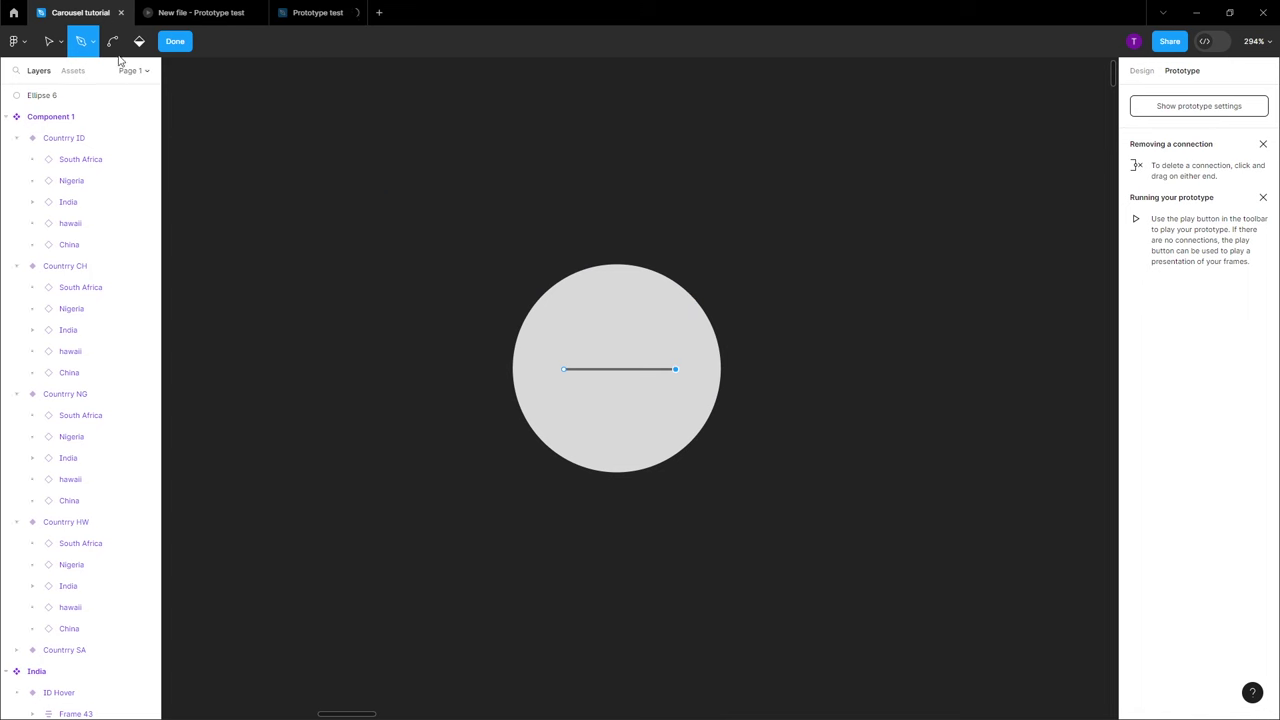
click(179, 45)
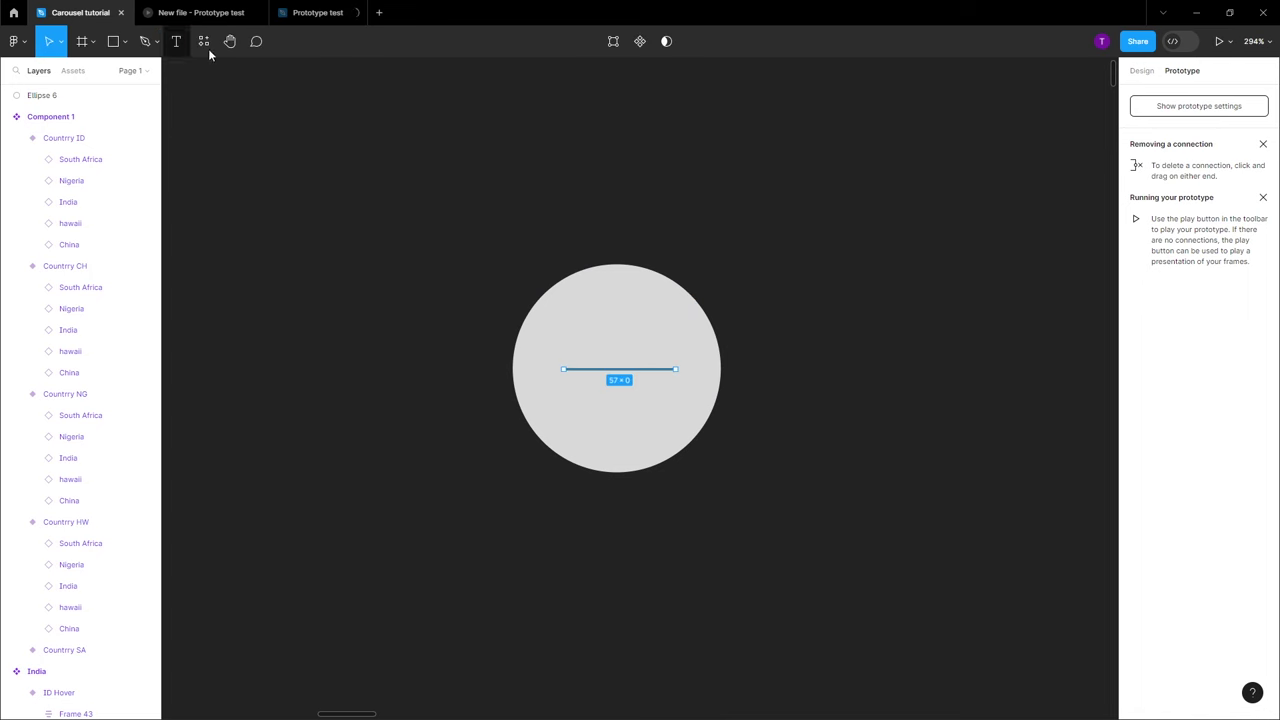
Give the line's left end a Line arrow cap and set its stroke weight to 3
click(1136, 73)
click(1163, 355)
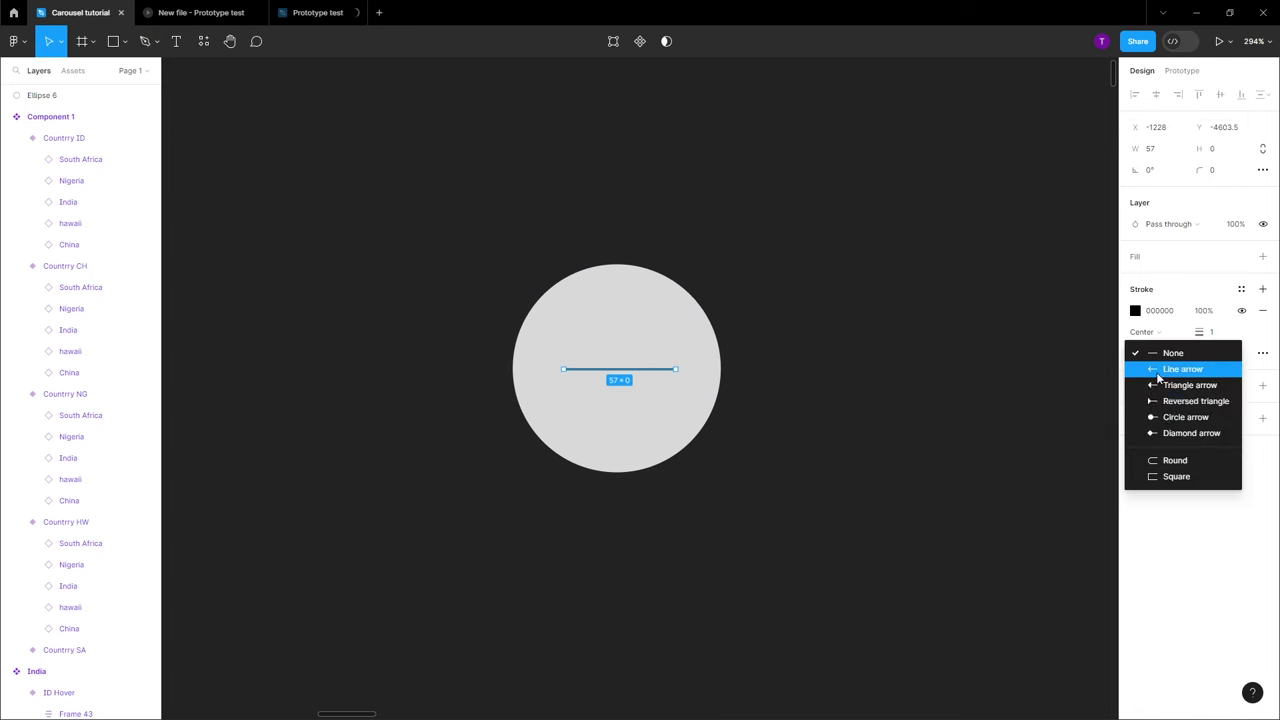
click(1165, 374)
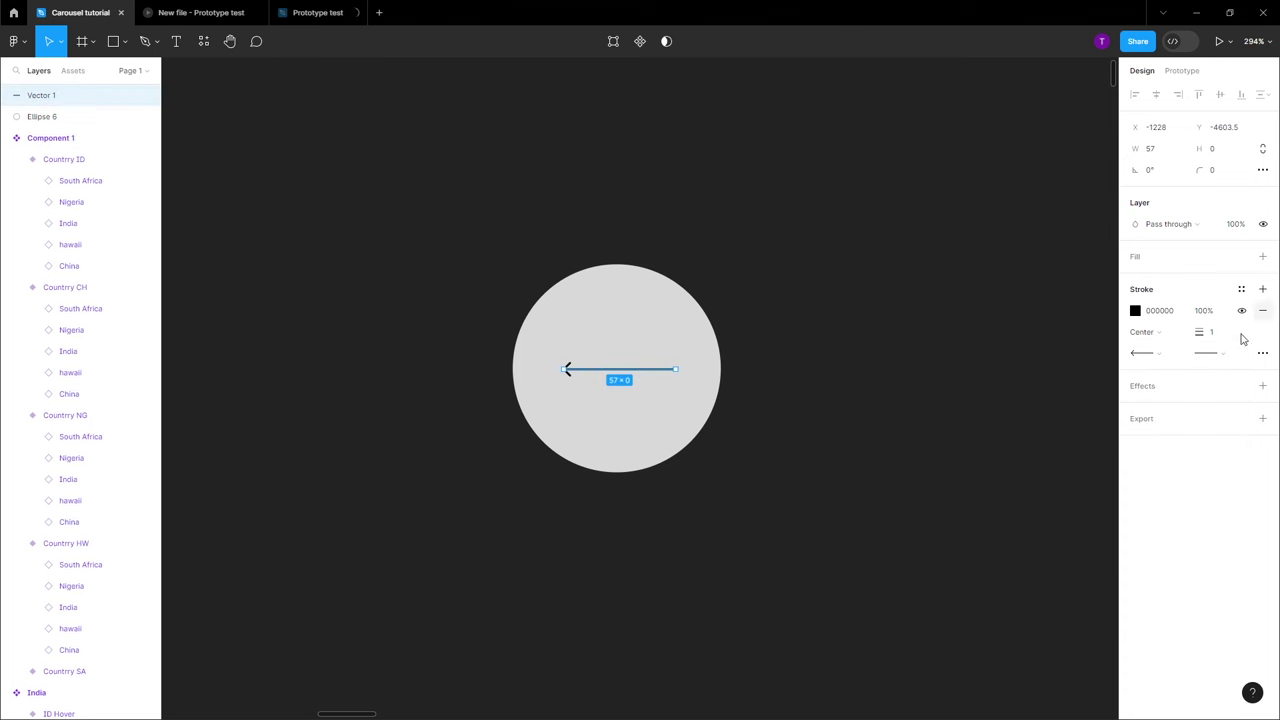
text(3)
key(Return)
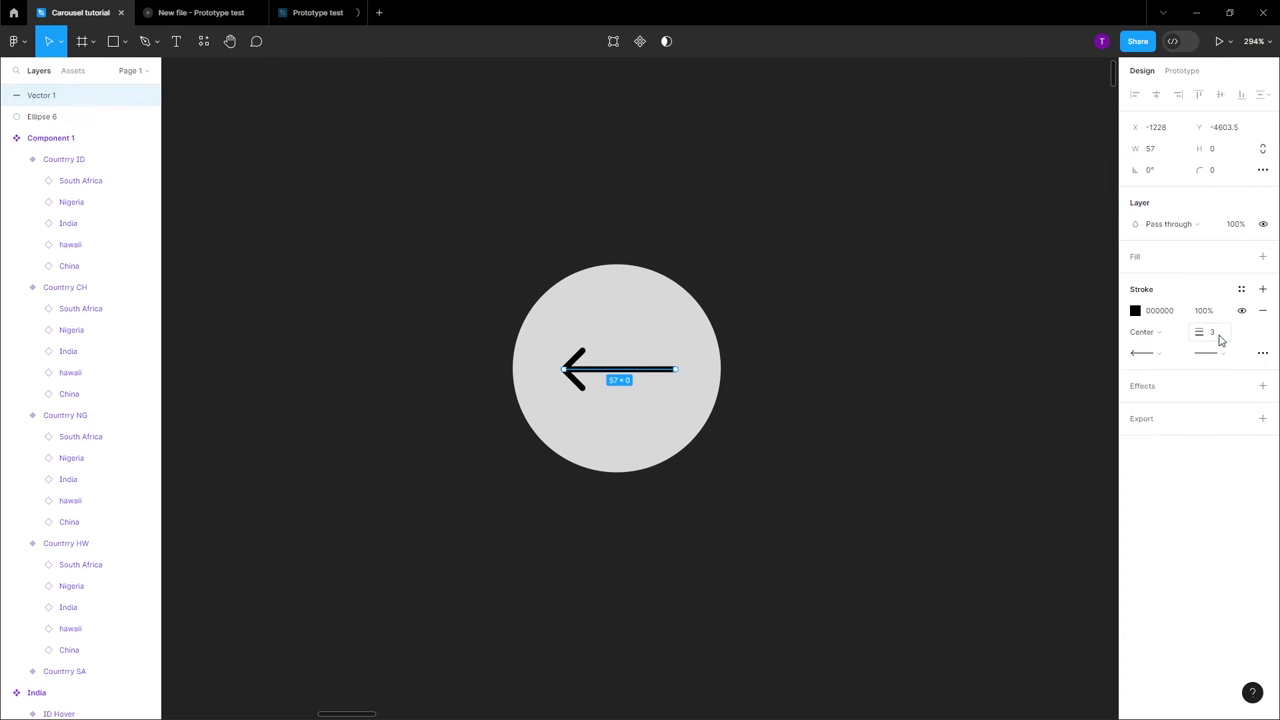
Shrink the circle around the arrow to about 94 × 94, keeping it centred
scroll(567, 427, down, 3)
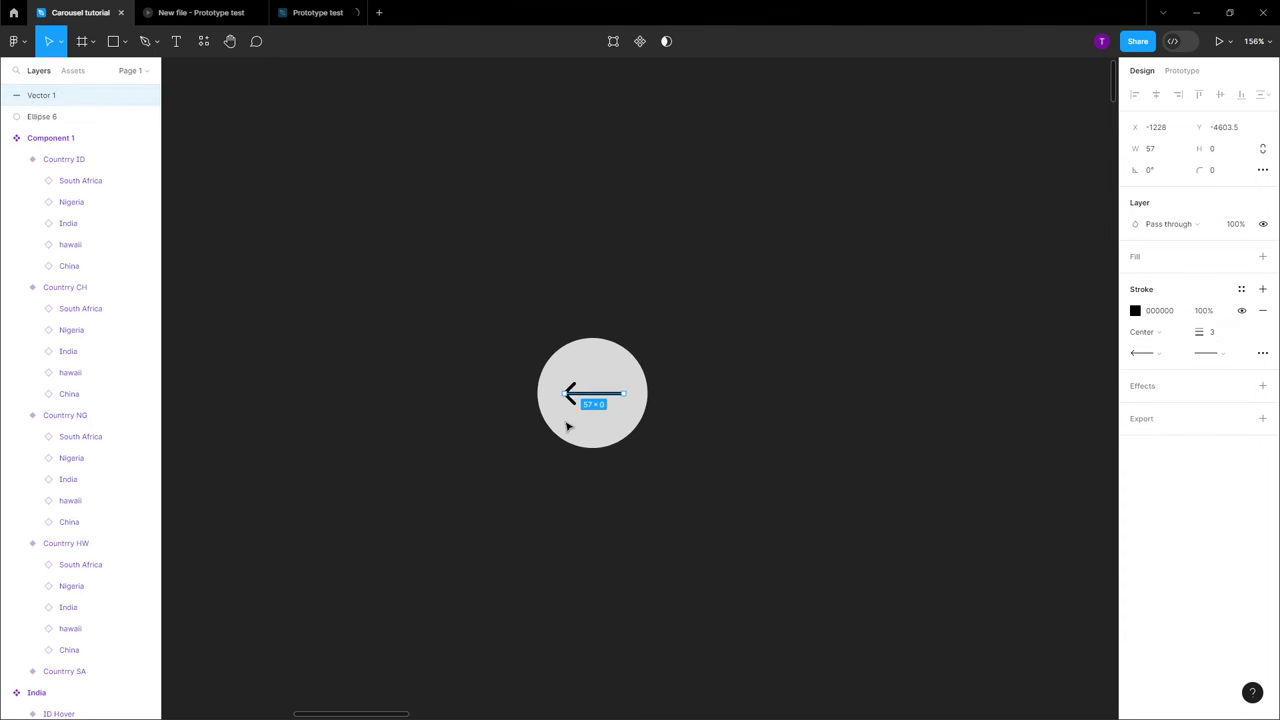
click(611, 363)
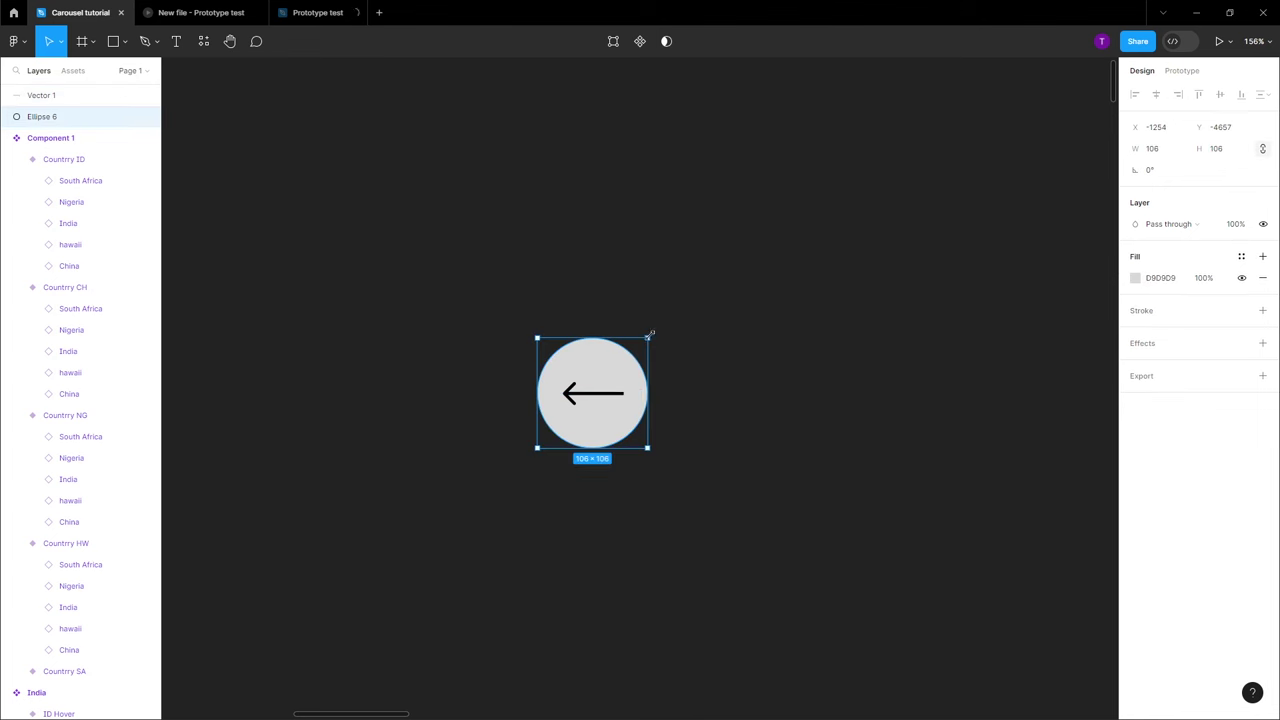
drag(650, 334, 641, 345)
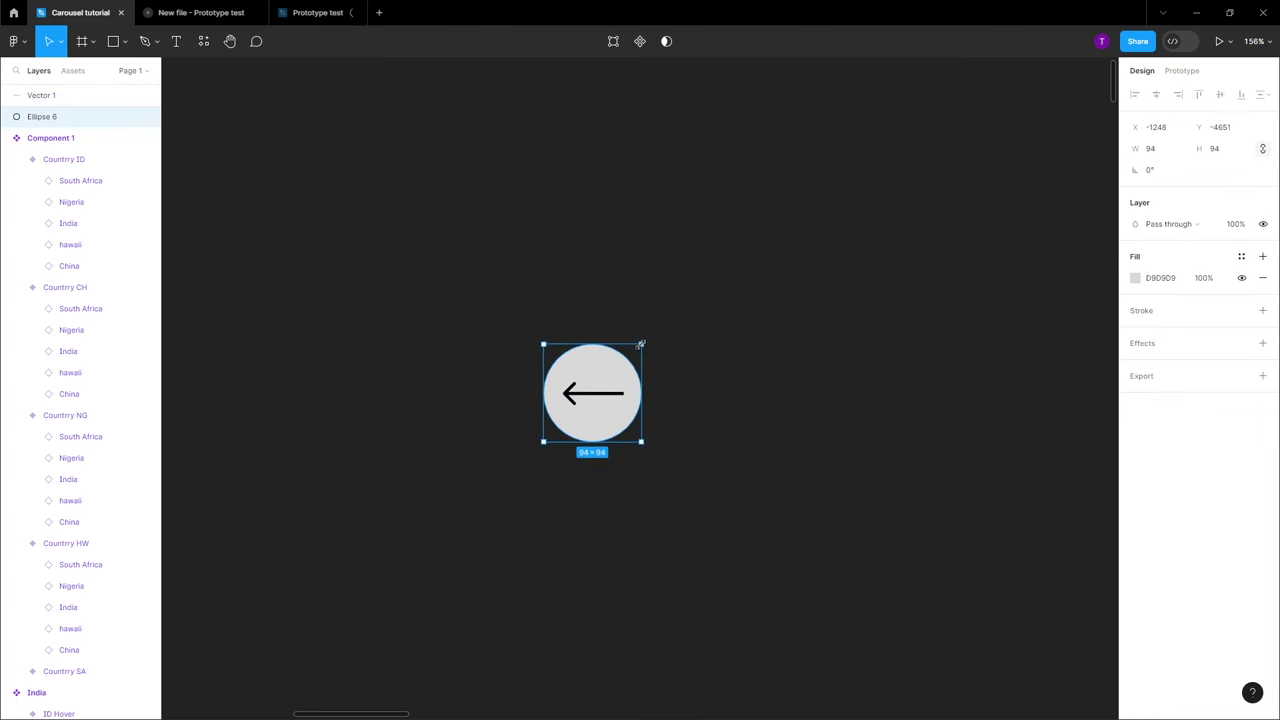
click(701, 402)
Select the circle together with its arrow and create a component from them
scroll(593, 437, down, 3)
drag(538, 341, 659, 478)
scroll(620, 450, up, 10)
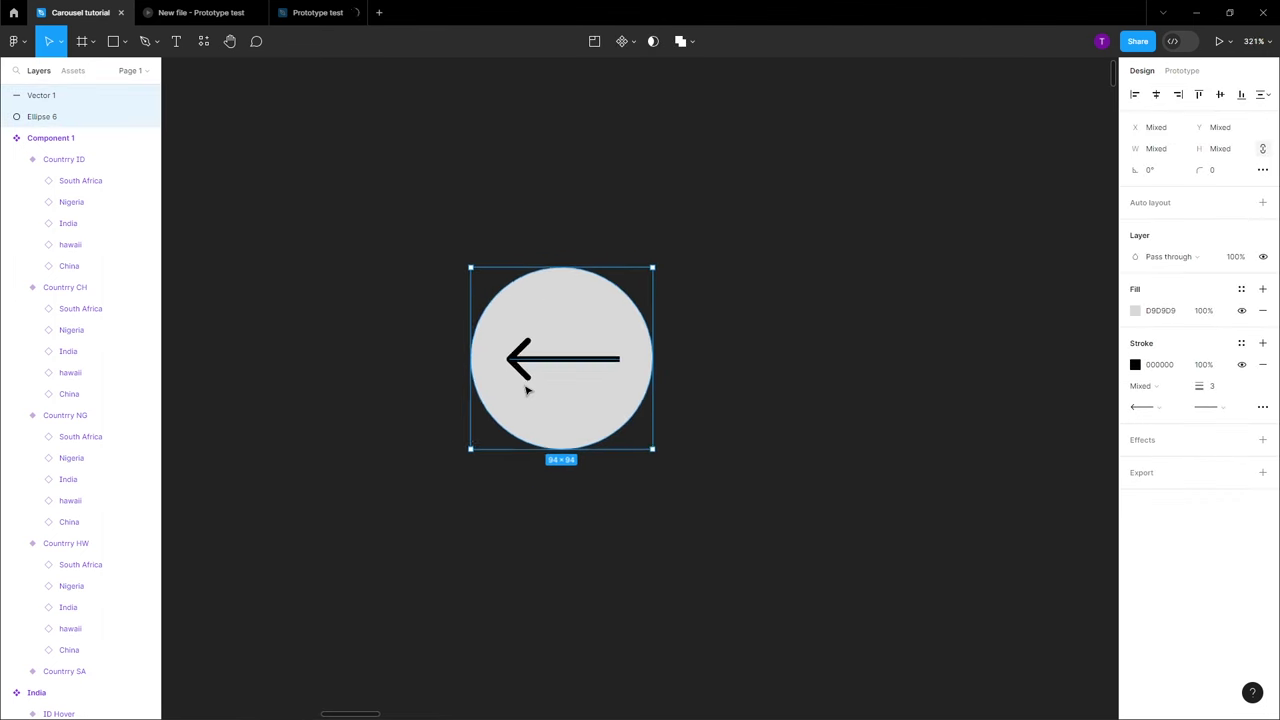
scroll(527, 388, down, 2)
scroll(631, 380, up, 2)
scroll(617, 394, down, 4)
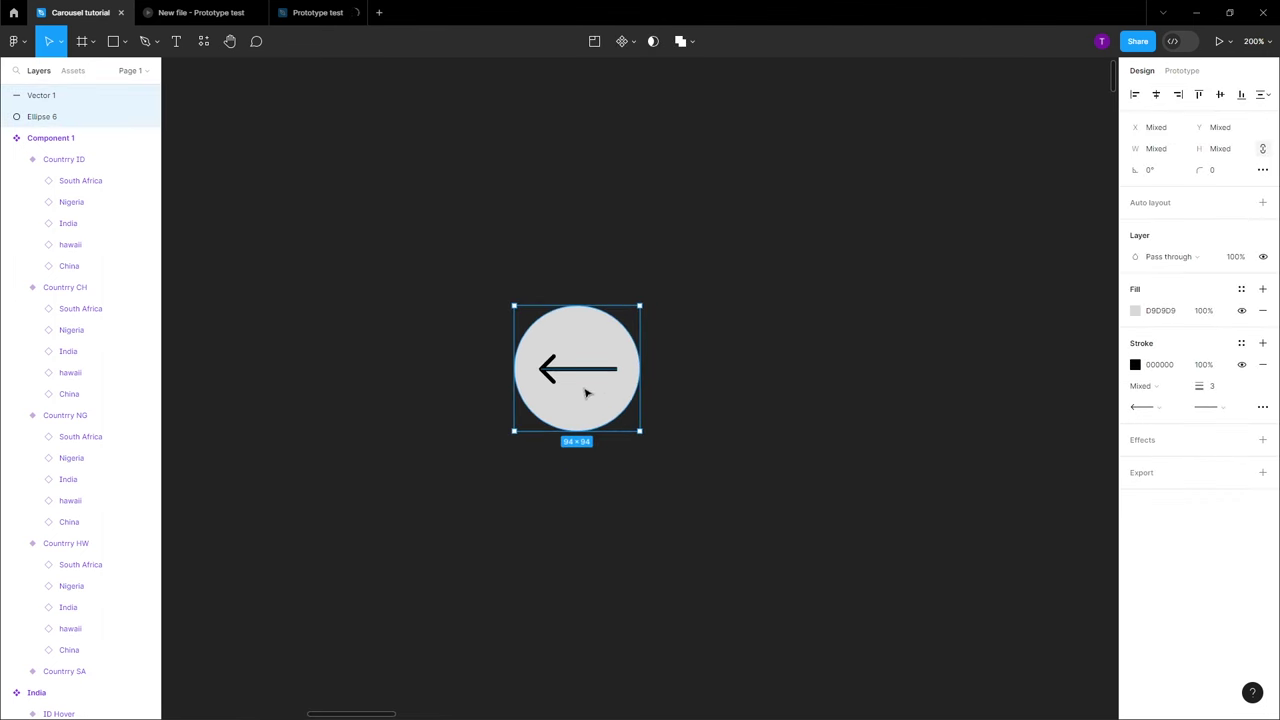
scroll(583, 427, down, 3)
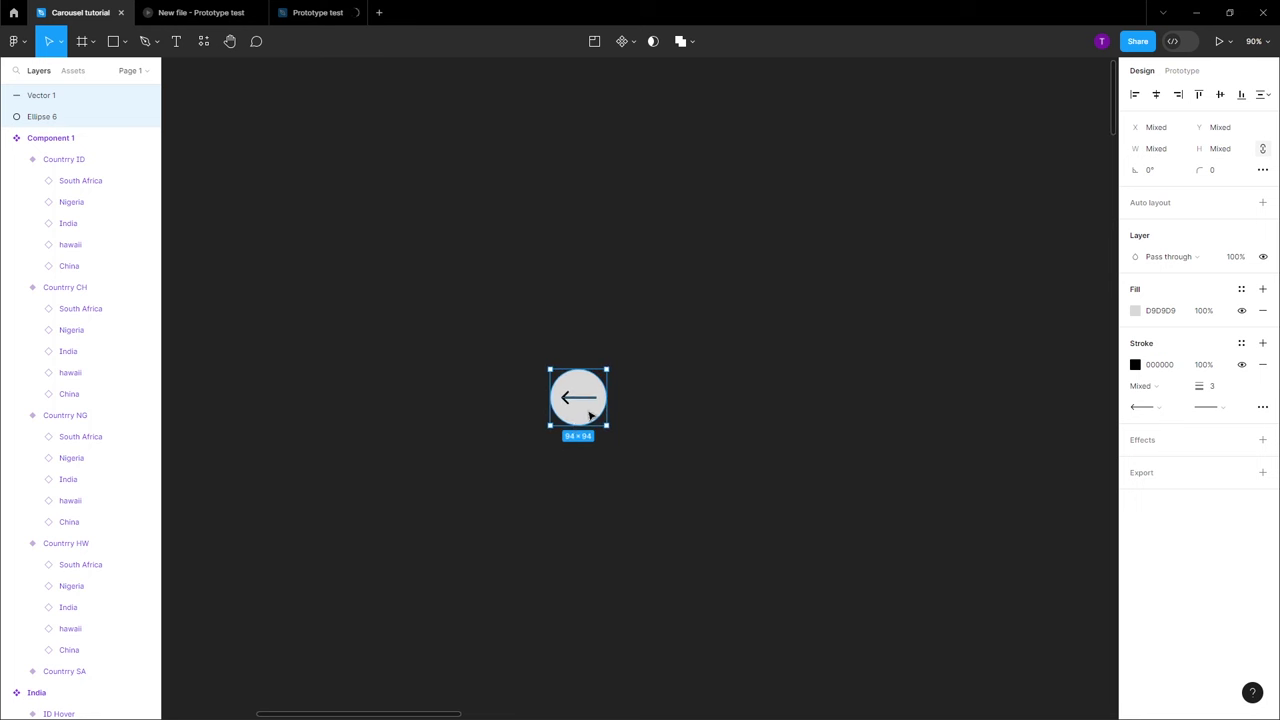
scroll(579, 421, down, 3)
scroll(582, 424, up, 5)
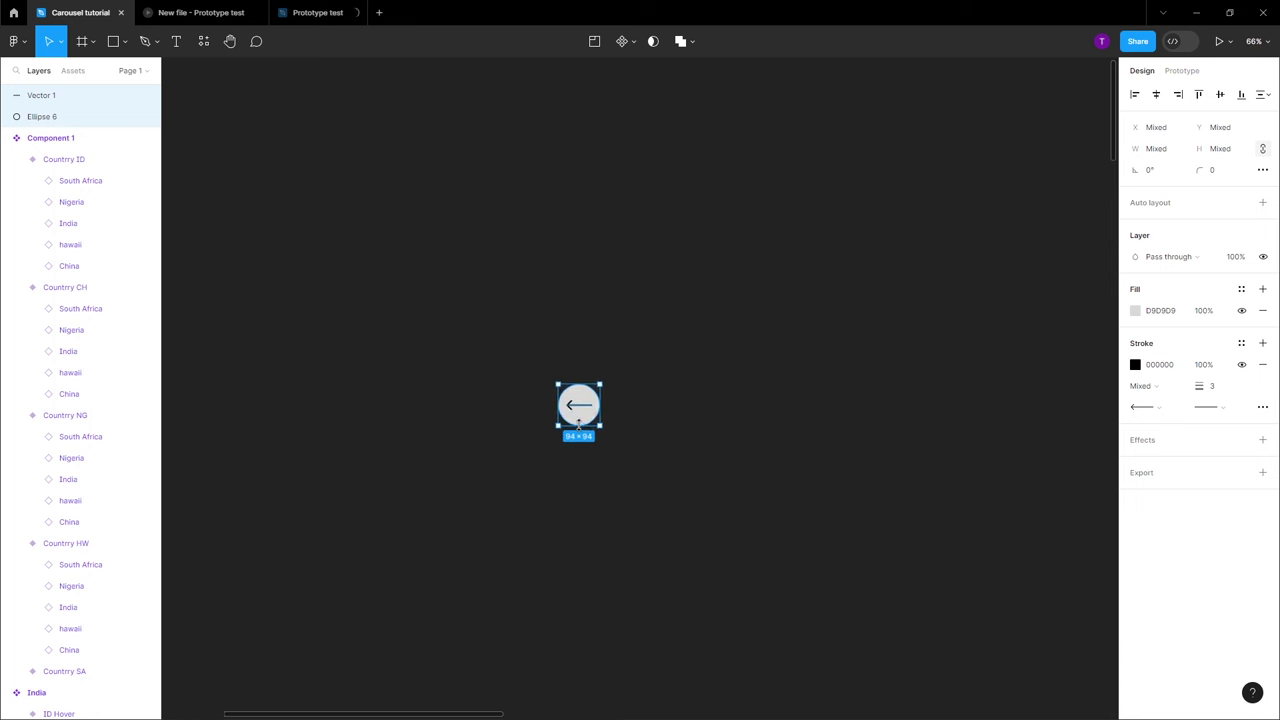
scroll(583, 427, down, 3)
scroll(583, 427, up, 2)
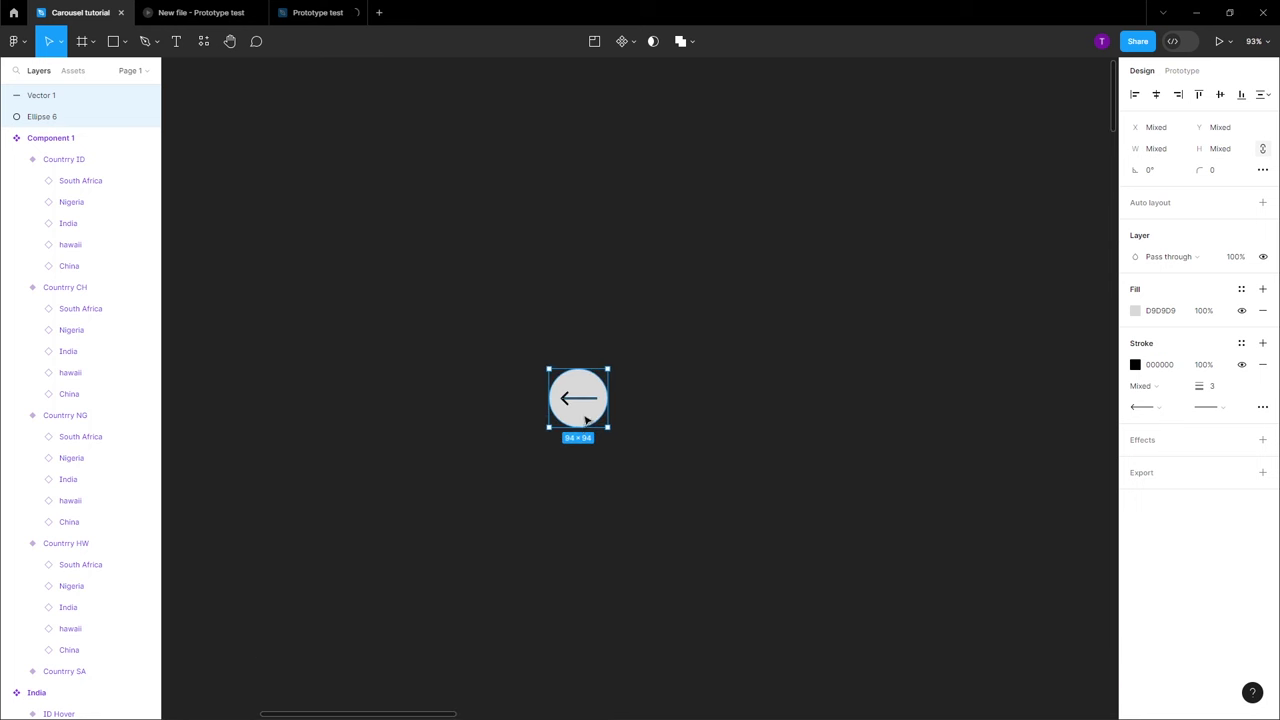
right_click(583, 426)
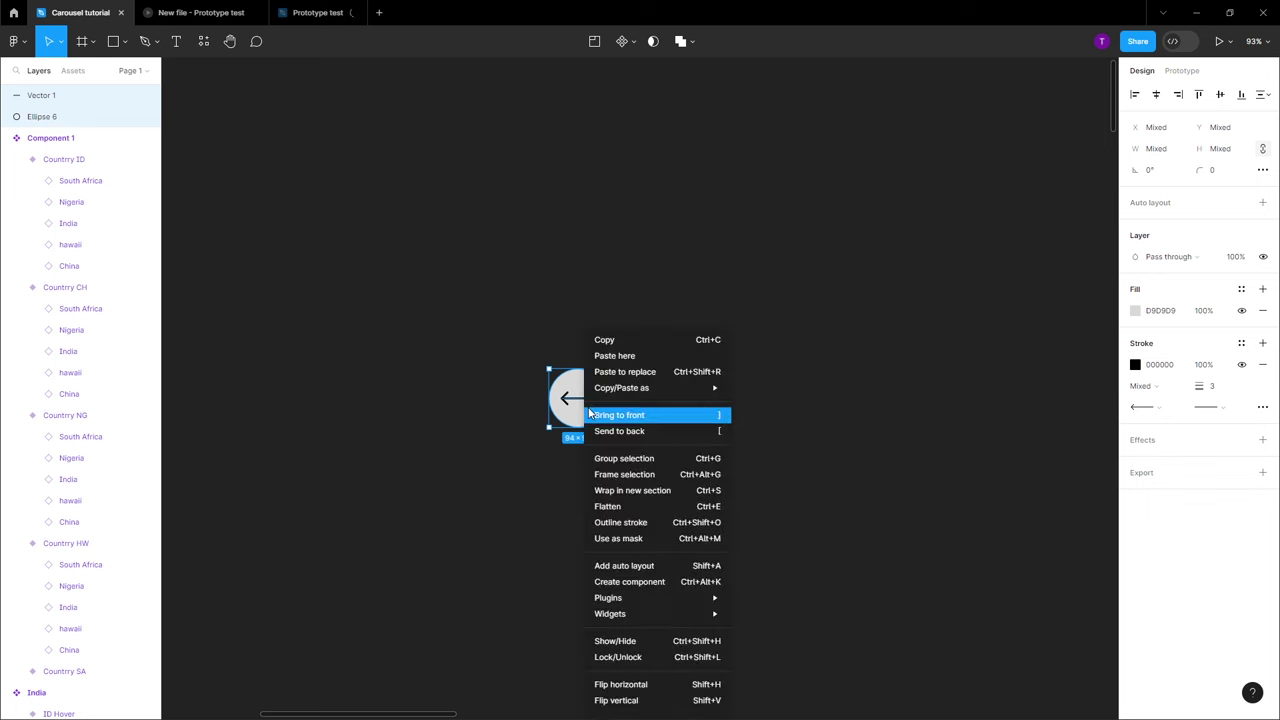
click(664, 584)
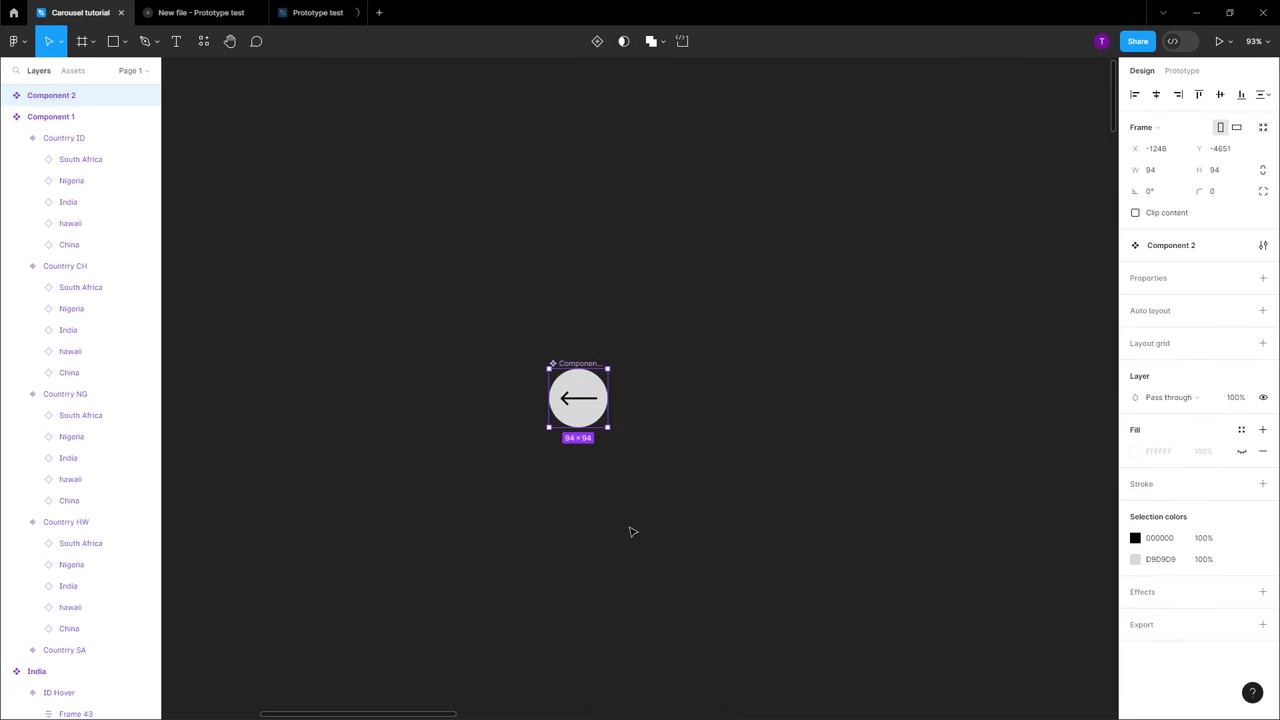
Move the back-arrow component into the Hawaii frame beneath its main card and shrink it to about 72 × 72
scroll(632, 528, down, 4)
drag(670, 560, 749, 260)
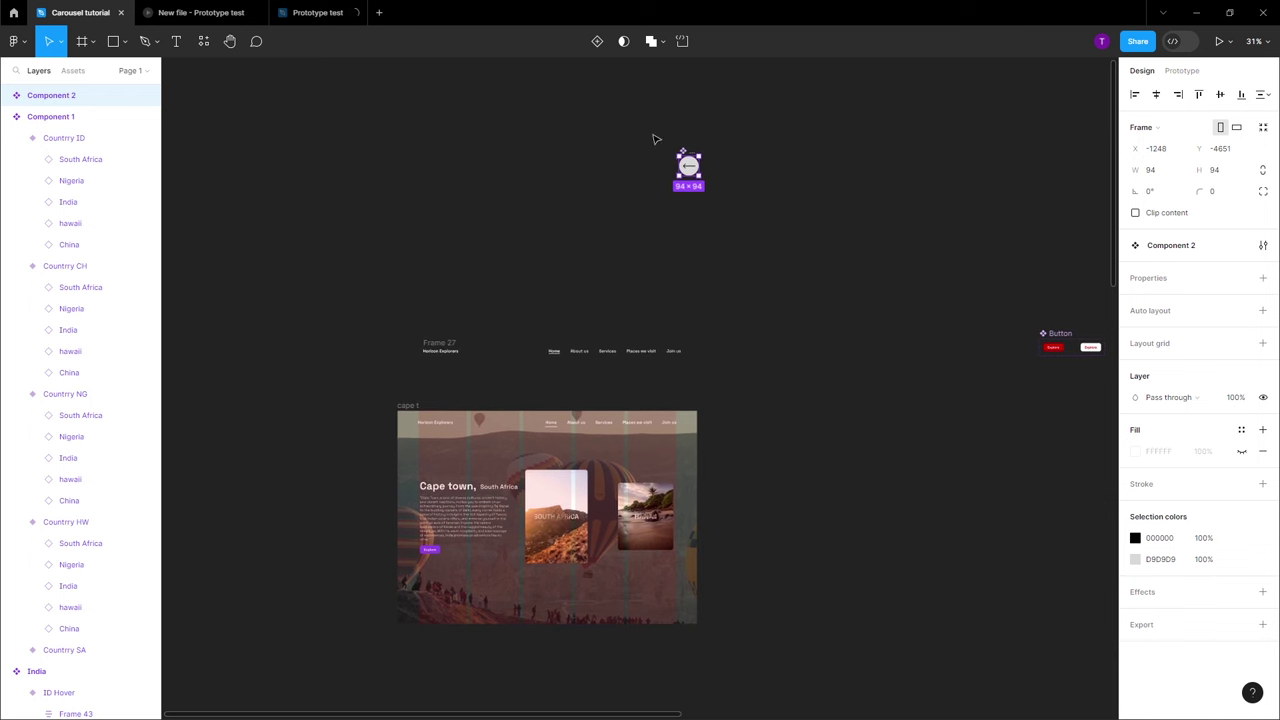
scroll(638, 372, down, 3)
scroll(600, 340, down, 2)
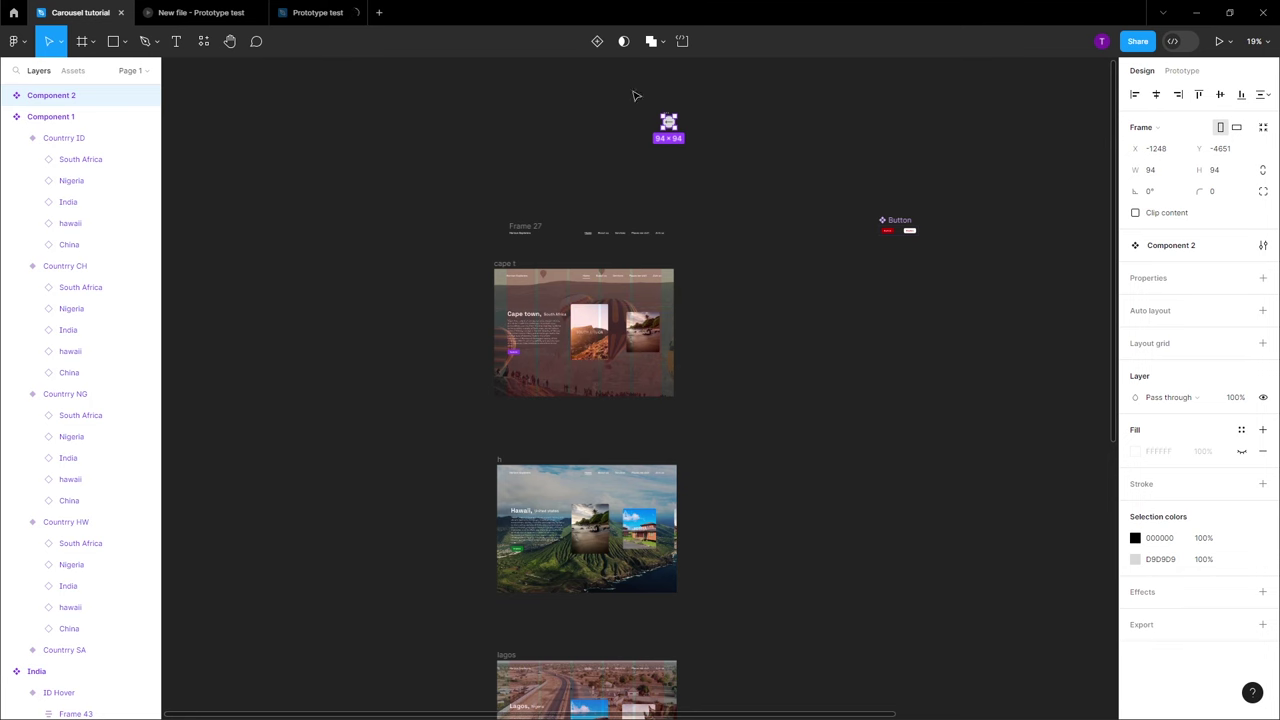
drag(669, 122, 583, 566)
scroll(580, 564, up, 8)
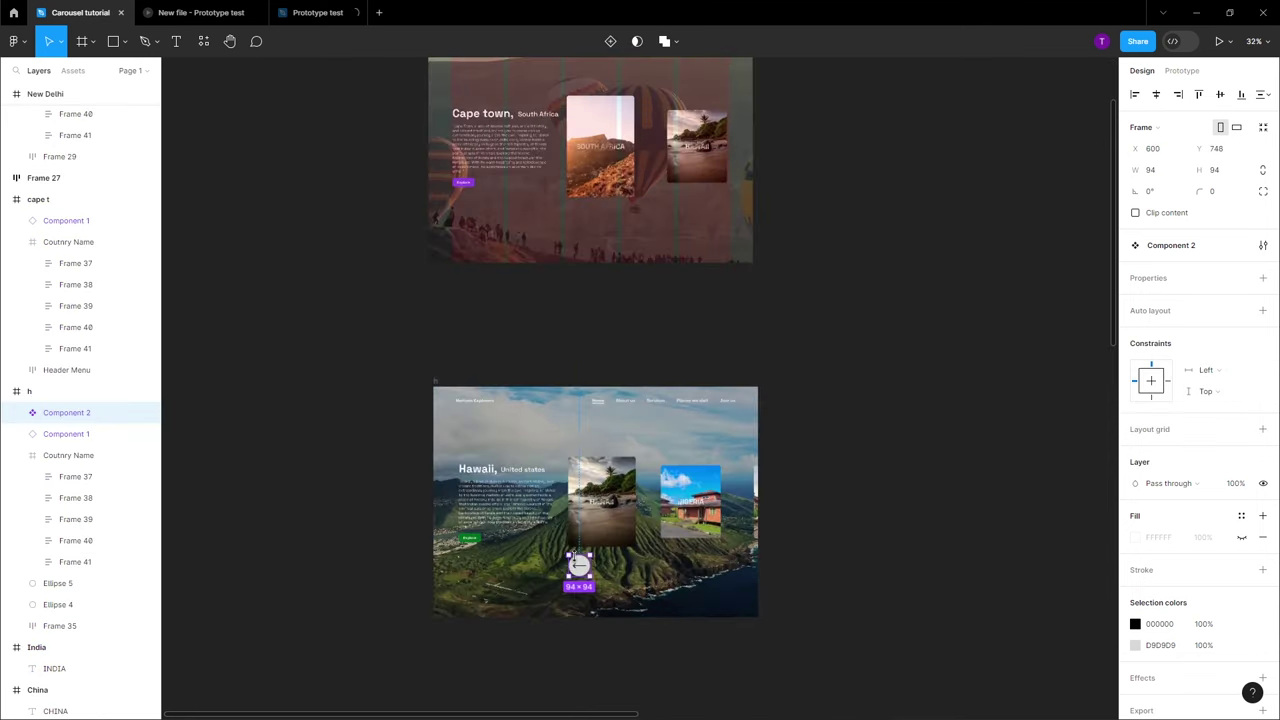
drag(614, 513, 574, 536)
scroll(574, 536, down, 4)
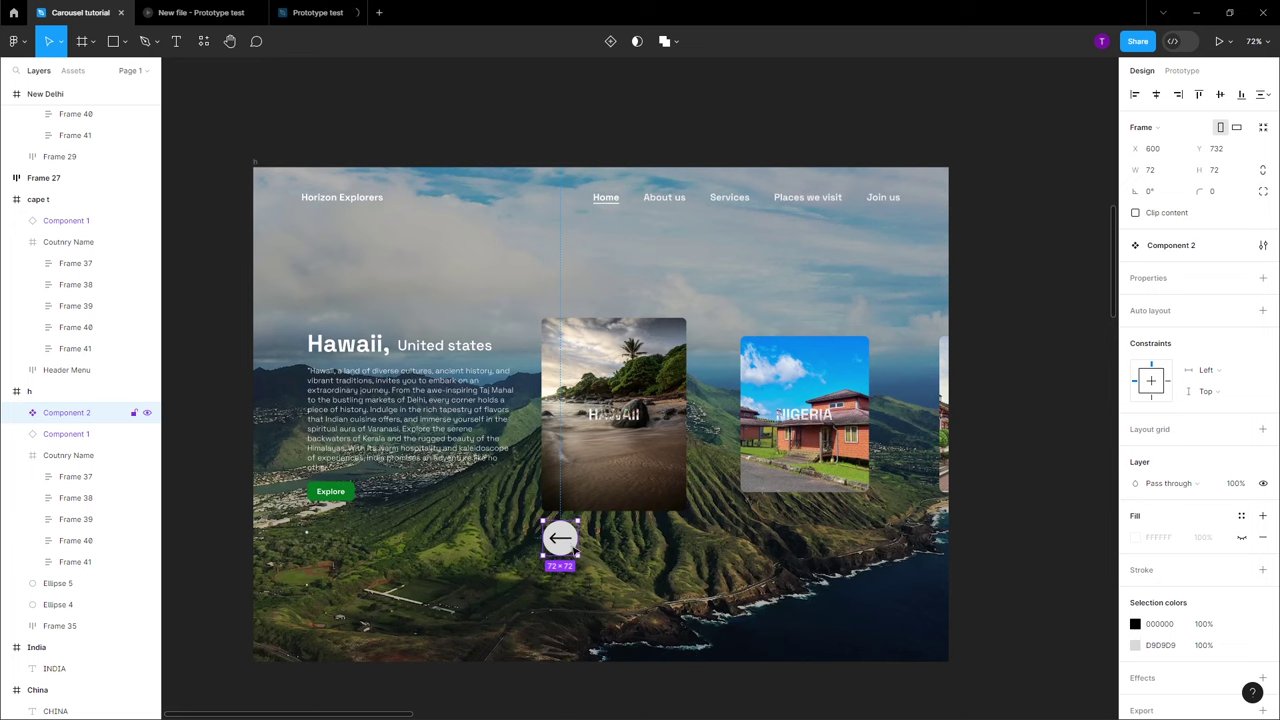
Set the back-arrow component's layer opacity to 60%
scroll(574, 540, down, 3)
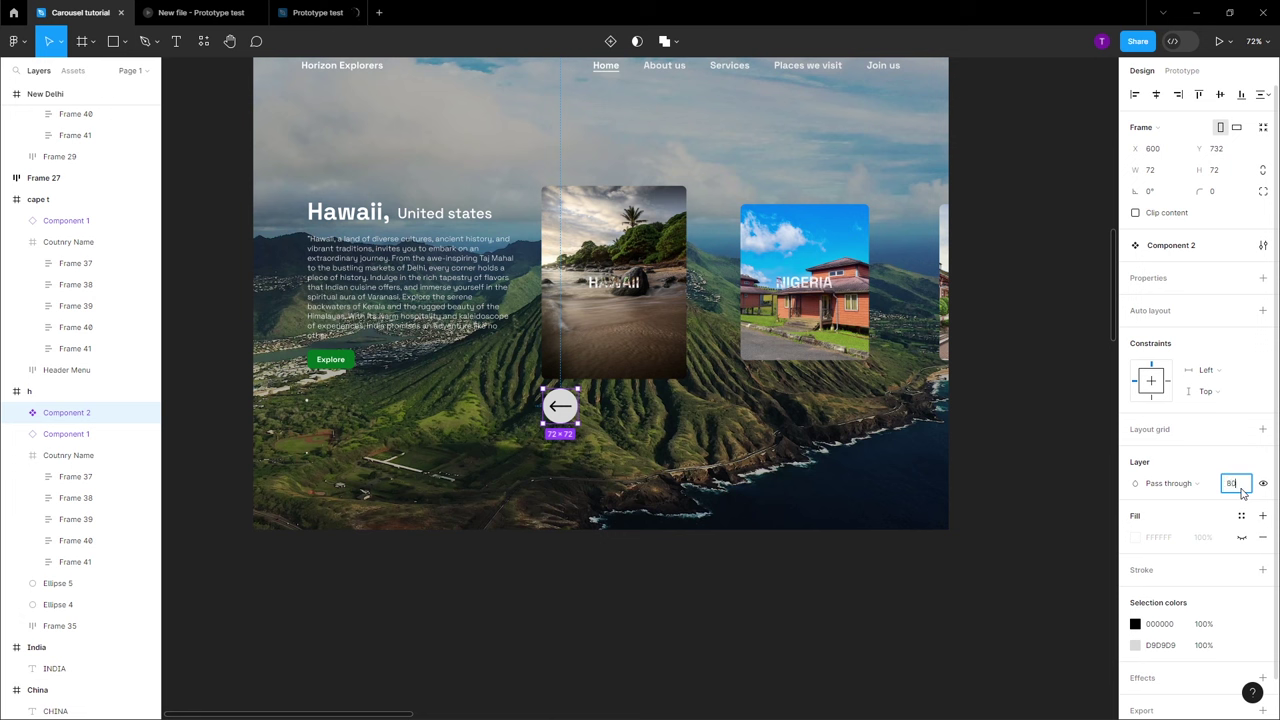
key(Return)
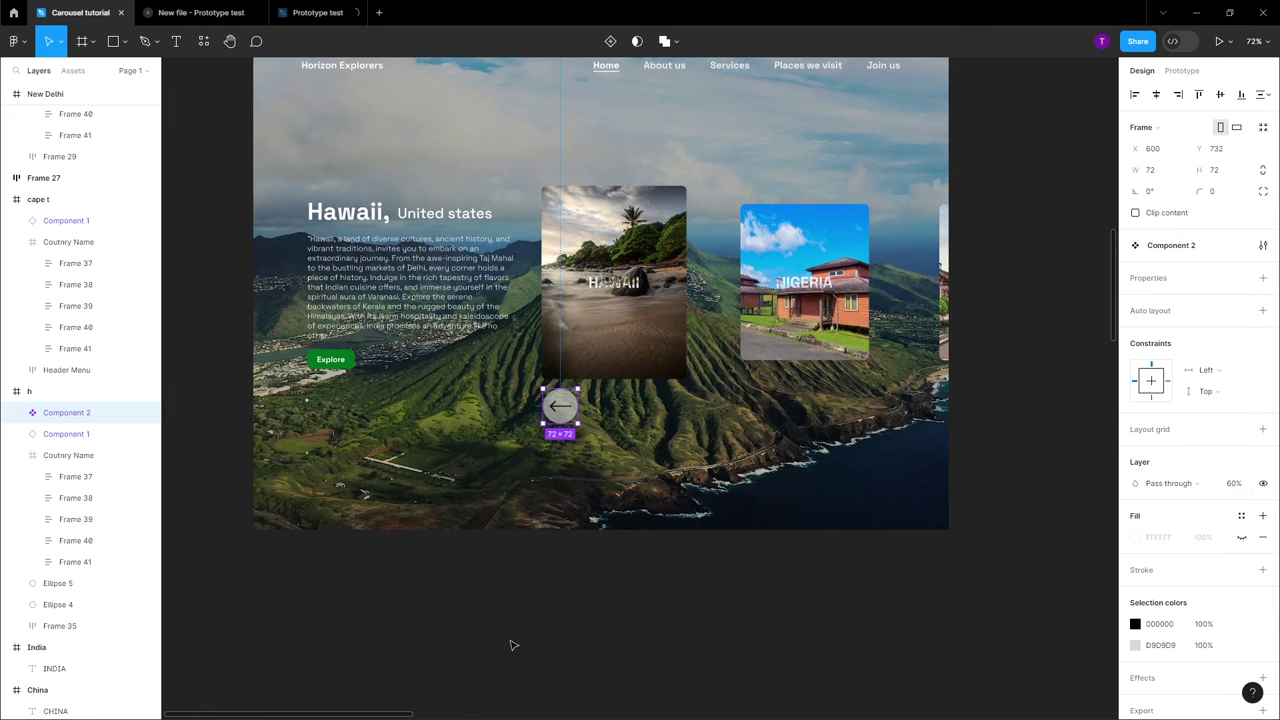
click(543, 586)
Place copies of the back-arrow button beneath the main card in the lagos, hong Kong and New Delhi frames
scroll(543, 586, down, 3)
scroll(573, 499, down, 2)
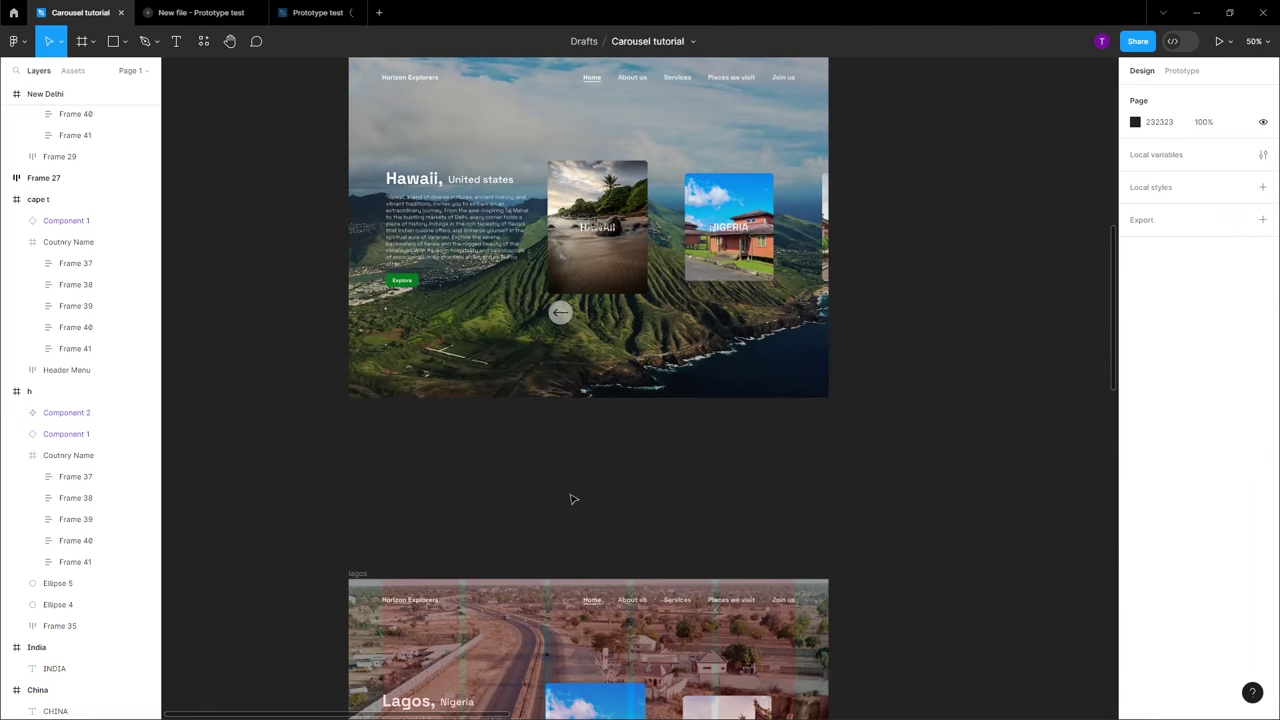
click(561, 314)
scroll(563, 316, down, 3)
scroll(566, 190, down, 2)
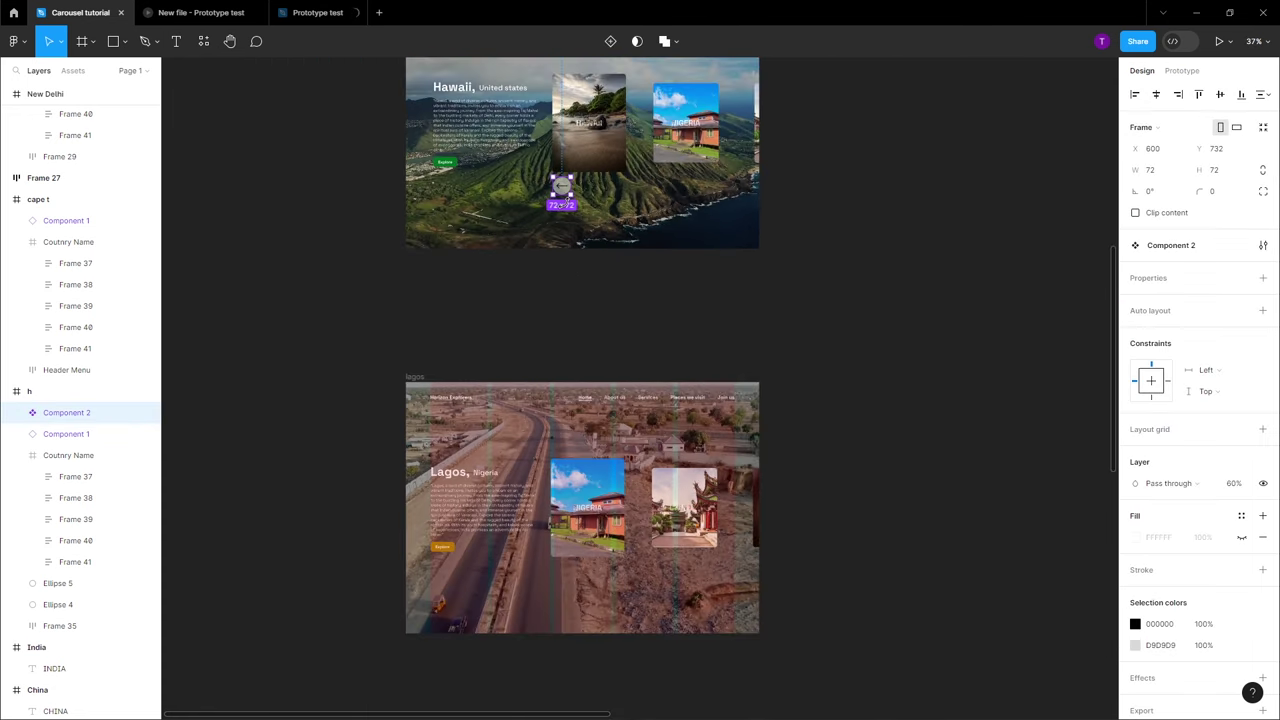
drag(565, 185, 566, 568)
scroll(579, 452, down, 2)
scroll(577, 432, down, 2)
drag(567, 337, 567, 557)
scroll(603, 428, down, 4)
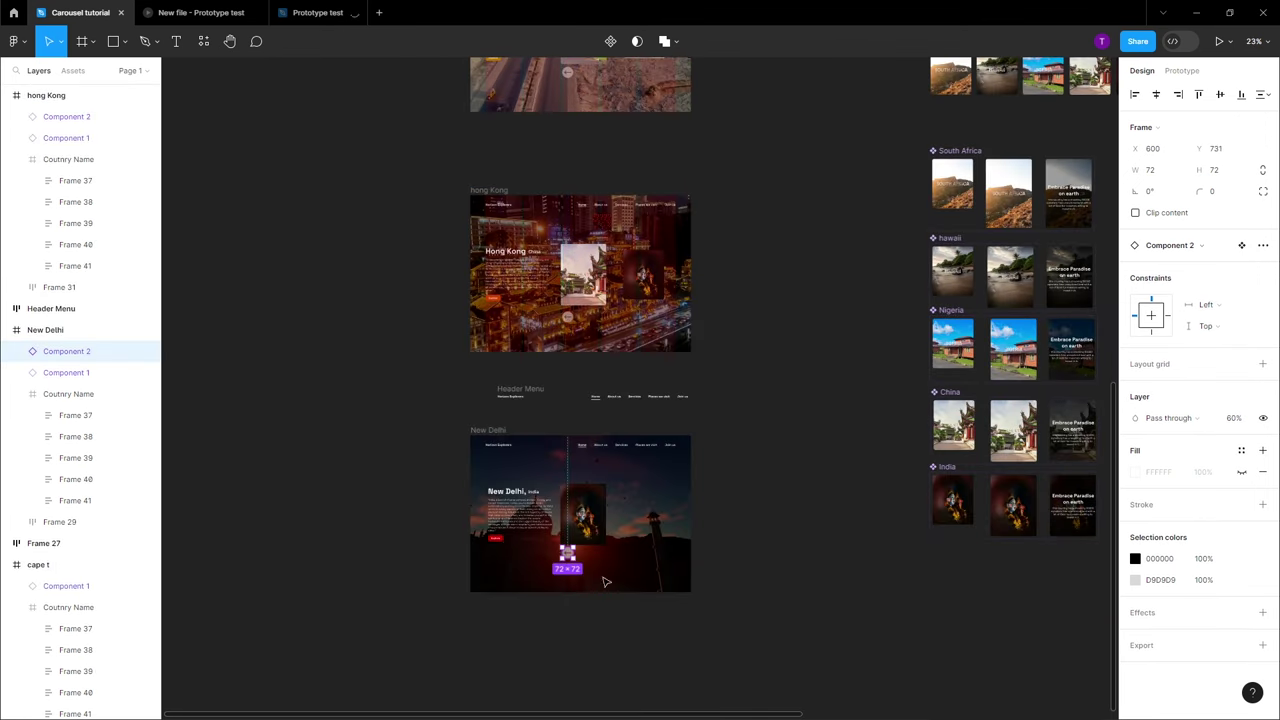
scroll(683, 349, up, 8)
click(837, 417)
Connect the Hawaii card in the cape t frame to frame h with an on-click Smart animate interaction
scroll(838, 417, down, 3)
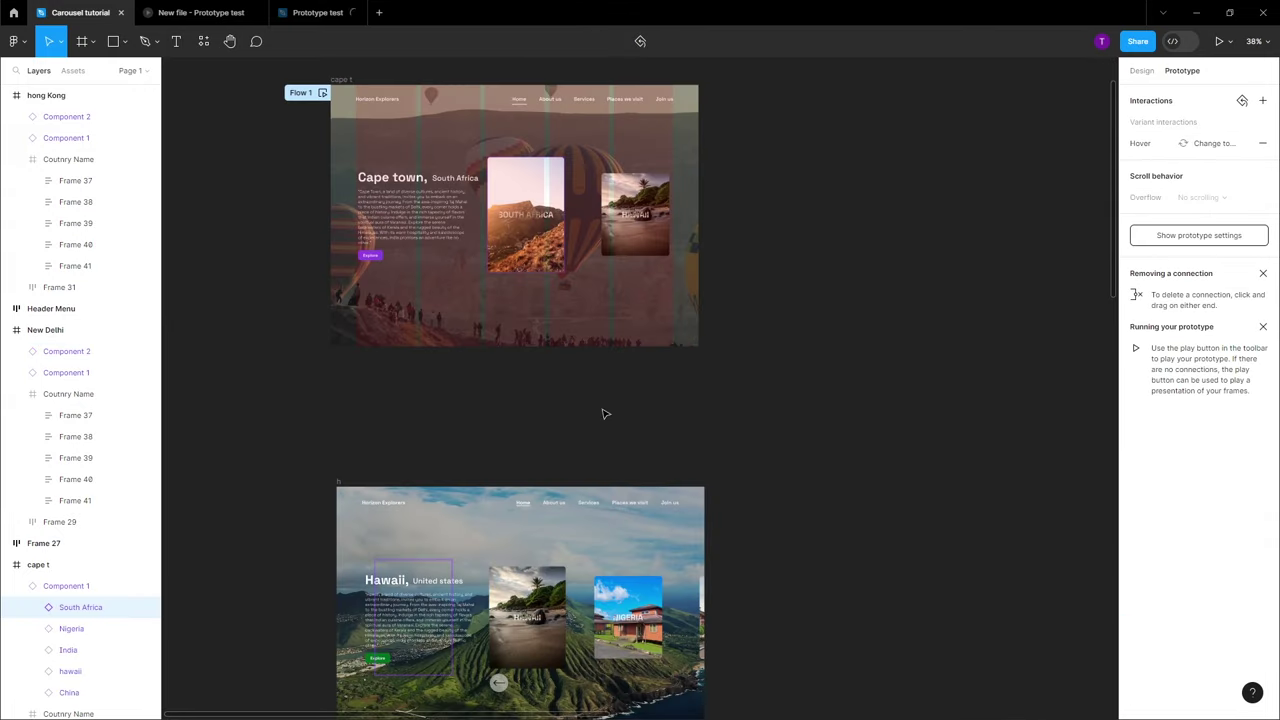
scroll(603, 414, down, 2)
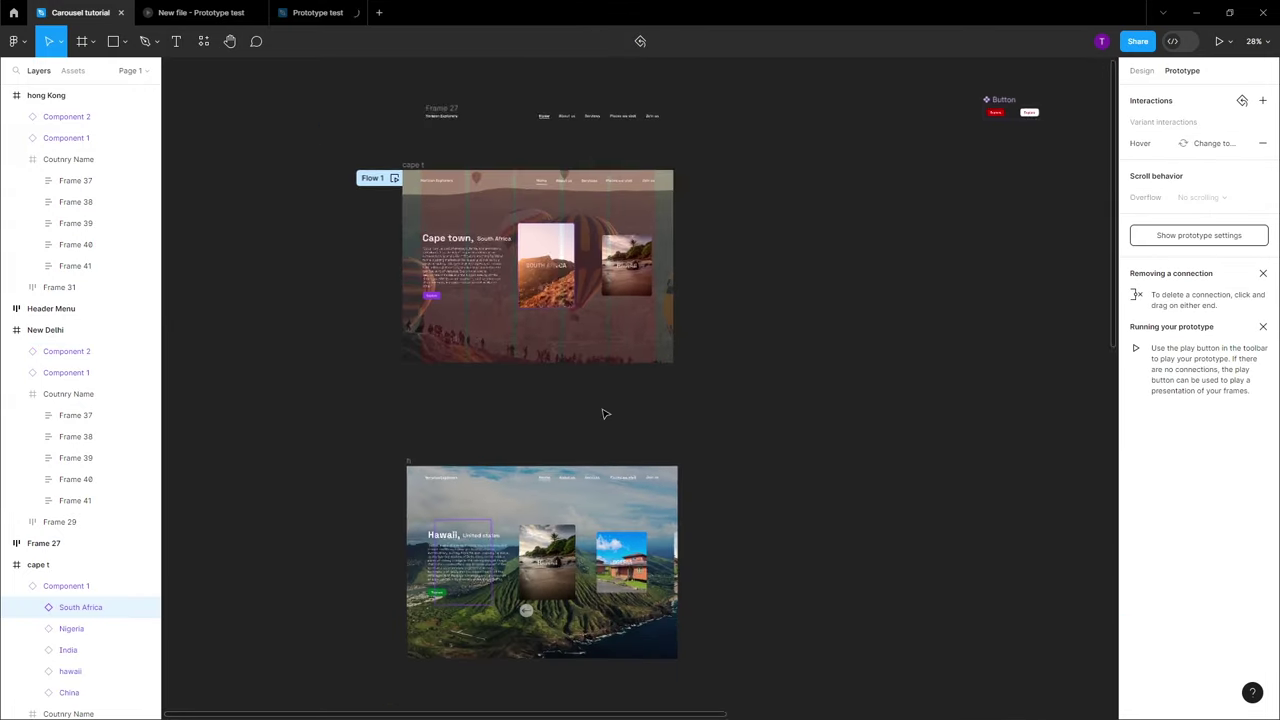
click(641, 277)
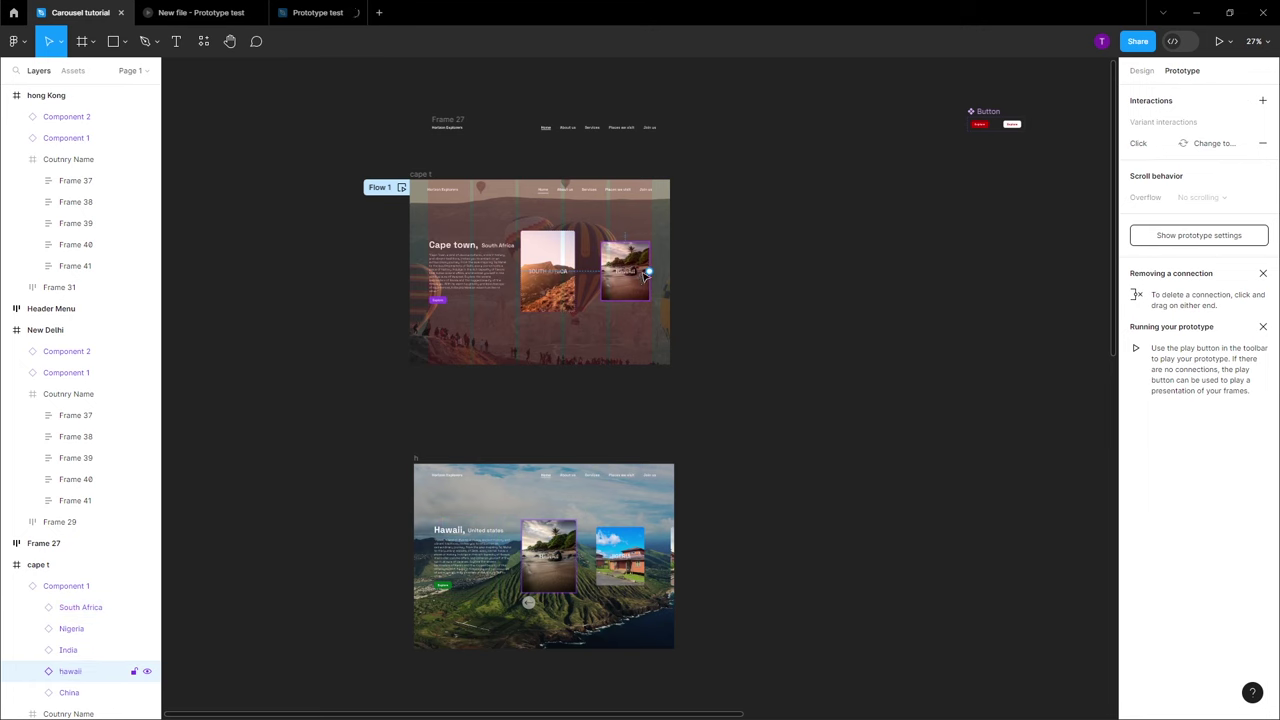
drag(649, 272, 594, 512)
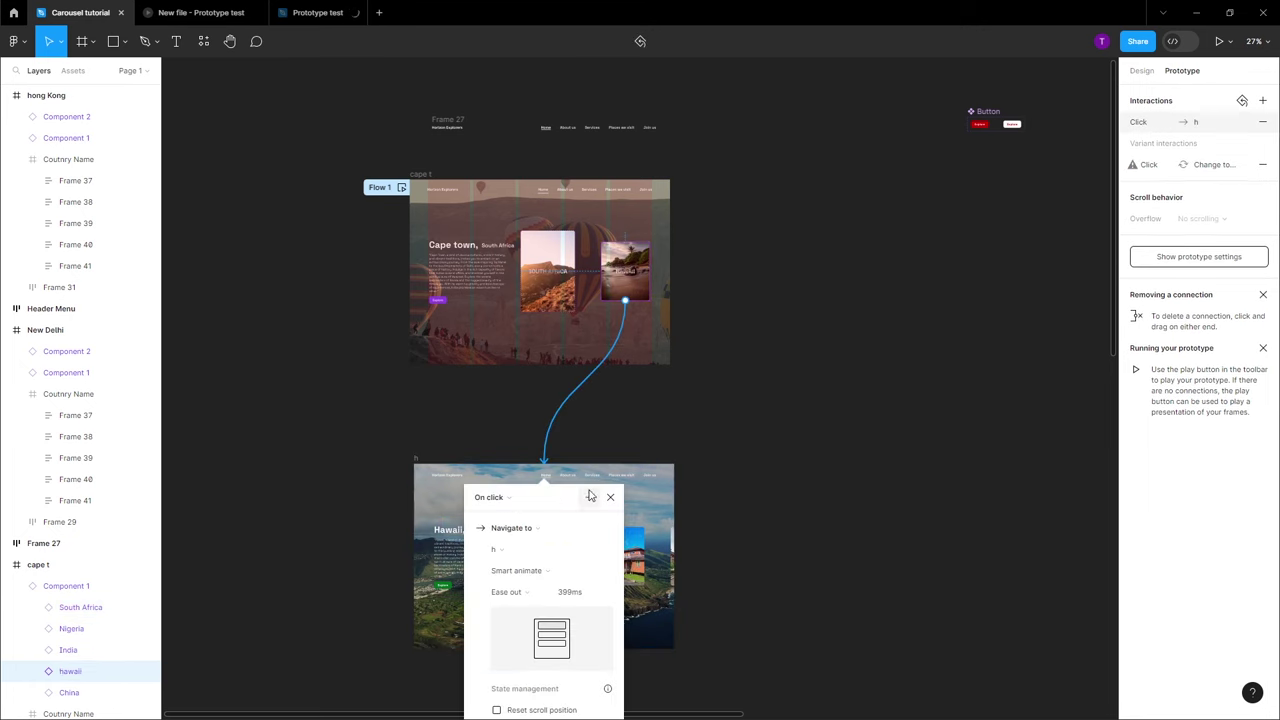
scroll(561, 491, down, 1)
click(610, 479)
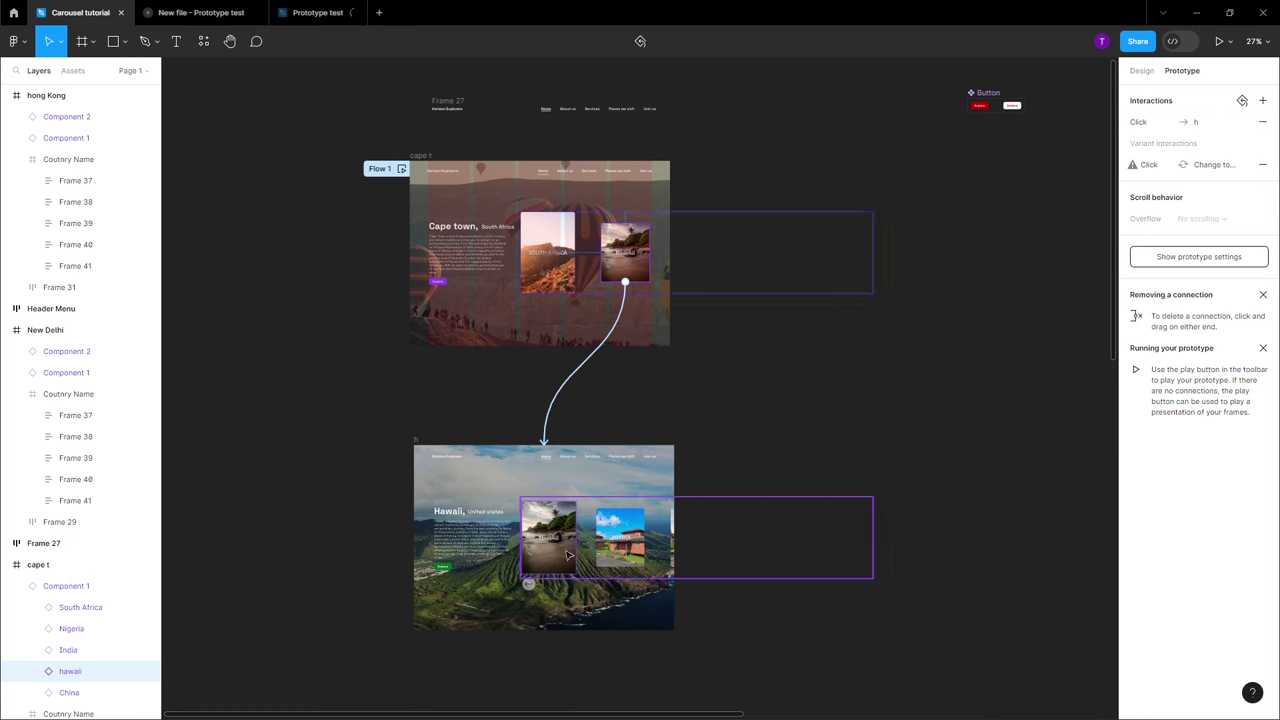
Connect the back-arrow button in frame h to the cape t frame, navigating on click with Smart animate
click(532, 587)
scroll(535, 601, up, 3)
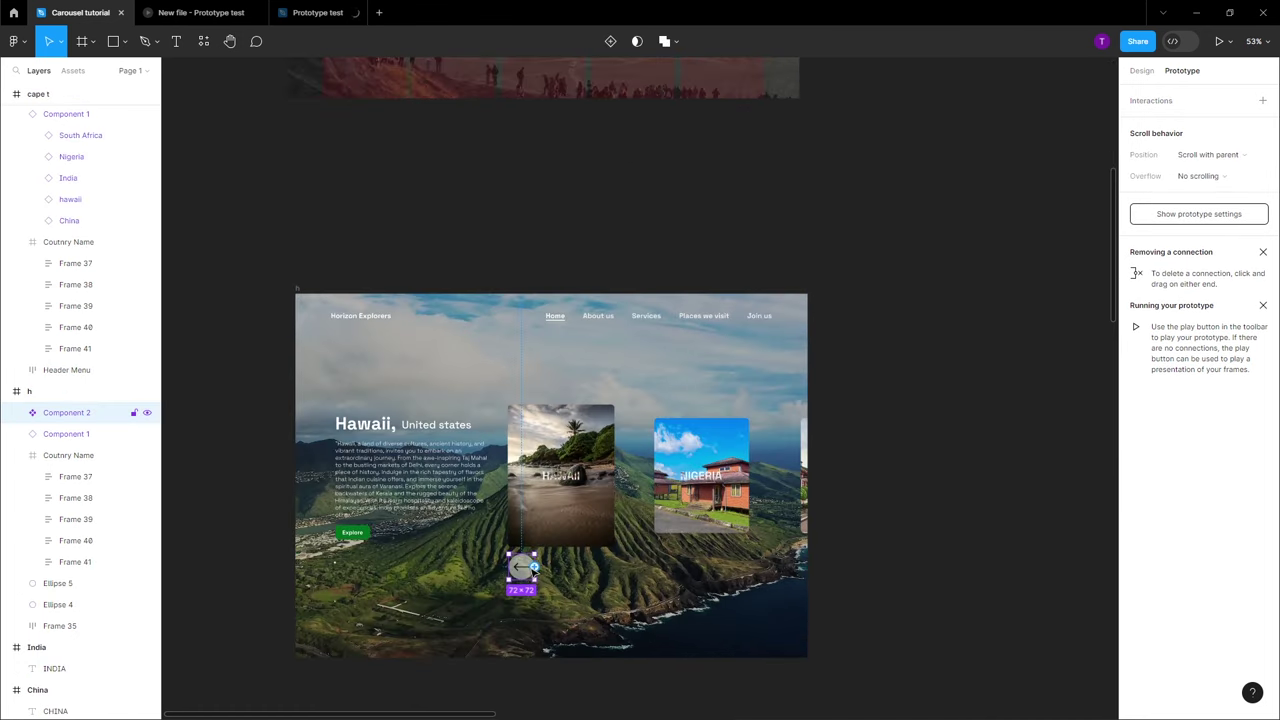
drag(556, 106, 580, 158)
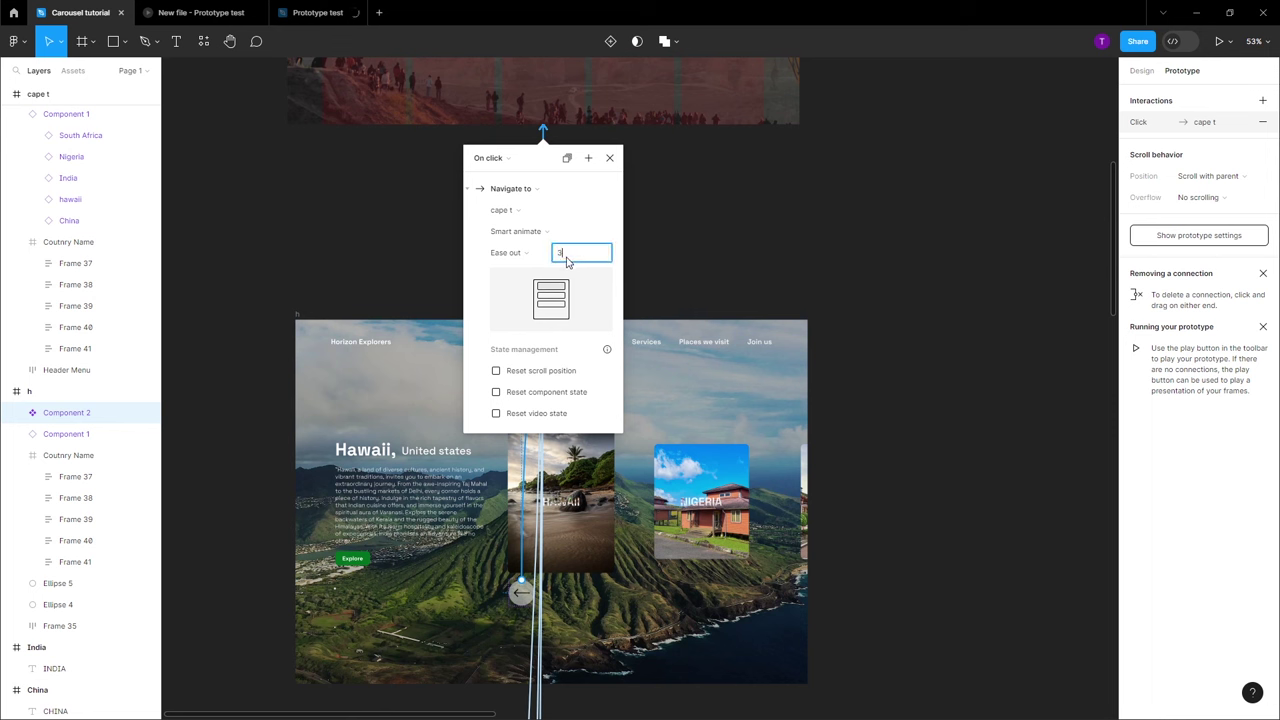
click(607, 159)
Check the interaction settings of the Hawaii card's connection from the cape t frame to frame h
scroll(605, 155, up, 2)
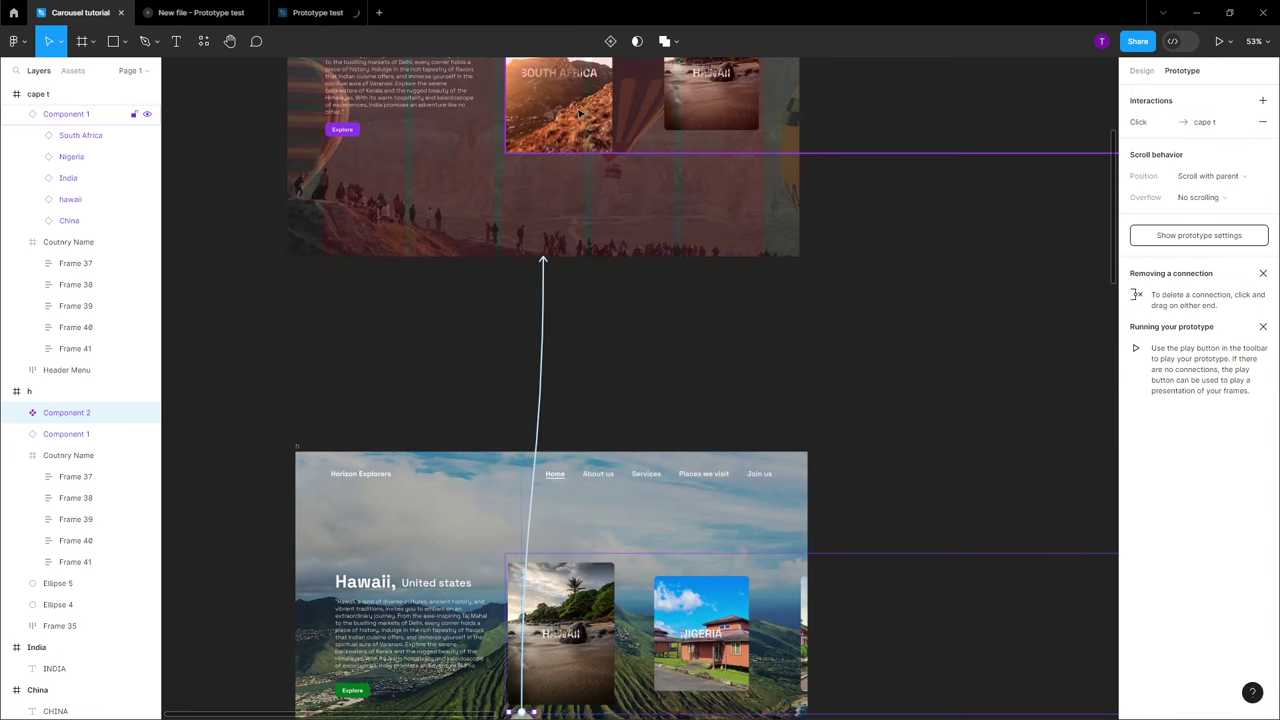
scroll(594, 144, up, 2)
click(594, 144)
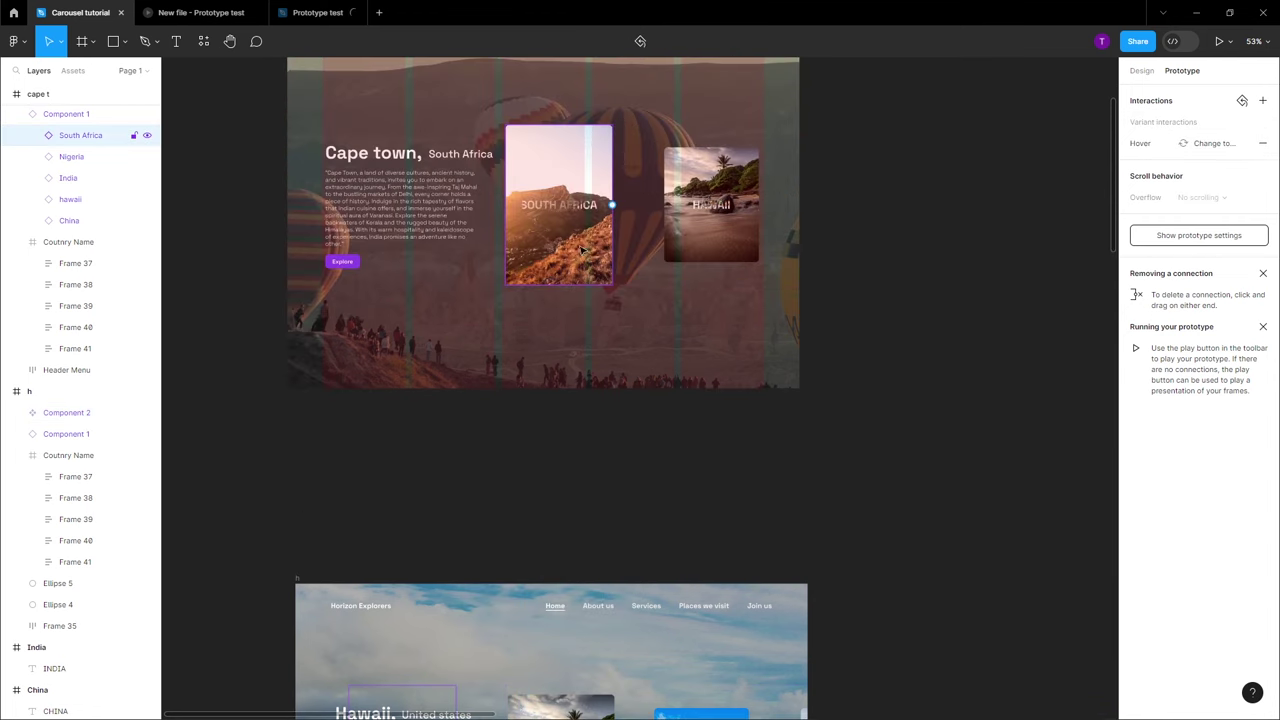
click(706, 186)
click(661, 400)
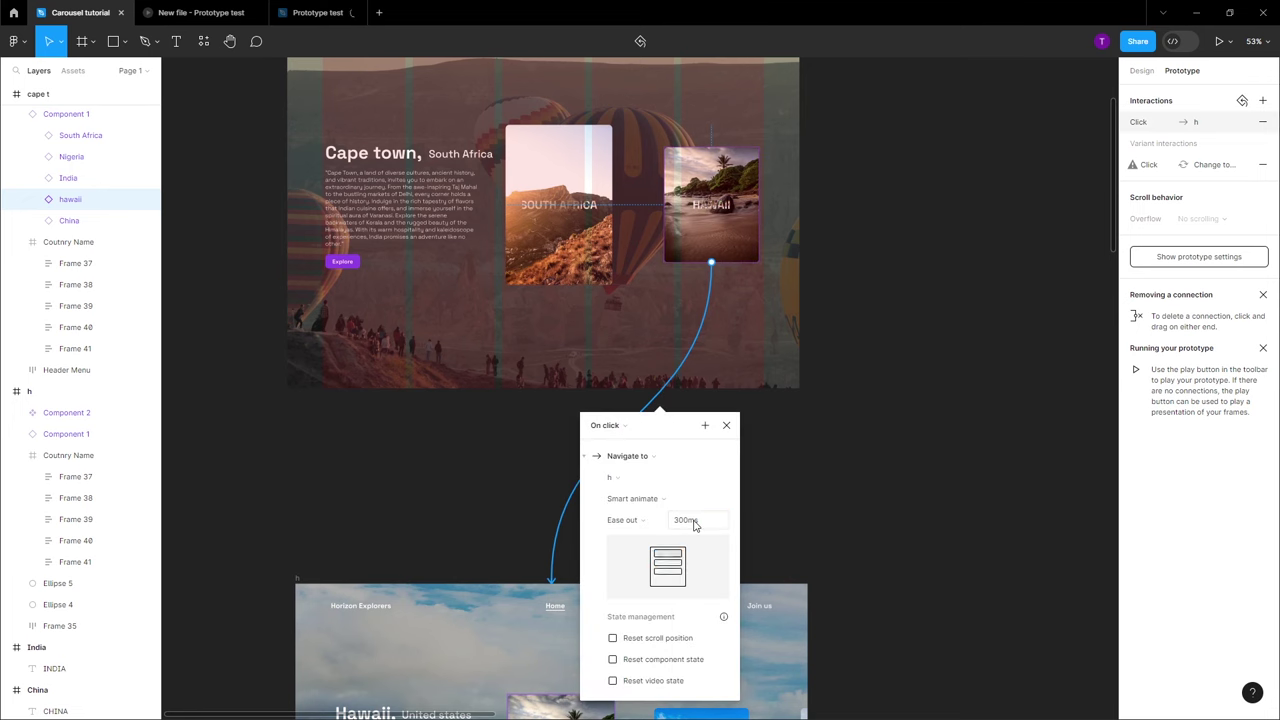
click(727, 426)
Connect the Nigeria card in frame h to the lagos frame
scroll(673, 400, down, 7)
double_click(688, 352)
drag(683, 375, 634, 528)
scroll(645, 400, down, 4)
Connect the back-arrow button in the lagos frame to frame h with an on-click Smart animate interaction
click(602, 348)
drag(602, 341, 582, 118)
scroll(584, 125, up, 2)
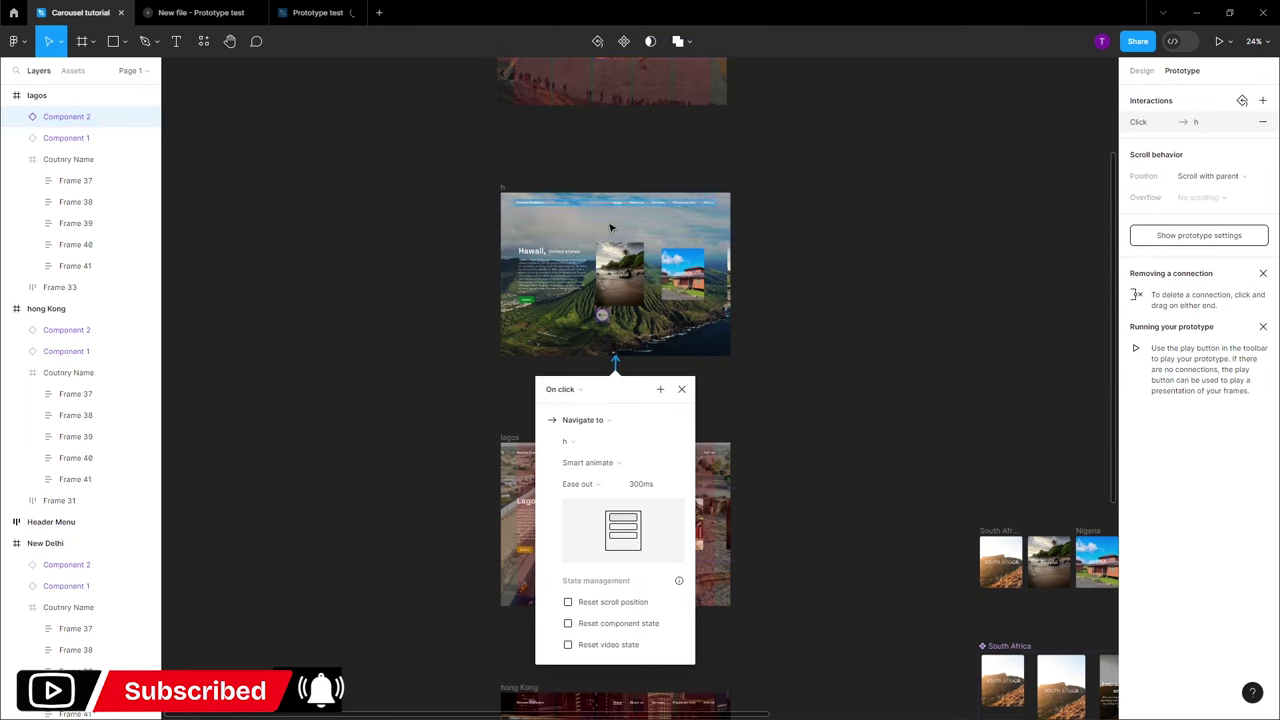
click(602, 314)
scroll(637, 417, down, 1)
click(683, 230)
Connect the China card in the lagos frame to the hong Kong frame with an on-click interaction
scroll(683, 300, down, 2)
double_click(682, 340)
drag(682, 320, 634, 551)
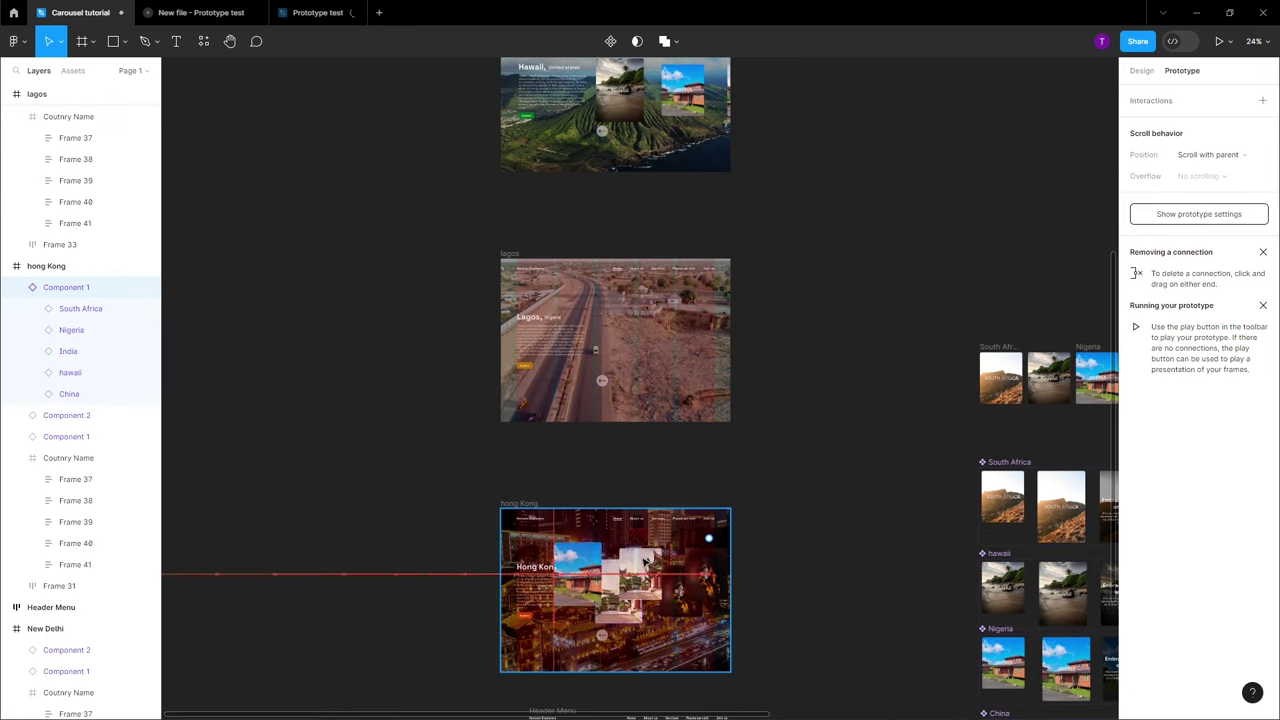
key(ctrl+z)
scroll(689, 362, up, 5)
scroll(631, 406, down, 3)
drag(669, 369, 570, 640)
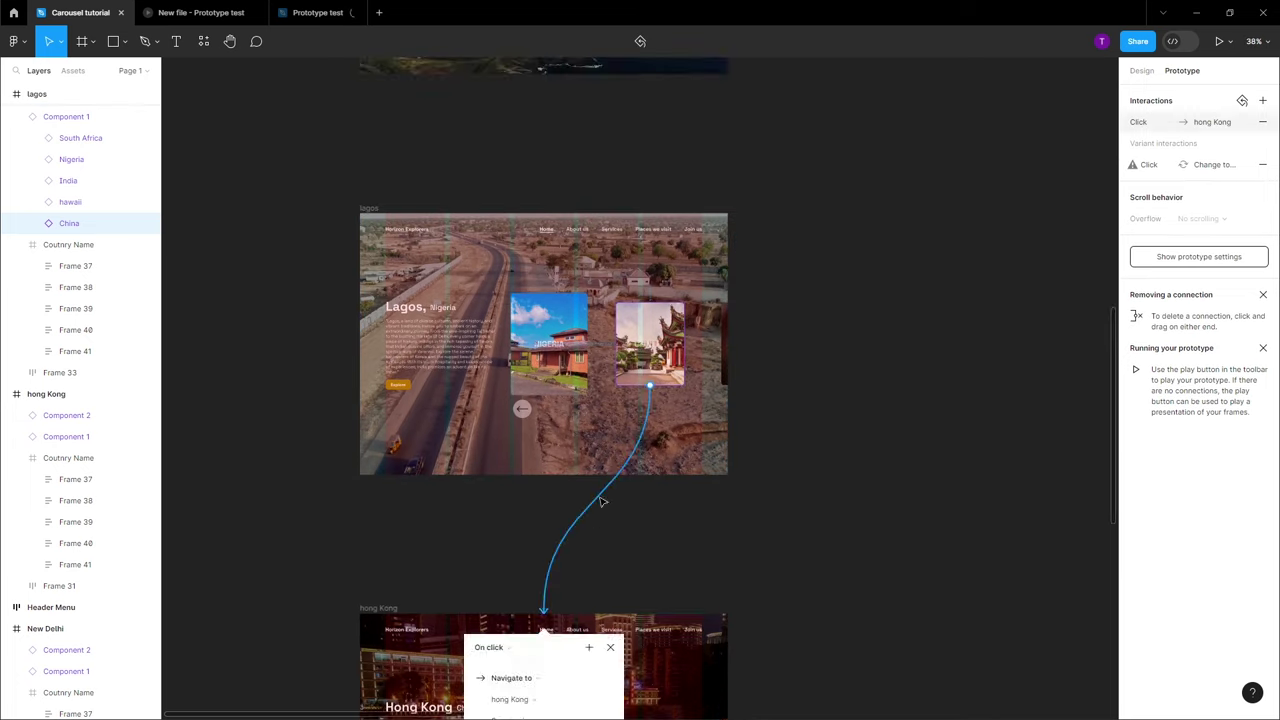
Connect the back-arrow button in the hong Kong frame to the lagos frame with an on-click Smart animate interaction
scroll(603, 503, down, 2)
click(585, 410)
Connect the back-arrow button in the New Delhi frame to the hong Kong frame
scroll(548, 290, down, 1)
click(524, 667)
drag(528, 372, 540, 308)
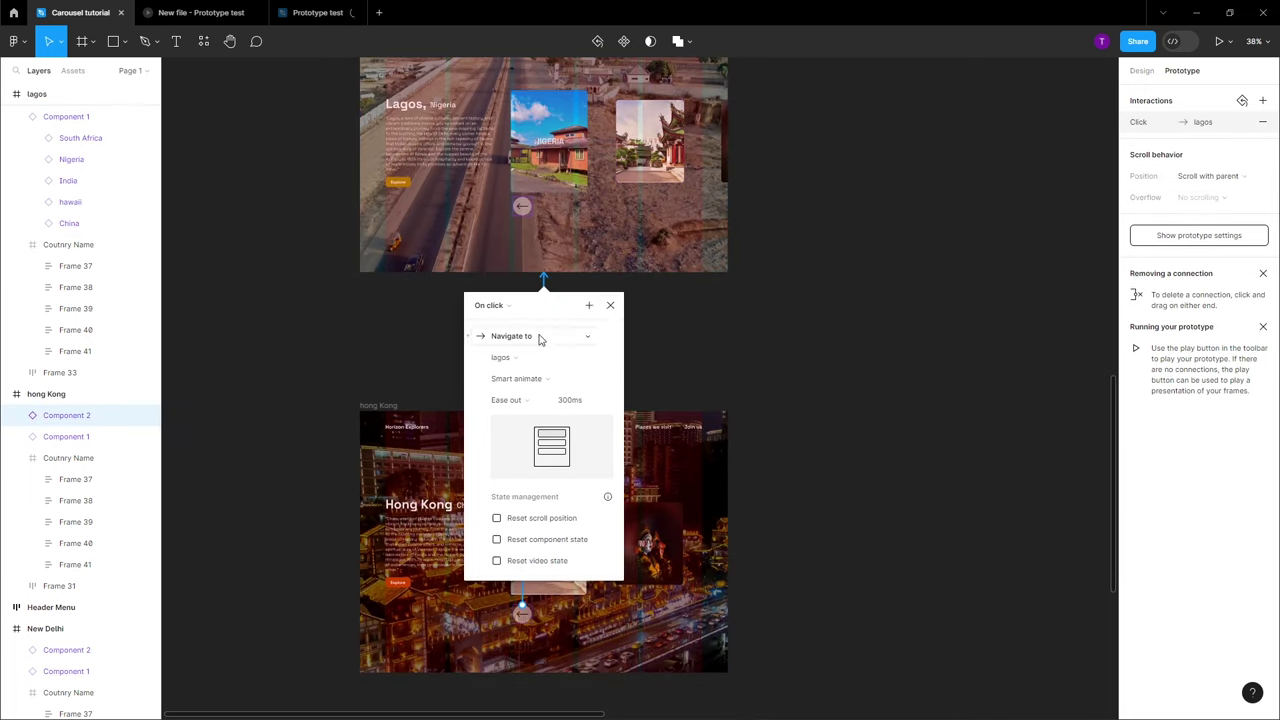
click(609, 306)
scroll(567, 353, down, 3)
scroll(570, 355, down, 3)
drag(541, 594, 553, 390)
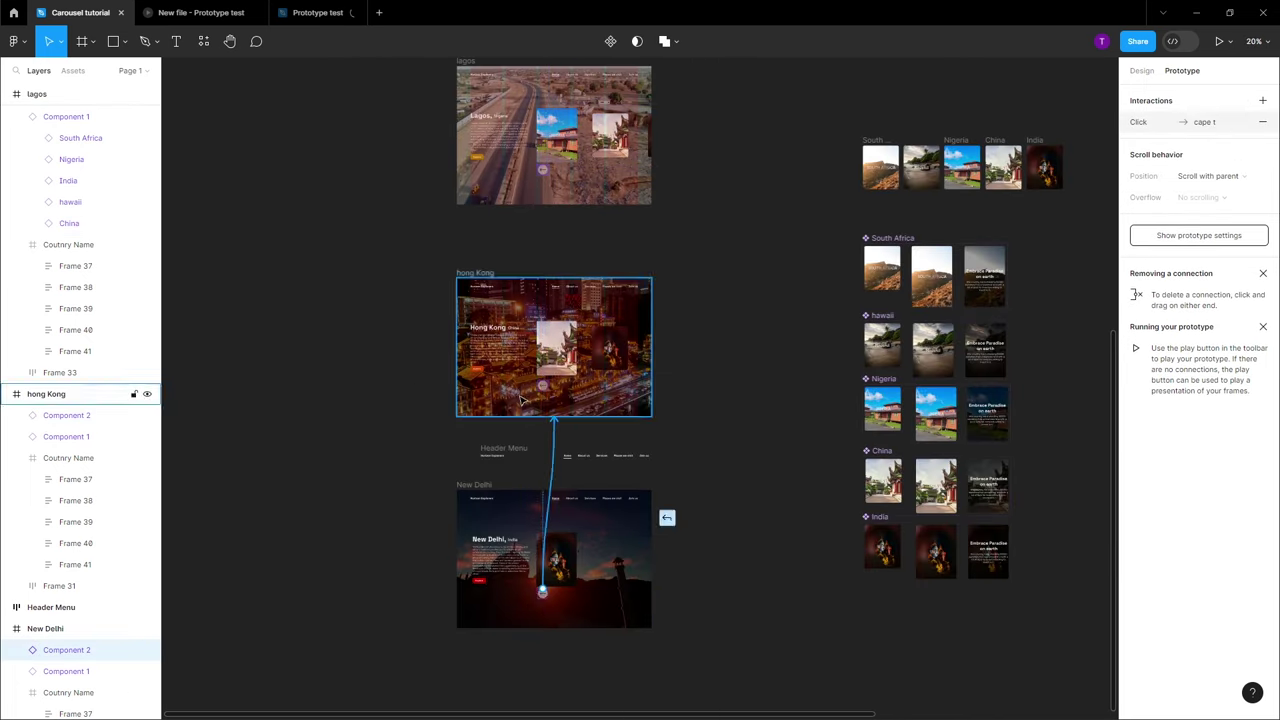
click(521, 452)
key(Delete)
Connect the India card in the hong Kong frame to the New Delhi frame with an on-click interaction
double_click(616, 355)
drag(628, 348, 557, 510)
key(Escape)
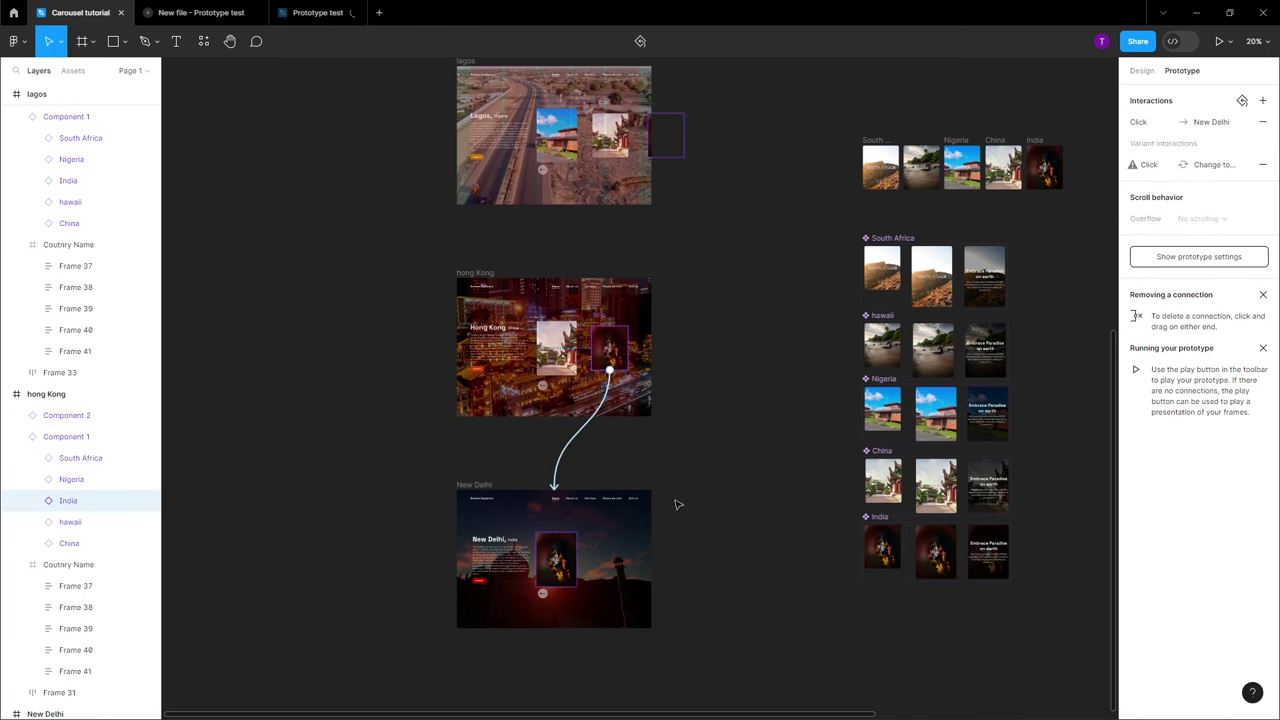
Preview Flow 1 from the cape t frame in an enlarged preview window and advance through the country cards
scroll(470, 407, down, 5)
click(445, 394)
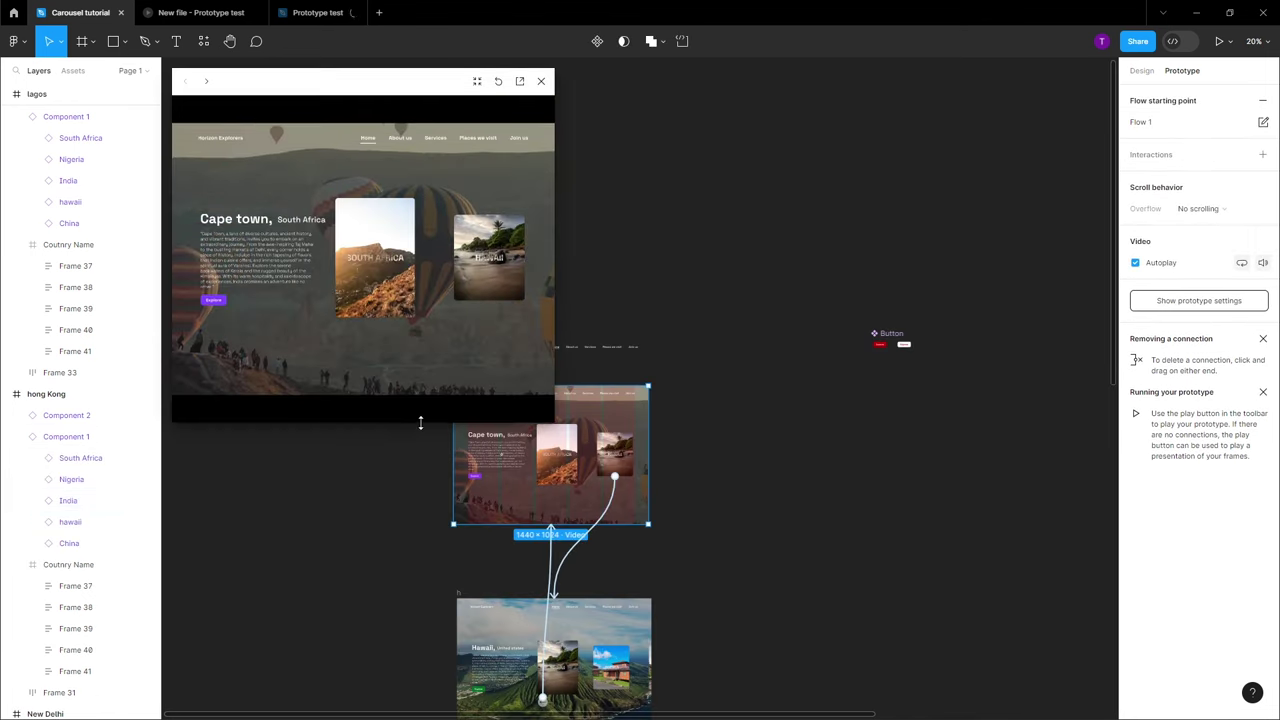
drag(608, 391, 582, 372)
click(508, 268)
click(500, 276)
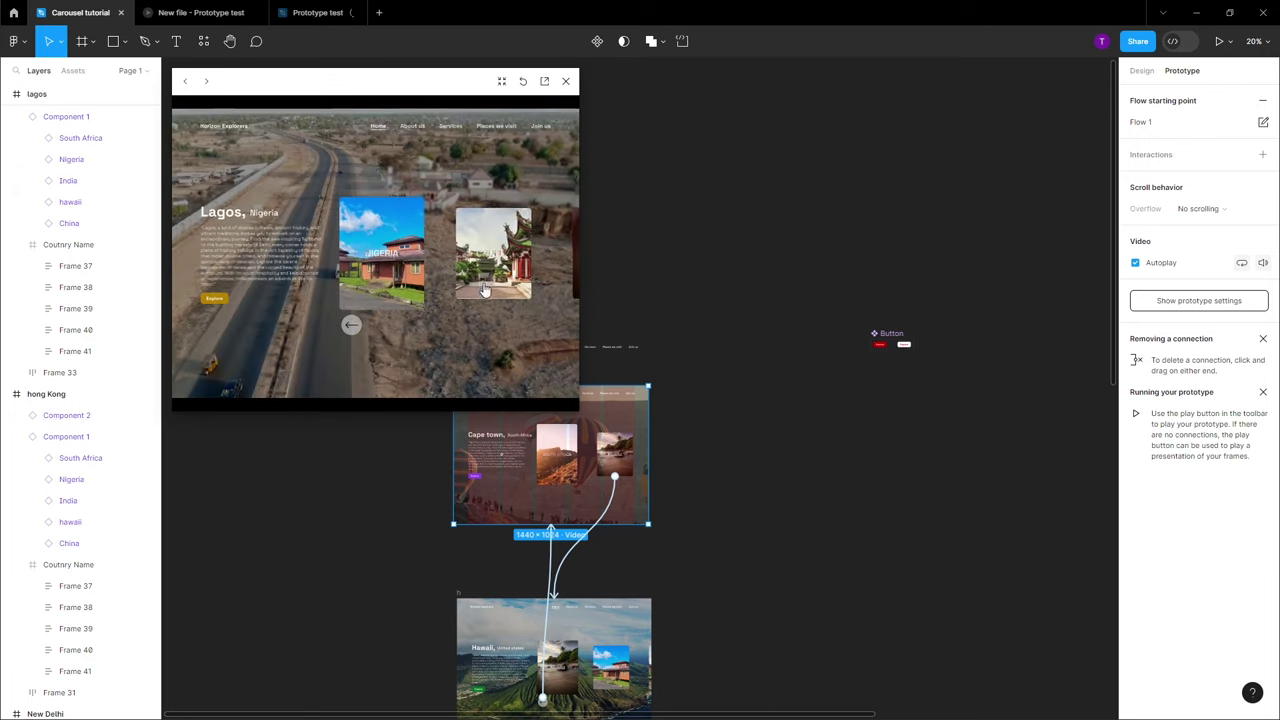
click(483, 288)
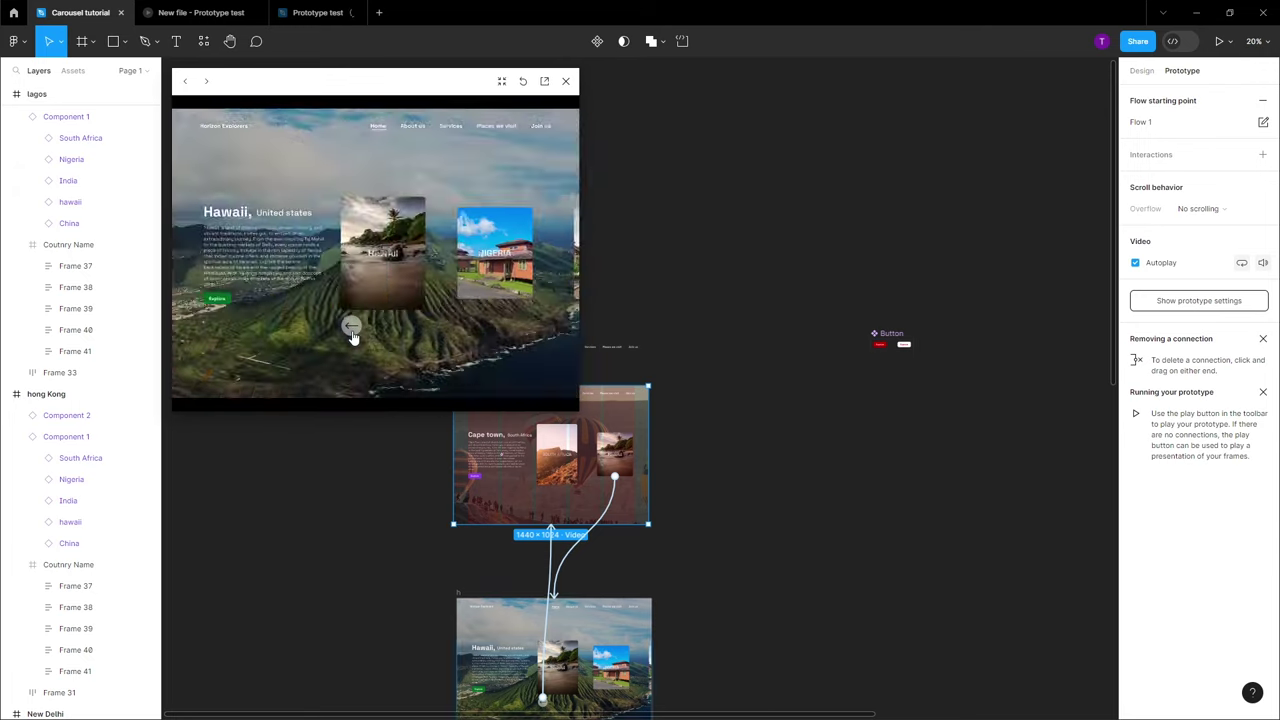
Open the prototype in its own tab and test it backwards to Cape Town and forwards to Hong Kong
click(544, 81)
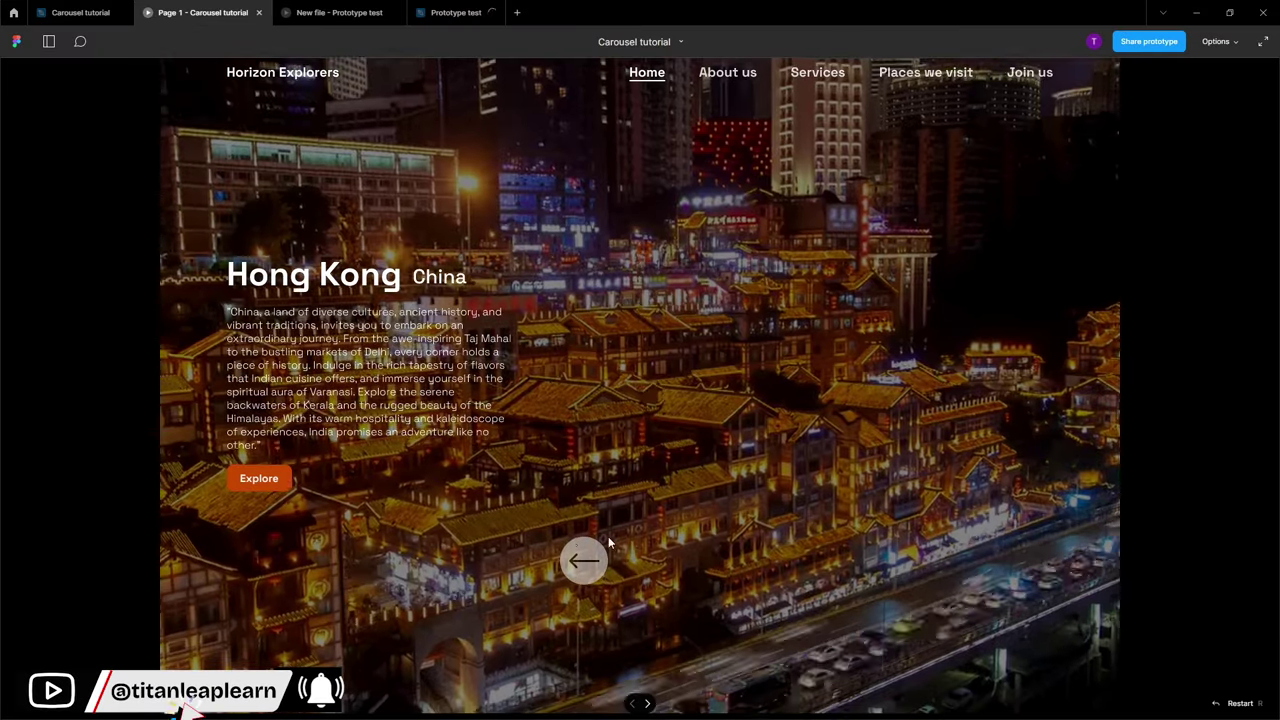
click(584, 560)
click(584, 566)
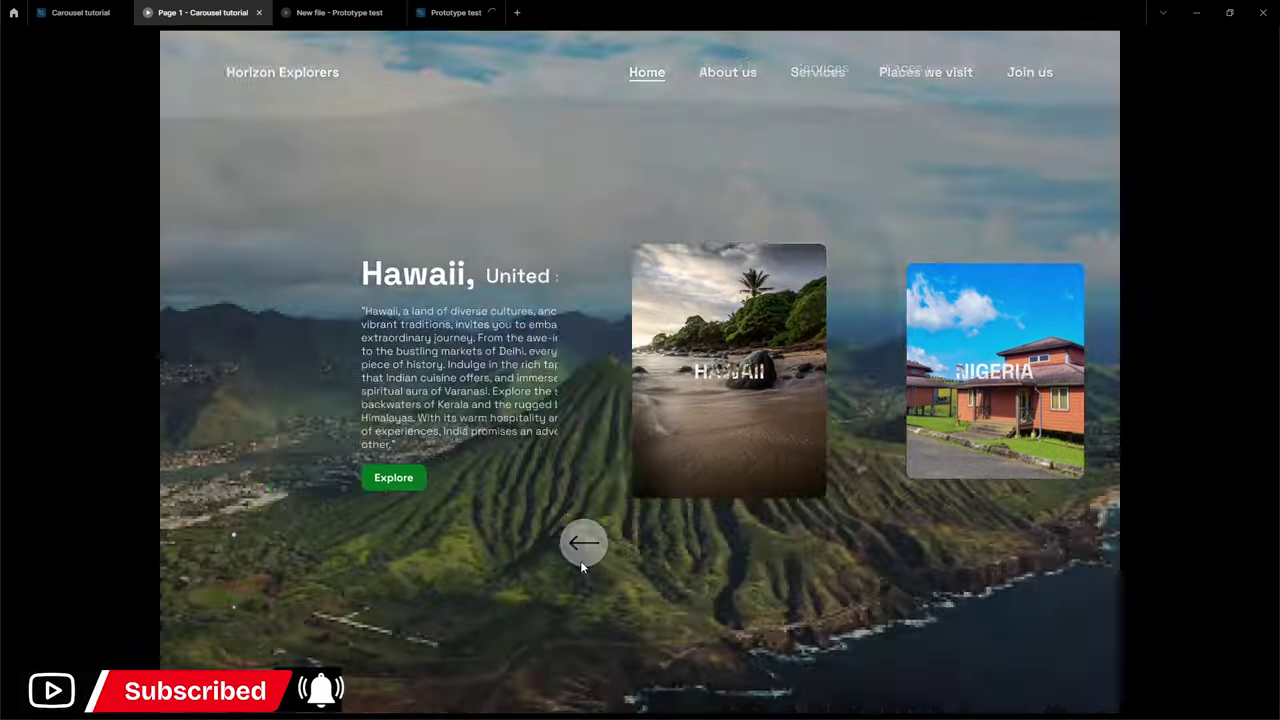
click(583, 560)
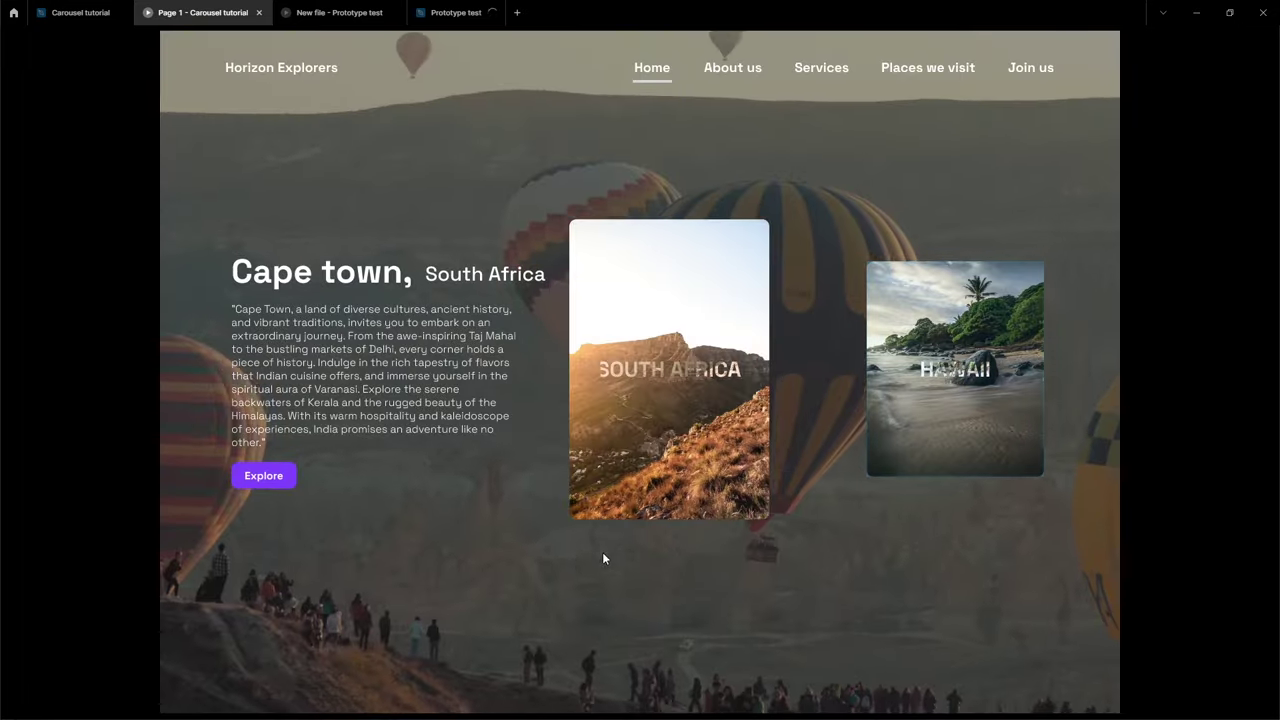
click(951, 381)
click(950, 383)
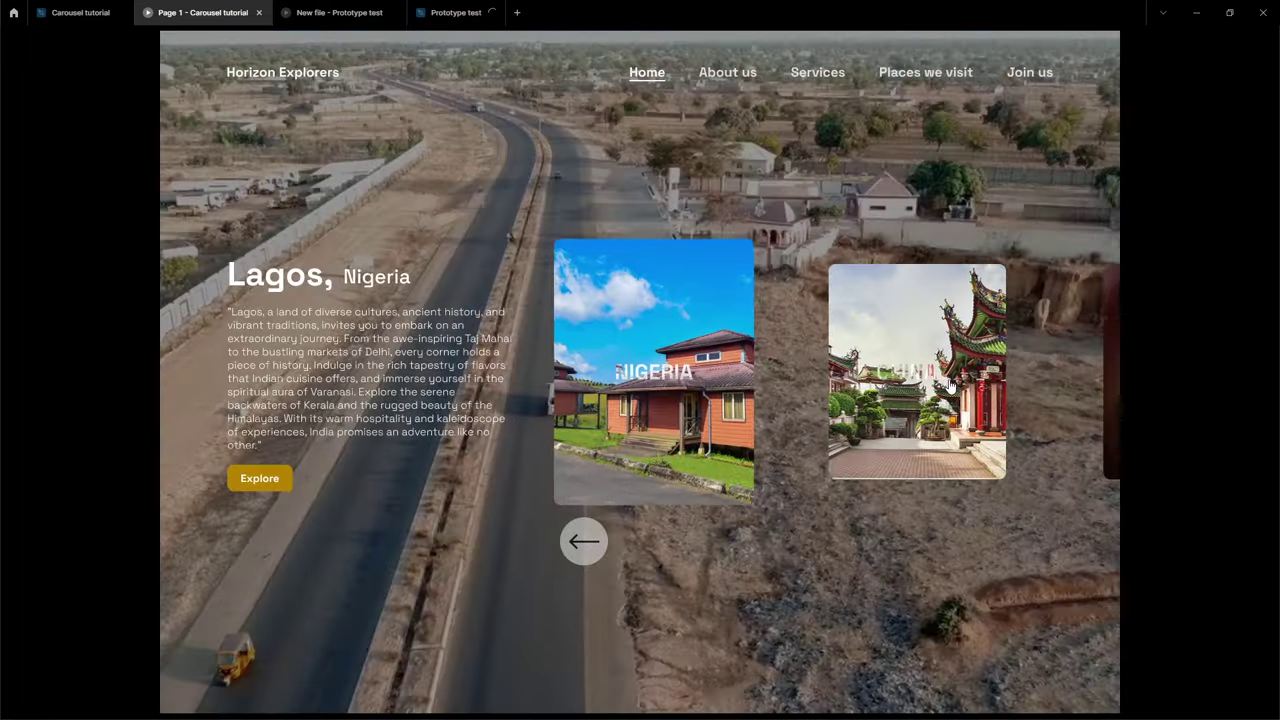
click(951, 382)
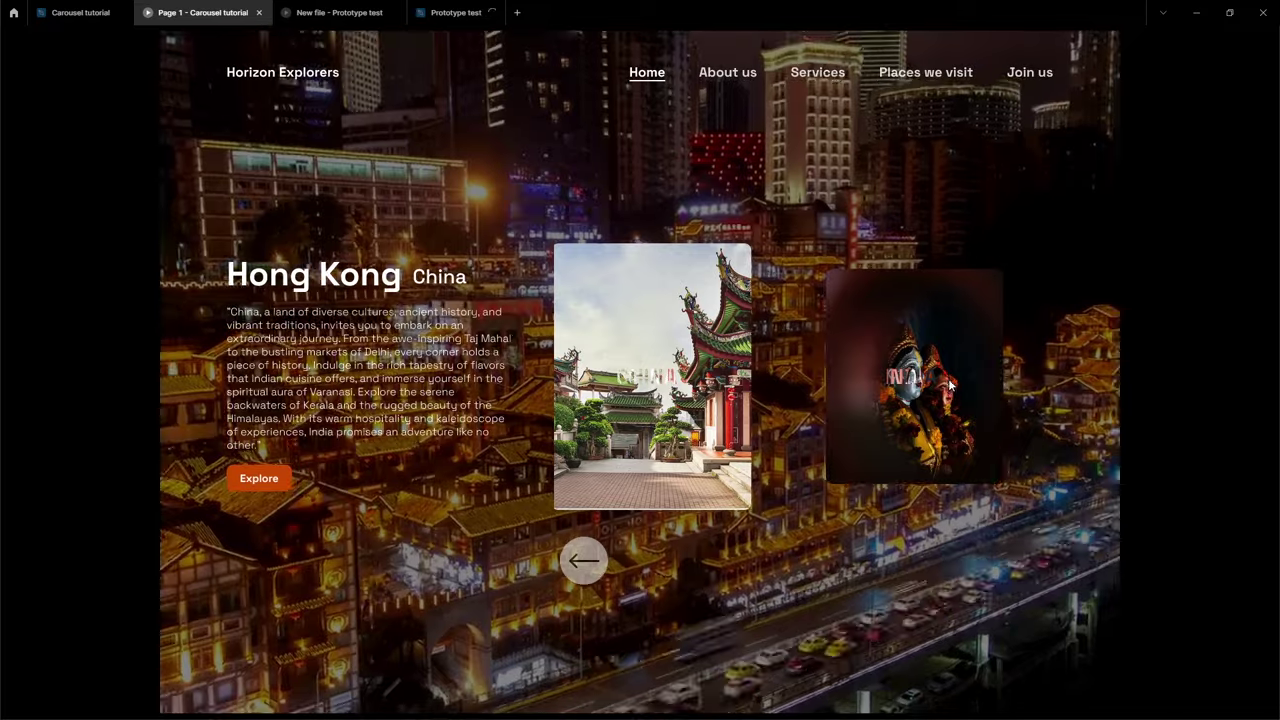